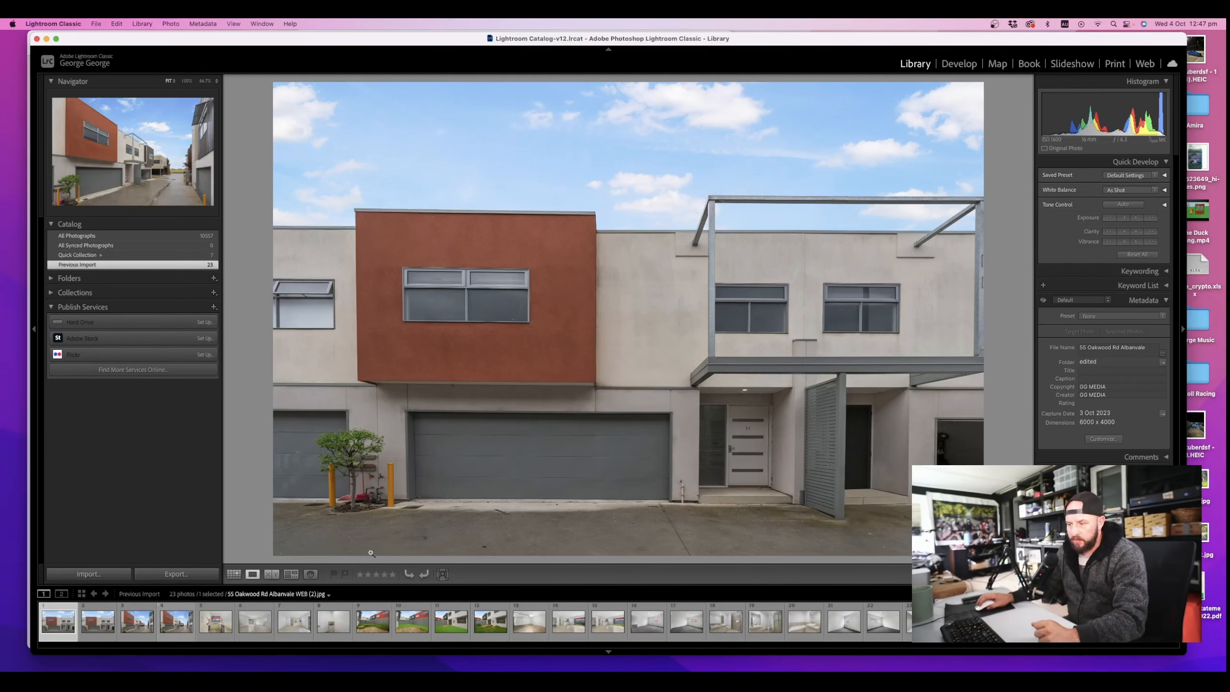
# Compare the straight-on facade photo of the townhouse with the angled driveway photo
pyautogui.click(505, 523)
pyautogui.click(495, 528)
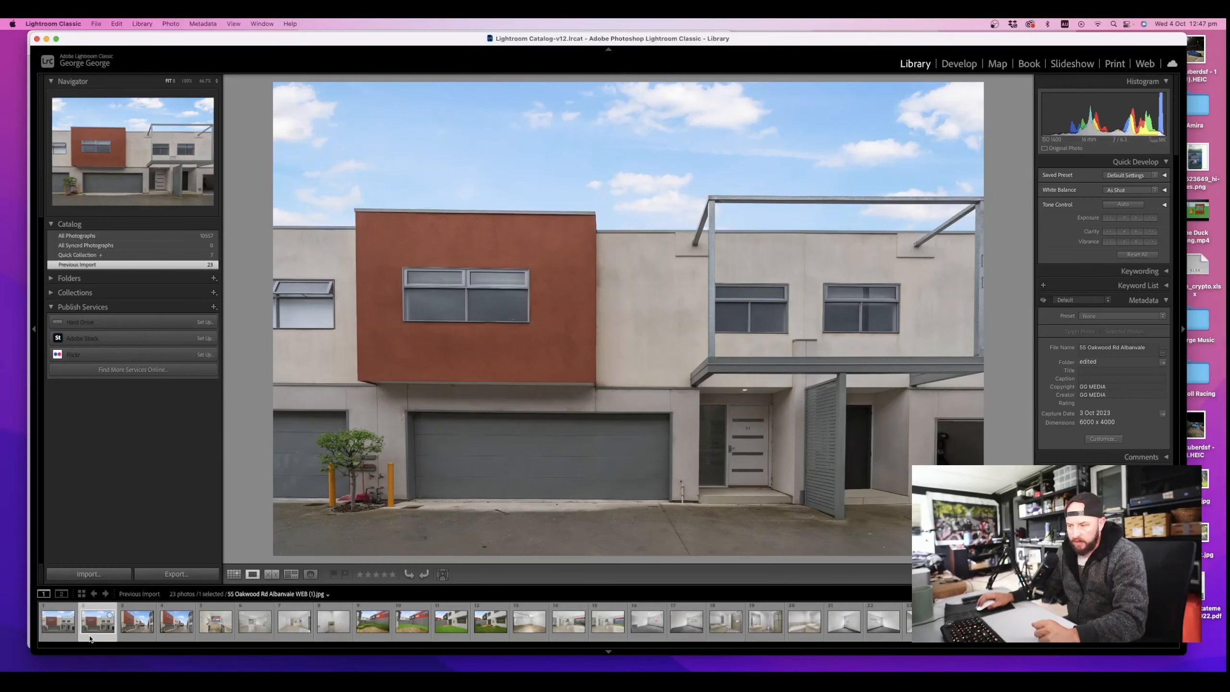
pyautogui.click(145, 632)
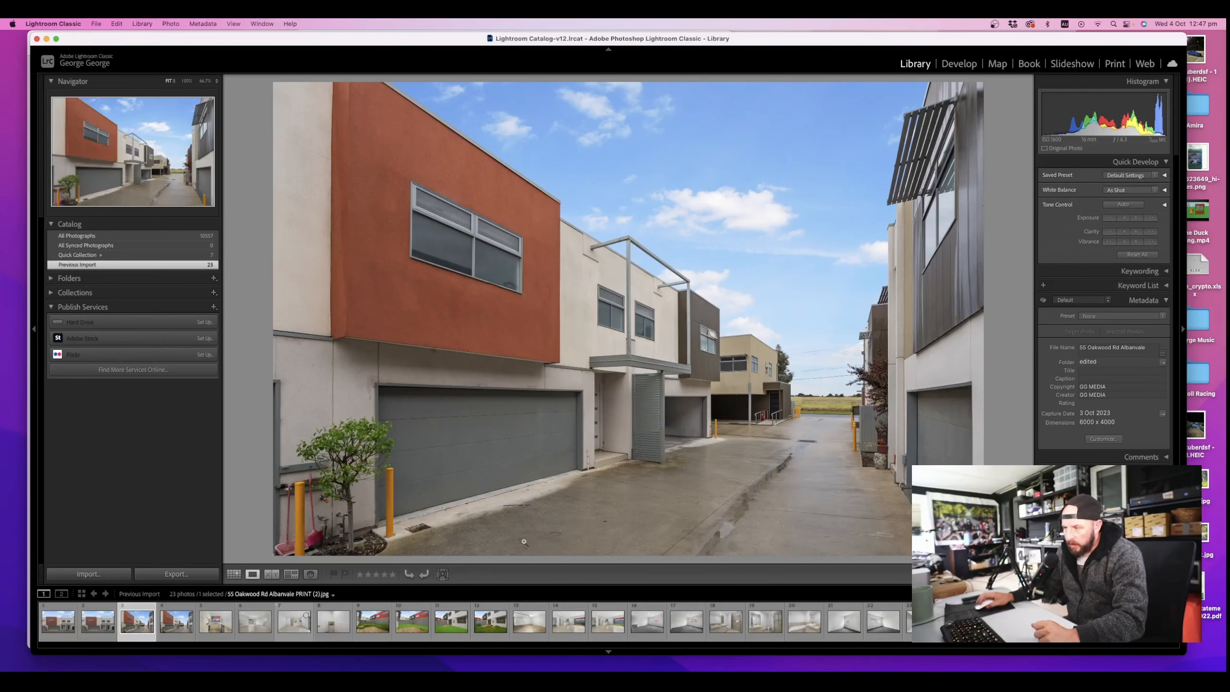
pyautogui.click(97, 622)
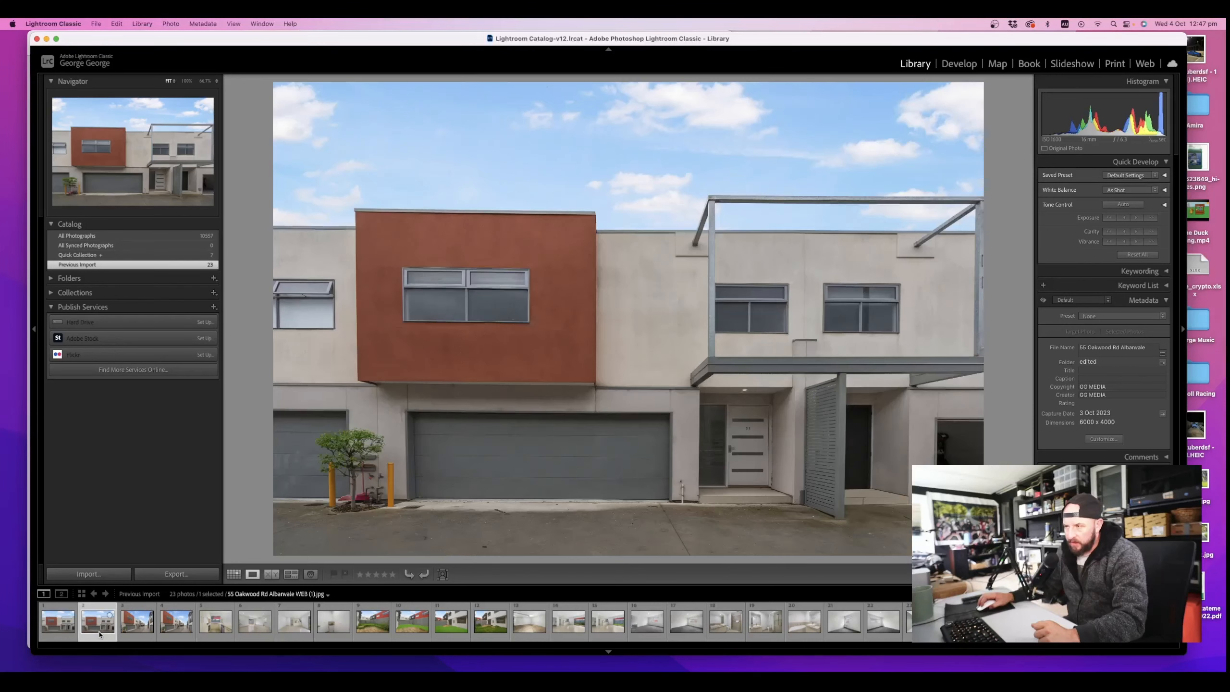
pyautogui.click(137, 630)
pyautogui.click(97, 623)
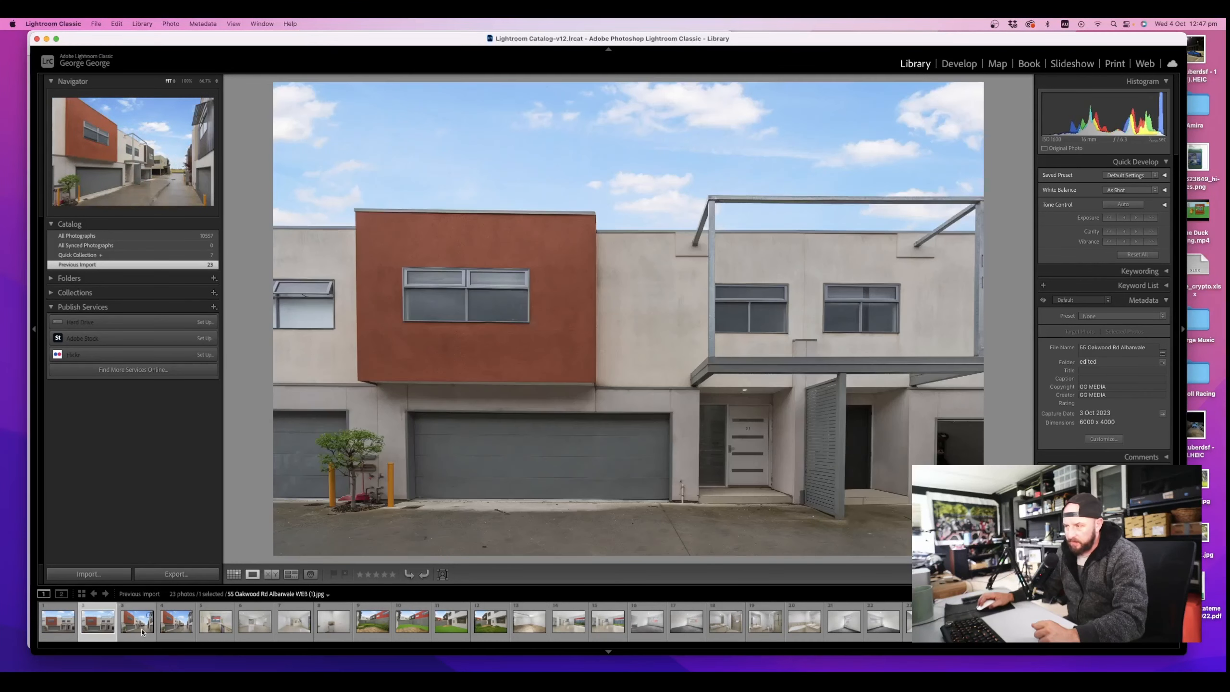
pyautogui.click(137, 630)
pyautogui.click(103, 630)
pyautogui.click(128, 631)
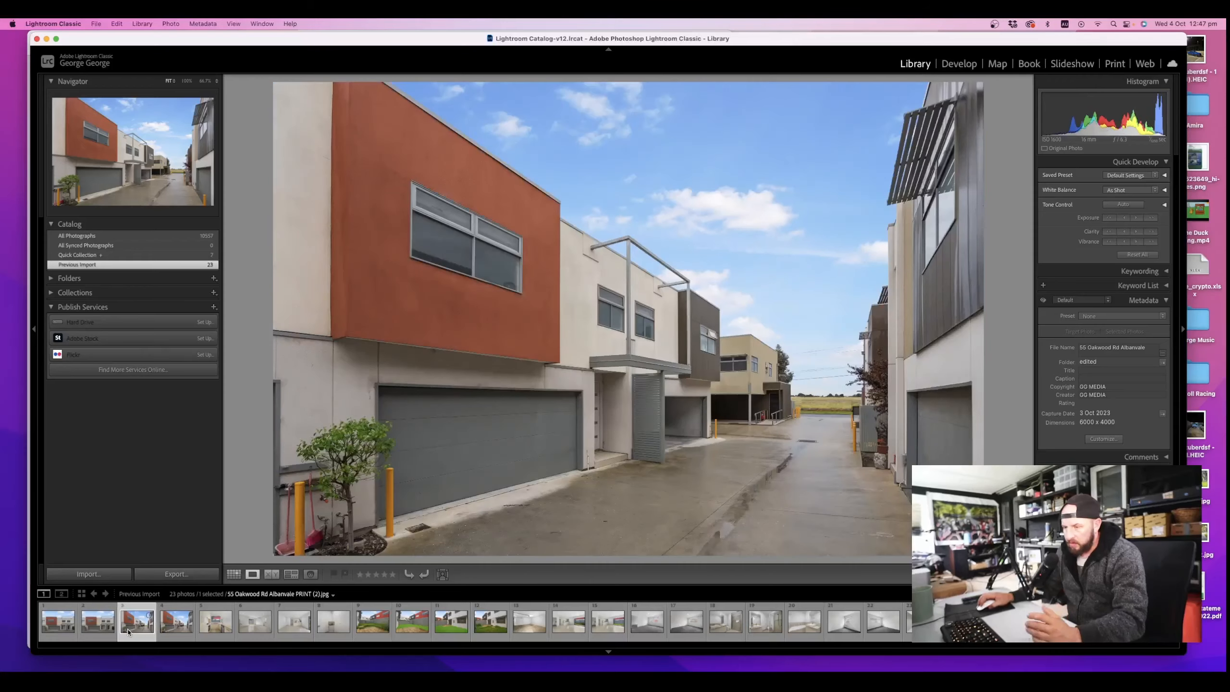
pyautogui.click(98, 624)
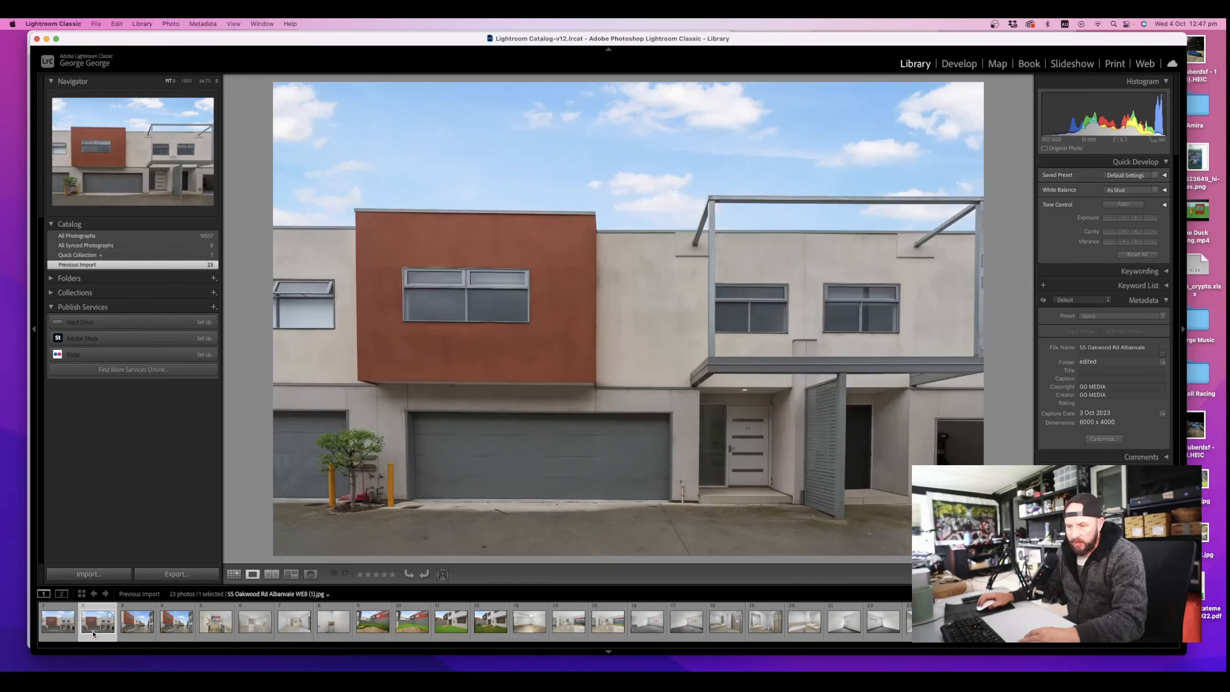
# Examine the tree and garage area in the facade photo up close, plus the wall above the garage in the angled photo
pyautogui.click(364, 479)
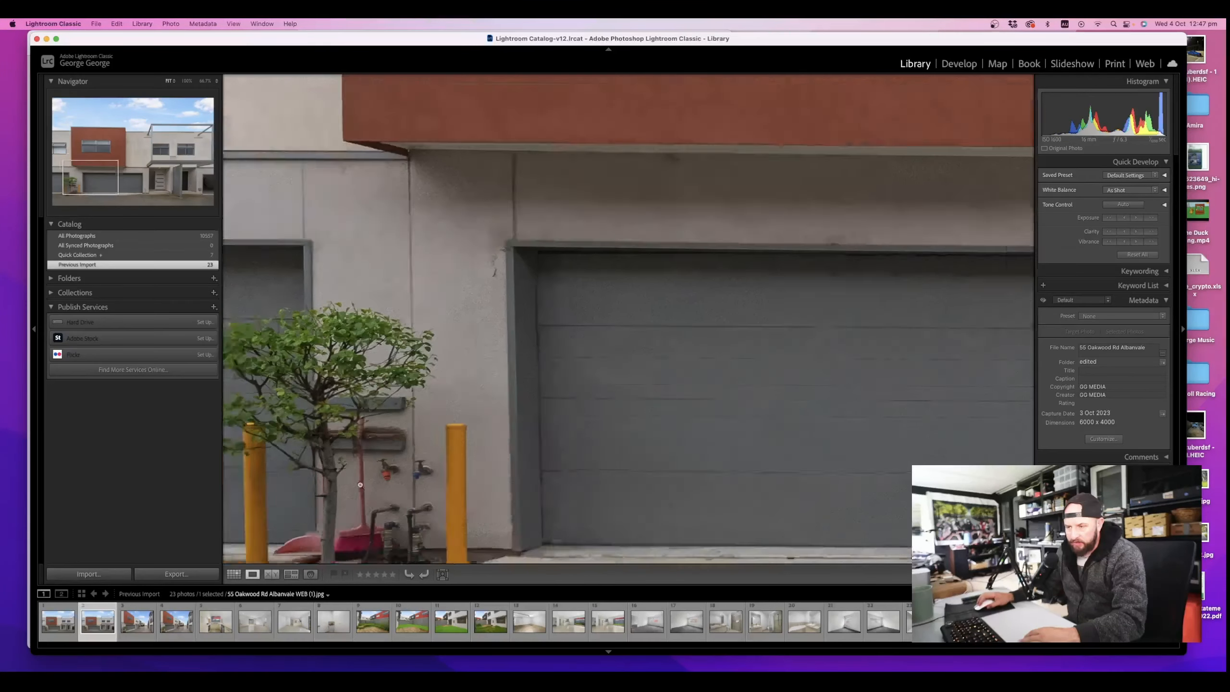
pyautogui.click(364, 479)
pyautogui.click(141, 629)
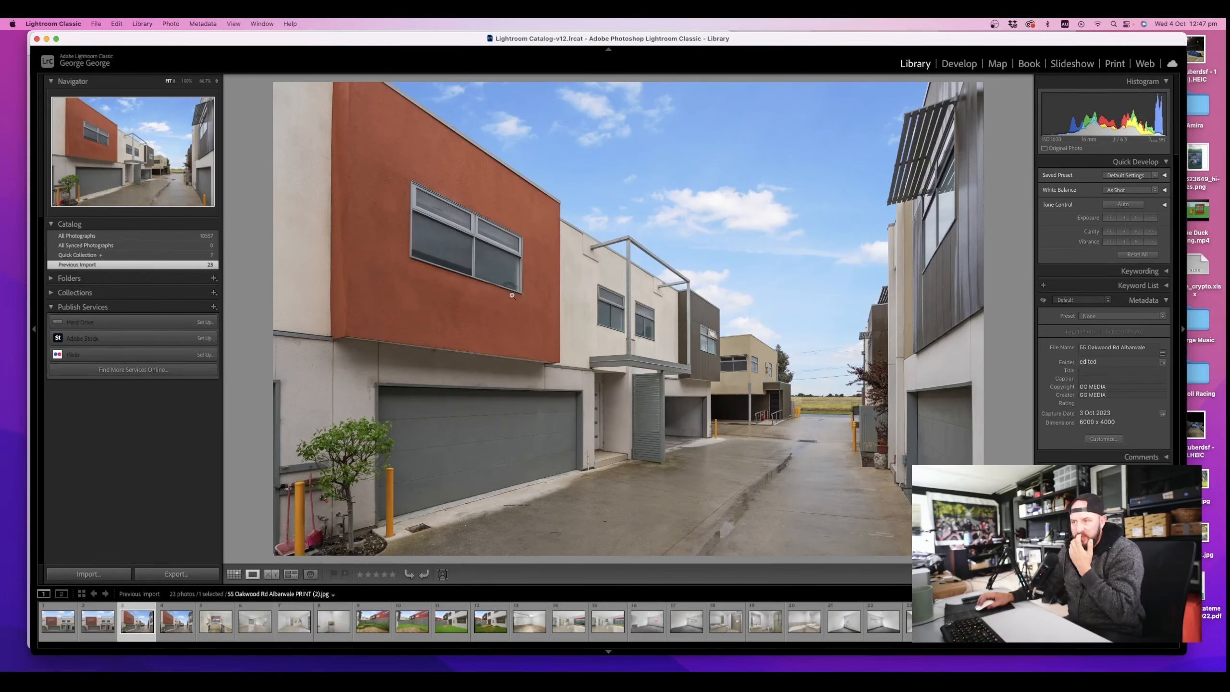
pyautogui.click(442, 306)
pyautogui.moveTo(458, 351); pyautogui.dragTo(678, 184)
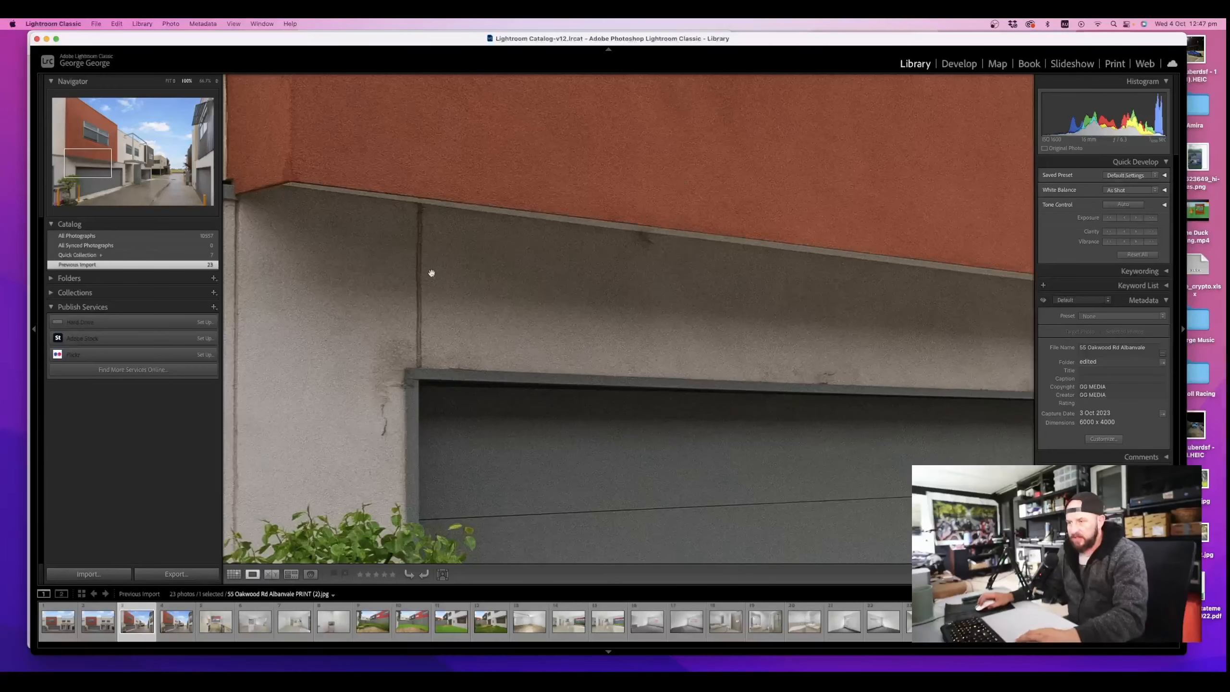
pyautogui.click(564, 358)
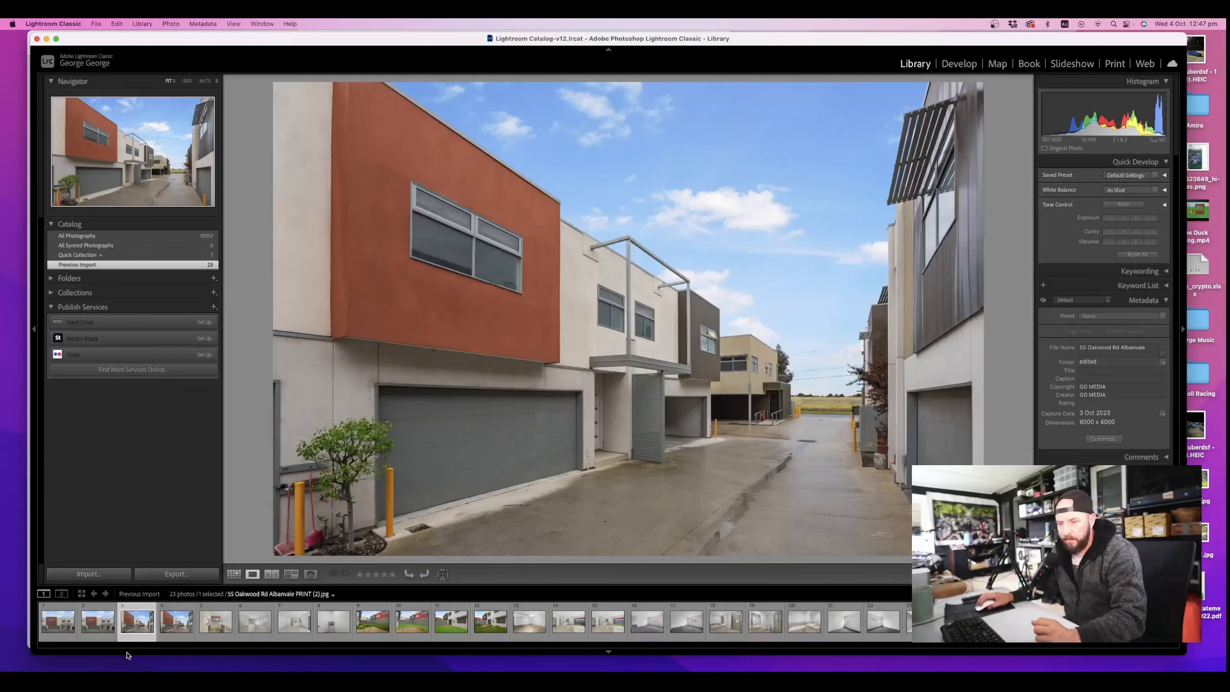
# Review the web copy of the driveway photo alongside the kitchen and empty living room photos
pyautogui.click(172, 636)
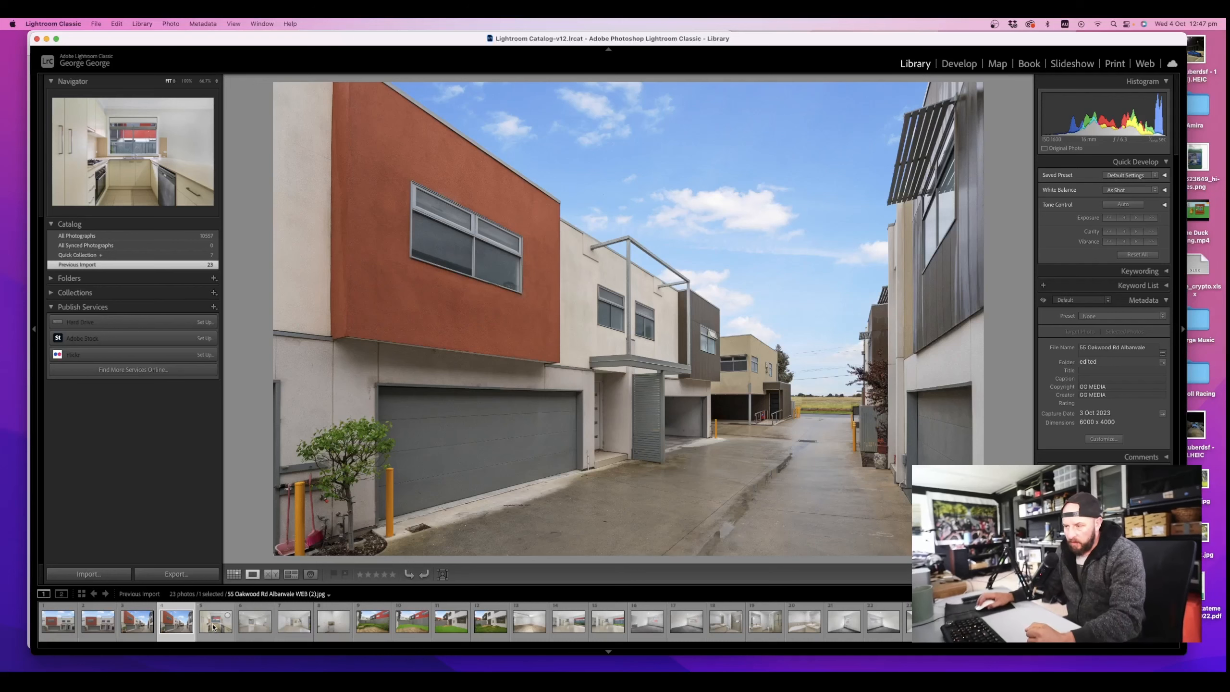
pyautogui.click(222, 631)
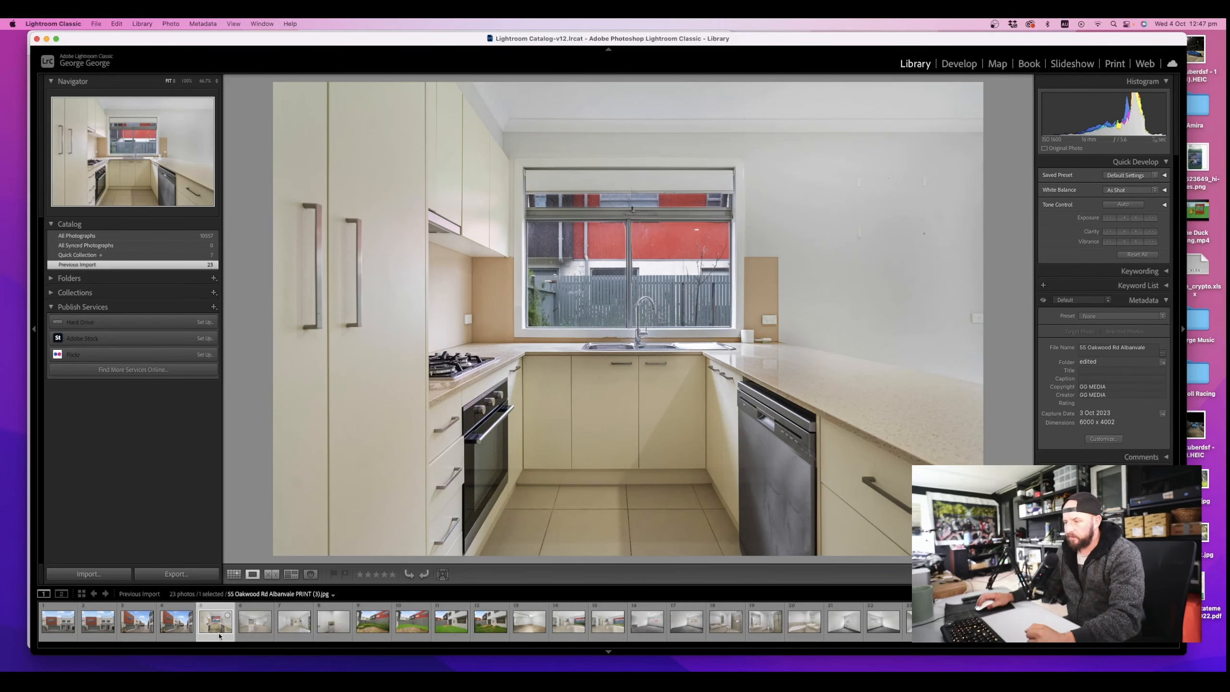
pyautogui.press('Right')
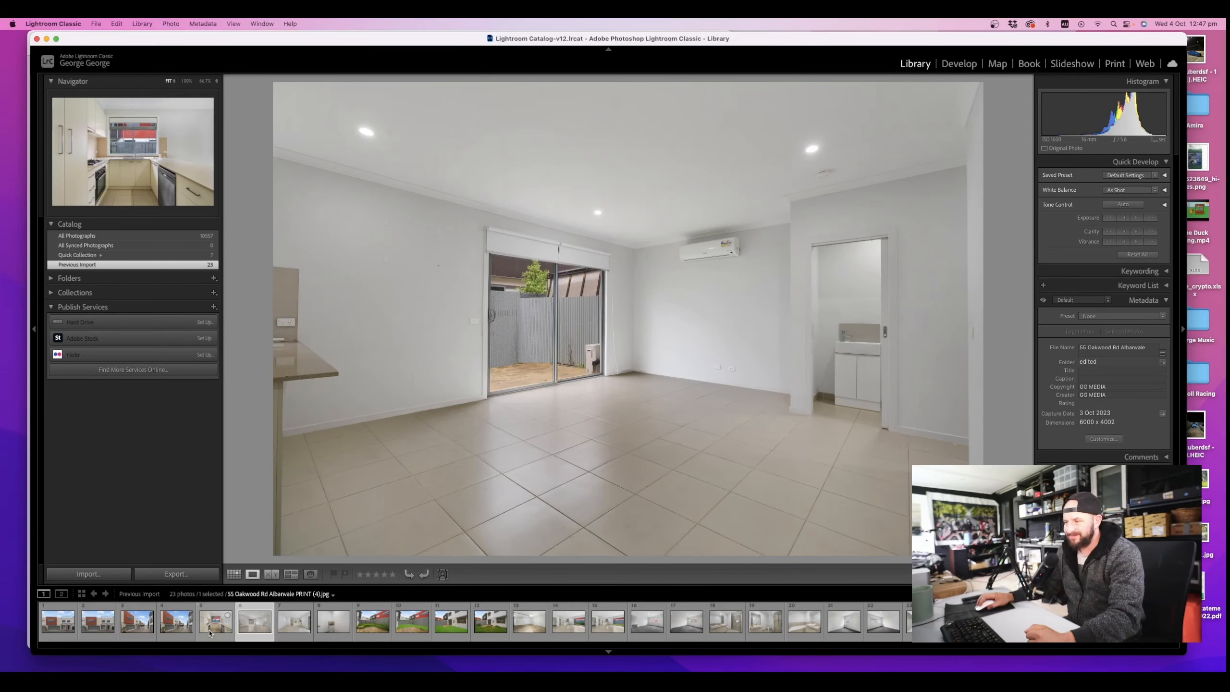
pyautogui.click(209, 633)
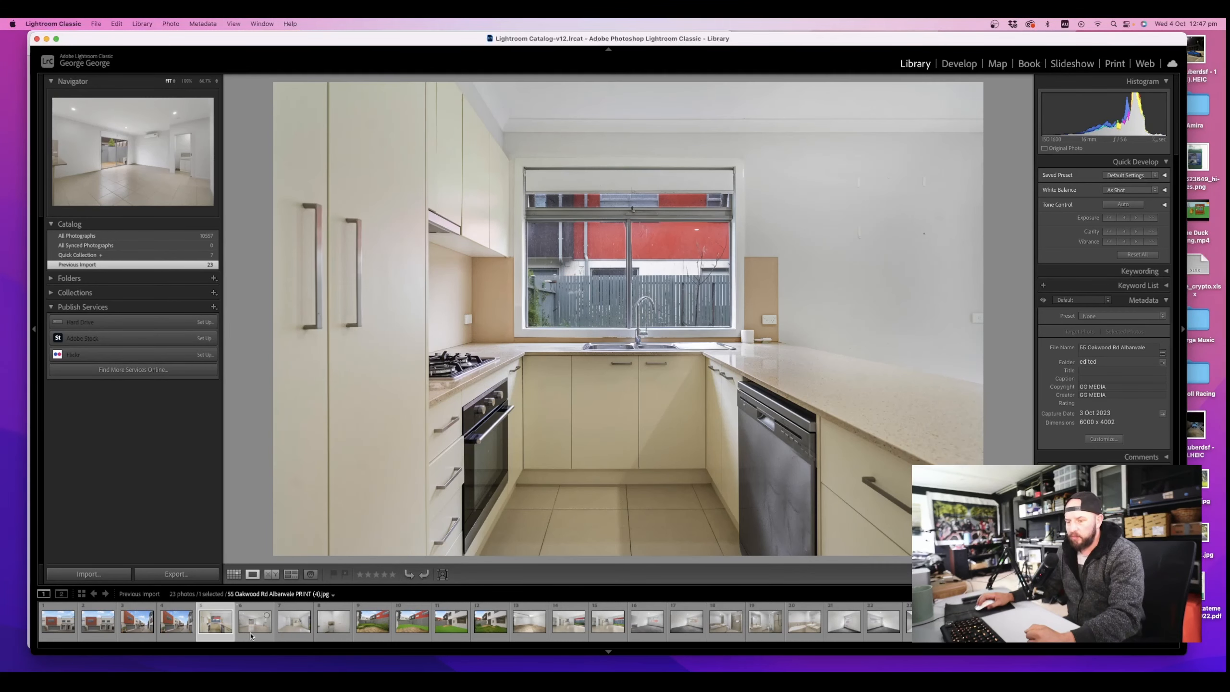
pyautogui.click(250, 635)
pyautogui.click(177, 625)
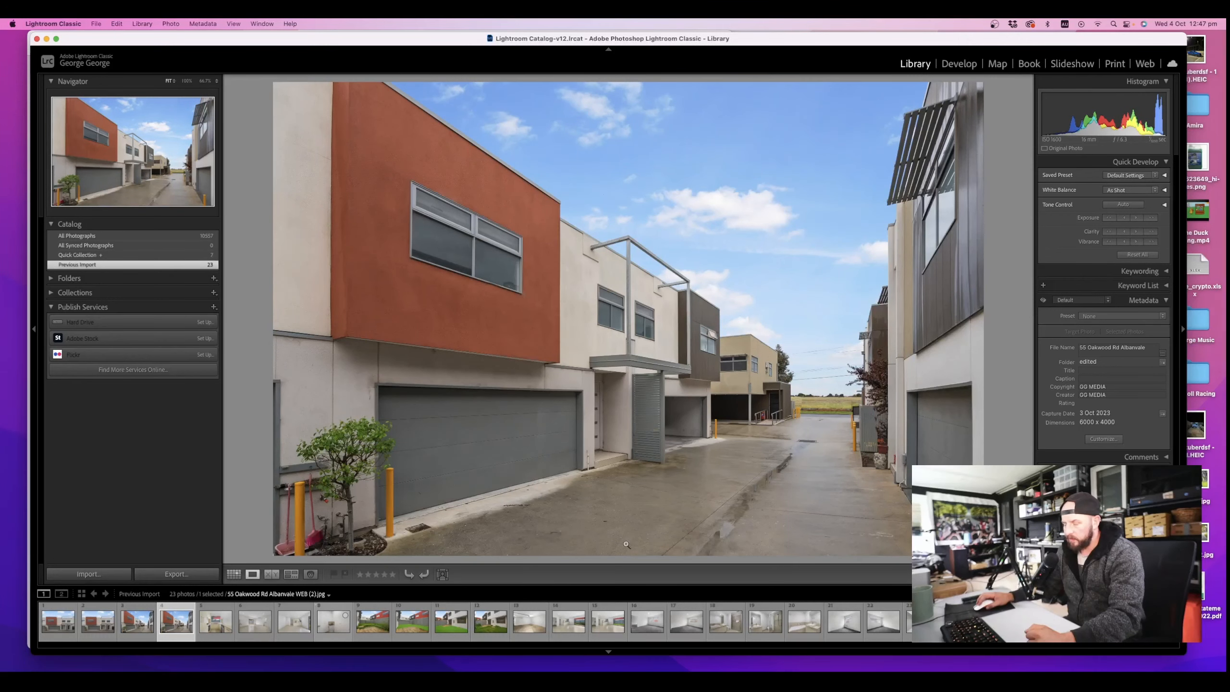
# Switch between the kitchen photo and the print and web copies of the driveway photo to compare them
pyautogui.click(213, 630)
pyautogui.click(180, 635)
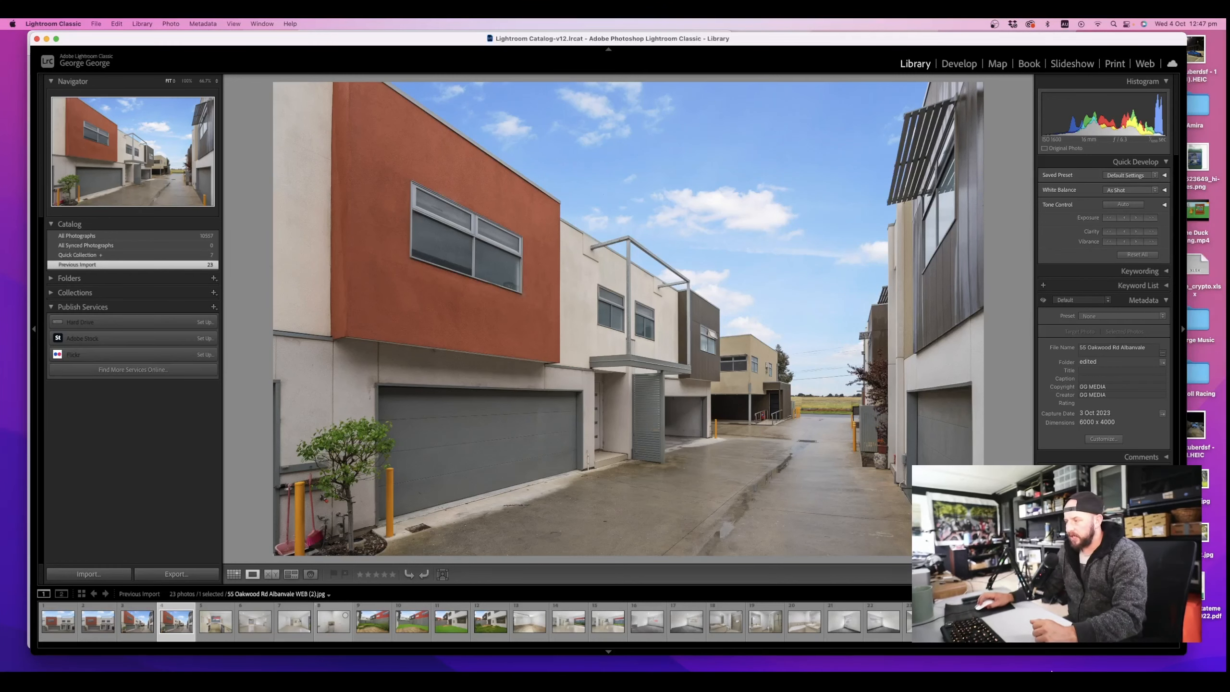
pyautogui.click(211, 630)
pyautogui.click(176, 628)
pyautogui.click(137, 628)
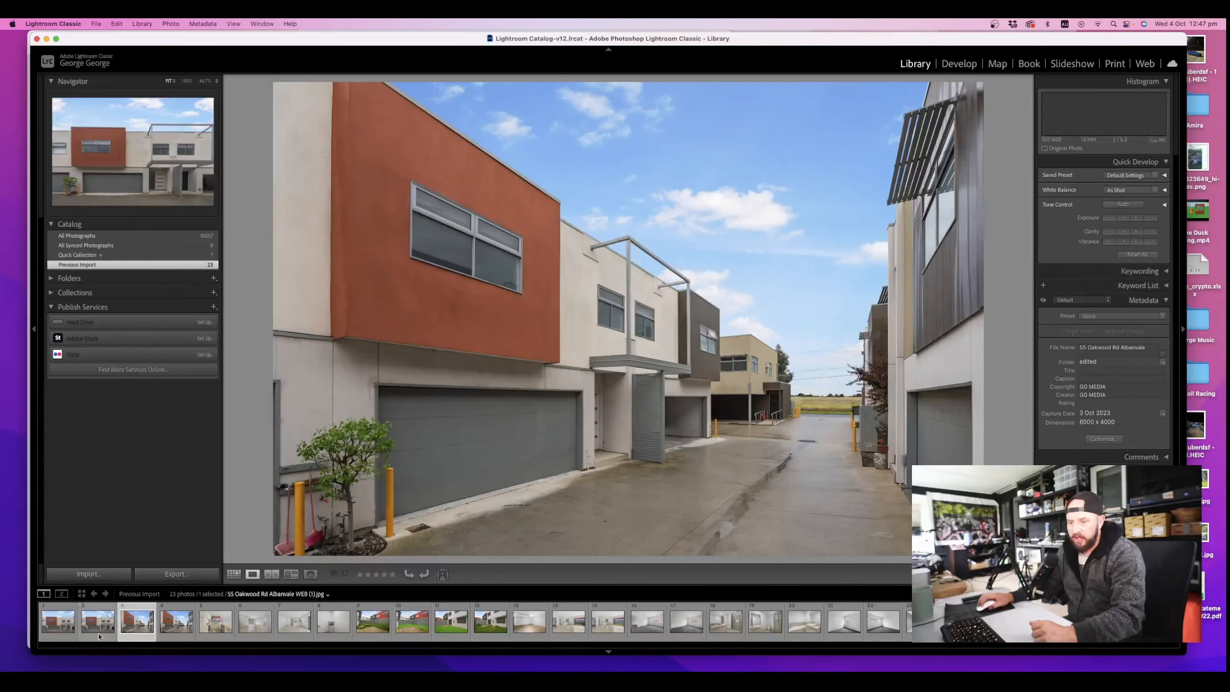
pyautogui.click(189, 635)
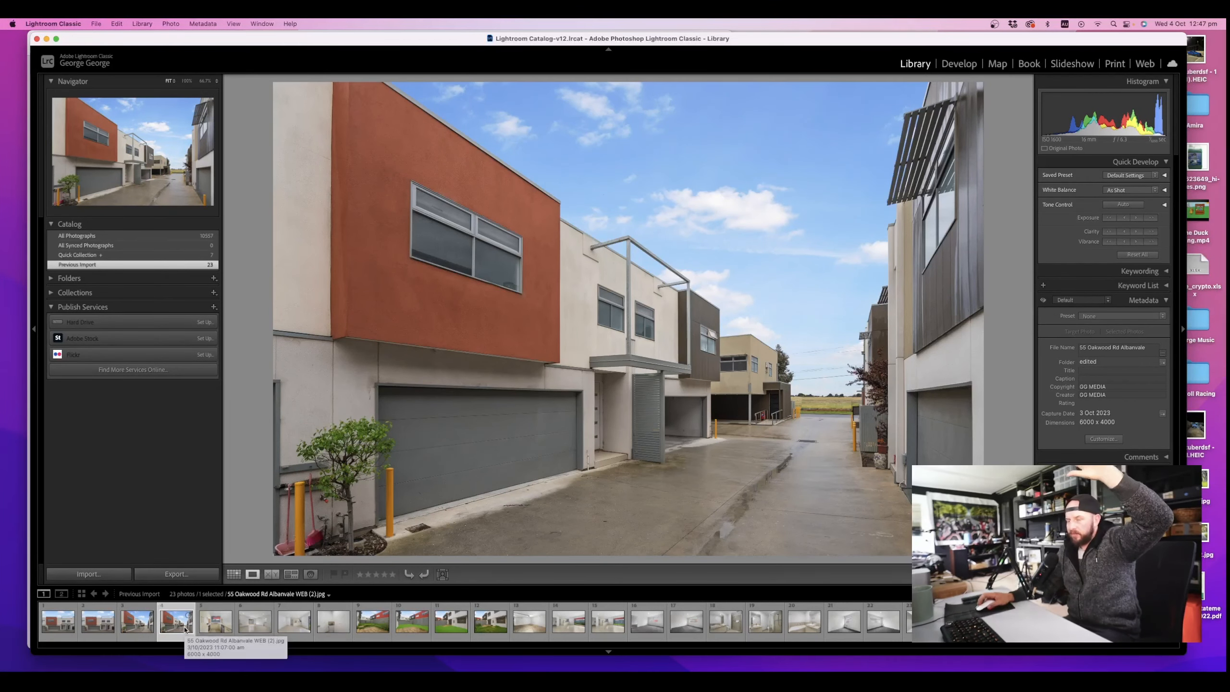
# Review the interior photos in order, from the kitchen and living room through to the laundry sink
pyautogui.click(206, 634)
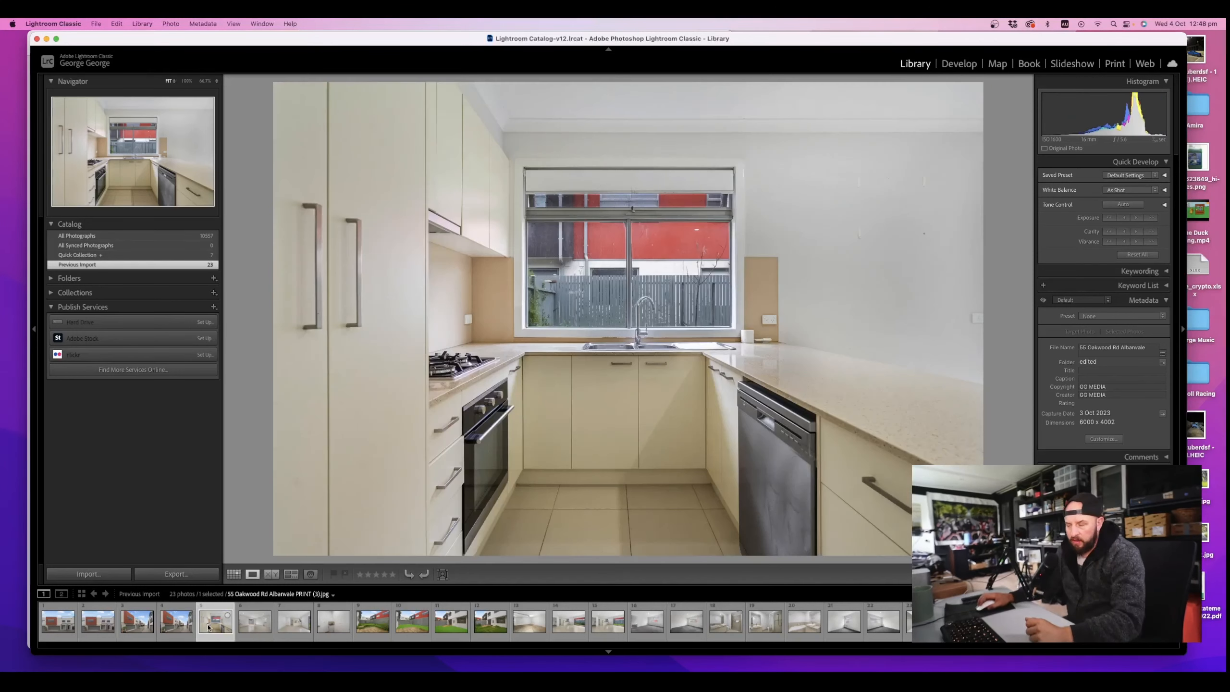
pyautogui.click(247, 630)
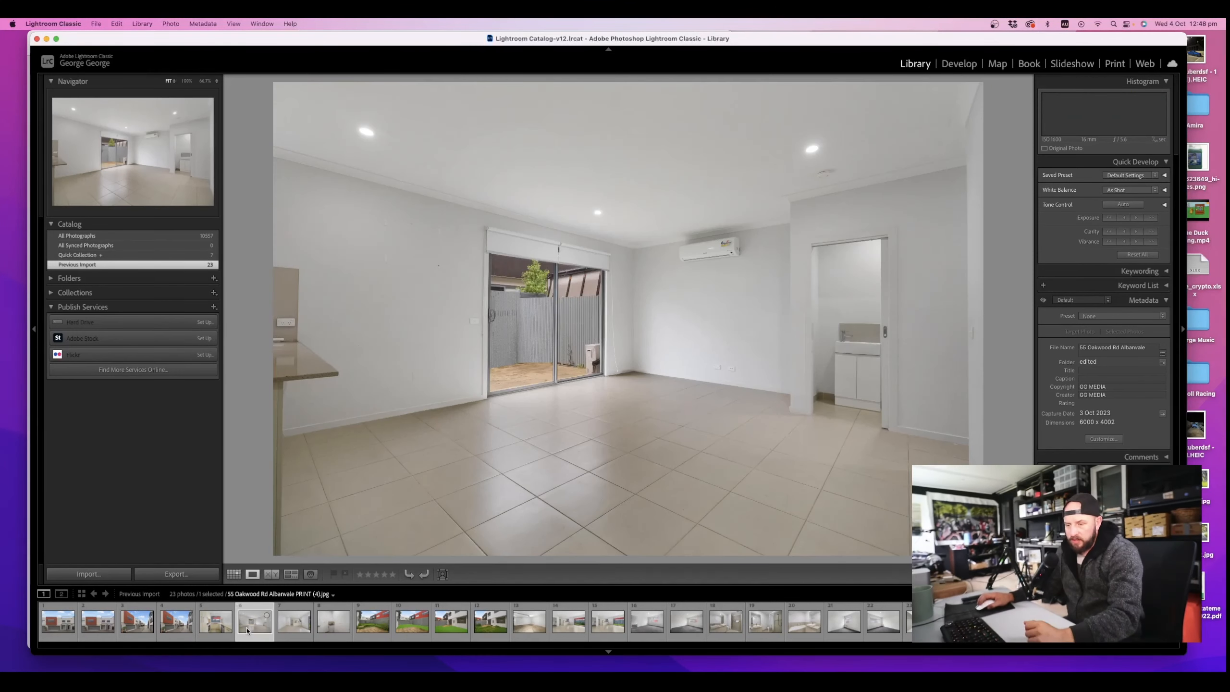
pyautogui.click(293, 636)
pyautogui.click(325, 639)
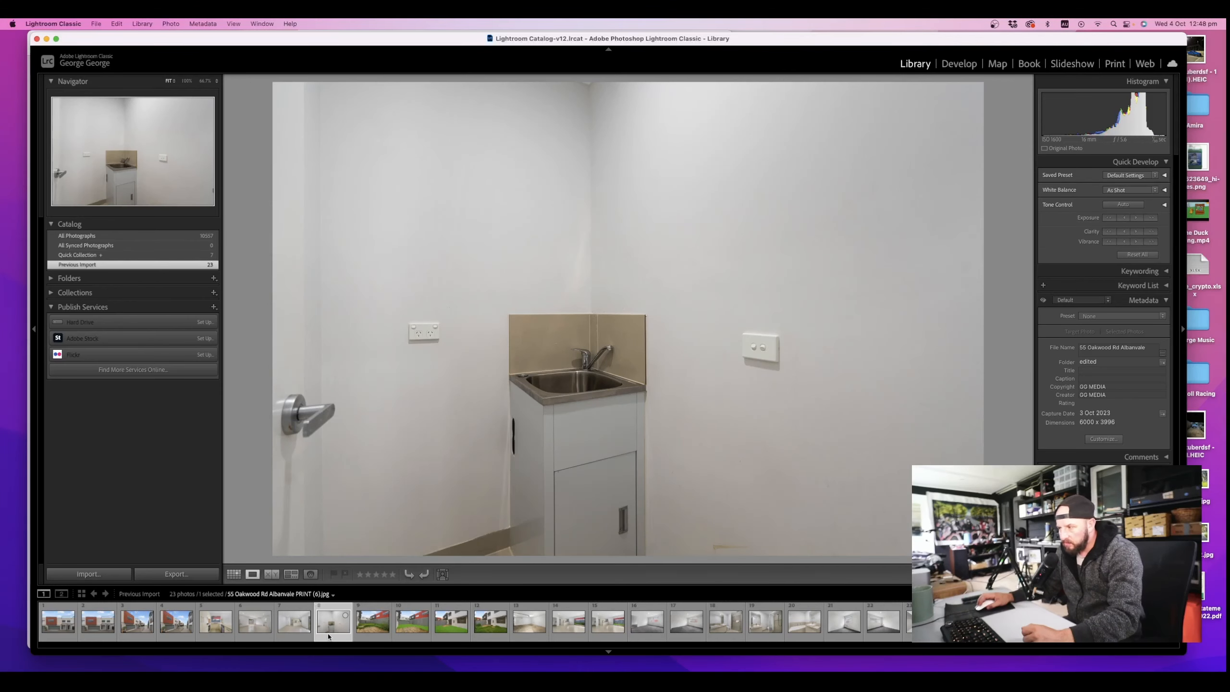
# Compare the overgrown patio backyard photo with its edited version showing a clean replacement lawn
pyautogui.click(372, 636)
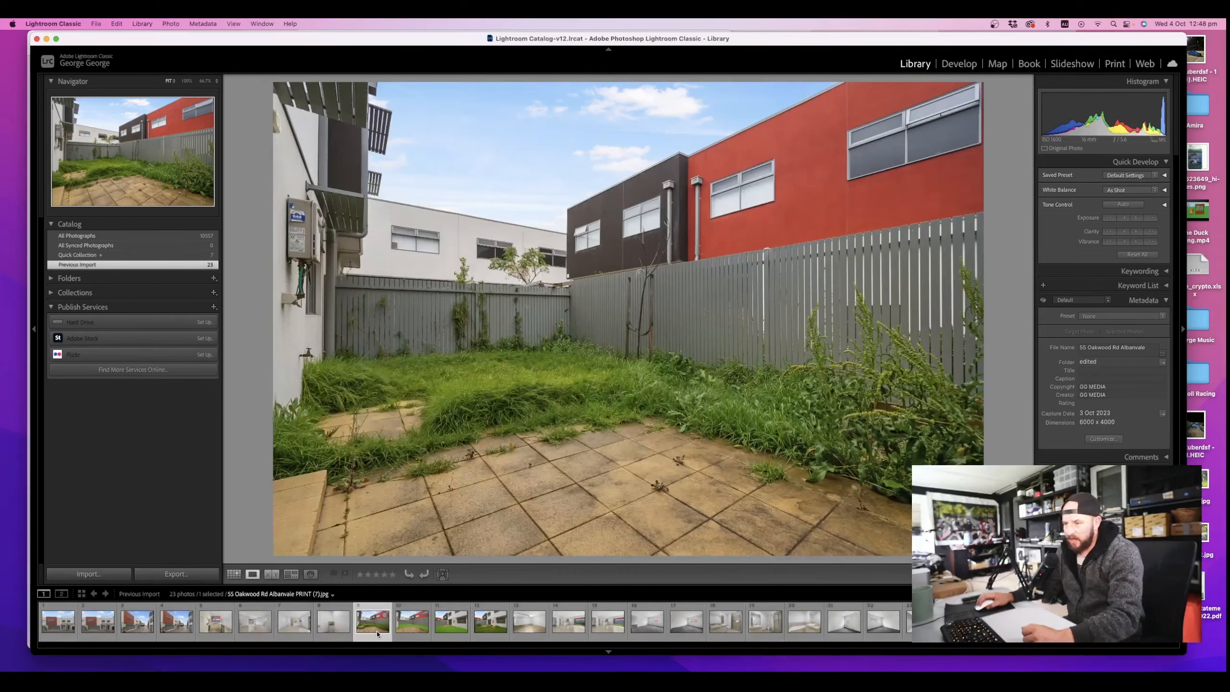
pyautogui.click(411, 636)
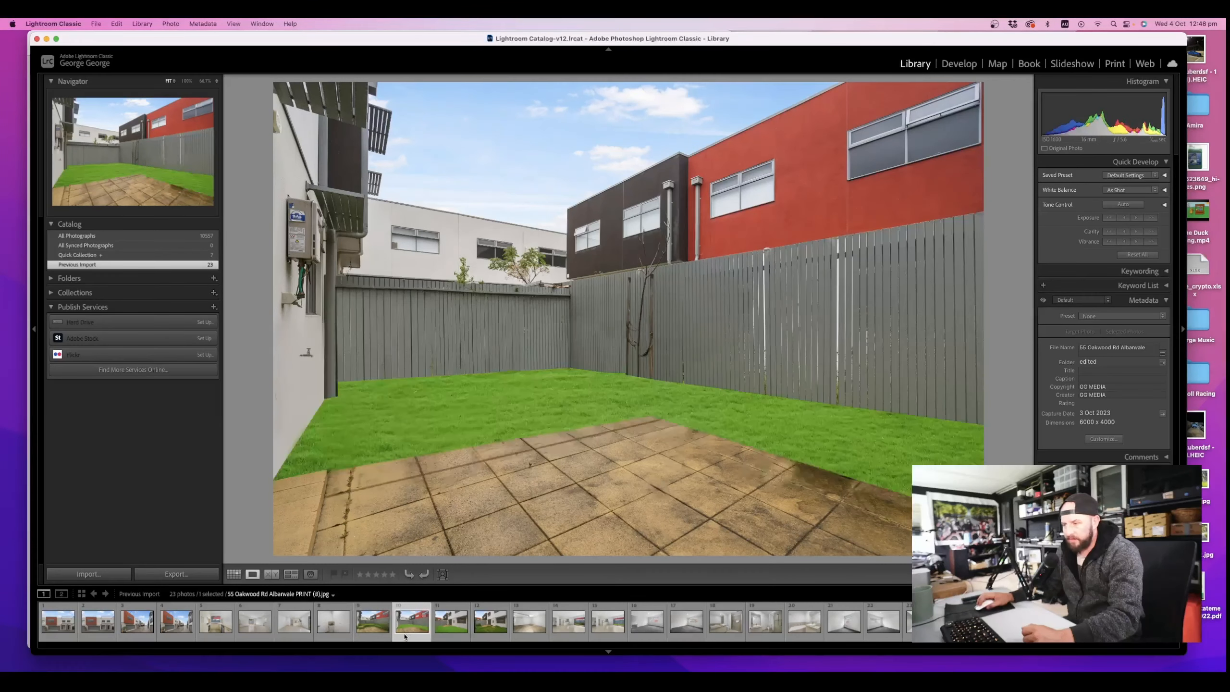
pyautogui.click(385, 633)
pyautogui.click(406, 635)
pyautogui.click(383, 635)
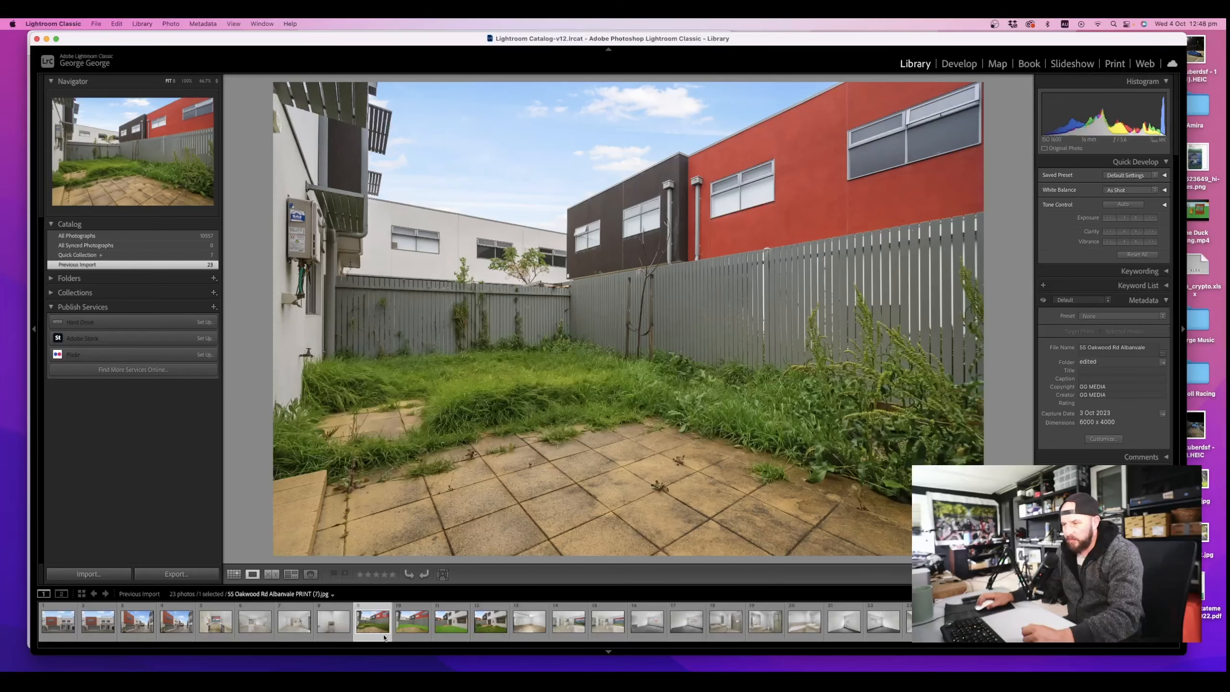
pyautogui.click(406, 637)
pyautogui.click(384, 635)
pyautogui.click(401, 638)
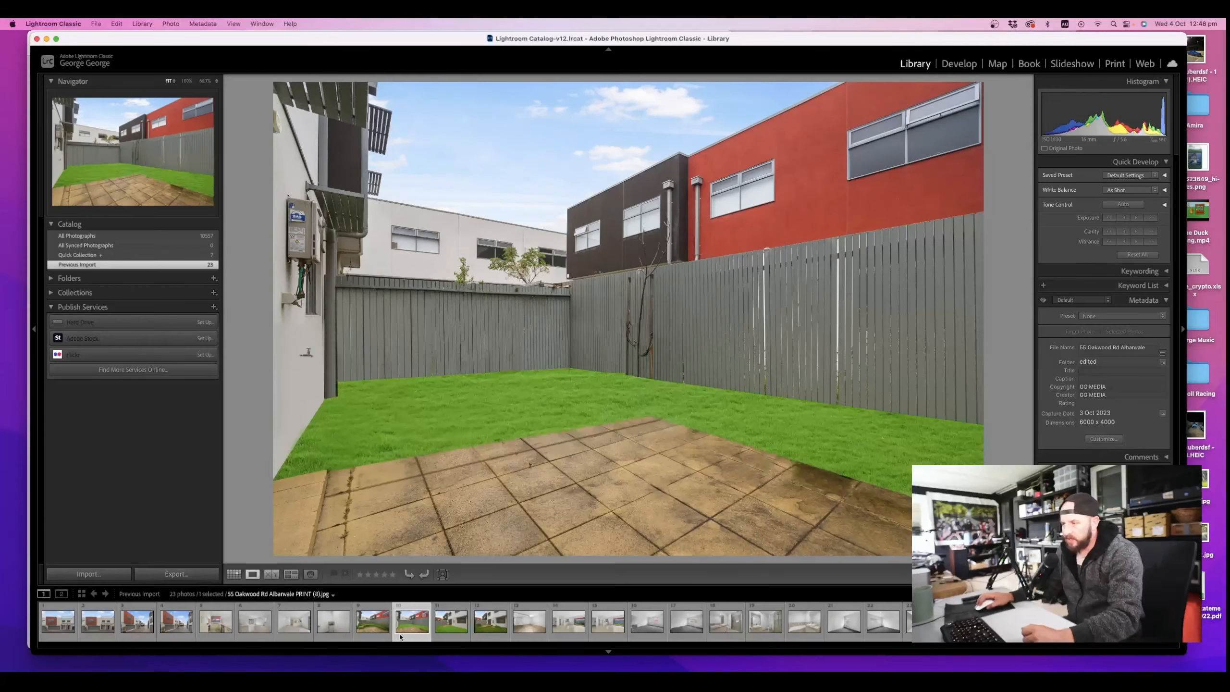
# Inspect the replaced lawn in the edited patio photo up close and recheck it against the overgrown original
pyautogui.click(454, 407)
pyautogui.click(454, 407)
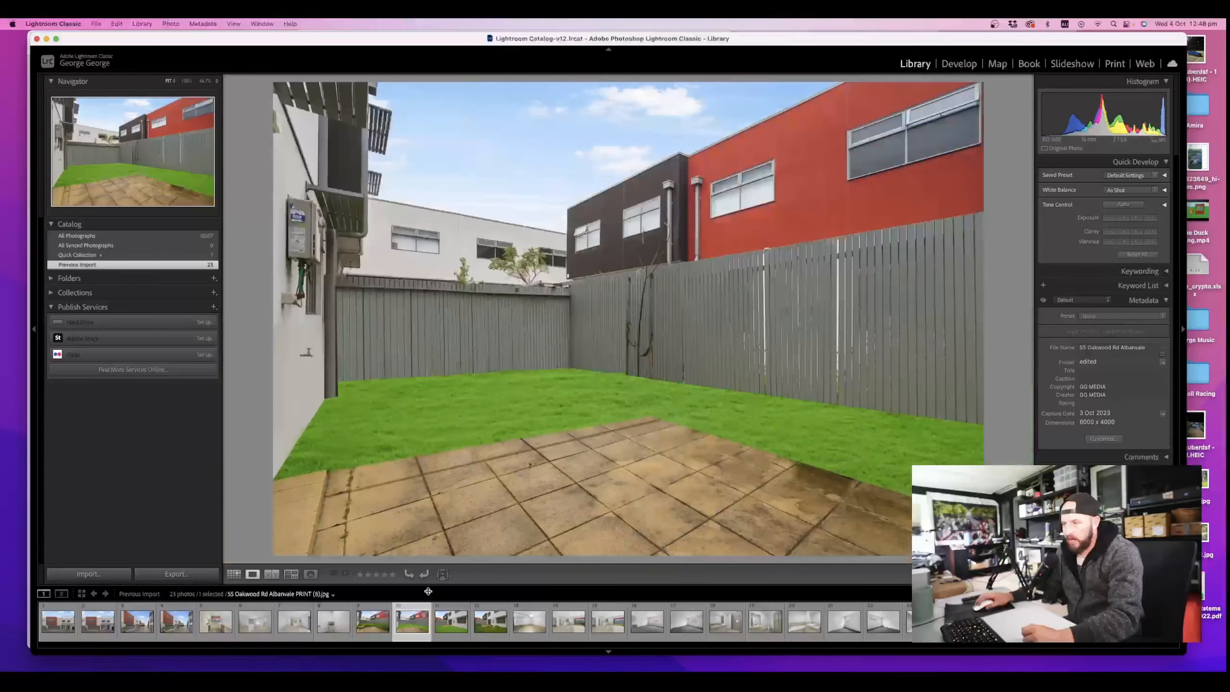
pyautogui.click(382, 631)
pyautogui.click(413, 633)
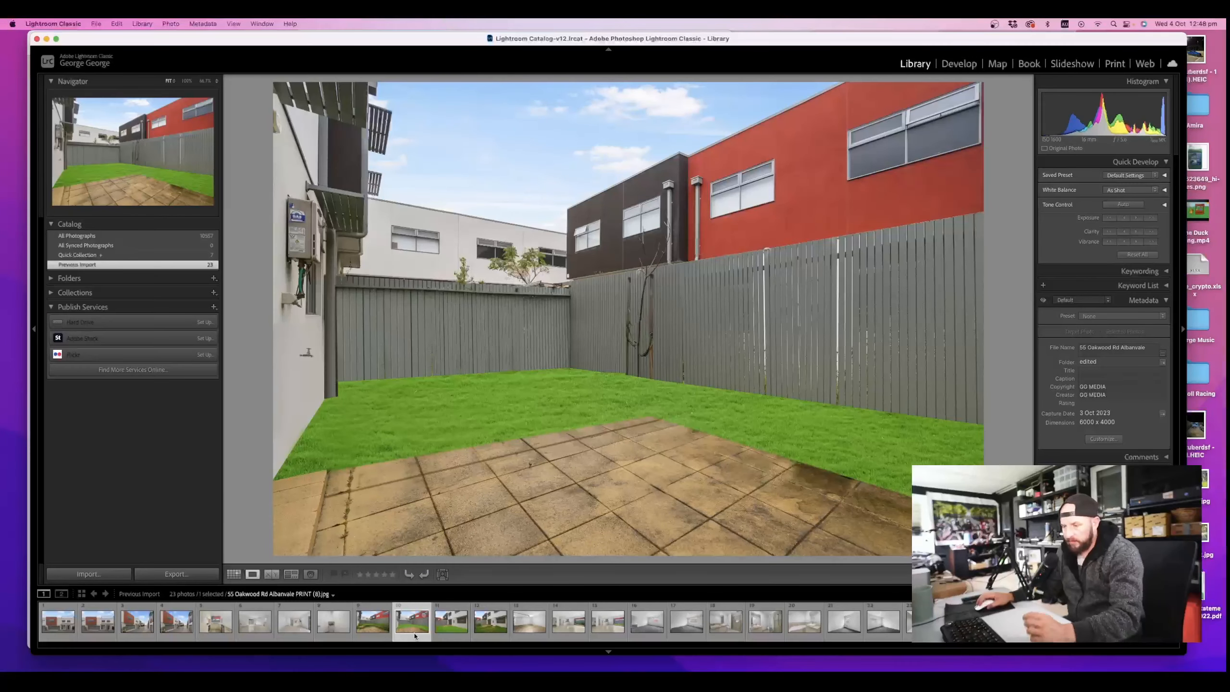
pyautogui.press('Left')
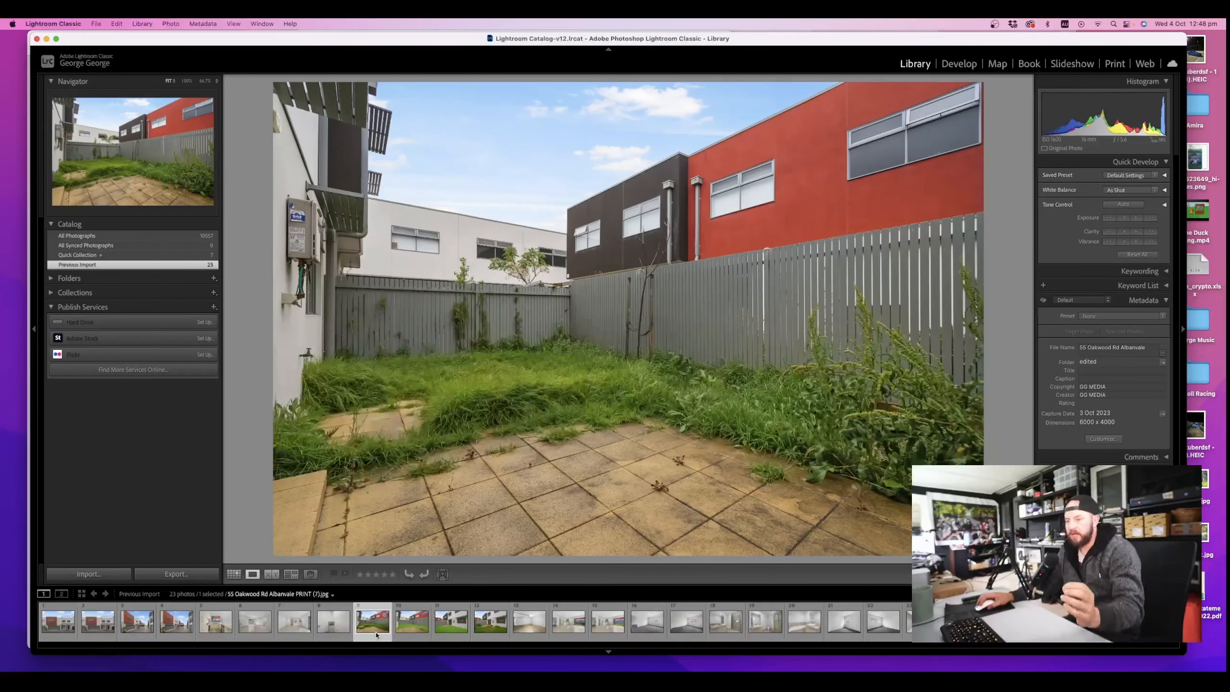
pyautogui.click(411, 625)
# Compare the edited and overgrown versions of the backyard photo facing the rear of the house
pyautogui.click(451, 625)
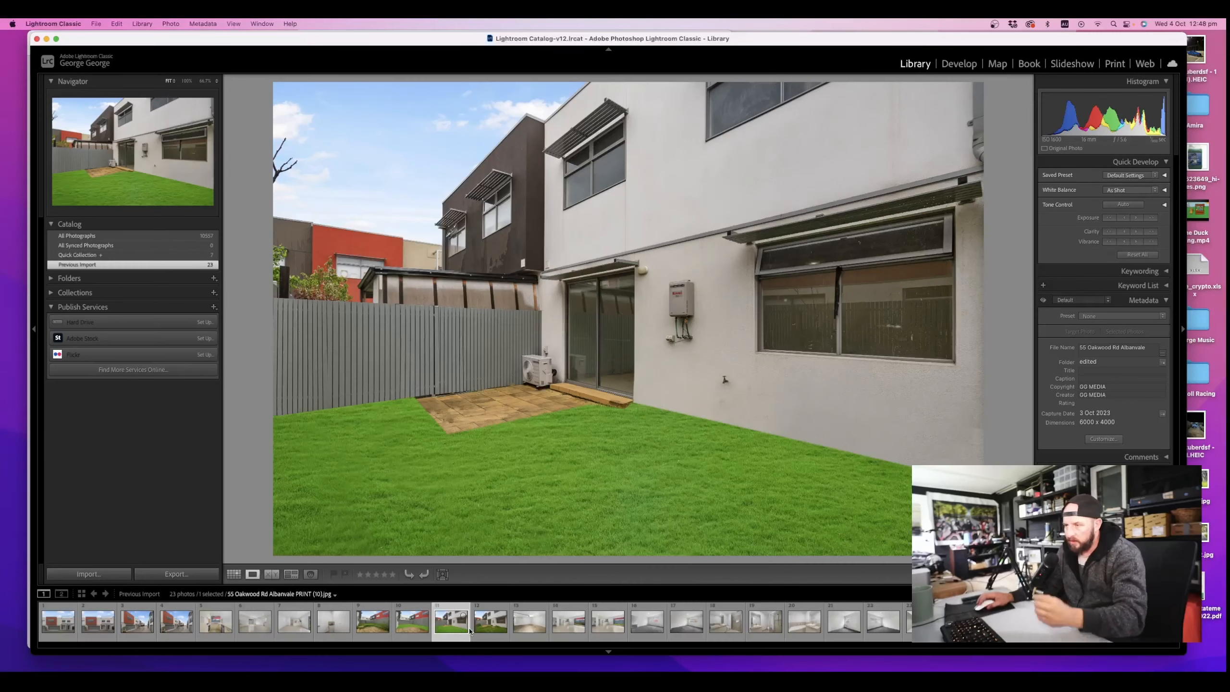
pyautogui.press('Right')
pyautogui.press('Left')
pyautogui.press('Right')
pyautogui.press('Left')
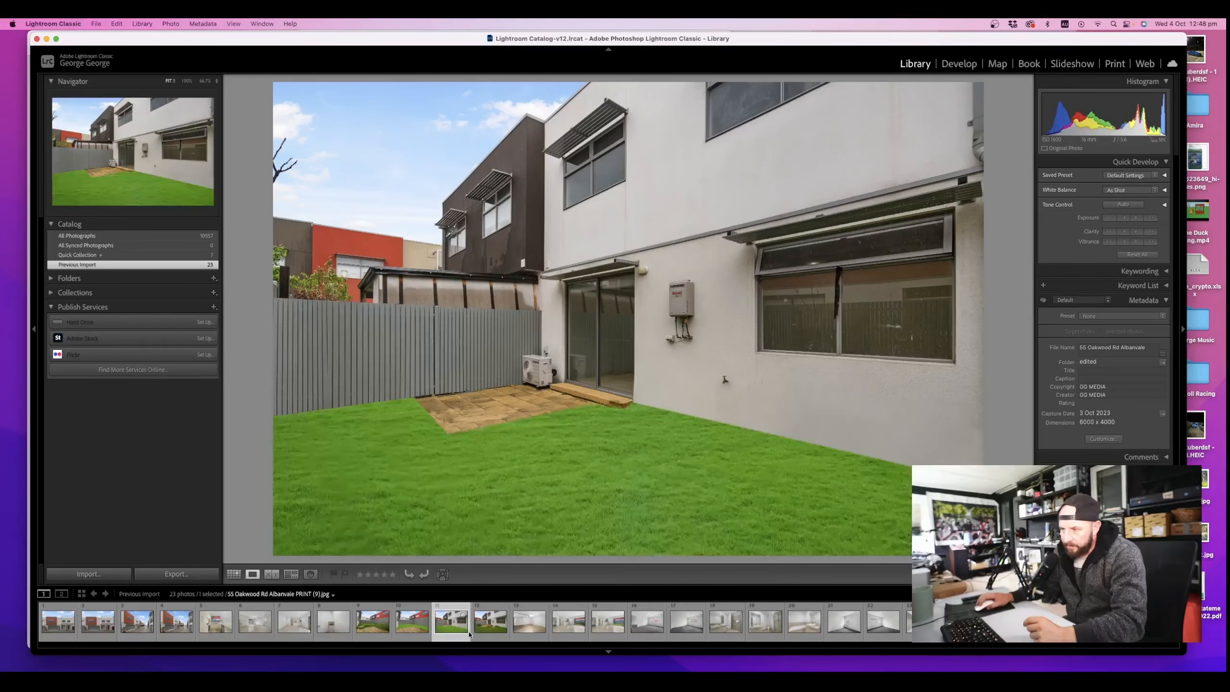
# Examine the replaced lawn's edges along the fence, step and wall up close, then view the overgrown original
pyautogui.click(359, 411)
pyautogui.moveTo(291, 398); pyautogui.dragTo(228, 354)
pyautogui.moveTo(693, 379); pyautogui.dragTo(447, 390)
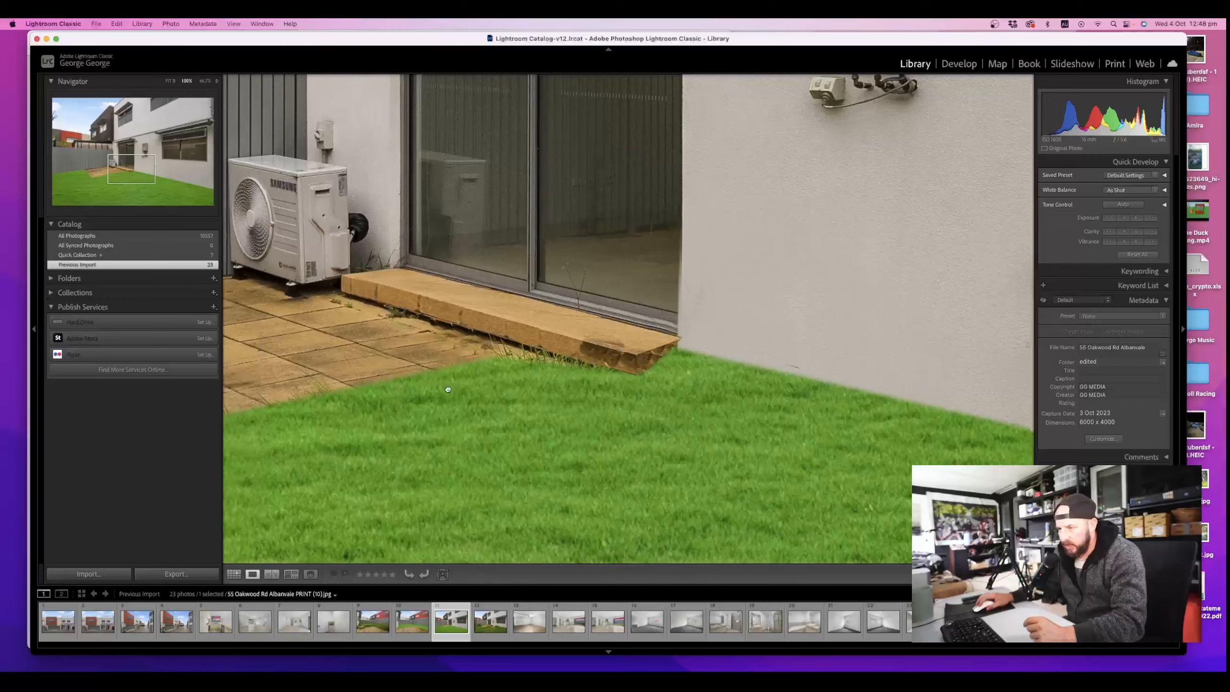
pyautogui.moveTo(498, 345); pyautogui.dragTo(125, 388)
pyautogui.moveTo(854, 469); pyautogui.dragTo(286, 305)
pyautogui.moveTo(827, 382); pyautogui.dragTo(370, 206)
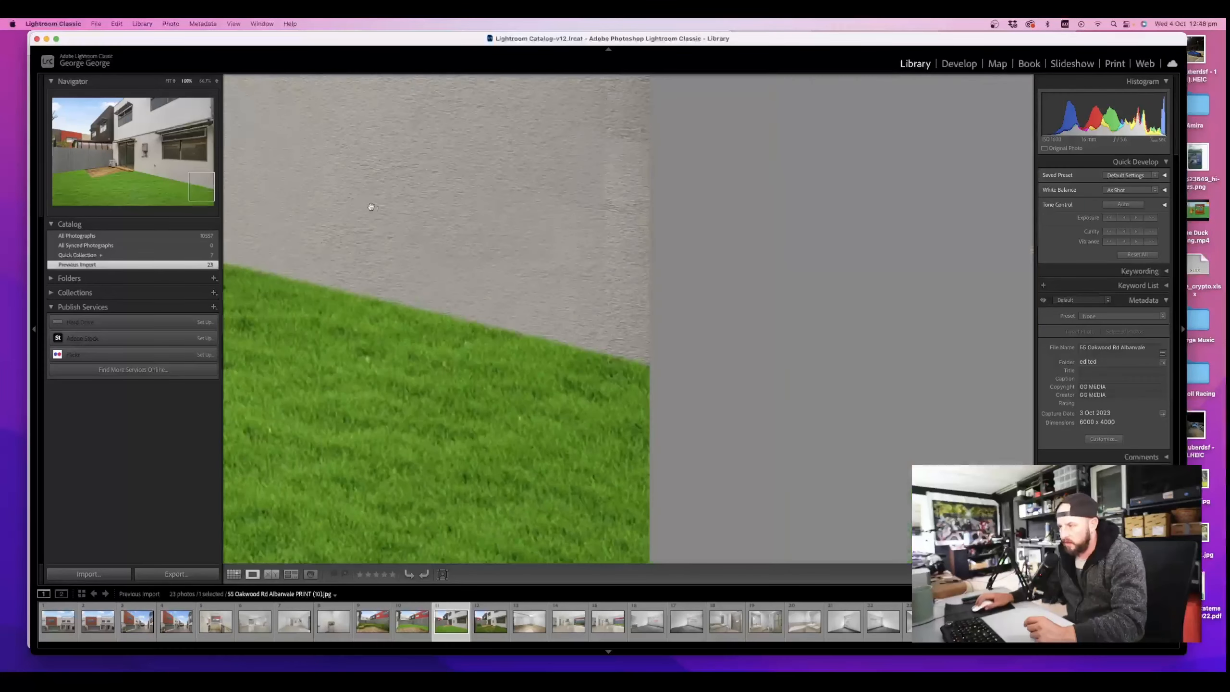
pyautogui.click(438, 262)
pyautogui.click(501, 634)
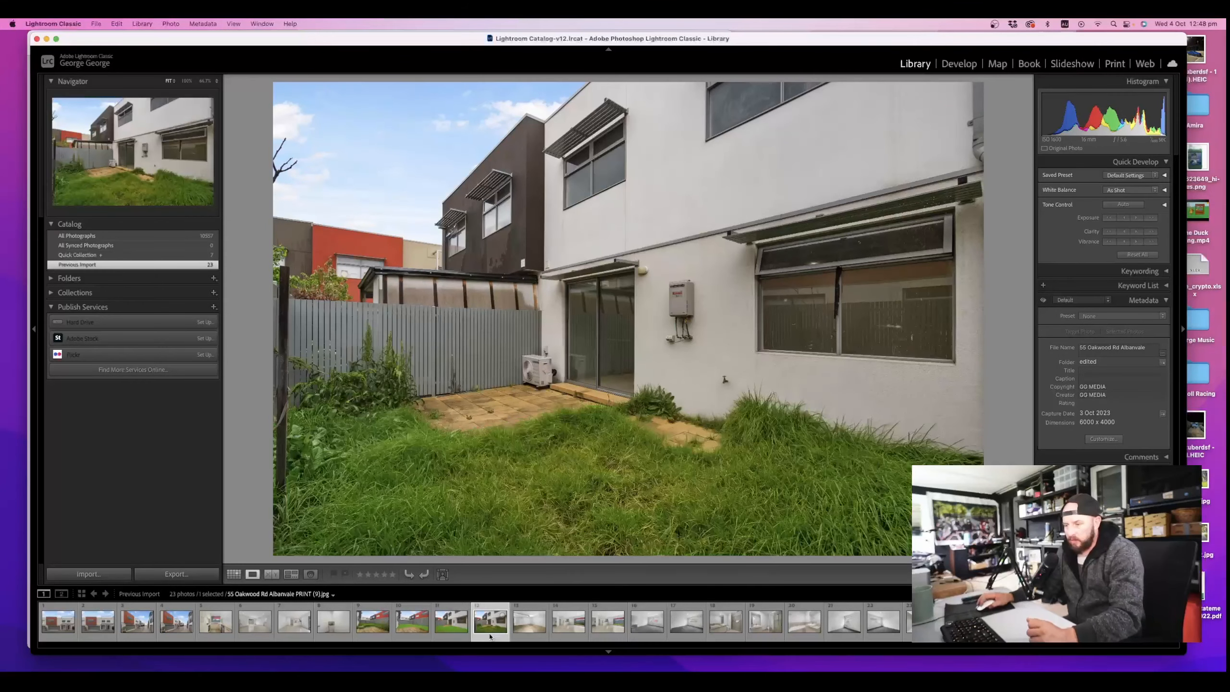
# Open the empty garage photo and examine the roller door track up close
pyautogui.click(538, 635)
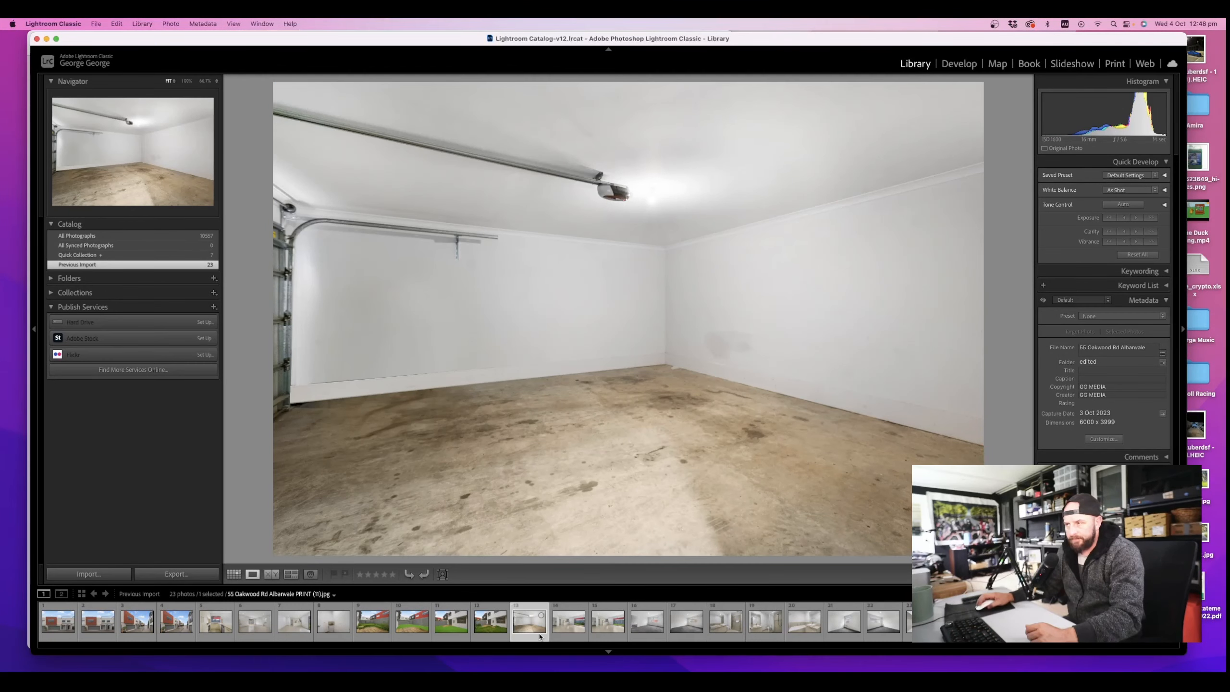
pyautogui.click(346, 437)
pyautogui.moveTo(365, 291); pyautogui.dragTo(800, 632)
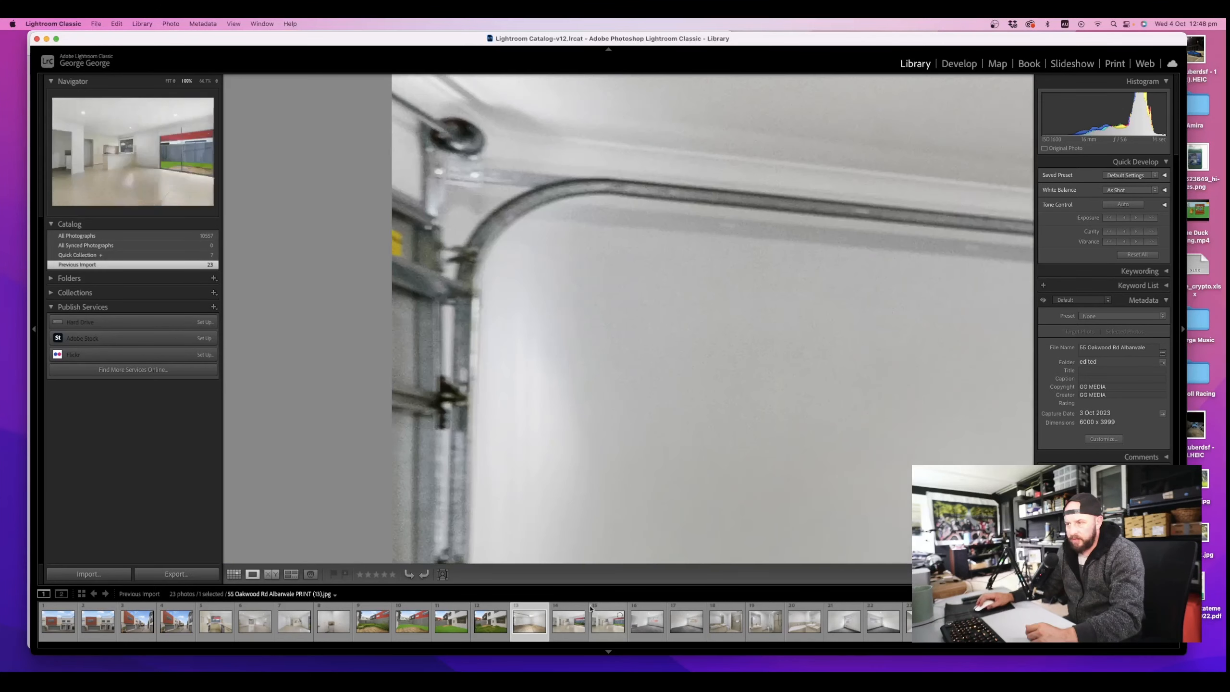
# Examine the garage photo's rear wall, ceiling corner and skirting board up close, then return to the full view
pyautogui.moveTo(603, 356); pyautogui.dragTo(271, 314)
pyautogui.moveTo(795, 342); pyautogui.dragTo(310, 337)
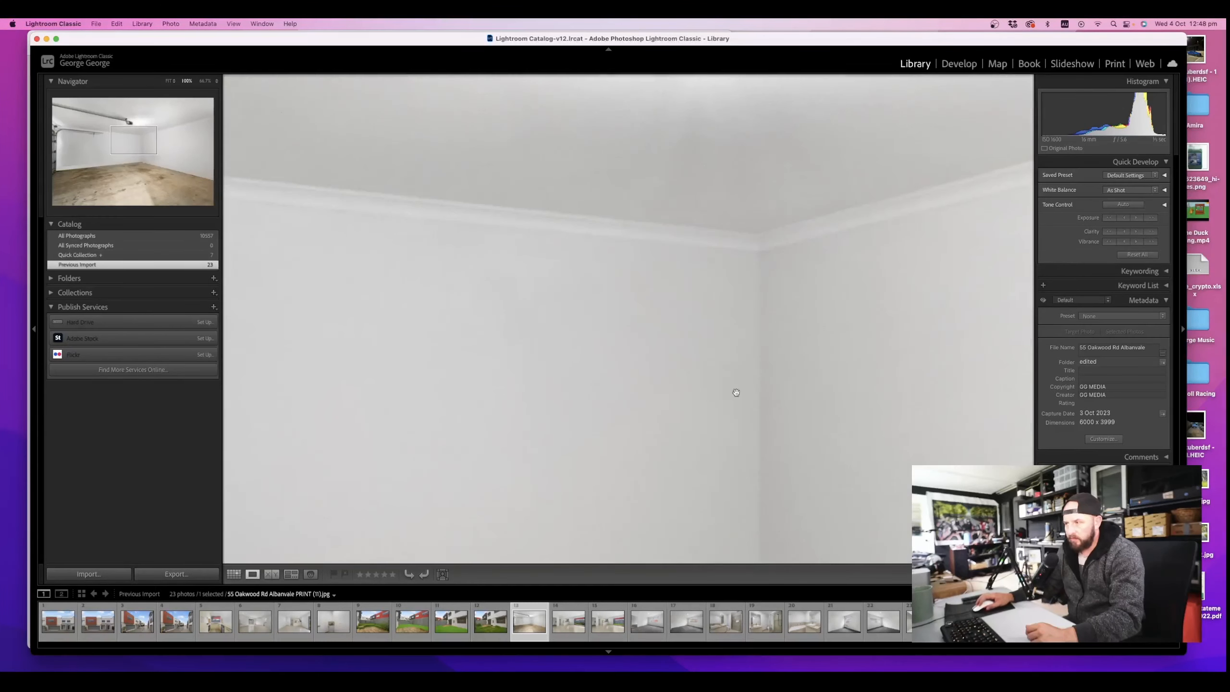
pyautogui.moveTo(736, 393); pyautogui.dragTo(340, 111)
pyautogui.moveTo(310, 388); pyautogui.dragTo(687, 324)
pyautogui.moveTo(311, 362); pyautogui.dragTo(775, 353)
pyautogui.moveTo(321, 398); pyautogui.dragTo(740, 327)
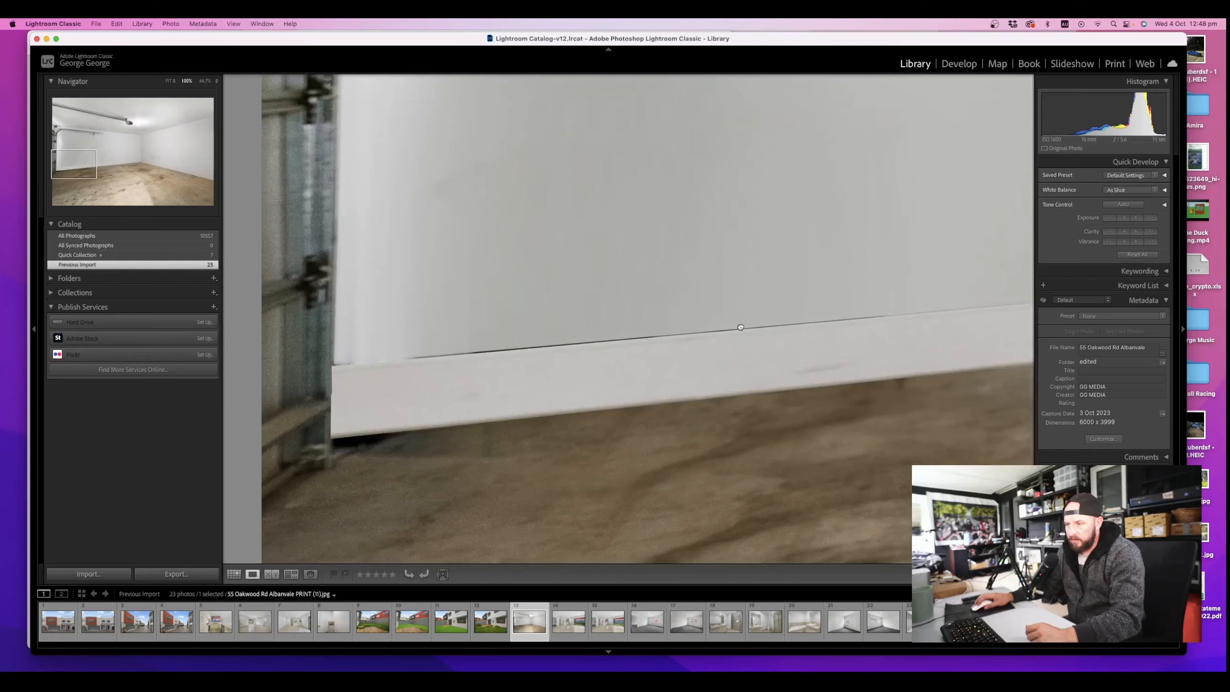
pyautogui.click(718, 345)
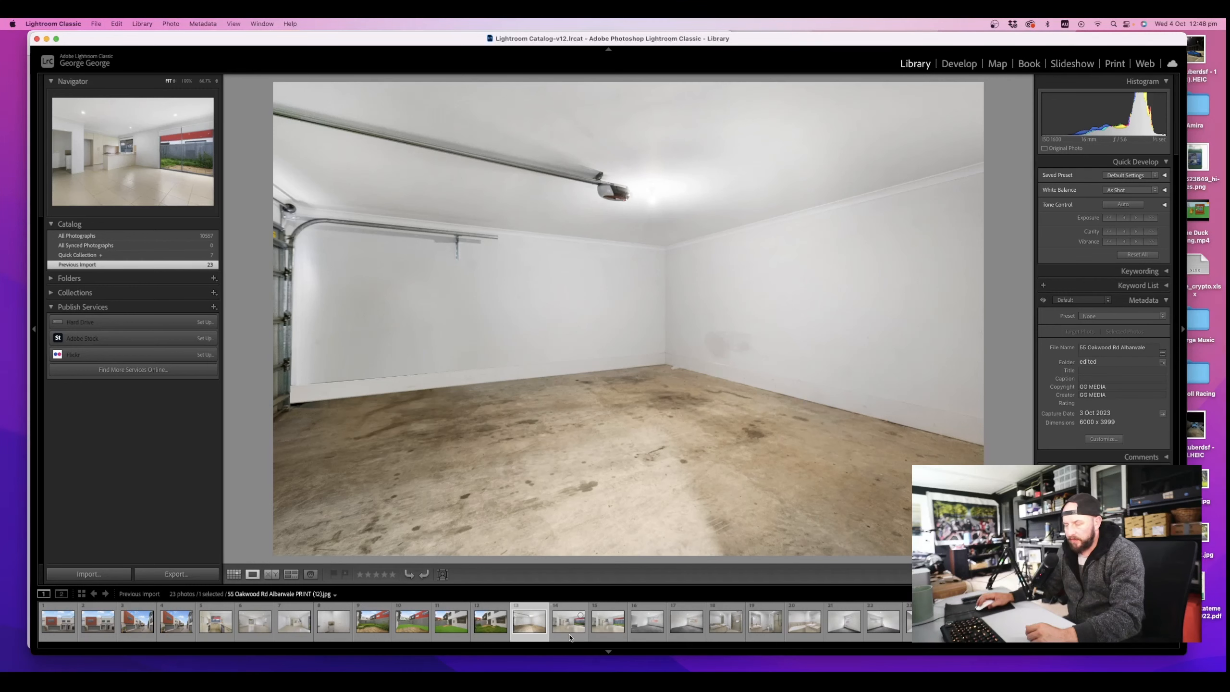
# Inspect the laundry doorway in the kitchen and living photo with the overgrown yard, then view its replaced-lawn version
pyautogui.click(564, 640)
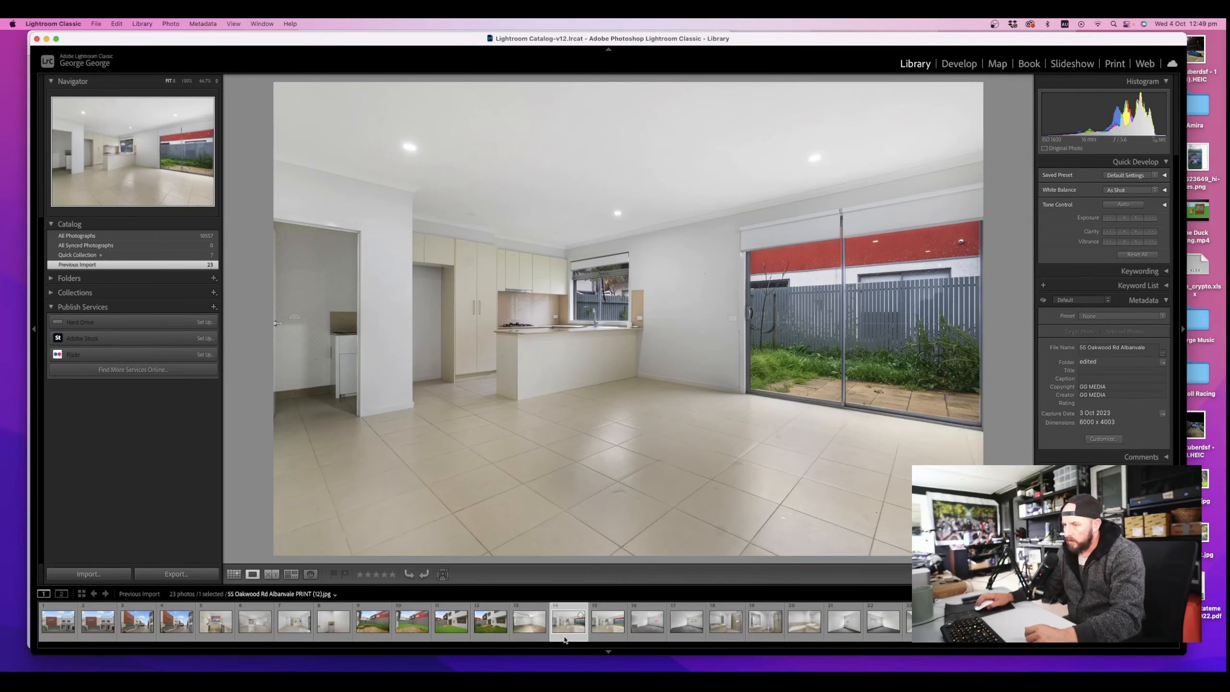
pyautogui.click(356, 359)
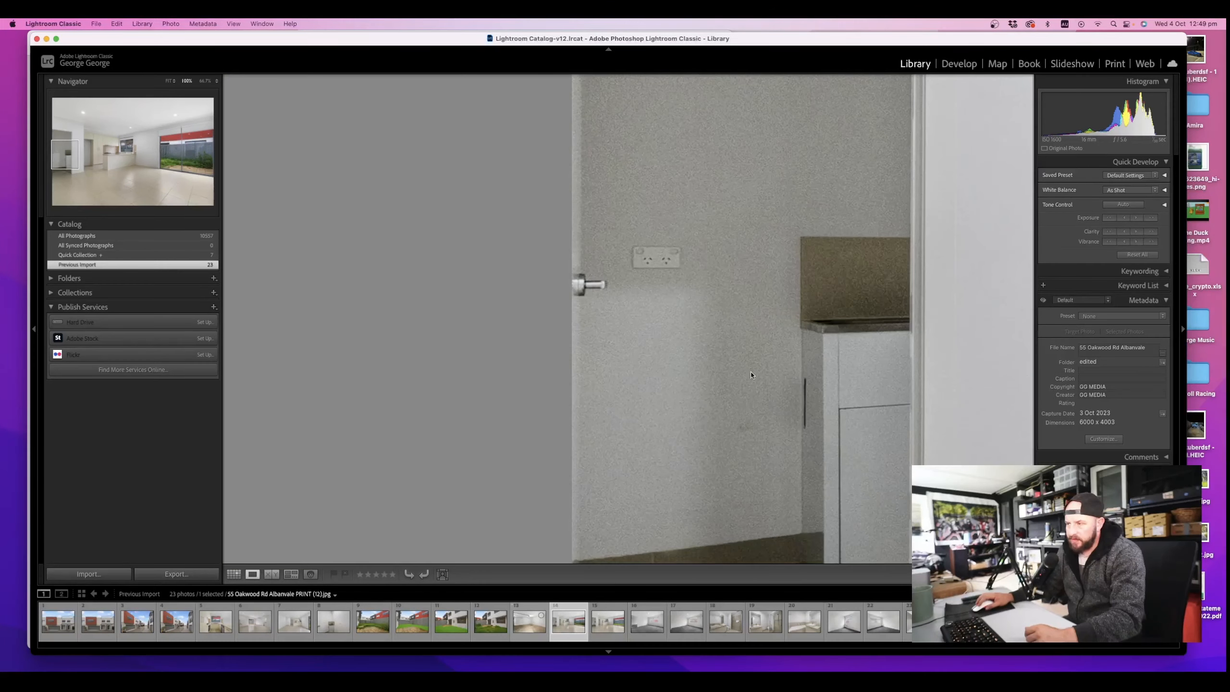
pyautogui.click(751, 374)
pyautogui.click(311, 292)
pyautogui.moveTo(437, 322); pyautogui.dragTo(547, 332)
pyautogui.click(623, 424)
pyautogui.click(600, 630)
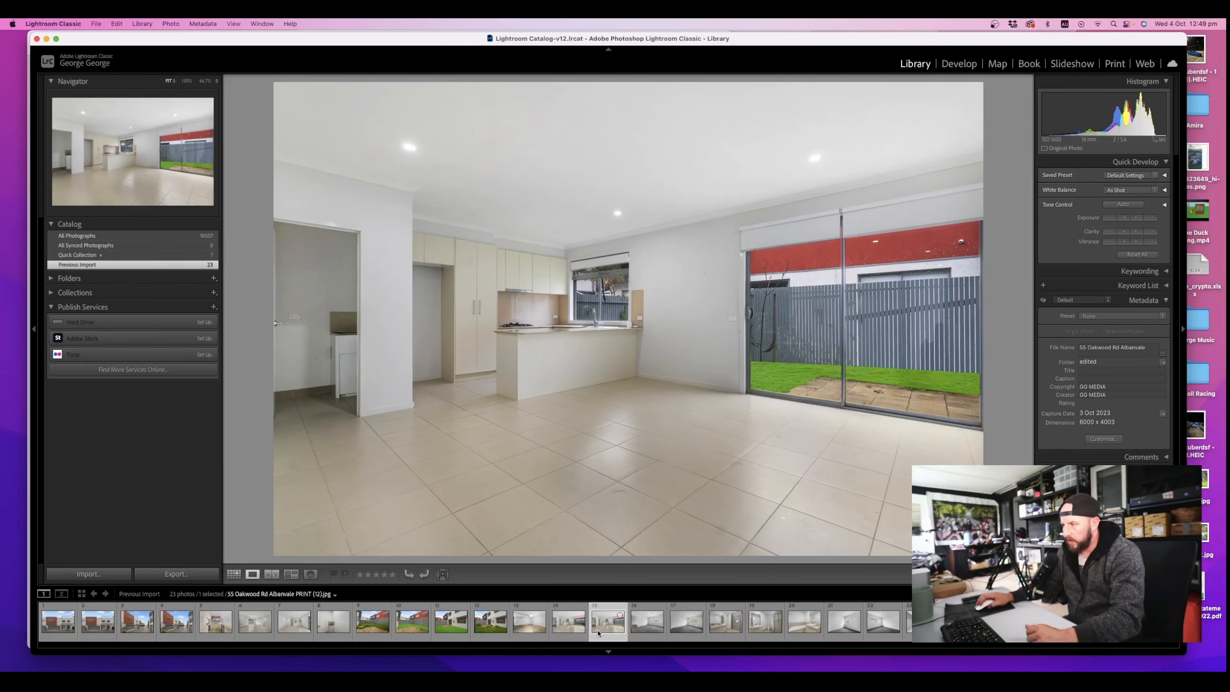
# Open the carpeted bedroom photo, examine its frosted window up close, and view the adjacent bedroom photo
pyautogui.click(638, 635)
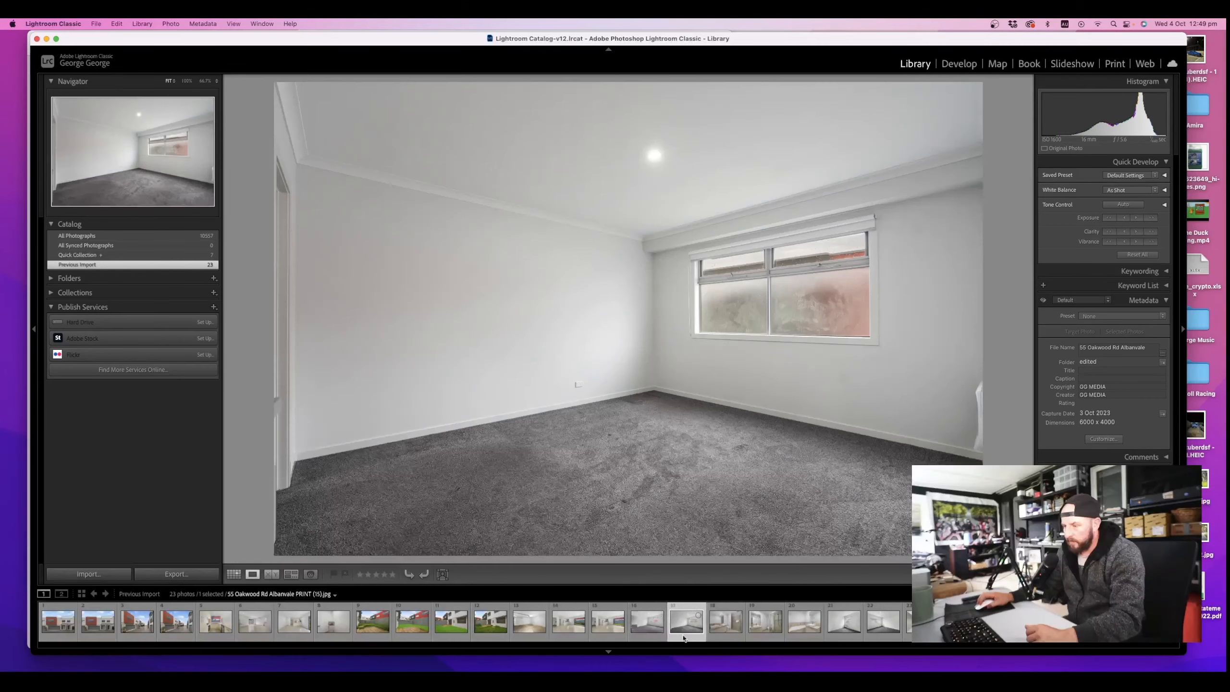
pyautogui.click(840, 286)
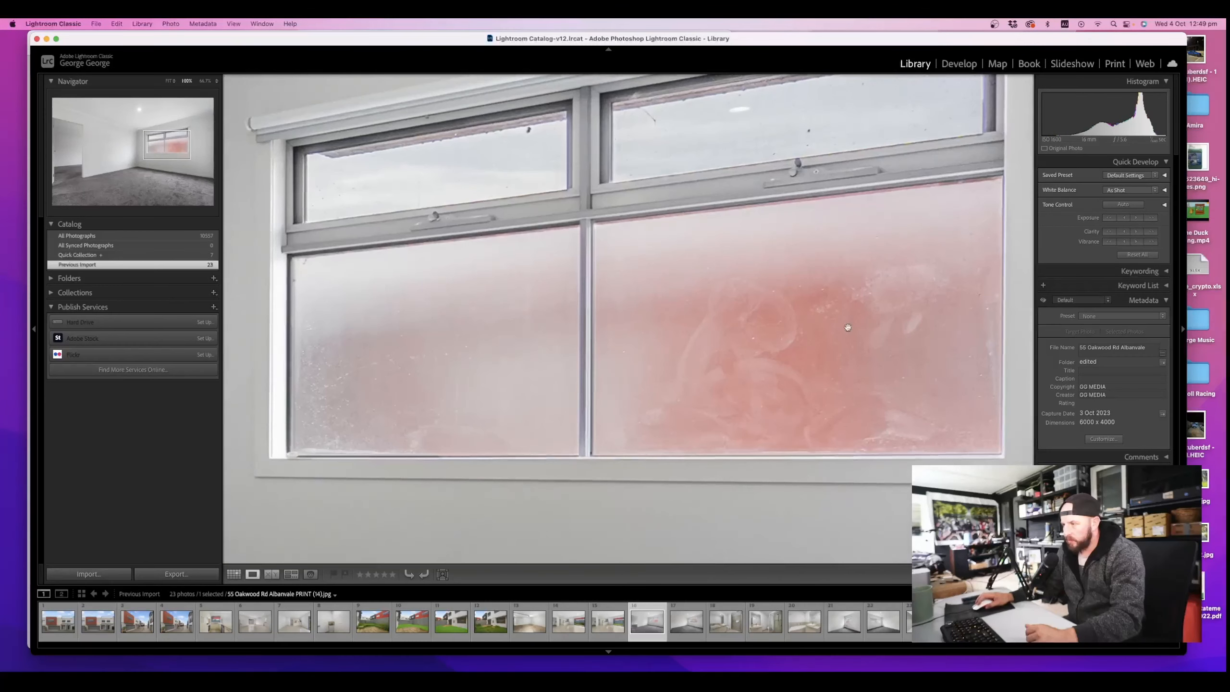
pyautogui.click(719, 392)
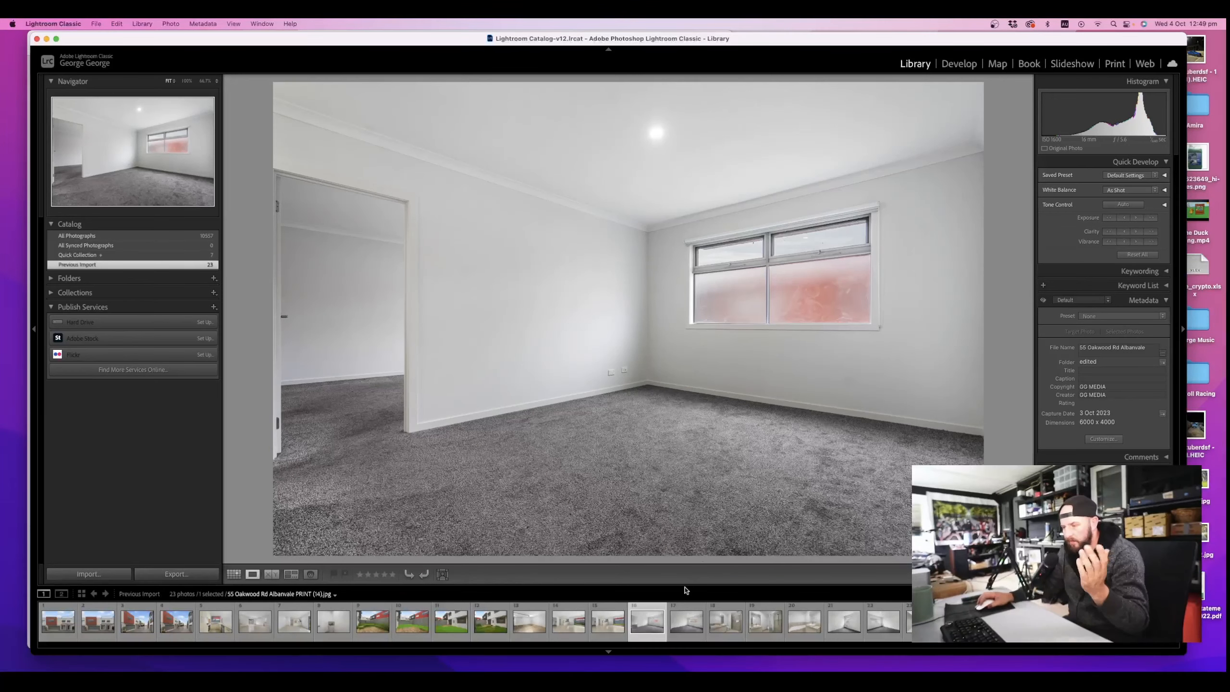
pyautogui.click(674, 634)
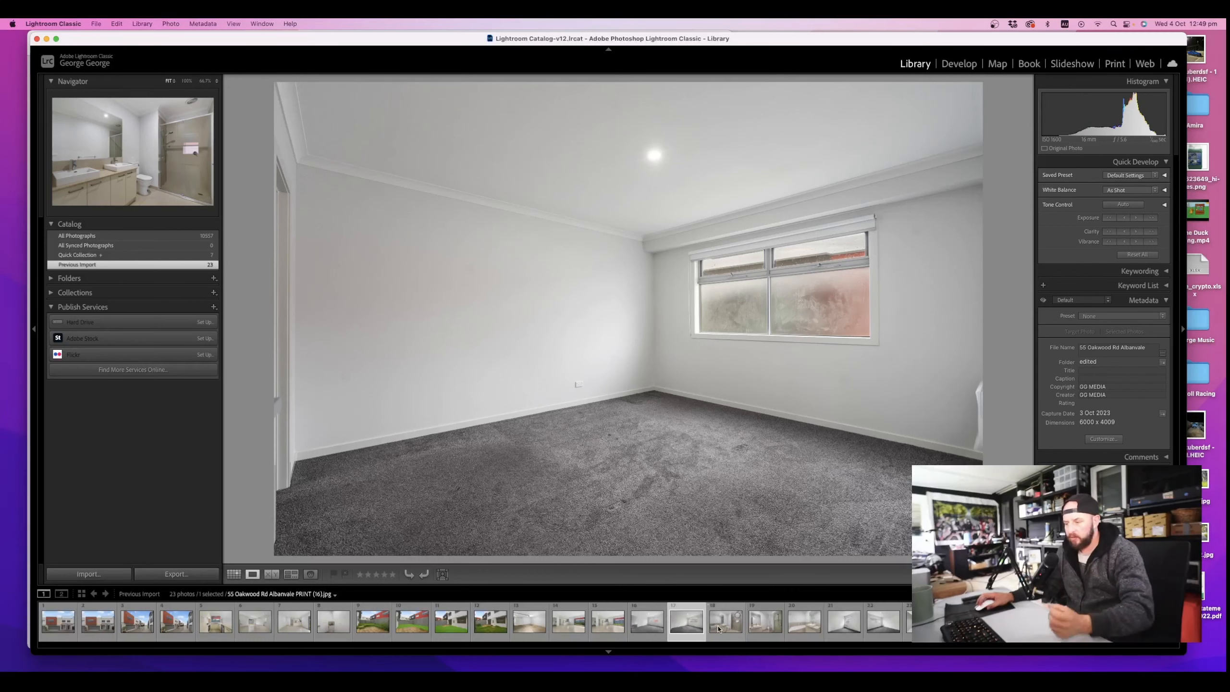
# Compare the double-basin bathroom photo with the single-basin bathroom photo
pyautogui.click(724, 628)
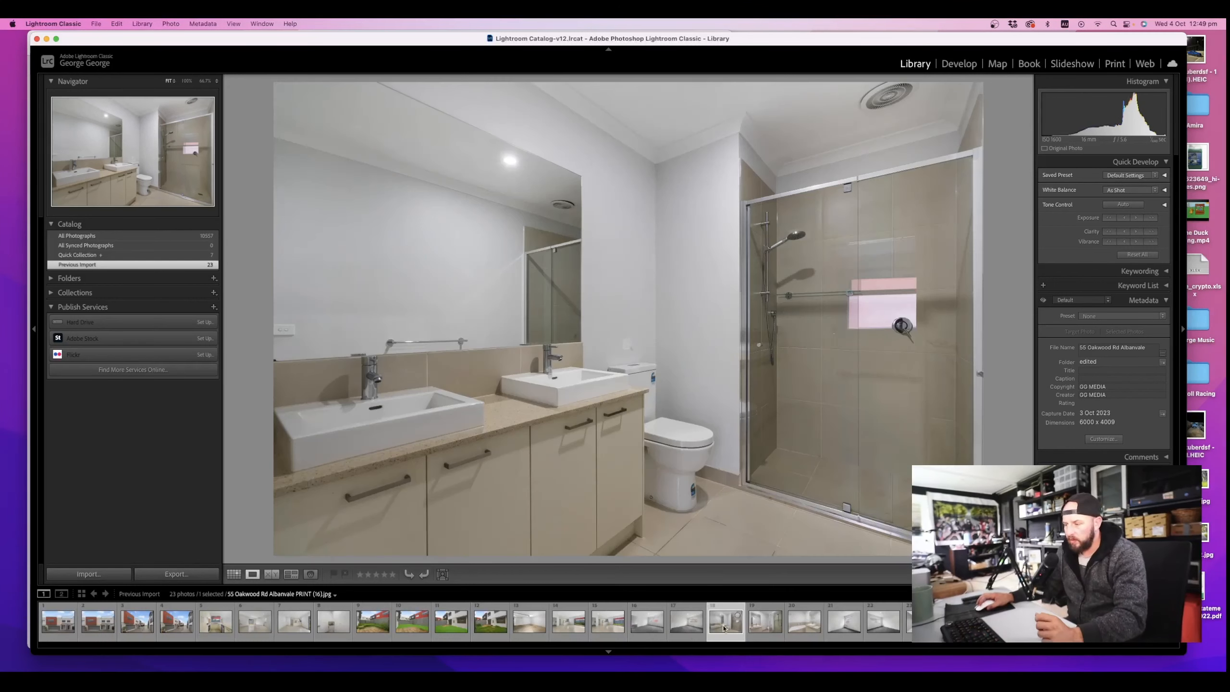
pyautogui.click(755, 630)
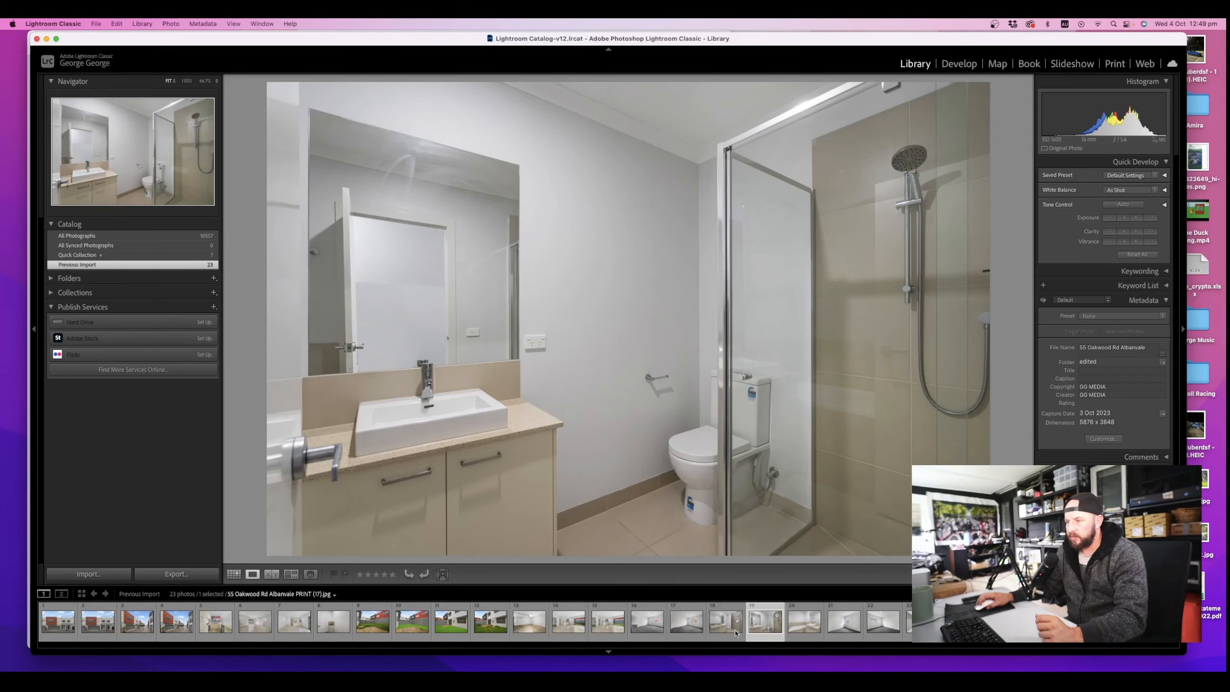
pyautogui.click(710, 636)
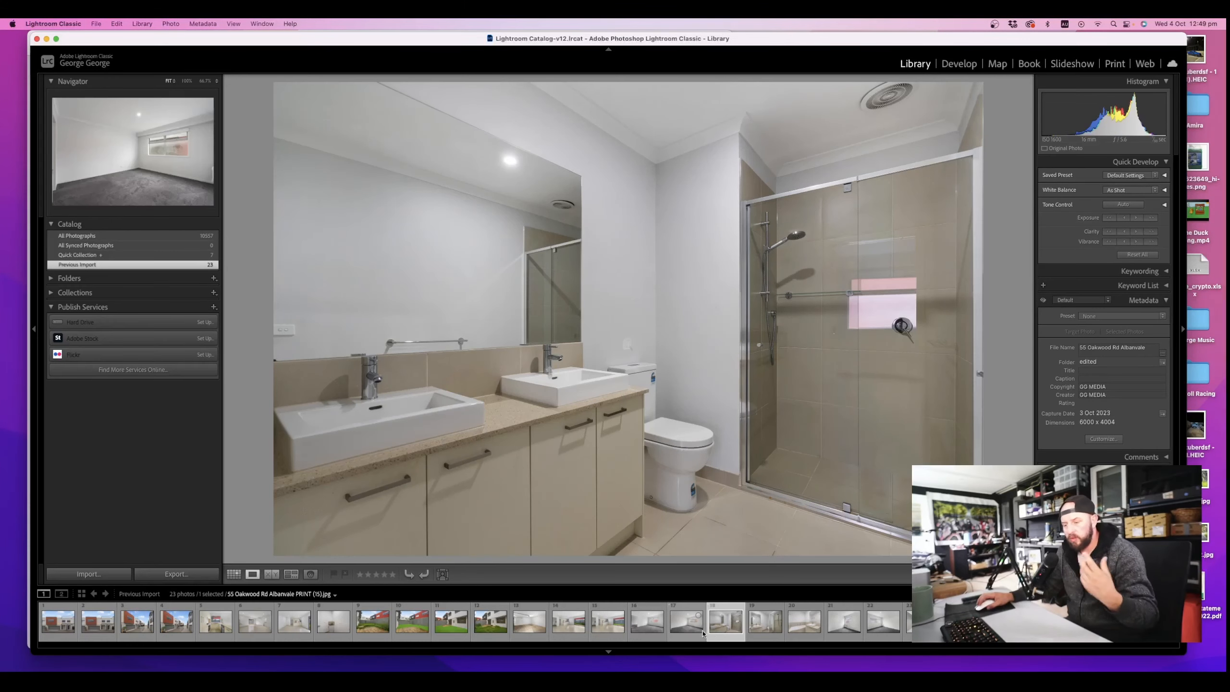
pyautogui.click(764, 631)
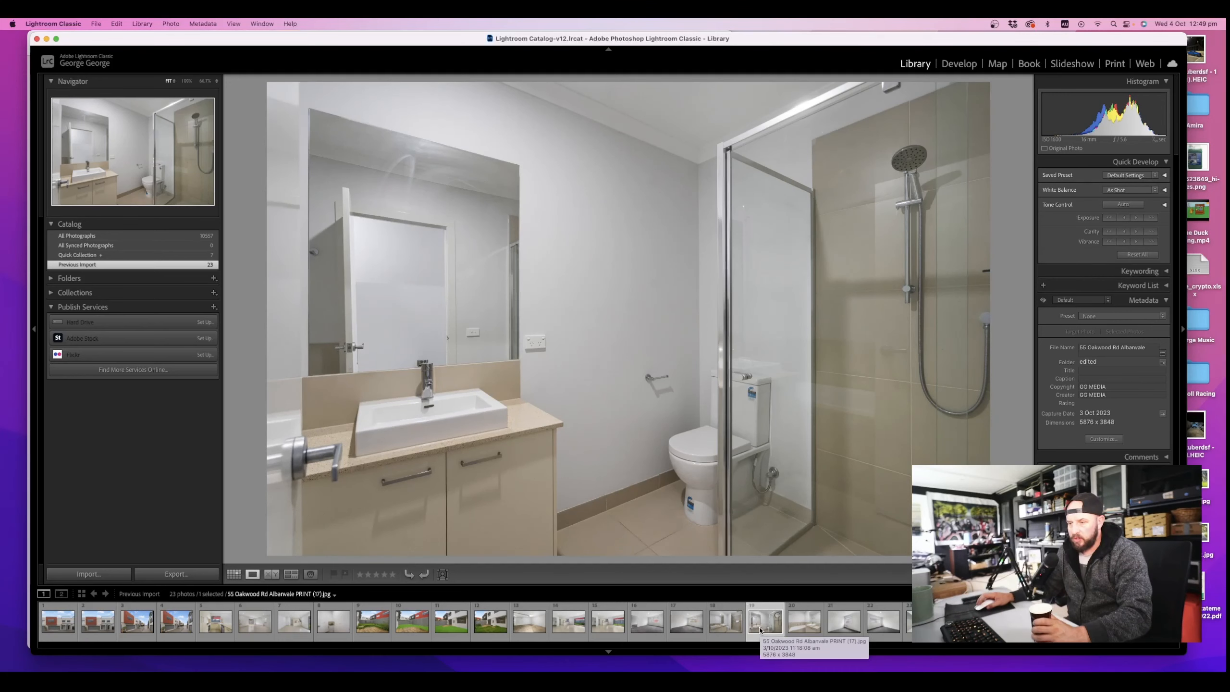
pyautogui.click(725, 635)
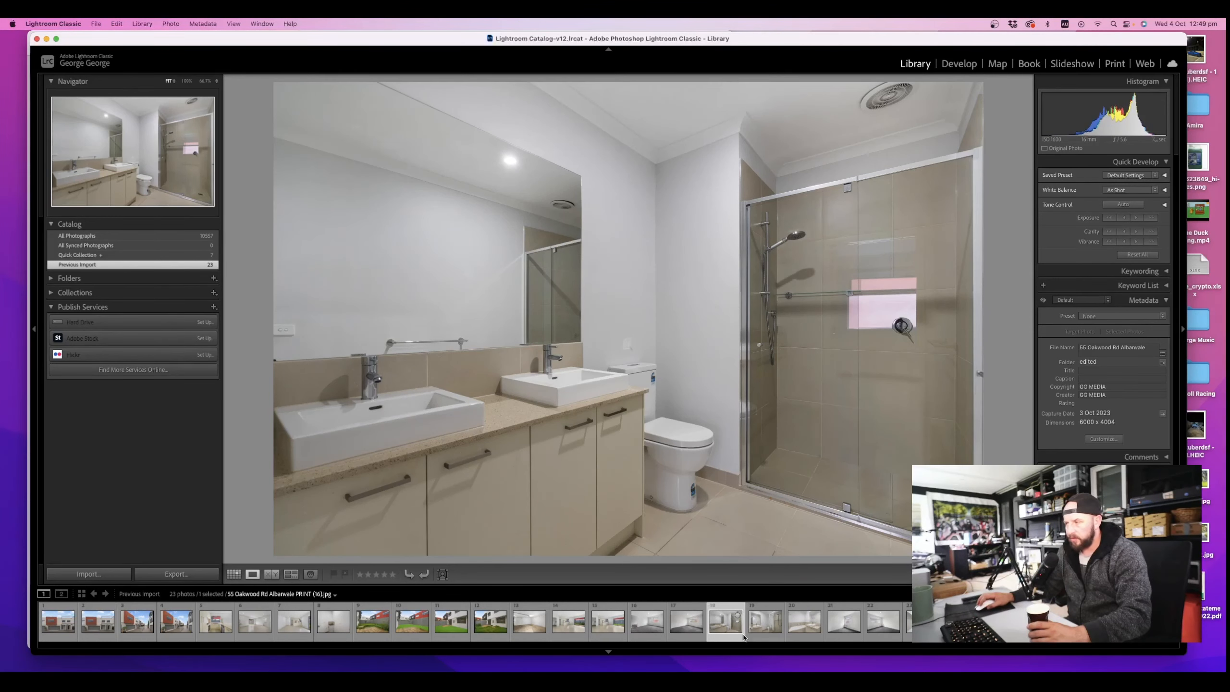
pyautogui.click(765, 633)
# Check the bathtub photo's mirror area up close and view the remaining bedroom and walk-in wardrobe photos
pyautogui.click(804, 634)
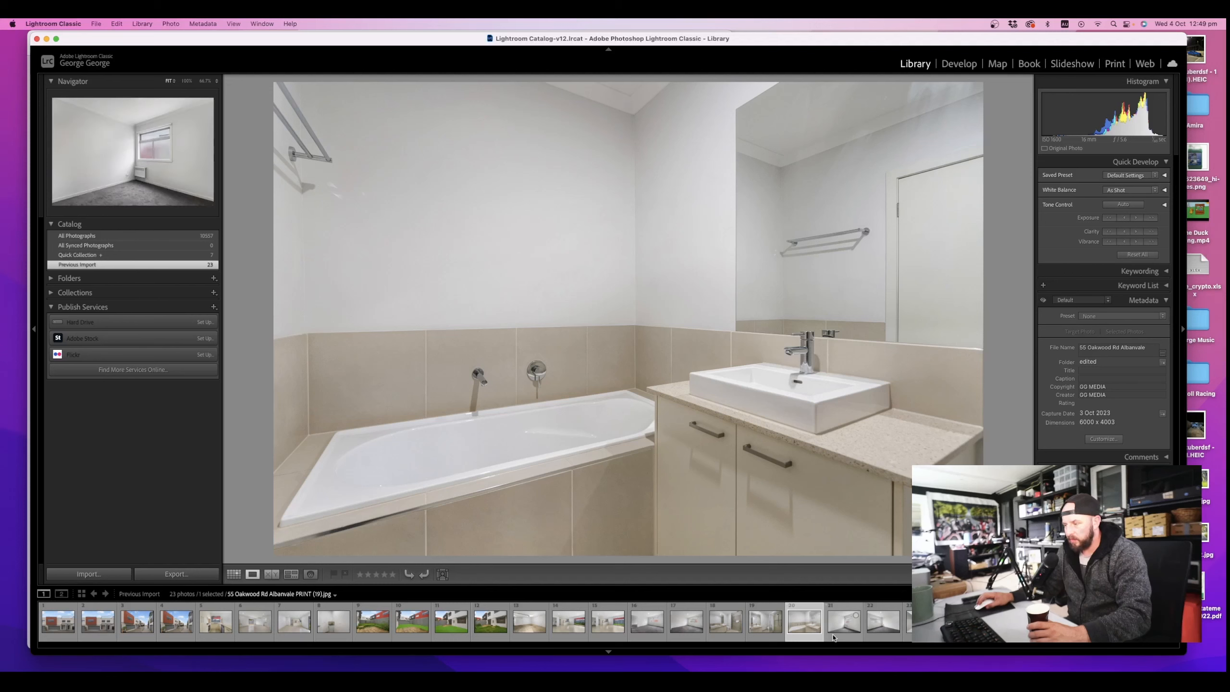
pyautogui.click(944, 83)
pyautogui.click(826, 228)
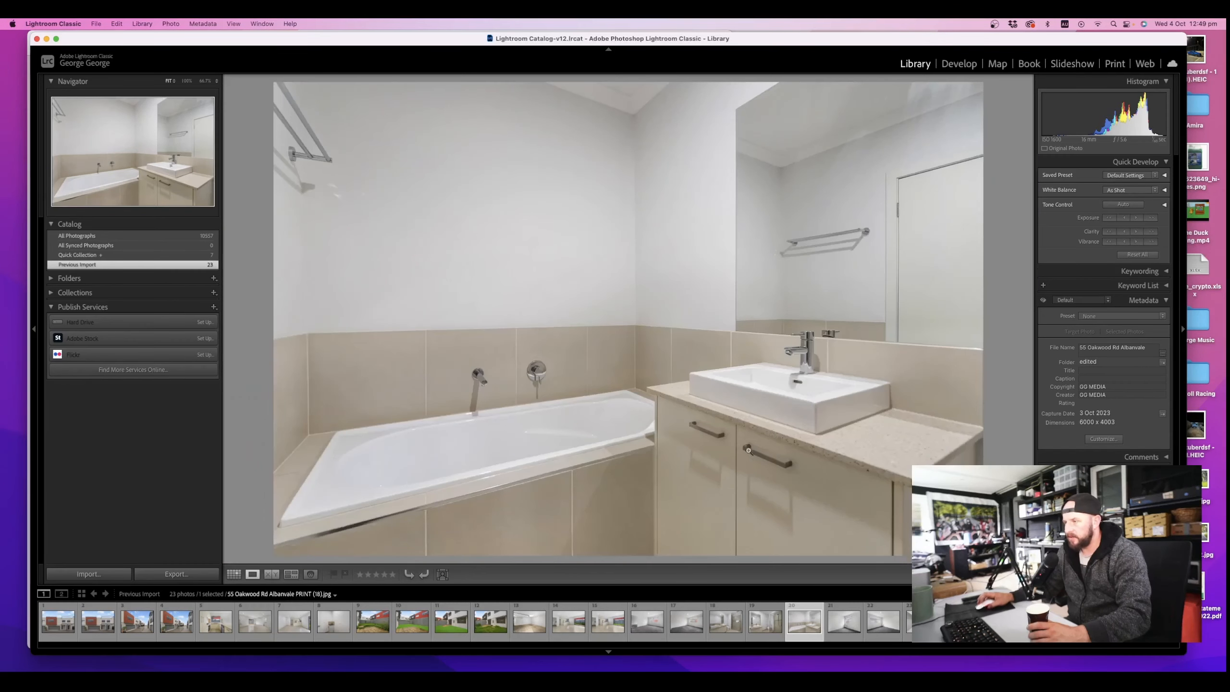
pyautogui.click(860, 633)
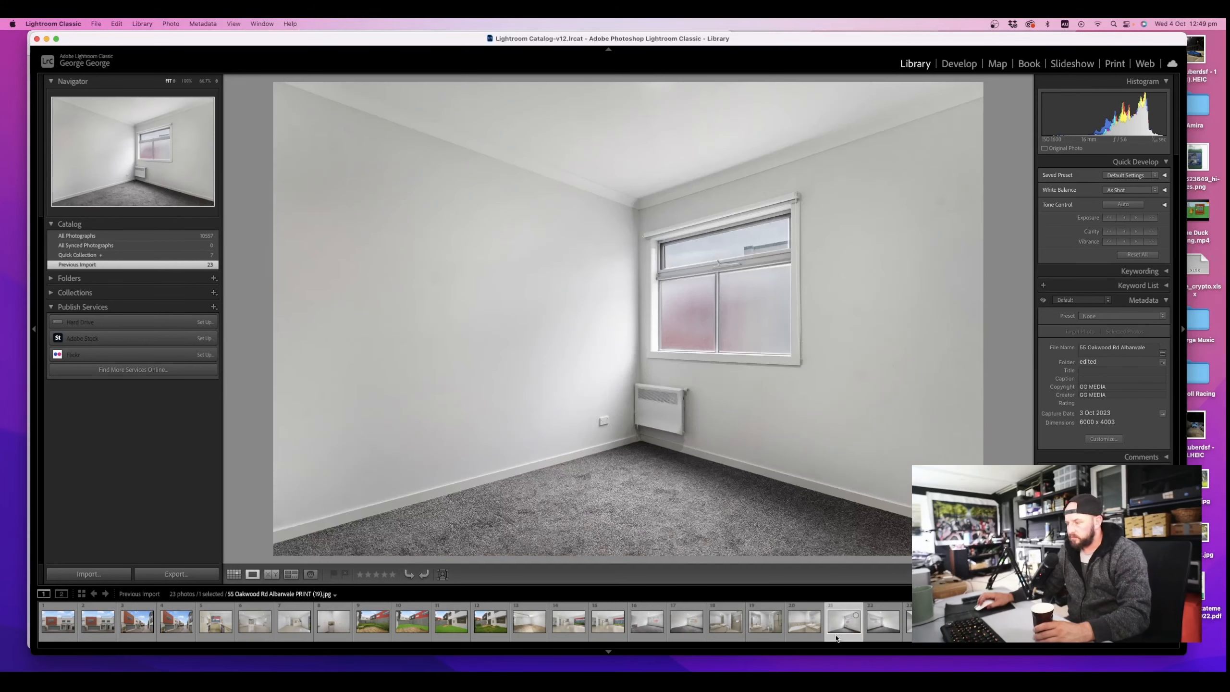
pyautogui.click(874, 636)
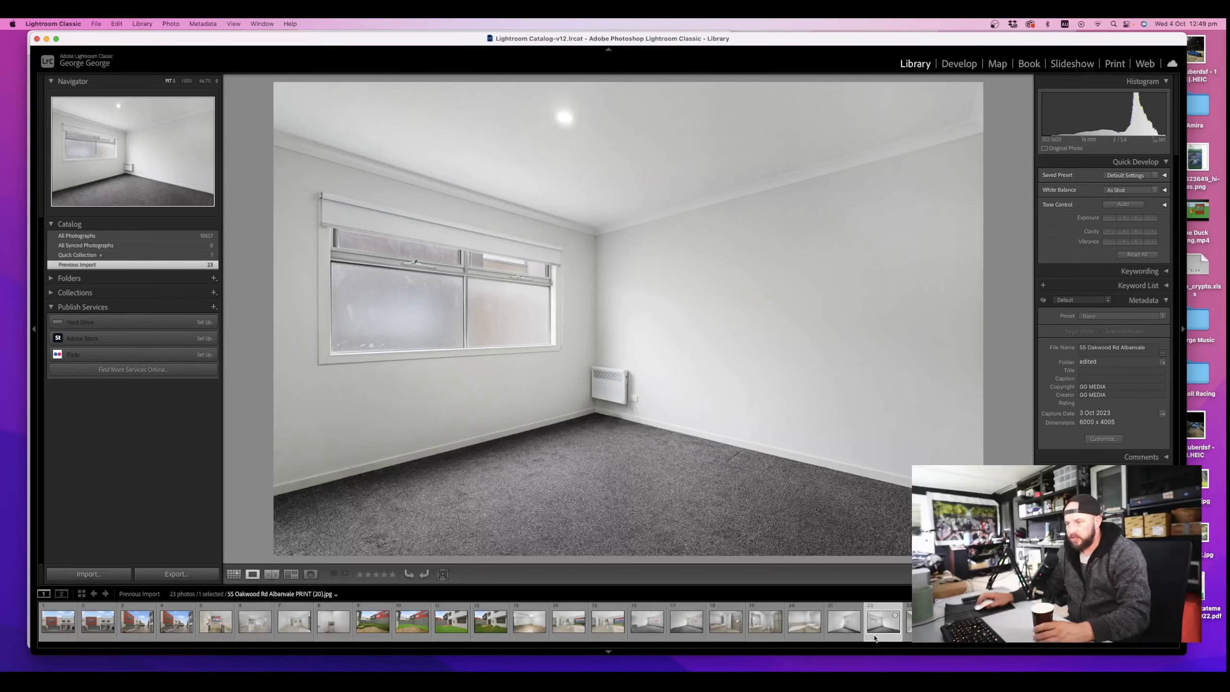
pyautogui.click(907, 638)
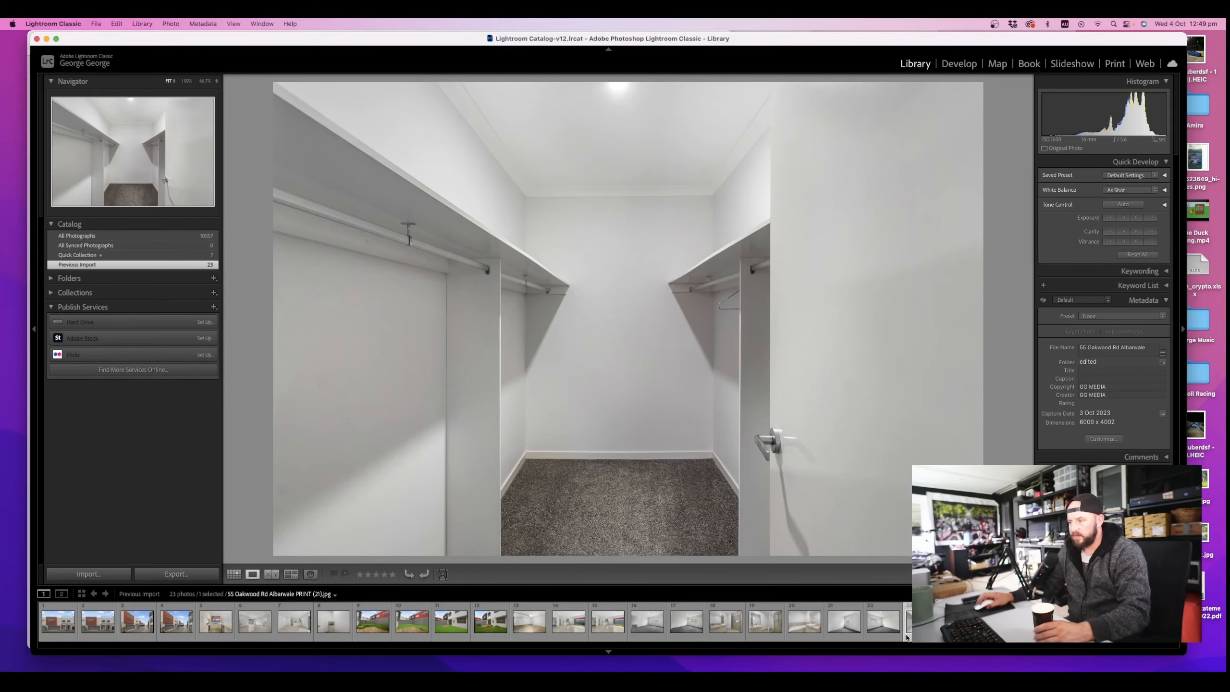
# Remove the first front facade photo from the Lightroom catalog without deleting it from disk
pyautogui.click(50, 627)
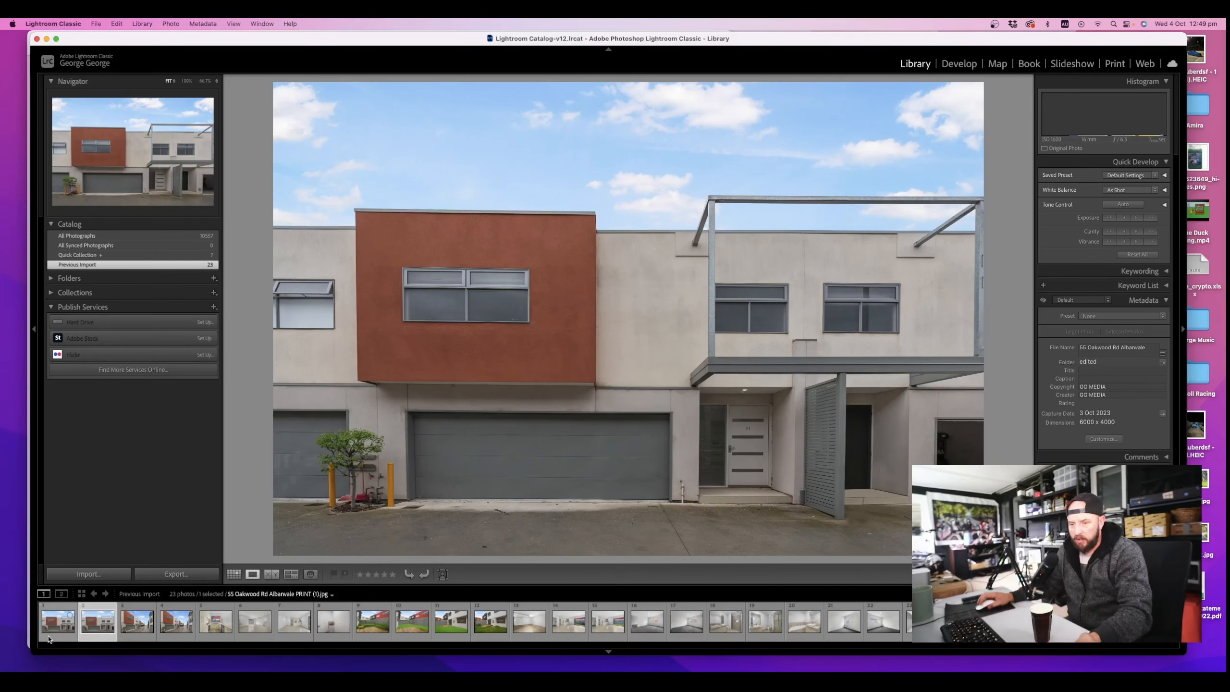
pyautogui.rightClick(55, 632)
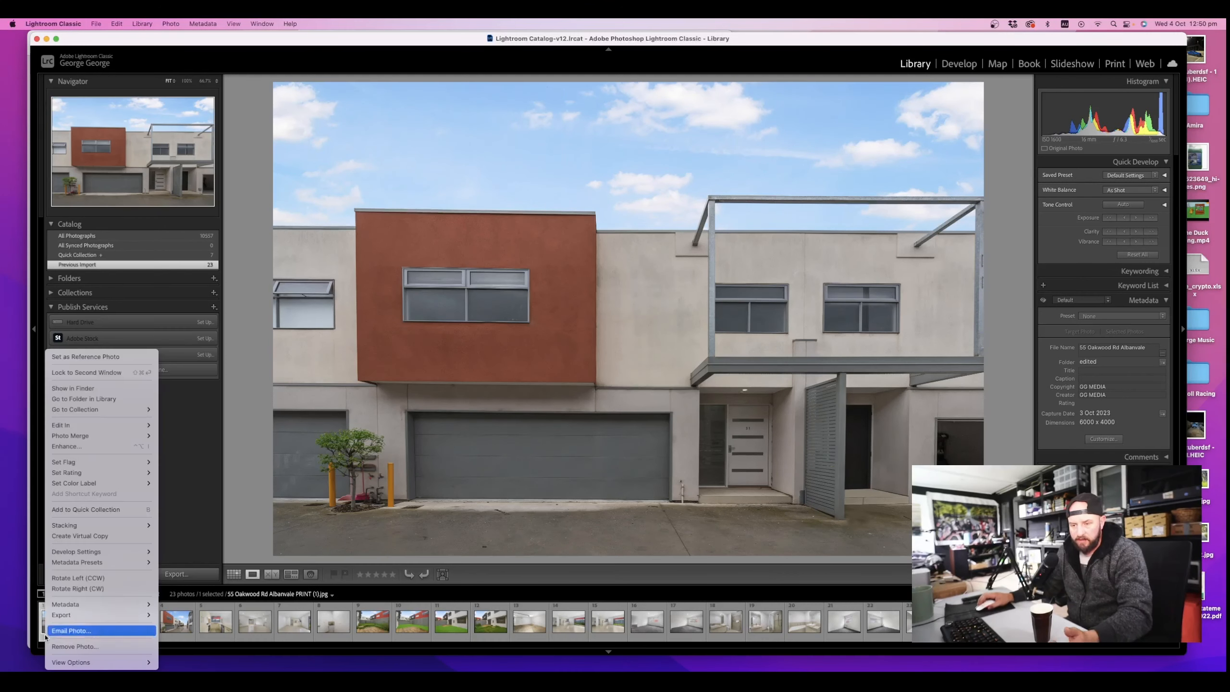
pyautogui.click(89, 649)
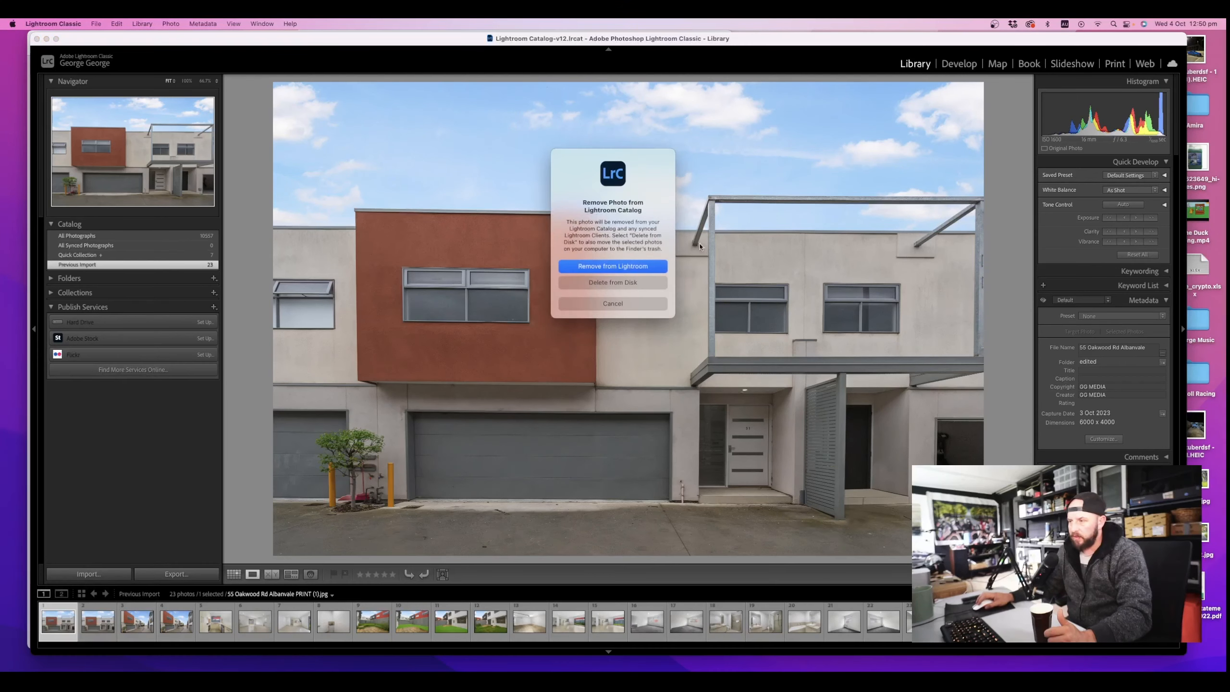
pyautogui.click(612, 267)
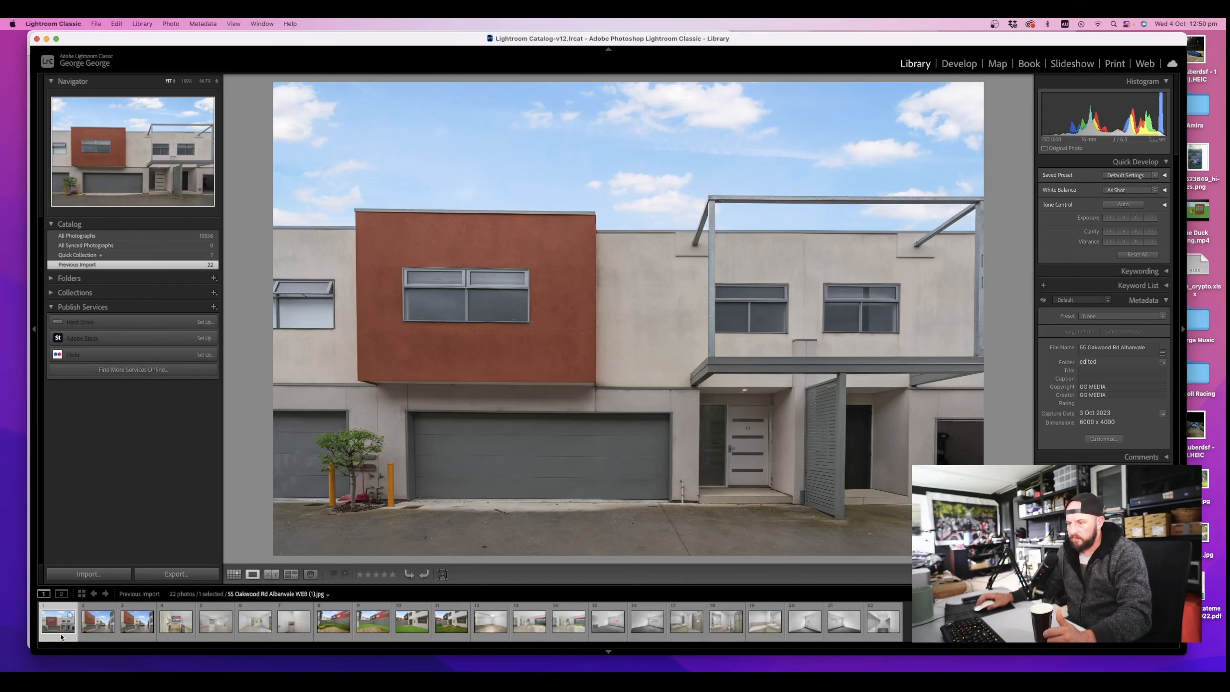
# Open the remaining straight-on facade photo in Adobe Photoshop 2024 as a copy with Lightroom adjustments
pyautogui.rightClick(60, 636)
pyautogui.click(49, 637)
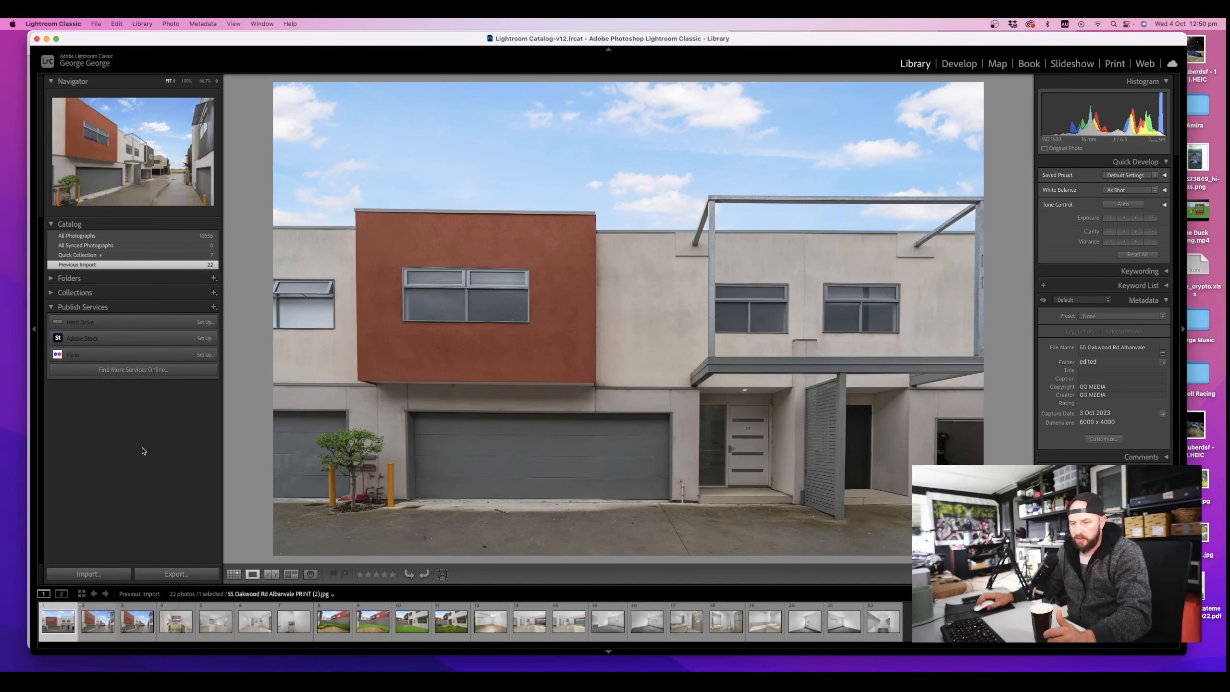
pyautogui.moveTo(549, 39); pyautogui.dragTo(544, 41)
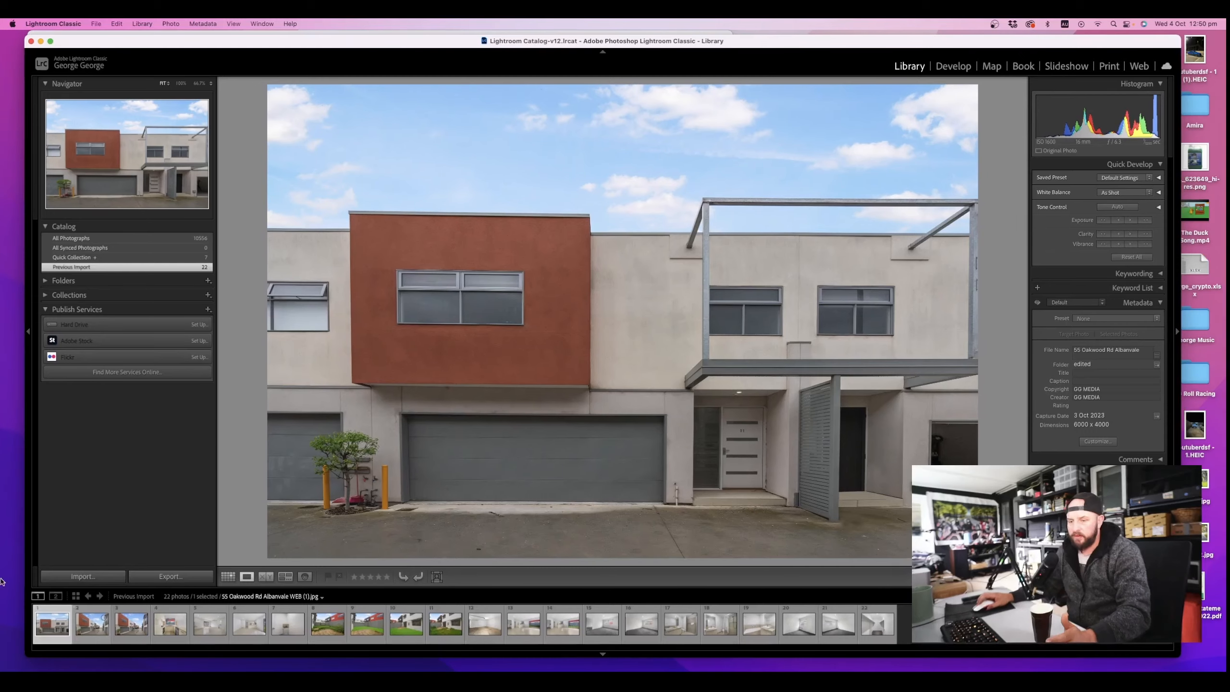
pyautogui.rightClick(54, 630)
pyautogui.moveTo(90, 424)
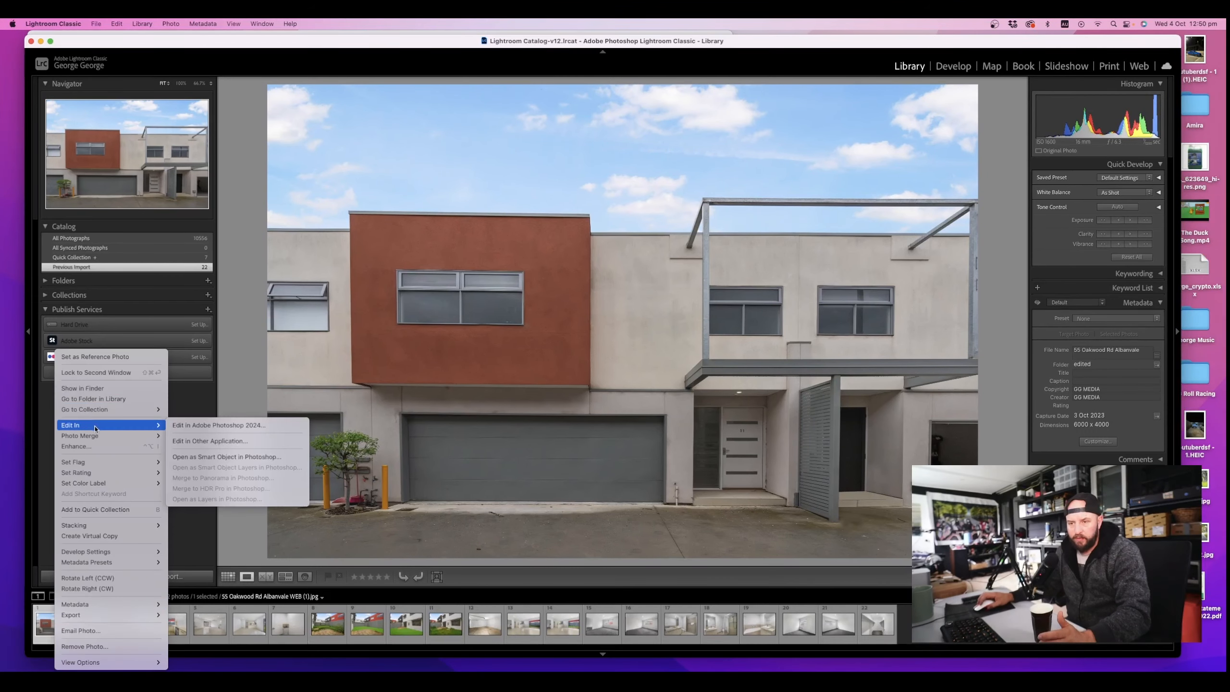
pyautogui.click(232, 429)
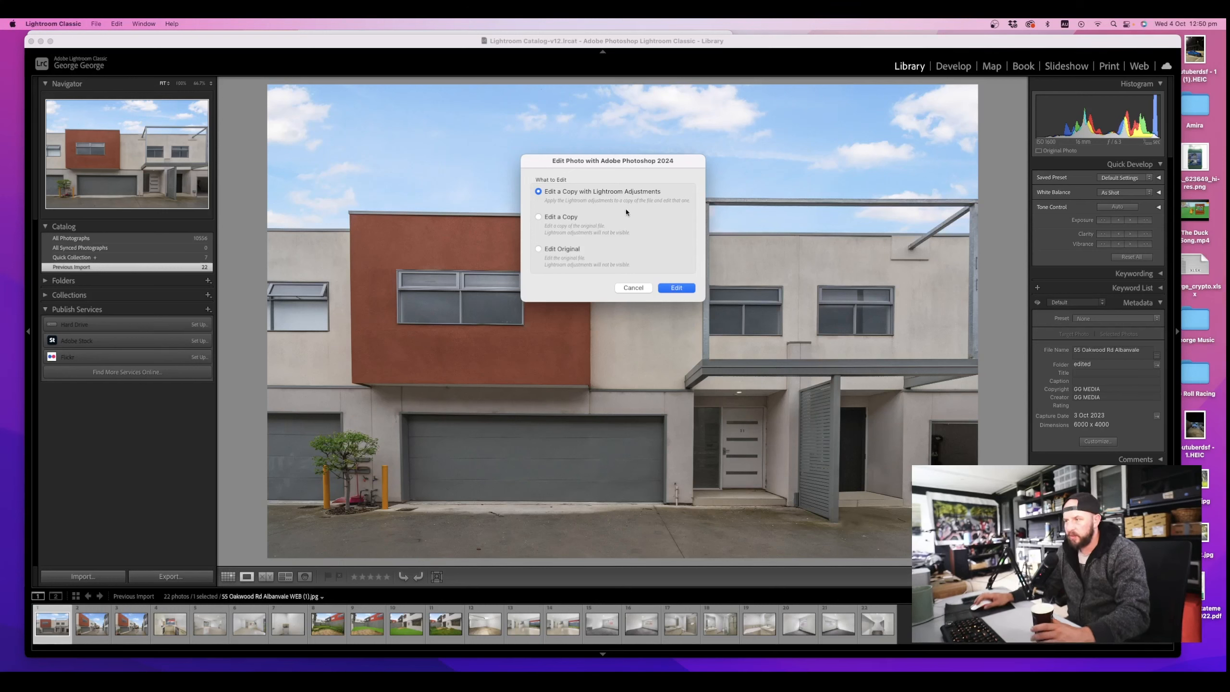
pyautogui.click(689, 291)
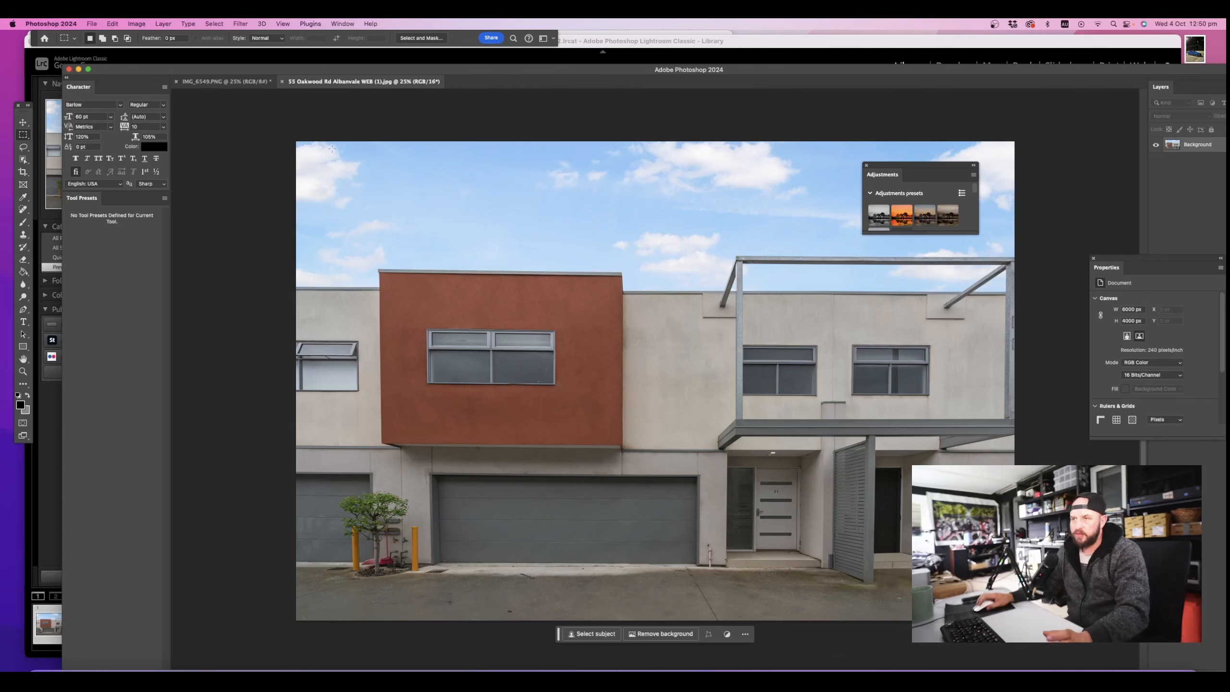
# Reposition the Photoshop window, activate the Move tool and unlock the Background layer
pyautogui.moveTo(274, 72); pyautogui.dragTo(248, 58)
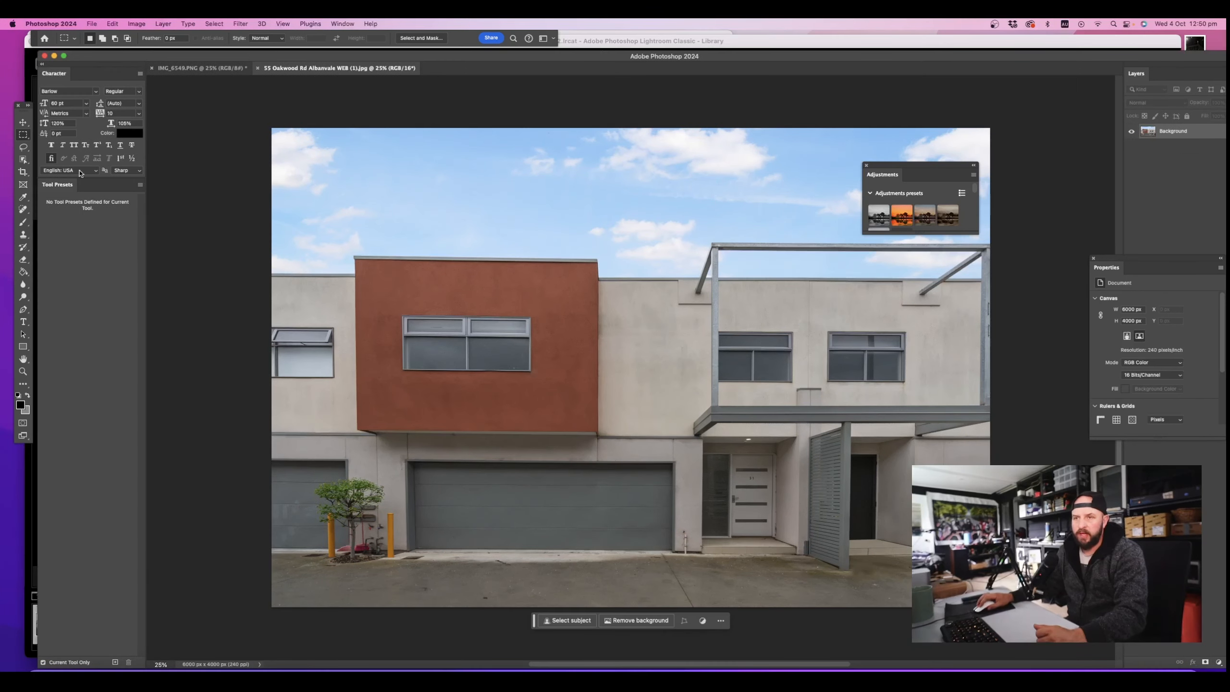
pyautogui.click(23, 122)
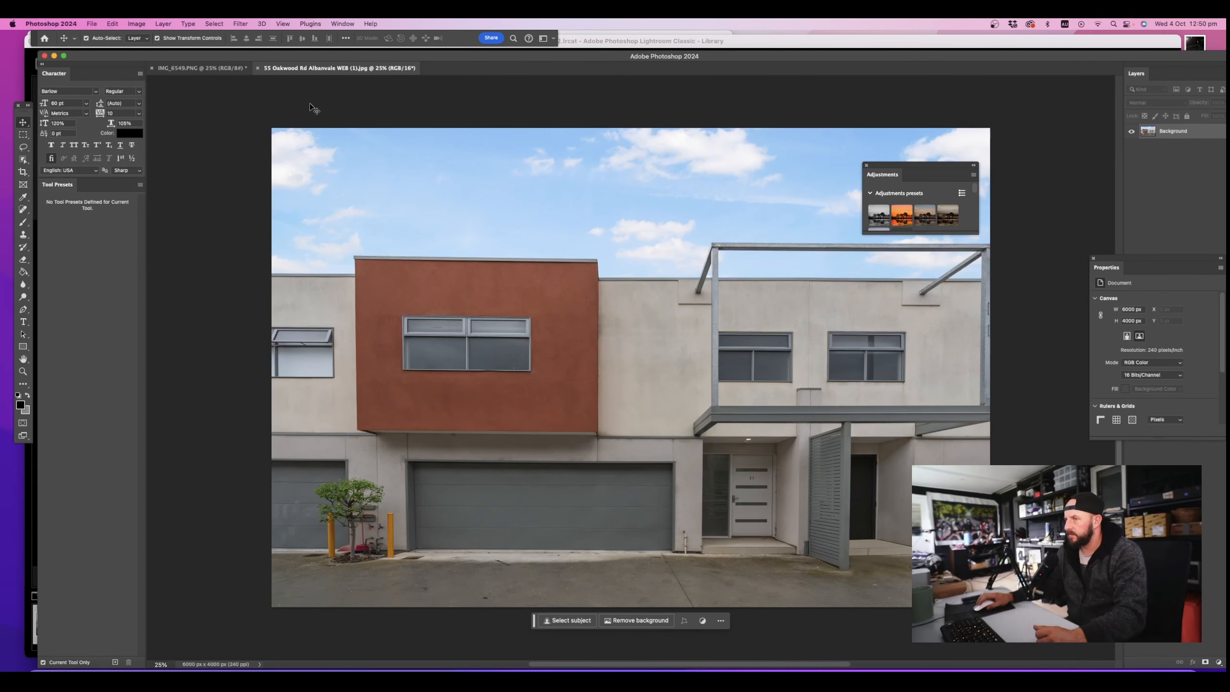
pyautogui.moveTo(272, 61); pyautogui.dragTo(237, 61)
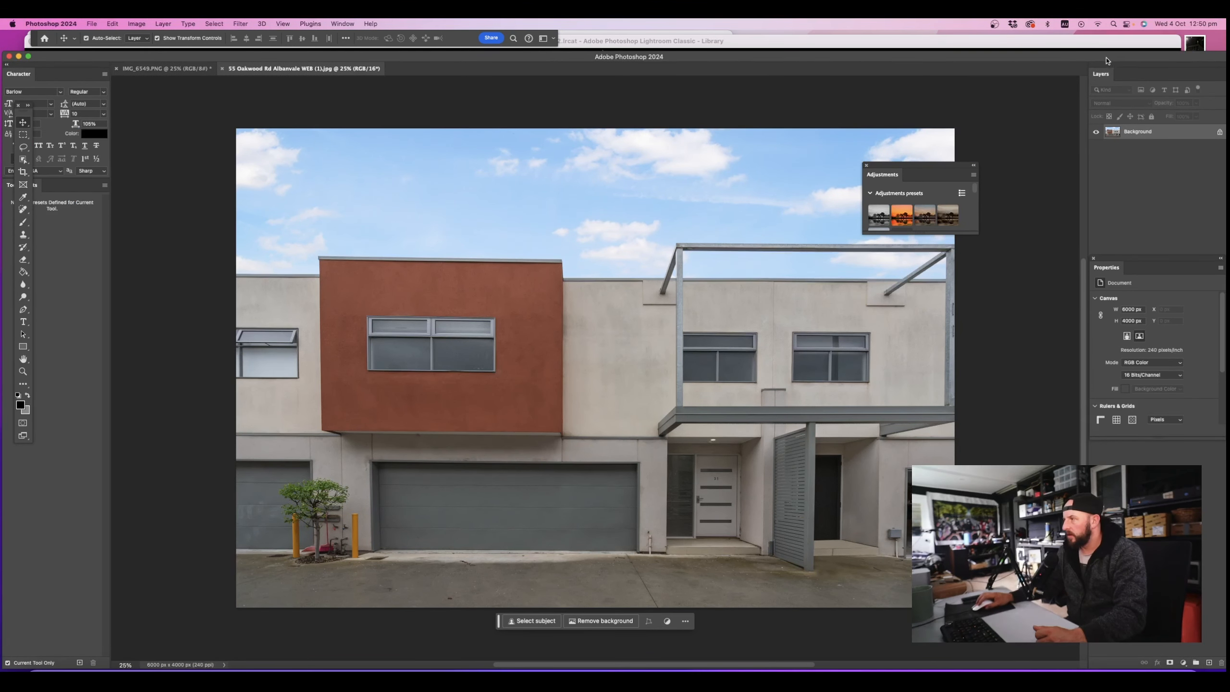
pyautogui.moveTo(1107, 61); pyautogui.dragTo(1101, 60)
pyautogui.click(1215, 133)
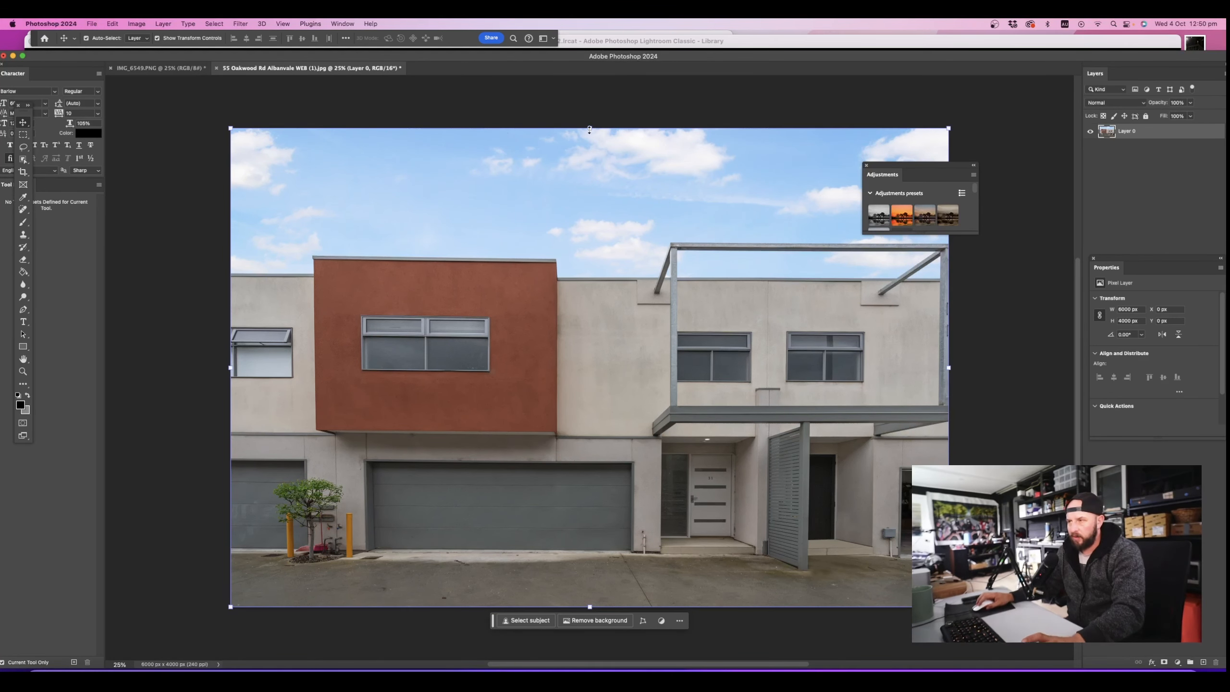
# Stretch the facade layer to about 112% width and 134% height and reposition it over the canvas
pyautogui.moveTo(591, 131); pyautogui.dragTo(595, 80)
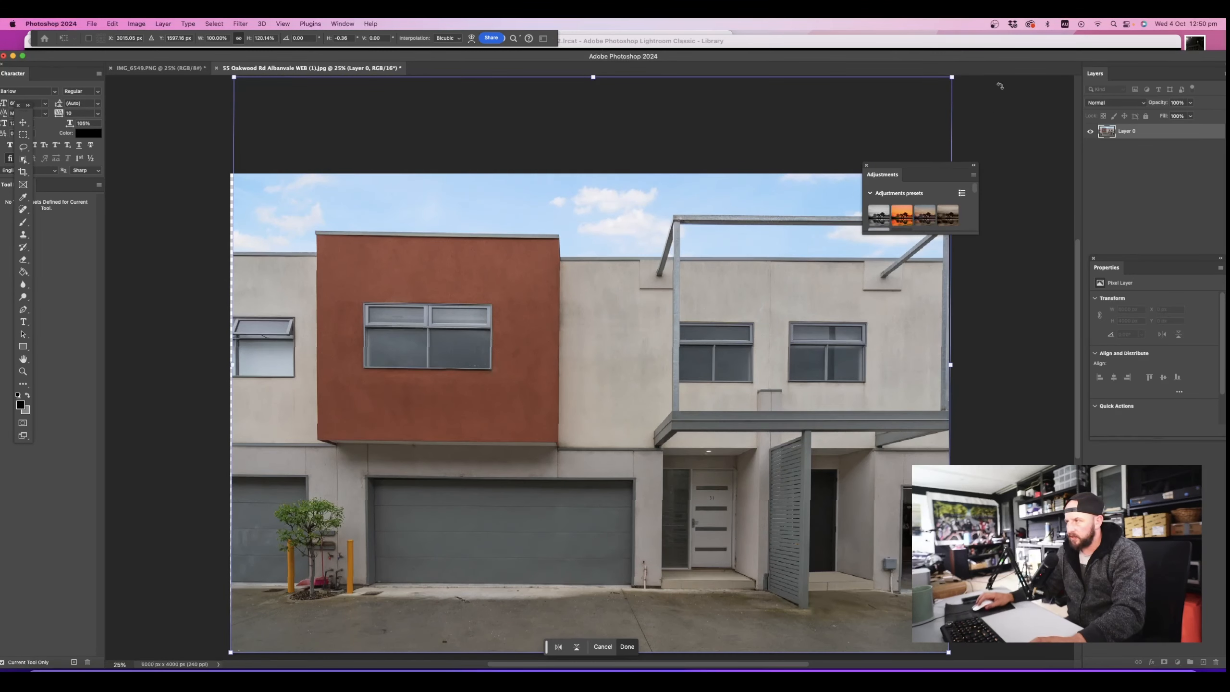
pyautogui.moveTo(949, 76); pyautogui.dragTo(1013, 57)
pyautogui.moveTo(780, 417); pyautogui.dragTo(824, 317)
pyautogui.moveTo(766, 373); pyautogui.dragTo(766, 386)
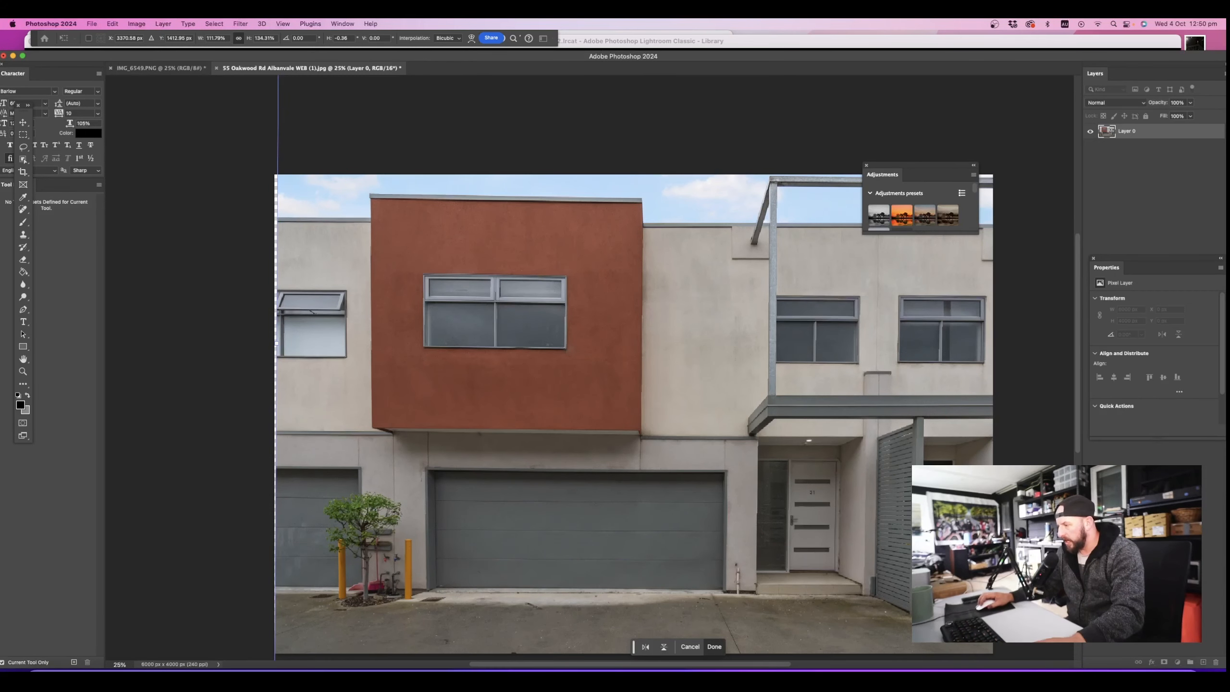
pyautogui.moveTo(830, 472); pyautogui.dragTo(816, 494)
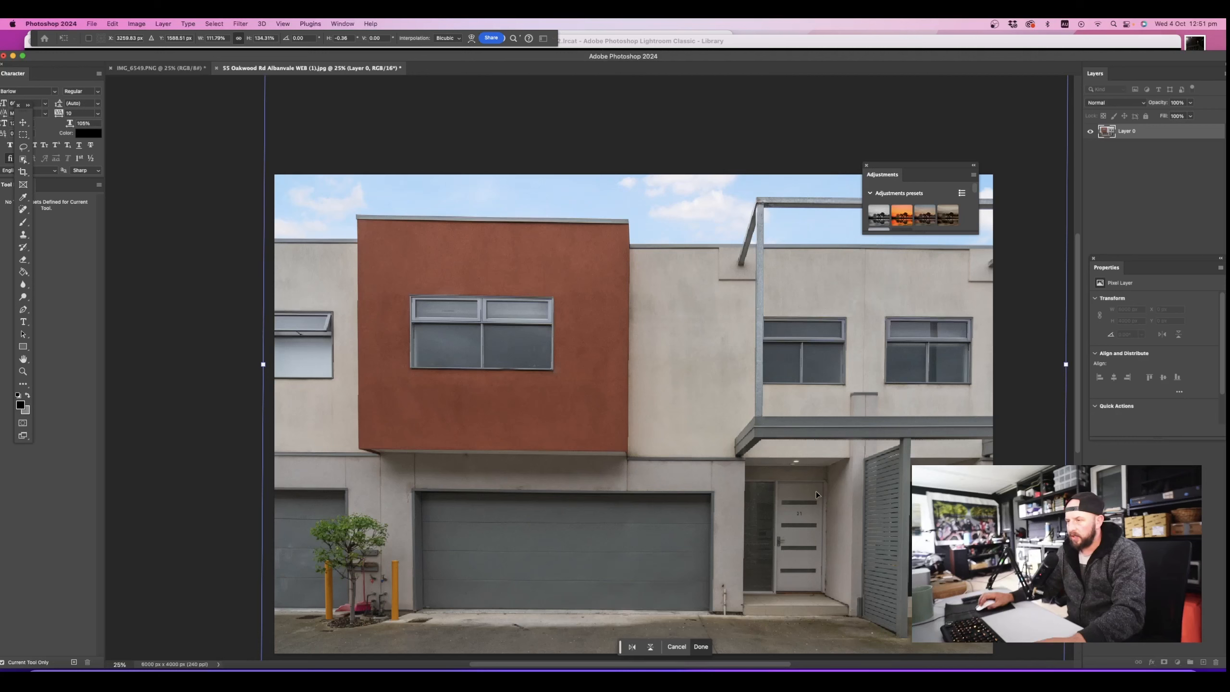
# Distort the facade layer's upper-left and lower-right corners slightly to straighten the building's lines
pyautogui.scroll(-2, 397, 216)
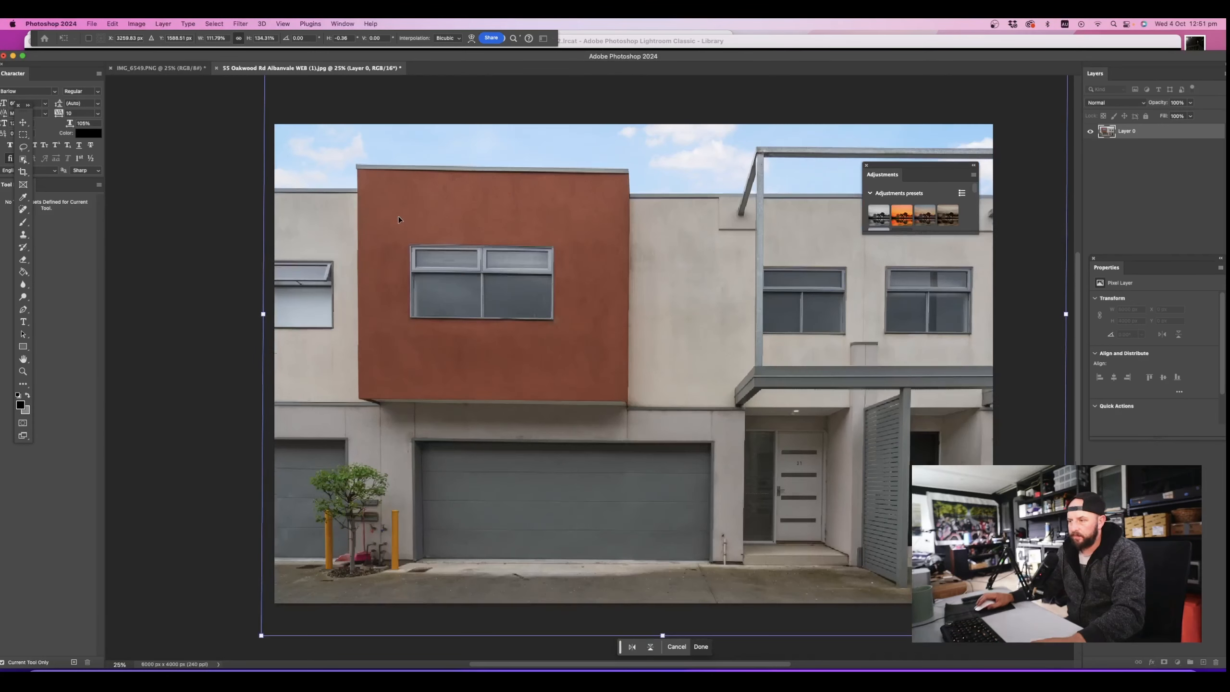
pyautogui.press('super+minus')
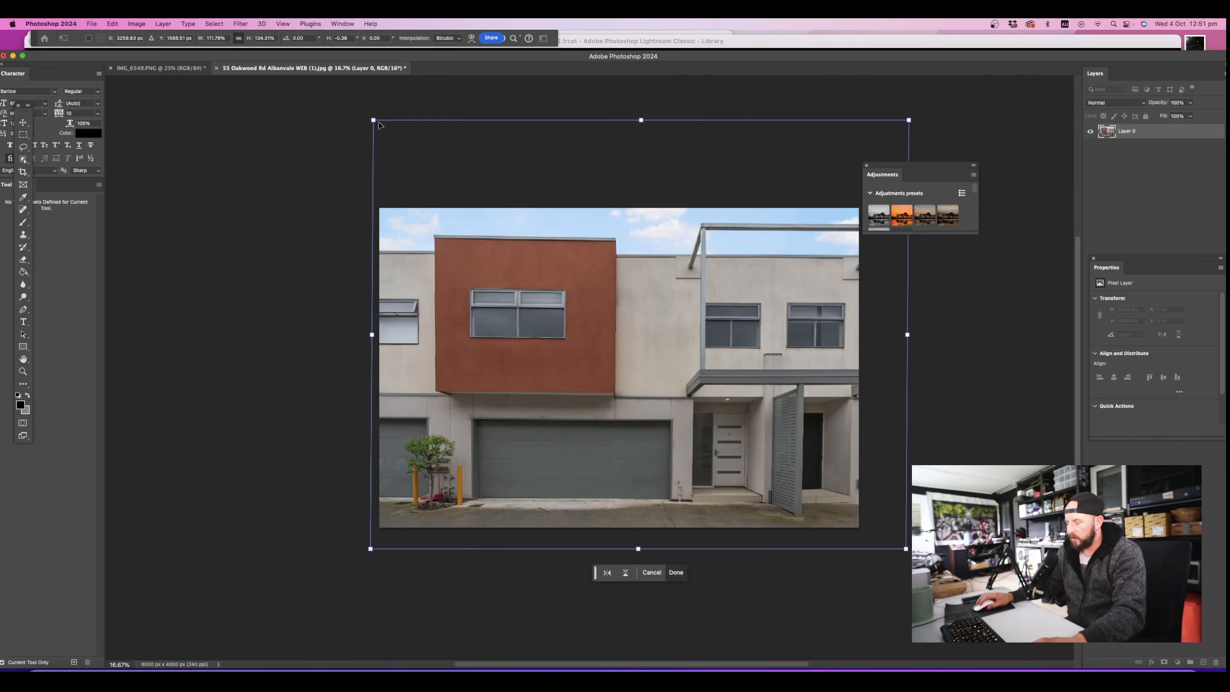
pyautogui.moveTo(373, 119); pyautogui.dragTo(374, 126)
pyautogui.moveTo(905, 551); pyautogui.dragTo(913, 551)
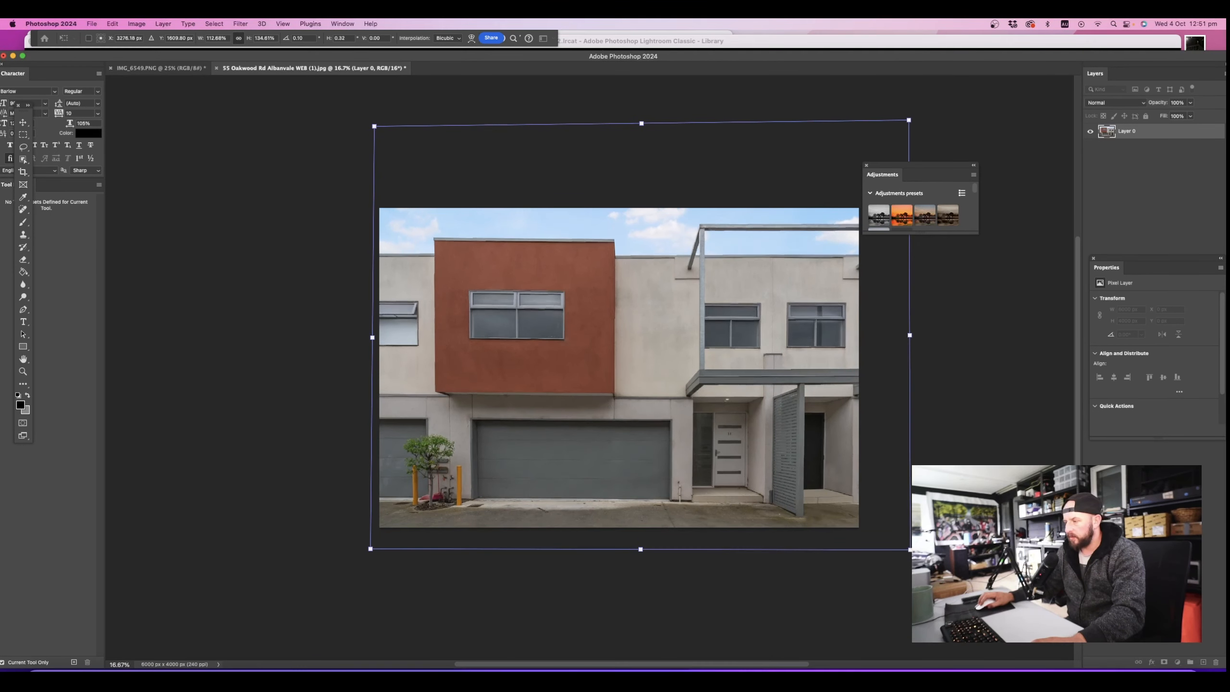
pyautogui.moveTo(909, 121); pyautogui.dragTo(908, 120)
# Enlarge the facade layer to about 119% width and 142% height and shift it to cover the canvas
pyautogui.moveTo(799, 358); pyautogui.dragTo(820, 357)
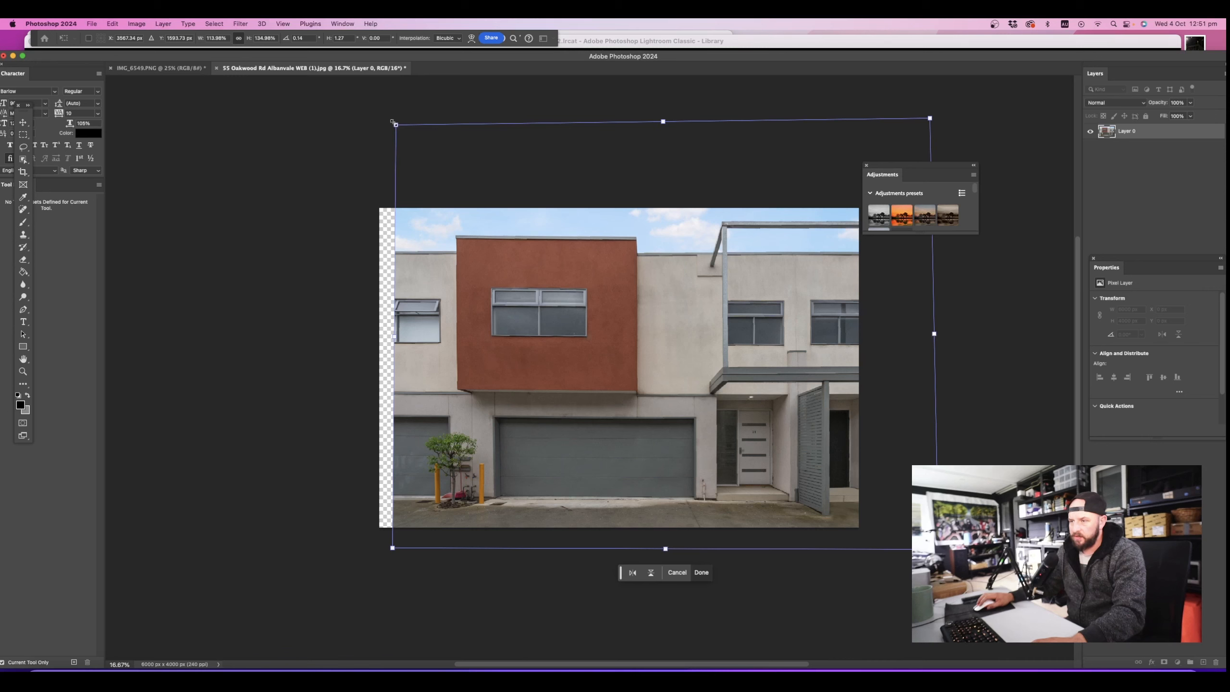
pyautogui.moveTo(392, 122); pyautogui.dragTo(369, 110)
pyautogui.moveTo(713, 388); pyautogui.dragTo(716, 398)
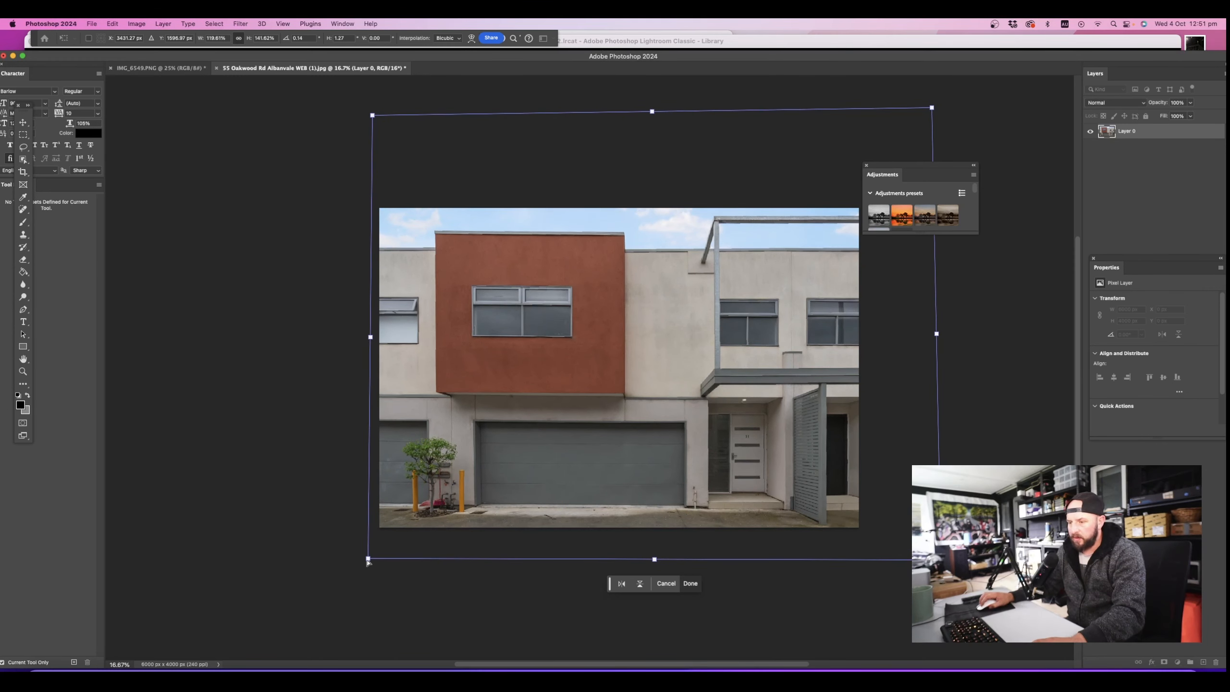
# Fine-tune the corners and position of the transformed facade, and apply the transformation
pyautogui.moveTo(368, 560); pyautogui.dragTo(367, 565)
pyautogui.moveTo(941, 560); pyautogui.dragTo(939, 563)
pyautogui.moveTo(654, 112); pyautogui.dragTo(653, 117)
pyautogui.moveTo(640, 237); pyautogui.dragTo(638, 225)
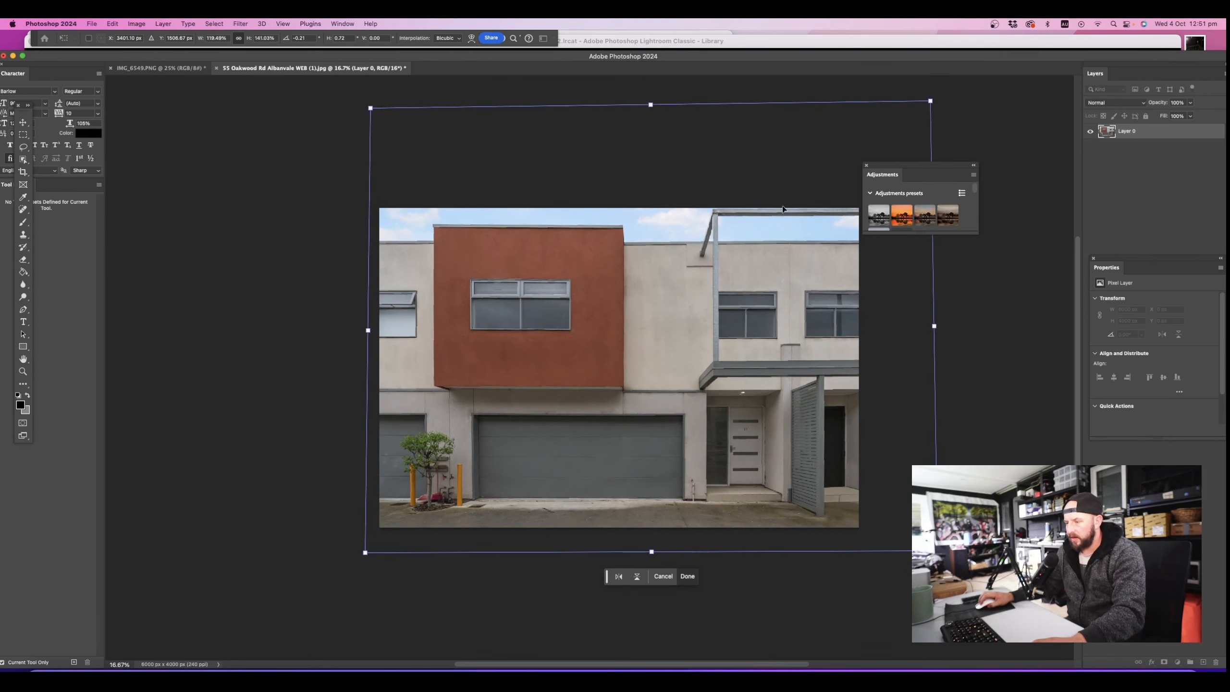
pyautogui.moveTo(930, 101); pyautogui.dragTo(928, 102)
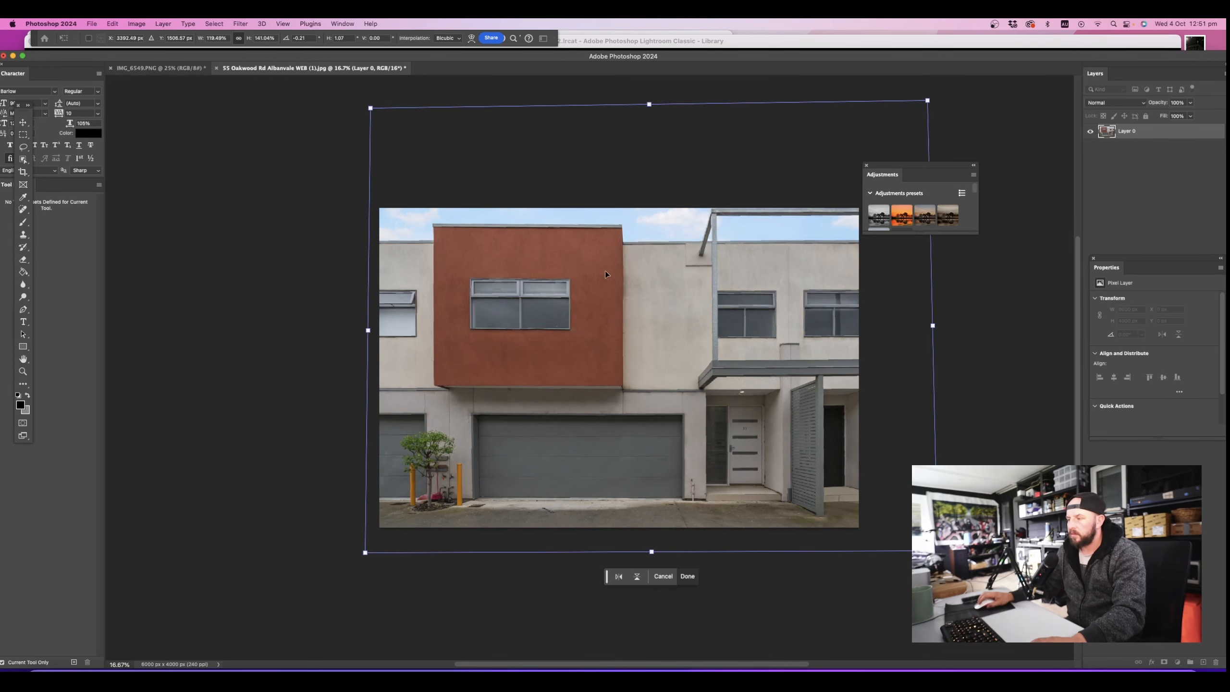
pyautogui.moveTo(606, 272); pyautogui.dragTo(615, 274)
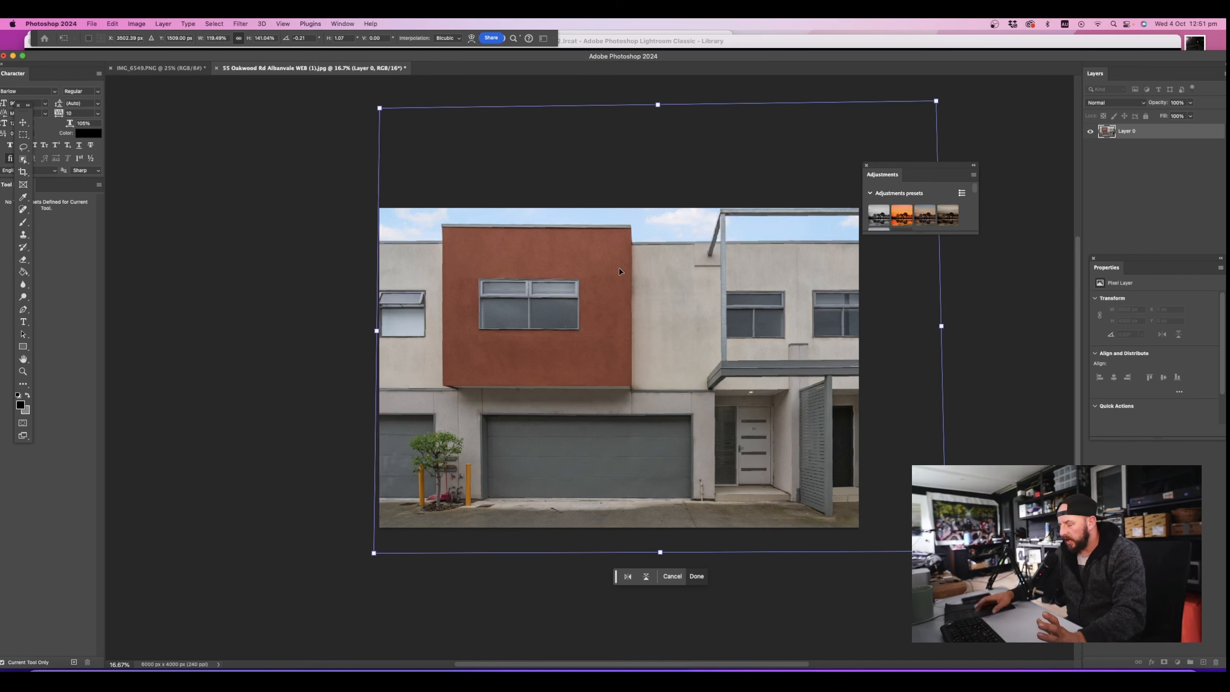
pyautogui.press('Return')
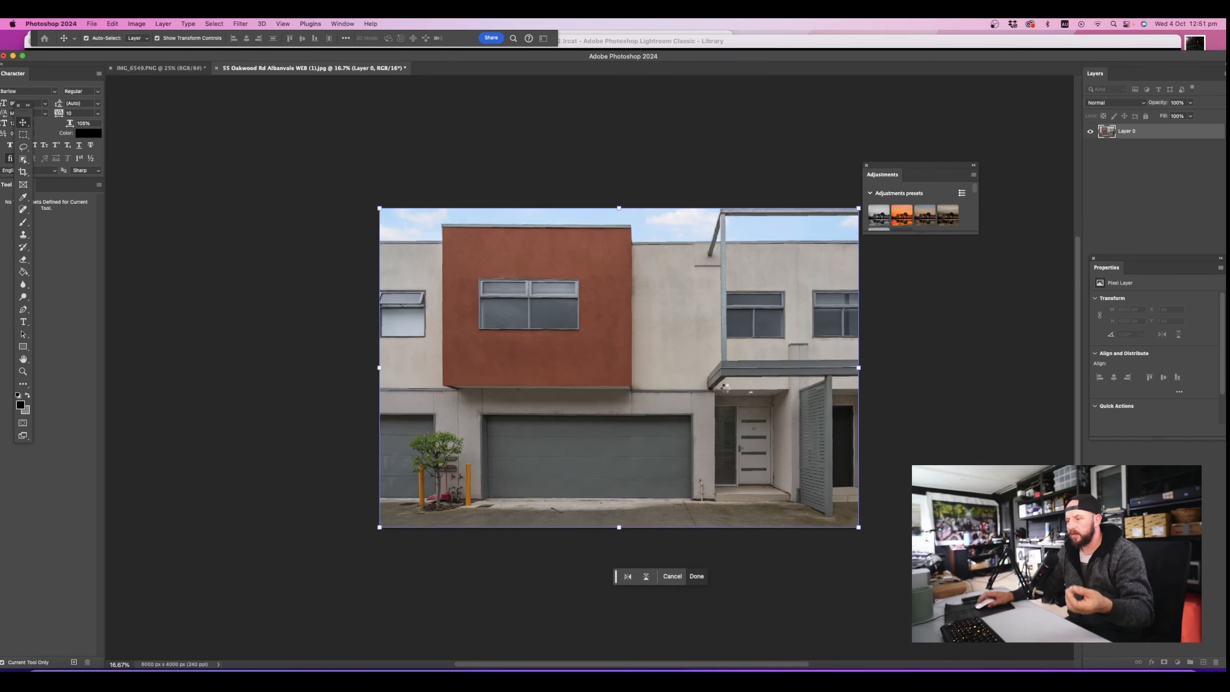
# Check the original facade photo in Lightroom Classic, return to Photoshop and save the transformed version
pyautogui.click(444, 674)
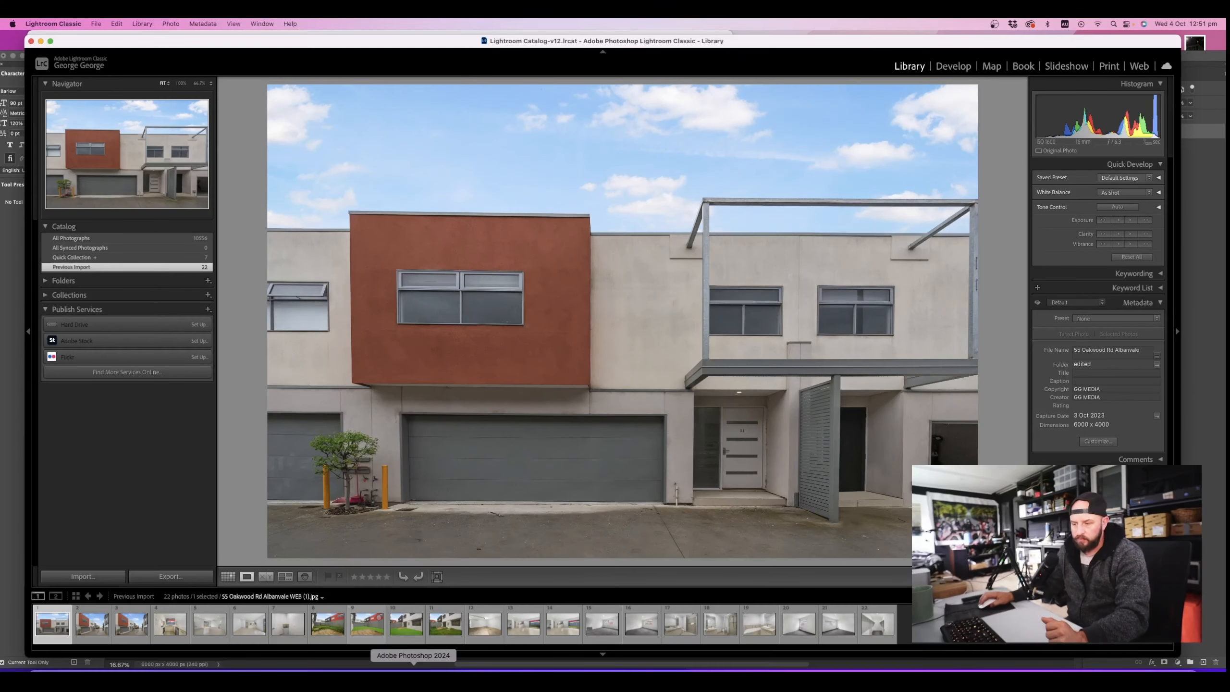
pyautogui.click(414, 675)
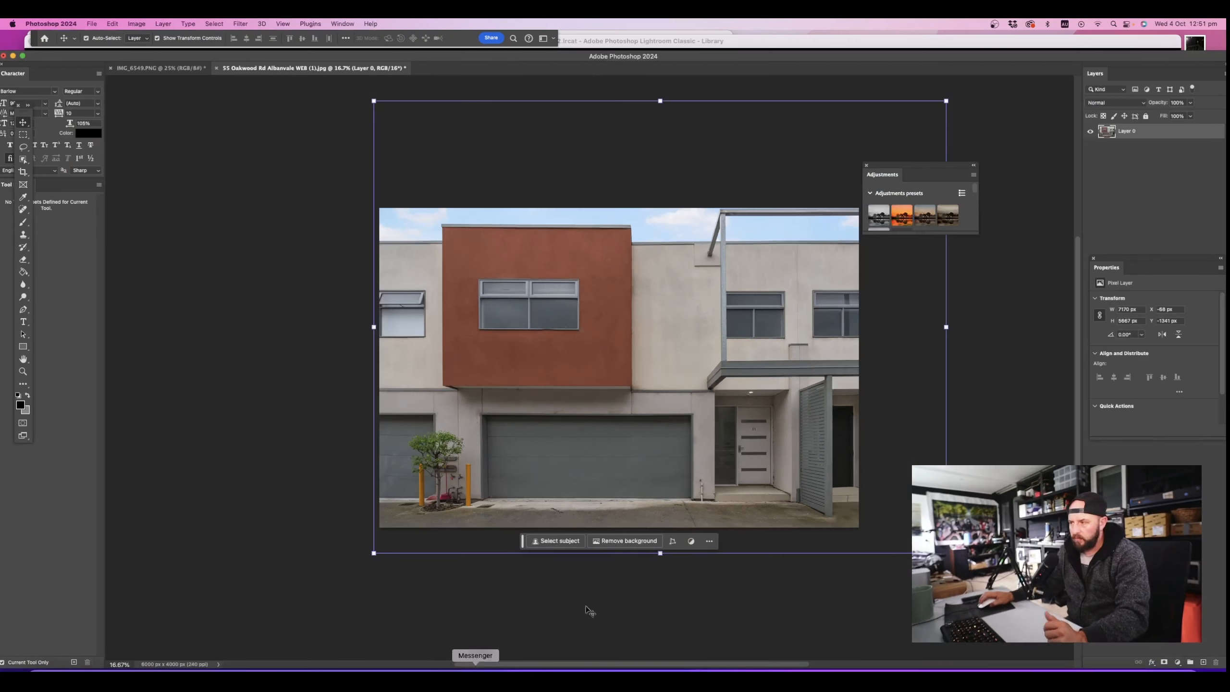
pyautogui.click(971, 371)
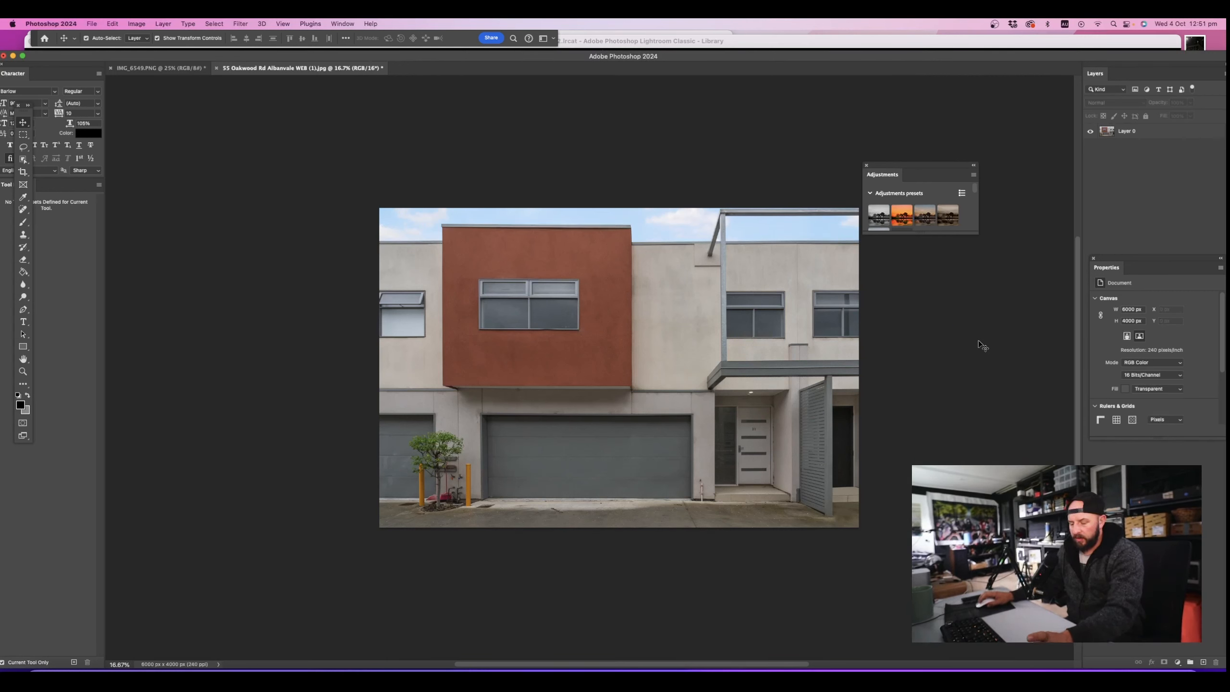
pyautogui.press('super+s')
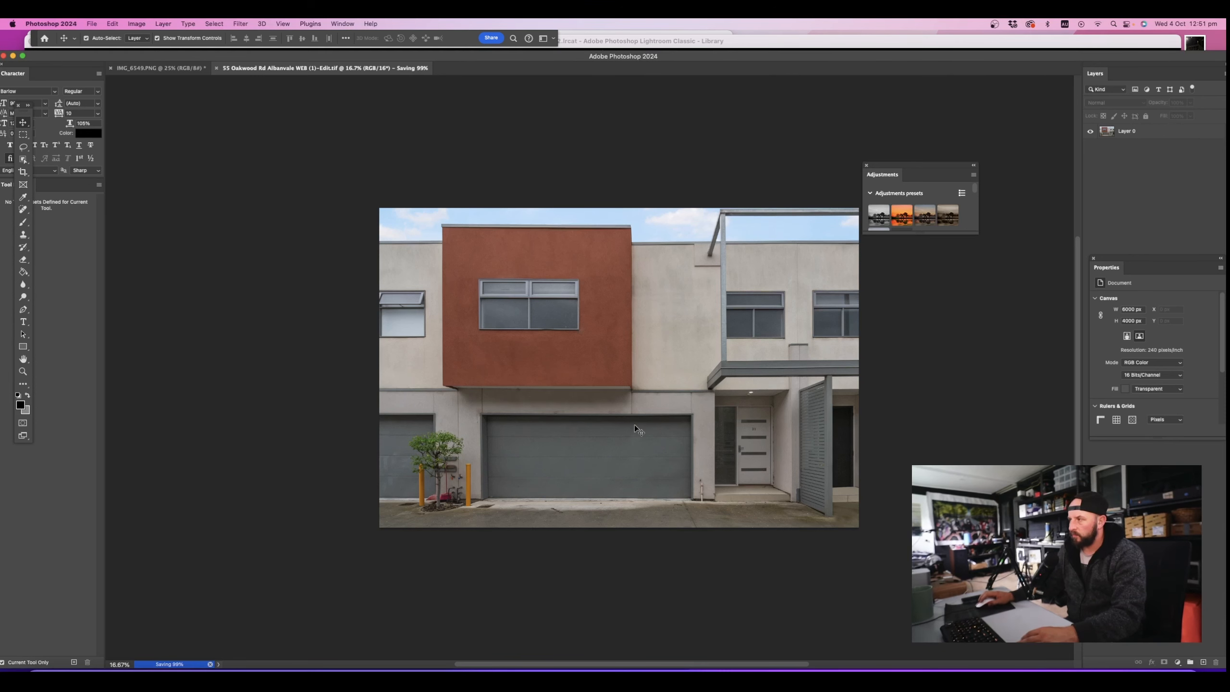
# Switch to Lightroom Classic and compare the edited facade with the original facade and the angled driveway photo
pyautogui.click(444, 676)
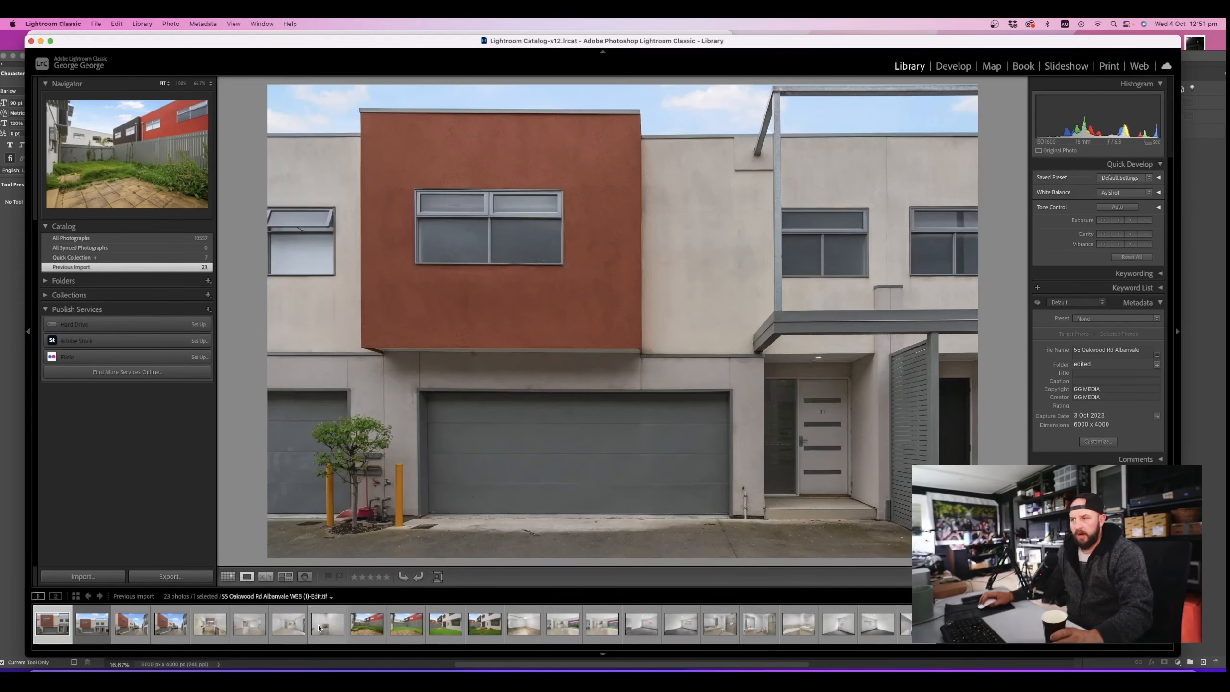
pyautogui.click(133, 639)
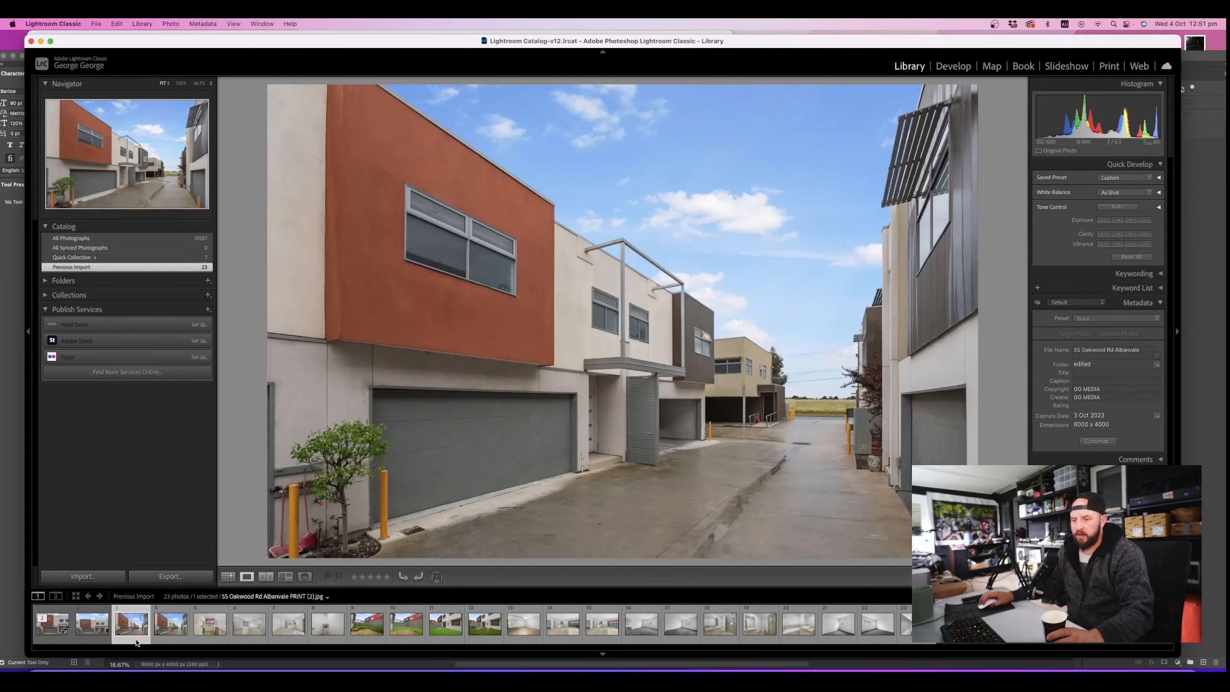
pyautogui.click(56, 641)
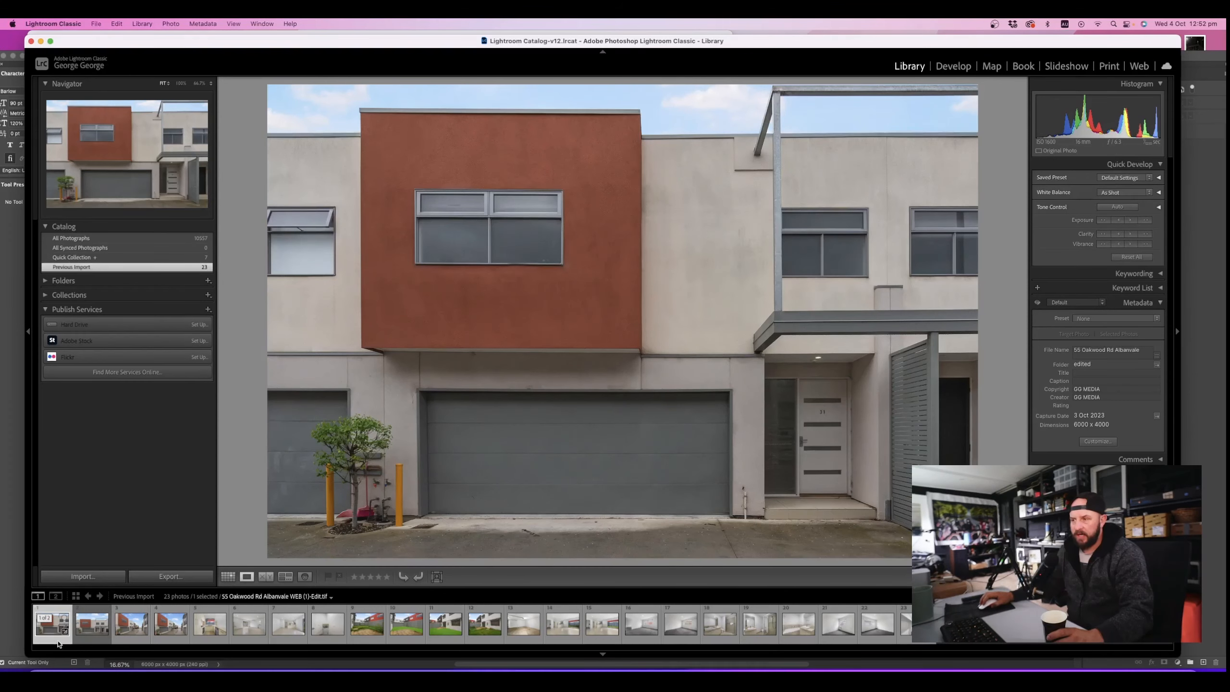
pyautogui.click(131, 639)
pyautogui.click(60, 643)
pyautogui.click(85, 639)
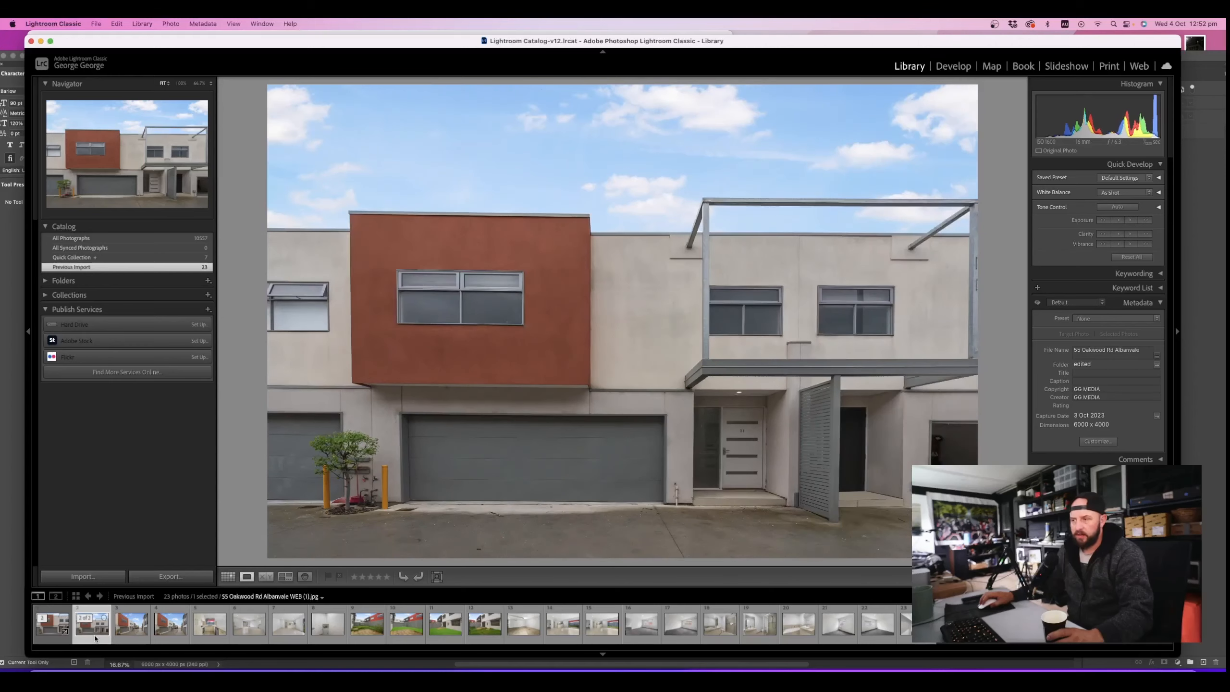
pyautogui.click(131, 638)
pyautogui.click(92, 638)
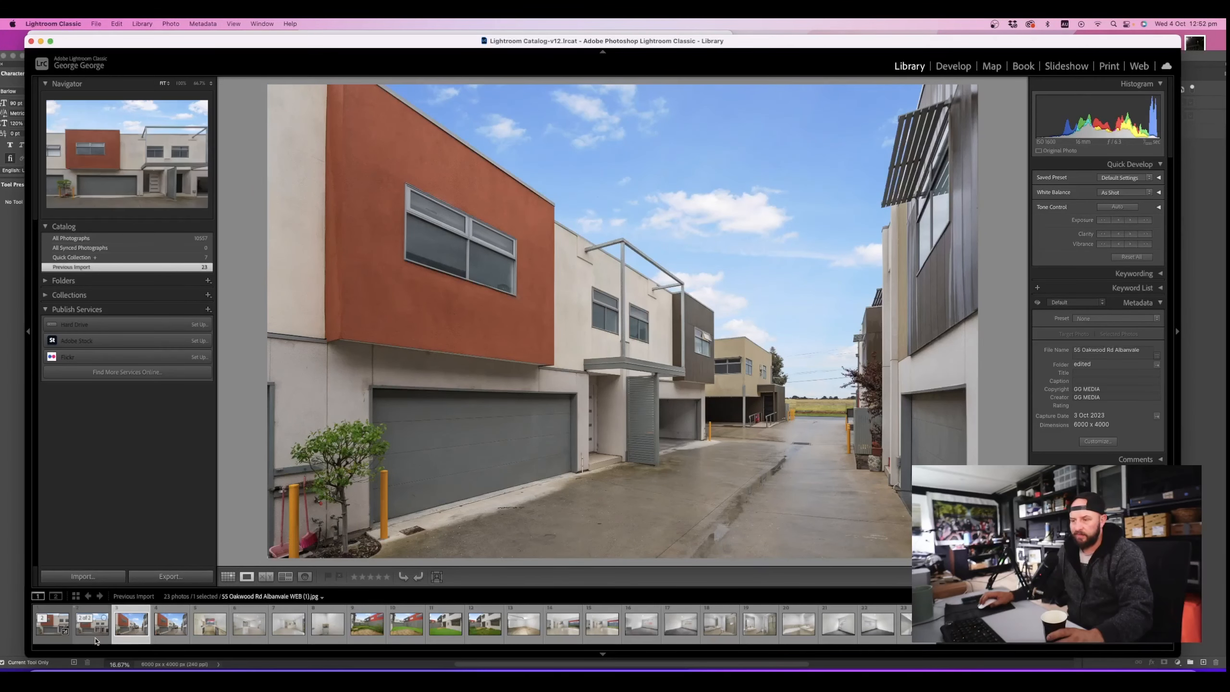
pyautogui.click(55, 639)
pyautogui.click(91, 639)
pyautogui.click(55, 639)
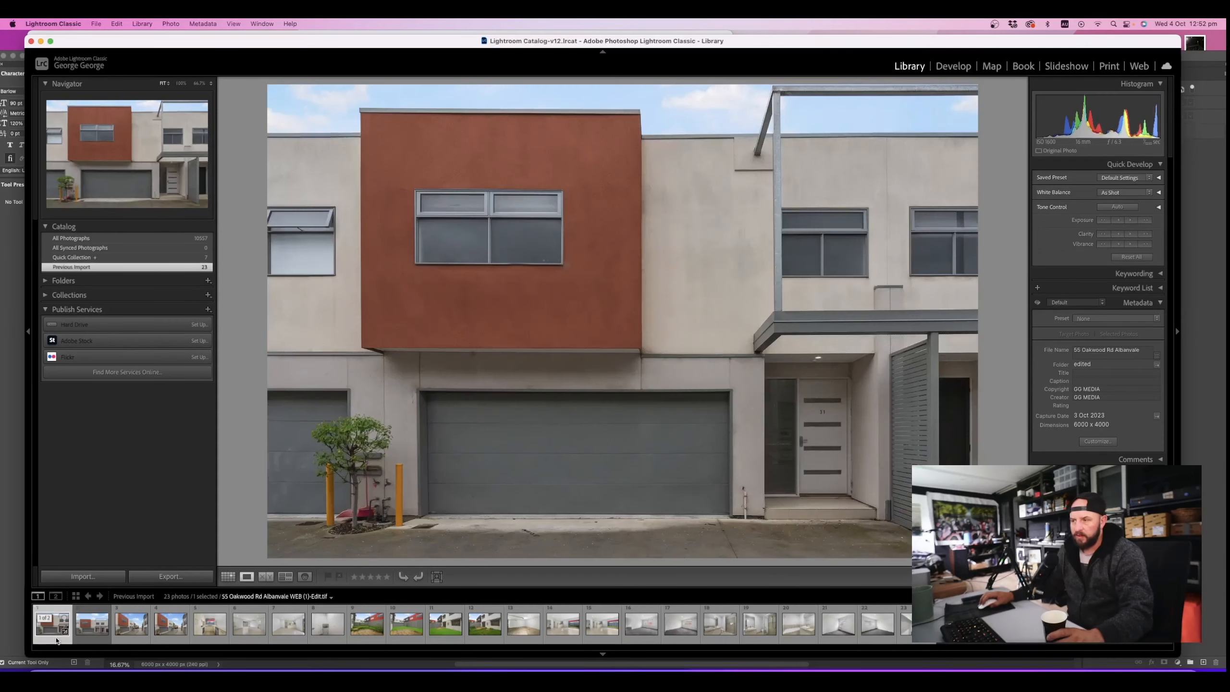
pyautogui.click(91, 640)
pyautogui.click(56, 641)
# Remove the original, wider facade photo from the Lightroom catalog without deleting it from disk
pyautogui.click(91, 640)
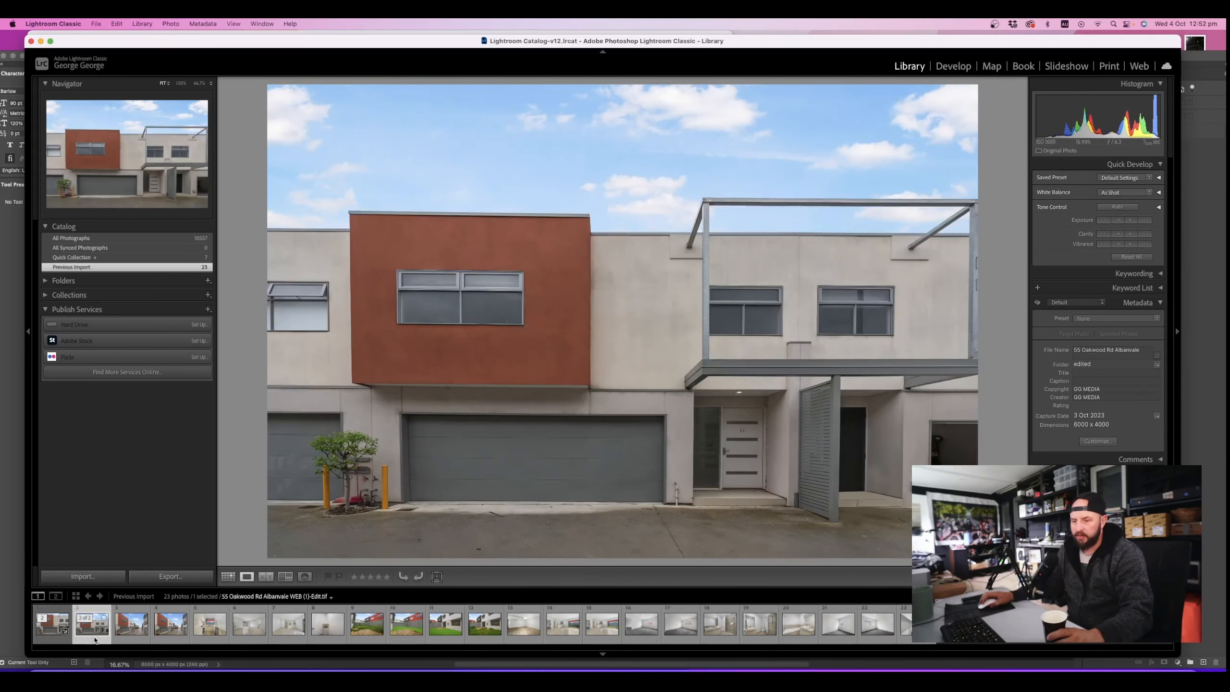
pyautogui.rightClick(91, 639)
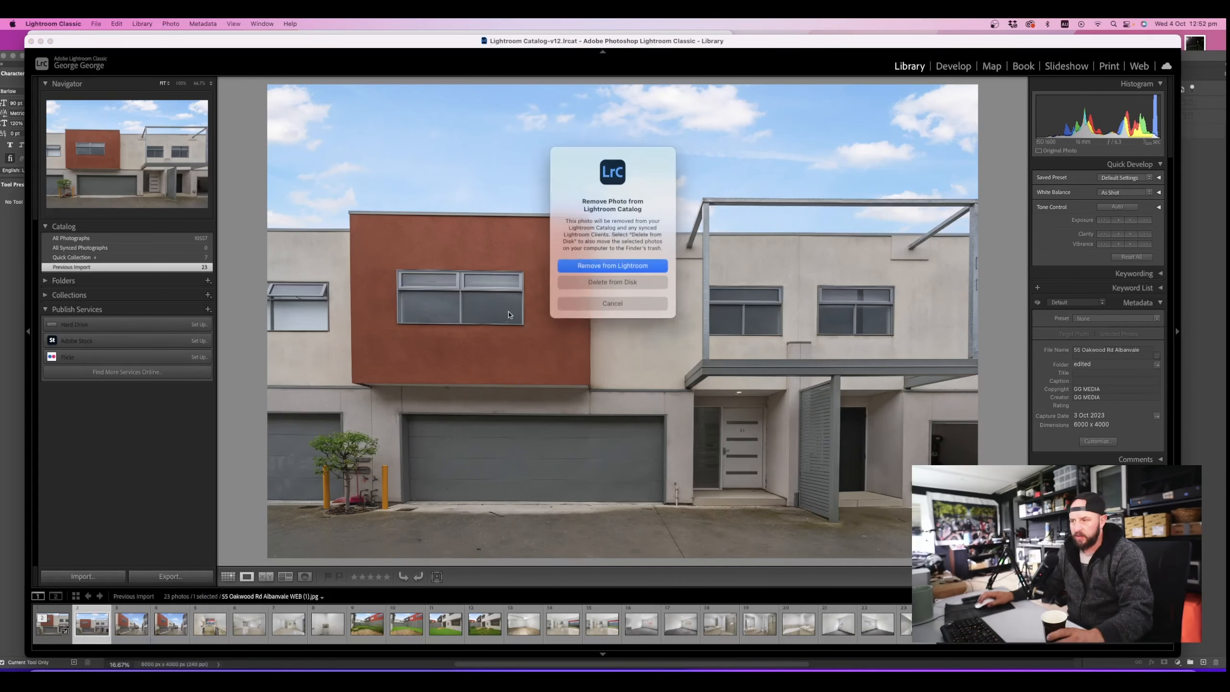
pyautogui.click(612, 267)
# Open the edited facade photo in the Develop module and set up a larger mask brush with exposure about 0.65
pyautogui.click(44, 635)
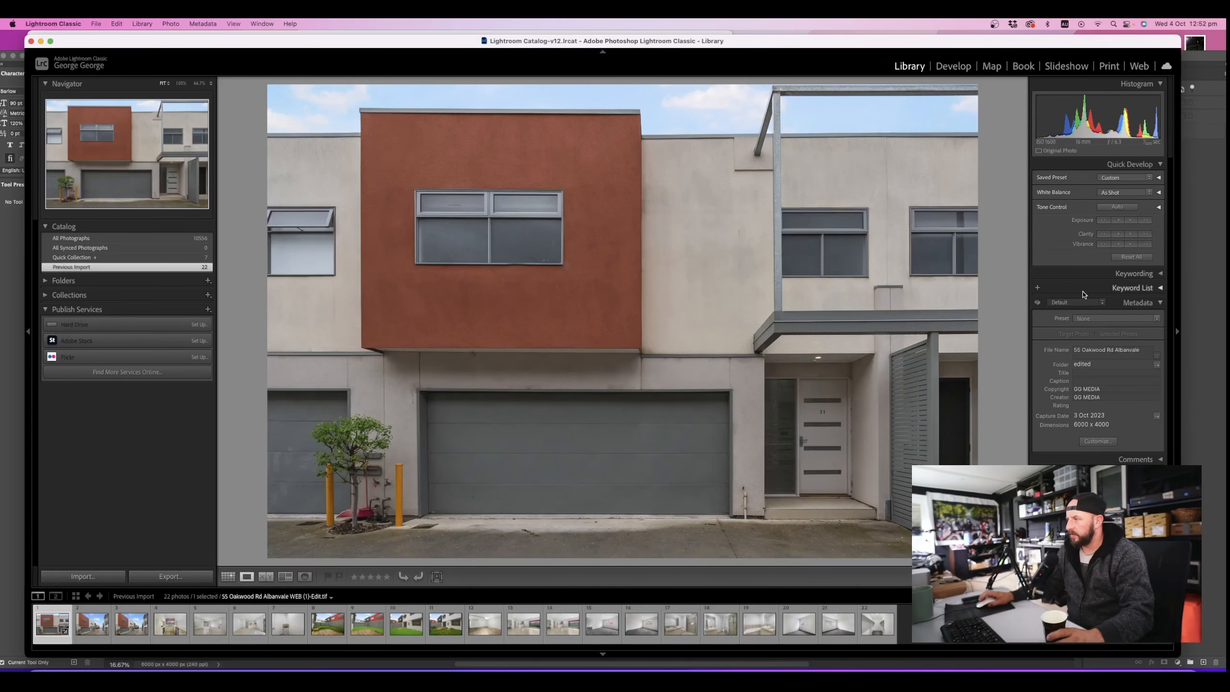
pyautogui.click(954, 66)
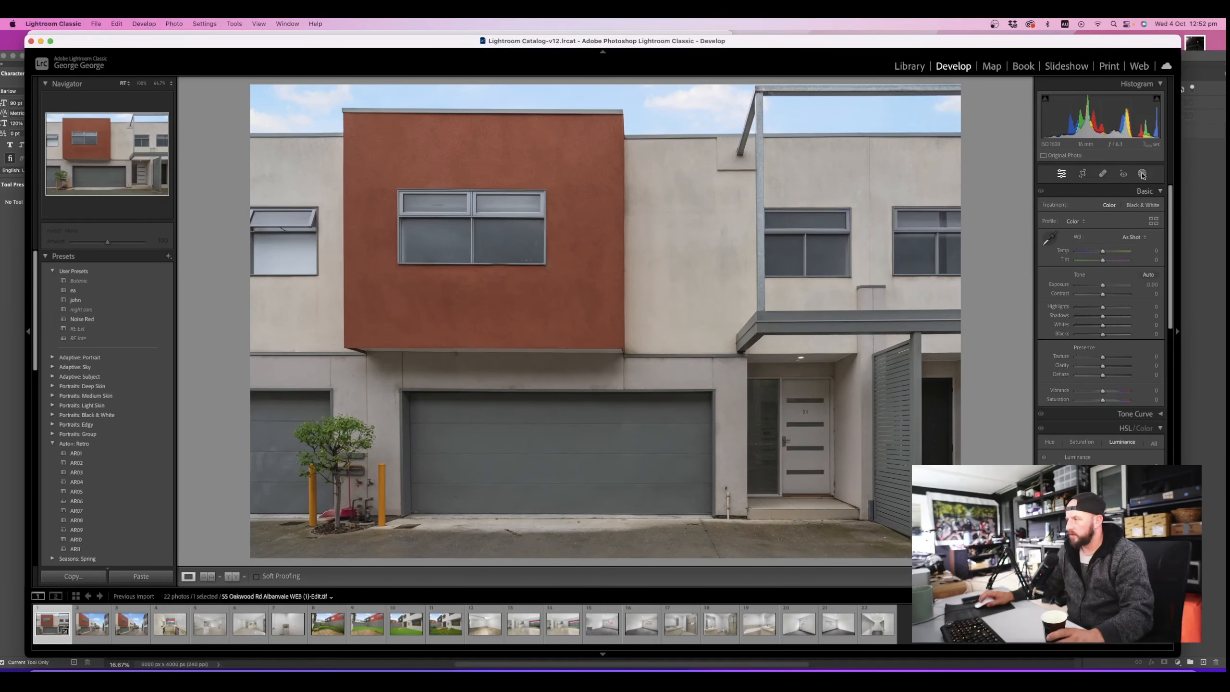
pyautogui.click(1142, 173)
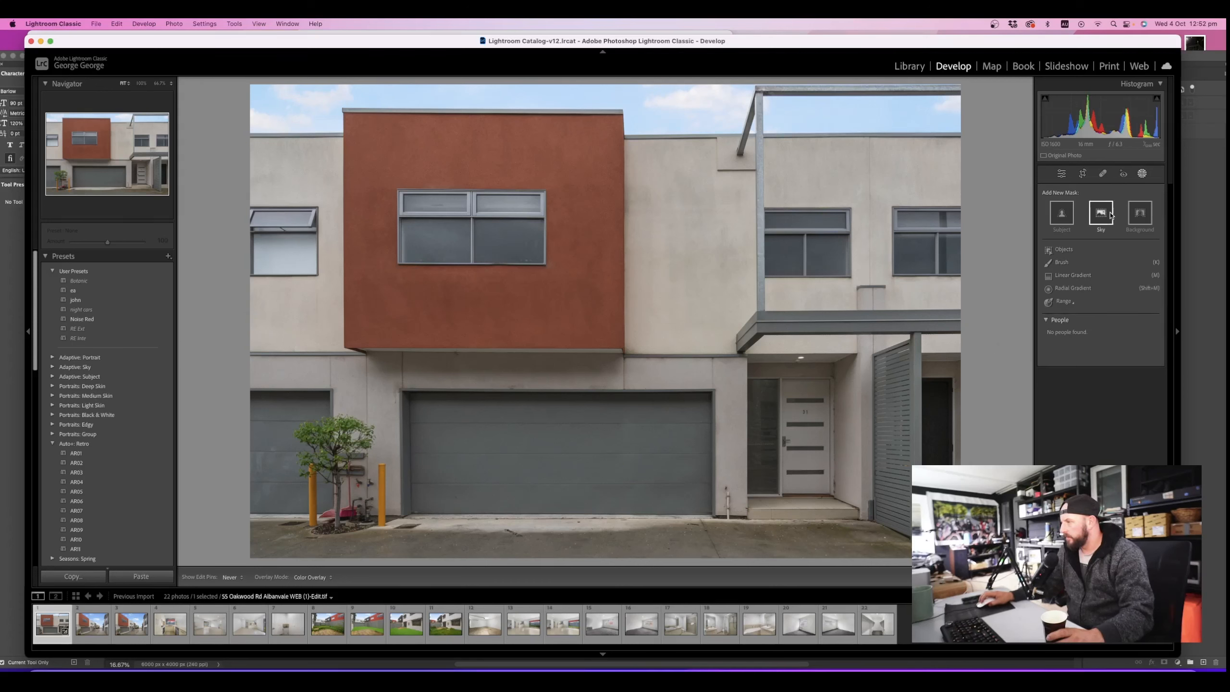
pyautogui.click(1063, 263)
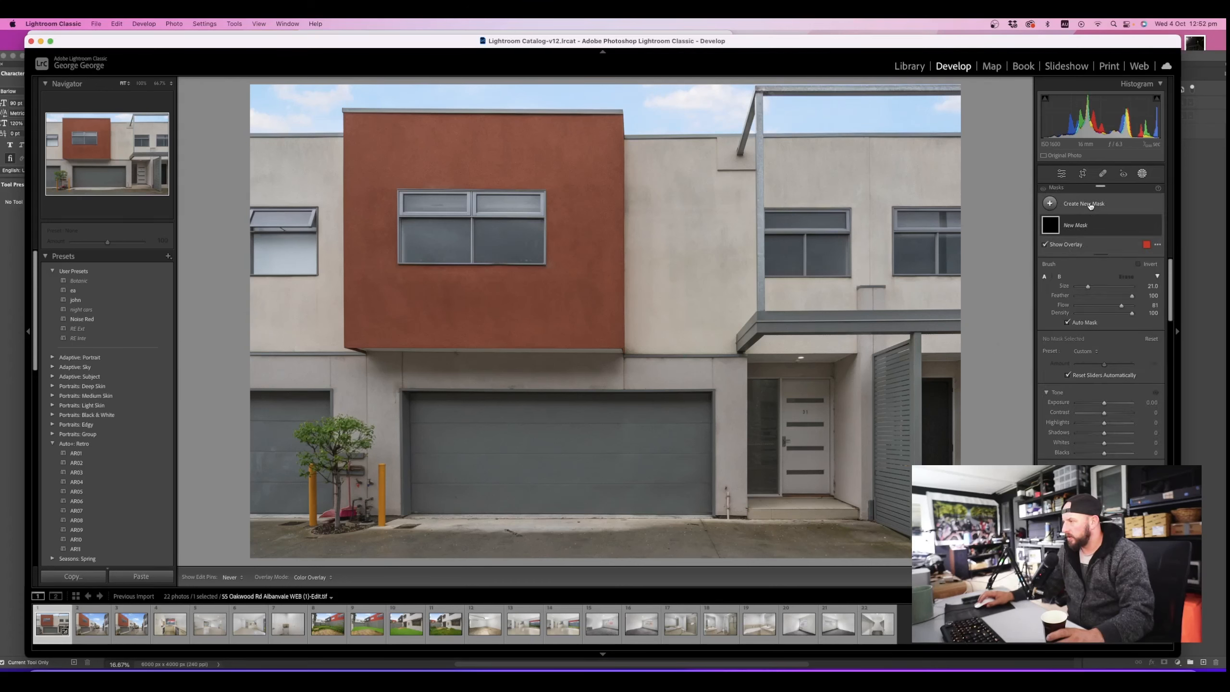
pyautogui.click(1112, 206)
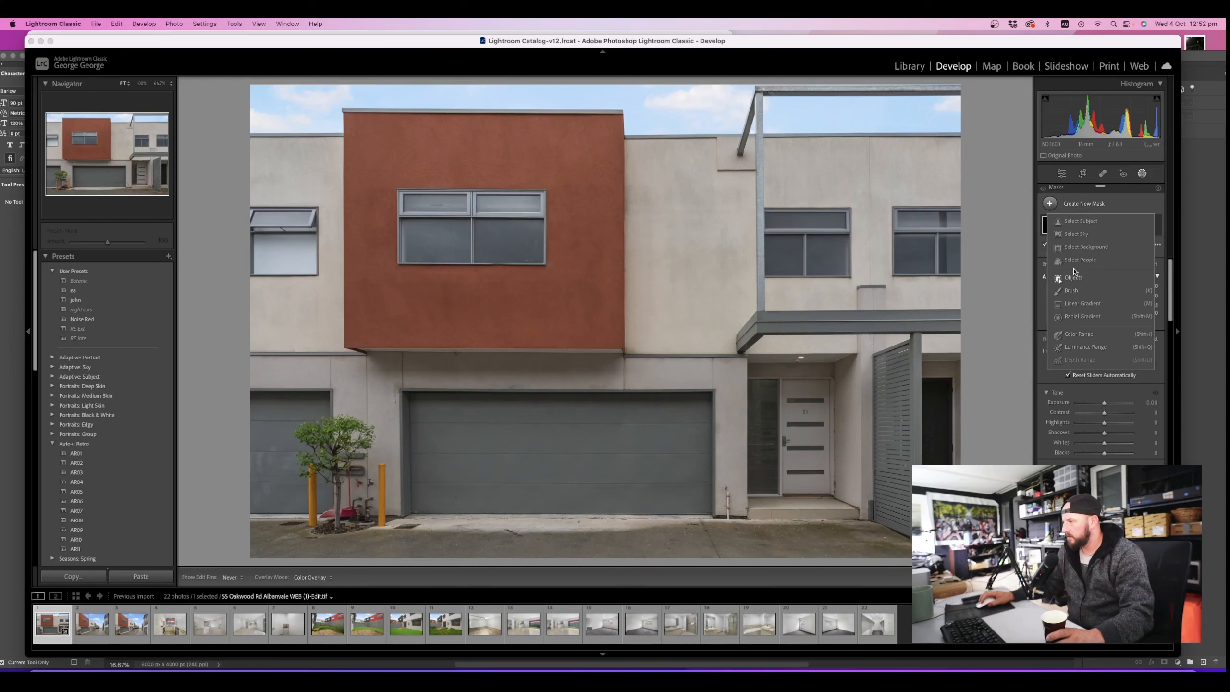
pyautogui.click(1123, 209)
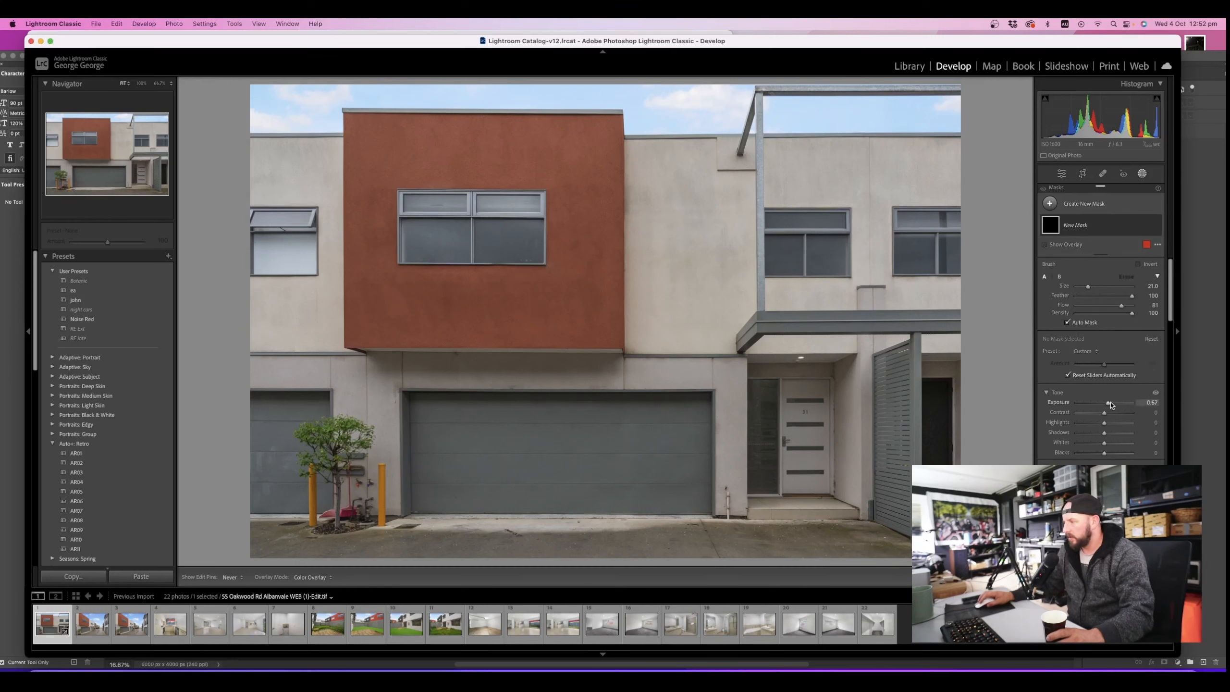
pyautogui.scroll(5, 590, 330)
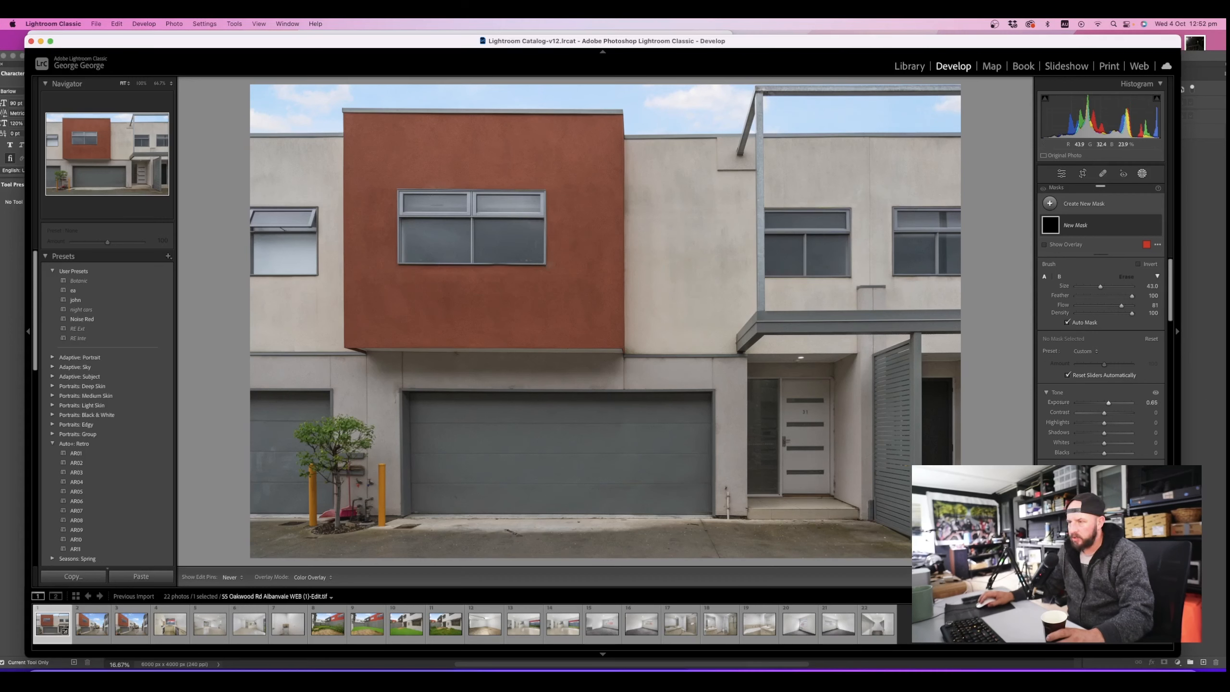
# Brighten the orange wall, cream walls and driveway by painting the brush mask over them, and close masking
pyautogui.moveTo(600, 294); pyautogui.dragTo(426, 294)
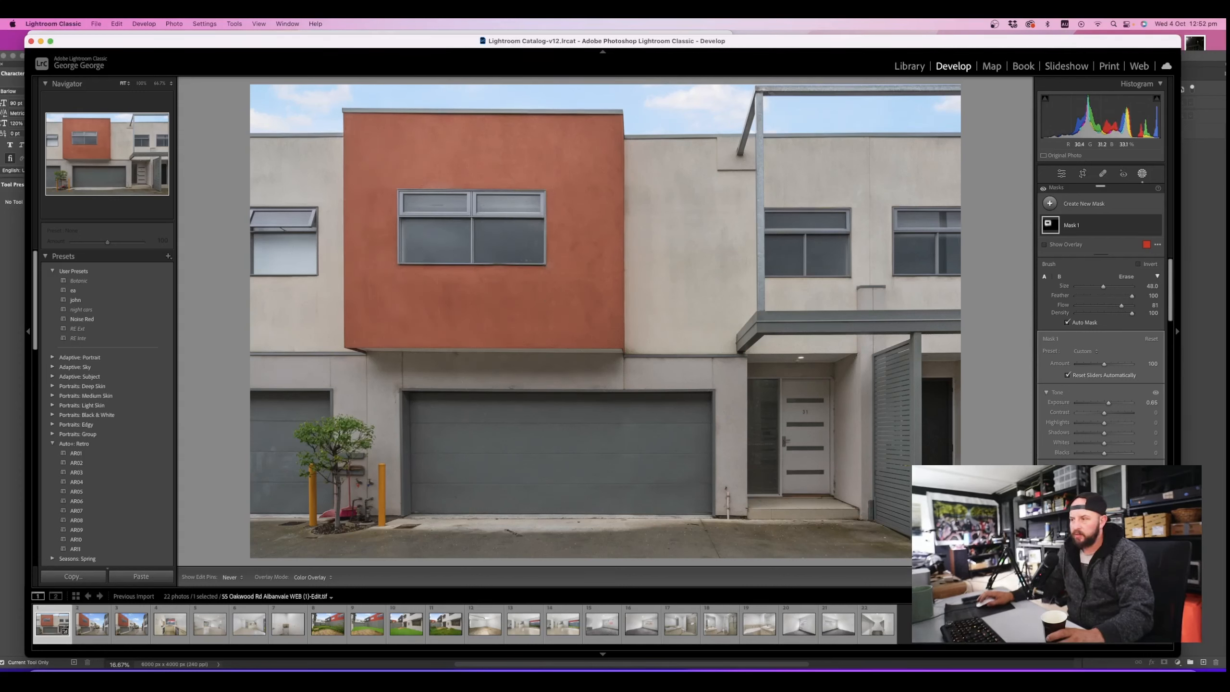
pyautogui.moveTo(804, 272)
pyautogui.mouseDown()
pyautogui.moveTo(690, 198)
pyautogui.moveTo(658, 316)
pyautogui.moveTo(271, 416)
pyautogui.moveTo(310, 150)
pyautogui.moveTo(920, 170)
pyautogui.moveTo(876, 349)
pyautogui.moveTo(823, 480)
pyautogui.moveTo(795, 514)
pyautogui.moveTo(678, 542)
pyautogui.mouseUp()
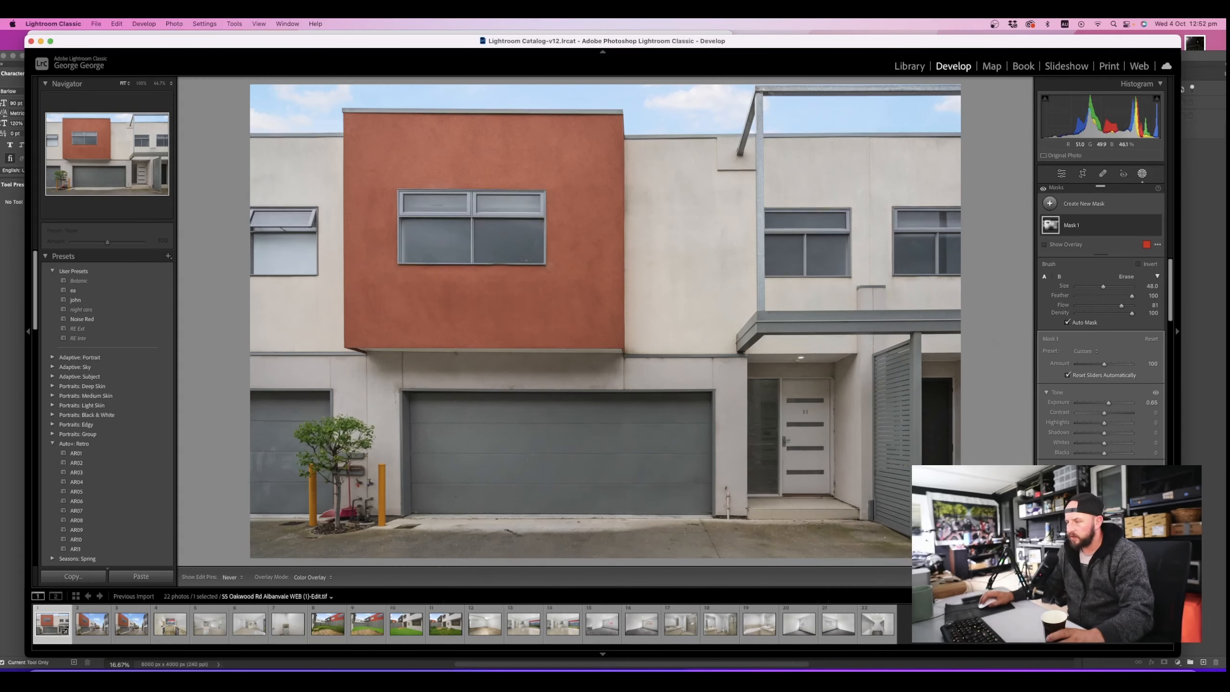
pyautogui.moveTo(583, 544); pyautogui.dragTo(271, 530)
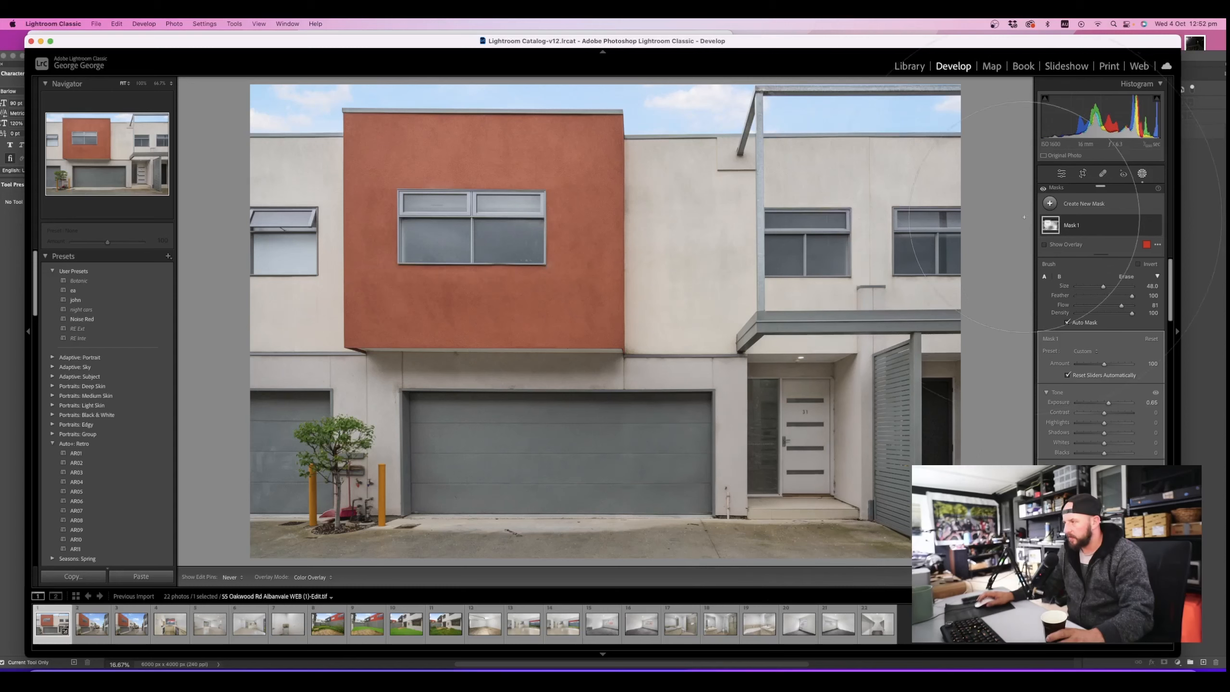
pyautogui.click(1061, 173)
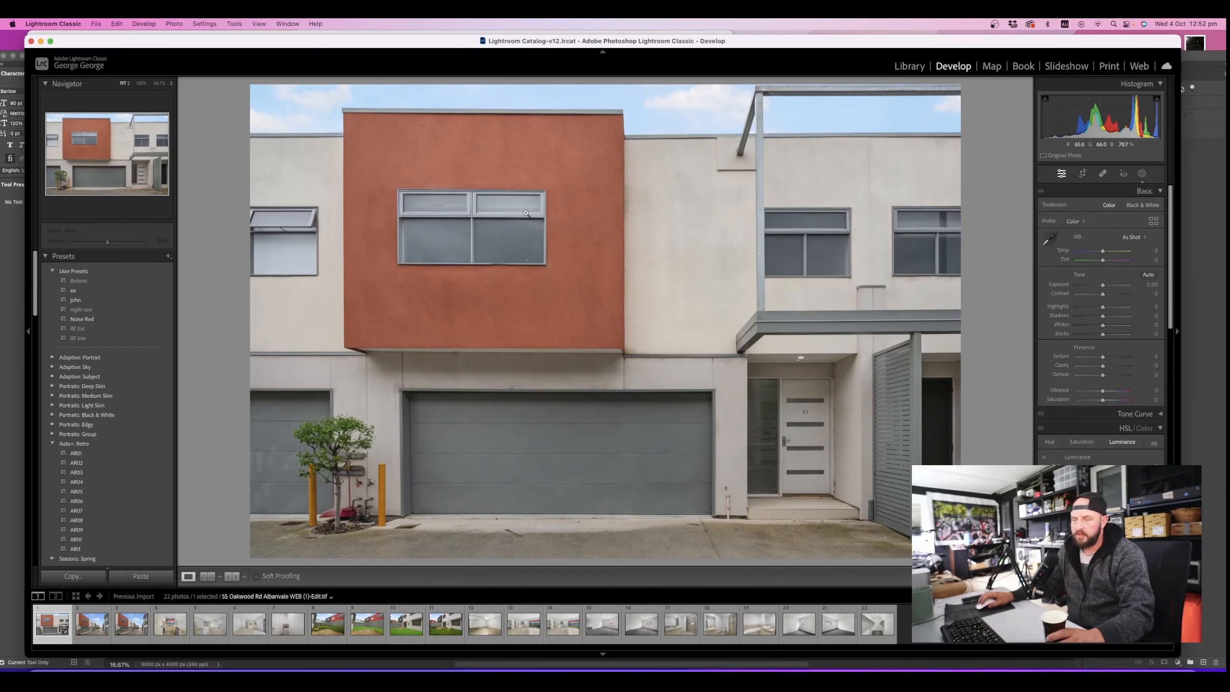
# Remove the smudges on the lower panes of the upstairs window and the mark on the orange wall beside it
pyautogui.click(527, 263)
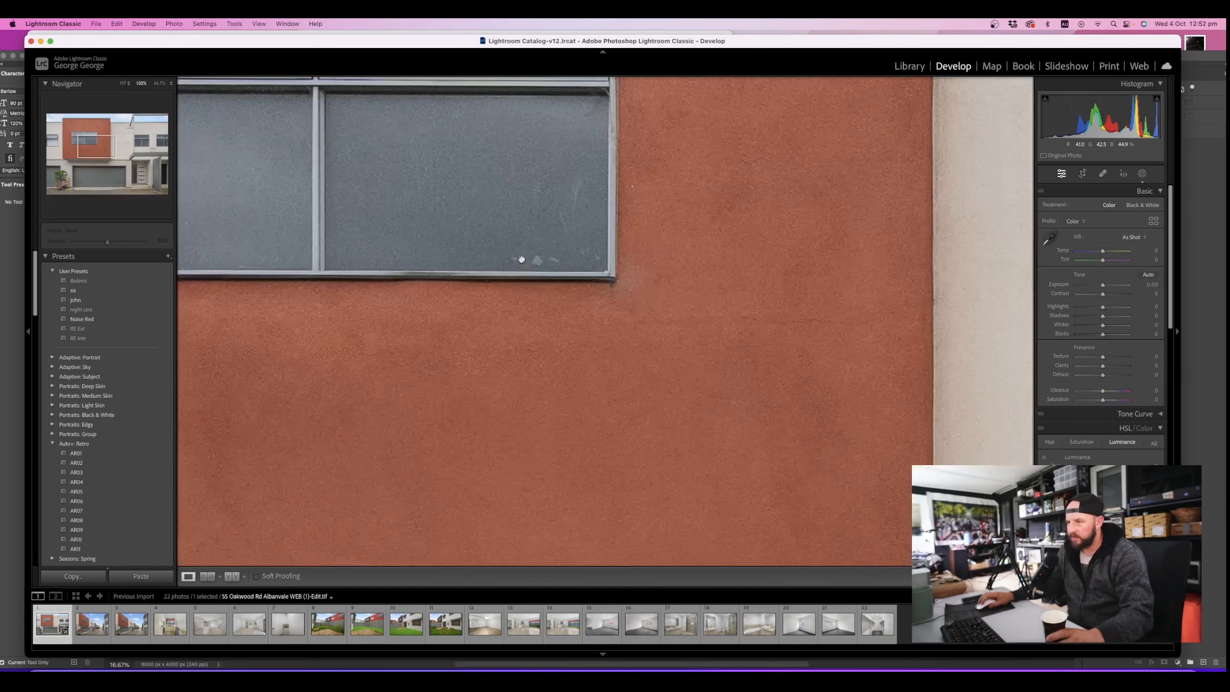
pyautogui.moveTo(527, 263); pyautogui.dragTo(749, 335)
pyautogui.click(1104, 175)
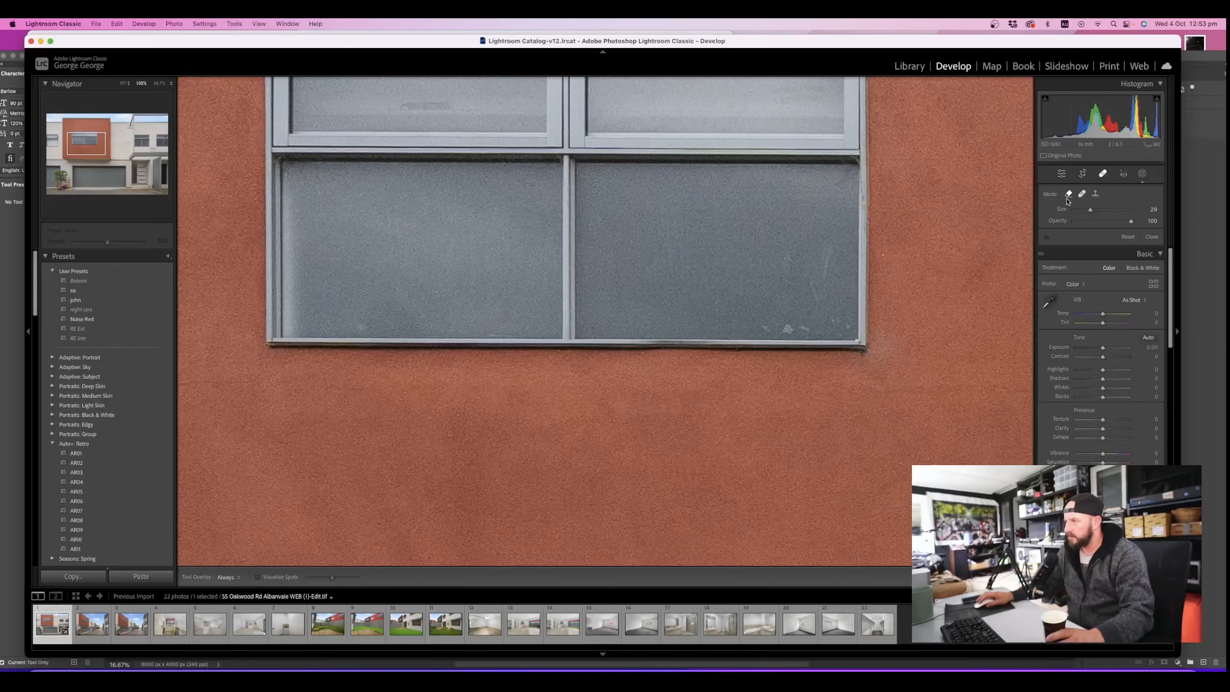
pyautogui.moveTo(771, 327); pyautogui.dragTo(750, 327)
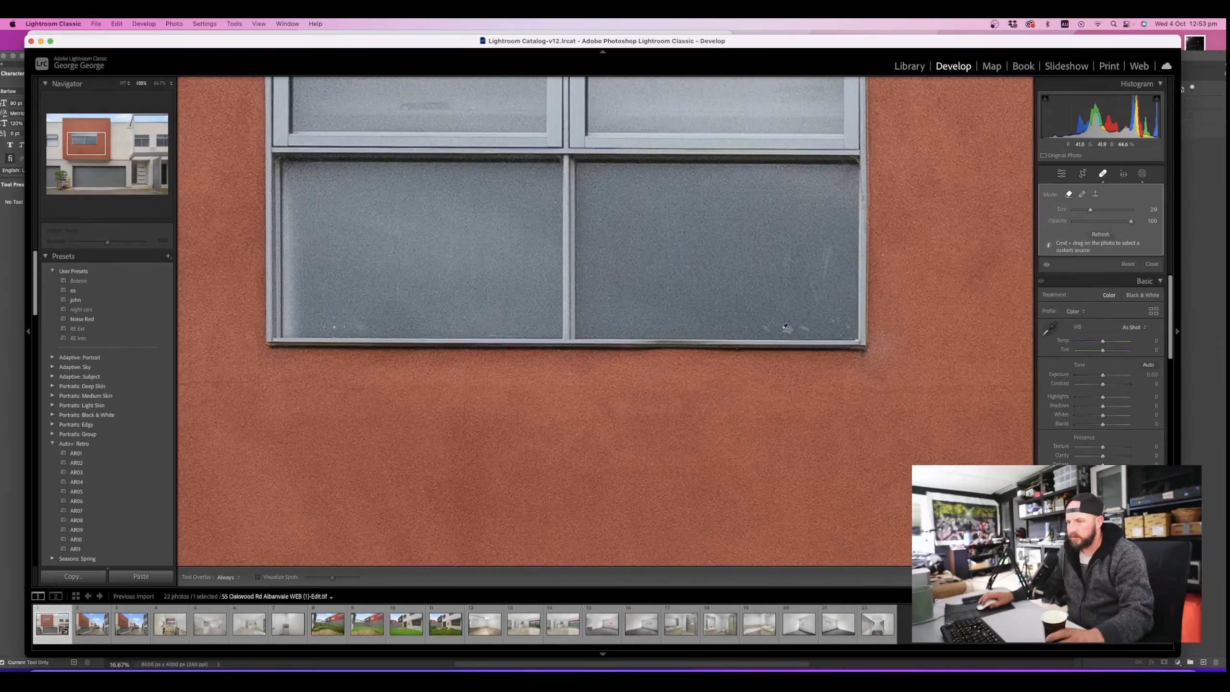
pyautogui.click(843, 326)
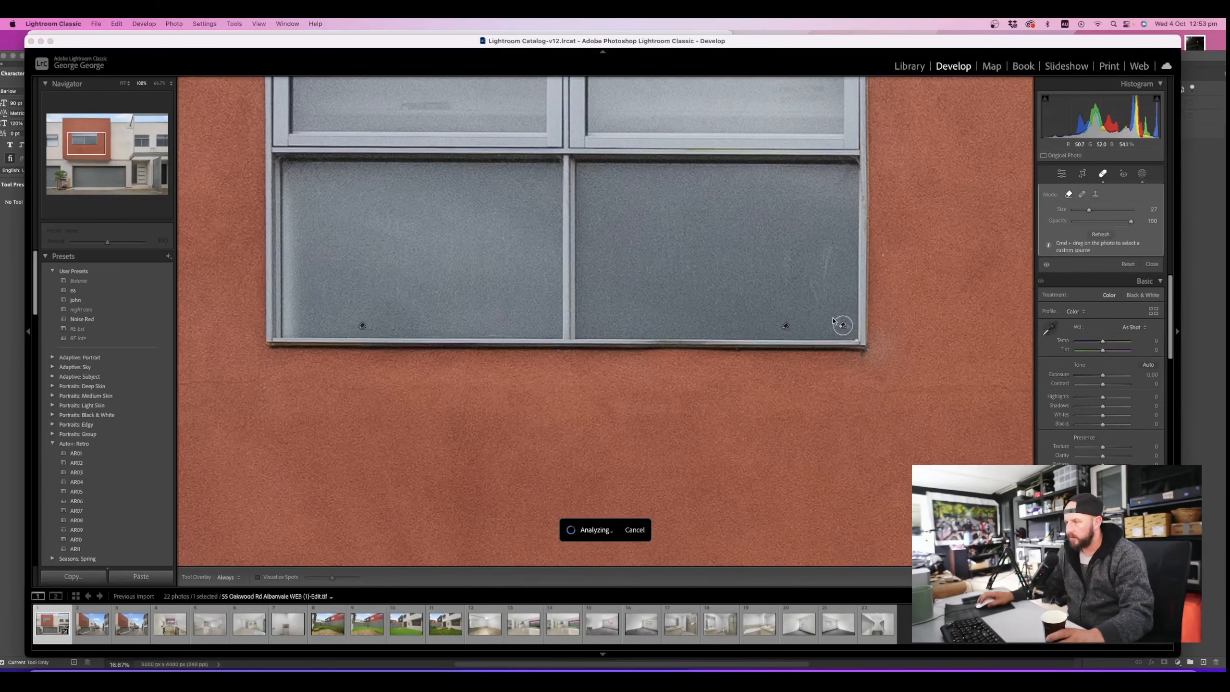
pyautogui.click(833, 321)
pyautogui.moveTo(833, 248); pyautogui.dragTo(812, 302)
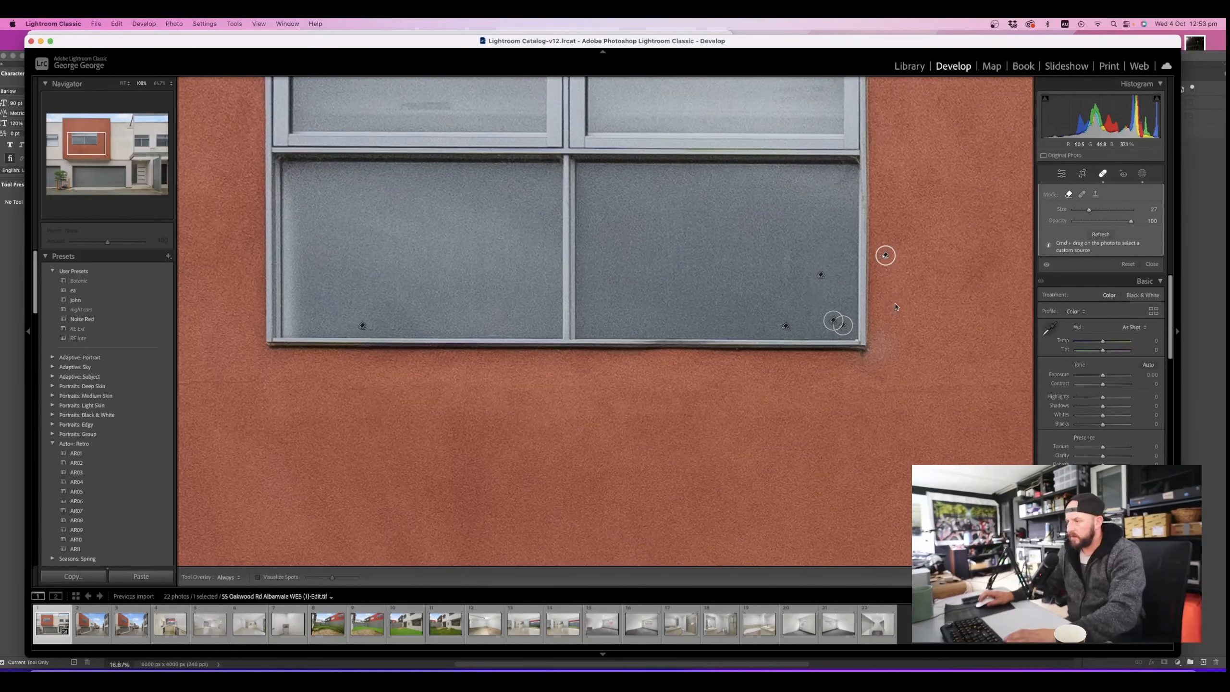
pyautogui.press('z')
pyautogui.press('z')
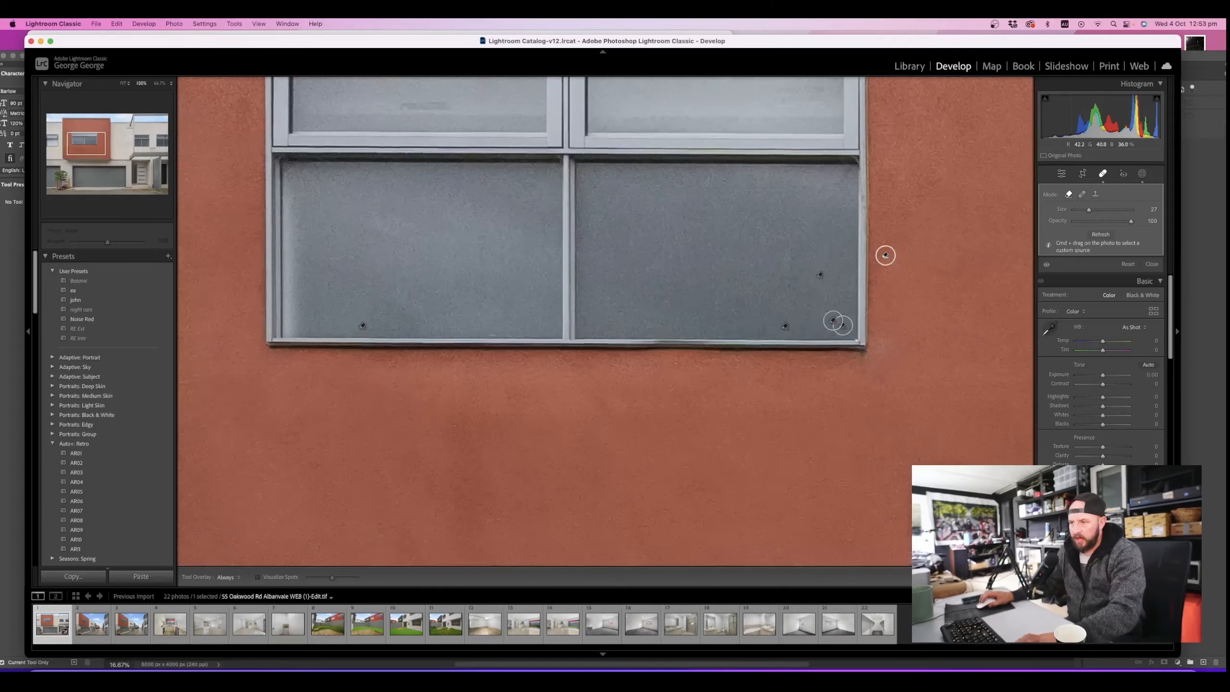
# Remove the stains and scuffs from the wall above and beside the garage door, and close the Remove tool
pyautogui.scroll(-15, 884, 252)
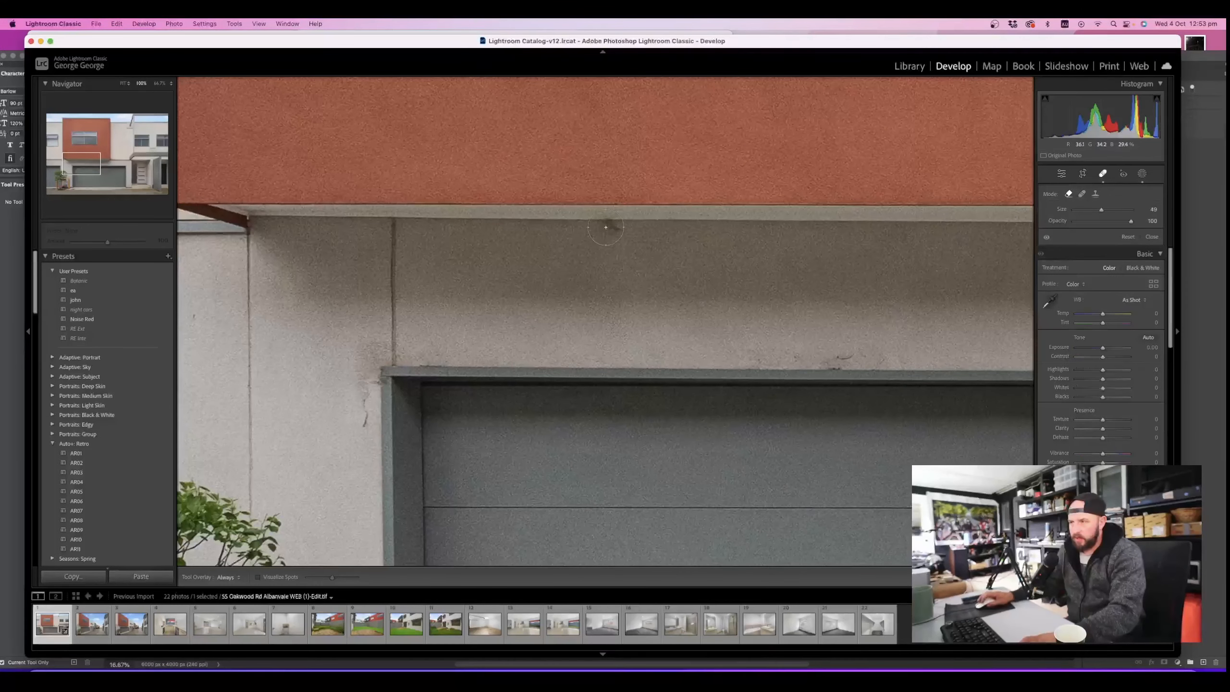
pyautogui.click(606, 227)
pyautogui.moveTo(356, 397); pyautogui.dragTo(358, 426)
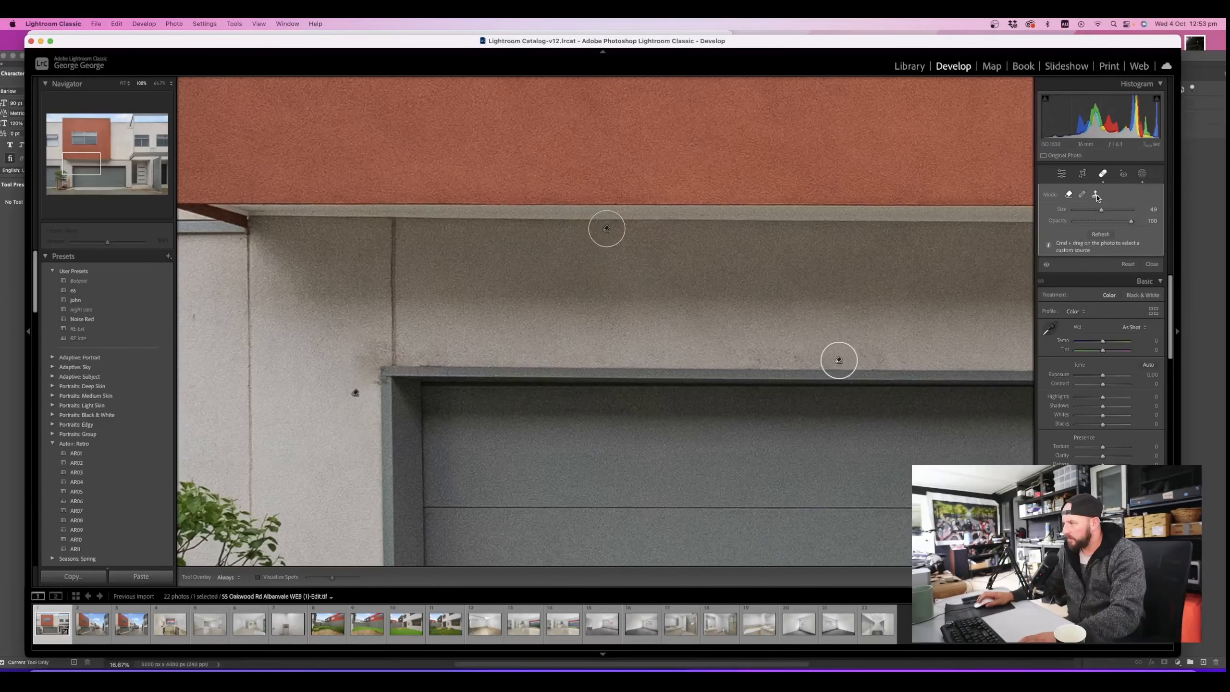
pyautogui.moveTo(782, 319)
pyautogui.mouseDown()
pyautogui.moveTo(680, 310)
pyautogui.moveTo(614, 339)
pyautogui.mouseUp()
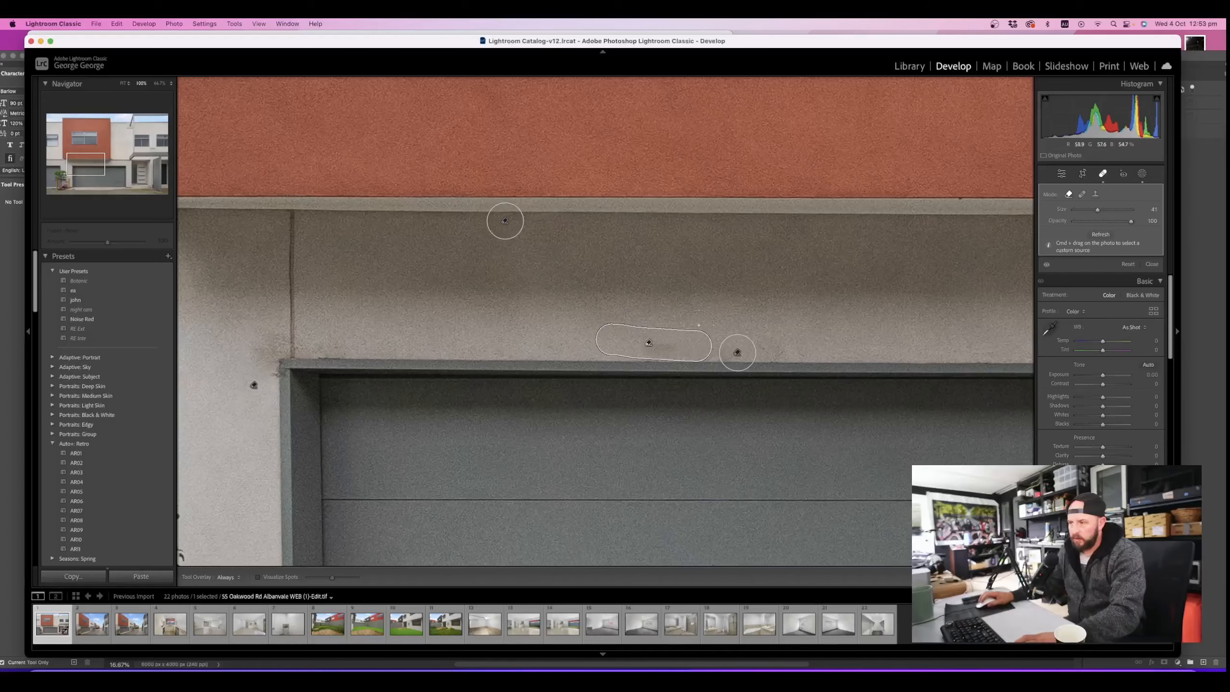
pyautogui.press('z')
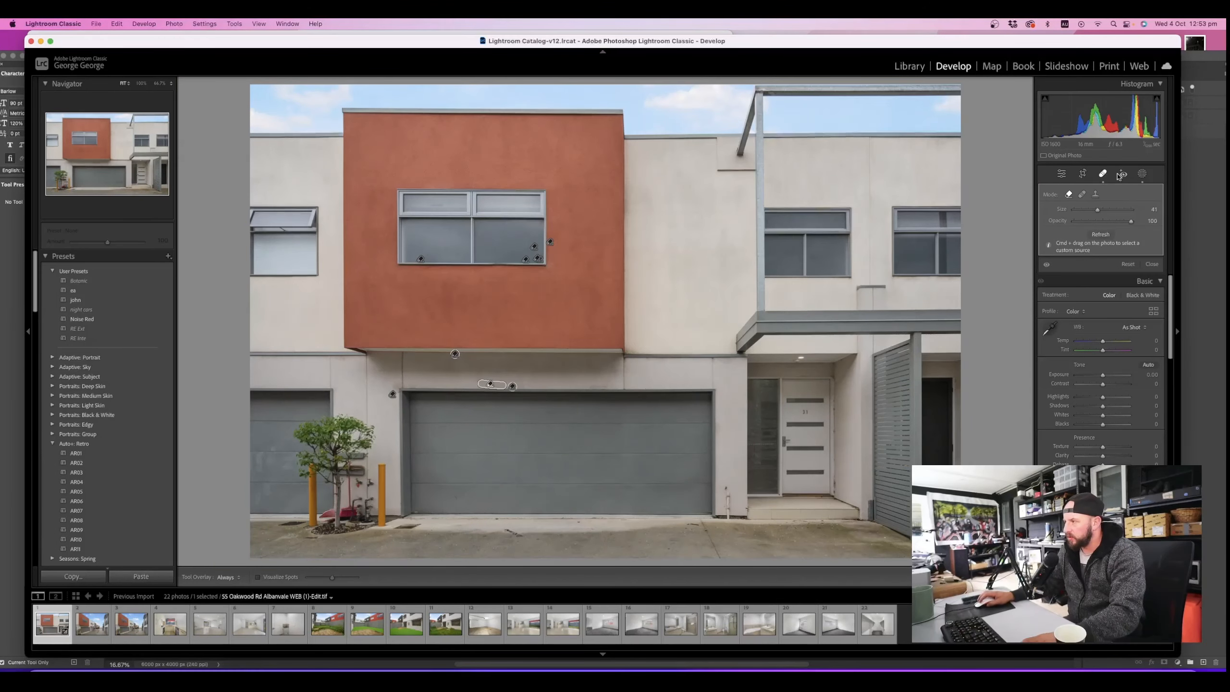
pyautogui.click(1082, 175)
pyautogui.click(1083, 175)
# Remove the dark strip of debris from the driveway in front of the garage door
pyautogui.press('z')
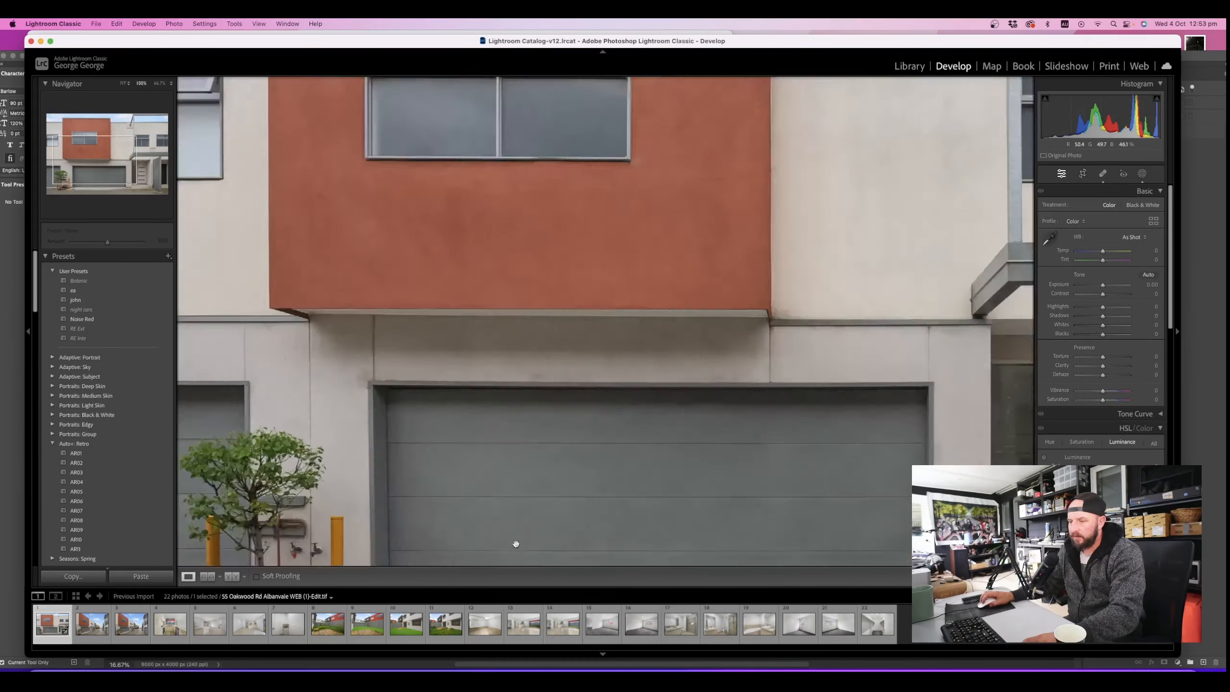
pyautogui.press('z')
pyautogui.press('z')
pyautogui.moveTo(568, 480); pyautogui.dragTo(562, 99)
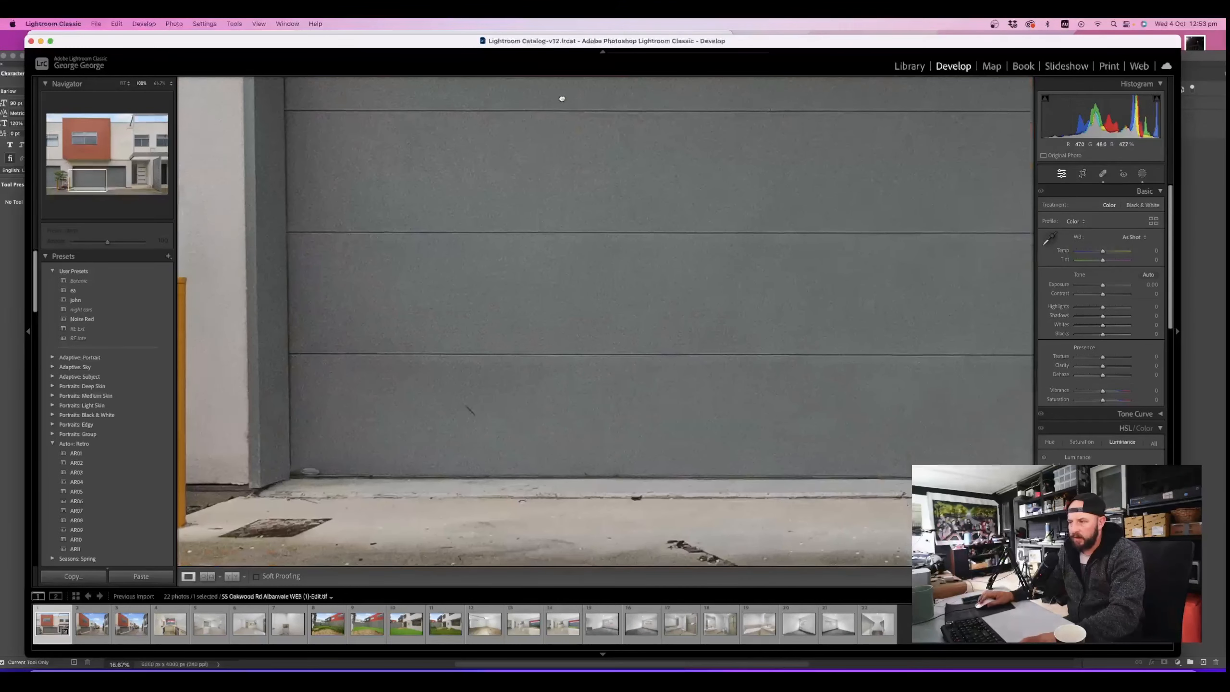
pyautogui.moveTo(597, 450); pyautogui.dragTo(510, 228)
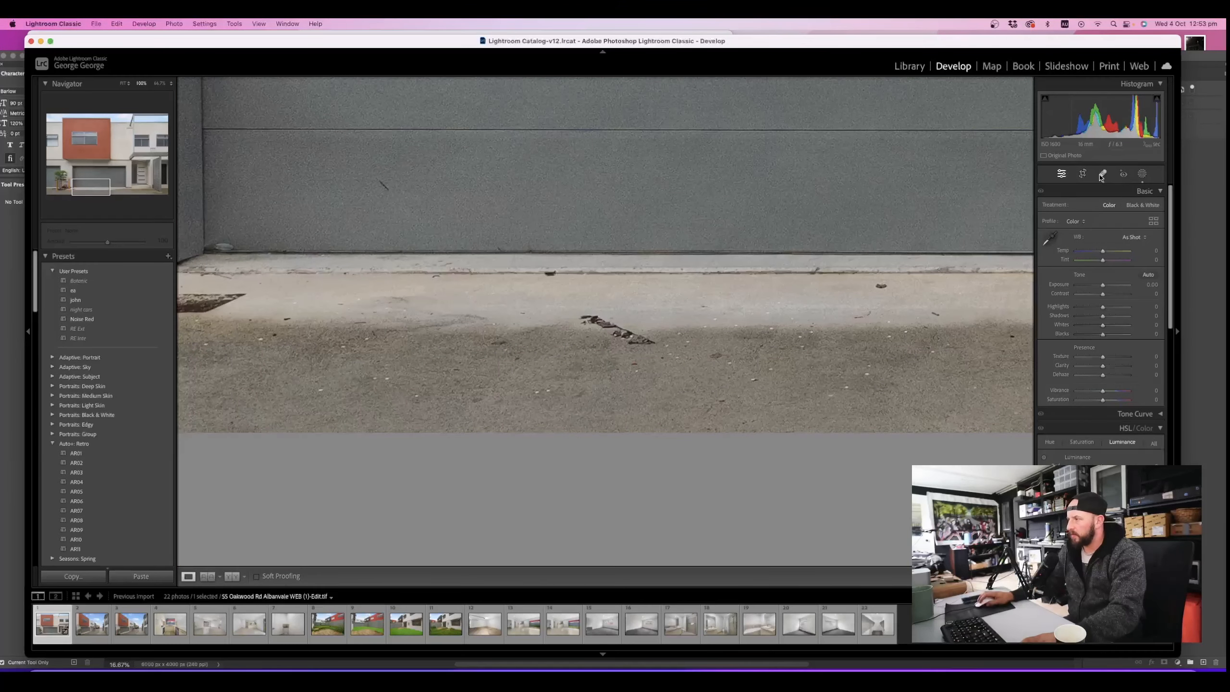
pyautogui.click(1102, 175)
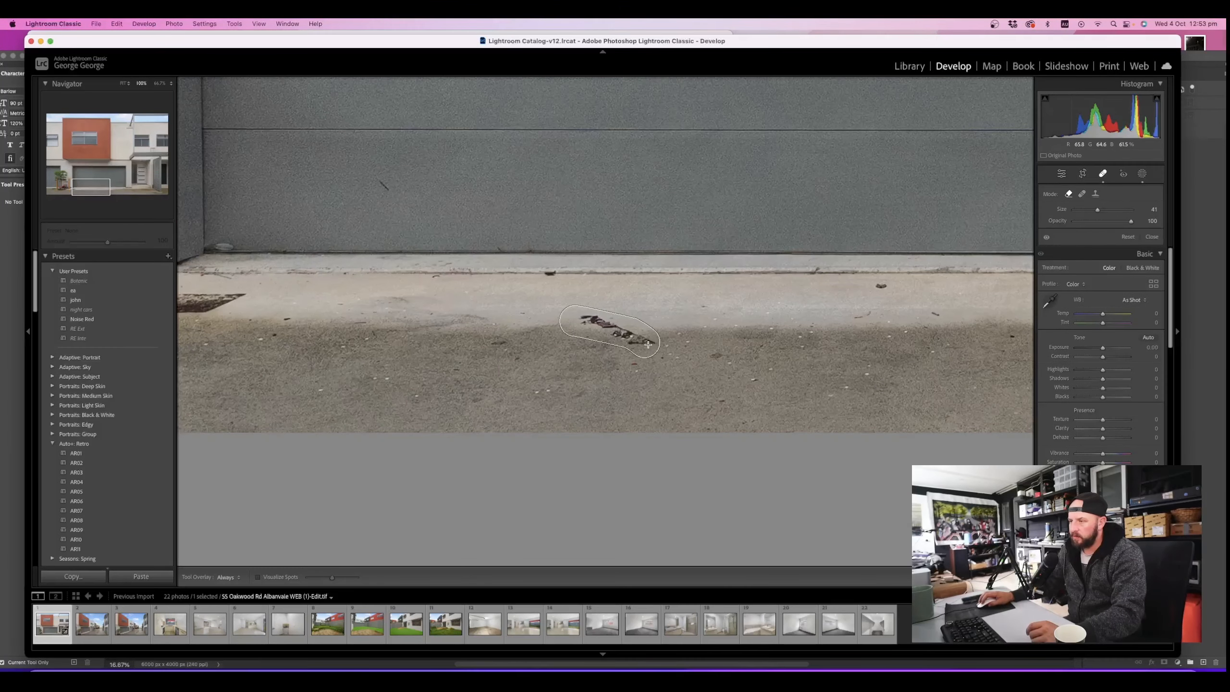
pyautogui.moveTo(649, 345); pyautogui.dragTo(650, 345)
pyautogui.scroll(-3, 632, 373)
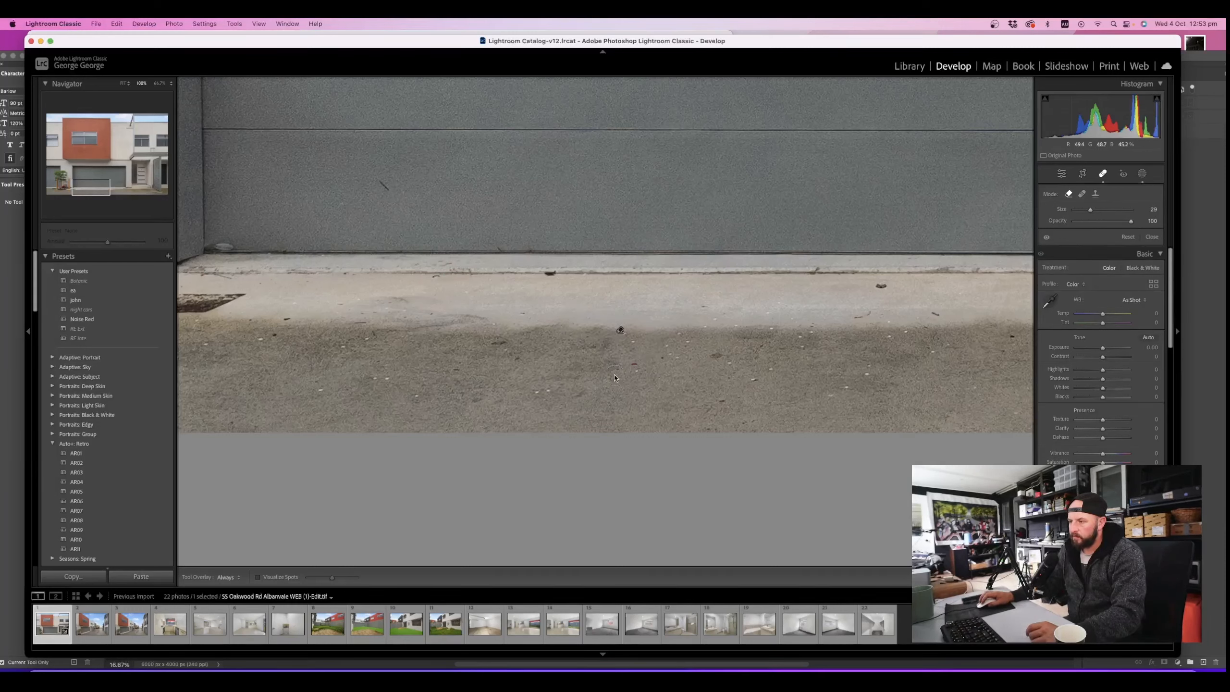
# Clean up the scattered specks on the driveway in front of the garage with smaller Remove brush spots
pyautogui.click(614, 378)
pyautogui.click(546, 393)
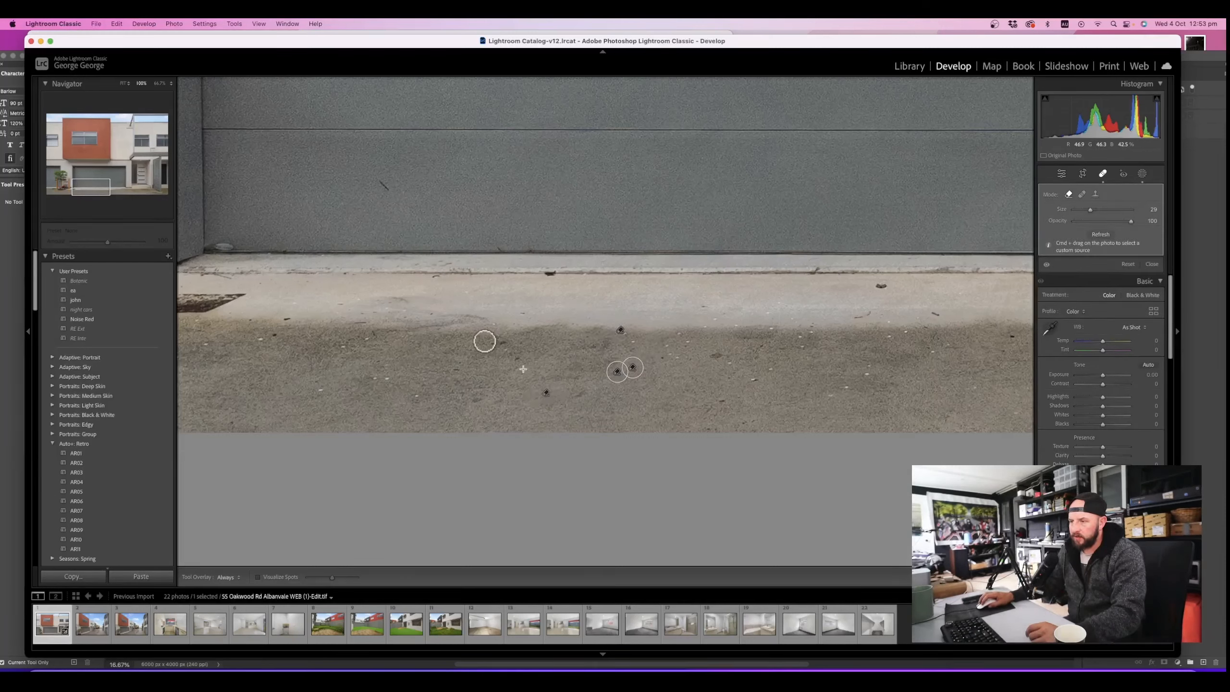
pyautogui.moveTo(483, 341); pyautogui.dragTo(525, 372)
pyautogui.click(456, 371)
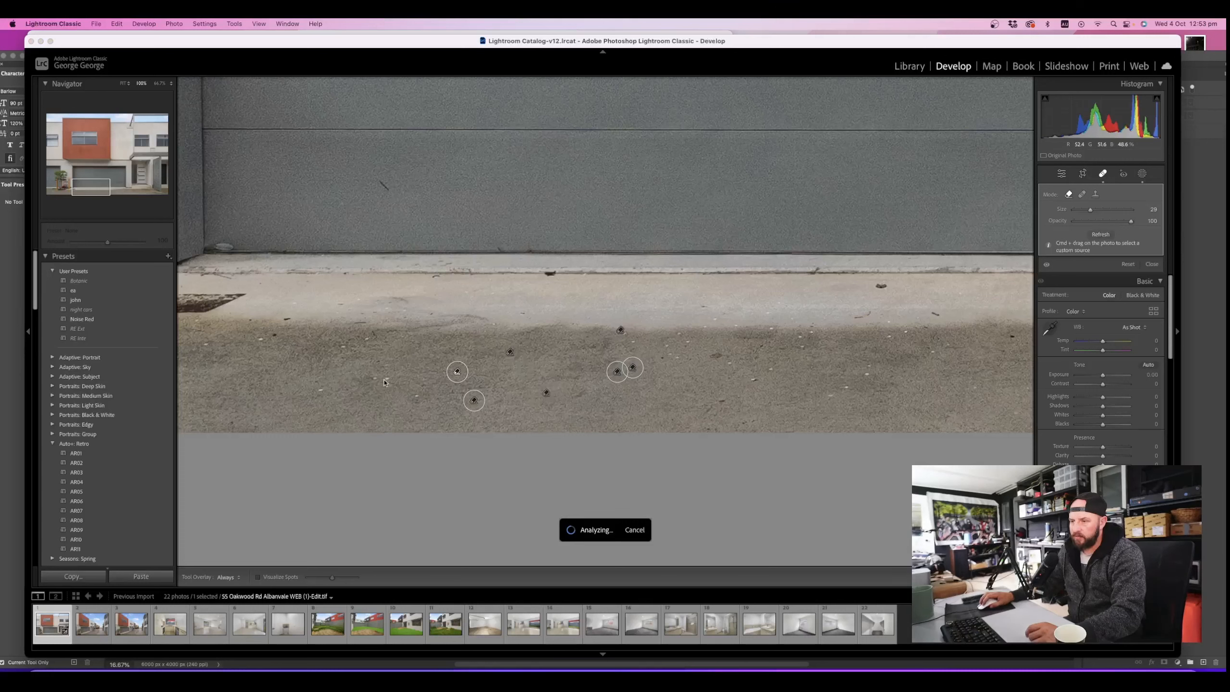
pyautogui.click(414, 395)
pyautogui.moveTo(368, 381); pyautogui.dragTo(388, 380)
pyautogui.moveTo(376, 334)
pyautogui.mouseDown()
pyautogui.moveTo(328, 344)
pyautogui.moveTo(345, 352)
pyautogui.mouseUp()
pyautogui.scroll(-3, 319, 395)
pyautogui.click(319, 395)
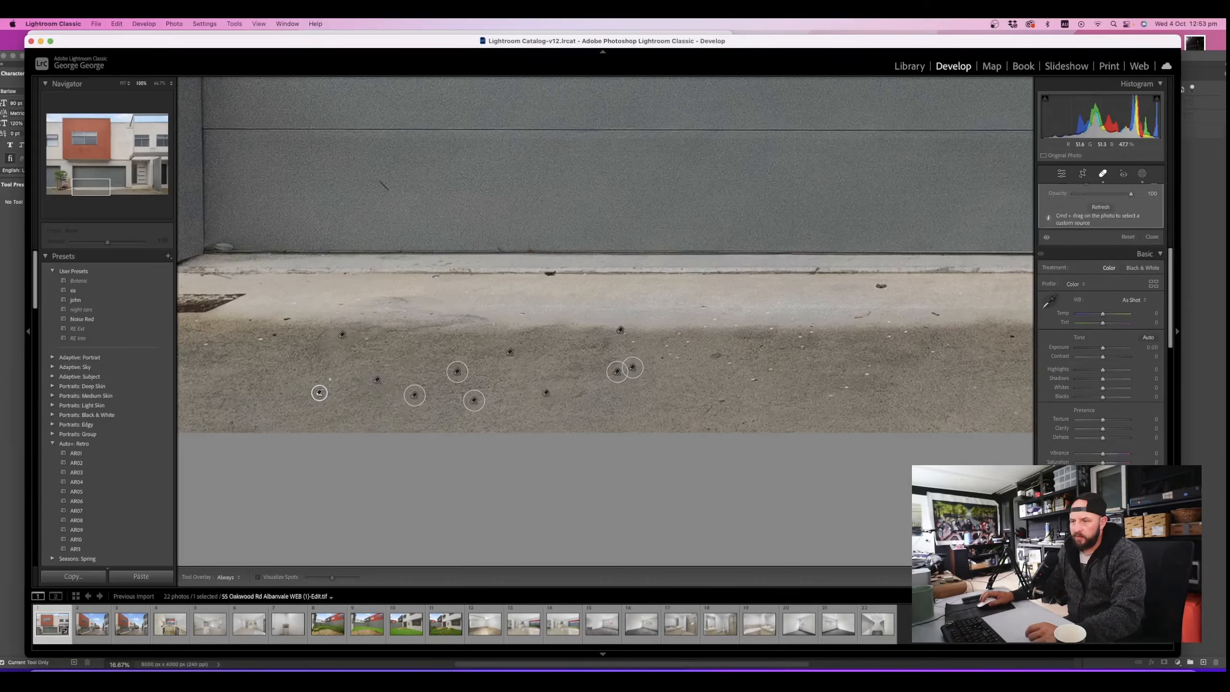
# Remove the small specks on the driveway just below the drain grate
pyautogui.click(286, 318)
pyautogui.click(275, 334)
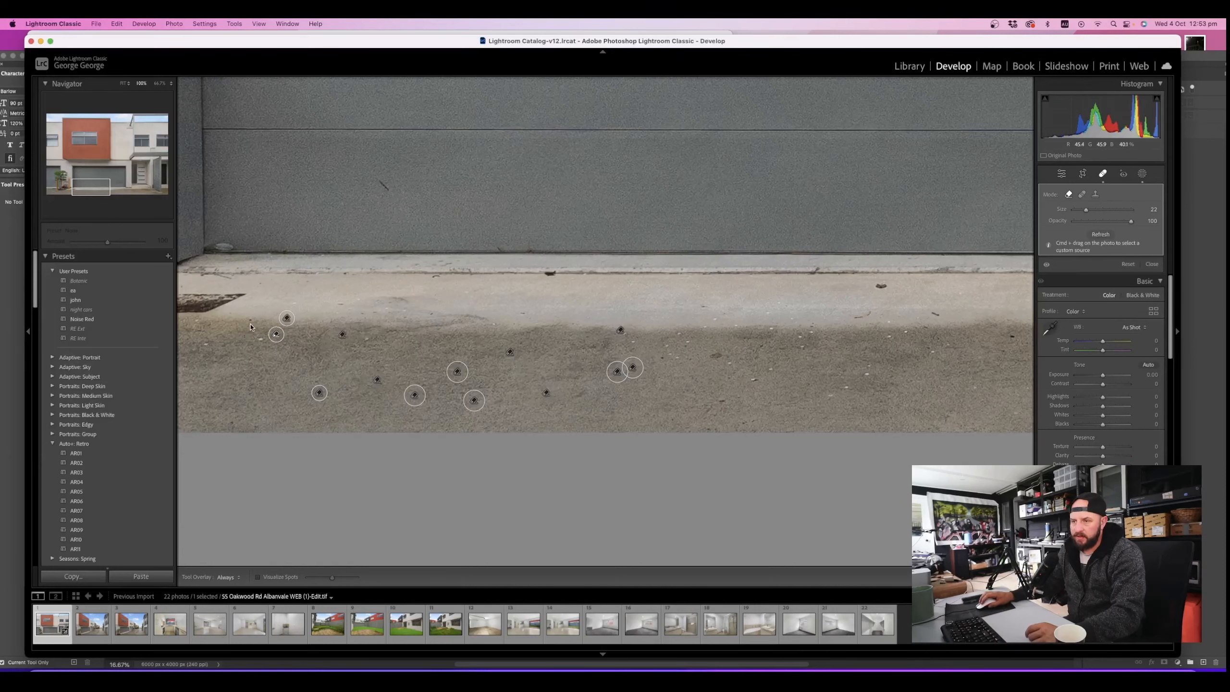
pyautogui.click(250, 324)
pyautogui.click(260, 341)
pyautogui.click(205, 341)
pyautogui.click(195, 321)
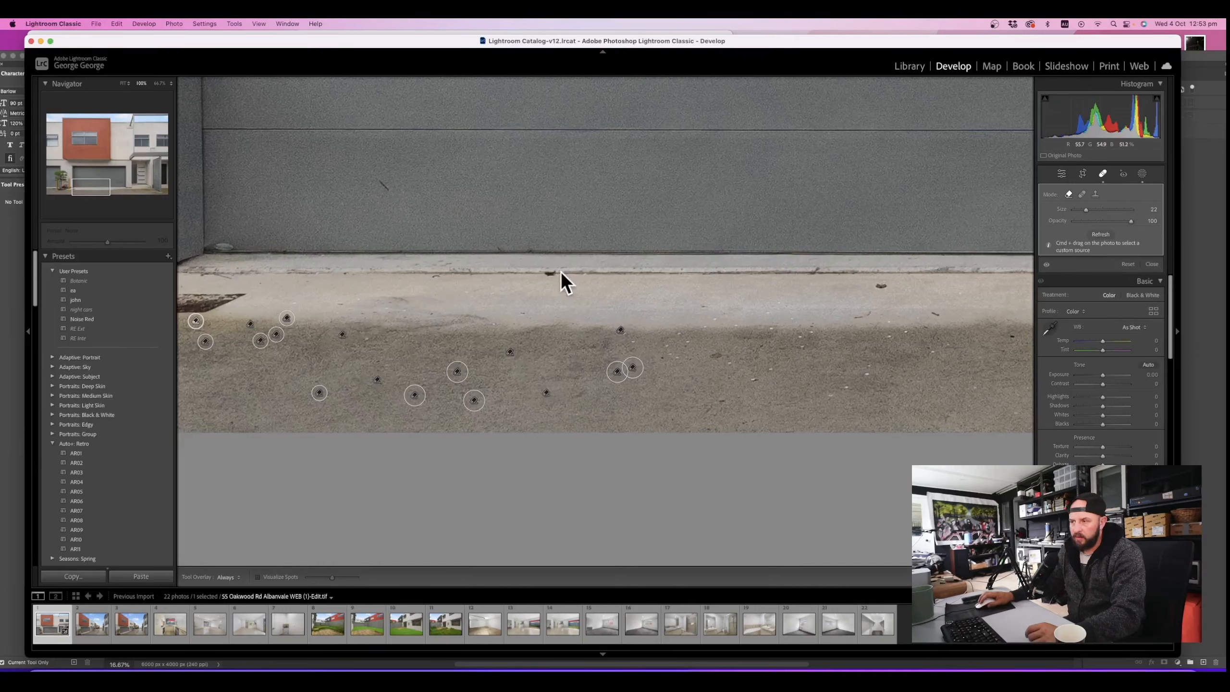
# Remove the marks on the garage door, its threshold and the pale concrete strip, and close the Remove tool
pyautogui.scroll(3, 504, 251)
pyautogui.click(500, 249)
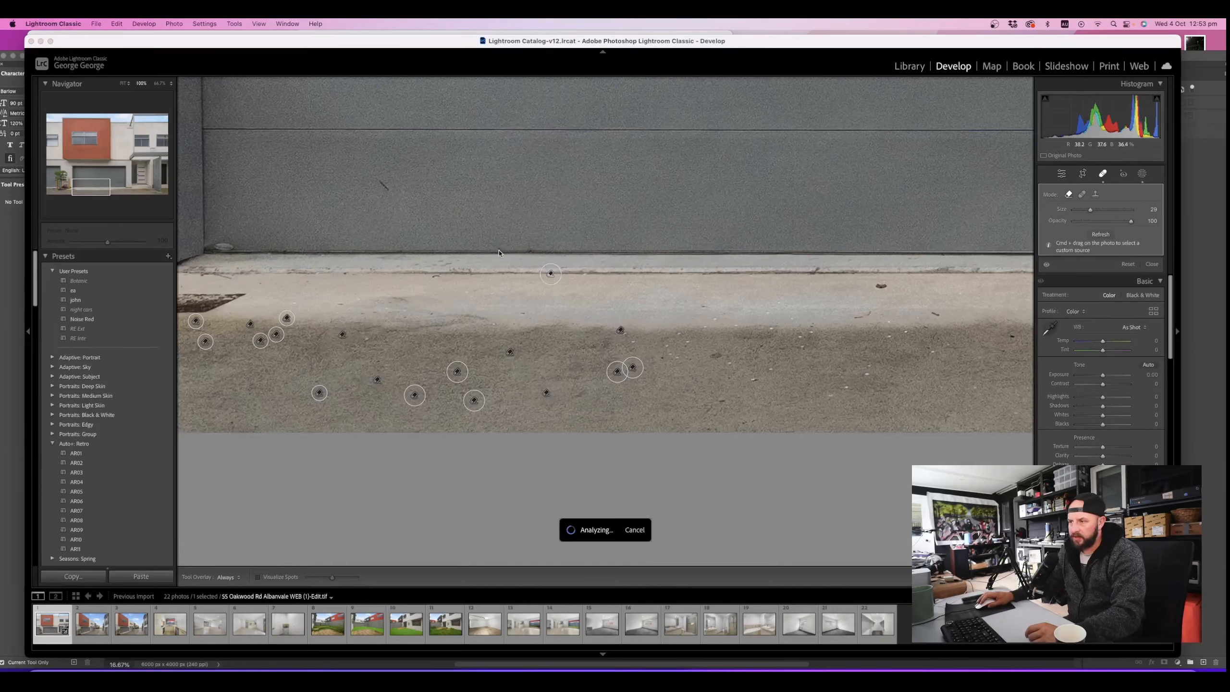
pyautogui.click(550, 274)
pyautogui.click(381, 187)
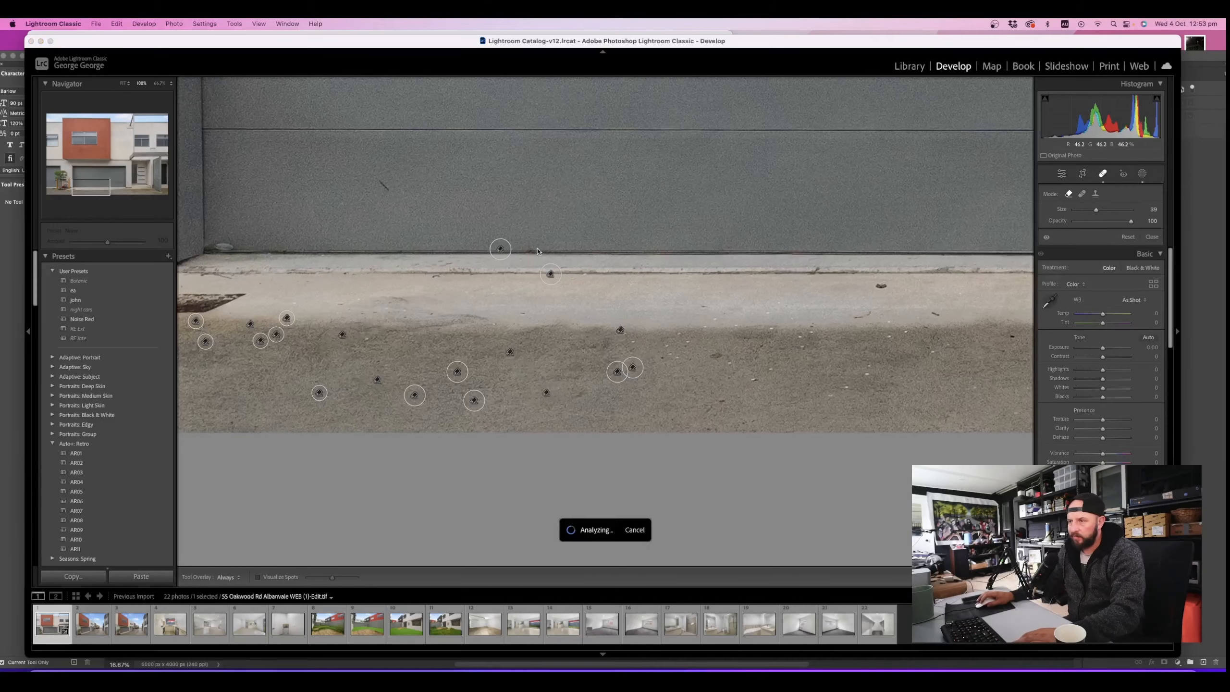
pyautogui.scroll(-3, 881, 286)
pyautogui.click(881, 286)
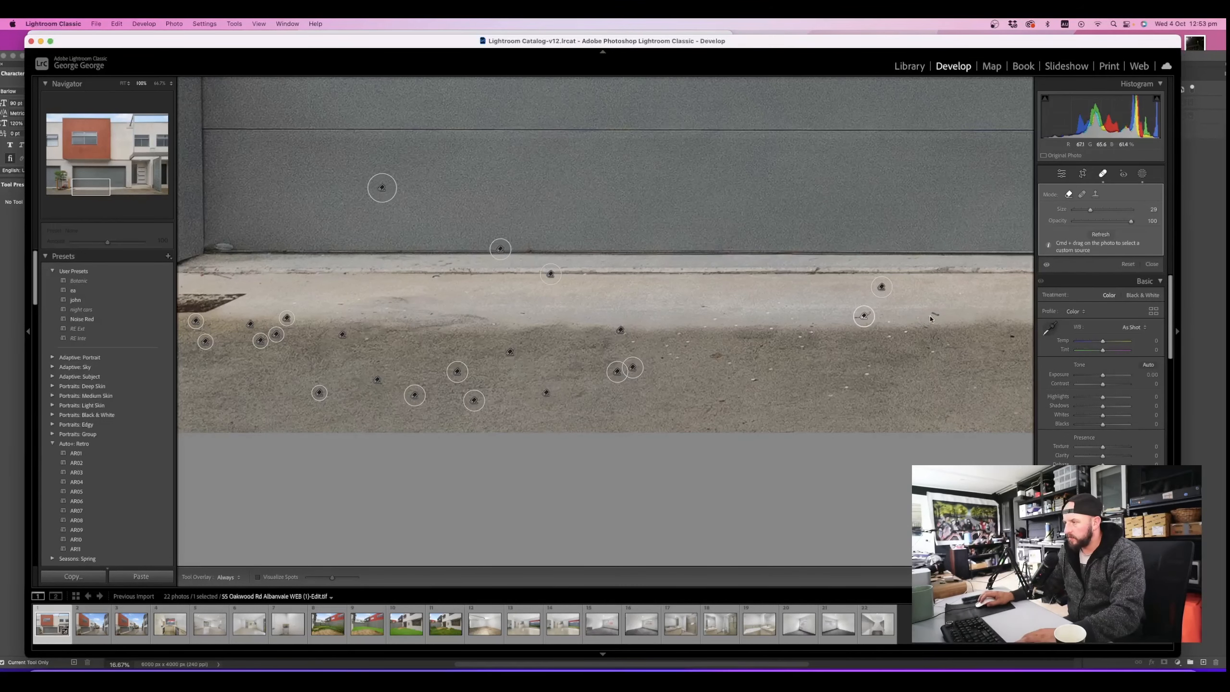
pyautogui.press('z')
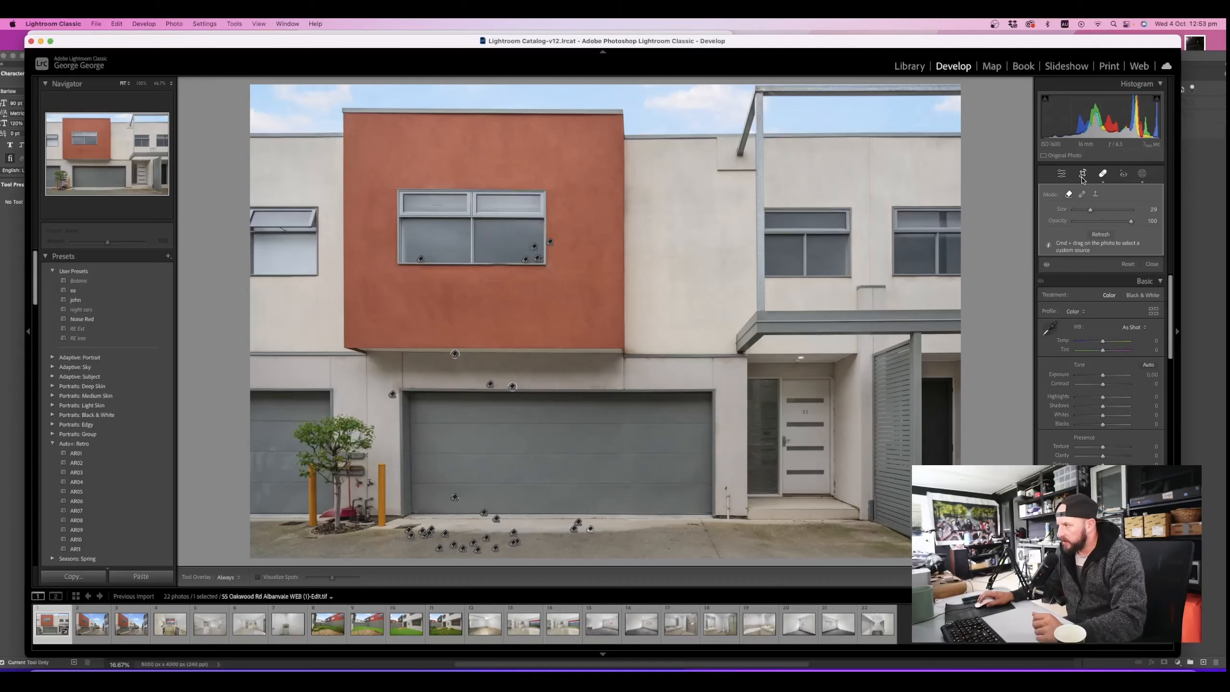
pyautogui.press('q')
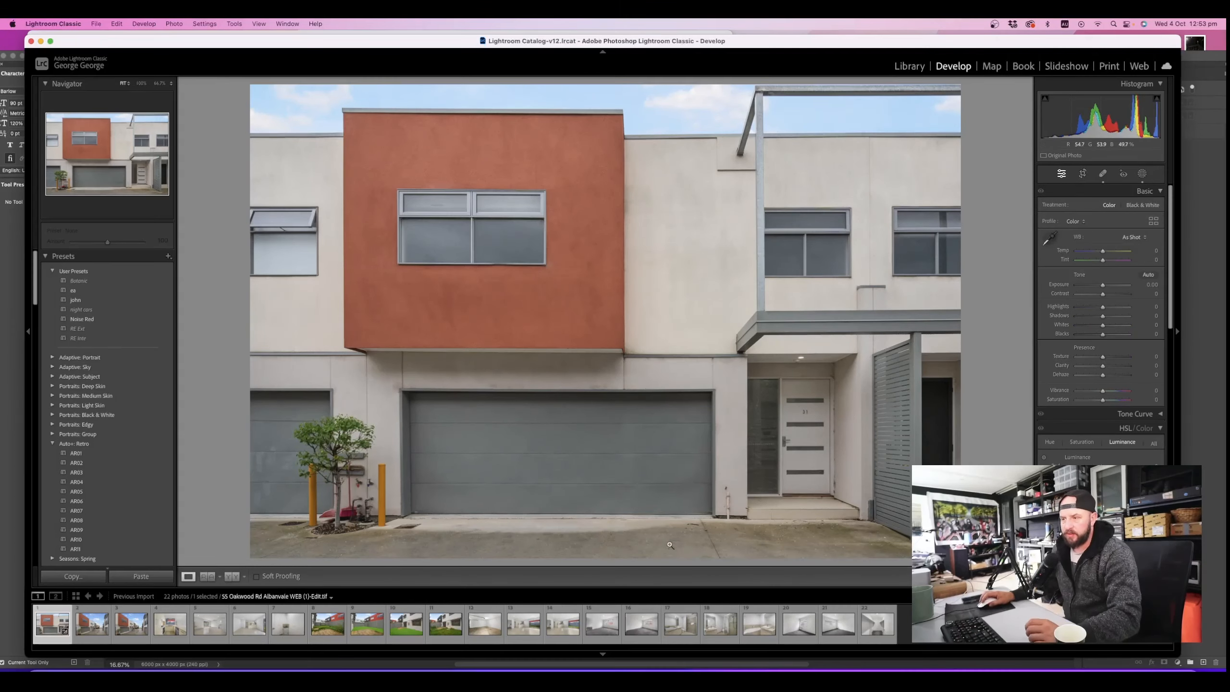
# Remove the twig, leaf debris and dark spots from the driveway near the garage's entry-side corner, and close the Remove tool
pyautogui.click(752, 530)
pyautogui.moveTo(744, 541); pyautogui.dragTo(756, 449)
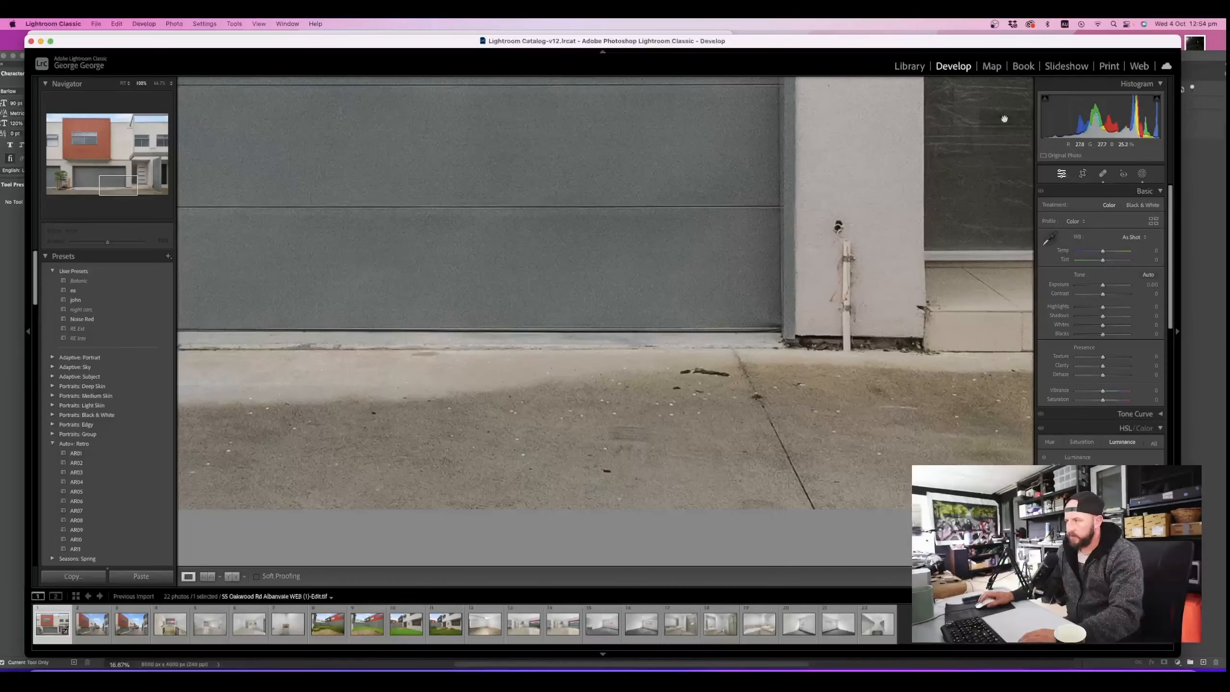
pyautogui.click(1103, 174)
pyautogui.moveTo(676, 373); pyautogui.dragTo(731, 376)
pyautogui.scroll(2, 699, 394)
pyautogui.click(698, 392)
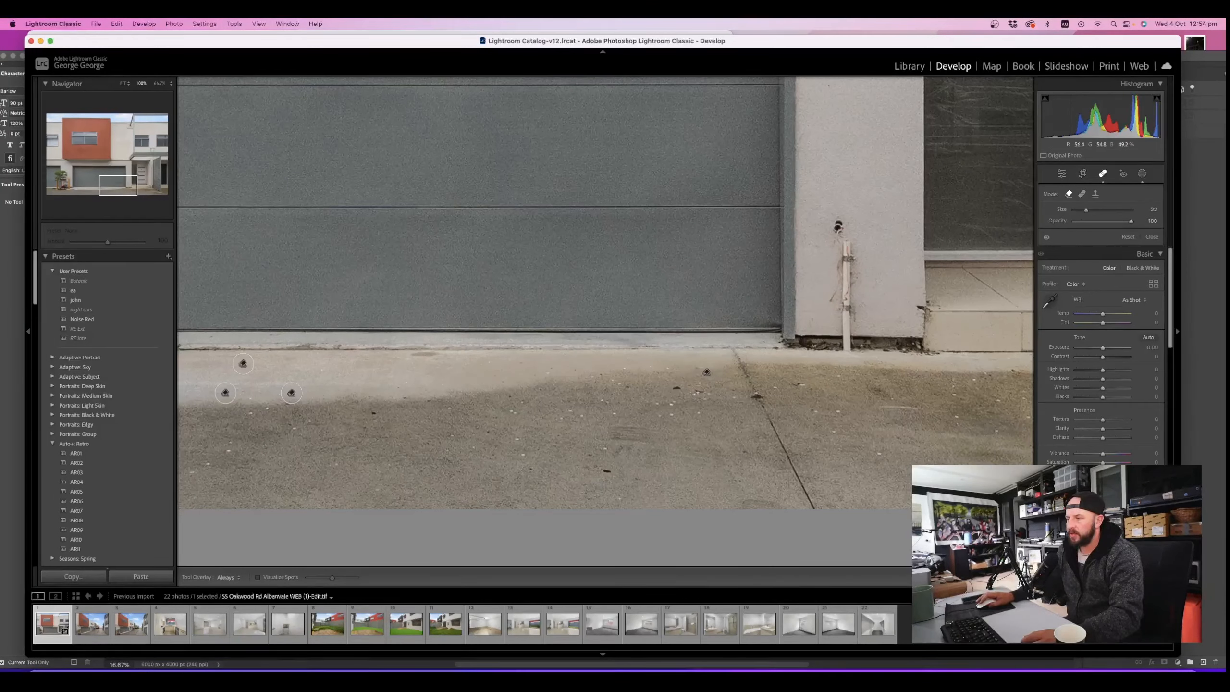
pyautogui.click(677, 390)
pyautogui.scroll(4, 602, 476)
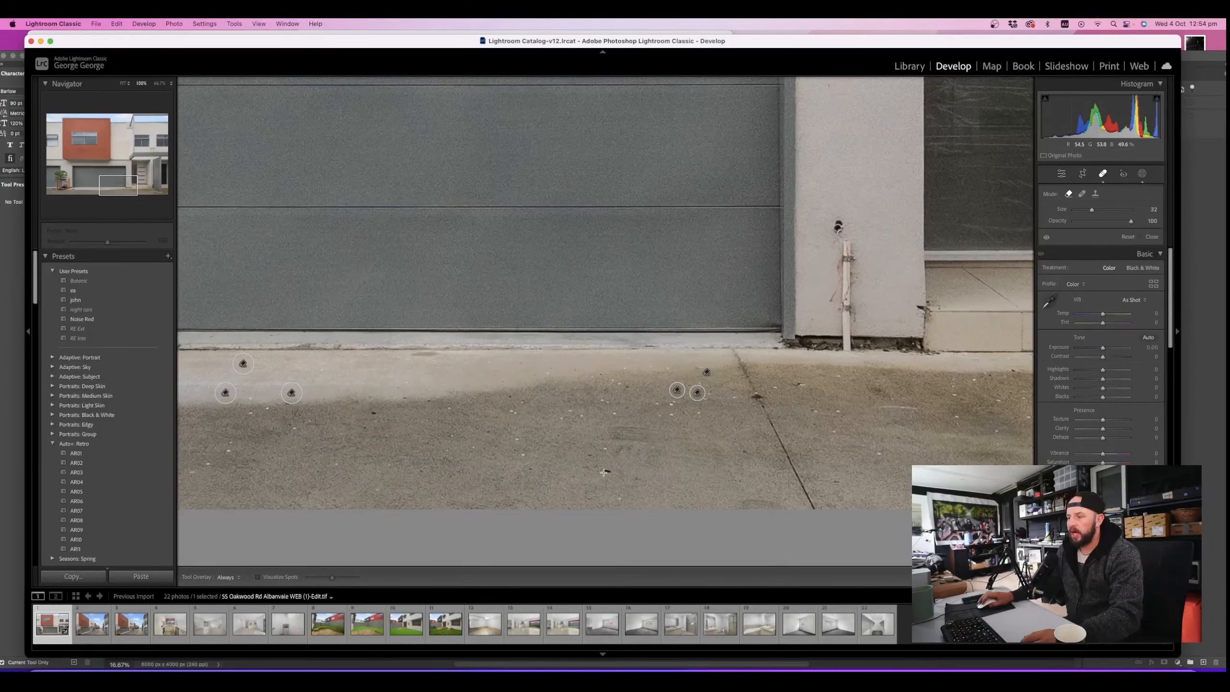
pyautogui.click(603, 472)
pyautogui.click(760, 400)
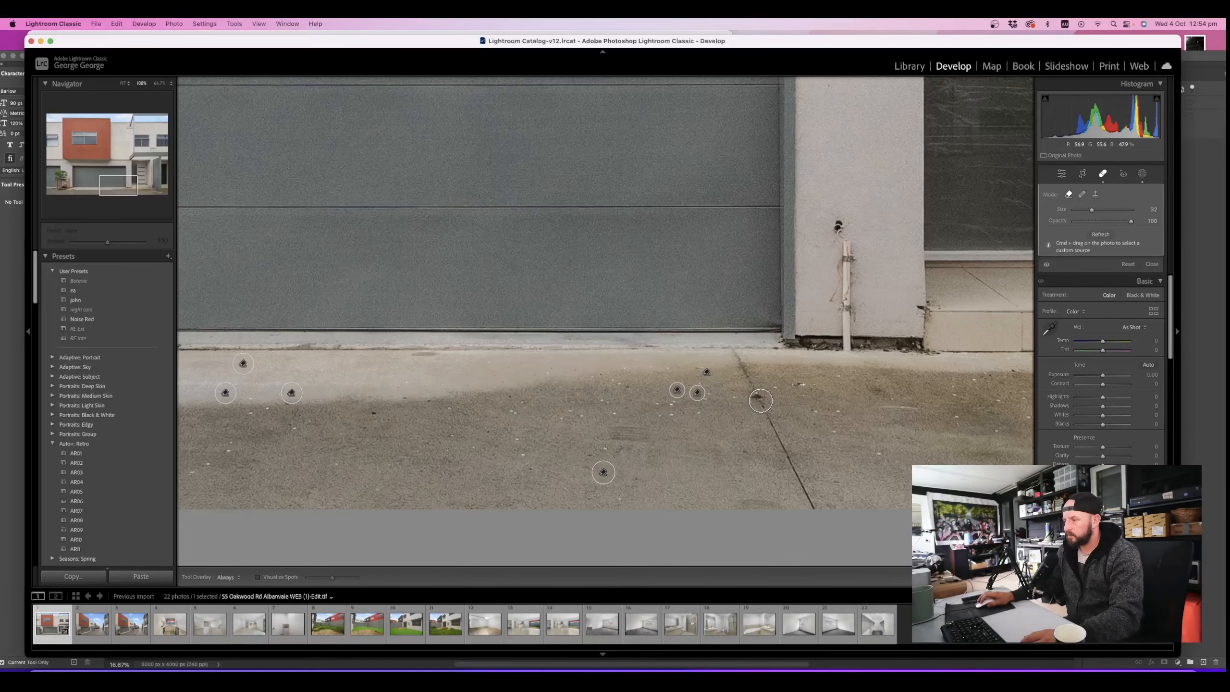
pyautogui.press('z')
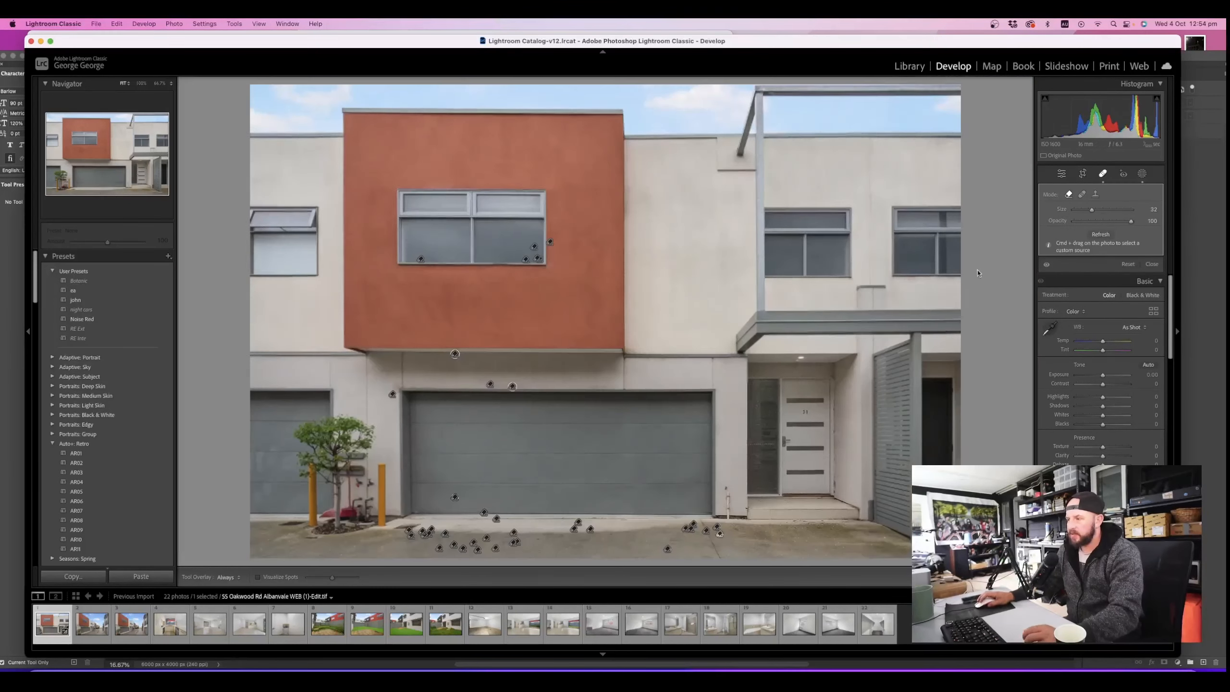
pyautogui.press('q')
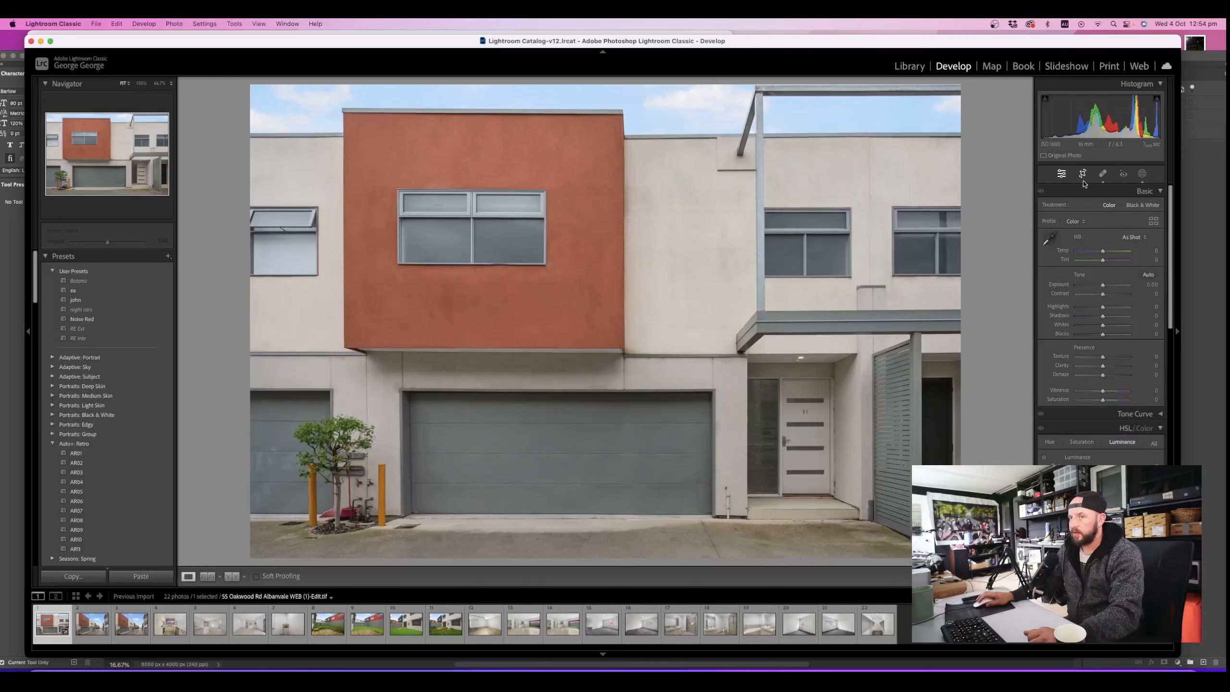
# Set the facade photo's Whites to about +50 and Blacks to -30, and inspect the front door up close
pyautogui.moveTo(1104, 334); pyautogui.dragTo(1103, 334)
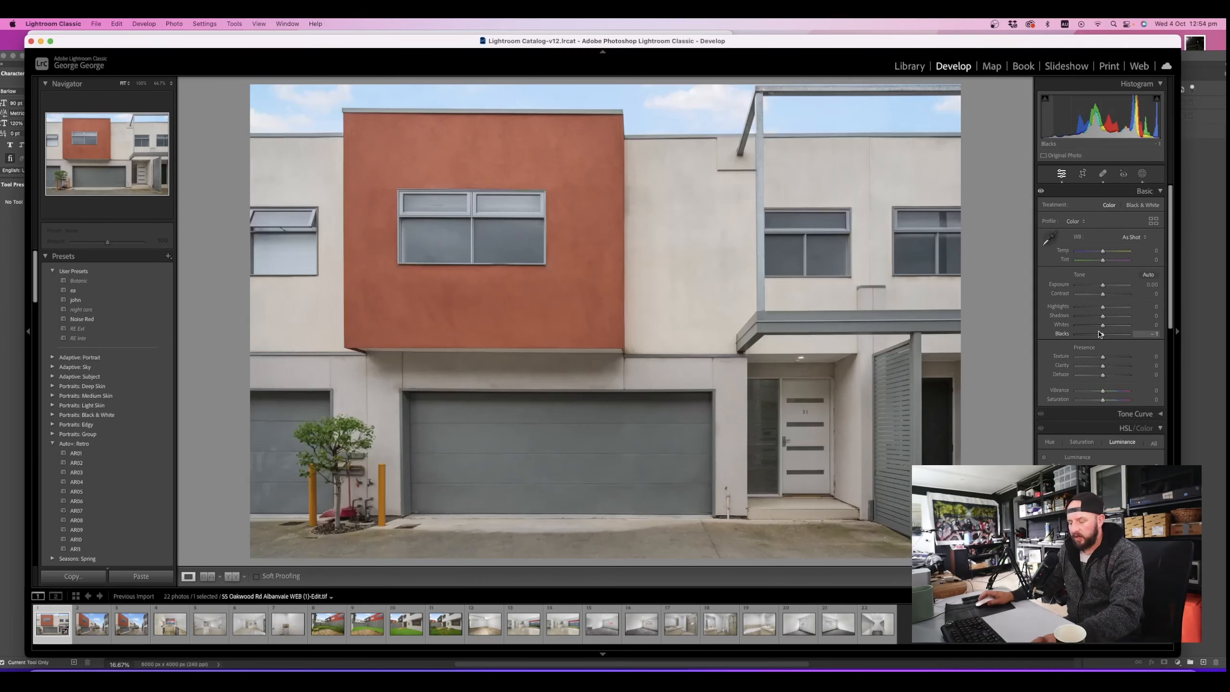
pyautogui.click(1083, 173)
pyautogui.click(1083, 173)
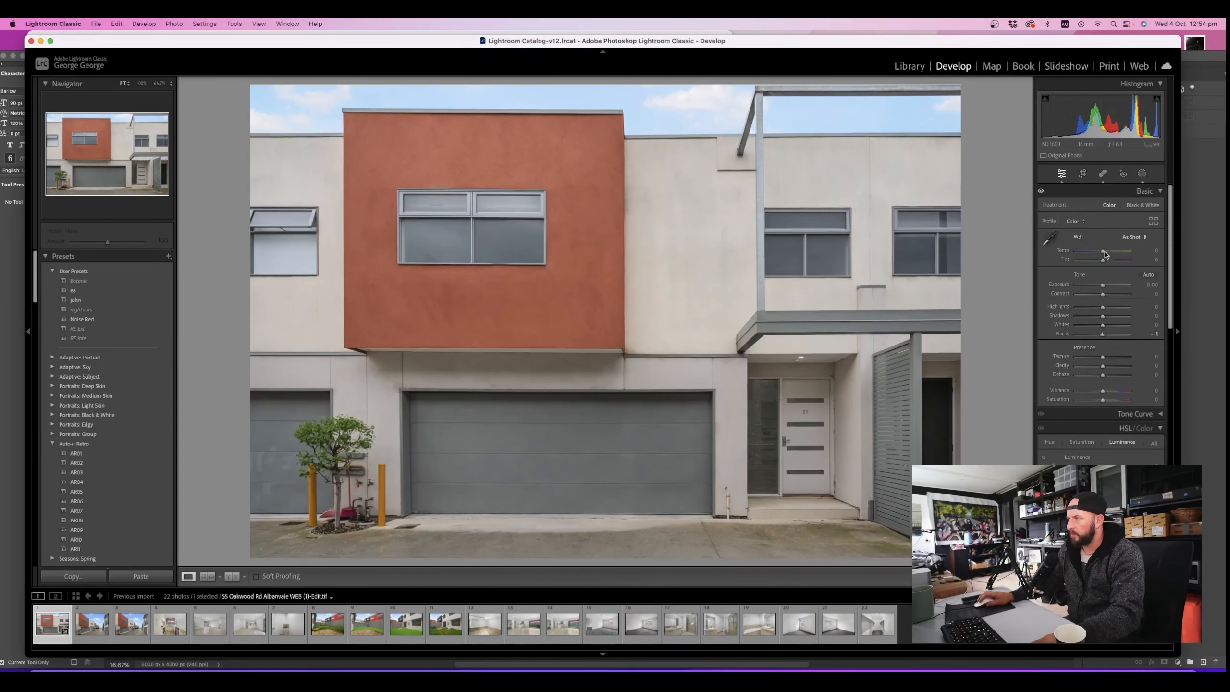
pyautogui.moveTo(1102, 334); pyautogui.dragTo(1116, 327)
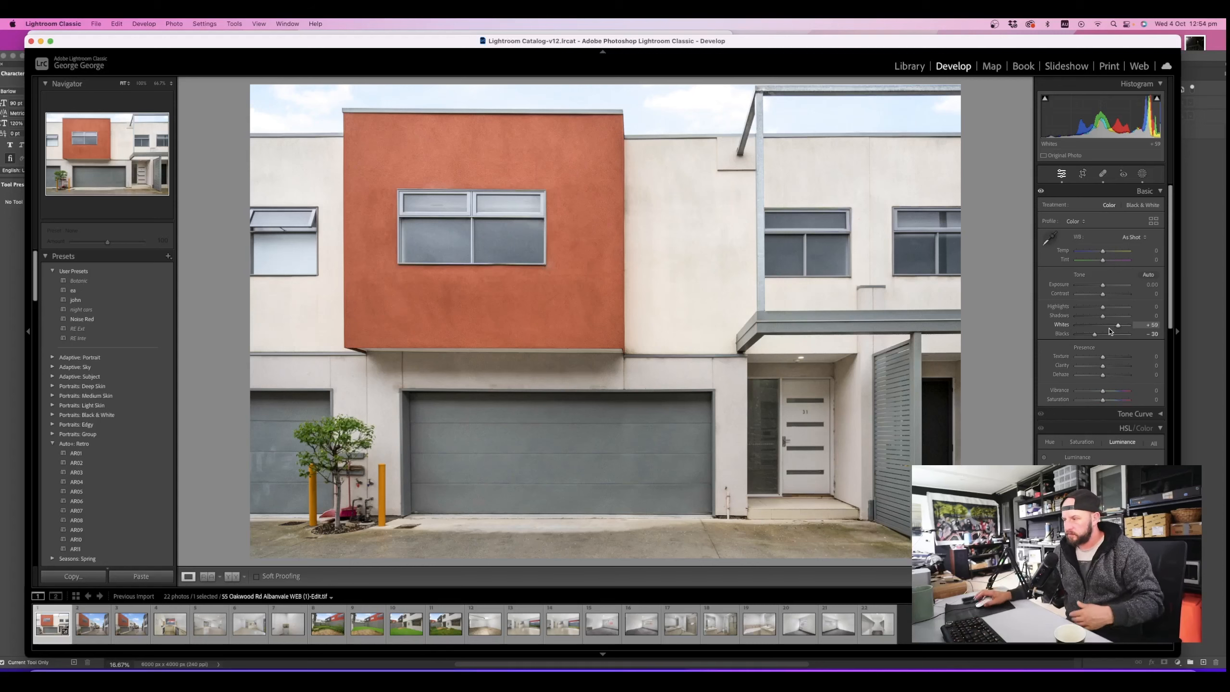
pyautogui.click(856, 439)
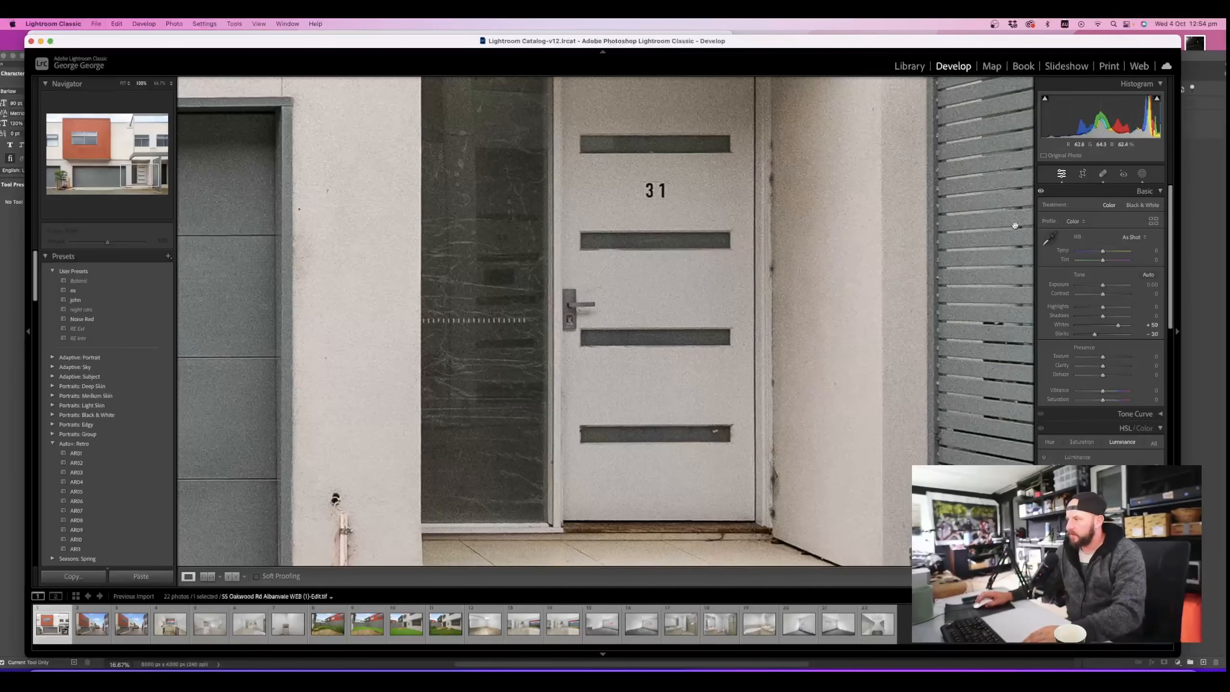
# Remove the dark marks along the upper and middle part of the wall joint beside the front door
pyautogui.press('q')
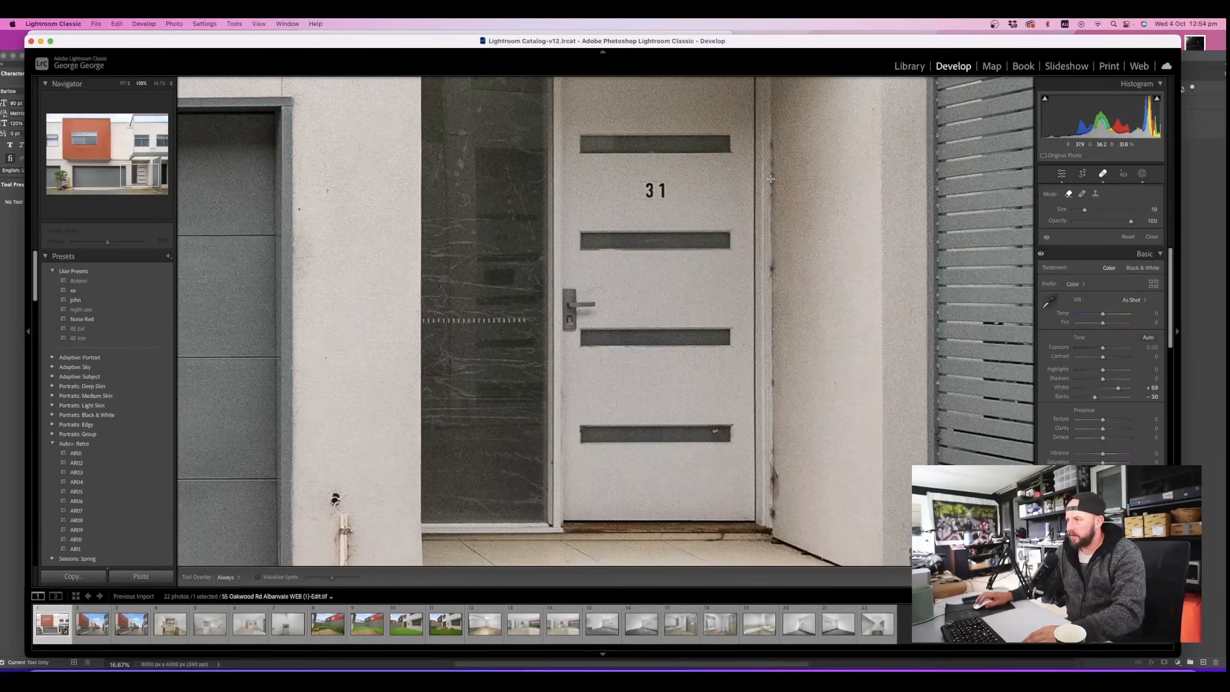
pyautogui.moveTo(771, 179); pyautogui.dragTo(772, 213)
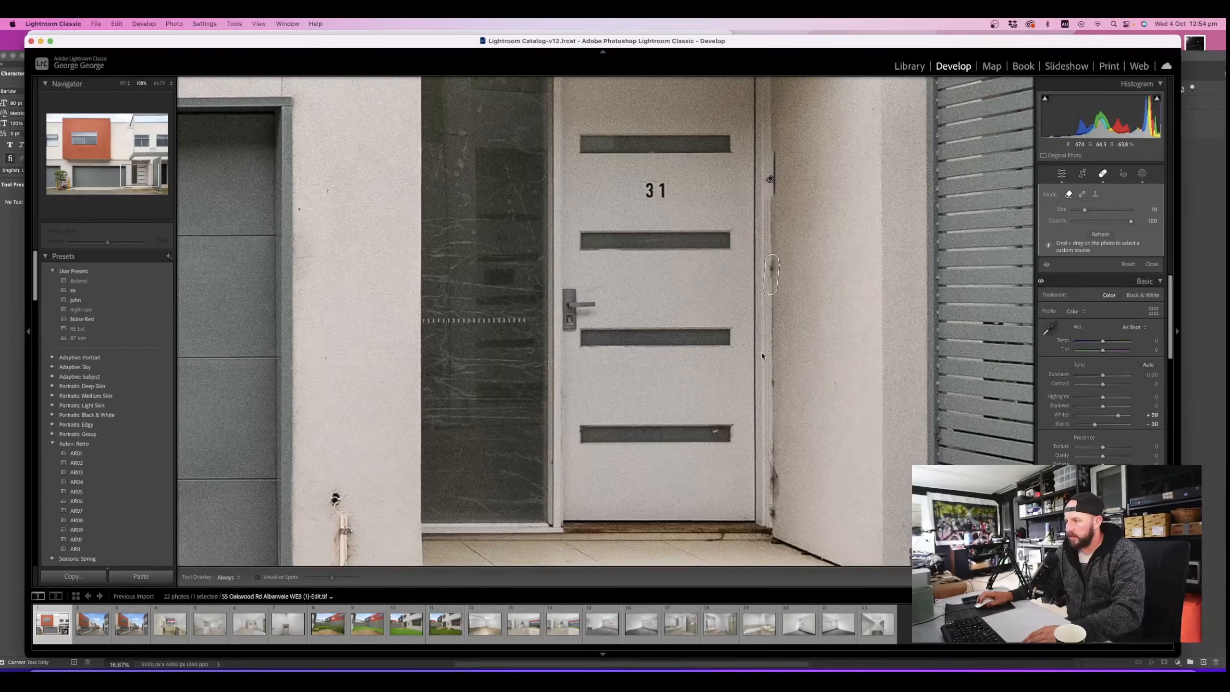
pyautogui.moveTo(774, 375); pyautogui.dragTo(775, 388)
pyautogui.scroll(2, 773, 452)
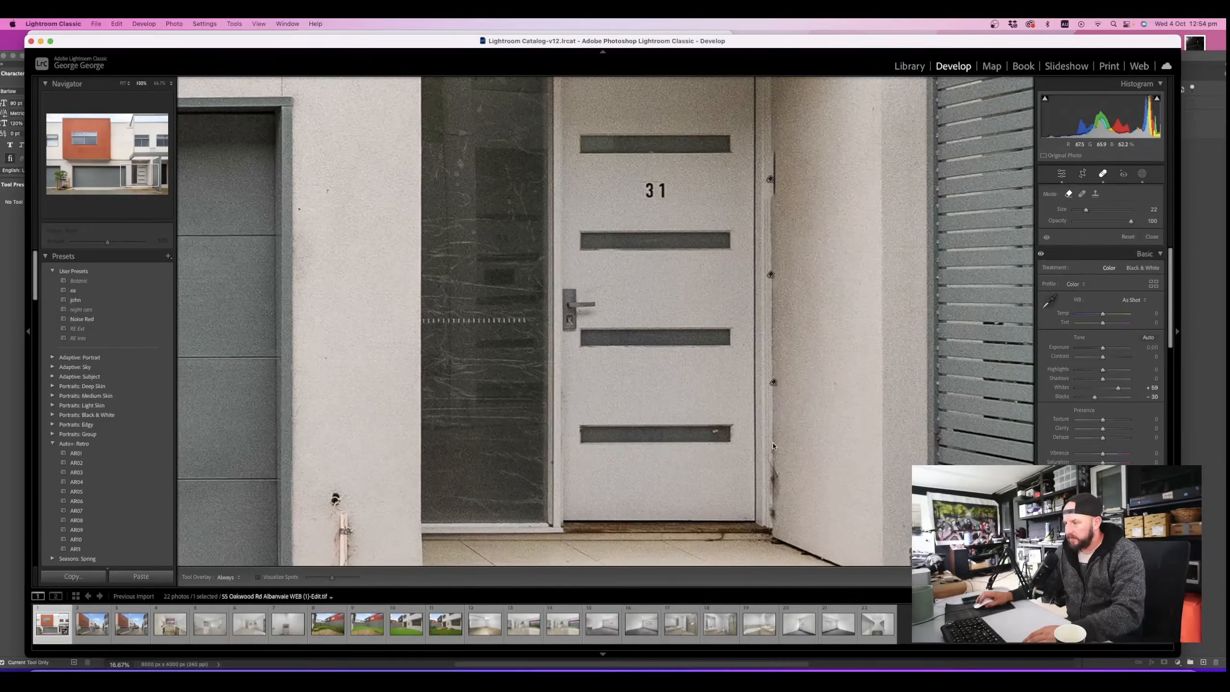
# Try to remove the dark stains at the foot of the wall joint beside the front door, and undo the removal
pyautogui.moveTo(774, 517); pyautogui.dragTo(774, 519)
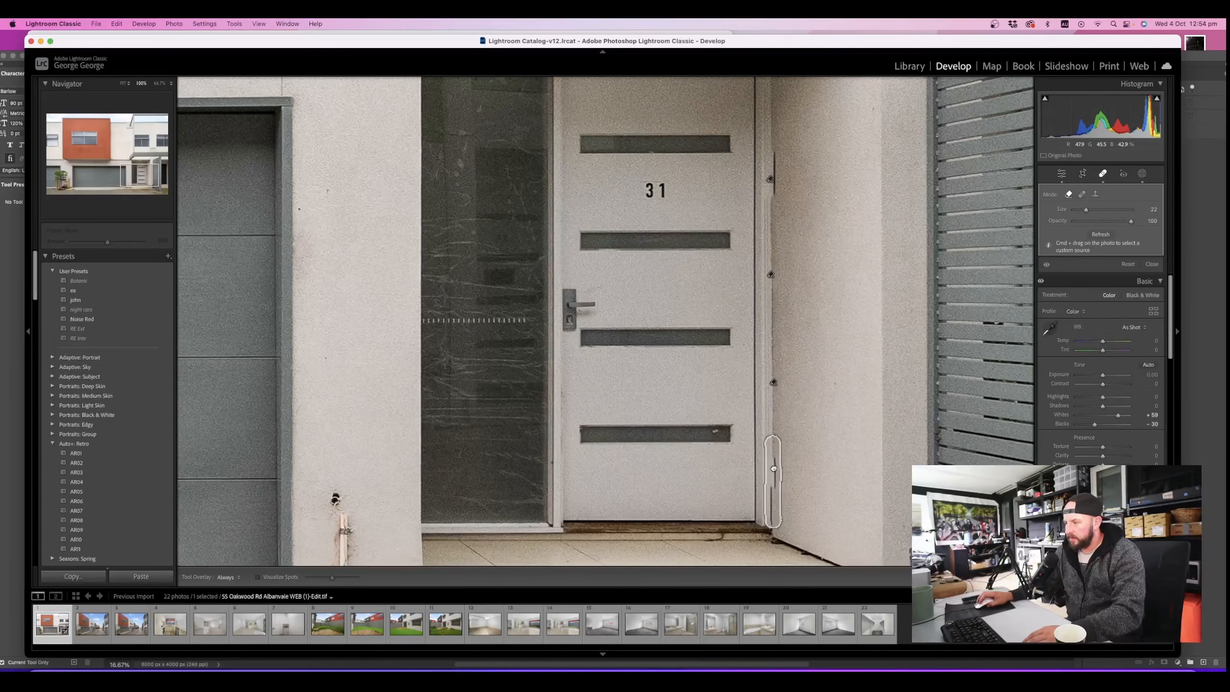
pyautogui.click(1084, 173)
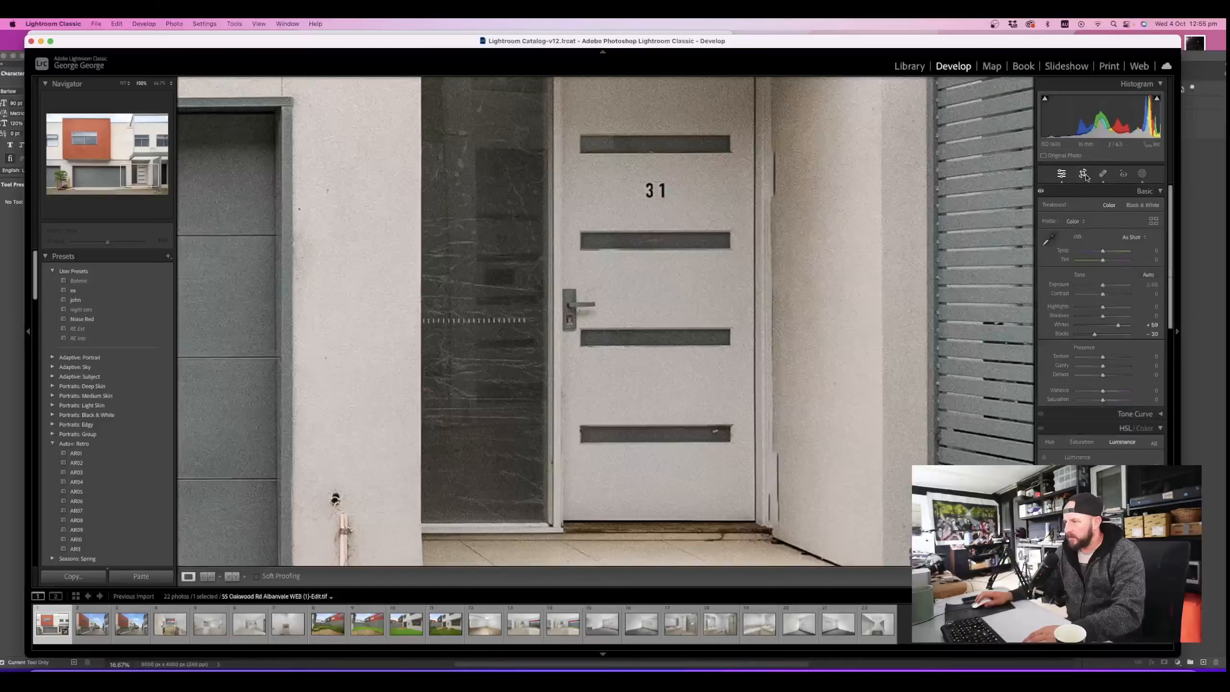
pyautogui.press('super+z')
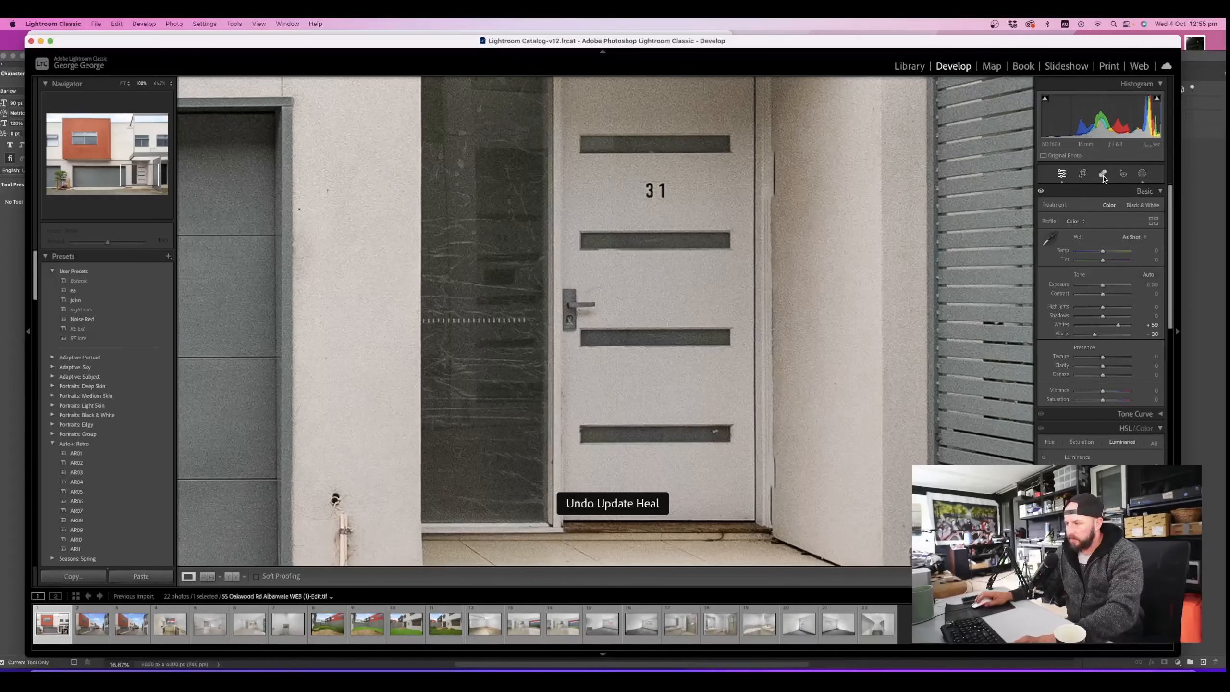
pyautogui.press('super+z')
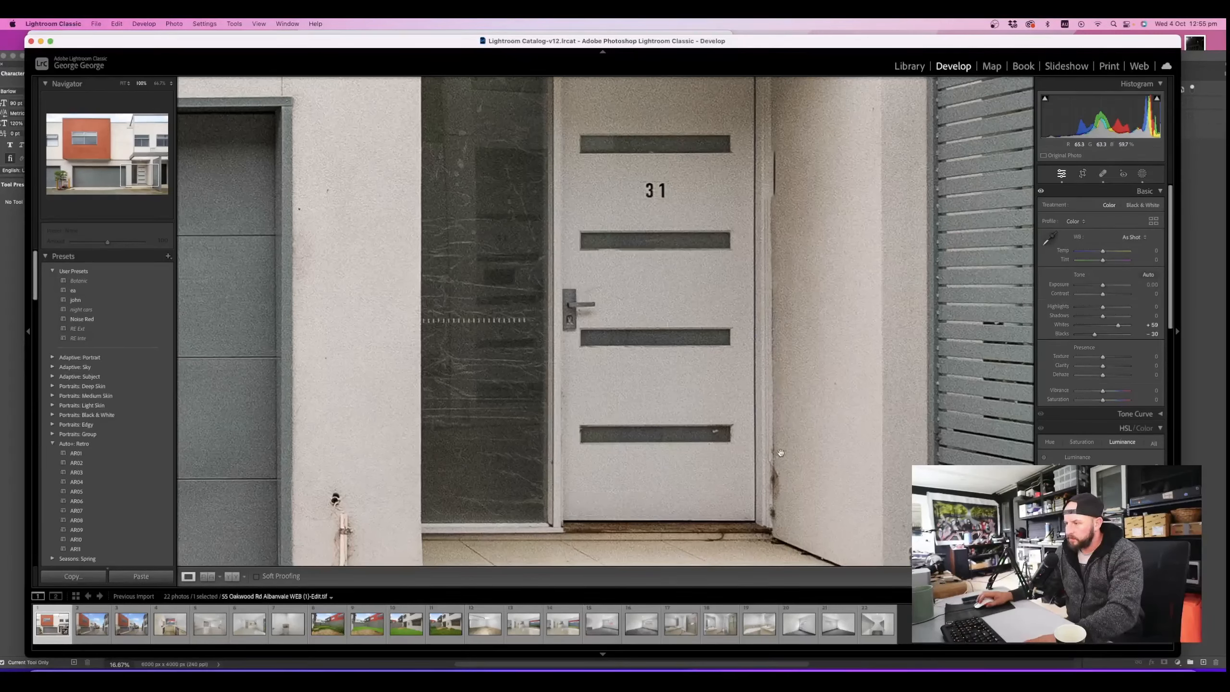
# Remove the dark stains at the foot of the wall joint beside the front door with a new stroke, and close the Remove tool
pyautogui.click(1103, 173)
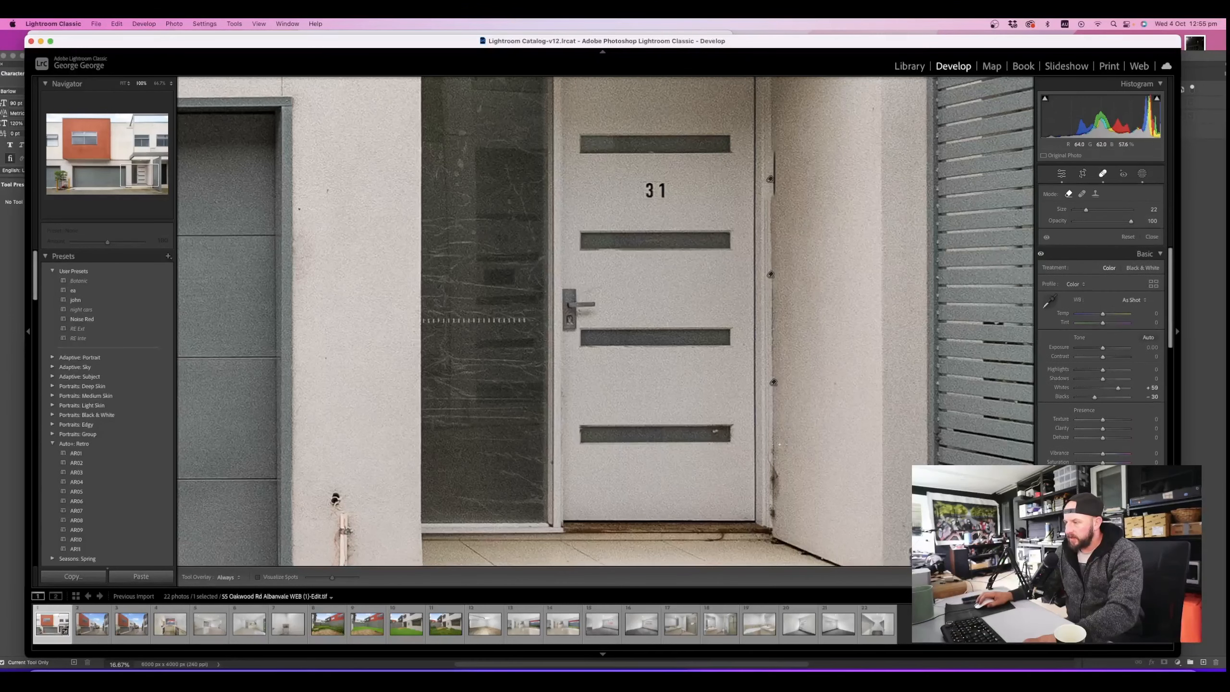
pyautogui.moveTo(775, 463); pyautogui.dragTo(774, 493)
pyautogui.click(1083, 174)
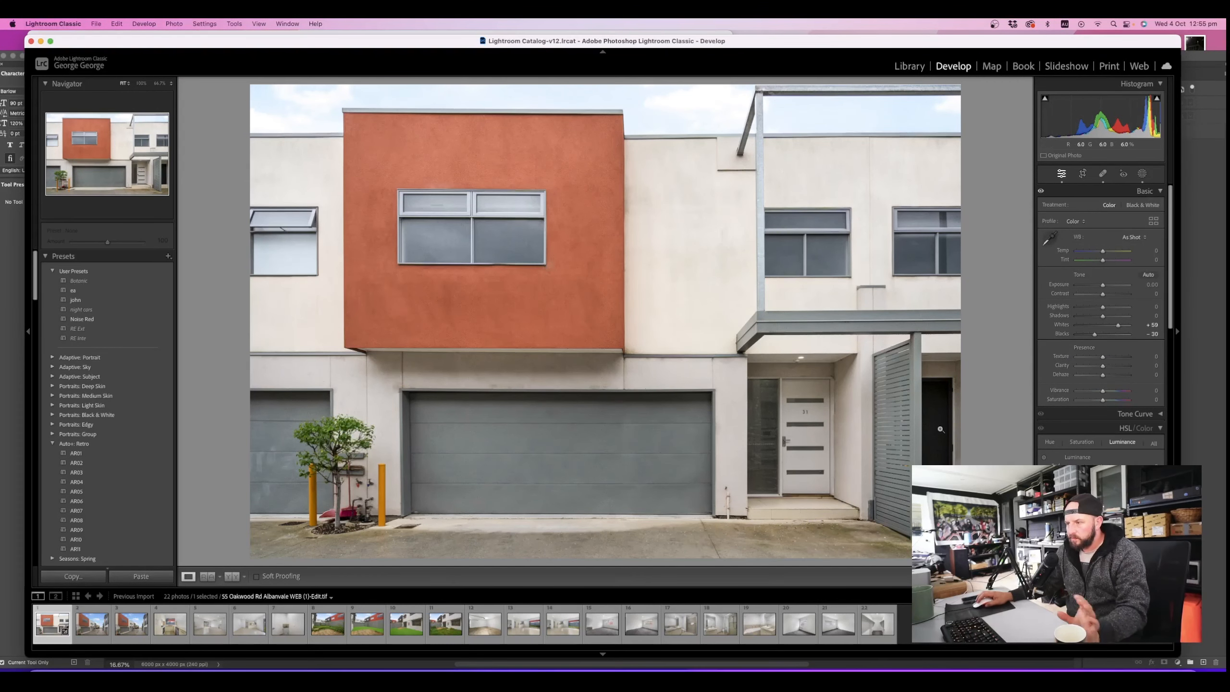
pyautogui.click(1104, 175)
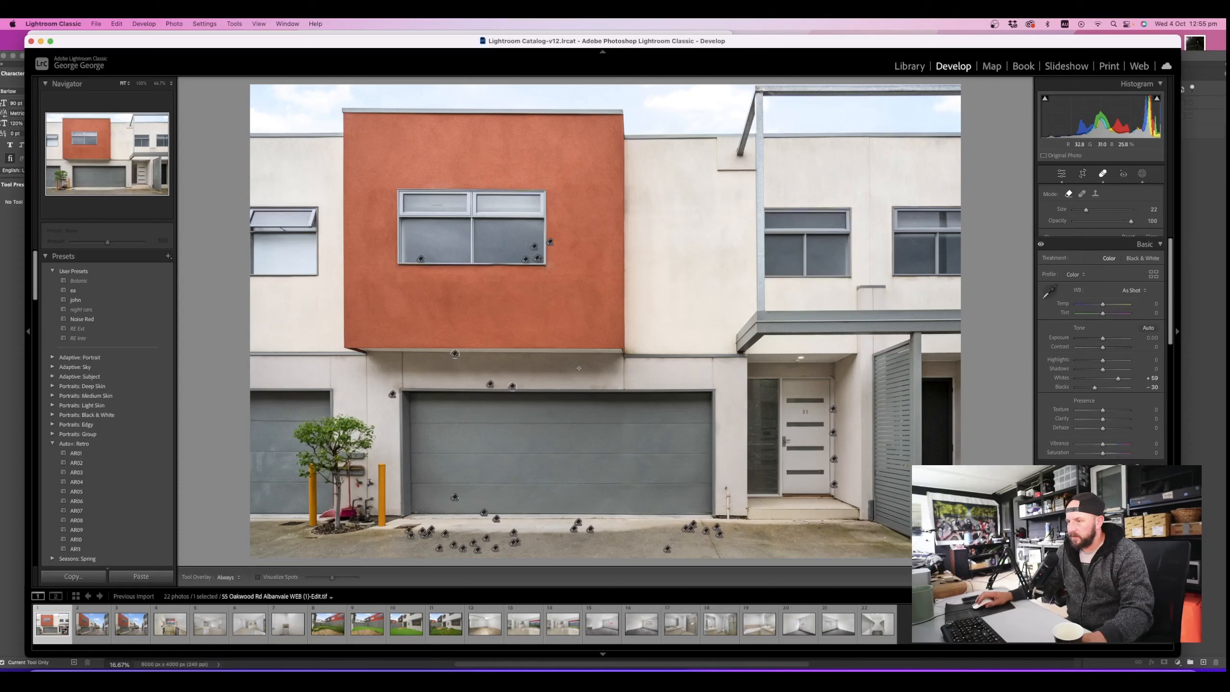
pyautogui.click(1105, 176)
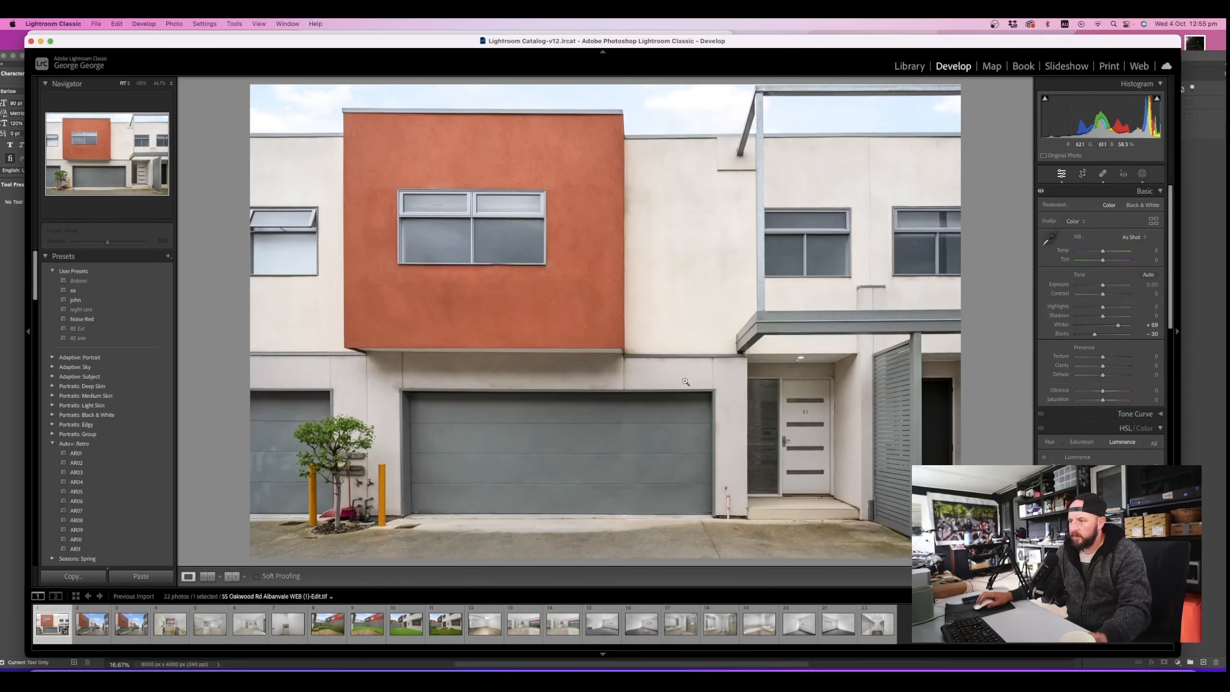
# Set the facade photo's Luminance noise reduction to about 78 and its Detail to about 59, judging the effect on the red wall's window
pyautogui.scroll(-10, 1098, 439)
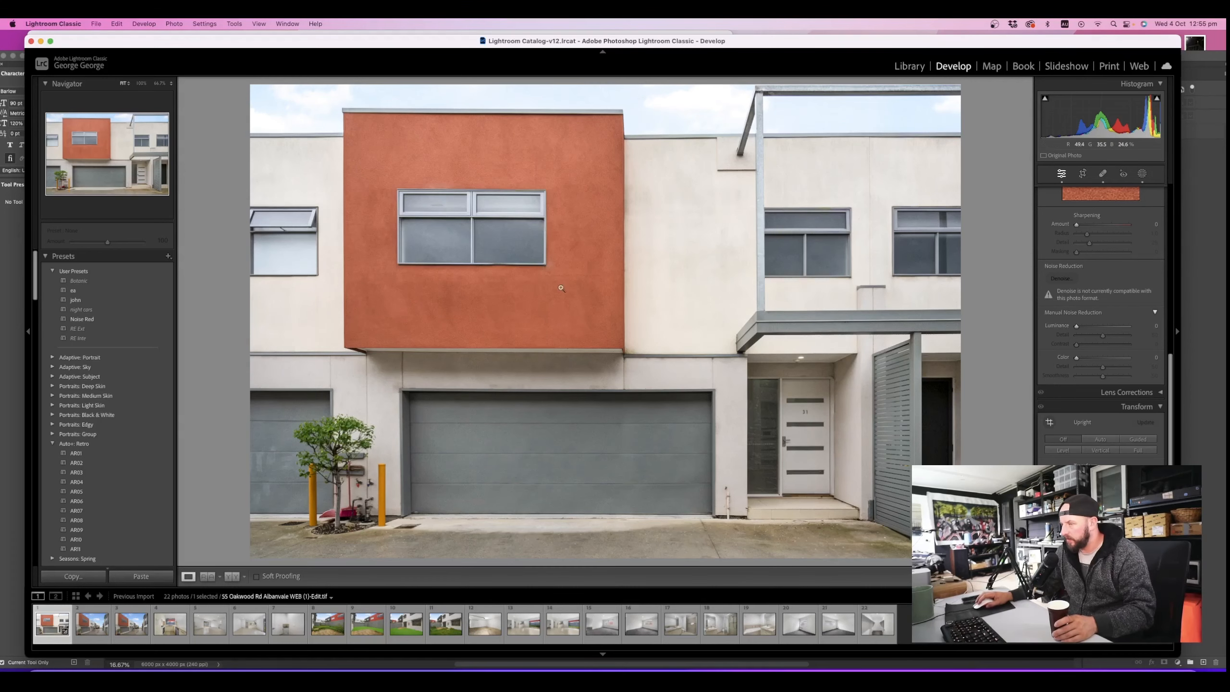
pyautogui.moveTo(557, 291); pyautogui.dragTo(575, 145)
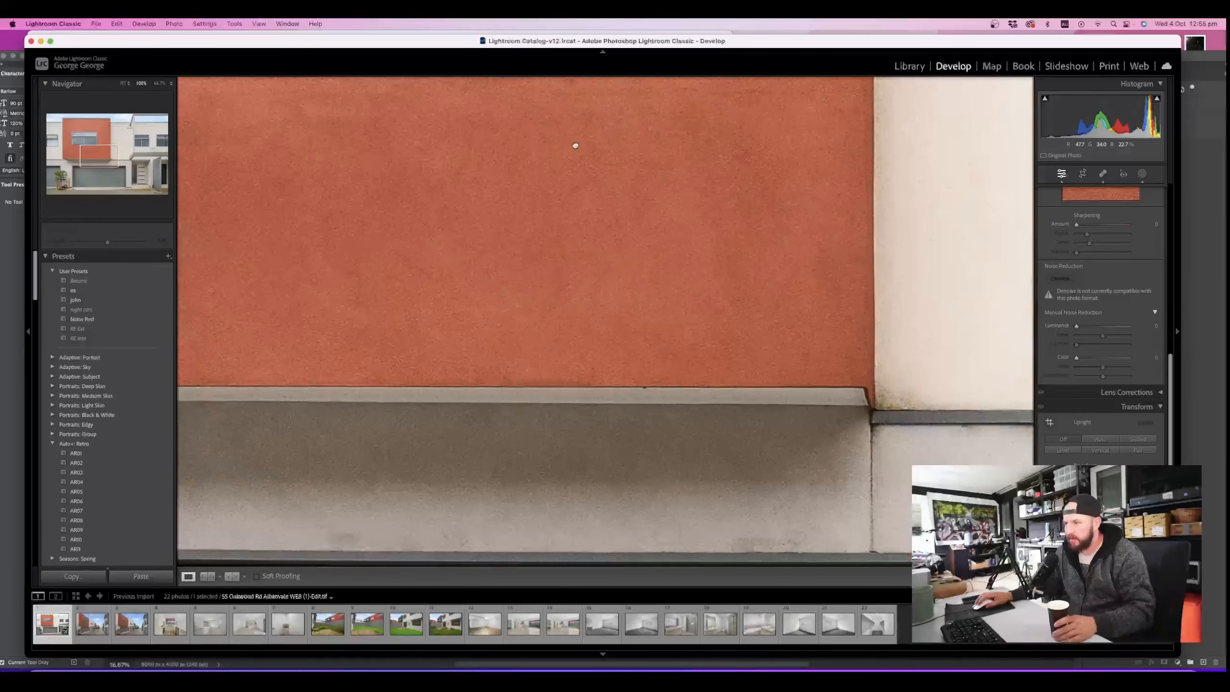
pyautogui.moveTo(647, 306); pyautogui.dragTo(673, 380)
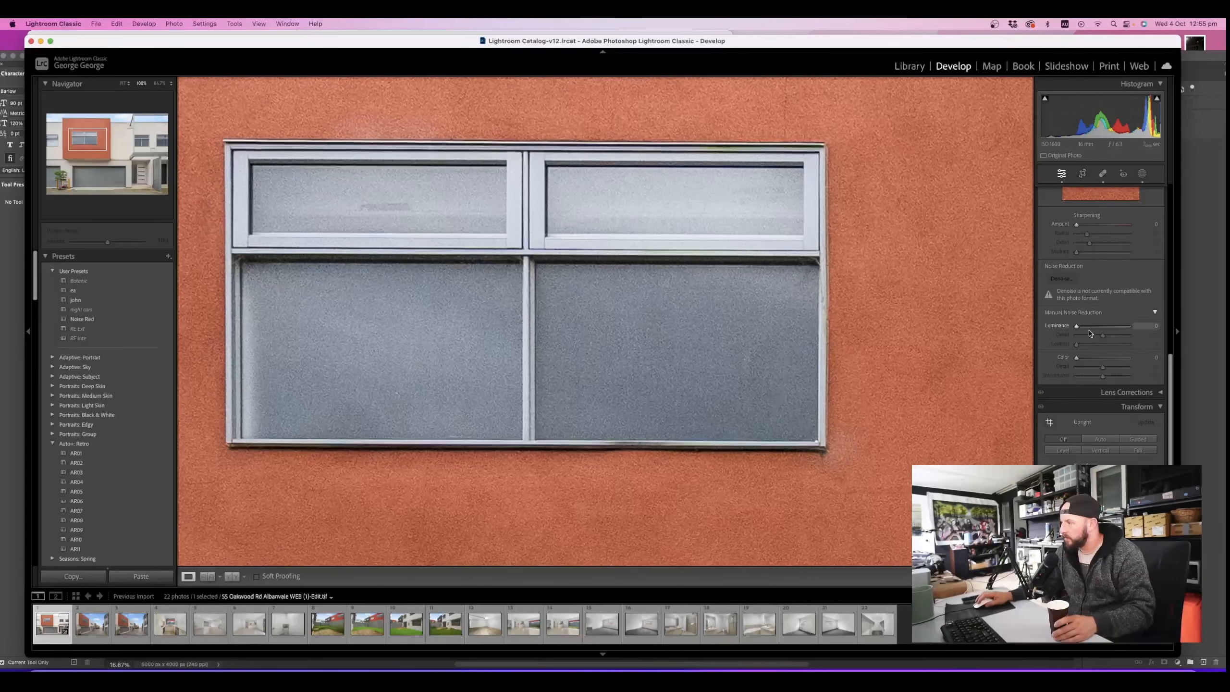
pyautogui.moveTo(1078, 329); pyautogui.dragTo(1093, 330)
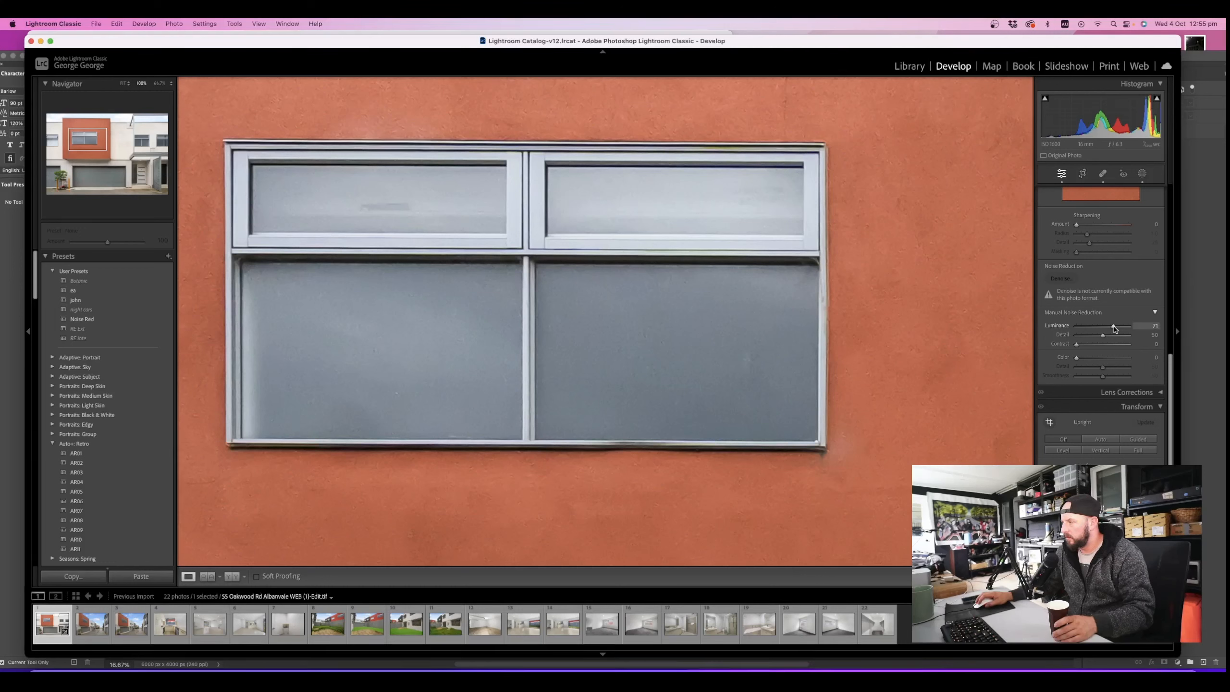
pyautogui.scroll(3, 1114, 329)
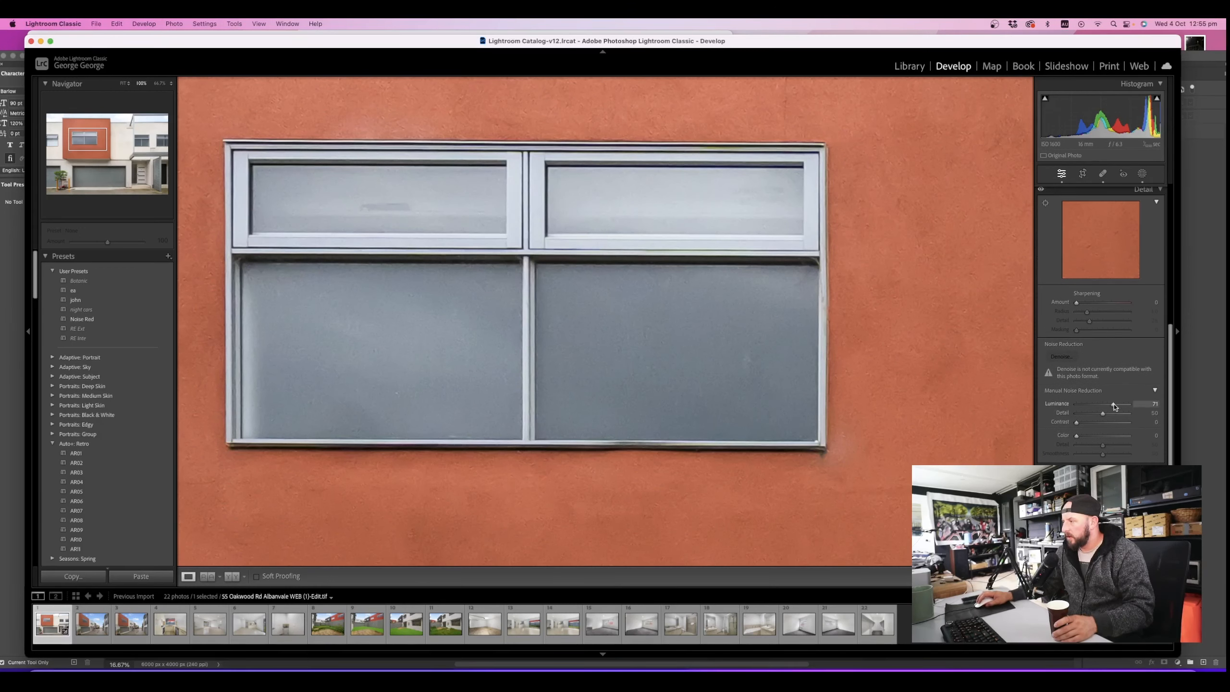
pyautogui.moveTo(1111, 417); pyautogui.dragTo(1108, 417)
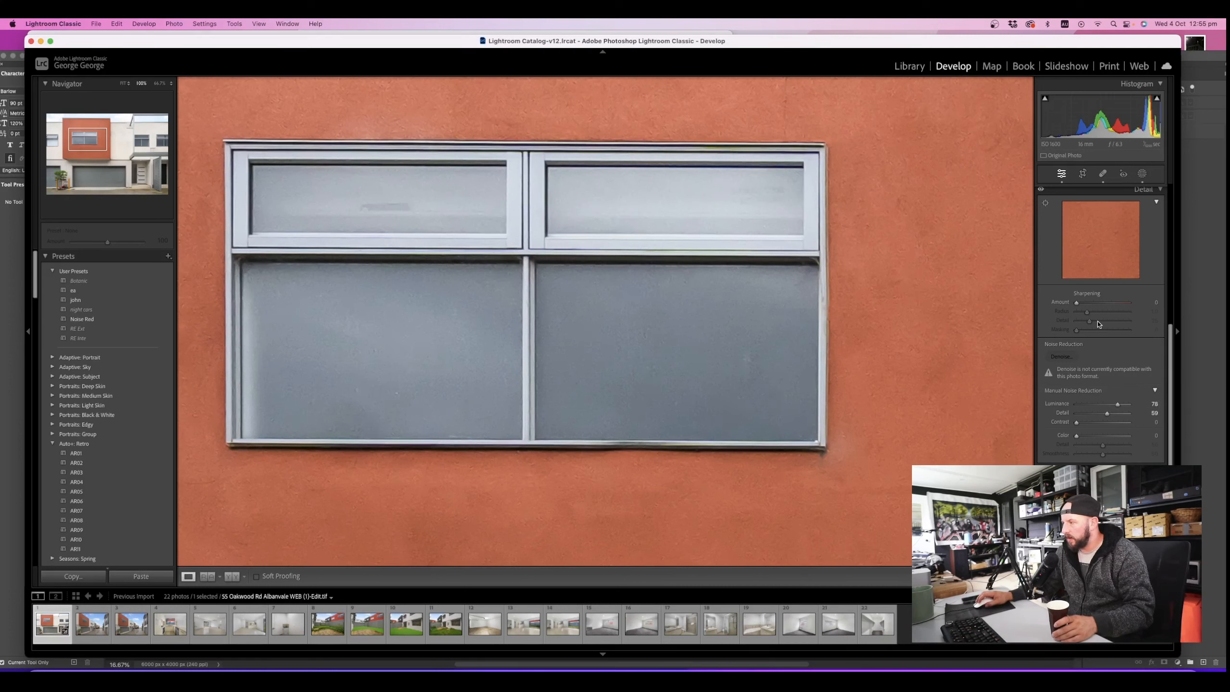
# Set the Sharpening Amount to 81 and Masking to about 76, and set Luminance noise reduction to about 39
pyautogui.moveTo(1077, 302); pyautogui.dragTo(1118, 334)
pyautogui.click(800, 320)
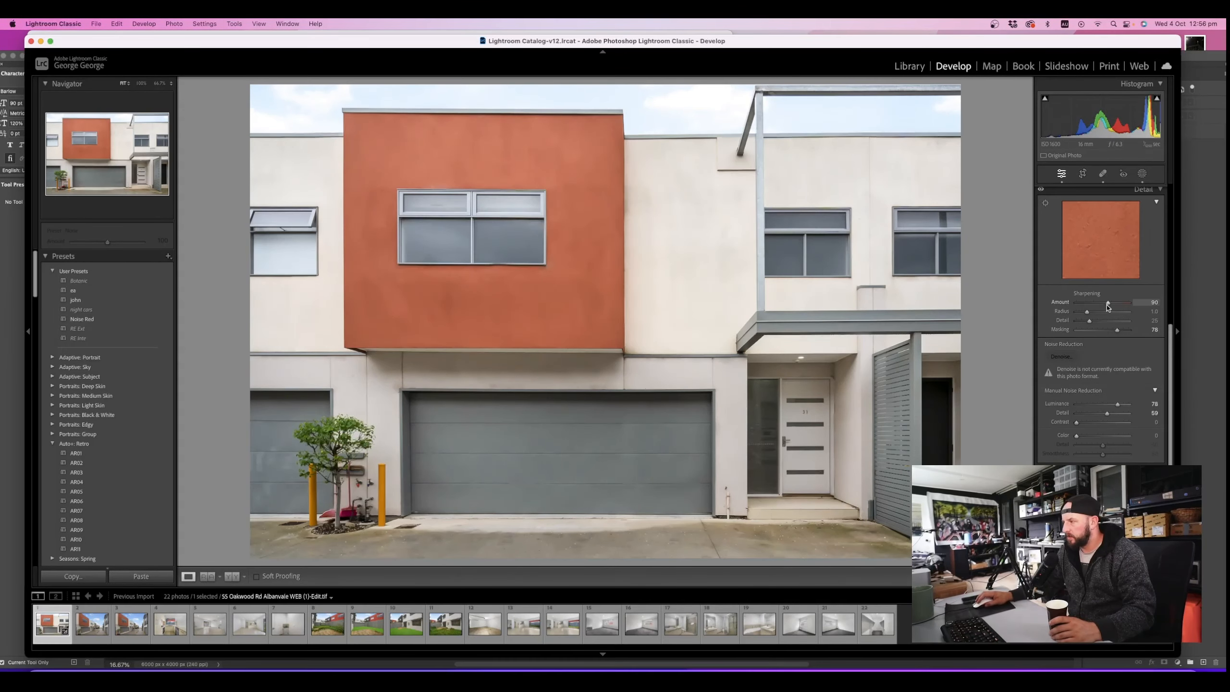
pyautogui.moveTo(1109, 303); pyautogui.dragTo(1105, 303)
pyautogui.moveTo(1118, 404); pyautogui.dragTo(1105, 405)
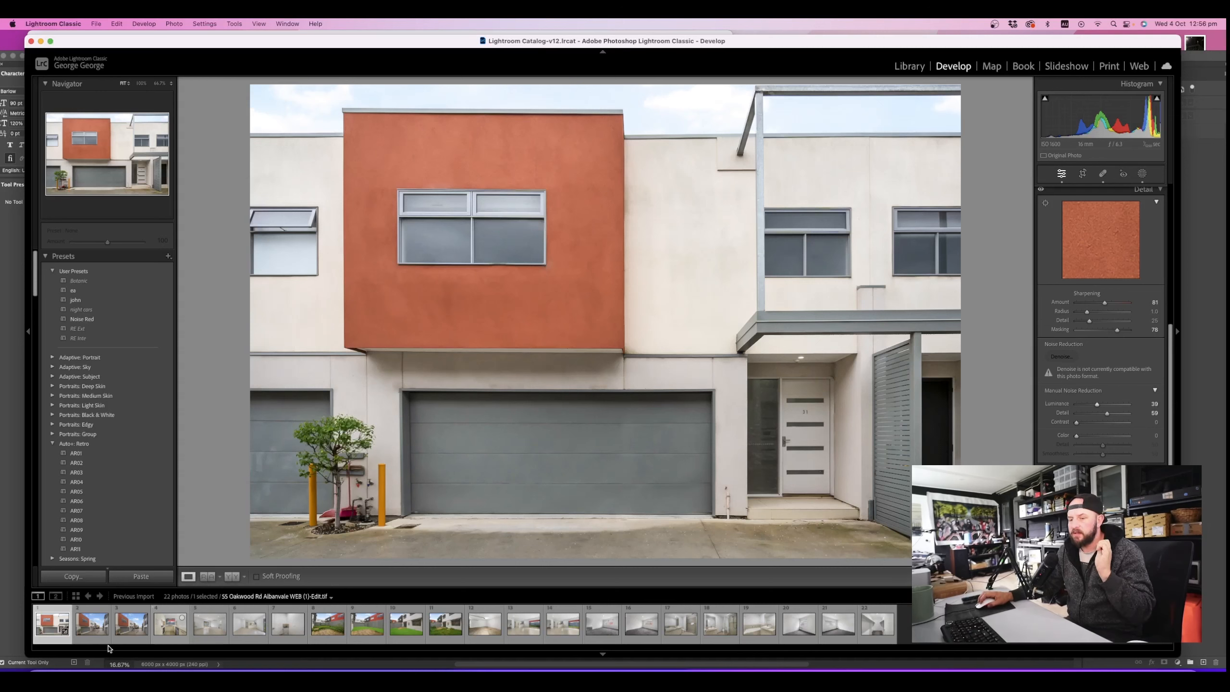
# Compare the facade photo before and after editing side by side, examining the garage door, driveway and walls up close
pyautogui.click(232, 576)
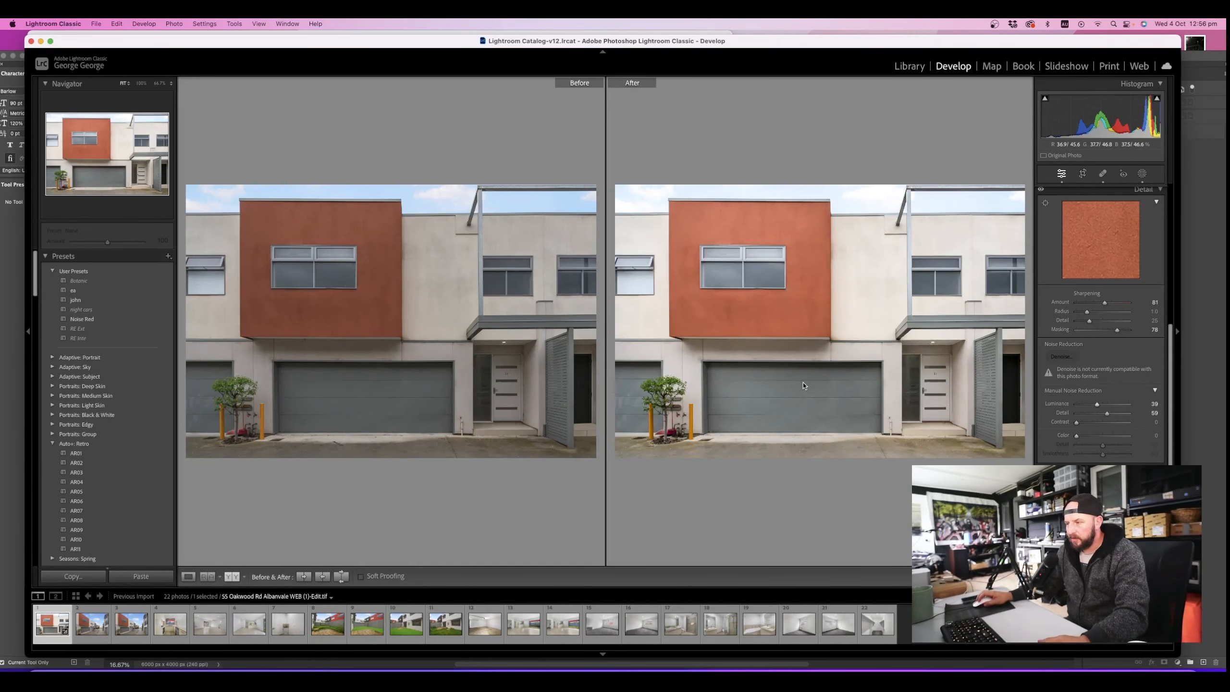
pyautogui.click(428, 433)
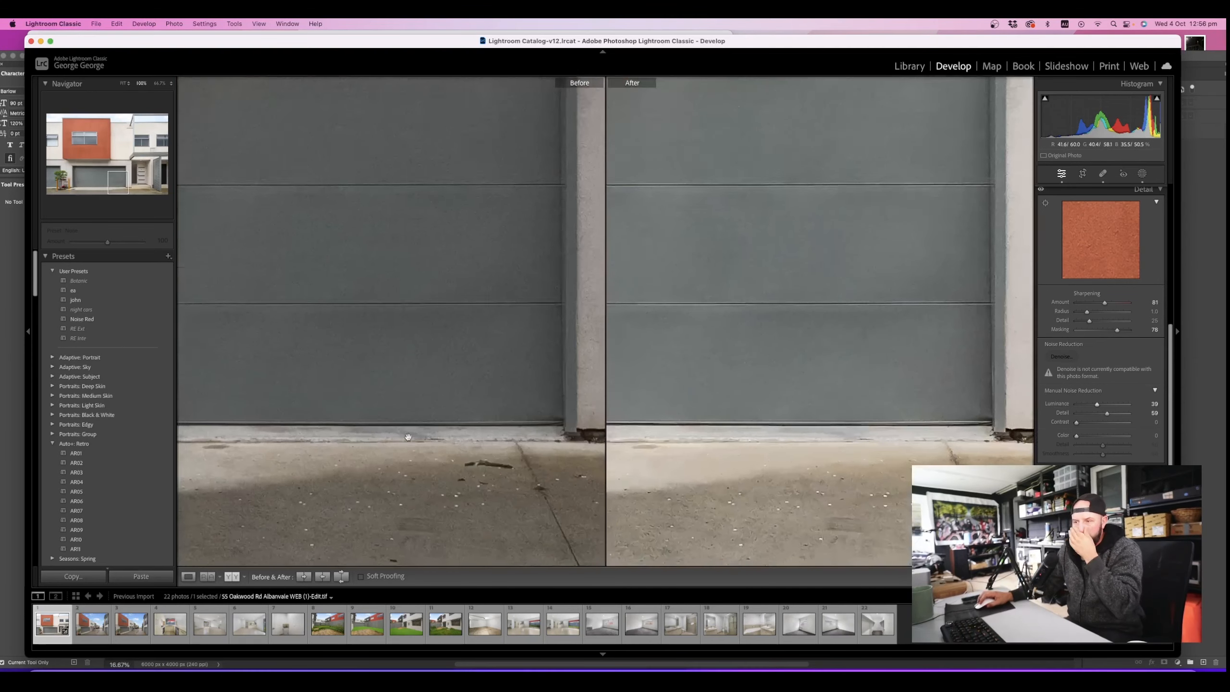
pyautogui.moveTo(406, 437); pyautogui.dragTo(575, 393)
pyautogui.moveTo(336, 402); pyautogui.dragTo(676, 429)
pyautogui.moveTo(185, 398); pyautogui.dragTo(270, 426)
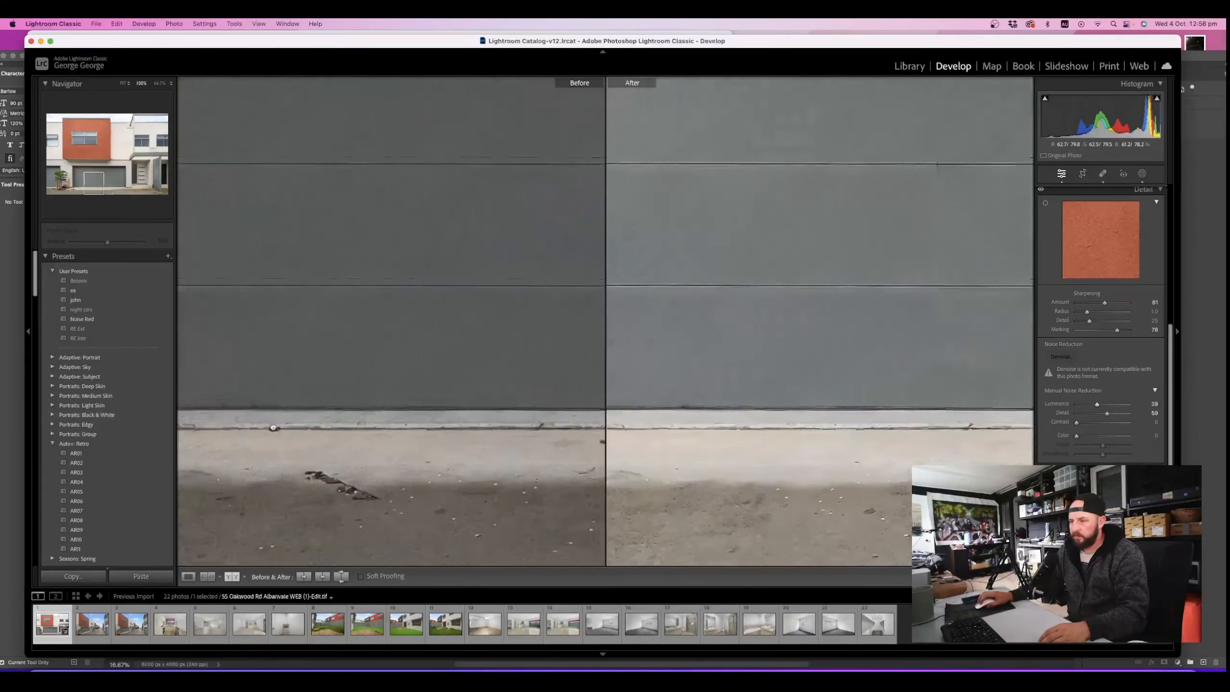
pyautogui.moveTo(431, 409); pyautogui.dragTo(473, 560)
pyautogui.moveTo(309, 87); pyautogui.dragTo(552, 509)
pyautogui.moveTo(402, 459); pyautogui.dragTo(581, 458)
pyautogui.click(409, 352)
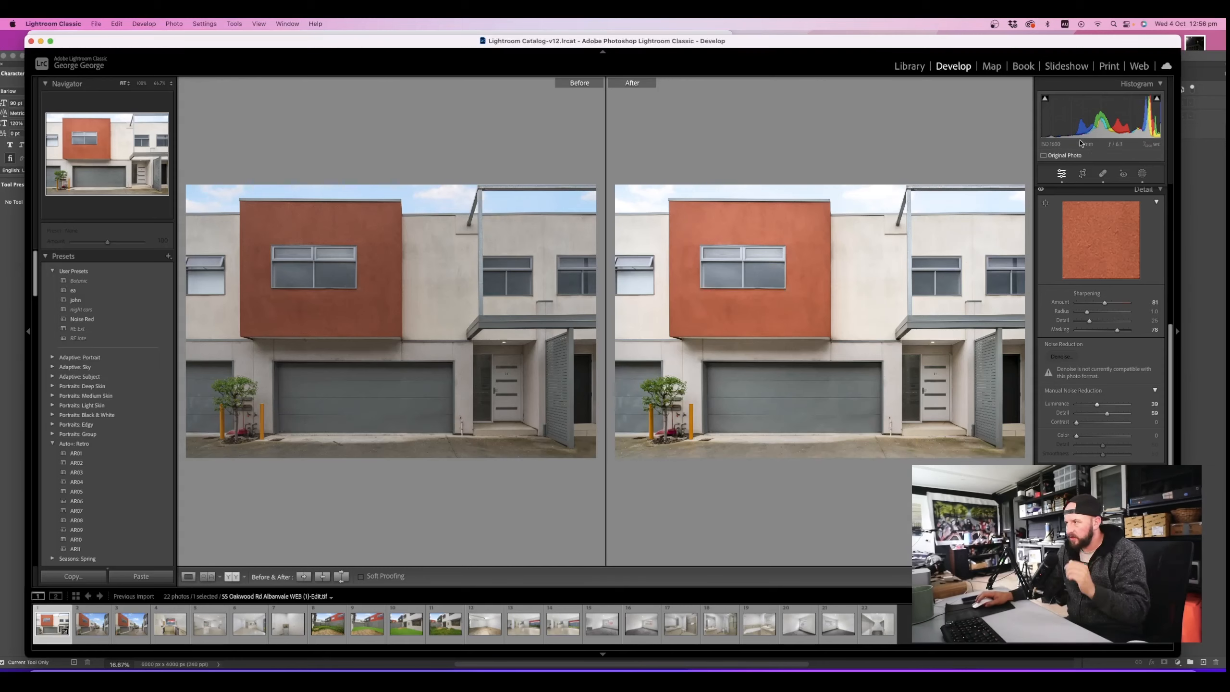
pyautogui.press('y')
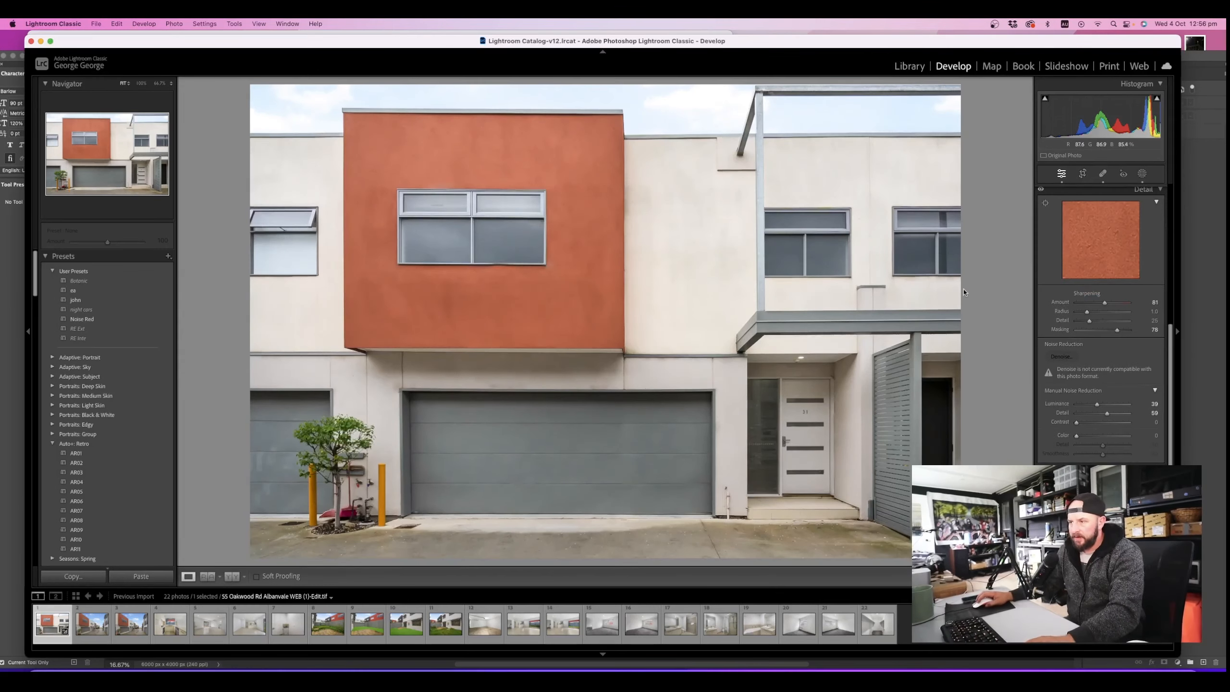
# Remove the discoloured patch on the red wall below the window with a large brush, and close the Remove tool
pyautogui.press('q')
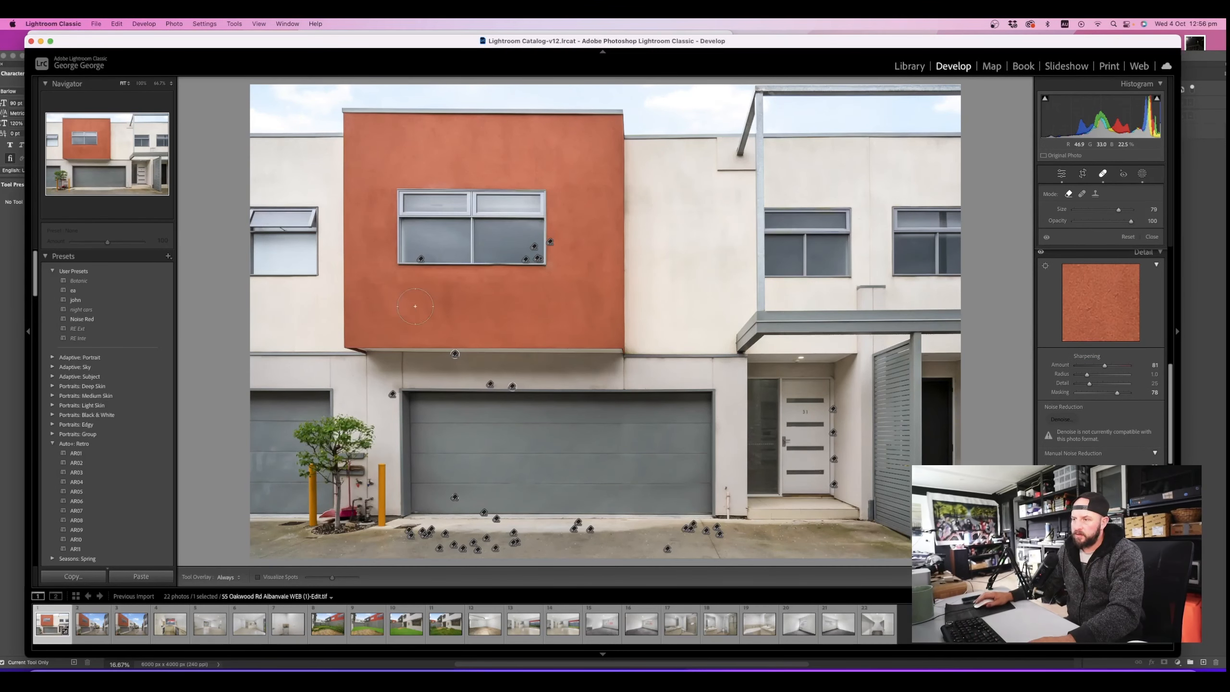
pyautogui.click(440, 307)
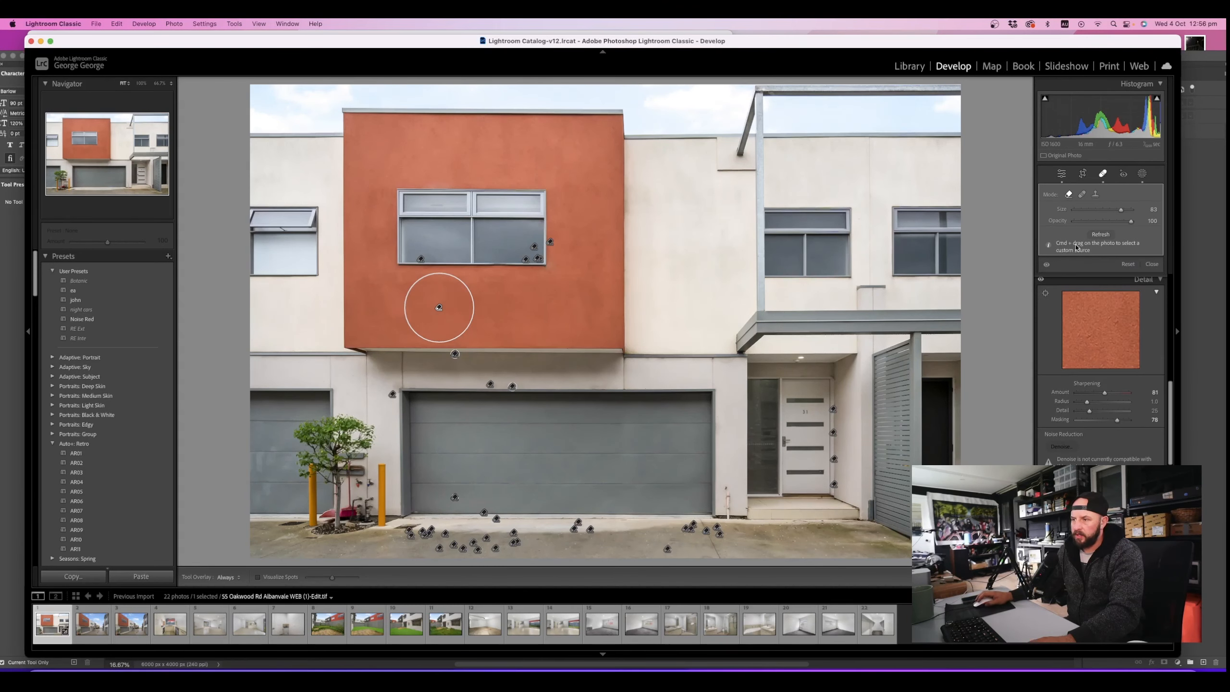
pyautogui.click(1103, 173)
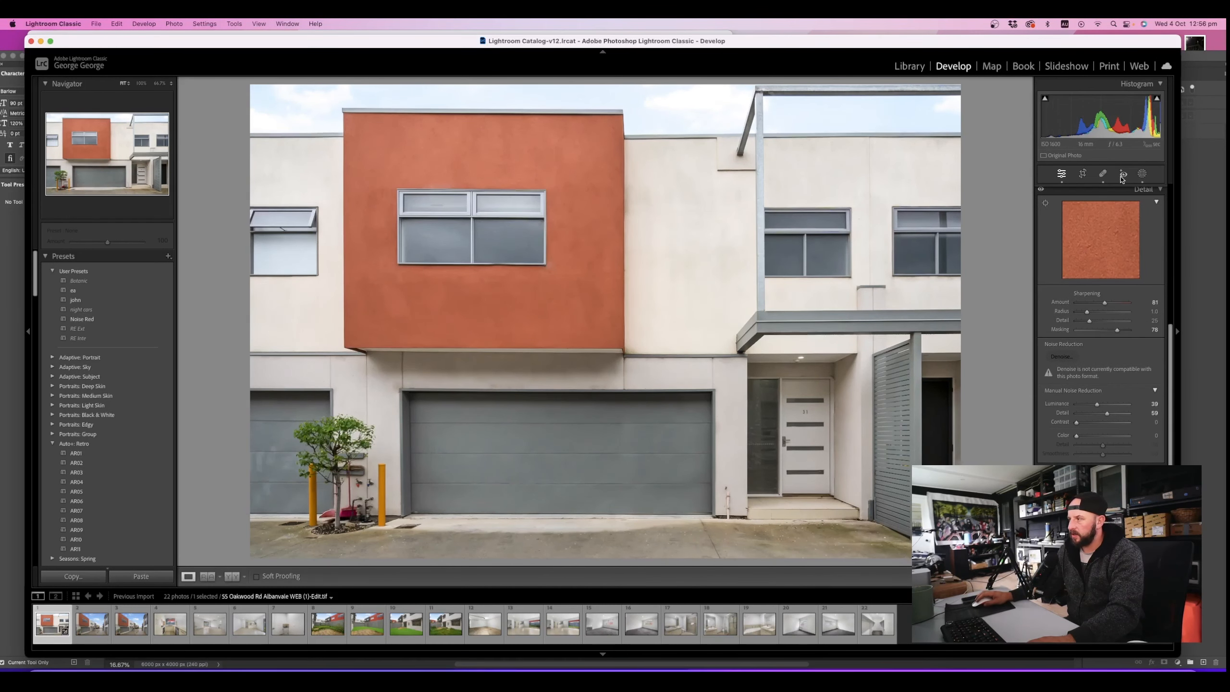
pyautogui.press('q')
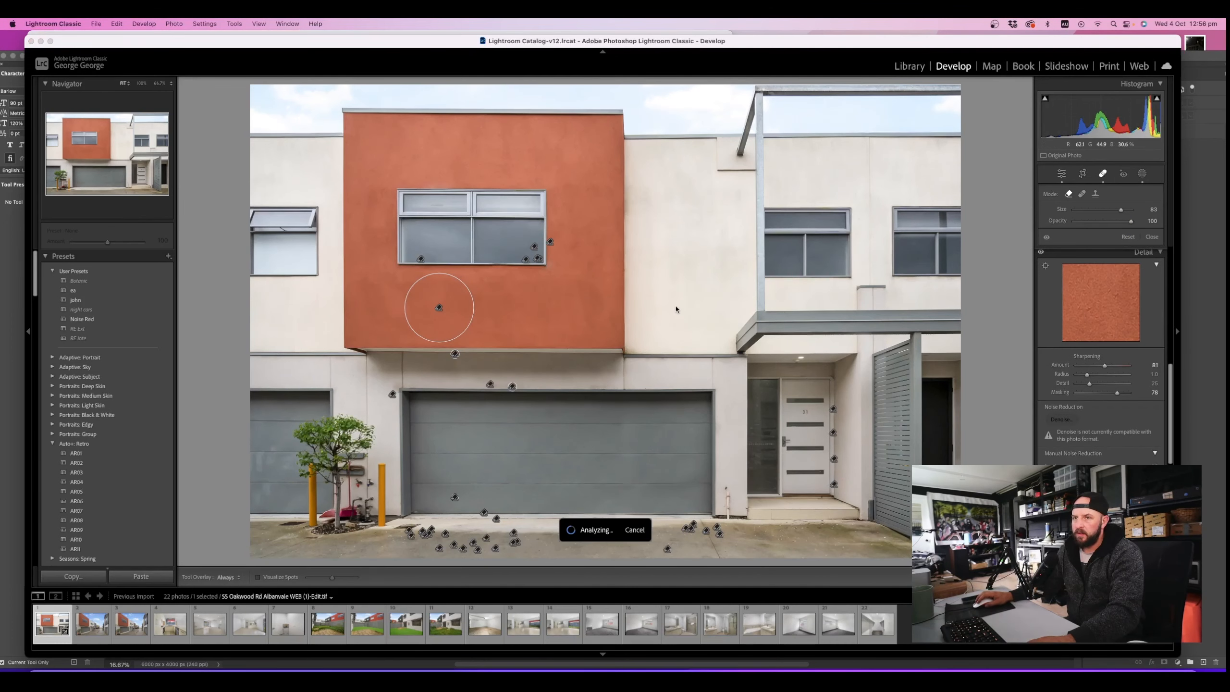
pyautogui.press('q')
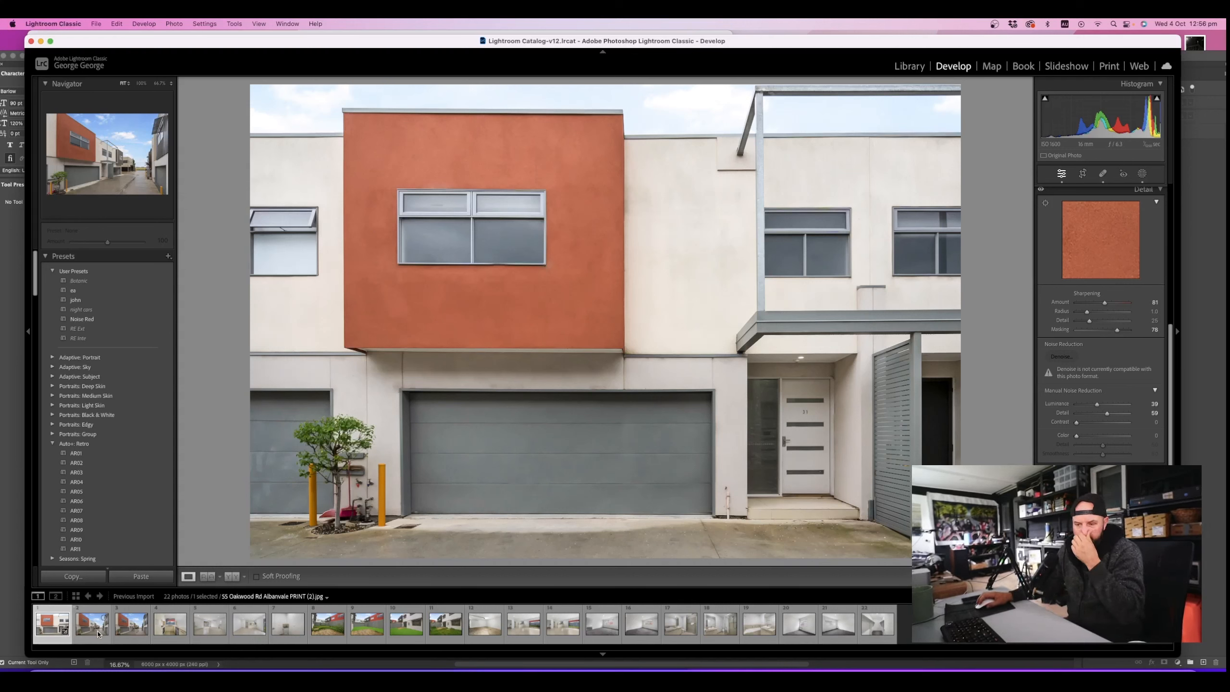
# Brighten the red wall, pale wall and garage door of the driveway photo with a brush mask at Exposure about 0.72, and close masking
pyautogui.click(99, 633)
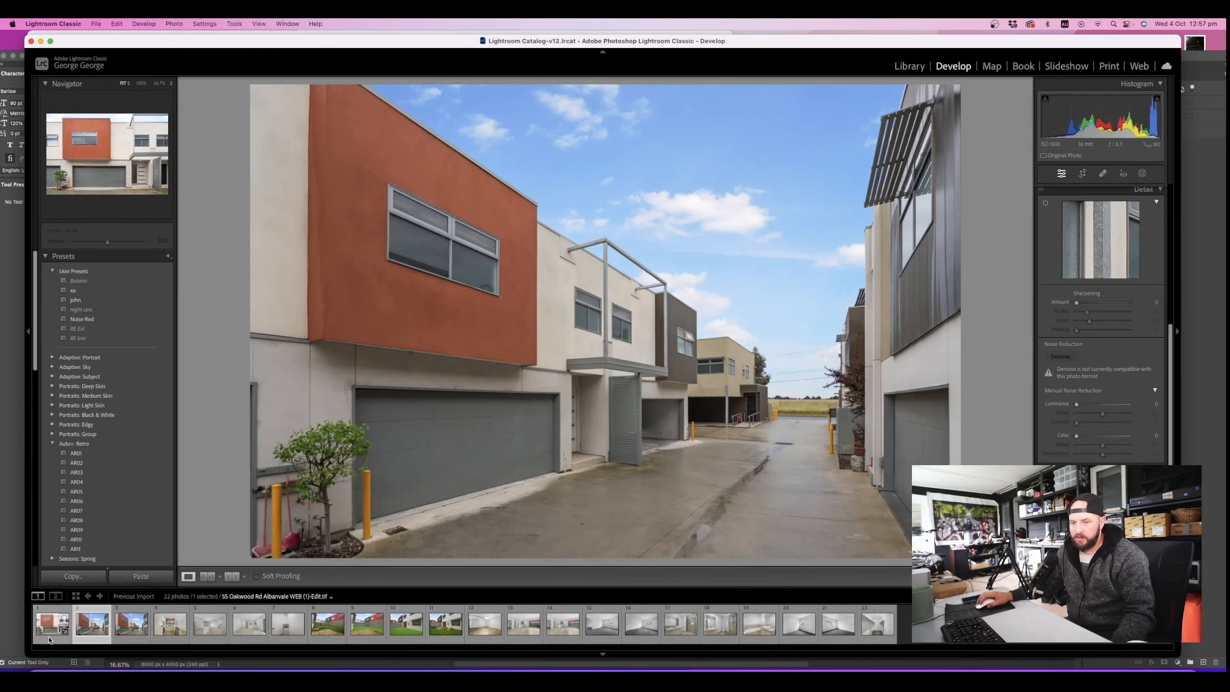
pyautogui.click(48, 640)
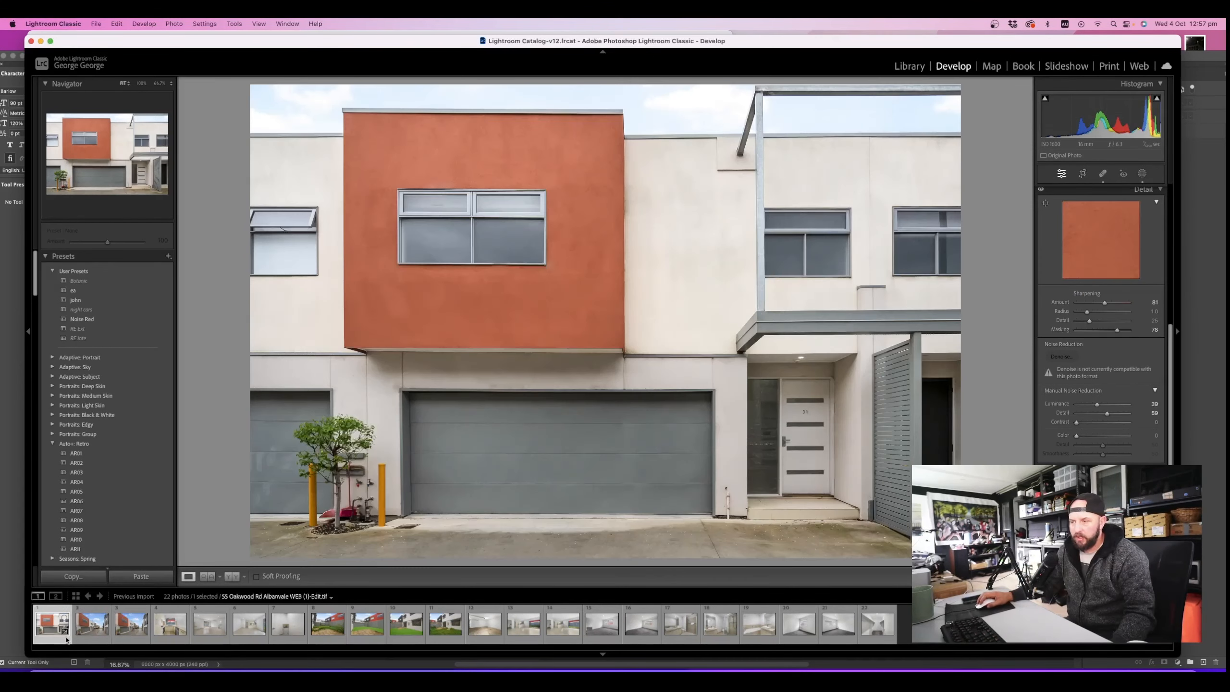
pyautogui.click(89, 640)
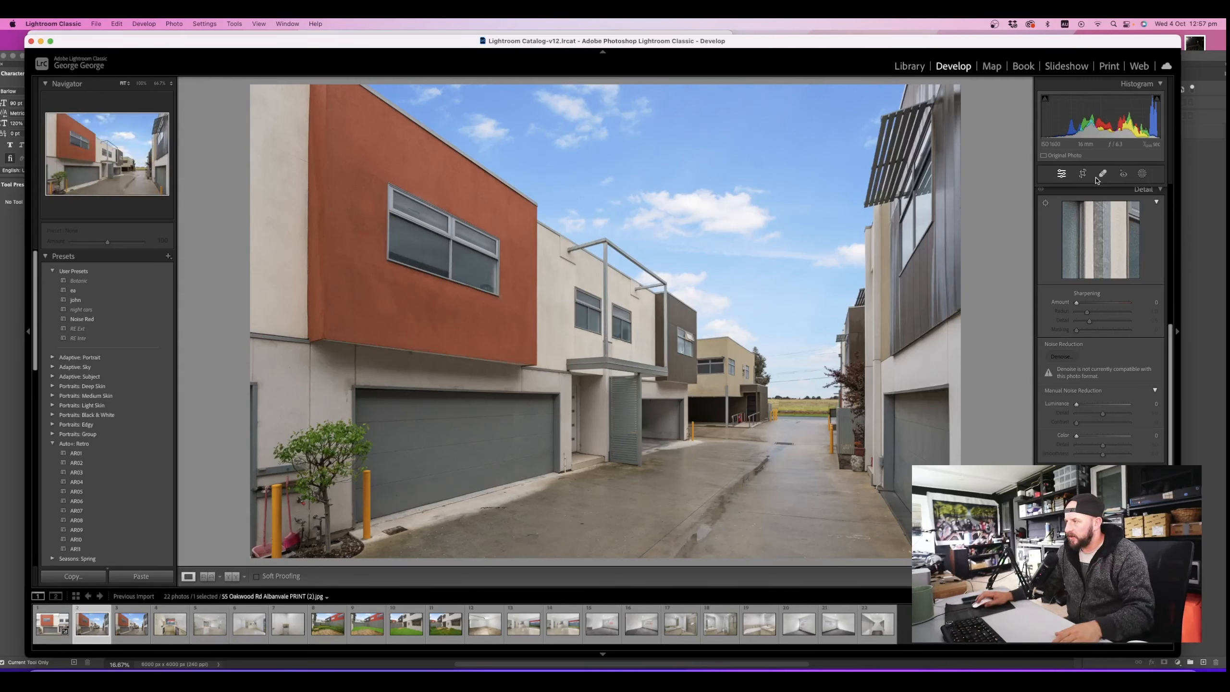
pyautogui.scroll(10, 1071, 263)
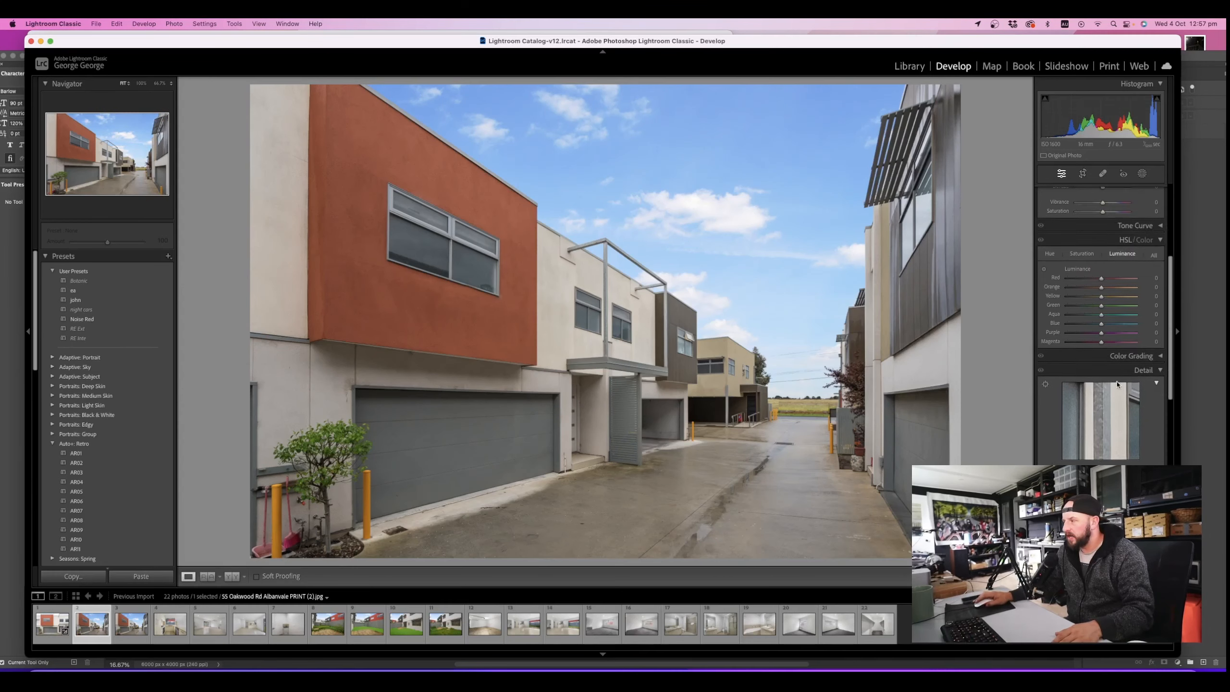
pyautogui.click(1144, 173)
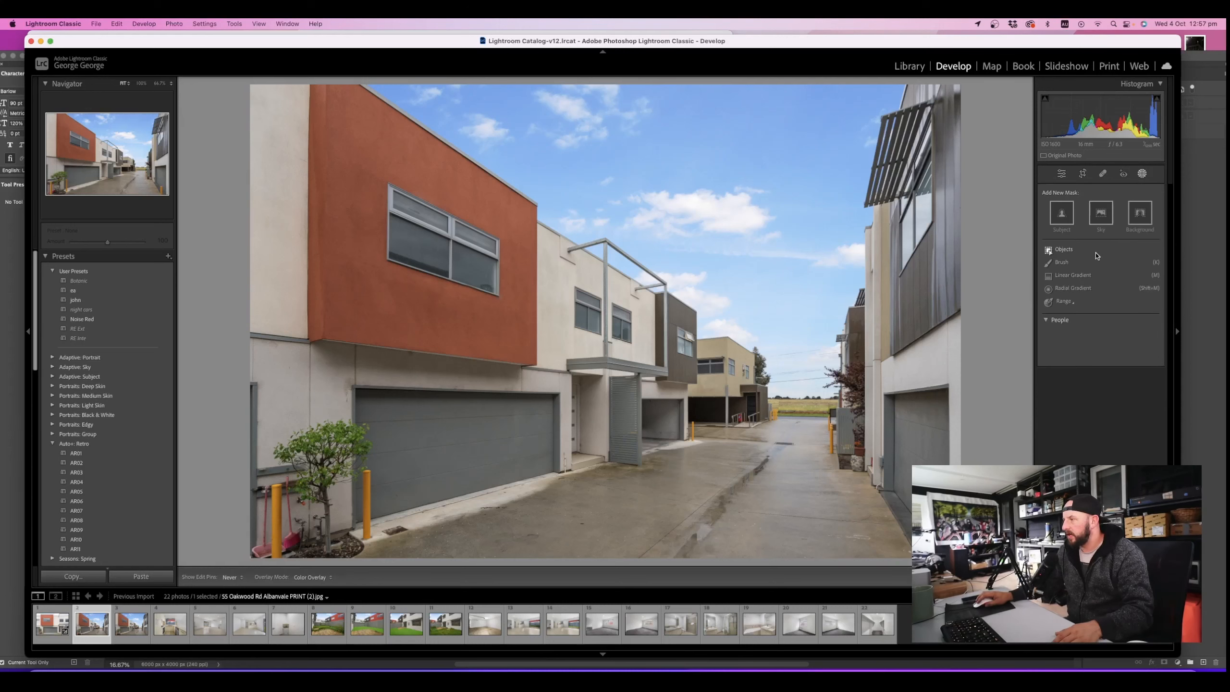
pyautogui.click(1065, 264)
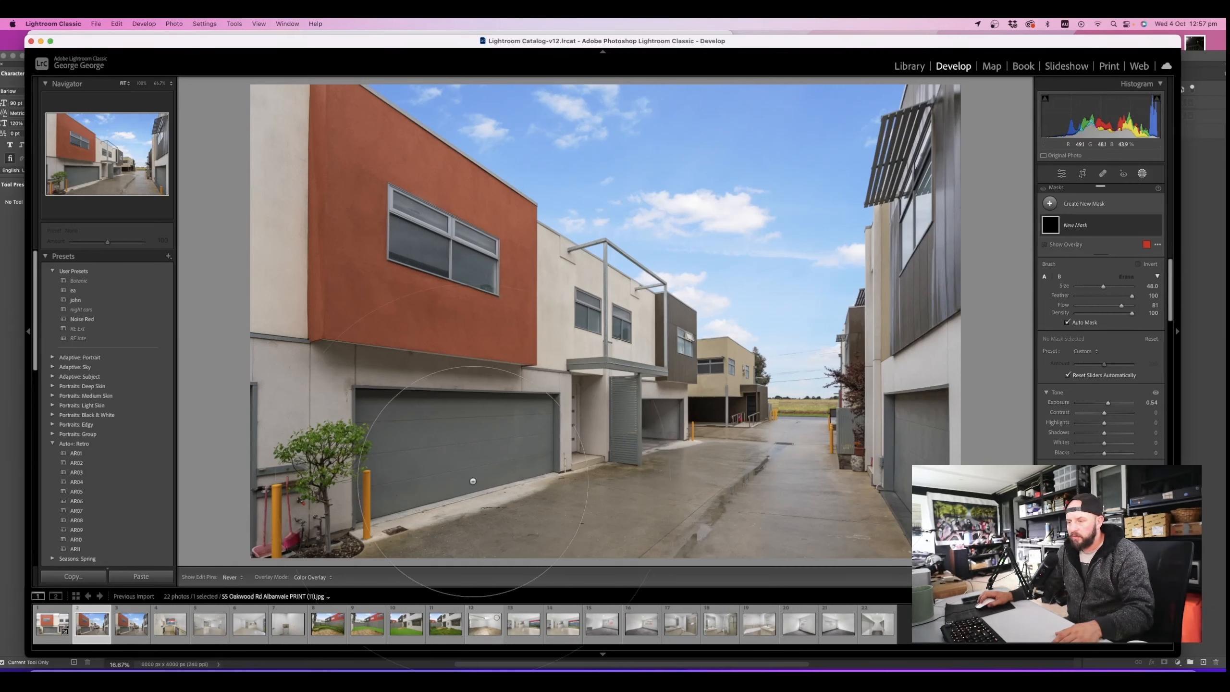
pyautogui.moveTo(368, 293)
pyautogui.mouseDown()
pyautogui.moveTo(370, 173)
pyautogui.moveTo(483, 224)
pyautogui.moveTo(507, 279)
pyautogui.mouseUp()
pyautogui.moveTo(436, 208); pyautogui.dragTo(359, 309)
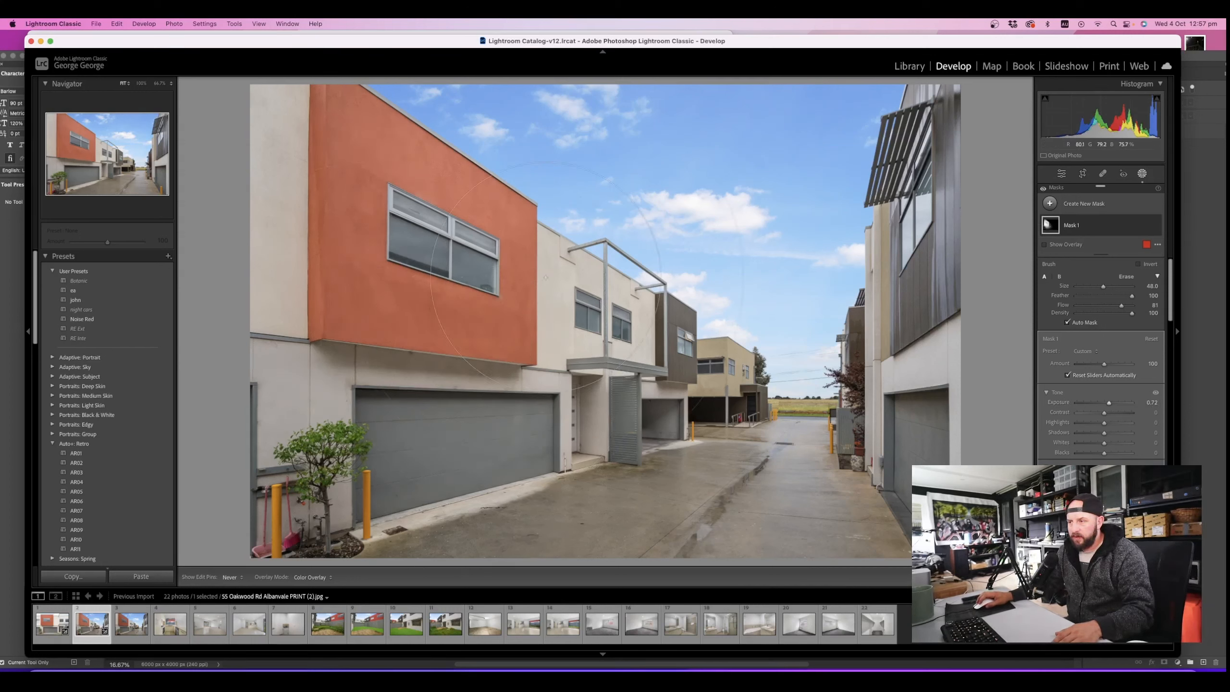
pyautogui.moveTo(346, 256); pyautogui.dragTo(337, 386)
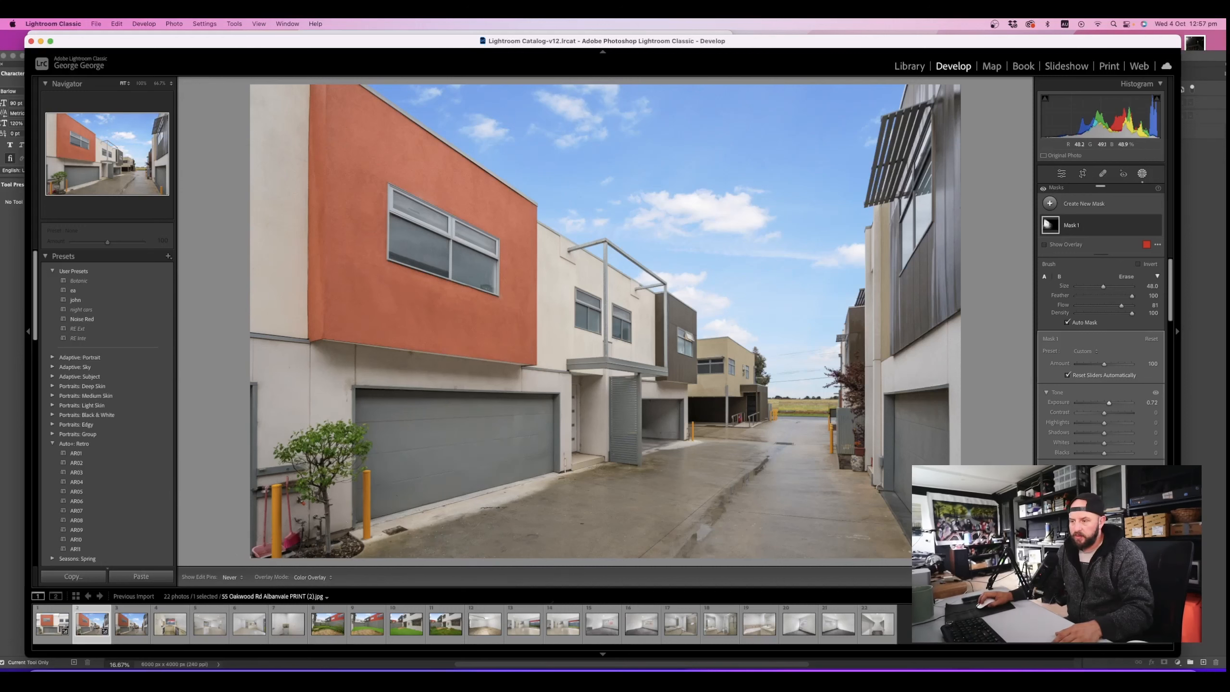
pyautogui.moveTo(472, 453); pyautogui.dragTo(494, 489)
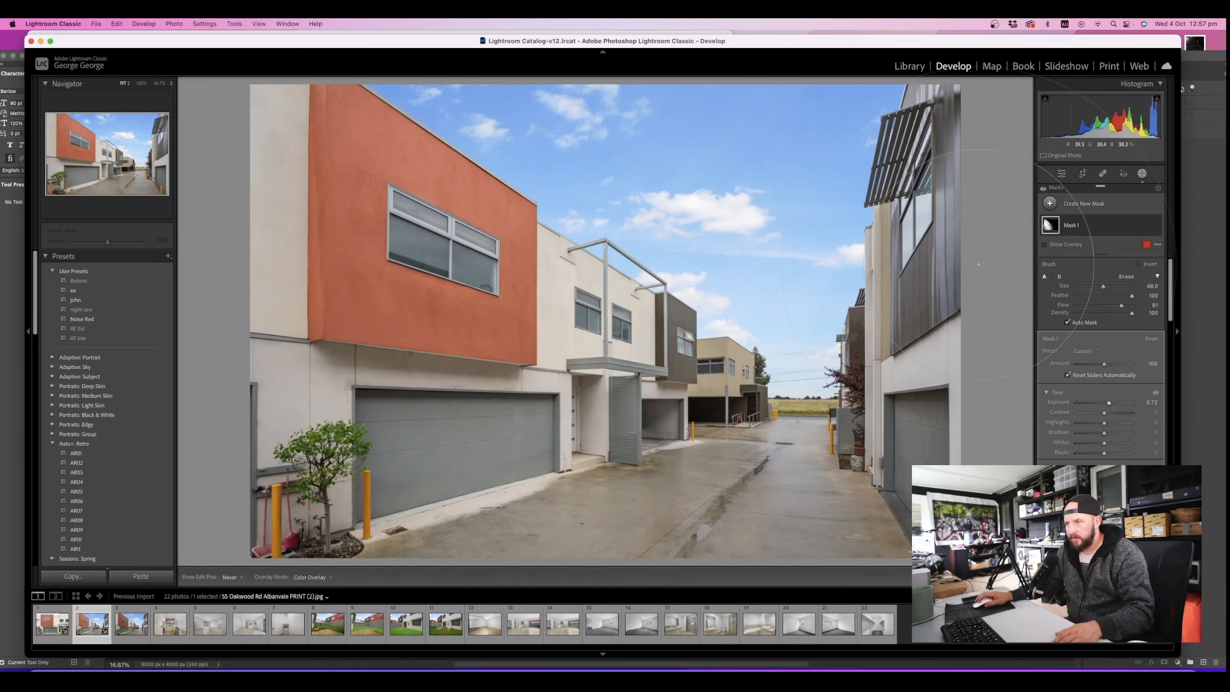
pyautogui.click(1062, 173)
# Remove the line of dark debris on the concrete in front of the garage door using the Remove tool at brush size about 30
pyautogui.click(501, 488)
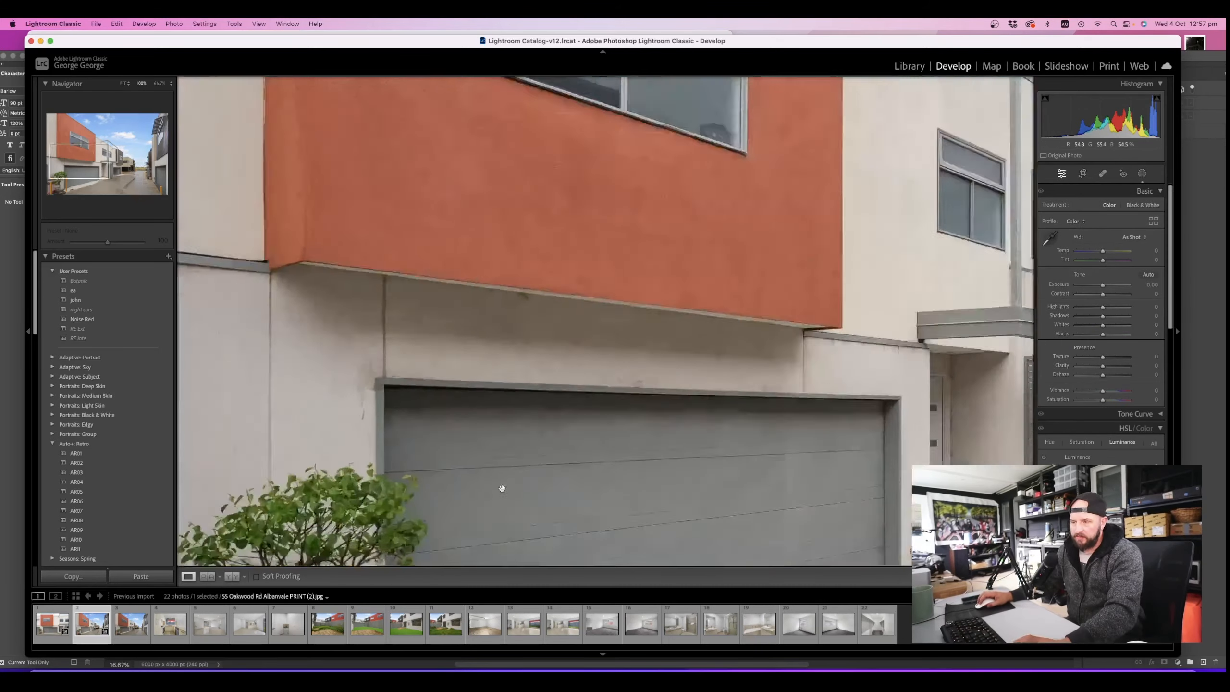
pyautogui.moveTo(502, 489); pyautogui.dragTo(618, 525)
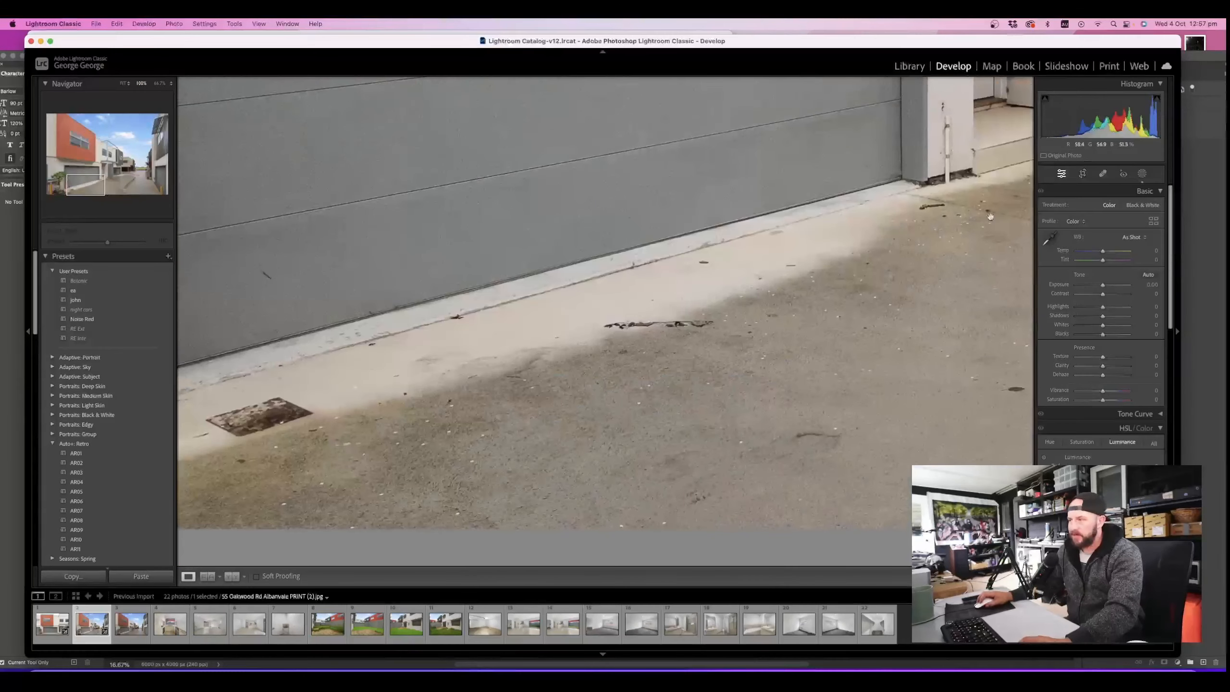
pyautogui.click(1103, 174)
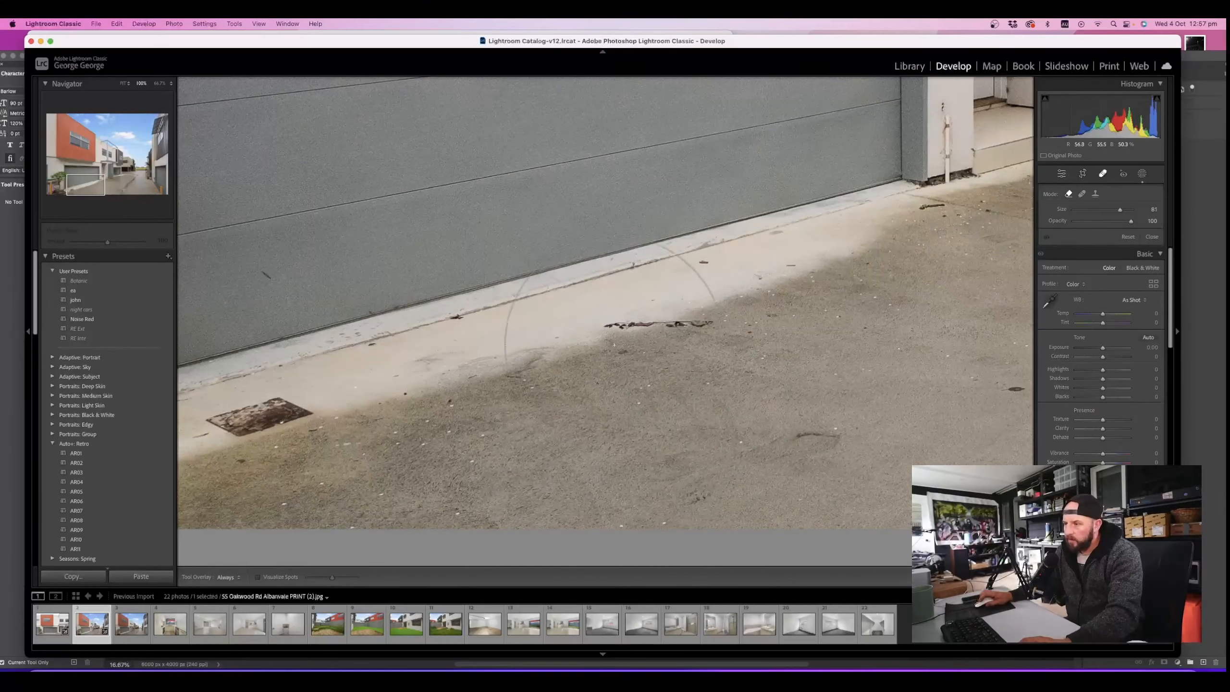
pyautogui.scroll(-1, 609, 333)
pyautogui.scroll(-1, 613, 333)
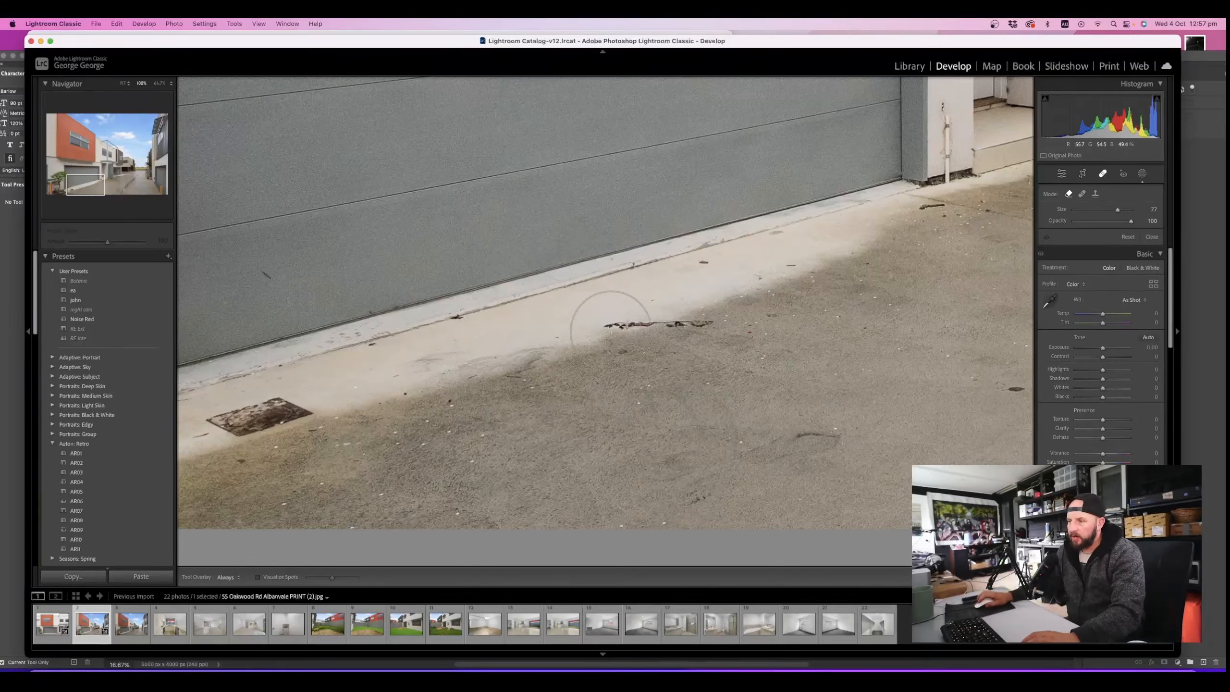
pyautogui.scroll(-13, 614, 330)
pyautogui.moveTo(605, 326); pyautogui.dragTo(712, 324)
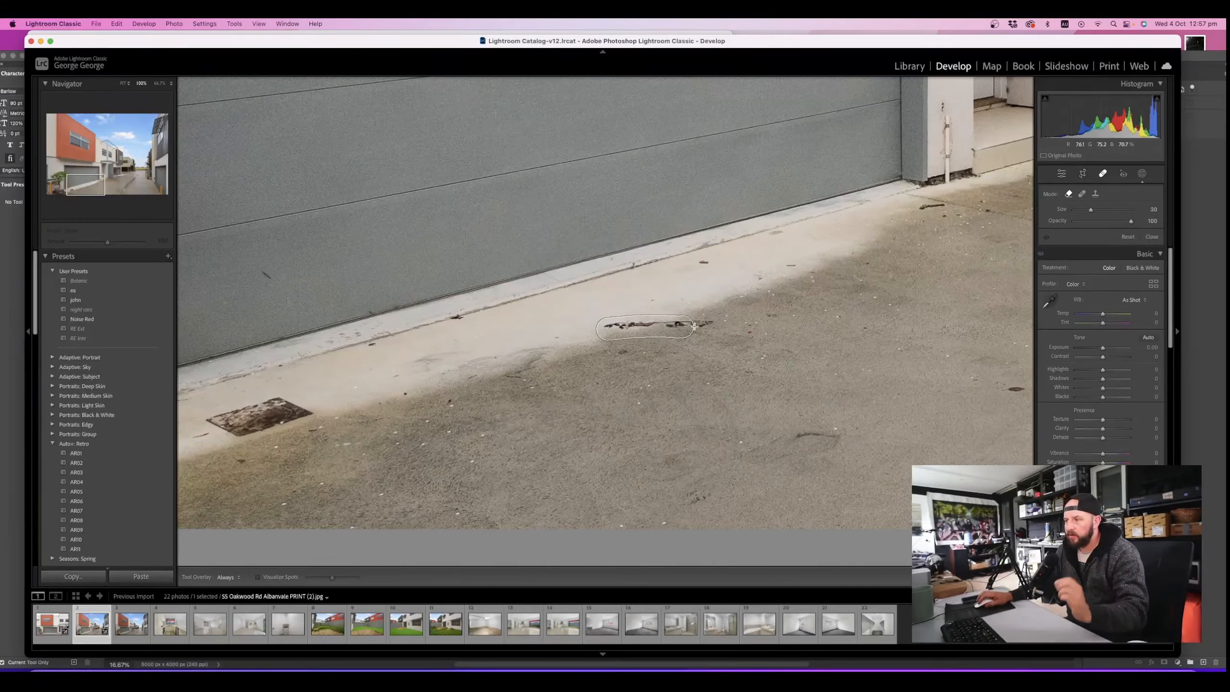
# Remove the spots along the pale concrete strip and around the drain cover, plus the scratch on the garage door
pyautogui.click(562, 338)
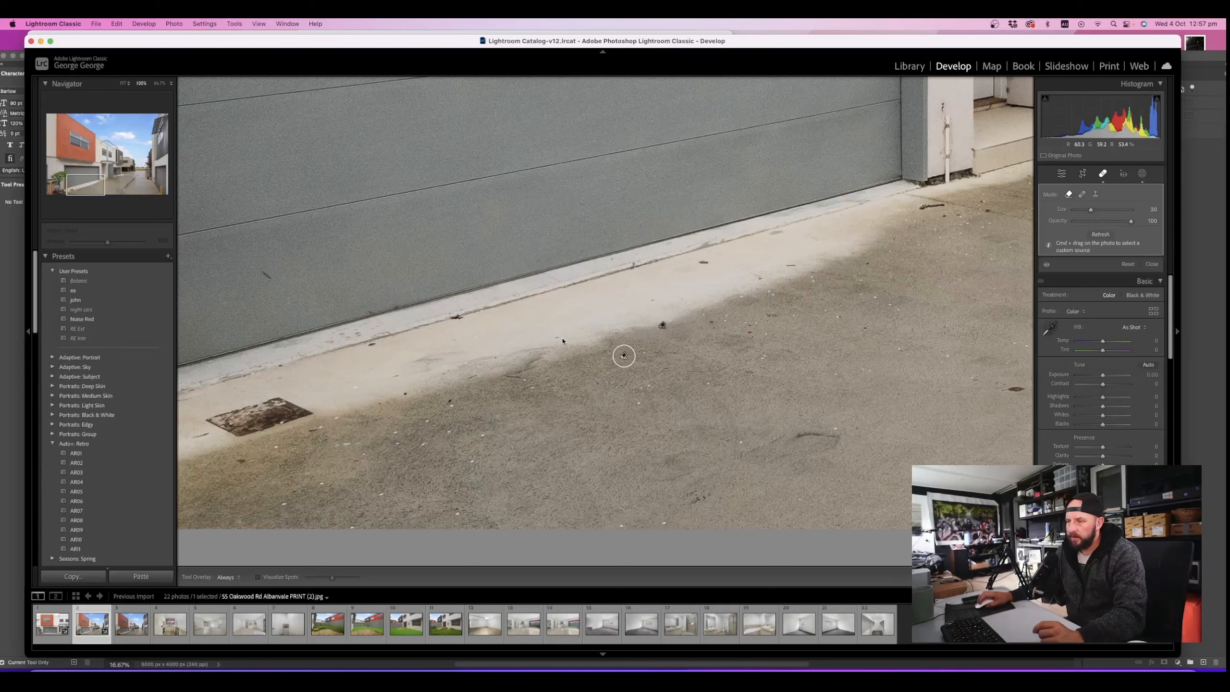
pyautogui.click(624, 356)
pyautogui.moveTo(540, 357); pyautogui.dragTo(506, 384)
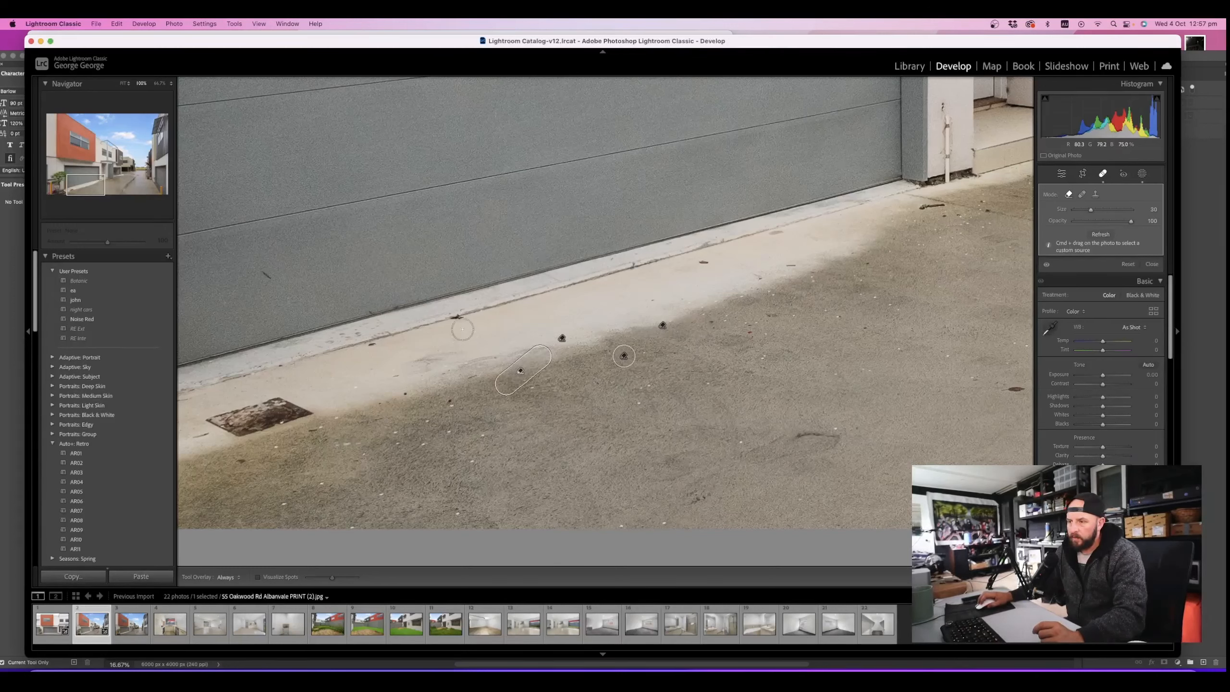
pyautogui.click(376, 347)
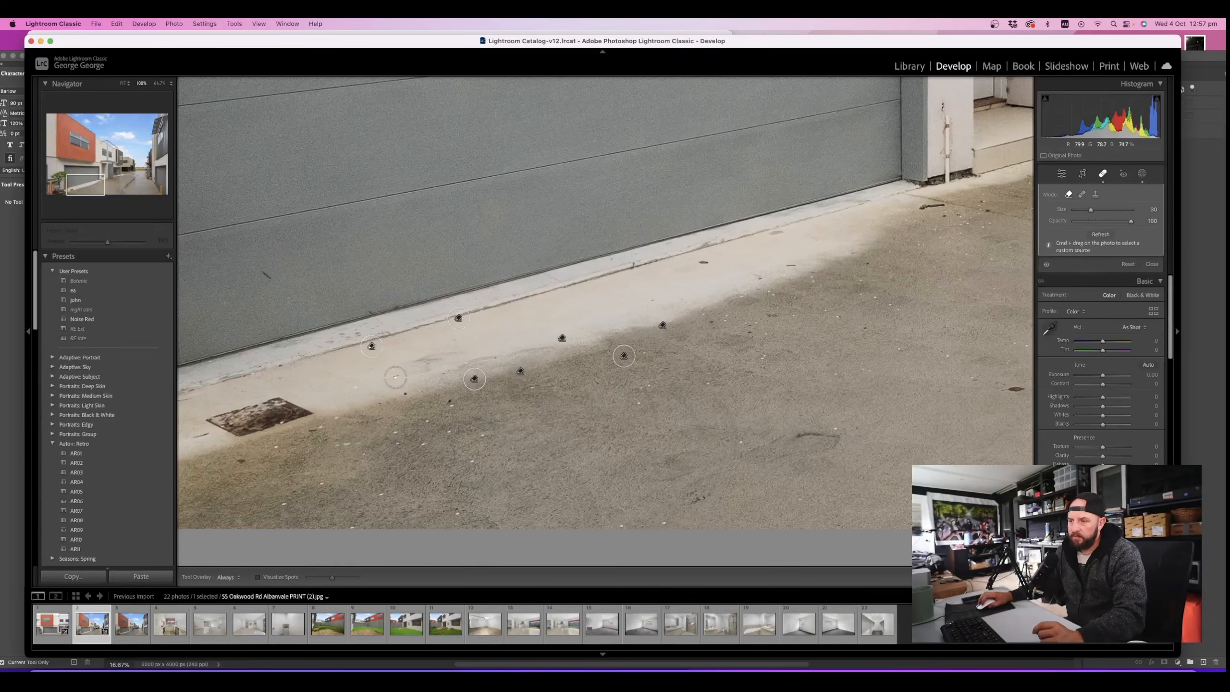
pyautogui.click(265, 277)
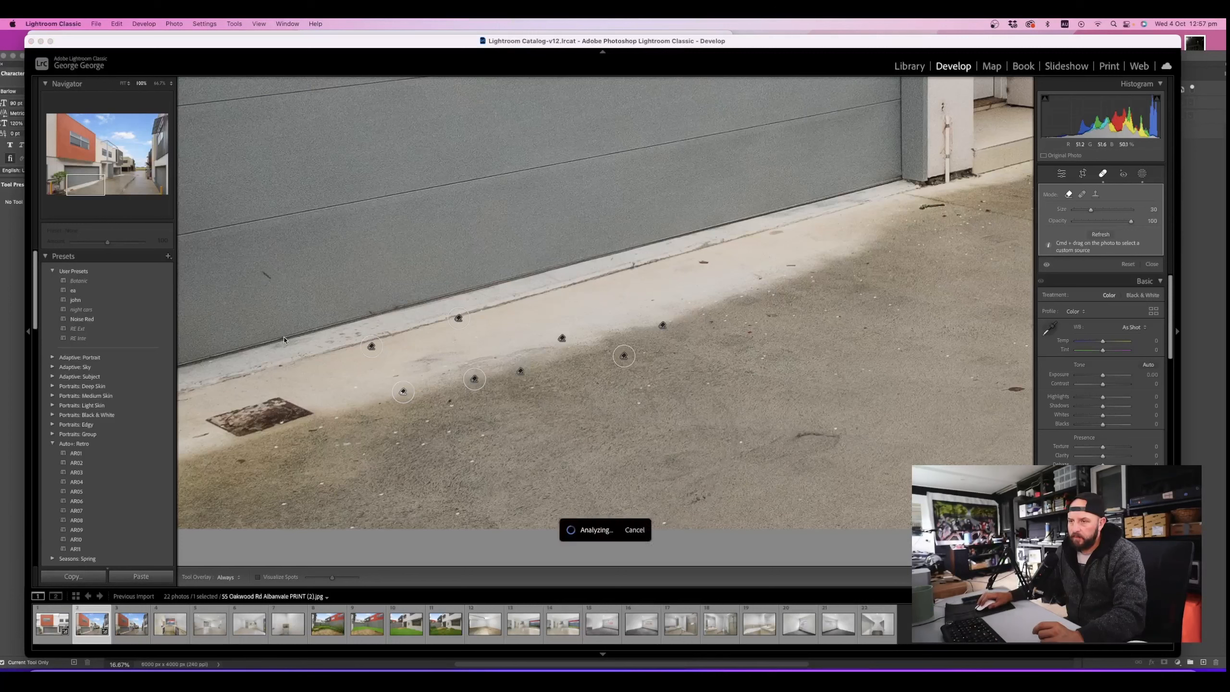
pyautogui.click(240, 461)
pyautogui.click(199, 436)
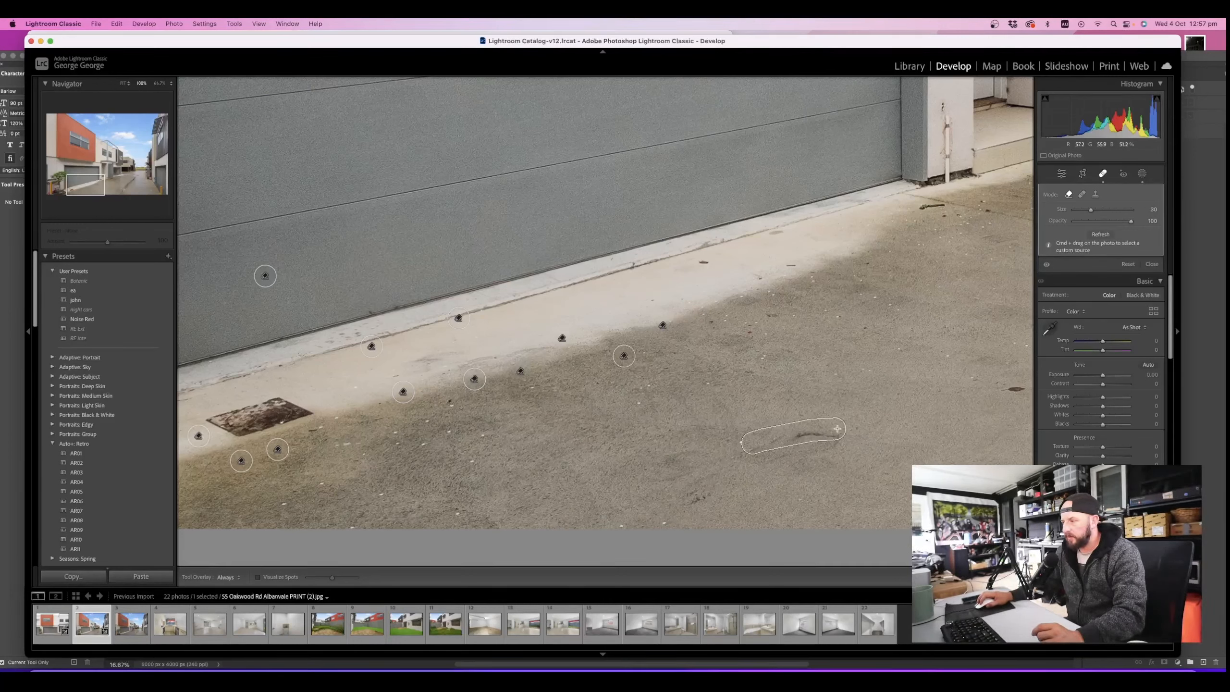
# Remove the dark marks on the open driveway and the debris near the downpipe, reducing the brush size to about 22 for the debris
pyautogui.moveTo(717, 489); pyautogui.dragTo(663, 522)
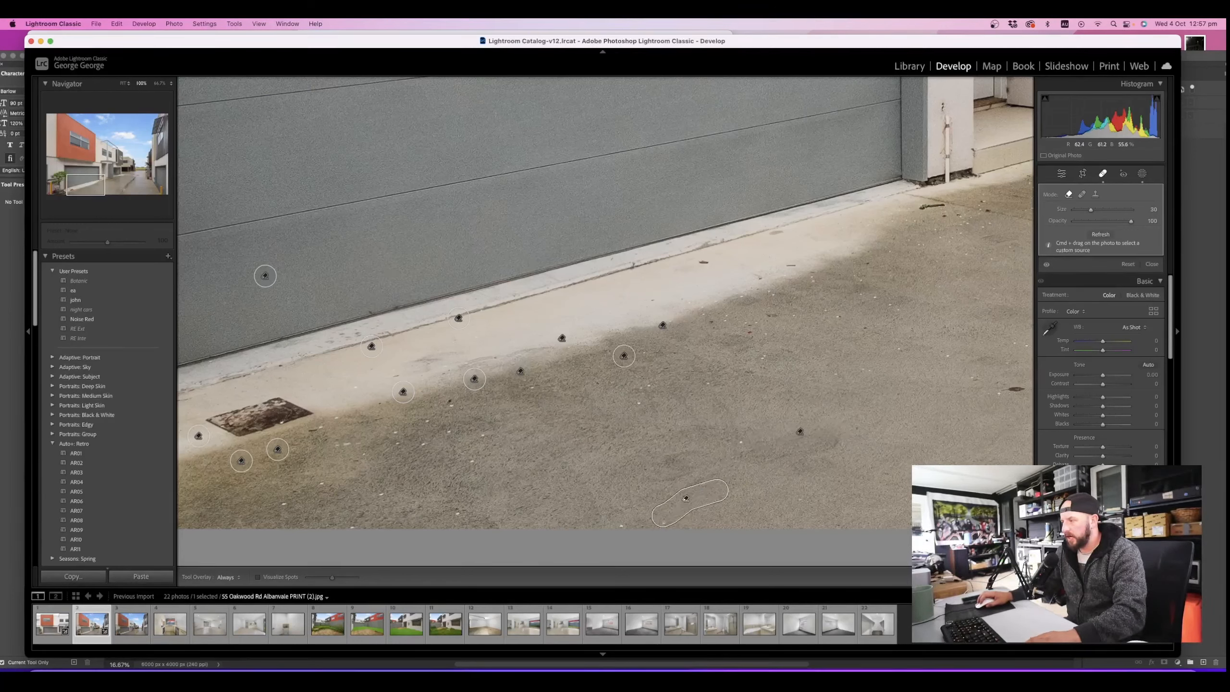
pyautogui.moveTo(1011, 392); pyautogui.dragTo(1044, 388)
pyautogui.moveTo(973, 262)
pyautogui.mouseDown()
pyautogui.moveTo(502, 472)
pyautogui.moveTo(609, 309)
pyautogui.mouseUp()
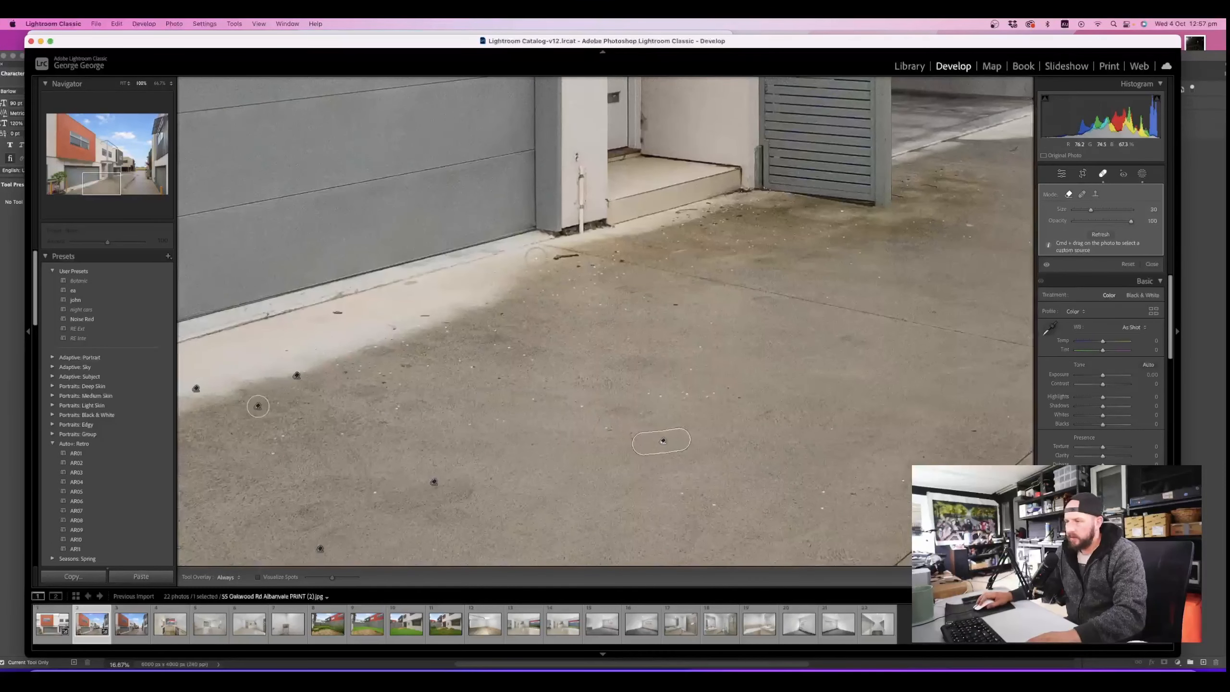
pyautogui.scroll(-3, 536, 255)
pyautogui.moveTo(578, 259); pyautogui.dragTo(579, 259)
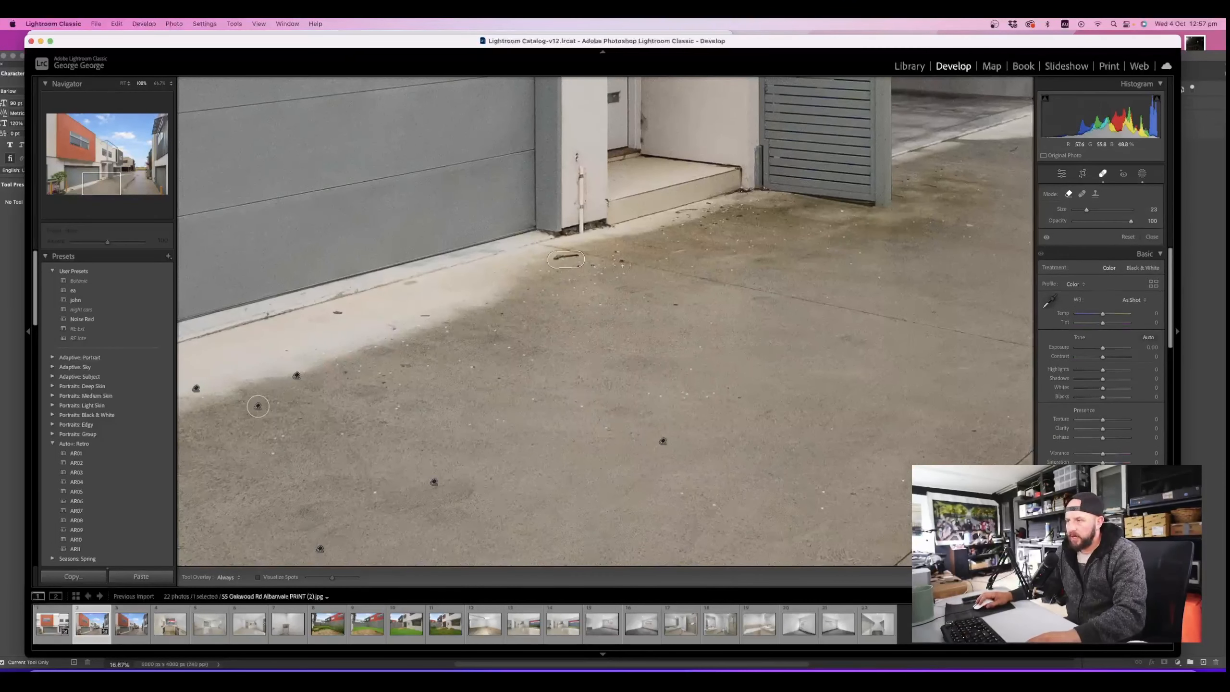
pyautogui.click(591, 281)
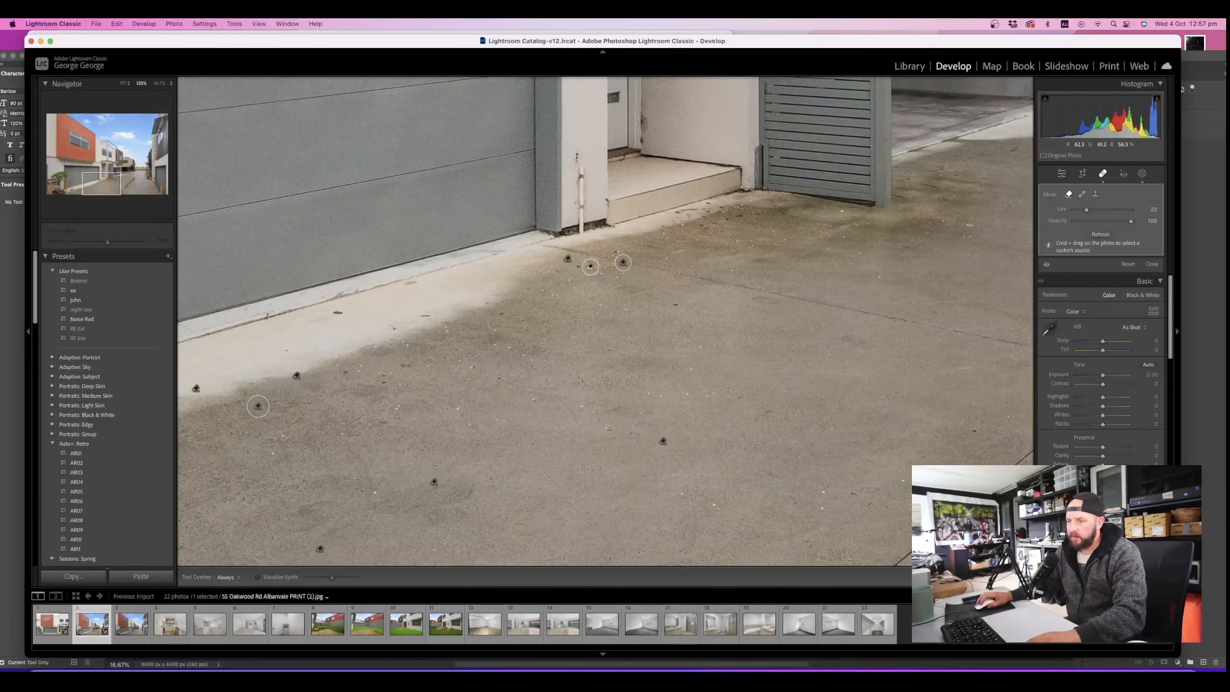
# Remove the remaining specks on the pale concrete strip below the garage door and close the Remove tool
pyautogui.click(340, 313)
pyautogui.click(423, 315)
pyautogui.click(391, 328)
pyautogui.press('z')
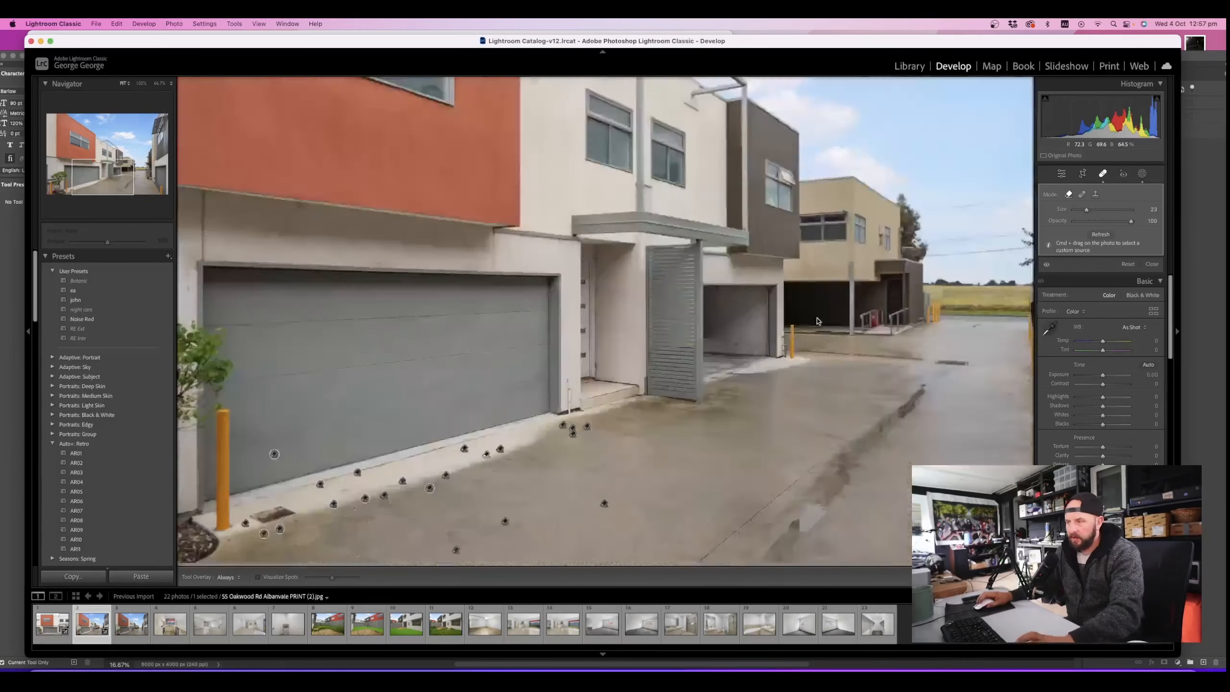
pyautogui.press('q')
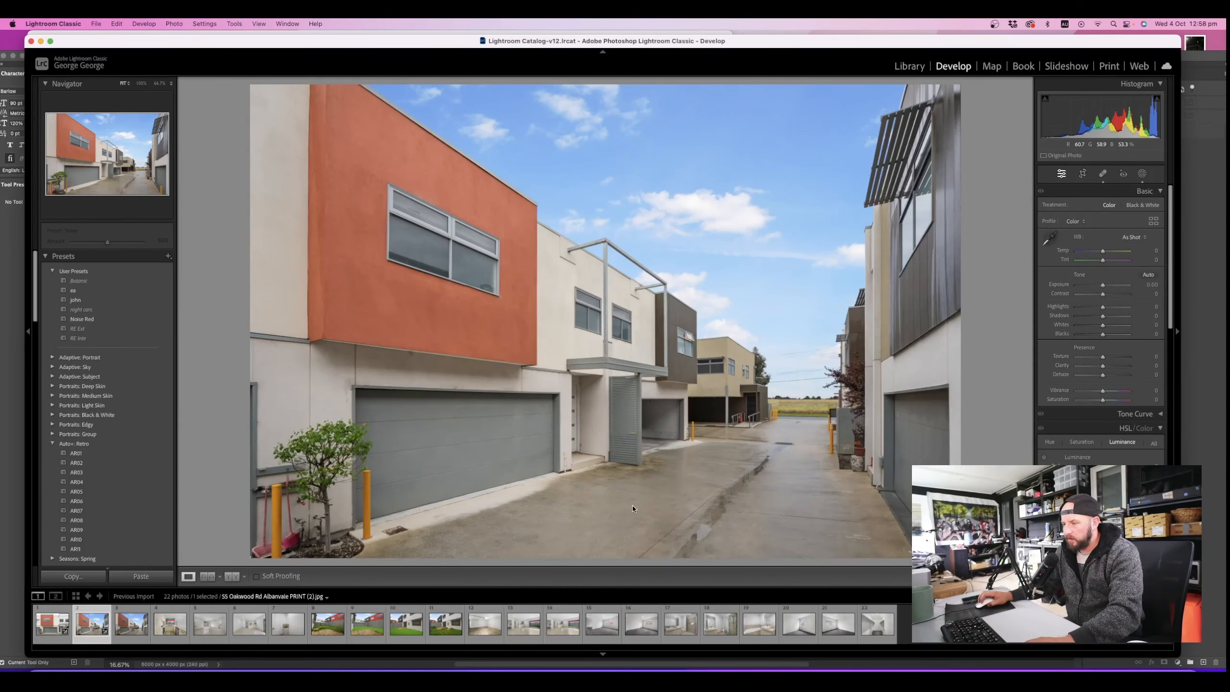
# Remove the stain under the red wall, the streaks beside the garage frame and the mark above the garage door
pyautogui.click(374, 348)
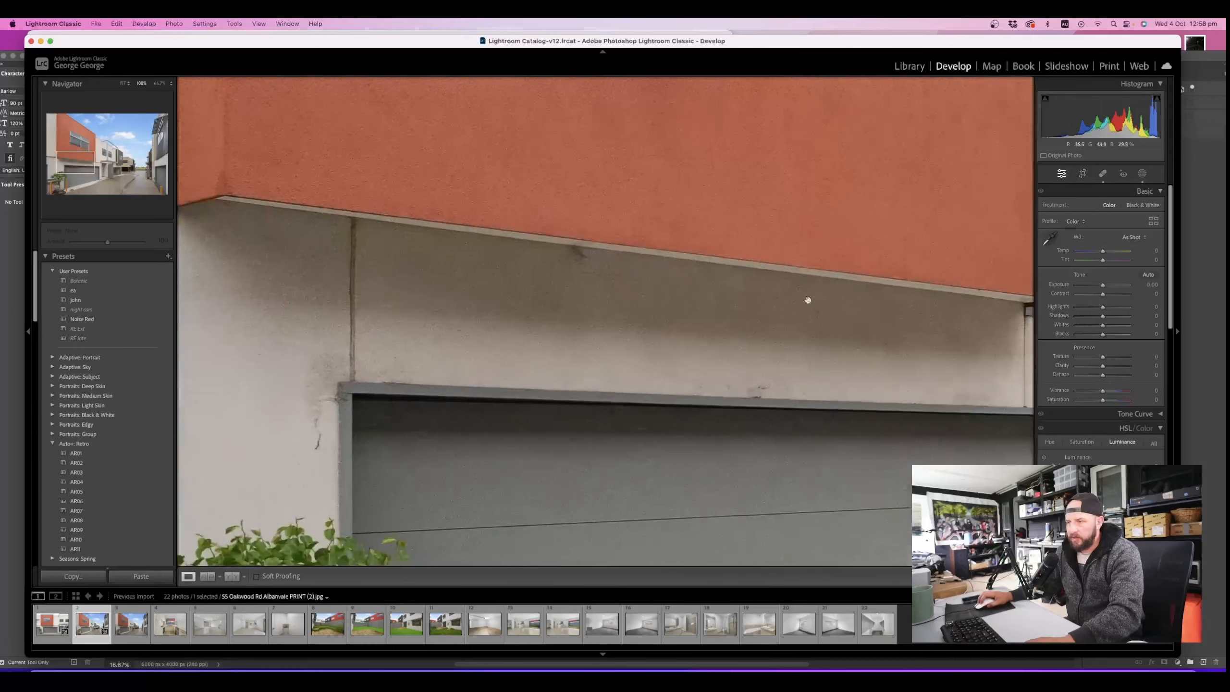
pyautogui.click(1102, 175)
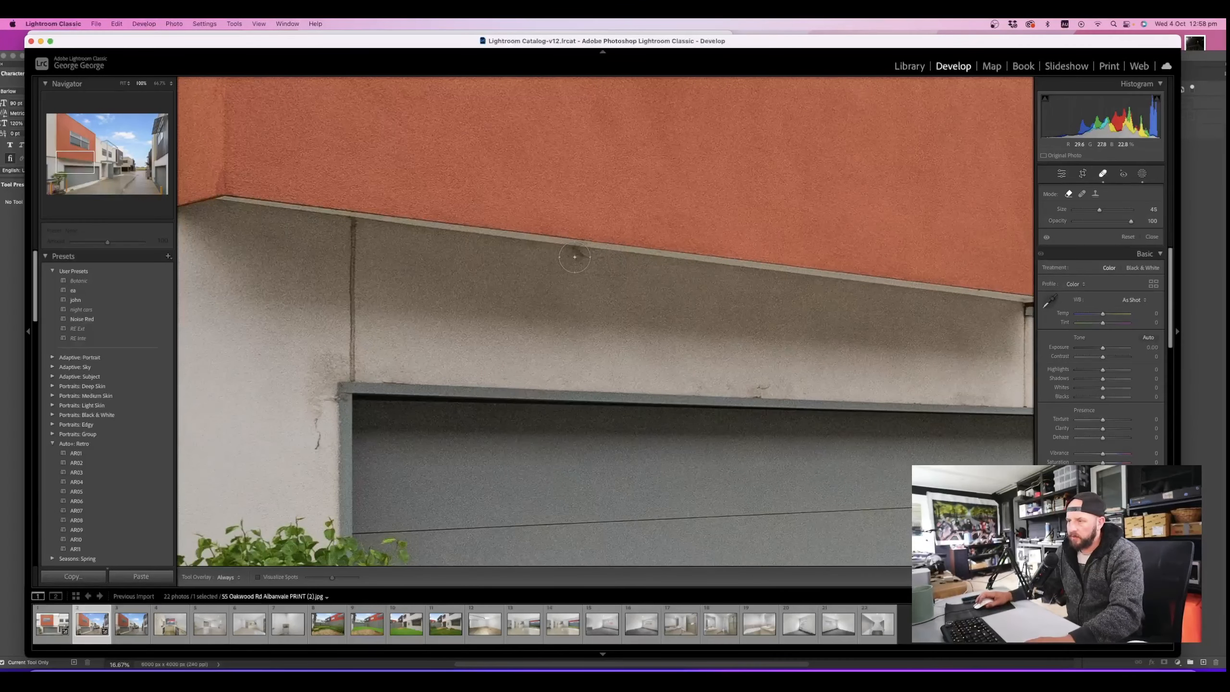
pyautogui.click(572, 261)
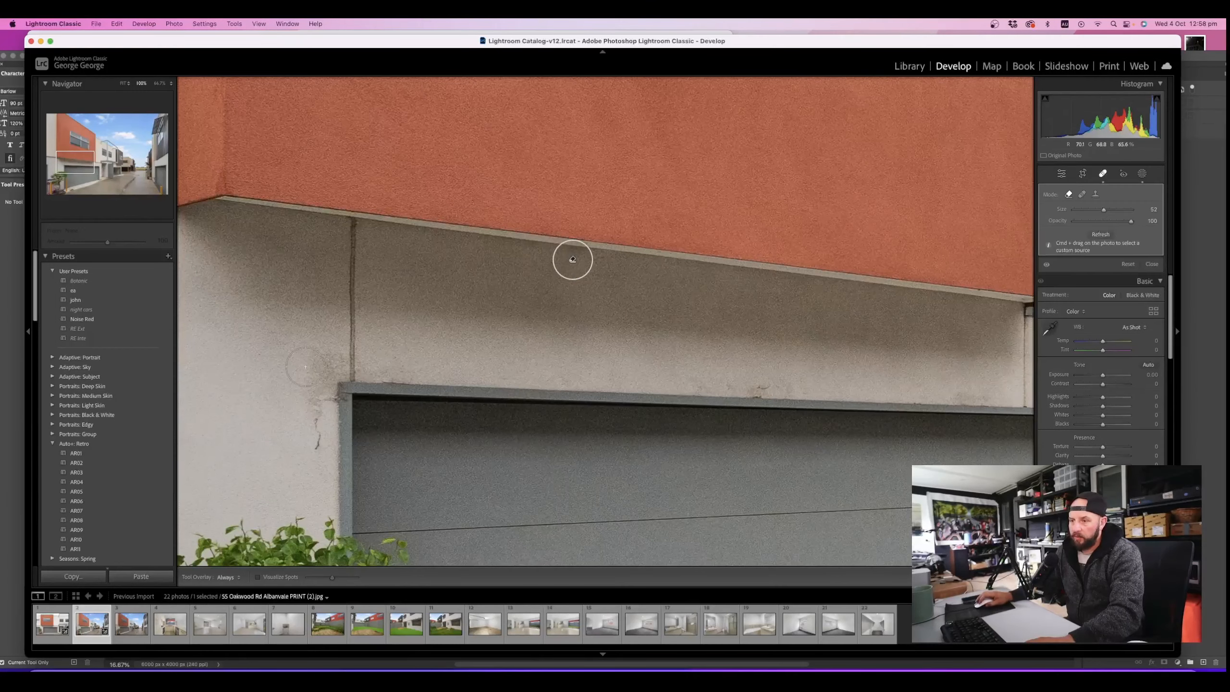
pyautogui.moveTo(310, 412); pyautogui.dragTo(310, 448)
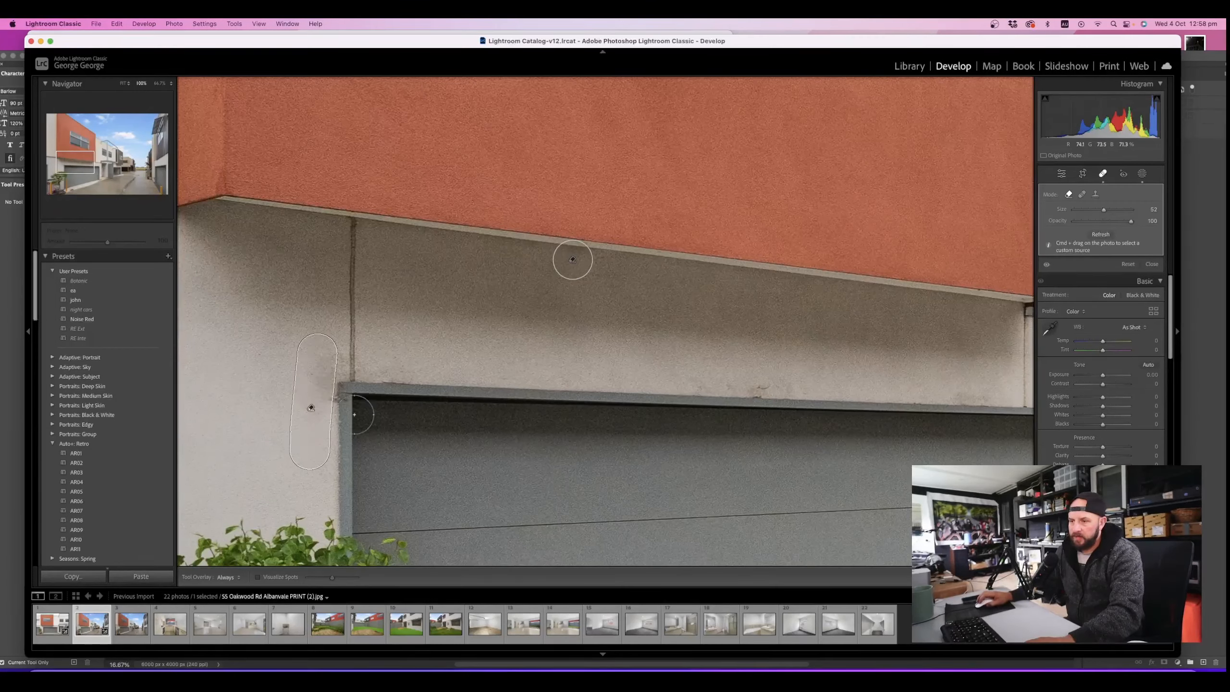
pyautogui.scroll(-3, 760, 366)
pyautogui.click(759, 388)
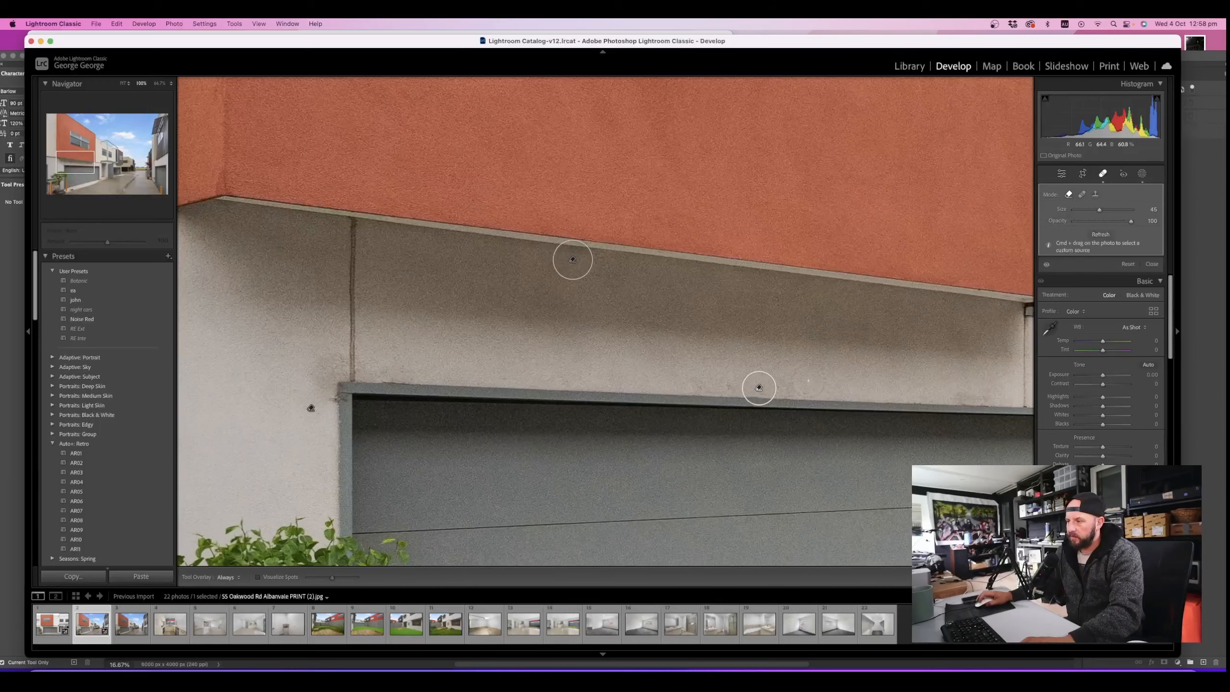
pyautogui.press('z')
pyautogui.press('q')
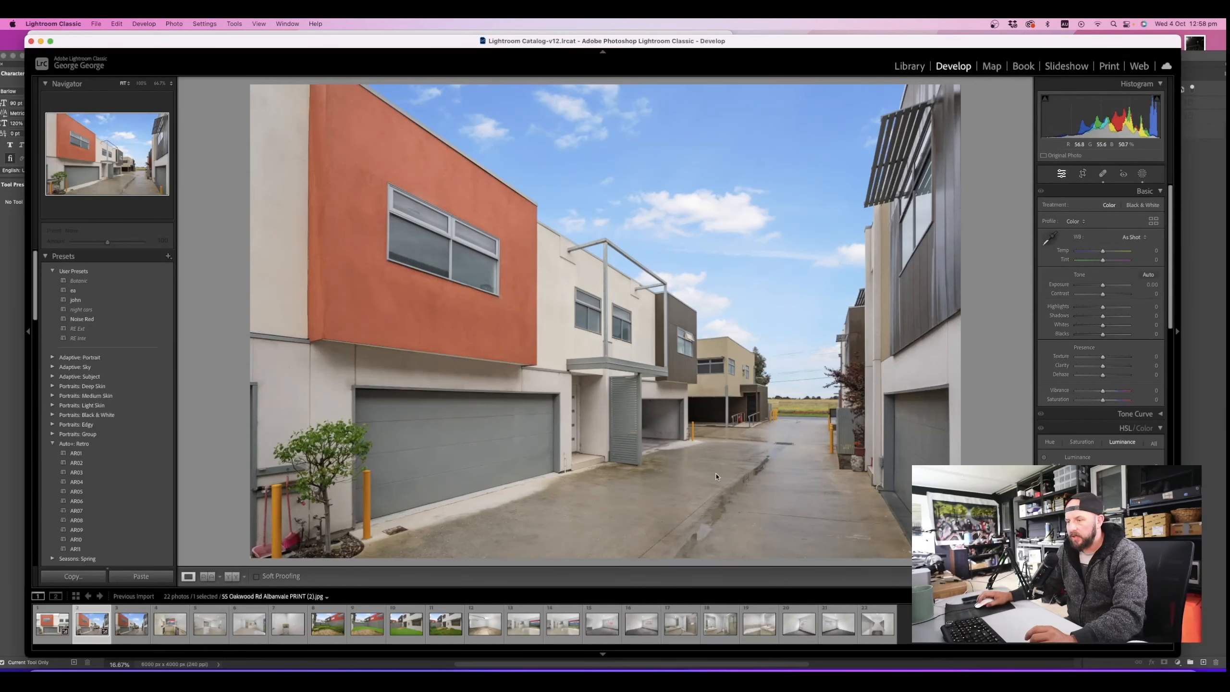
# Set the driveway photo's Blacks to about -13 and Whites to about +23, and compare it with the facade photo
pyautogui.keyDown('alt'); pyautogui.click(1103, 334); pyautogui.keyUp('alt')
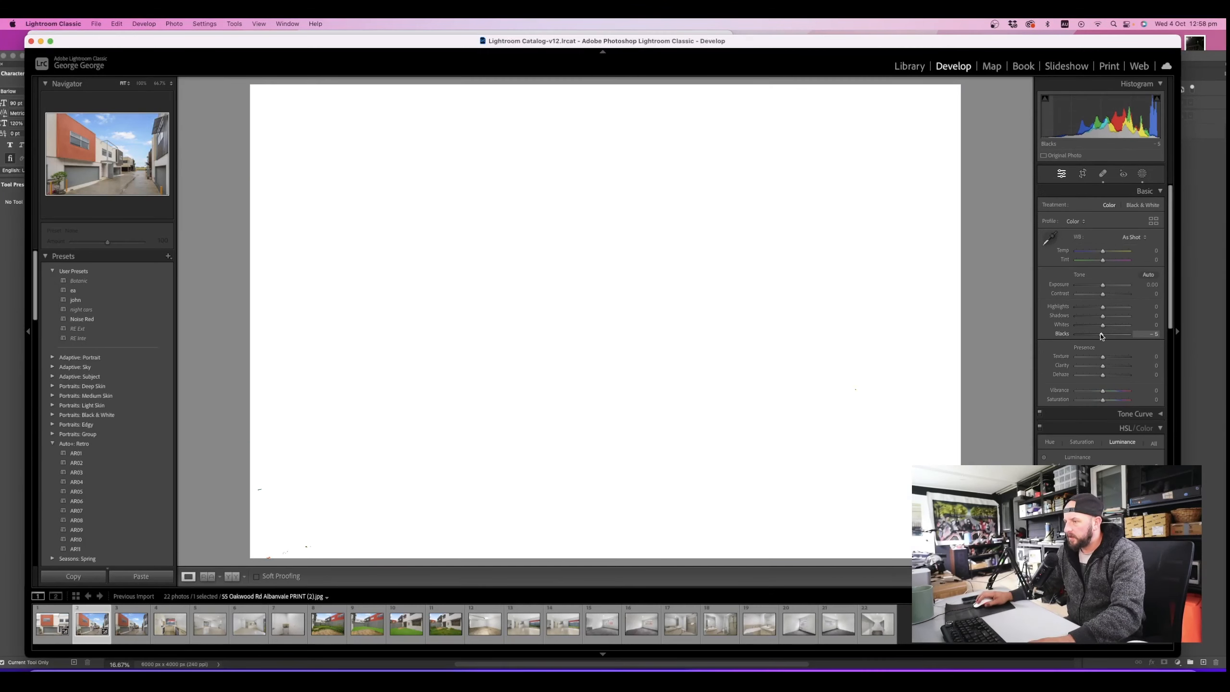
pyautogui.moveTo(1103, 325); pyautogui.dragTo(1109, 329)
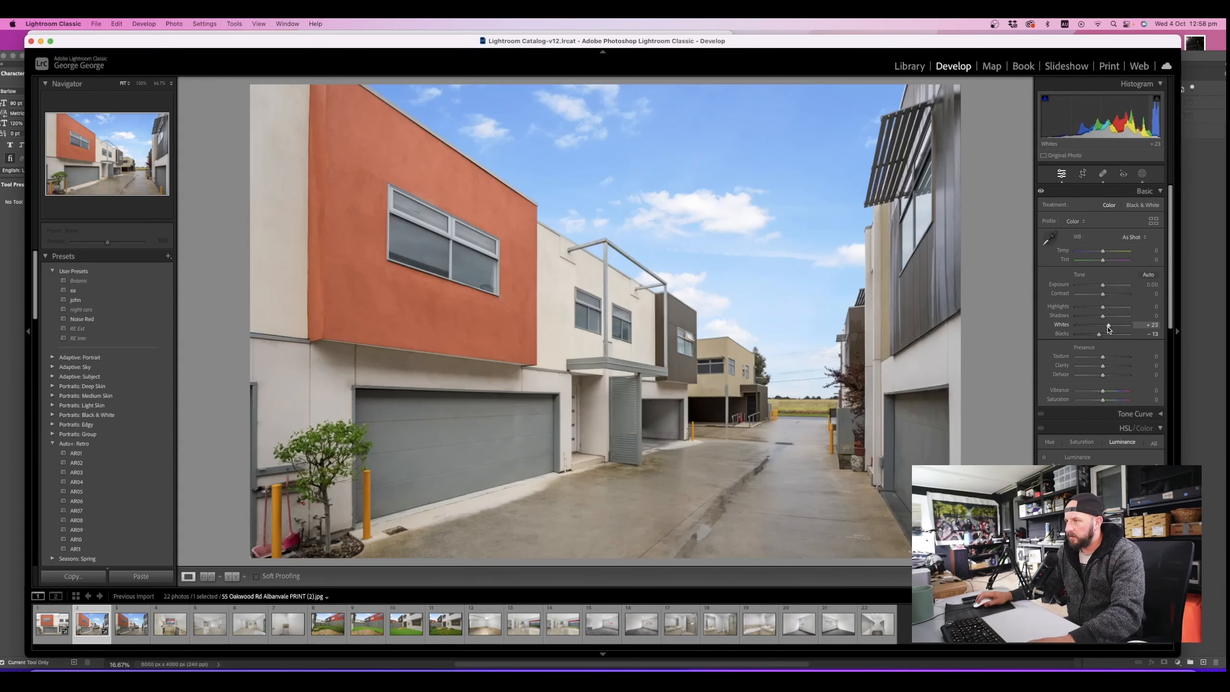
pyautogui.click(54, 630)
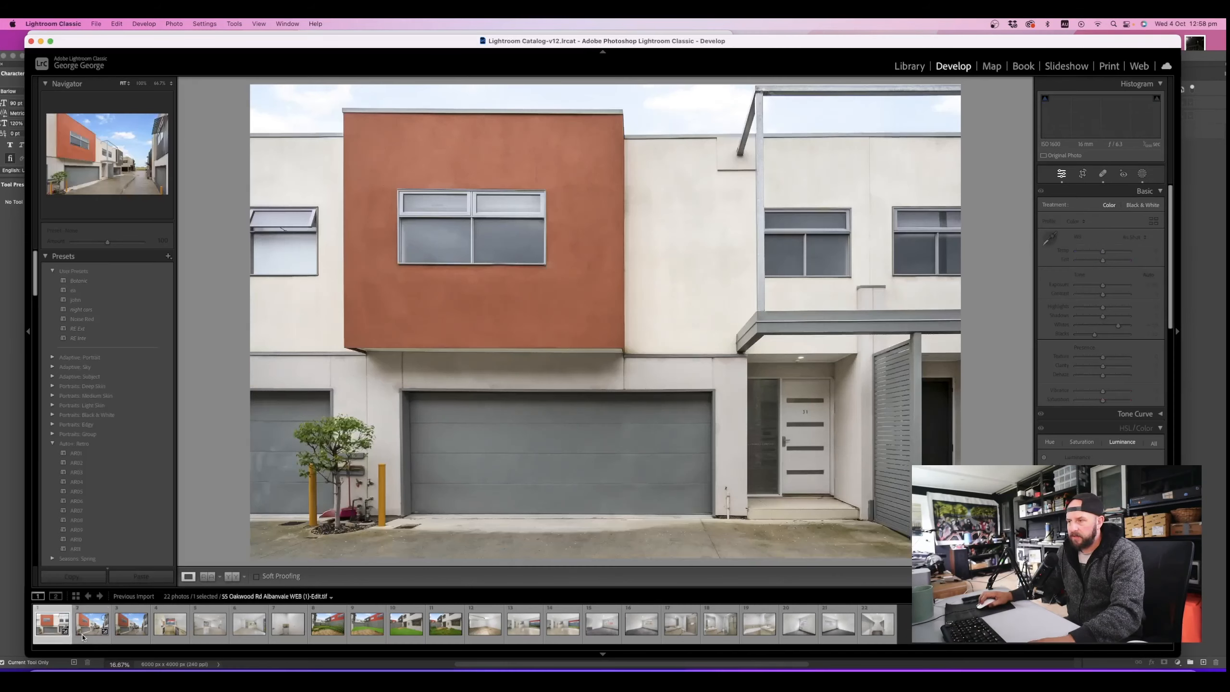
pyautogui.click(83, 638)
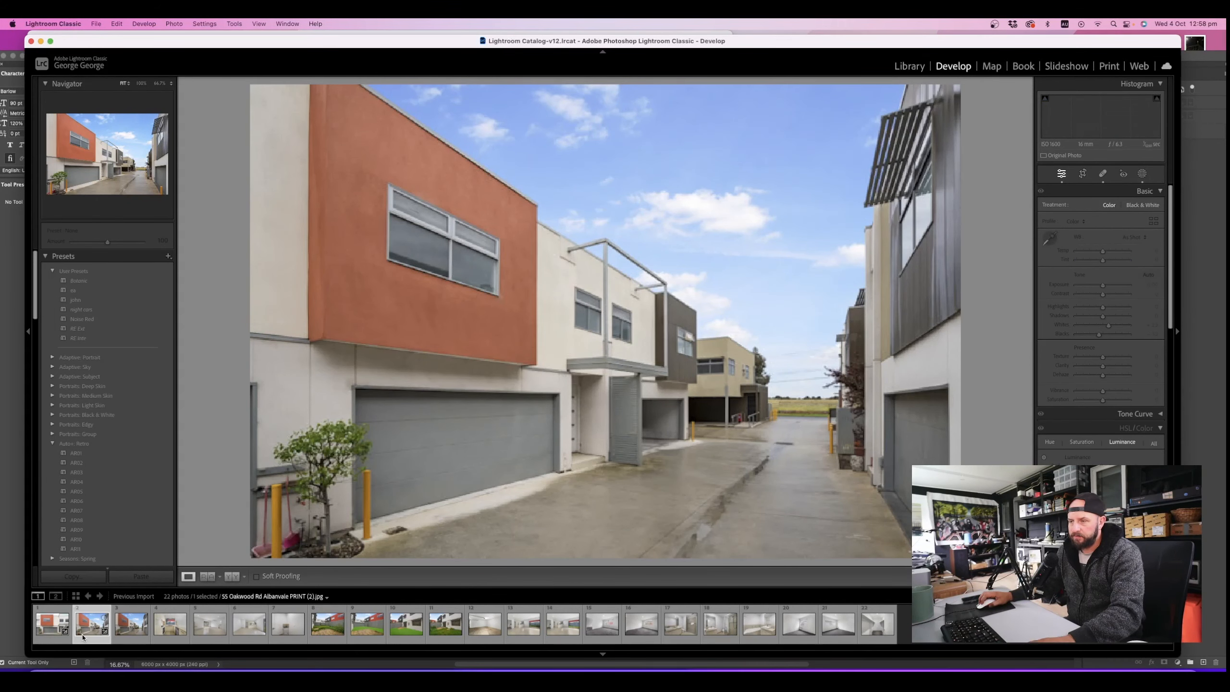
# Compare the driveway photo with the facade photo, then set the driveway photo's Blacks to about -15 and Whites to about +24
pyautogui.click(48, 638)
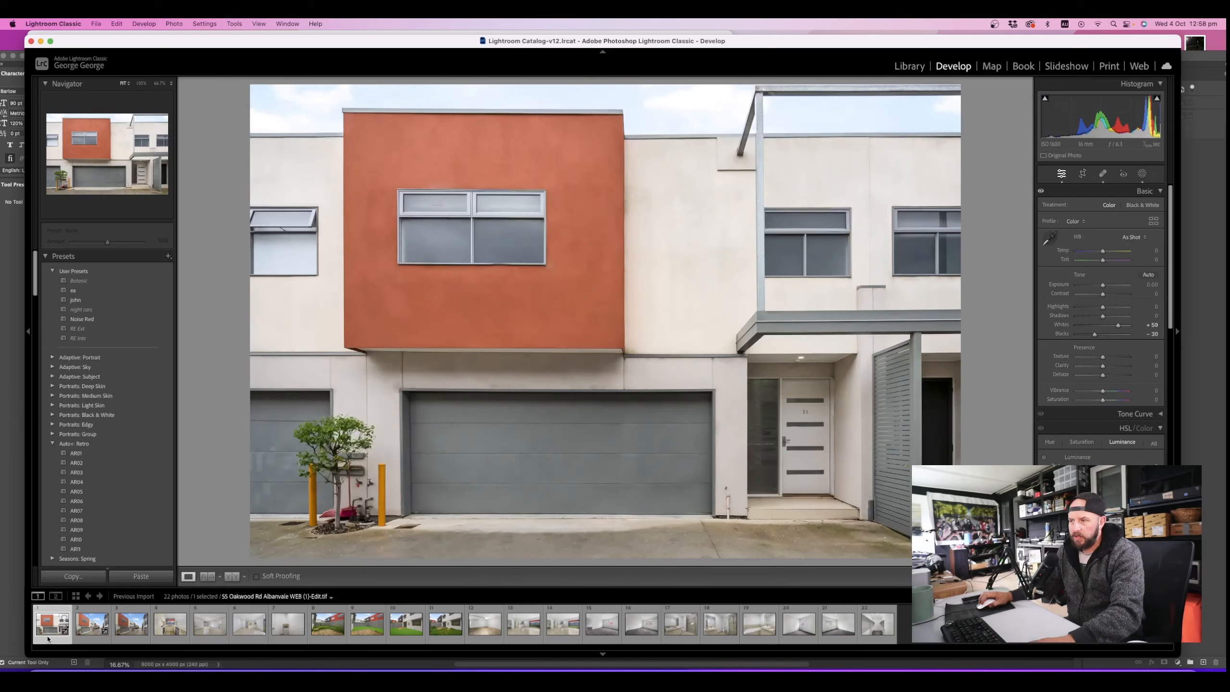
pyautogui.click(85, 637)
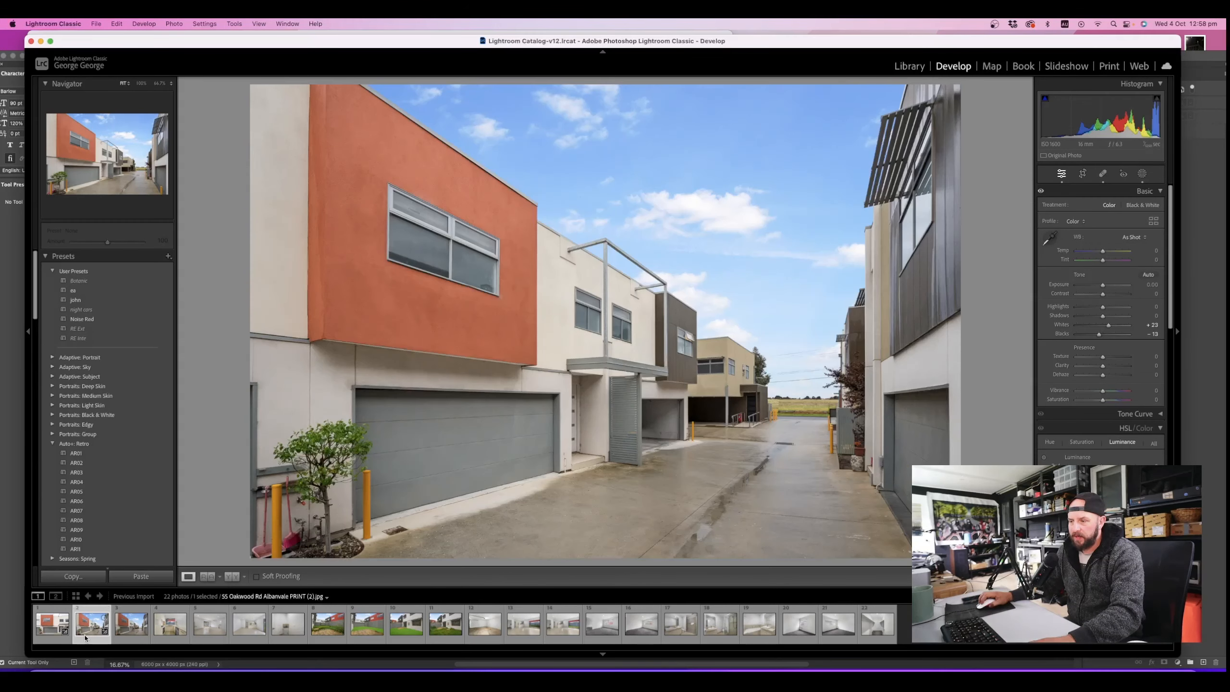
pyautogui.click(48, 639)
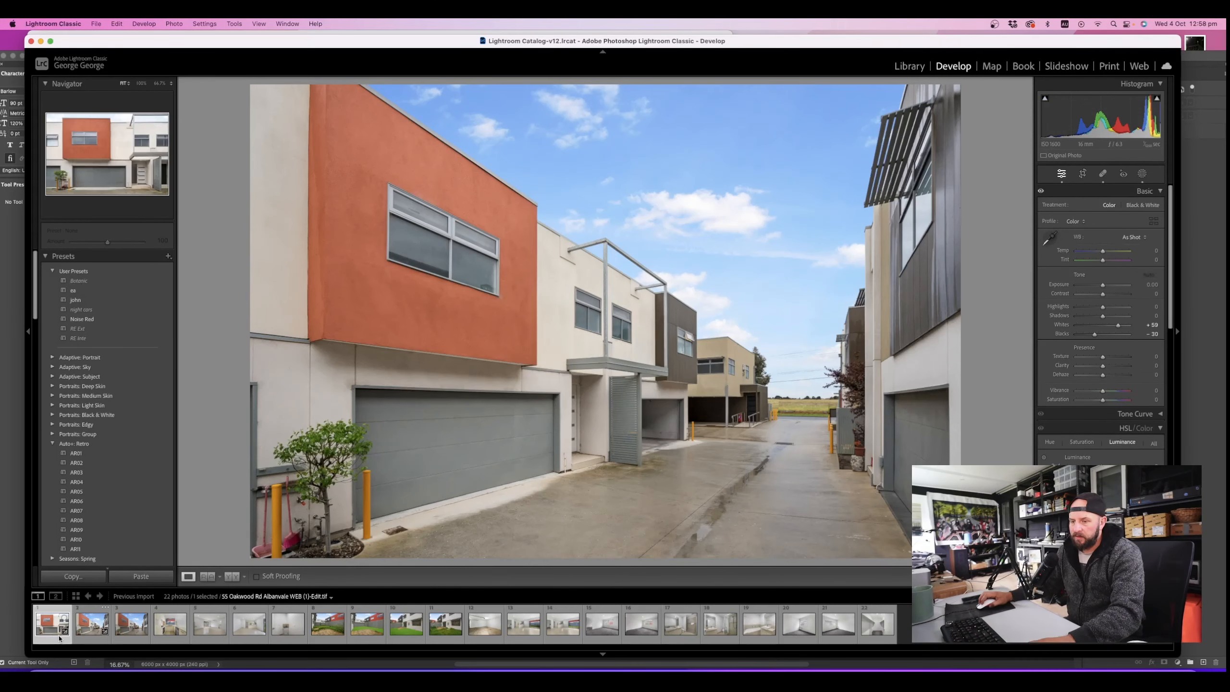
pyautogui.click(85, 638)
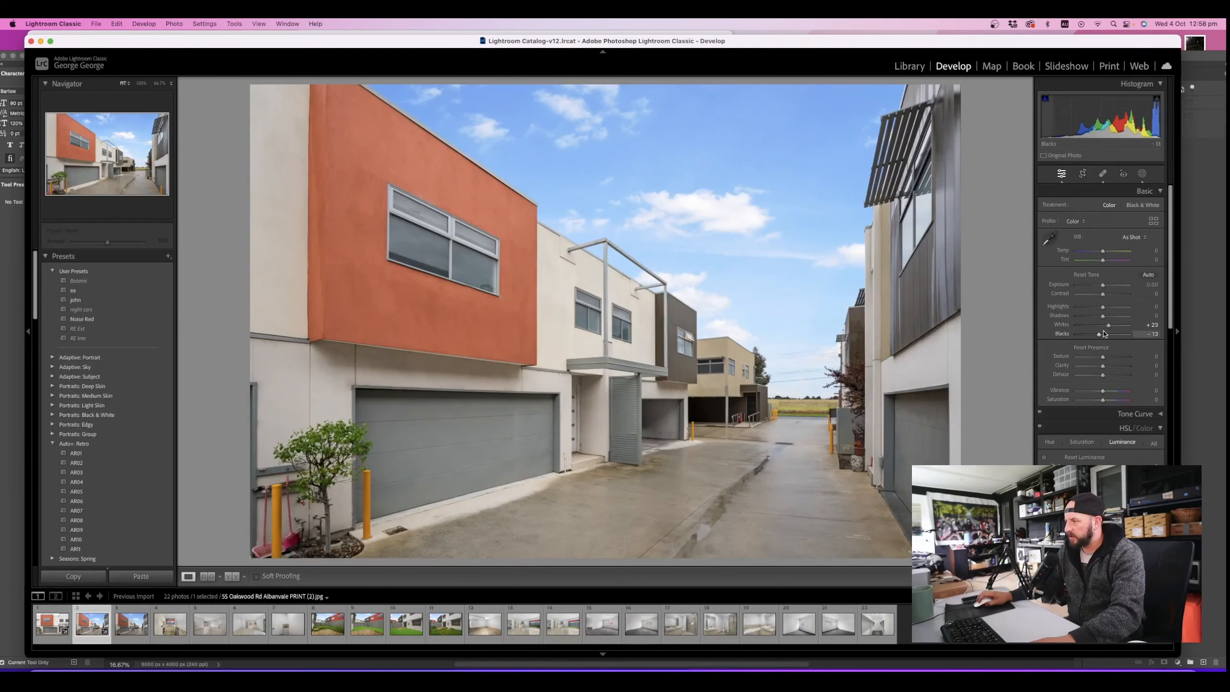
pyautogui.keyDown('alt'); pyautogui.moveTo(1099, 334); pyautogui.dragTo(1109, 324); pyautogui.keyUp('alt')
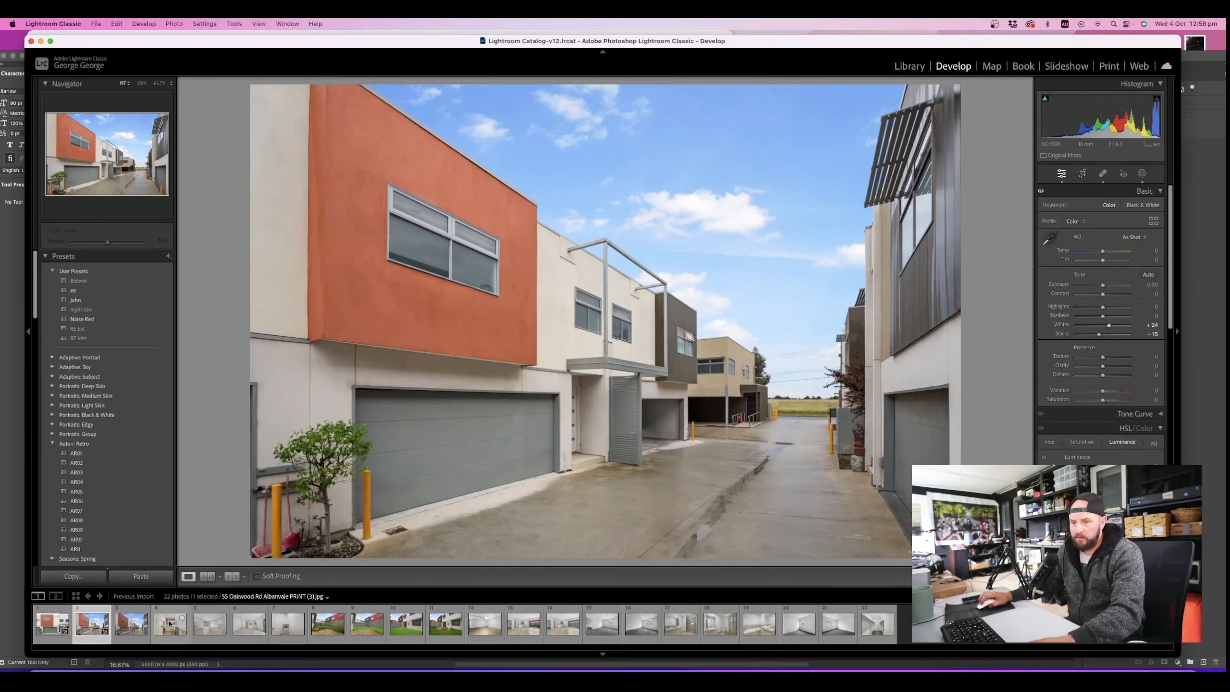
# Compare the edited driveway photo with its unedited WEB duplicate, then remove the duplicate from the filmstrip
pyautogui.click(136, 632)
pyautogui.press('Left')
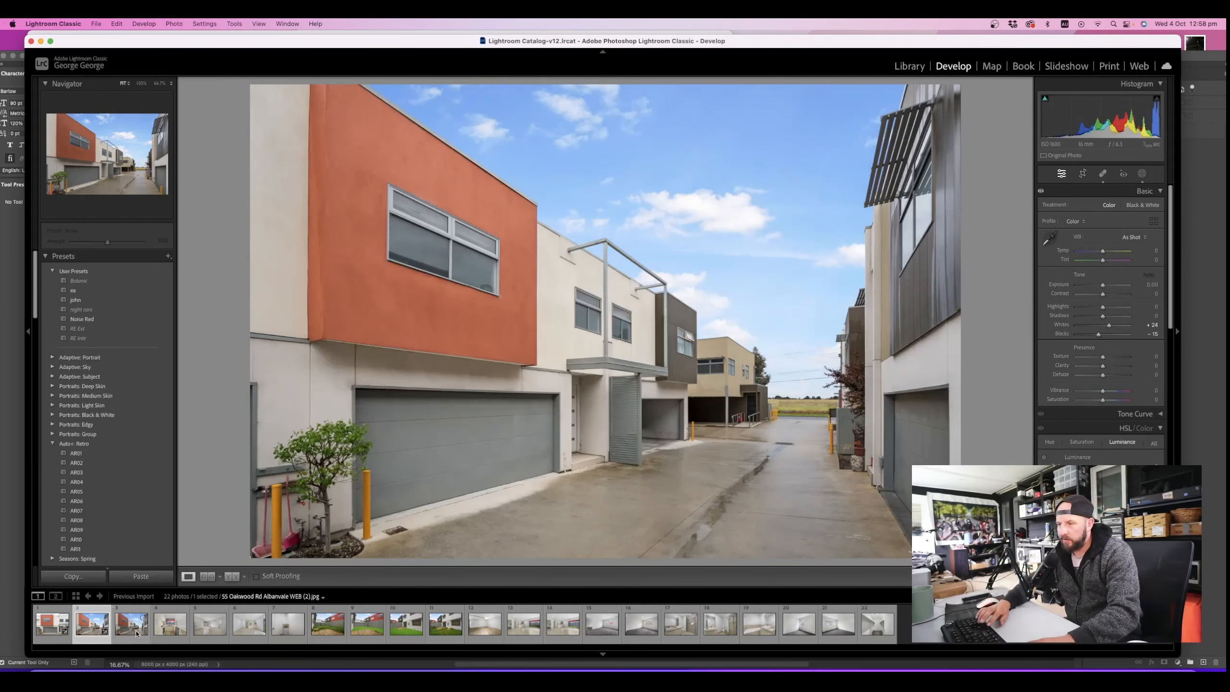
pyautogui.press('Right')
pyautogui.press('Left')
pyautogui.press('Right')
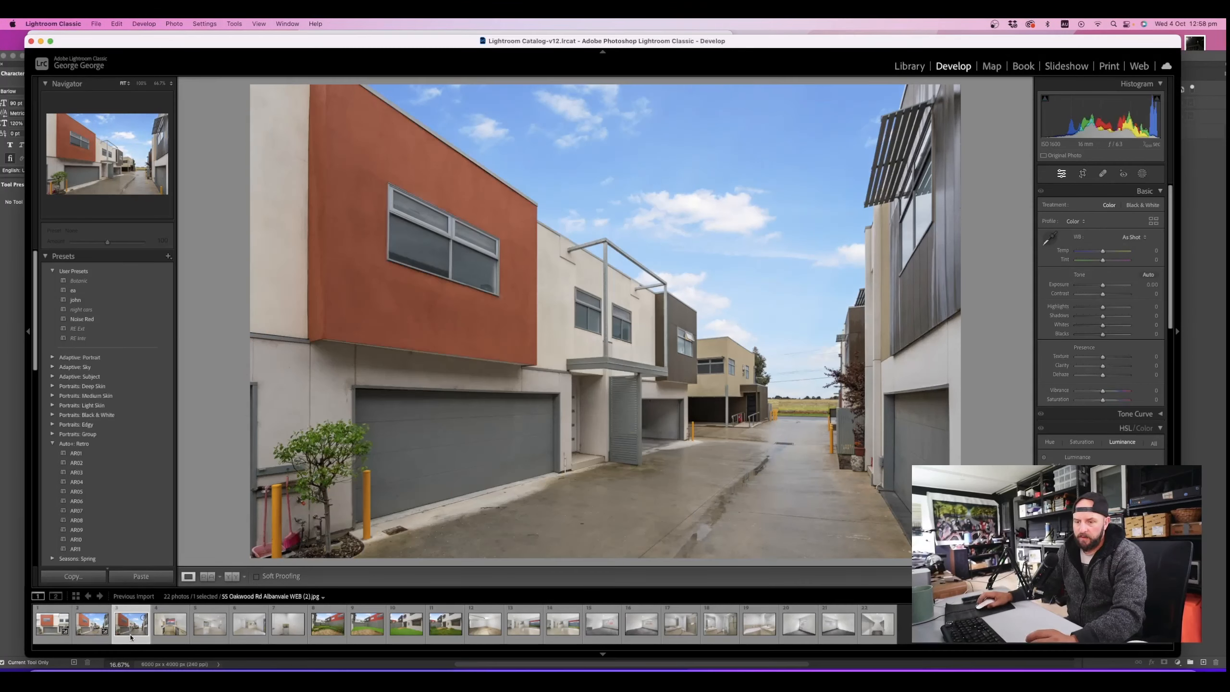
pyautogui.rightClick(129, 634)
pyautogui.click(141, 641)
pyautogui.press('Return')
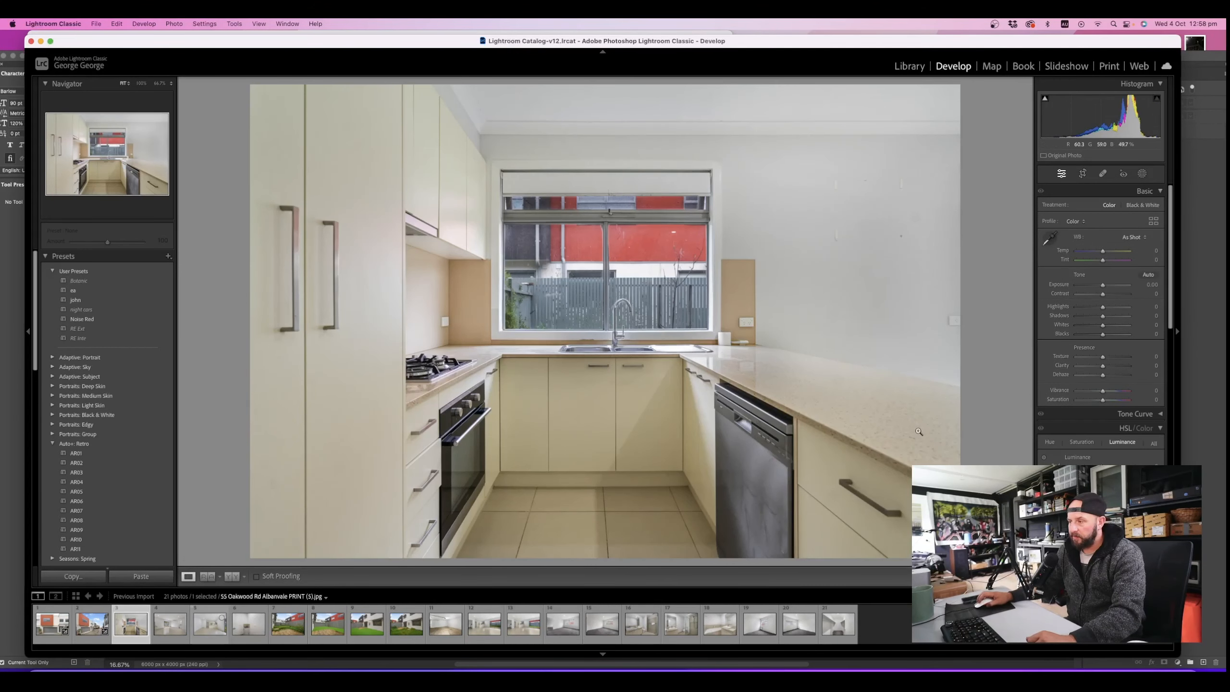
pyautogui.scroll(-15, 1169, 353)
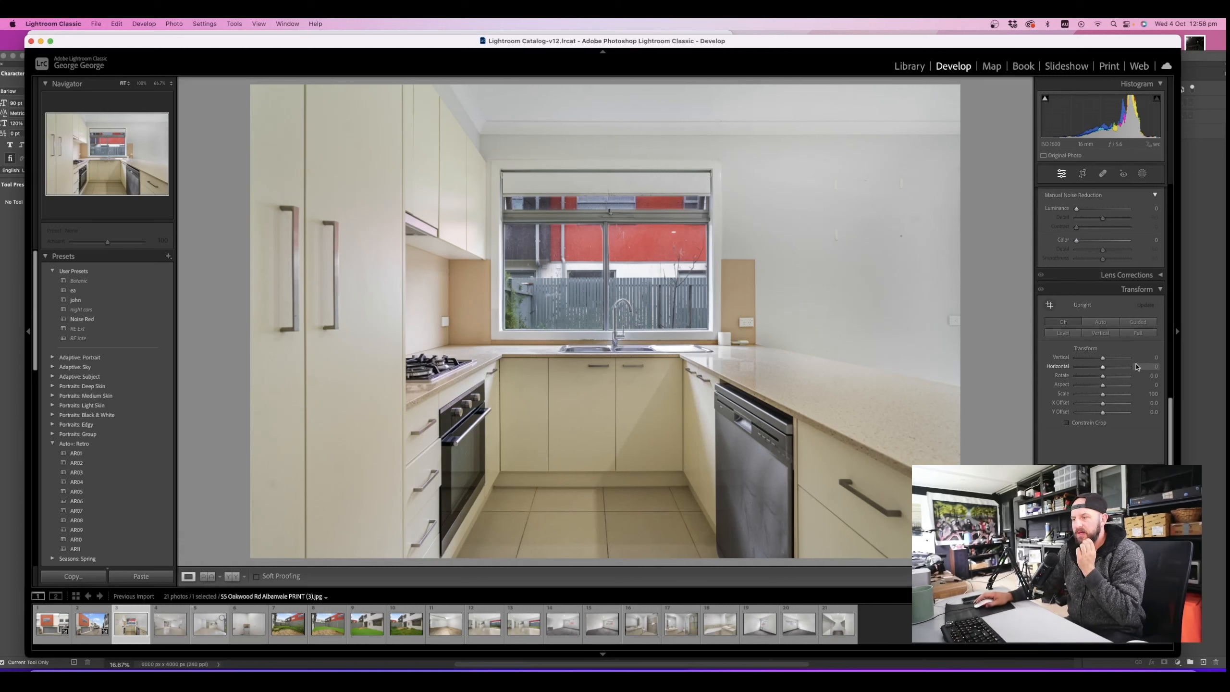
pyautogui.scroll(-3, 1137, 366)
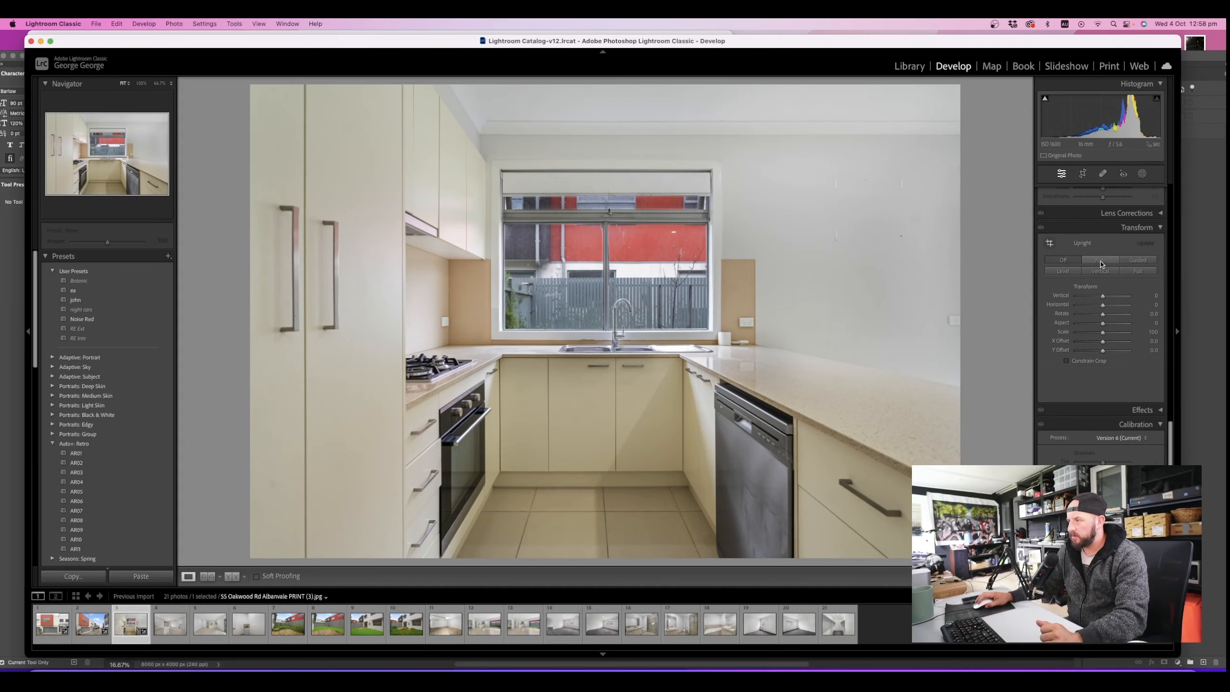
pyautogui.scroll(10, 1100, 314)
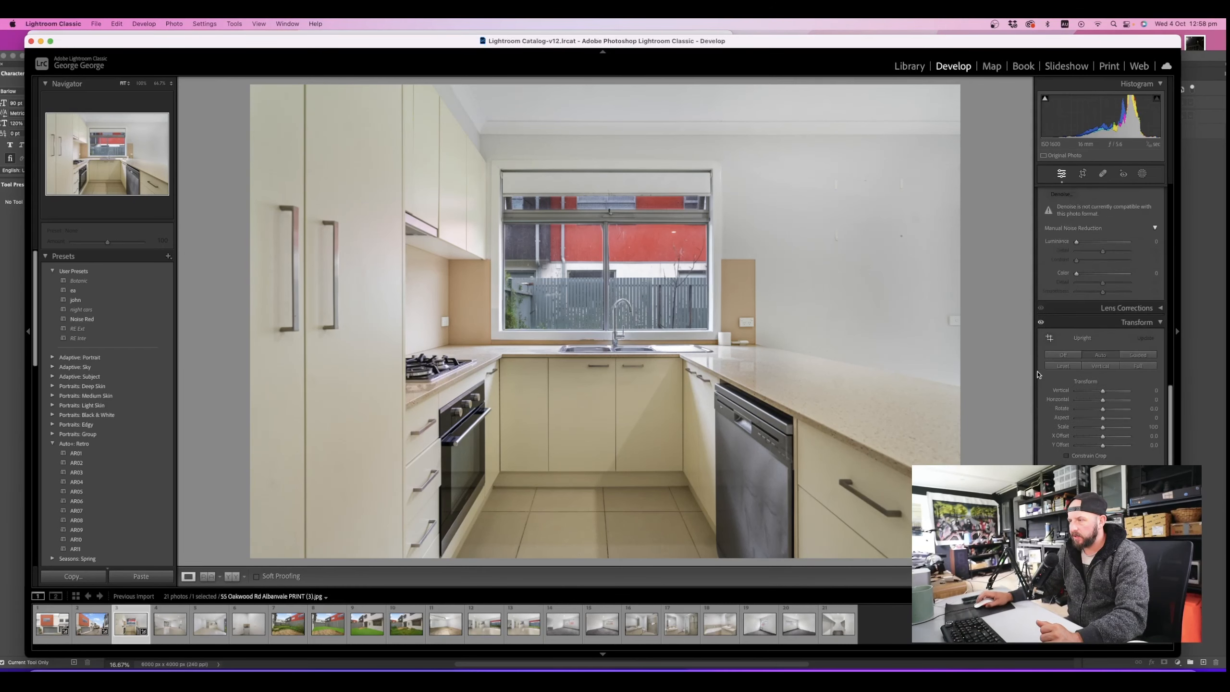
# Remove the adhesive hooks and small marks from the kitchen photo's blank wall with the Remove tool at size 45, and close the tool
pyautogui.click(910, 213)
pyautogui.moveTo(822, 151); pyautogui.dragTo(841, 437)
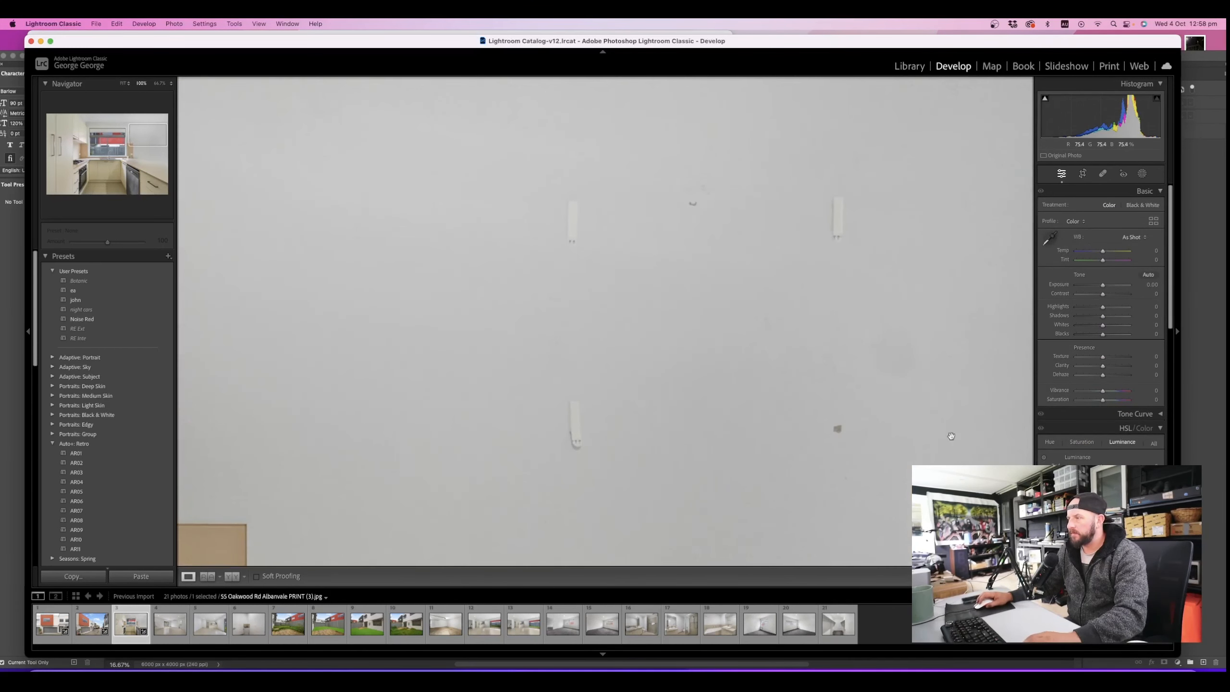
pyautogui.press('q')
pyautogui.moveTo(573, 208); pyautogui.dragTo(572, 238)
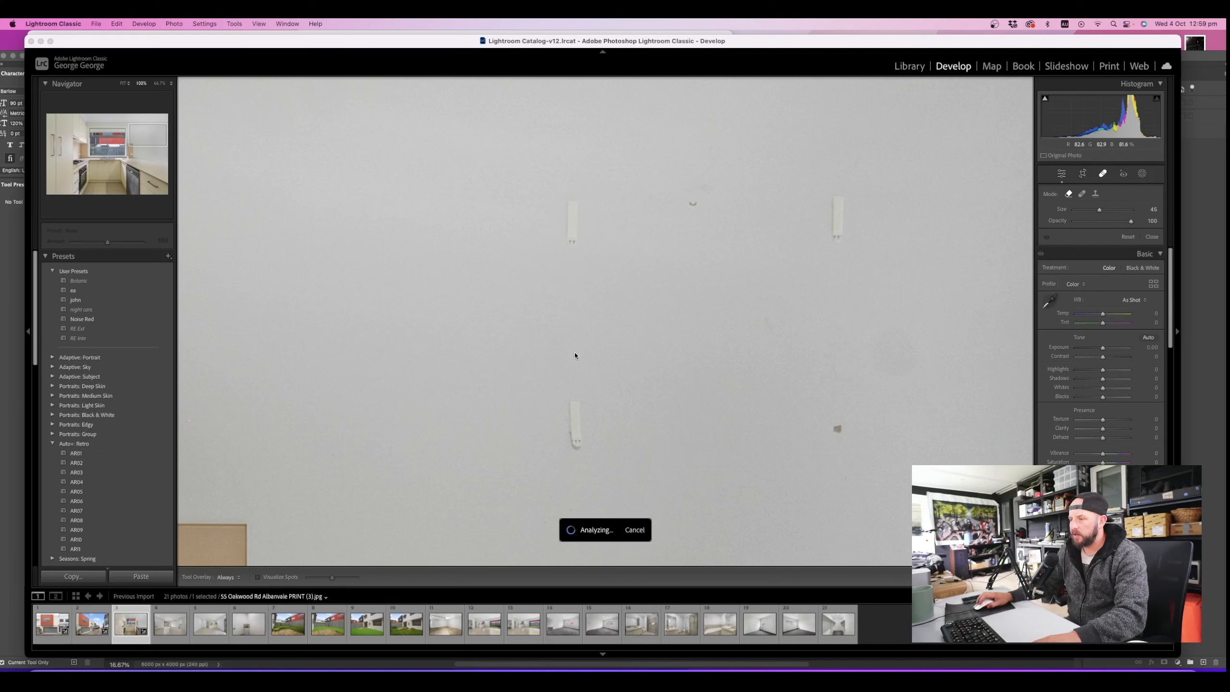
pyautogui.moveTo(576, 372); pyautogui.dragTo(575, 442)
pyautogui.click(835, 428)
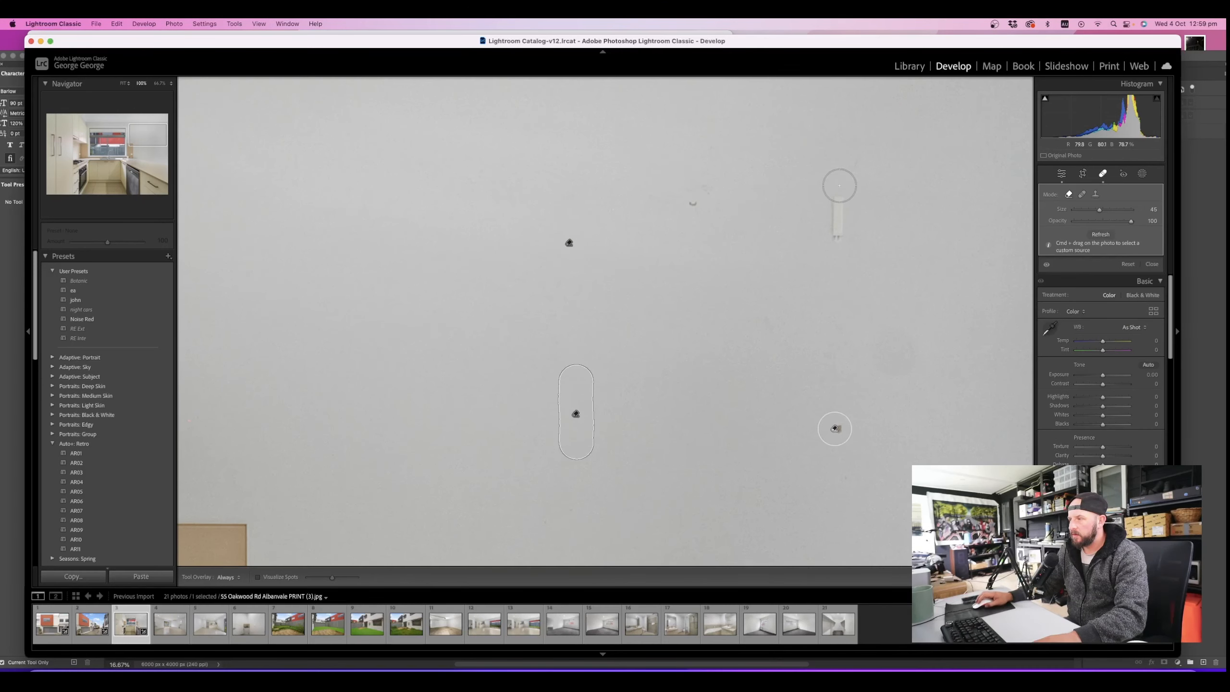
pyautogui.moveTo(840, 190); pyautogui.dragTo(838, 258)
pyautogui.moveTo(714, 187); pyautogui.dragTo(741, 214)
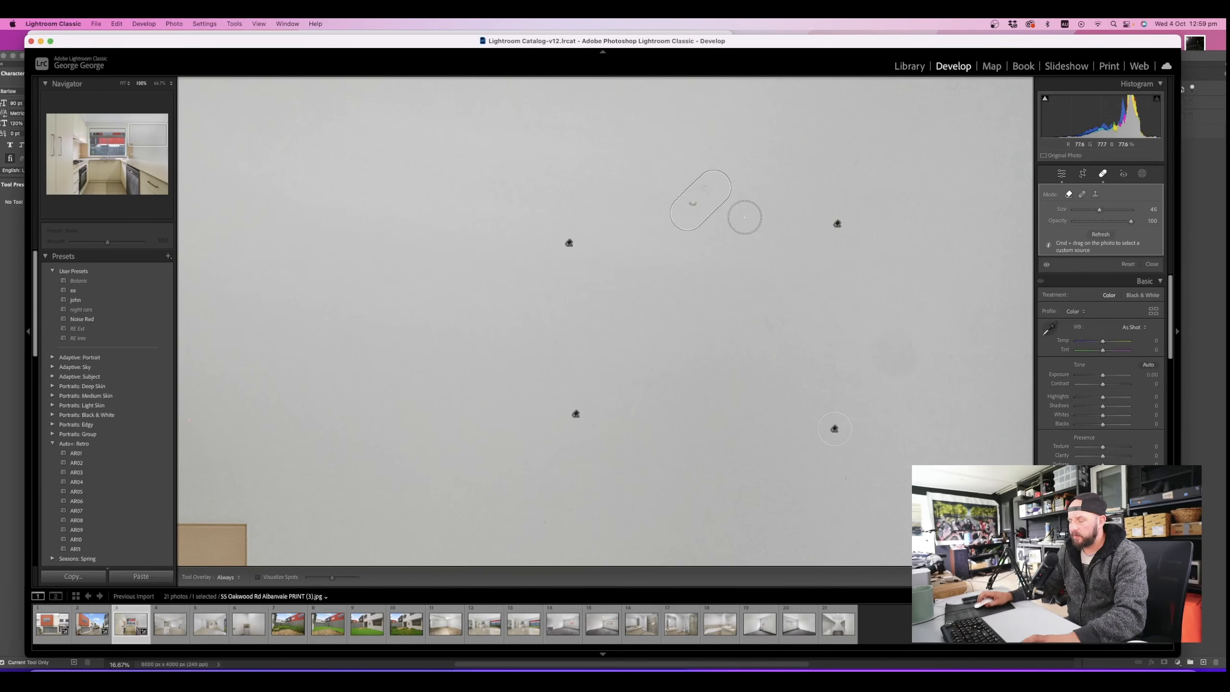
pyautogui.click(1083, 174)
pyautogui.click(1084, 174)
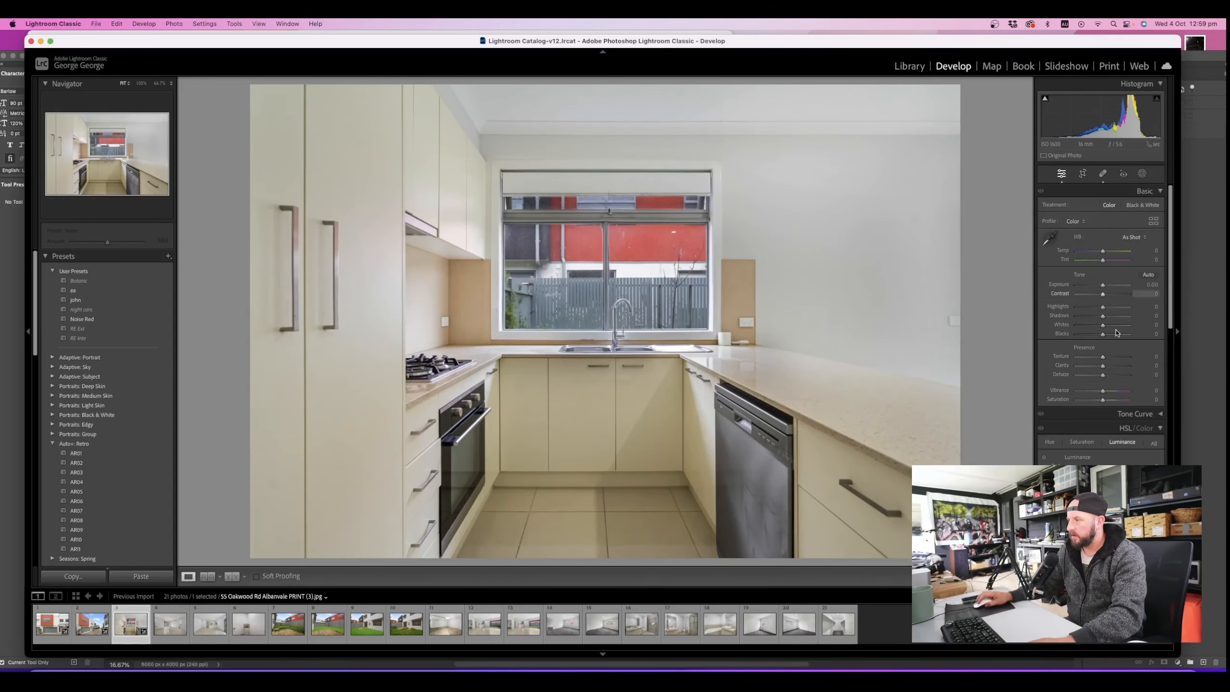
# Set the kitchen photo's Blacks to about -2, Whites to about +10 and Exposure to +0.10
pyautogui.keyDown('alt'); pyautogui.moveTo(1103, 334); pyautogui.dragTo(1109, 329); pyautogui.keyUp('alt')
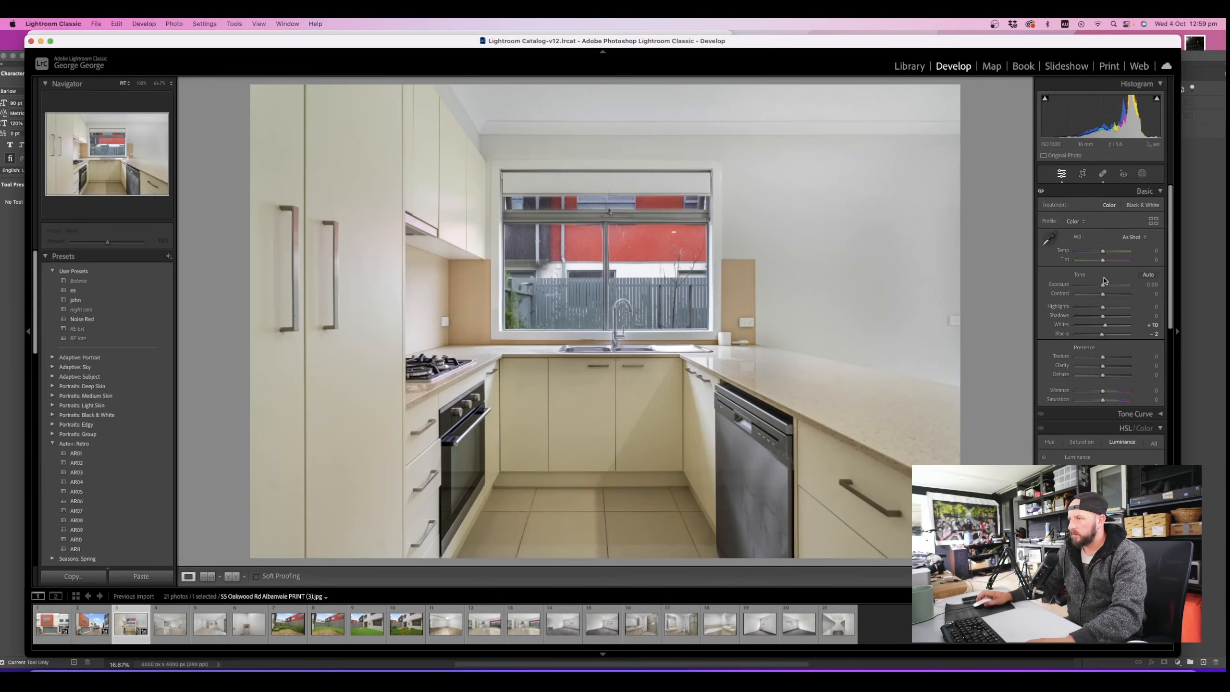
pyautogui.moveTo(1103, 285); pyautogui.dragTo(1104, 286)
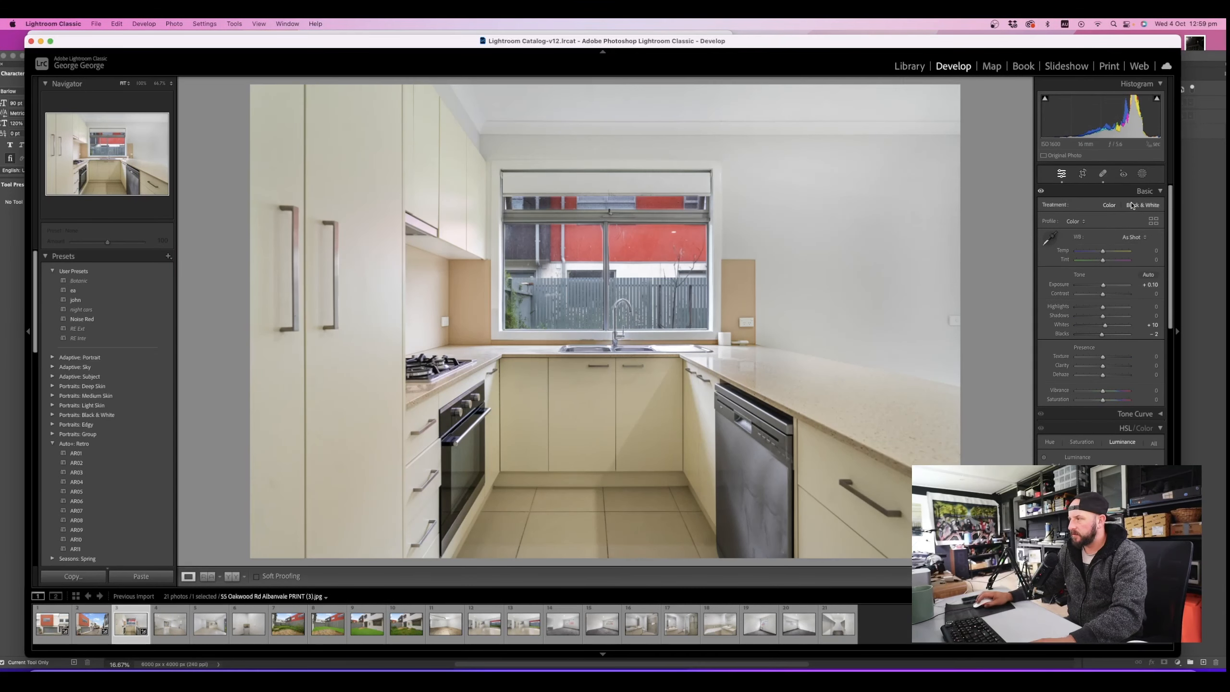
# Remove the marks on the red and grey walls seen through the kitchen window, reducing the brush size to about 25, and close the tool
pyautogui.press('z')
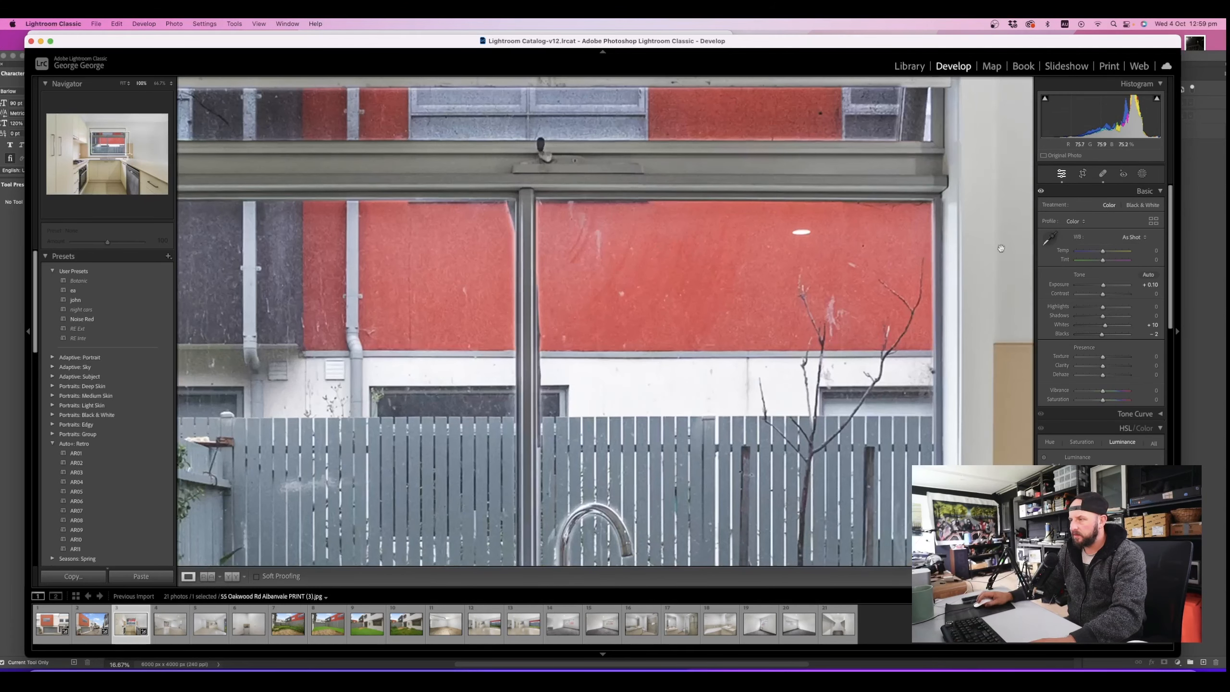
pyautogui.click(1103, 174)
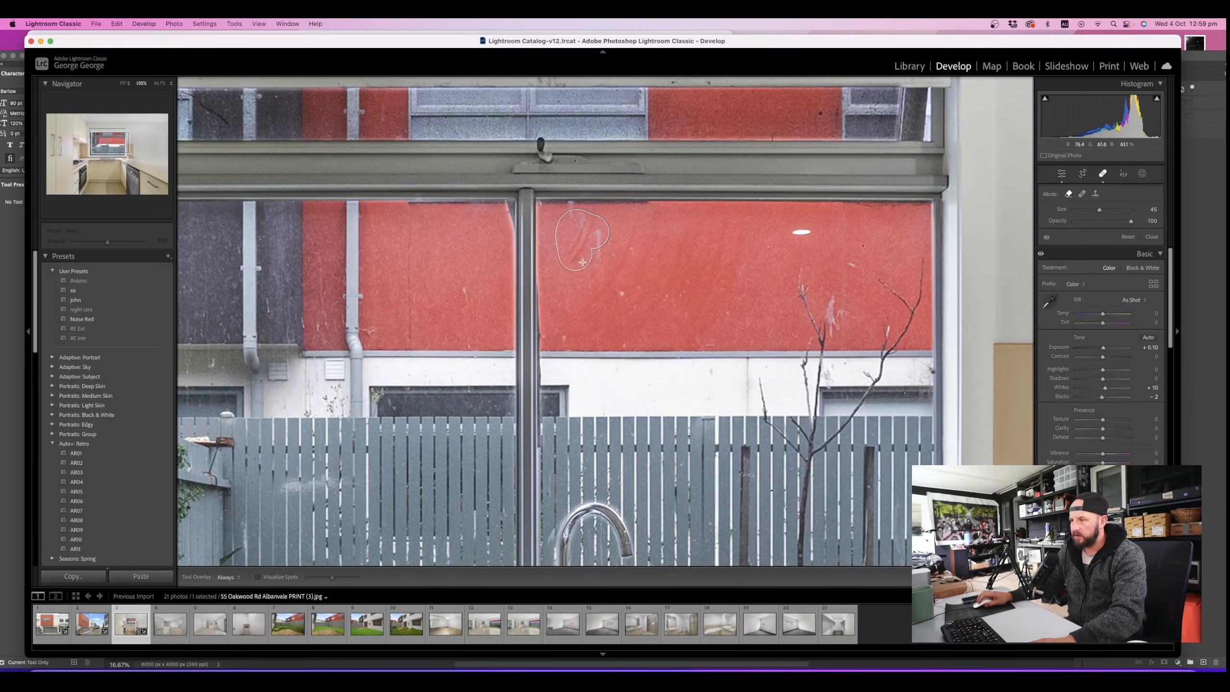
pyautogui.moveTo(583, 262); pyautogui.dragTo(626, 299)
pyautogui.click(561, 336)
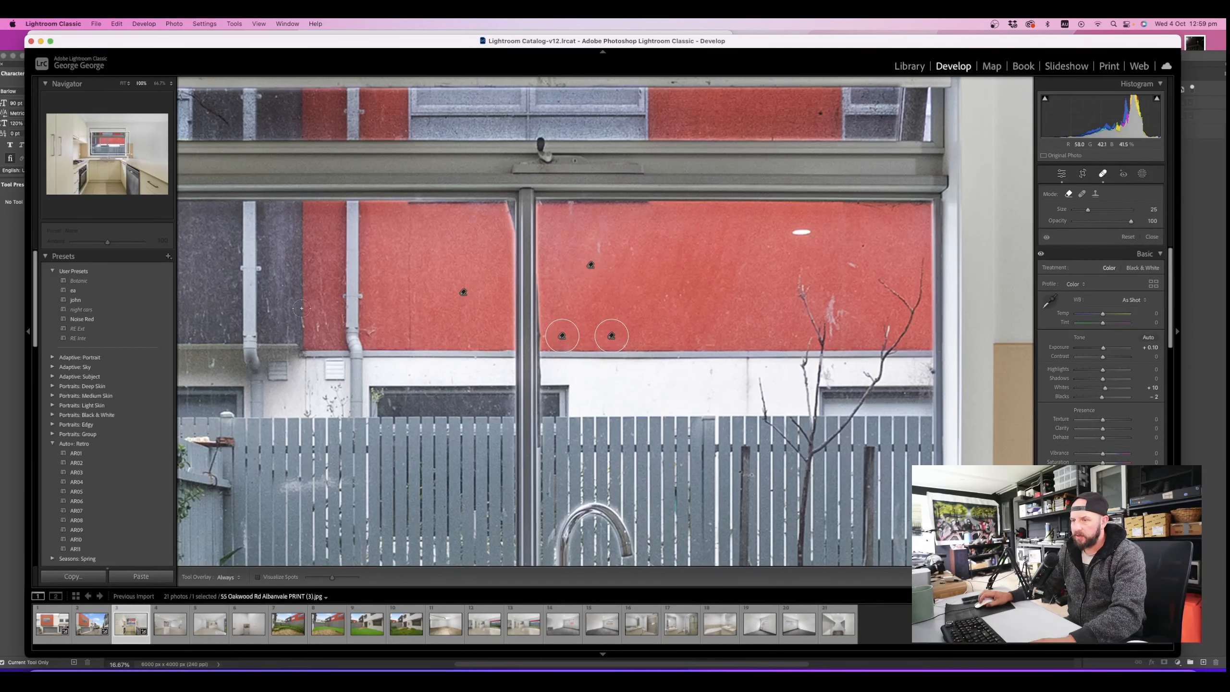
pyautogui.moveTo(265, 297); pyautogui.dragTo(267, 310)
pyautogui.moveTo(236, 360); pyautogui.dragTo(657, 304)
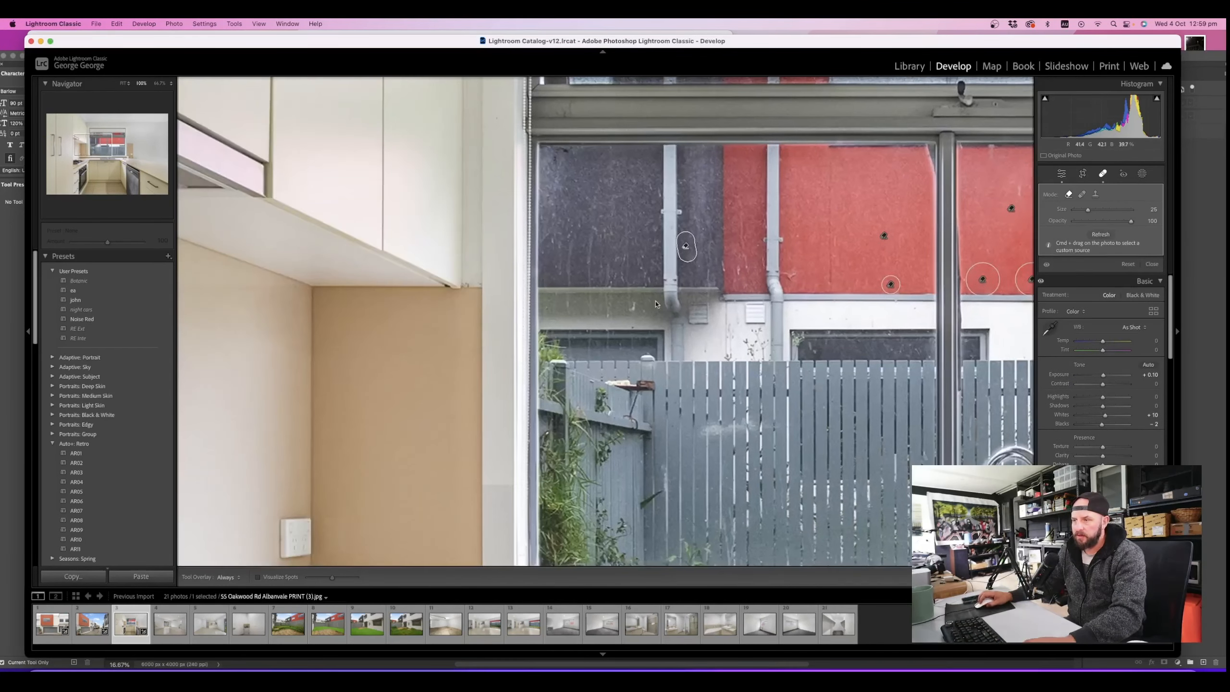
pyautogui.click(632, 308)
pyautogui.moveTo(549, 167); pyautogui.dragTo(177, 190)
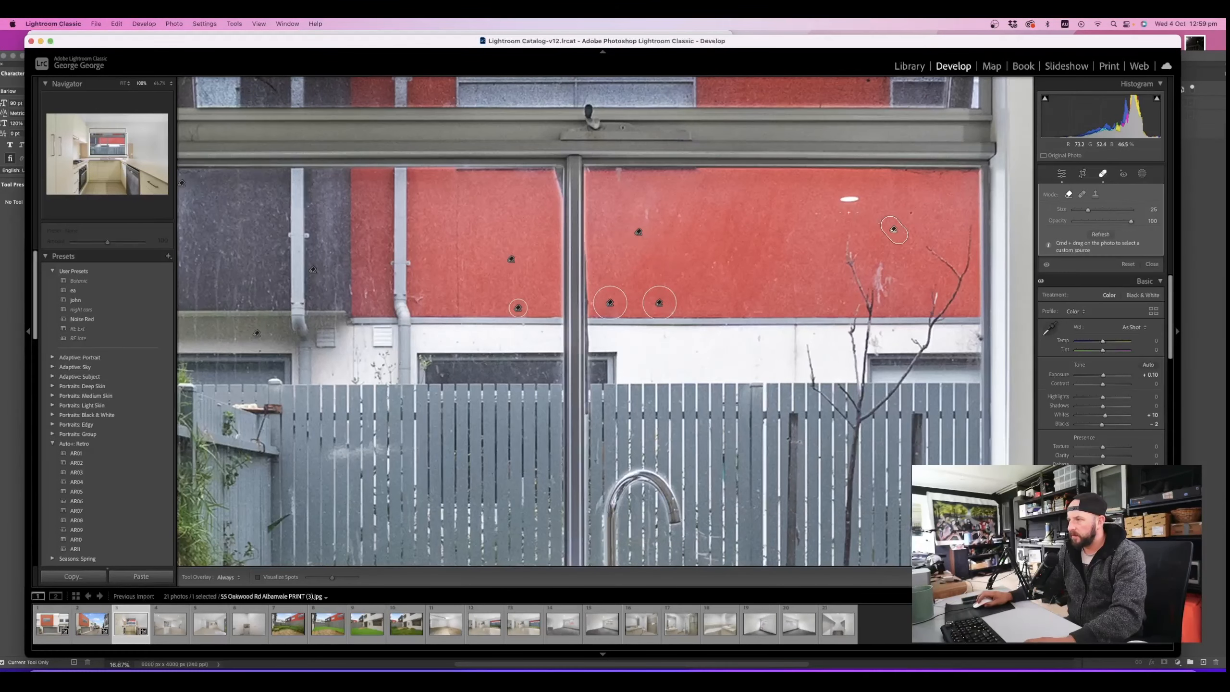
pyautogui.press('z')
pyautogui.click(1067, 177)
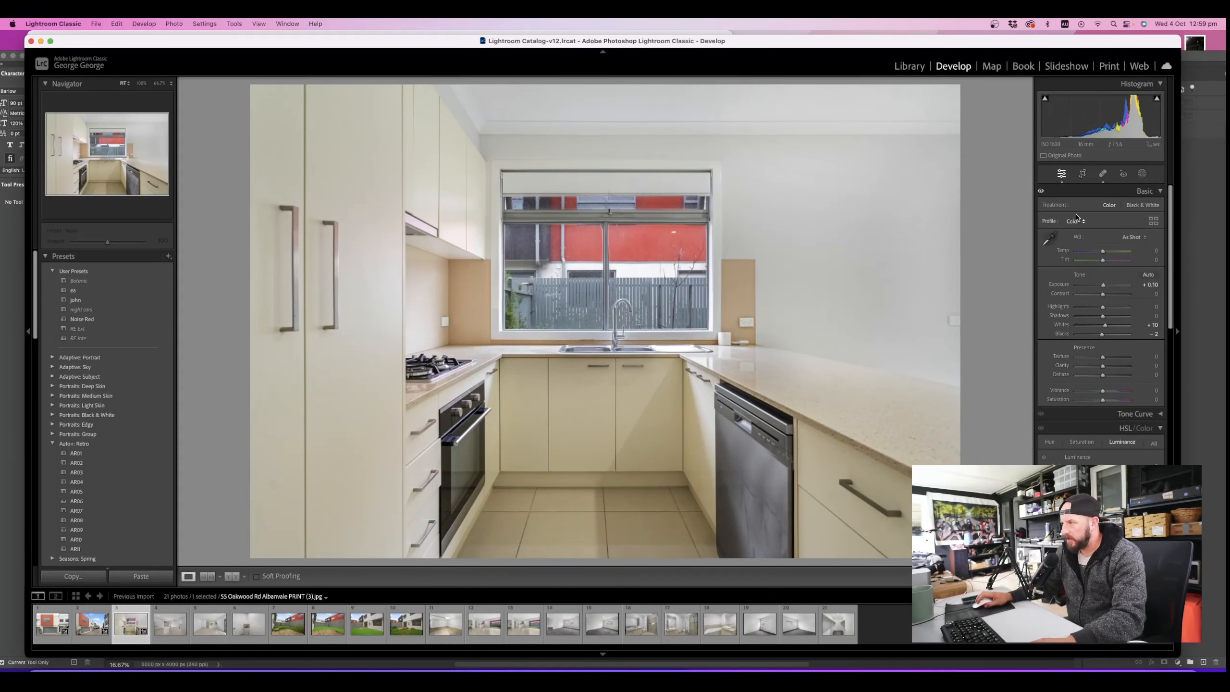
# Remove the mark on the lower cabinet door beside the oven with a brush size of about 75, and close the Remove tool
pyautogui.click(1103, 175)
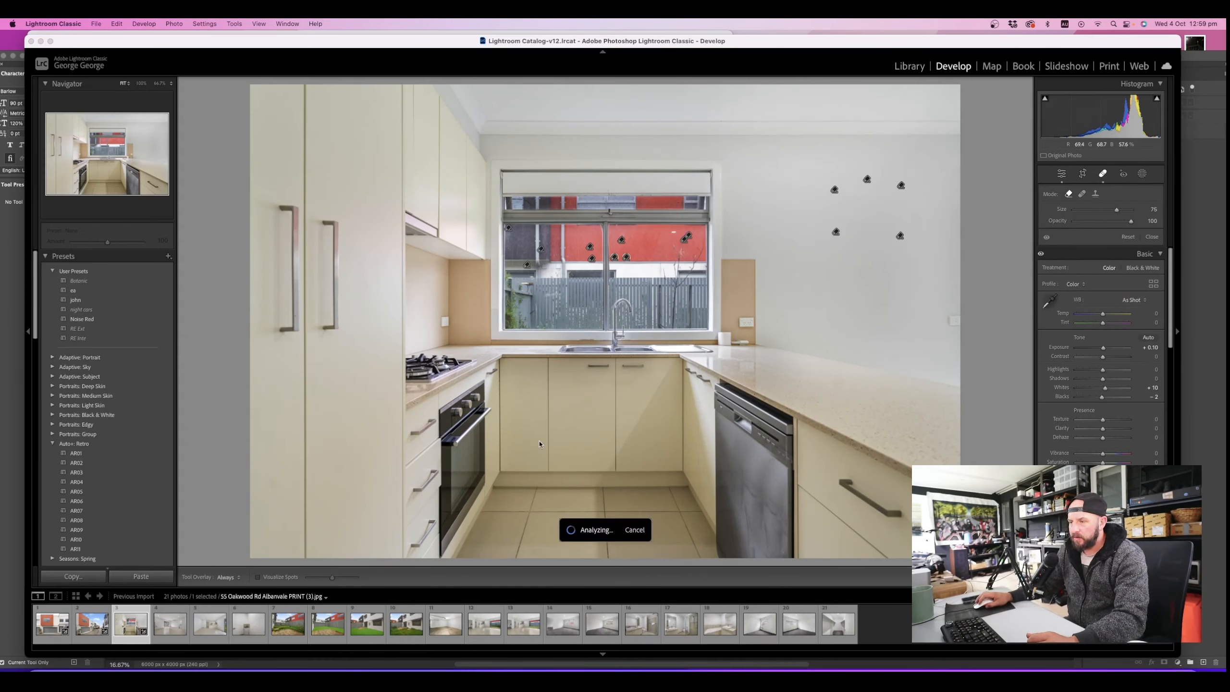
pyautogui.click(523, 432)
pyautogui.click(1082, 173)
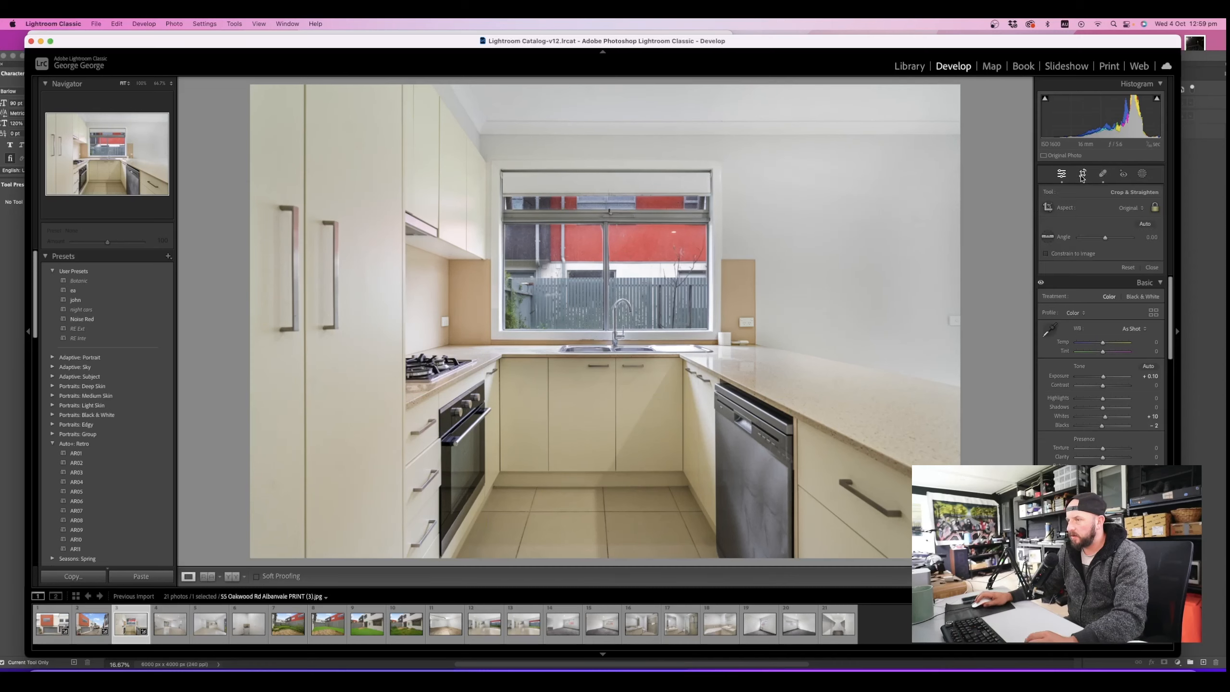
pyautogui.click(1061, 172)
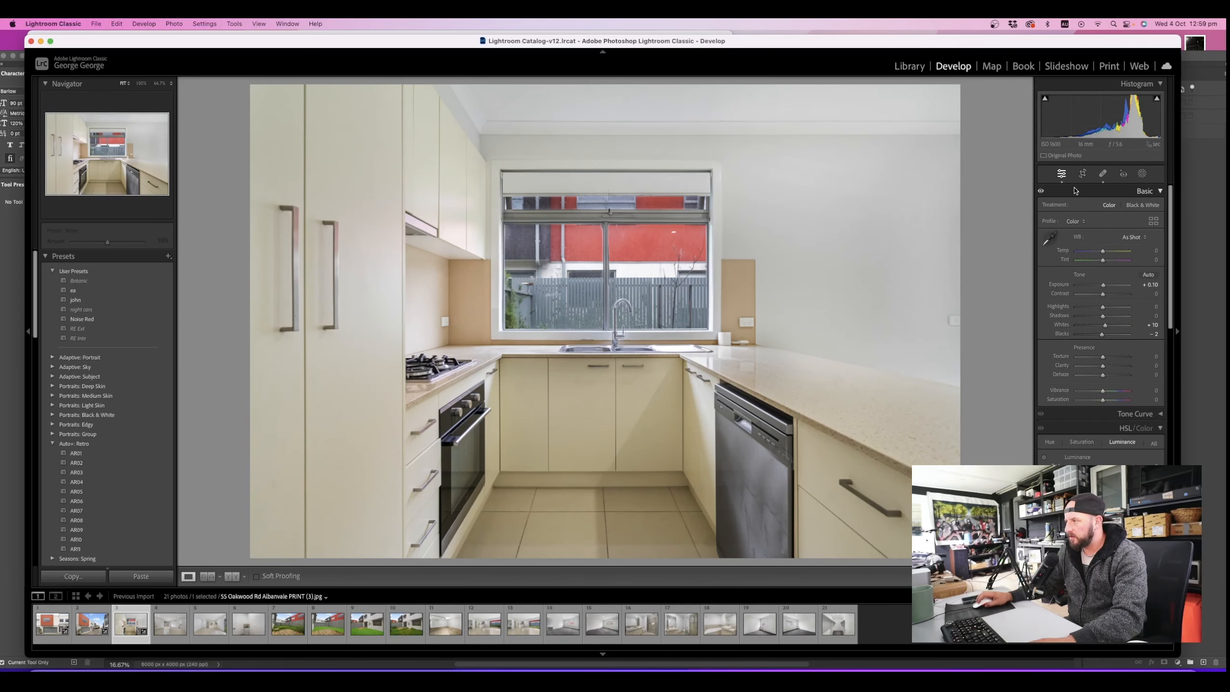
# Remove the smudges and streaks on the dishwasher front, starting with brush size 77 and using a smaller brush for the remaining marks, and close the tool
pyautogui.click(1102, 175)
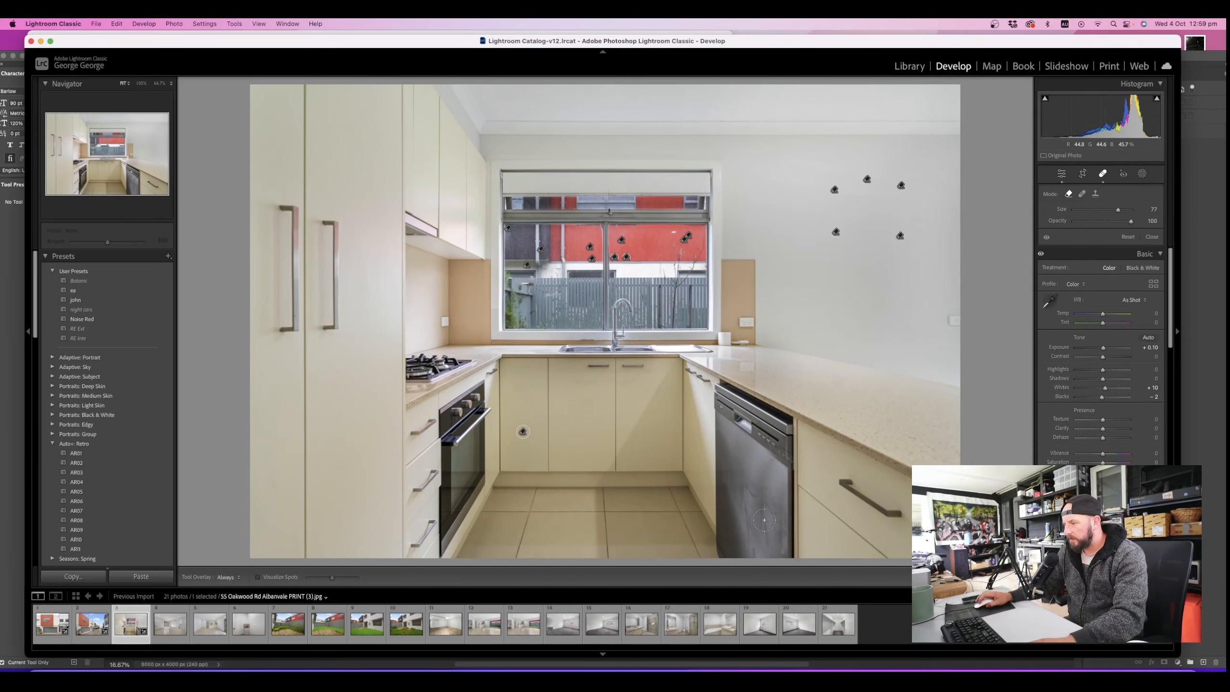
pyautogui.press('z')
pyautogui.moveTo(775, 532); pyautogui.dragTo(485, 82)
pyautogui.moveTo(665, 440)
pyautogui.mouseDown()
pyautogui.moveTo(785, 182)
pyautogui.moveTo(804, 320)
pyautogui.mouseUp()
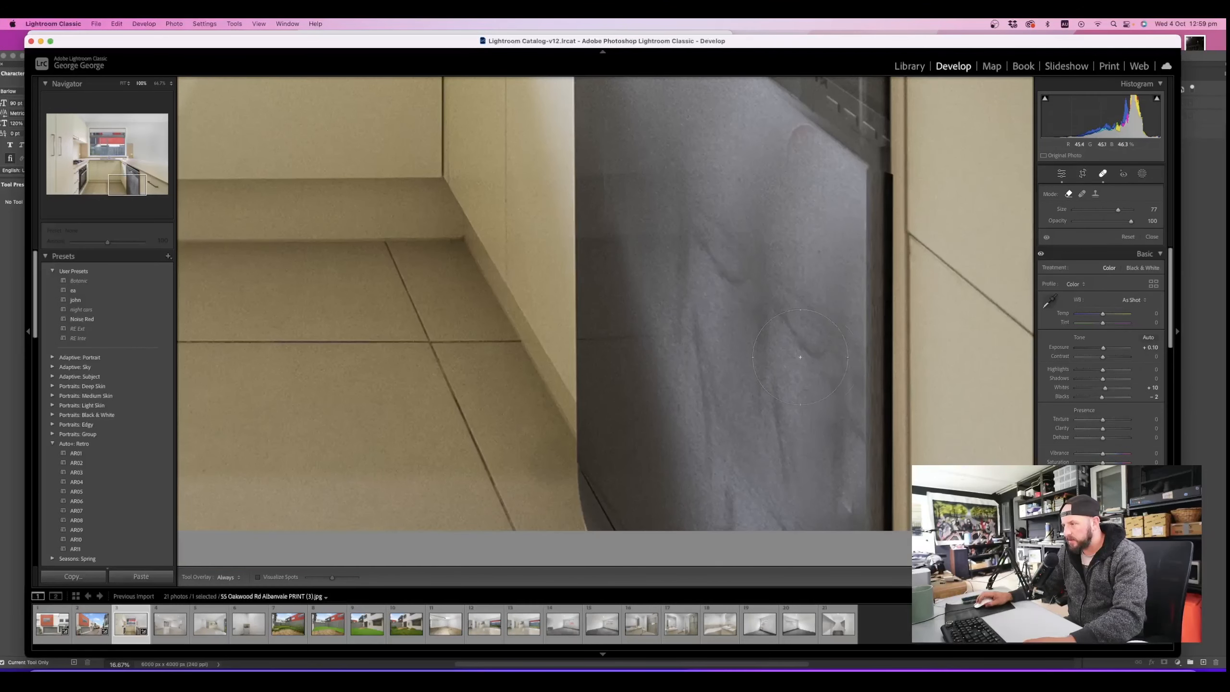
pyautogui.moveTo(719, 259); pyautogui.dragTo(692, 542)
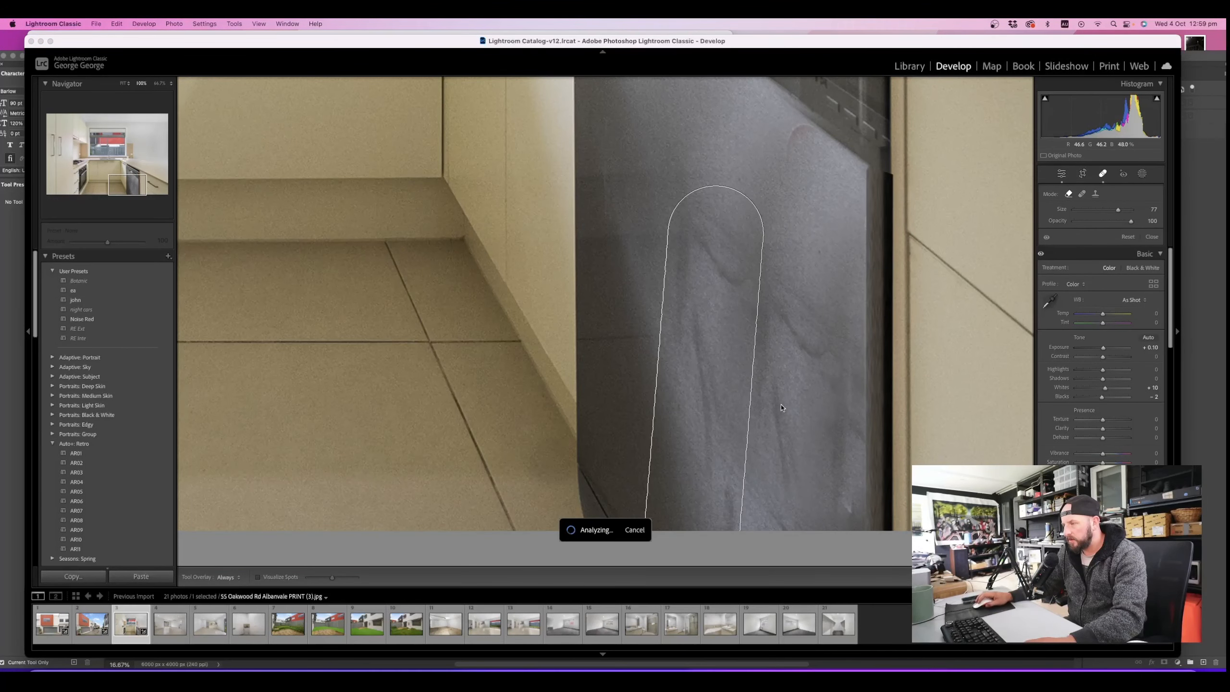
pyautogui.moveTo(783, 291); pyautogui.dragTo(776, 508)
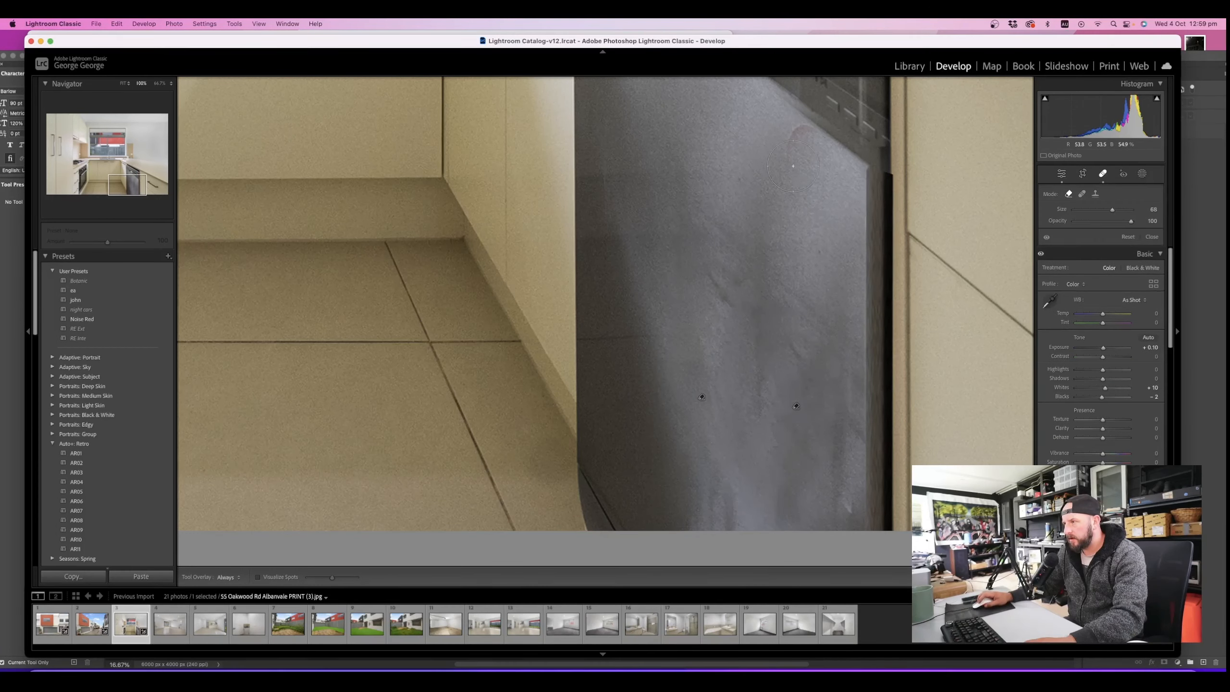
pyautogui.moveTo(775, 140); pyautogui.dragTo(798, 151)
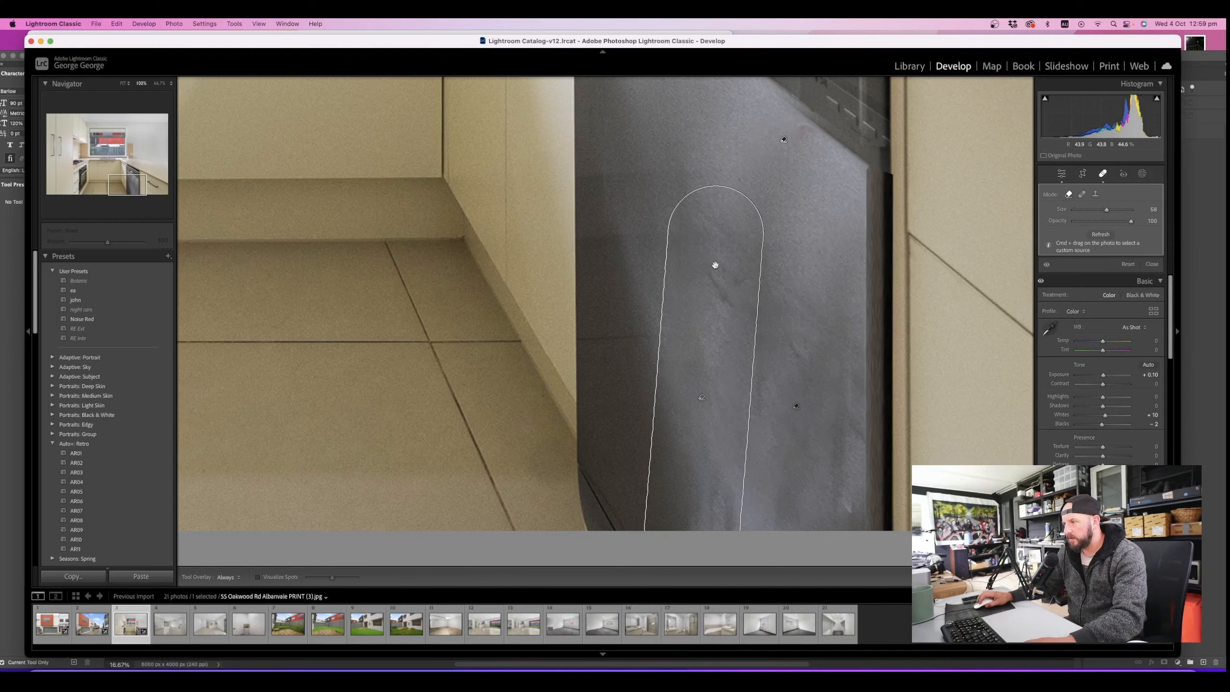
pyautogui.moveTo(803, 217)
pyautogui.mouseDown()
pyautogui.moveTo(760, 276)
pyautogui.moveTo(694, 325)
pyautogui.mouseUp()
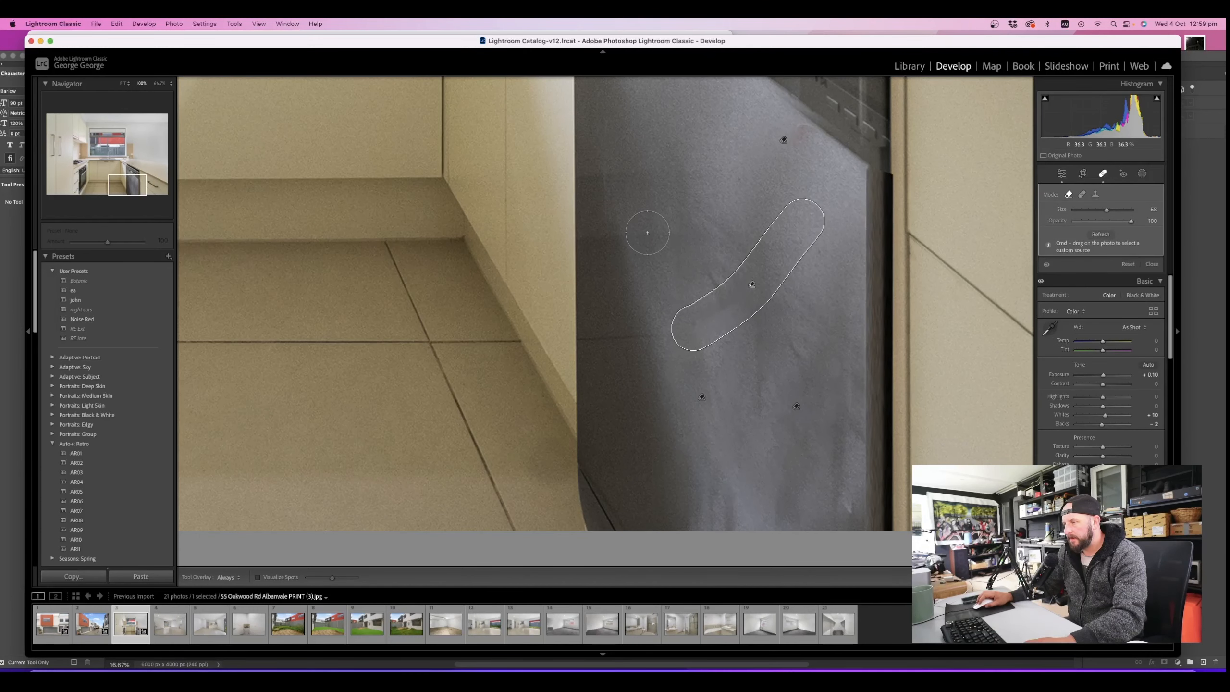
pyautogui.press('z')
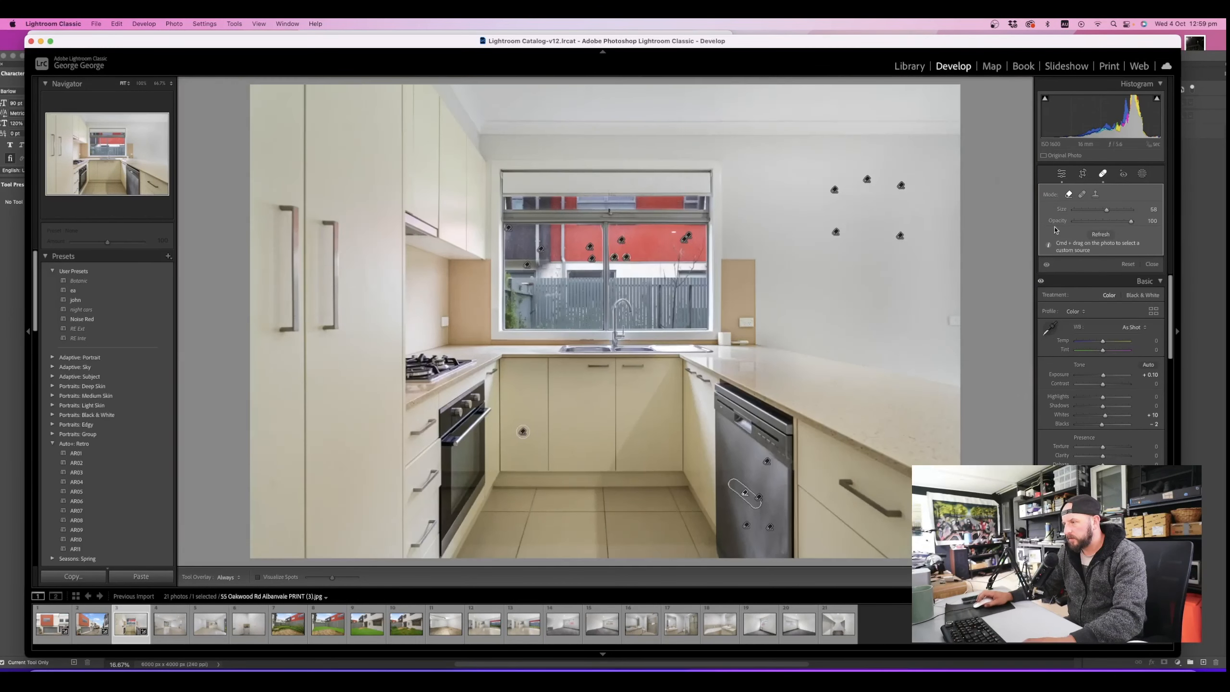
pyautogui.click(1061, 174)
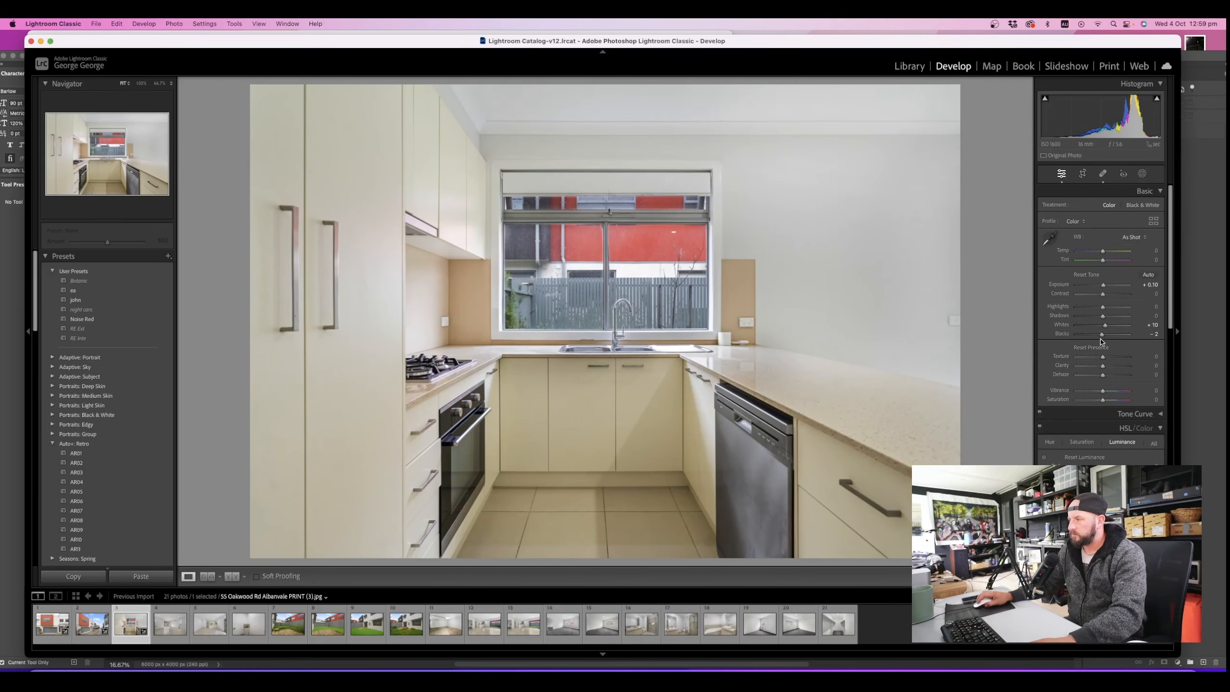
# Check the kitchen photo's black clipping and compare the photo's overall look with the neighbouring living room photo
pyautogui.keyDown('alt'); pyautogui.click(1102, 335); pyautogui.keyUp('alt')
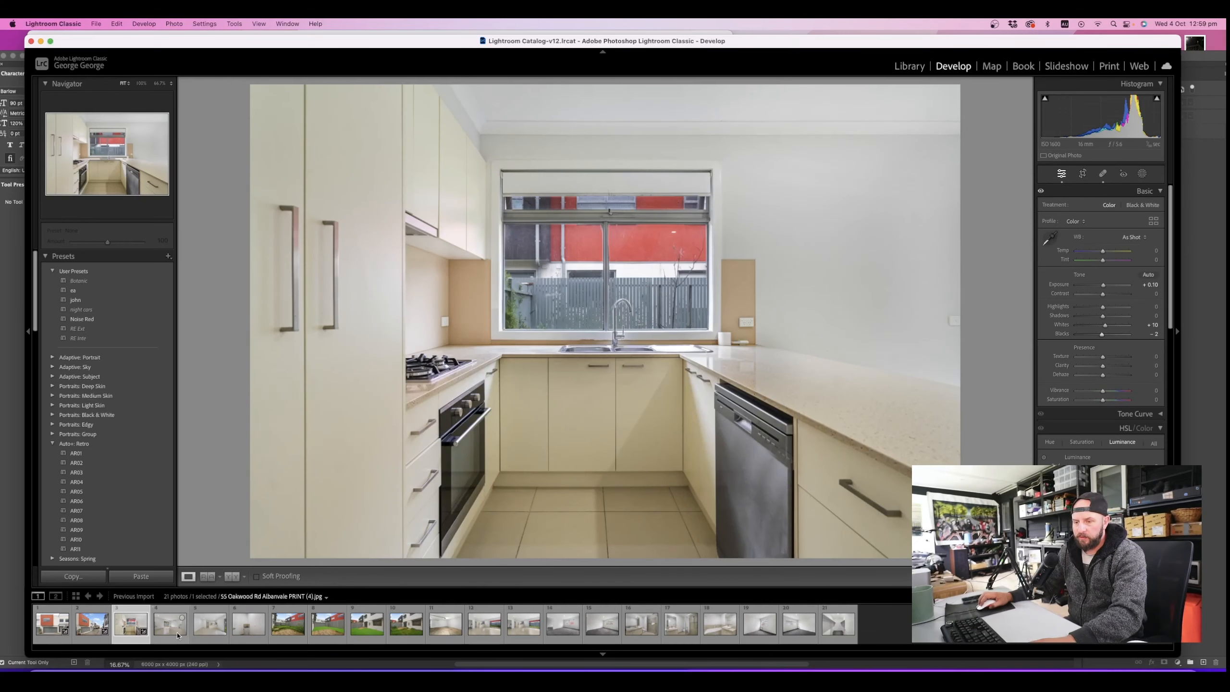
pyautogui.click(177, 632)
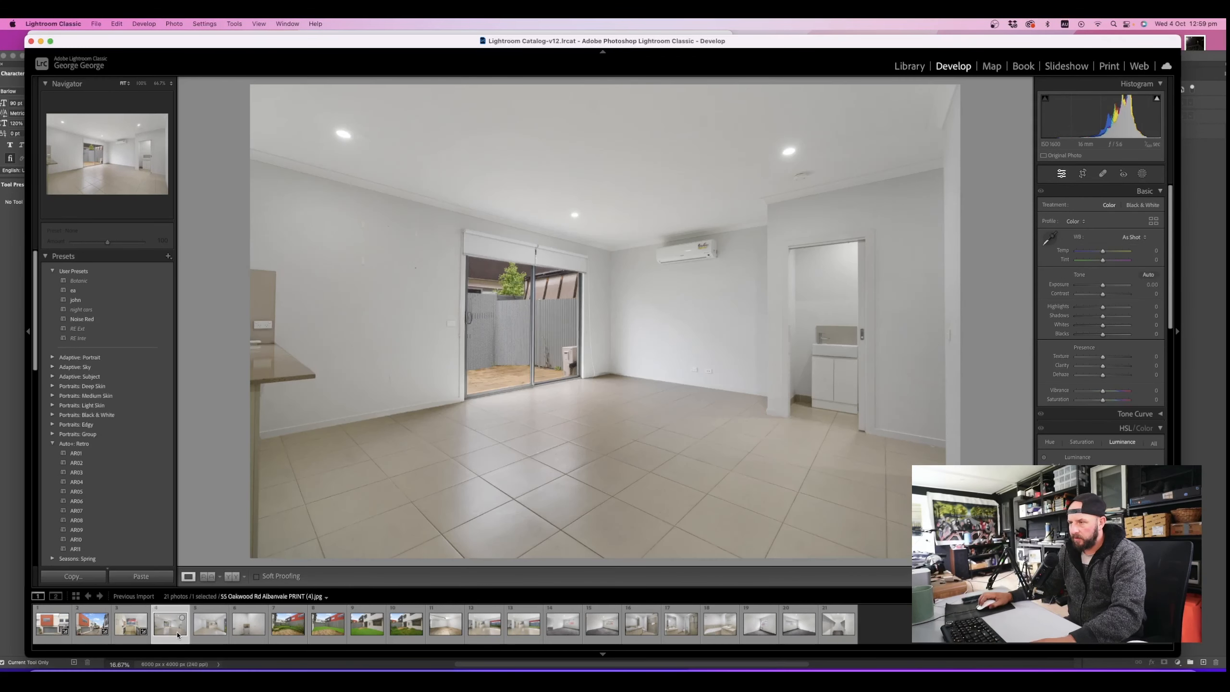
pyautogui.click(131, 625)
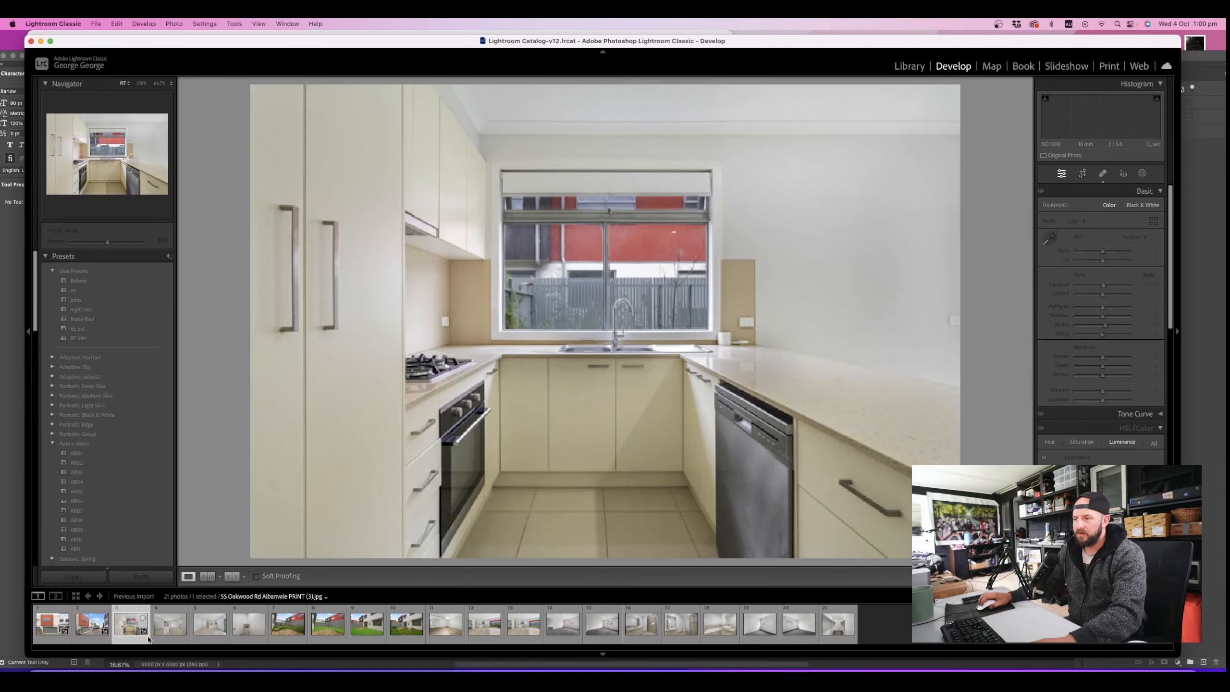
pyautogui.click(171, 638)
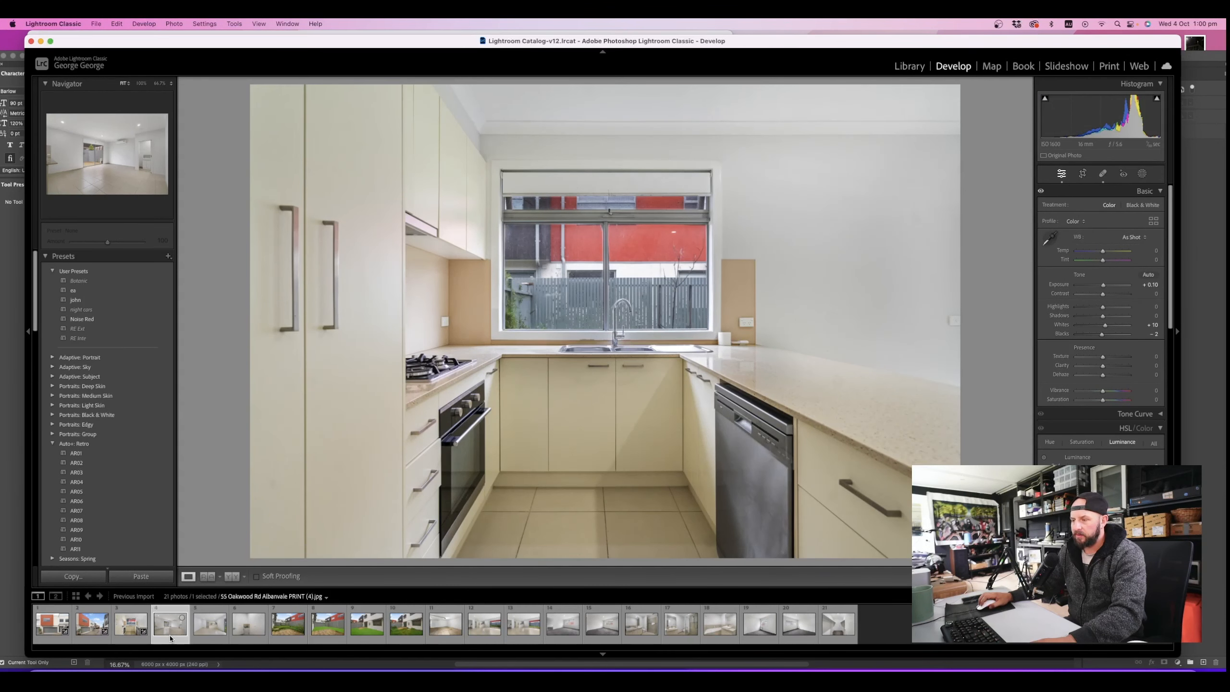
pyautogui.click(131, 627)
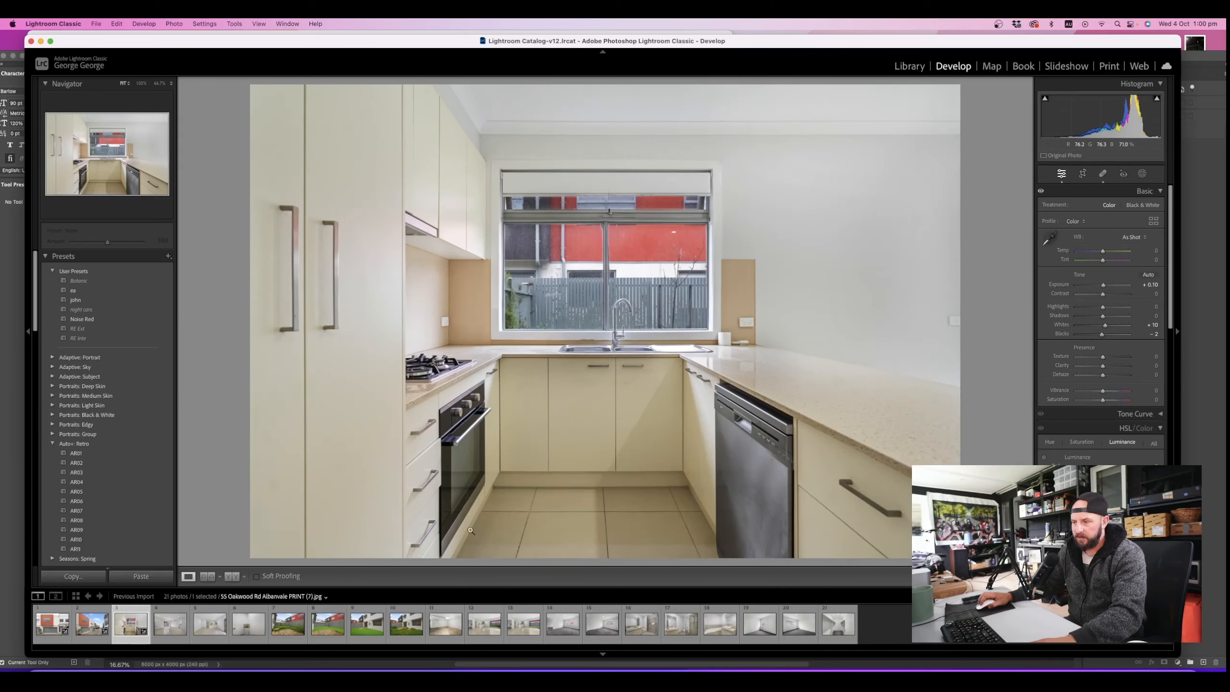
# Inspect the kitchen floor tiles up close and set the photo's manual Luminance noise reduction to 37
pyautogui.click(584, 515)
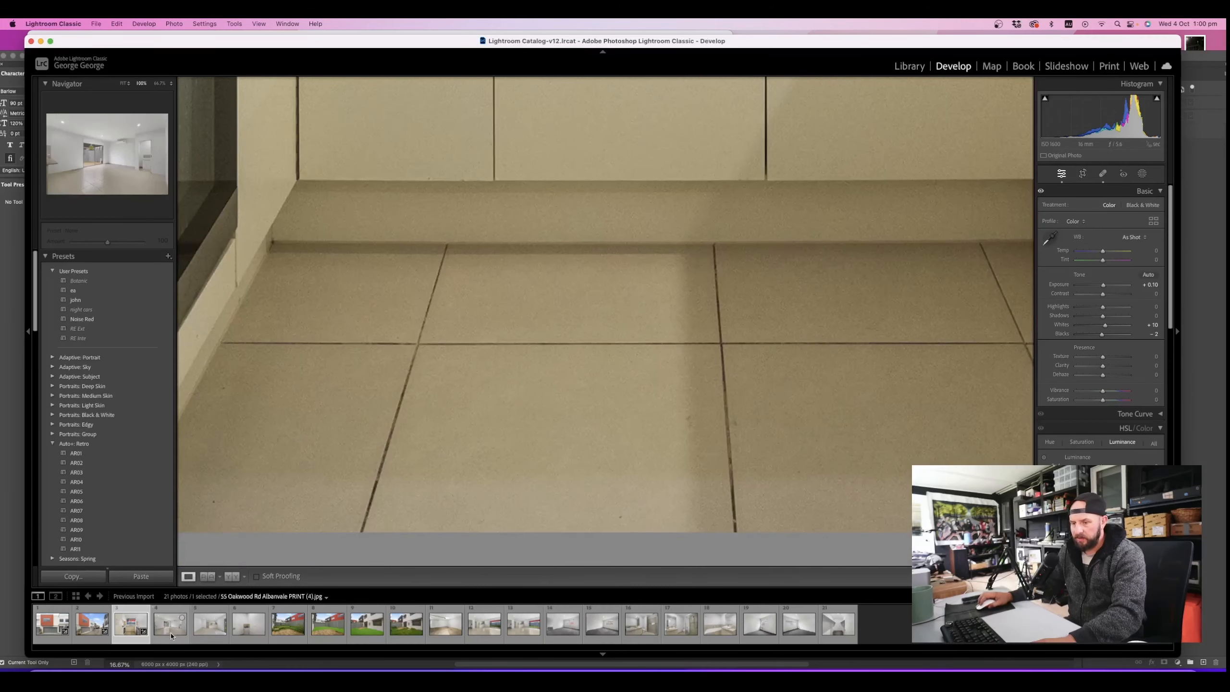
pyautogui.scroll(-10, 1115, 376)
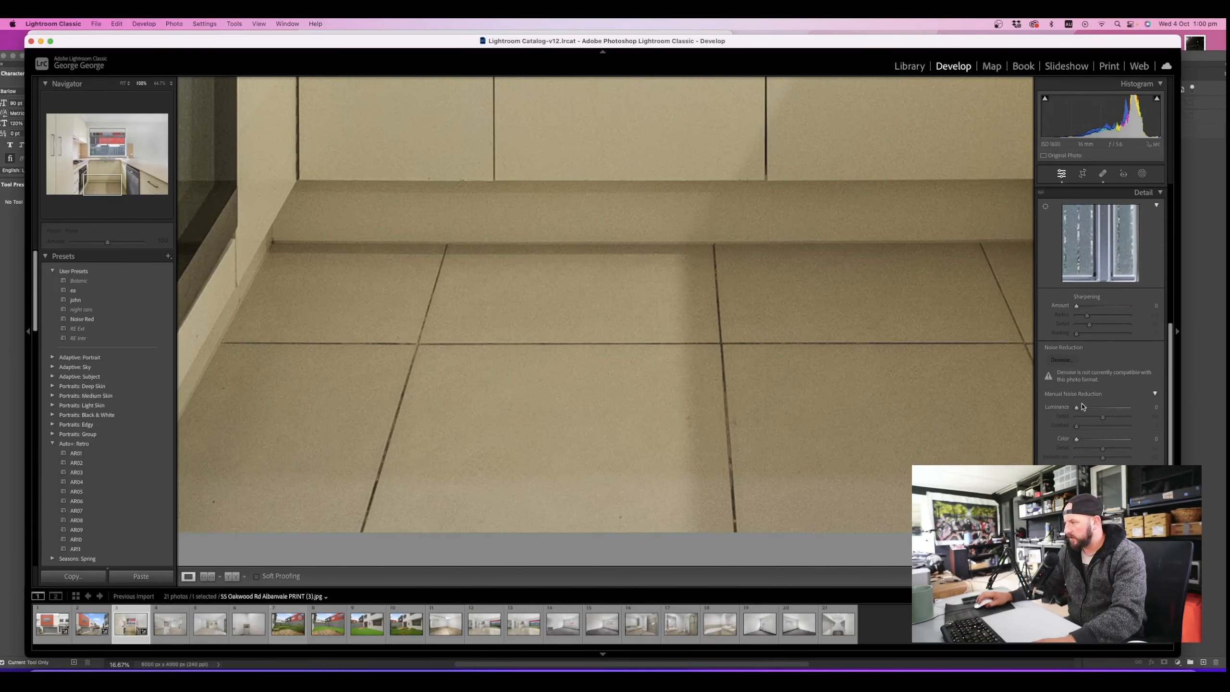
pyautogui.moveTo(1076, 407); pyautogui.dragTo(1090, 407)
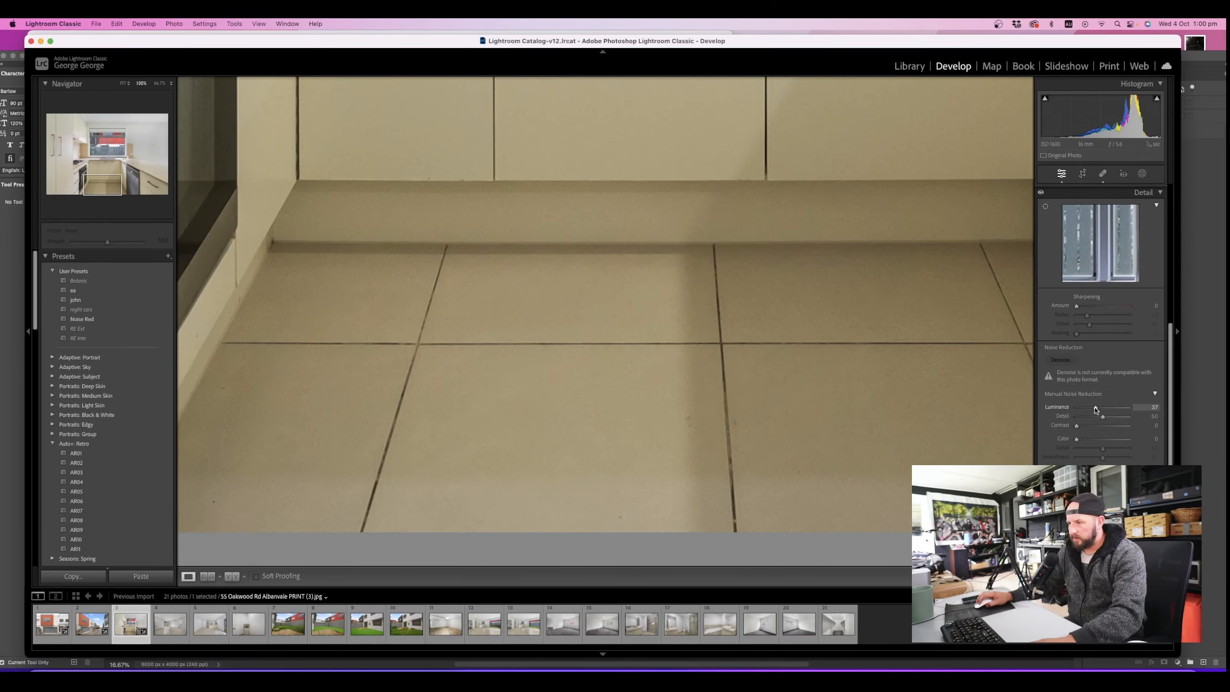
pyautogui.click(718, 280)
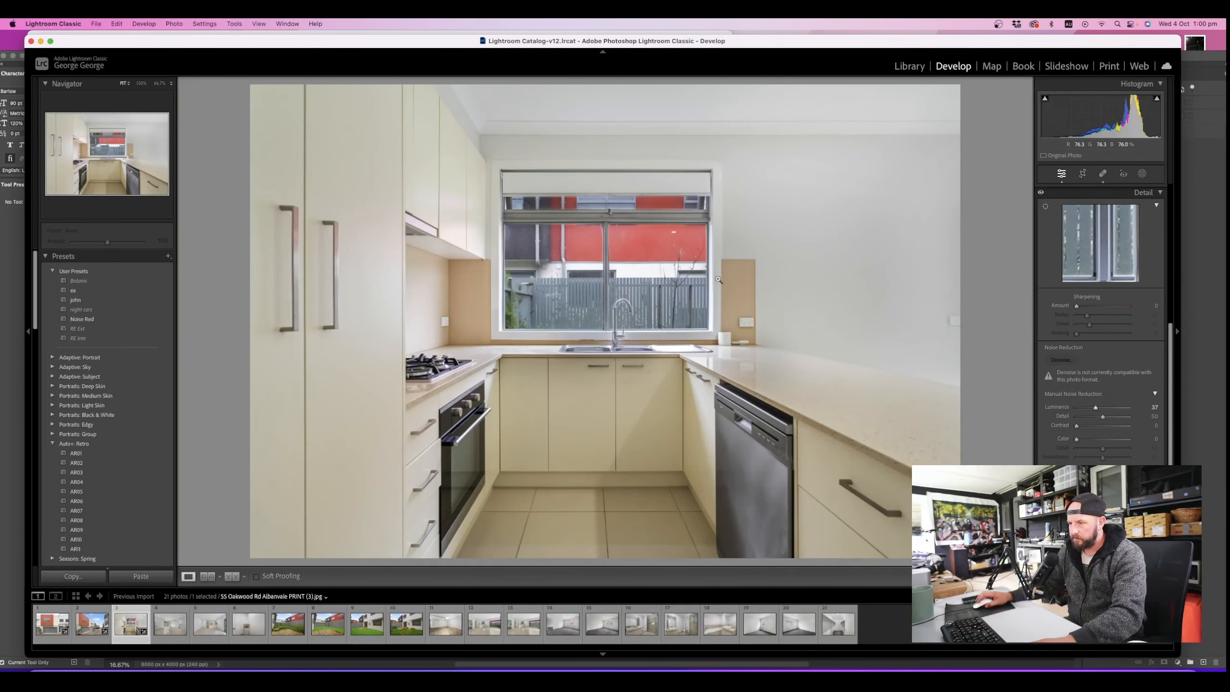
# Select all photos from the living room photo through the last one and set their manual Luminance noise reduction to 42
pyautogui.click(170, 624)
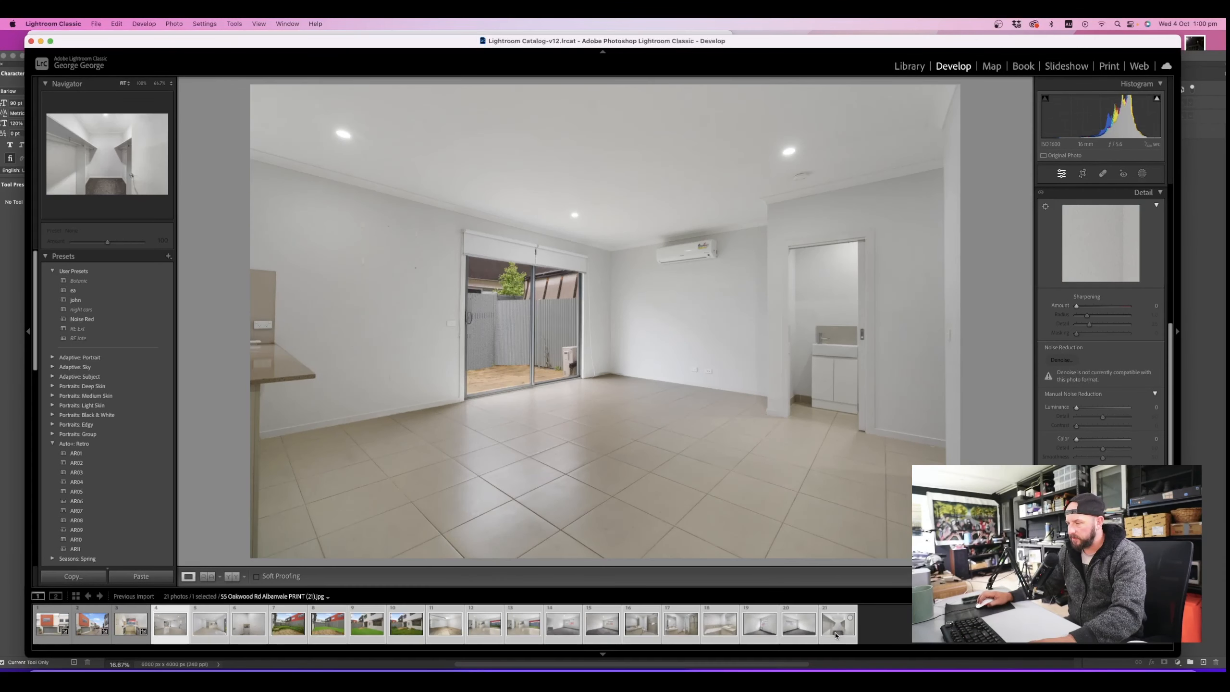
pyautogui.keyDown('shift'); pyautogui.click(836, 635); pyautogui.keyUp('shift')
pyautogui.moveTo(1076, 407); pyautogui.dragTo(1098, 409)
pyautogui.click(206, 630)
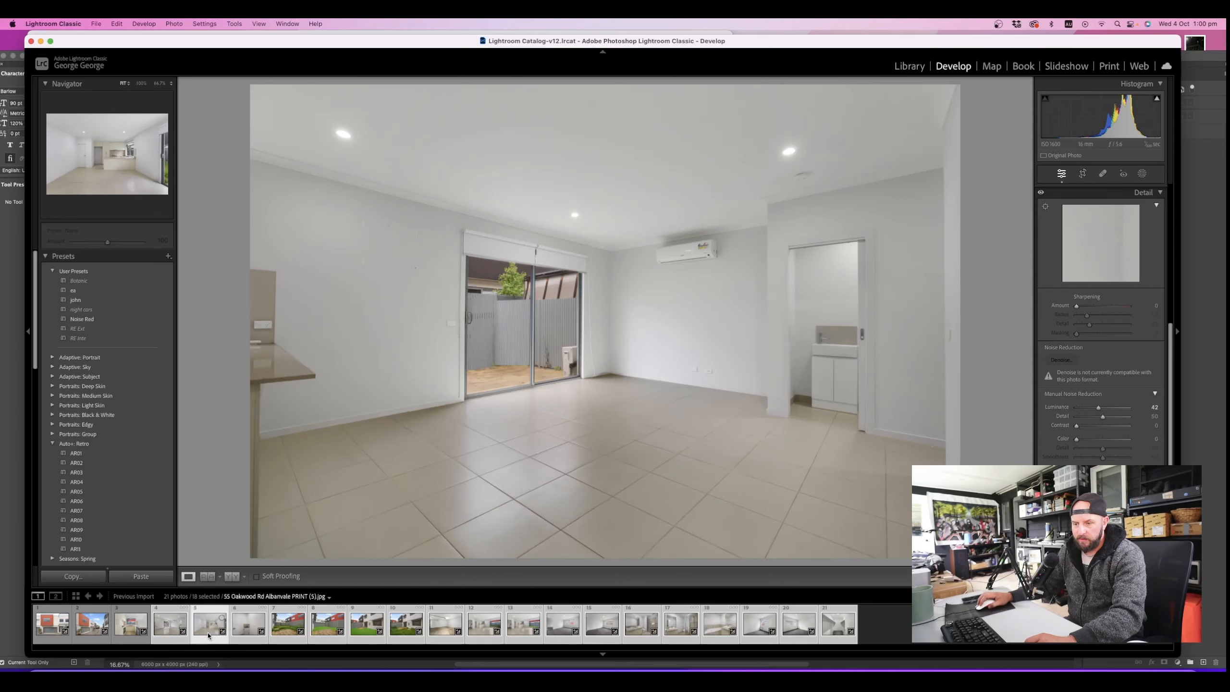
pyautogui.click(163, 634)
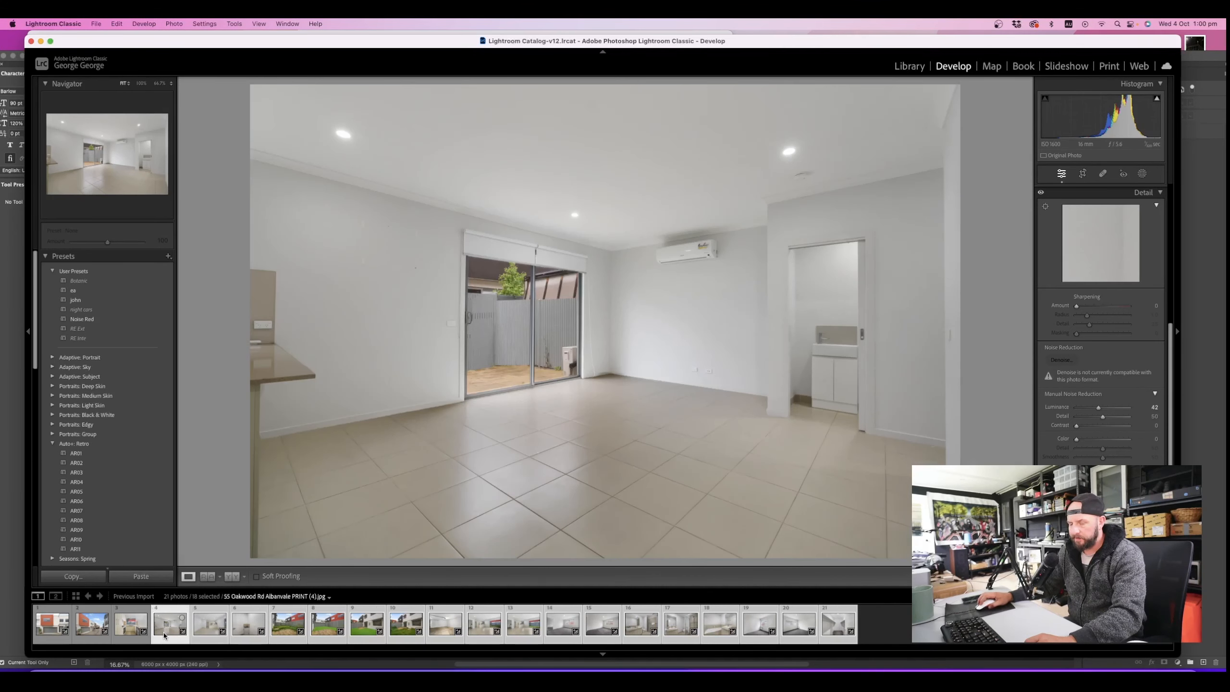
# Compare the kitchen photo's colour with the next three interior photos in the set
pyautogui.press('Left')
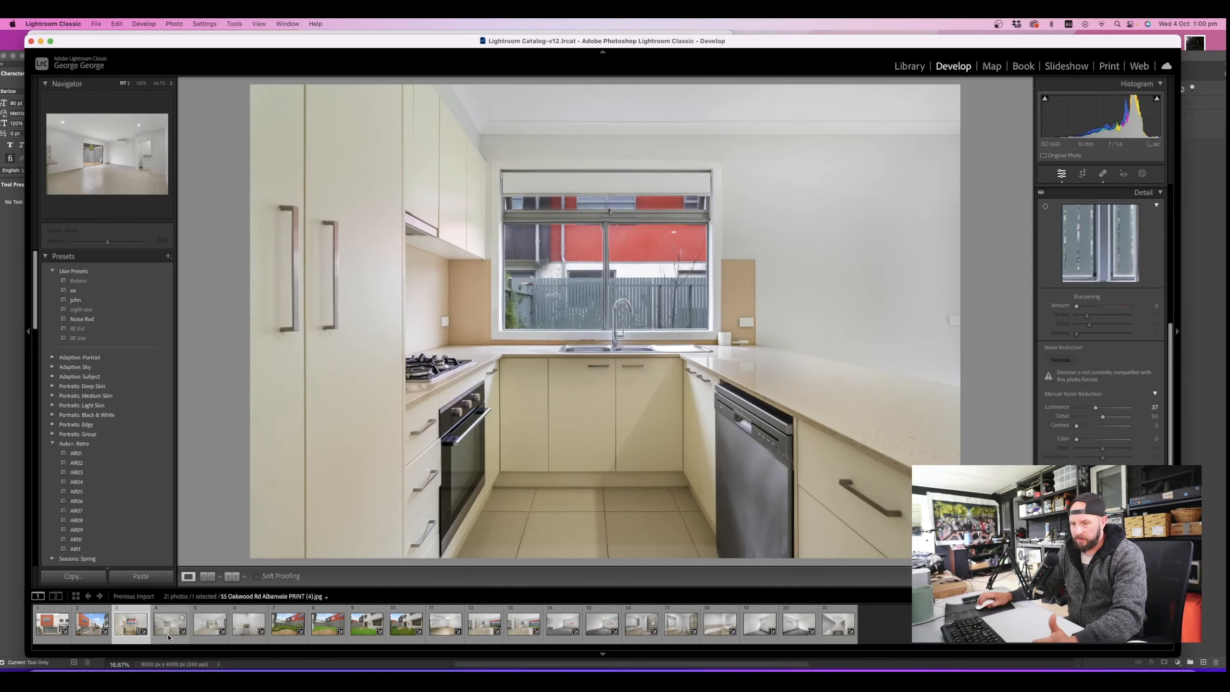
pyautogui.click(169, 636)
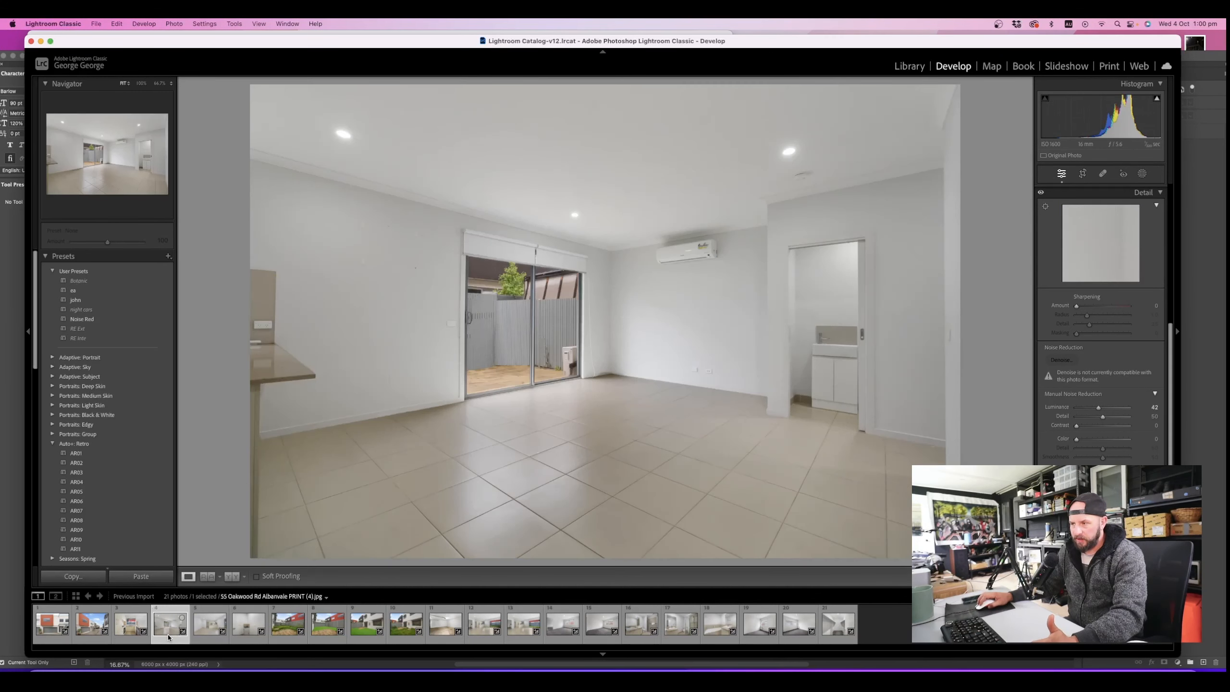
pyautogui.click(209, 628)
pyautogui.click(240, 634)
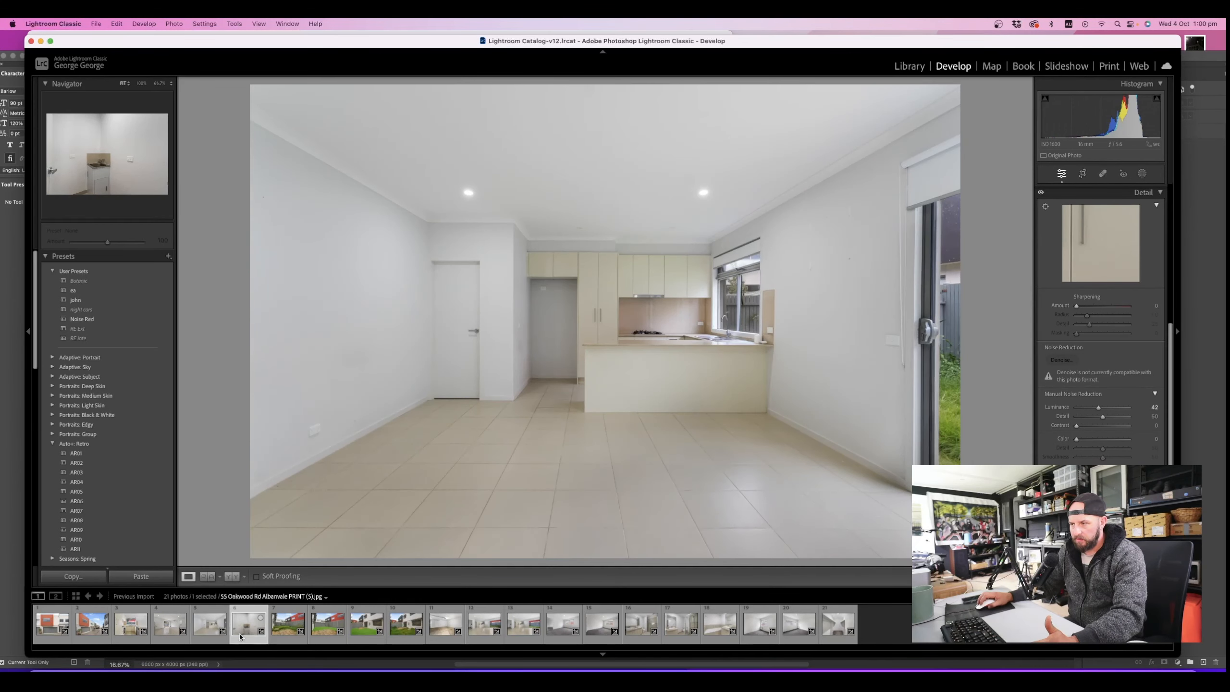
pyautogui.click(209, 635)
pyautogui.click(170, 636)
pyautogui.click(138, 639)
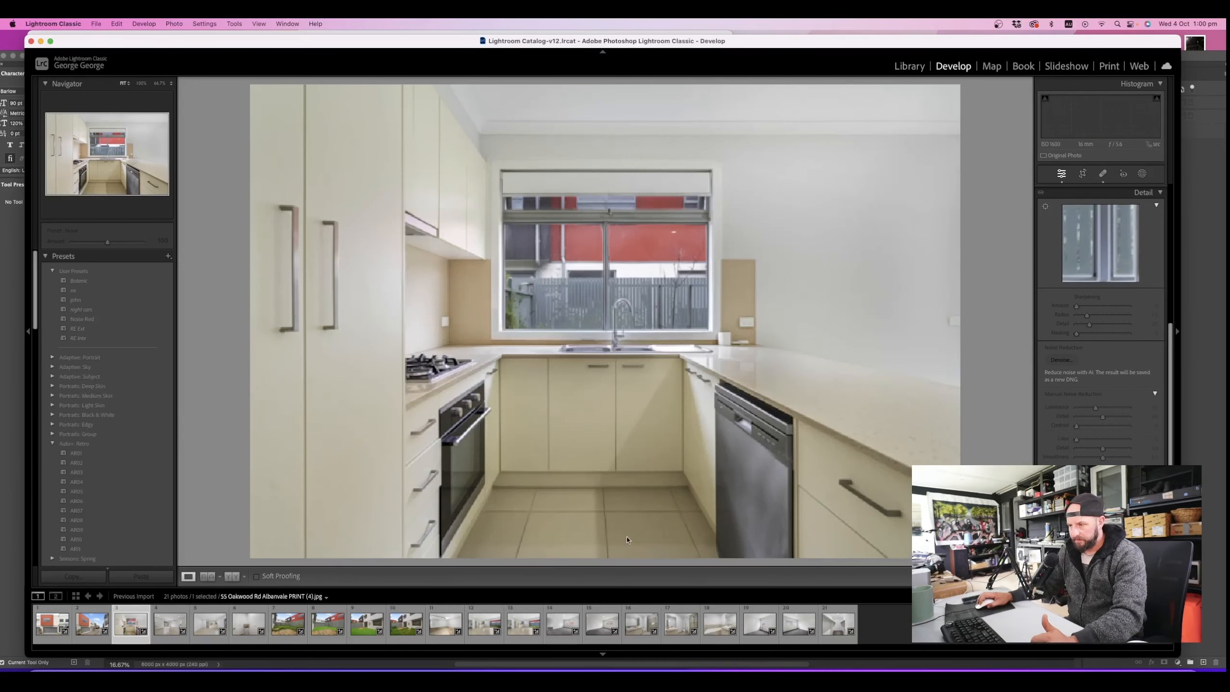
# Lower the kitchen photo's Orange saturation to about -30 and Yellow saturation to about -32, comparing it with the neighbouring living room photo
pyautogui.scroll(-5, 1138, 449)
pyautogui.scroll(6, 1138, 449)
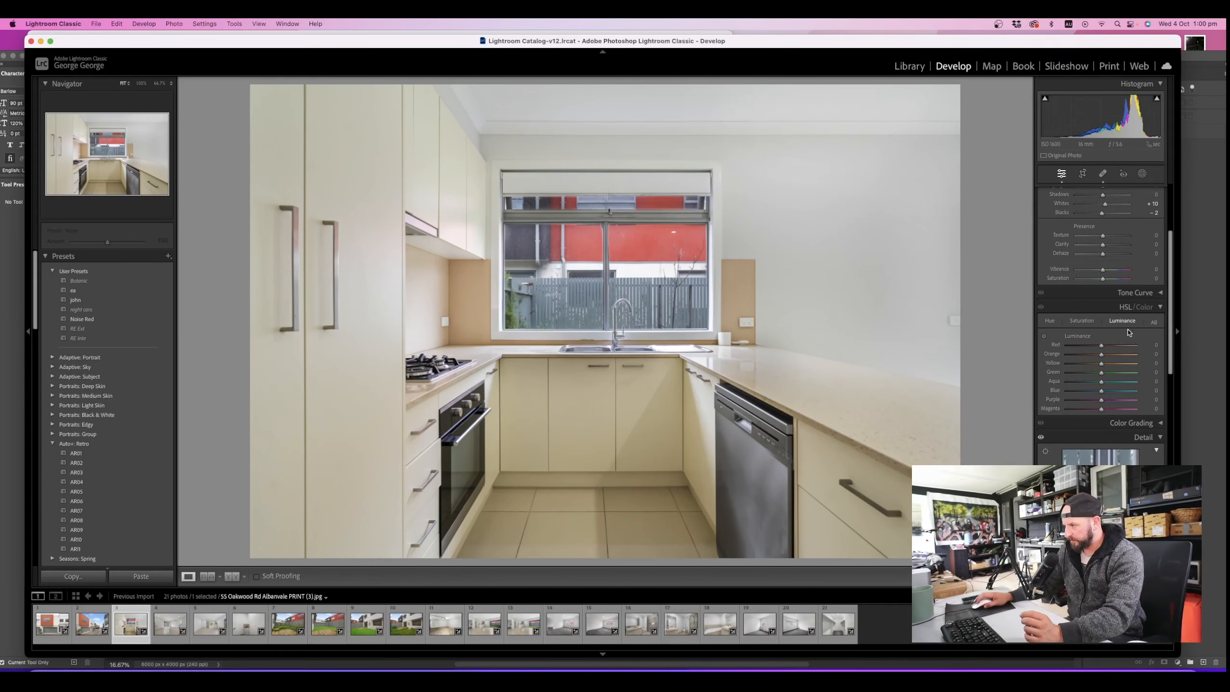
pyautogui.click(1081, 321)
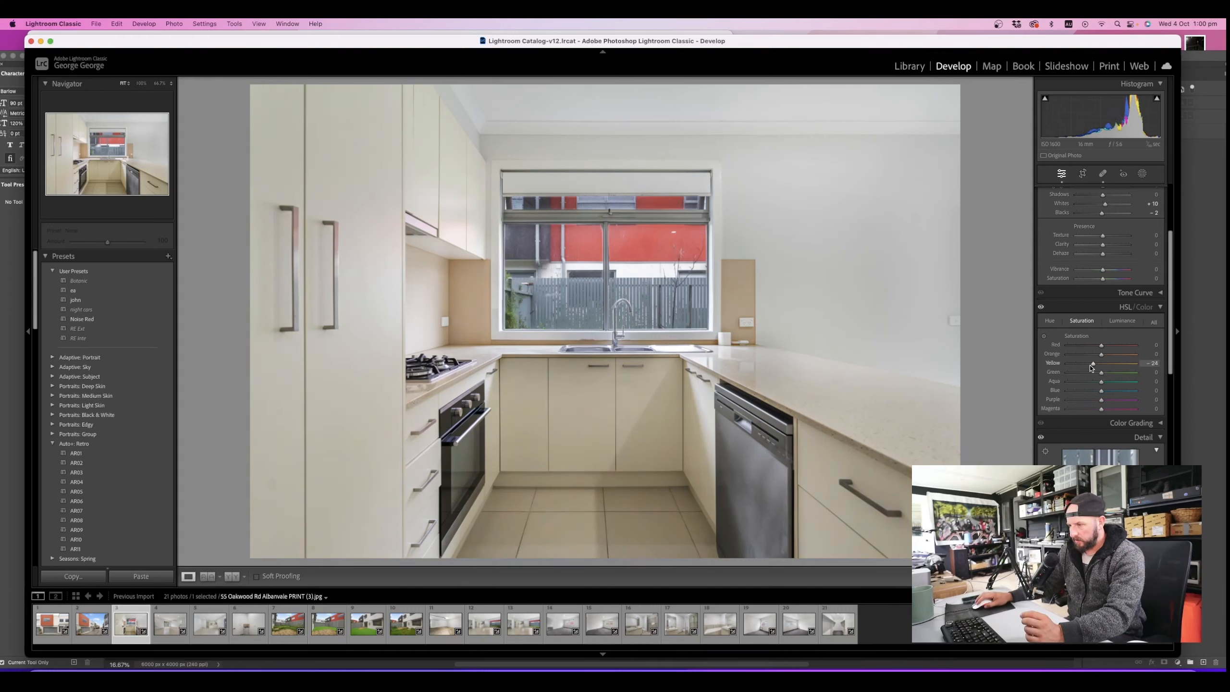
pyautogui.moveTo(1102, 366); pyautogui.dragTo(1094, 363)
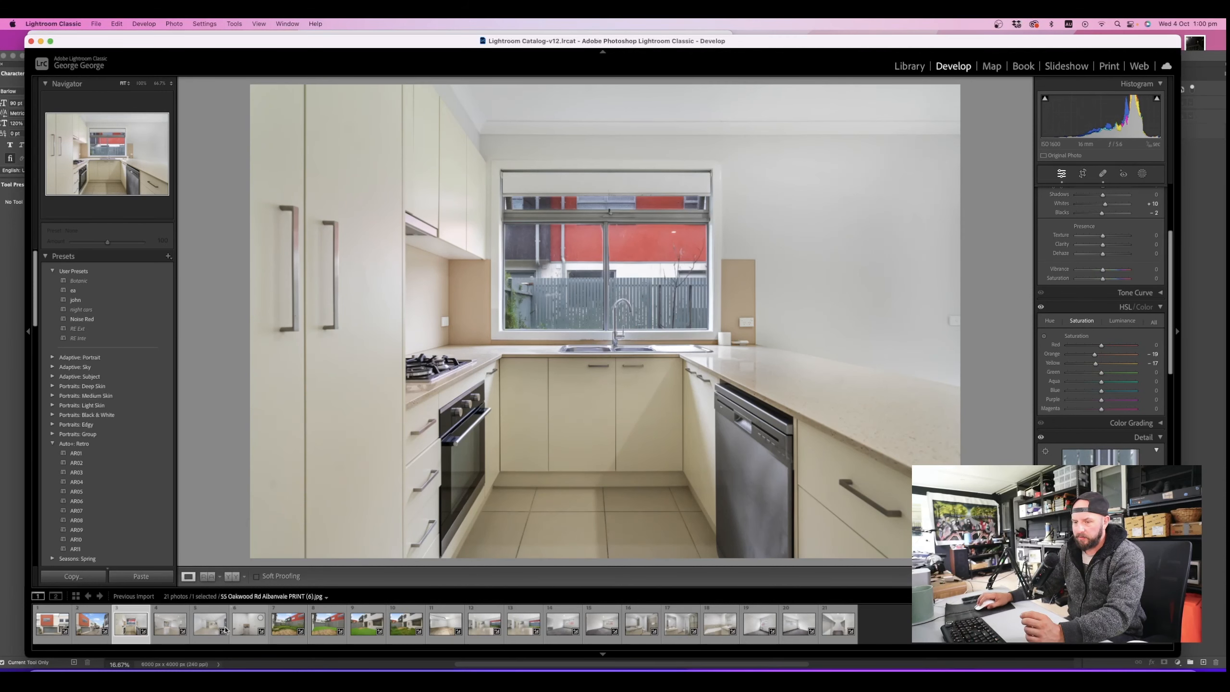
pyautogui.click(177, 639)
pyautogui.click(131, 627)
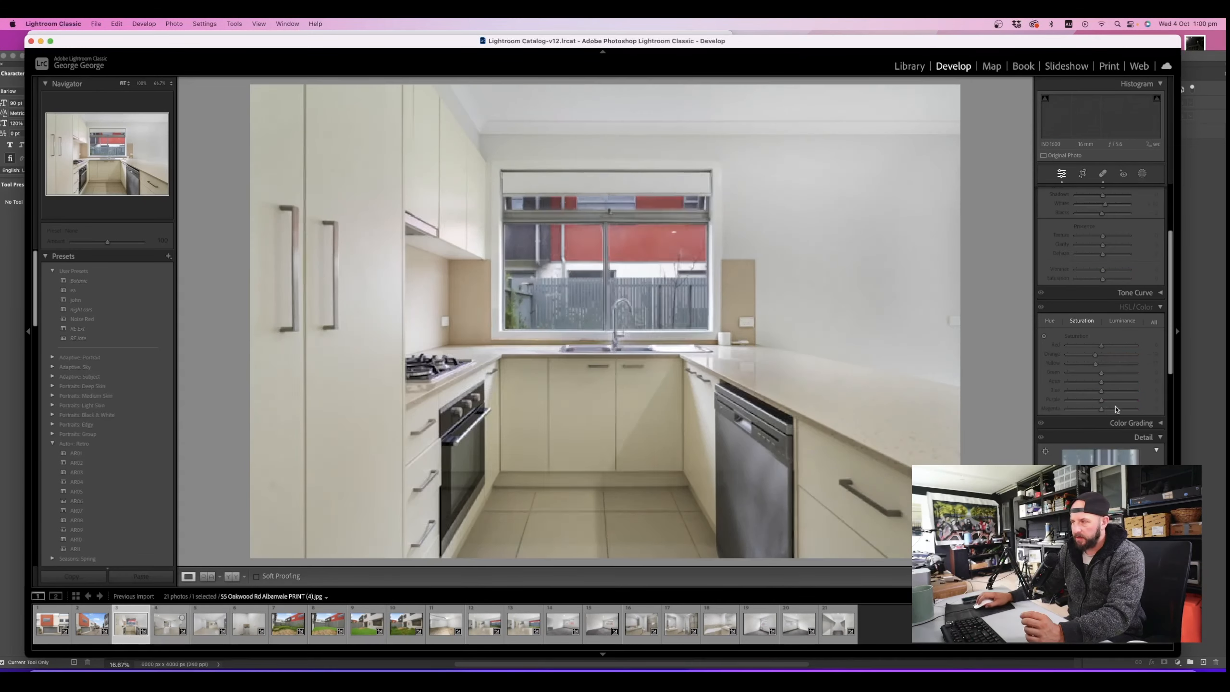
pyautogui.moveTo(1091, 366); pyautogui.dragTo(1090, 364)
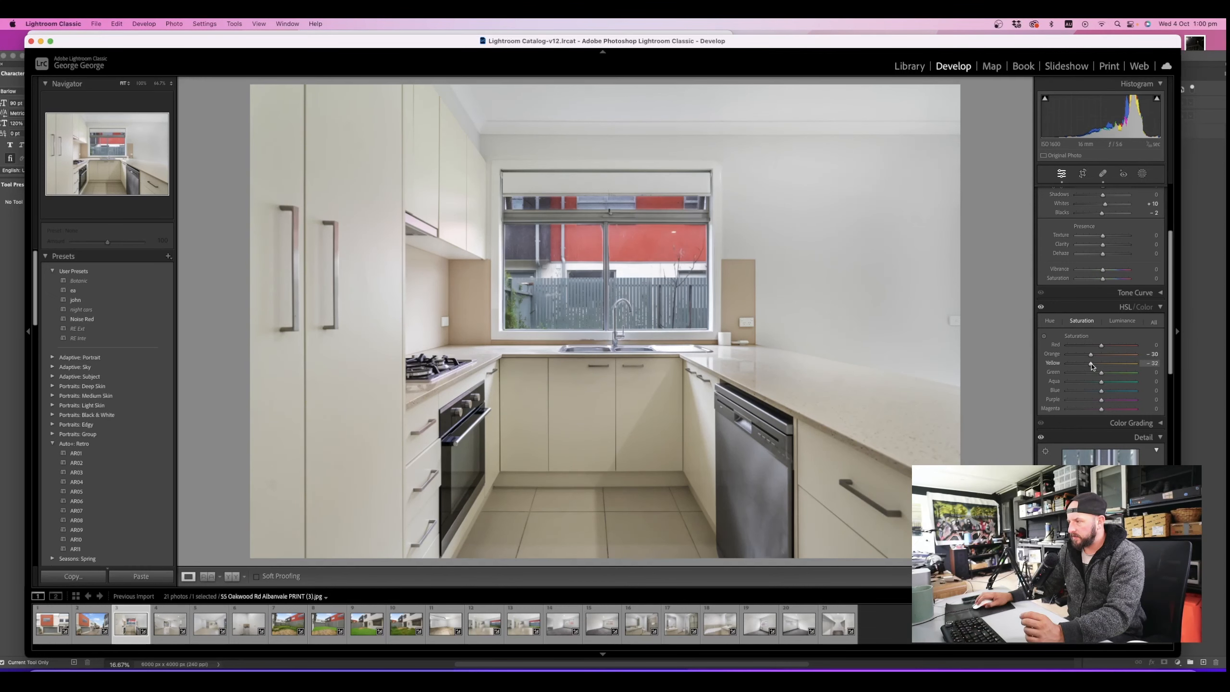
# Select the empty living room photo, PRINT (4).jpg, and compare its Upright correction set to Auto and to Off
pyautogui.click(170, 630)
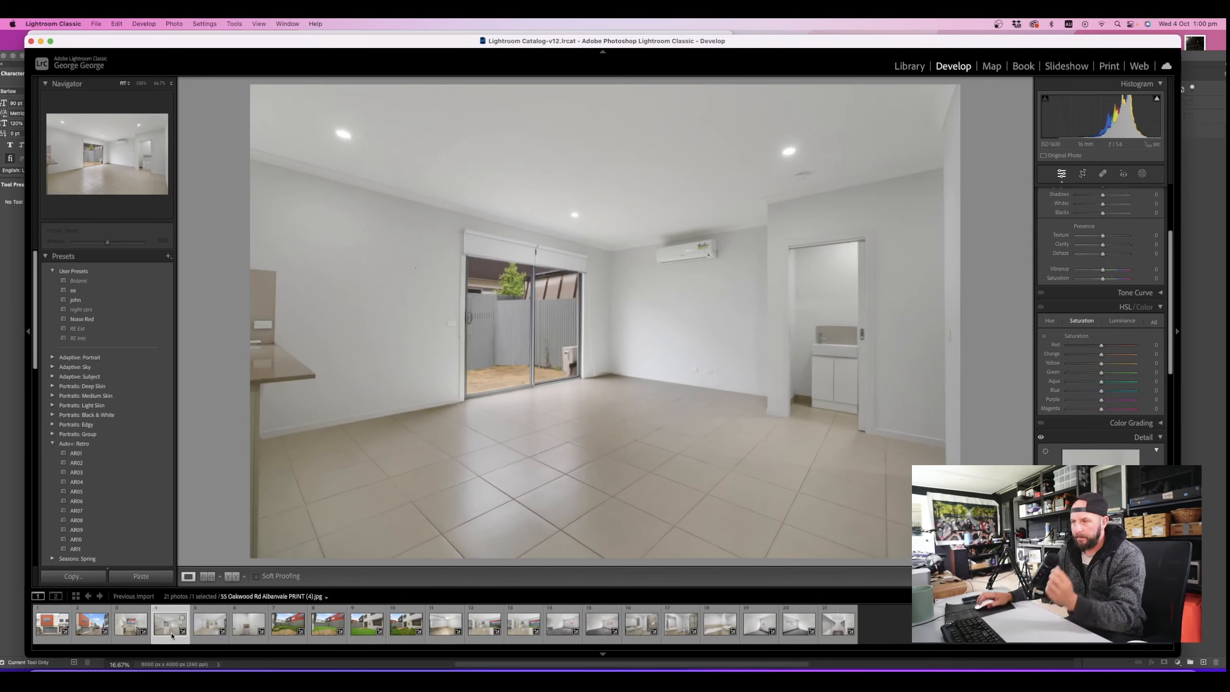
pyautogui.scroll(-8, 1126, 384)
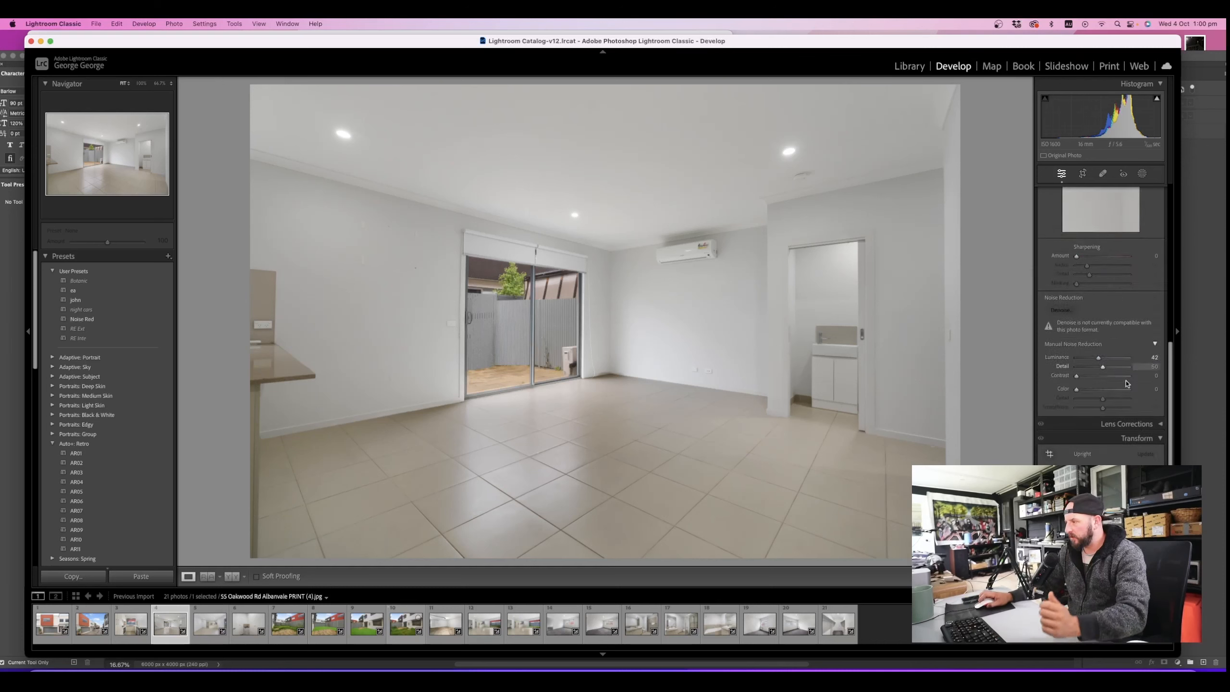
pyautogui.scroll(-5, 1126, 384)
pyautogui.click(1104, 312)
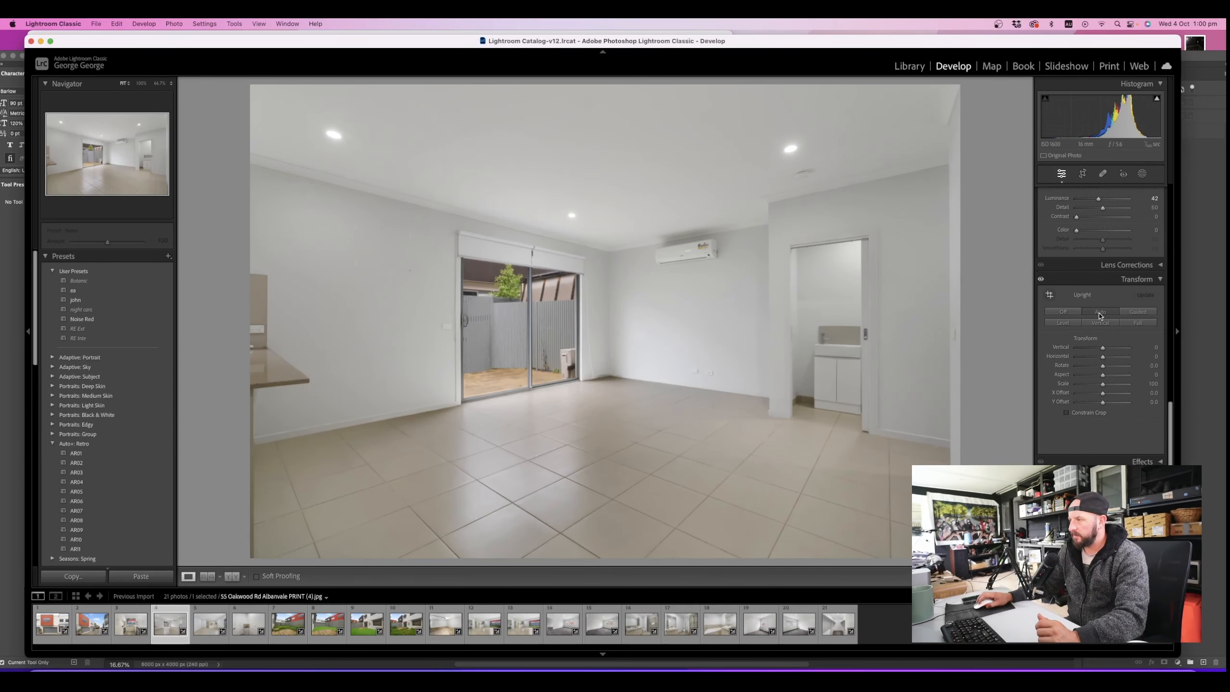
pyautogui.click(1061, 314)
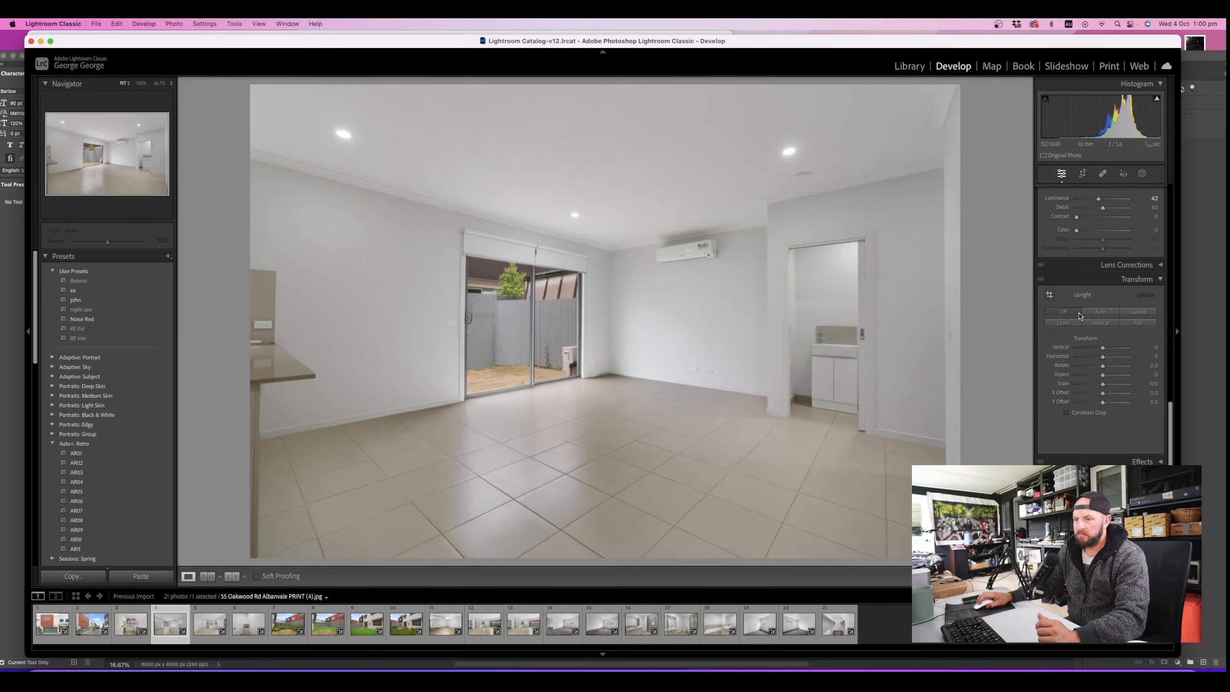
# Inspect the kitchen bench and splashback edge of the living room photo at full size, and apply the Auto Upright correction
pyautogui.click(256, 459)
pyautogui.moveTo(255, 459); pyautogui.dragTo(447, 126)
pyautogui.moveTo(436, 308); pyautogui.dragTo(418, 538)
pyautogui.moveTo(434, 129); pyautogui.dragTo(430, 371)
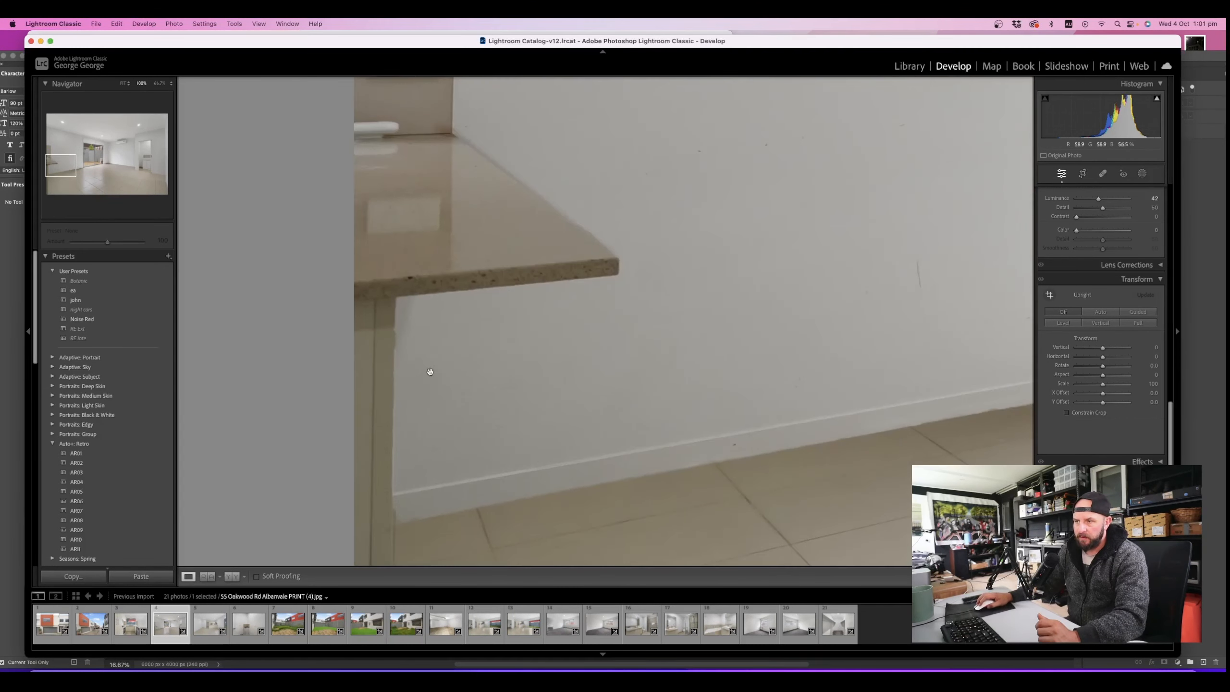
pyautogui.moveTo(439, 245); pyautogui.dragTo(472, 425)
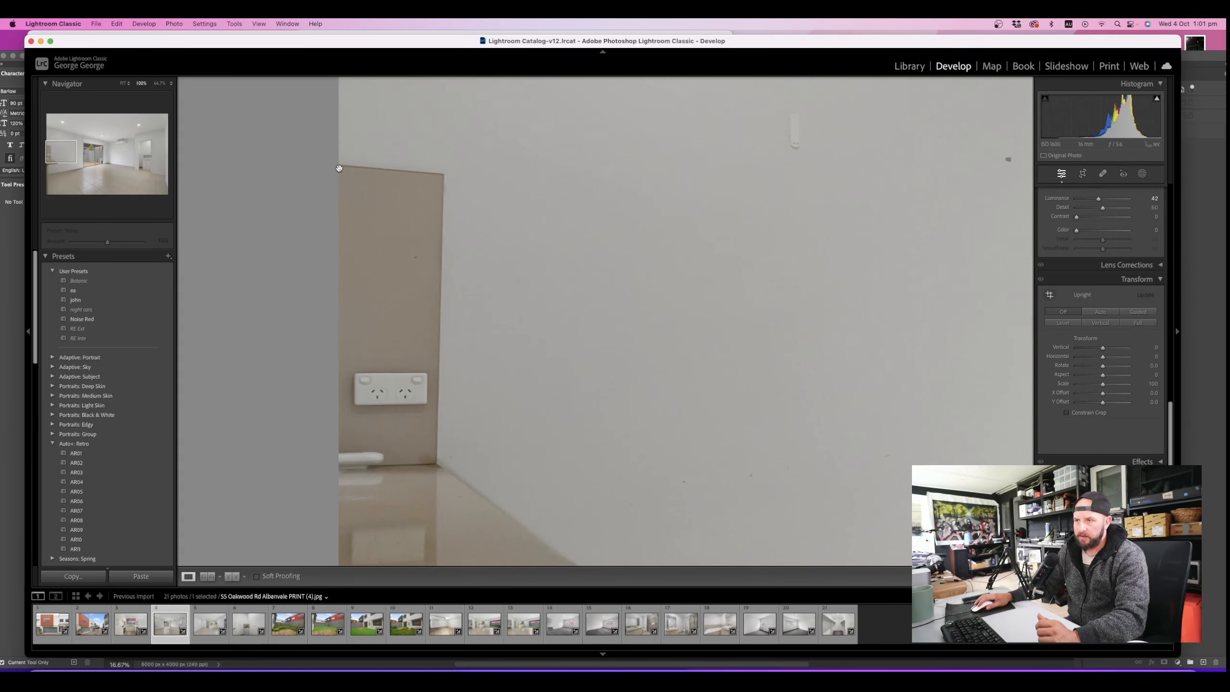
pyautogui.click(1098, 311)
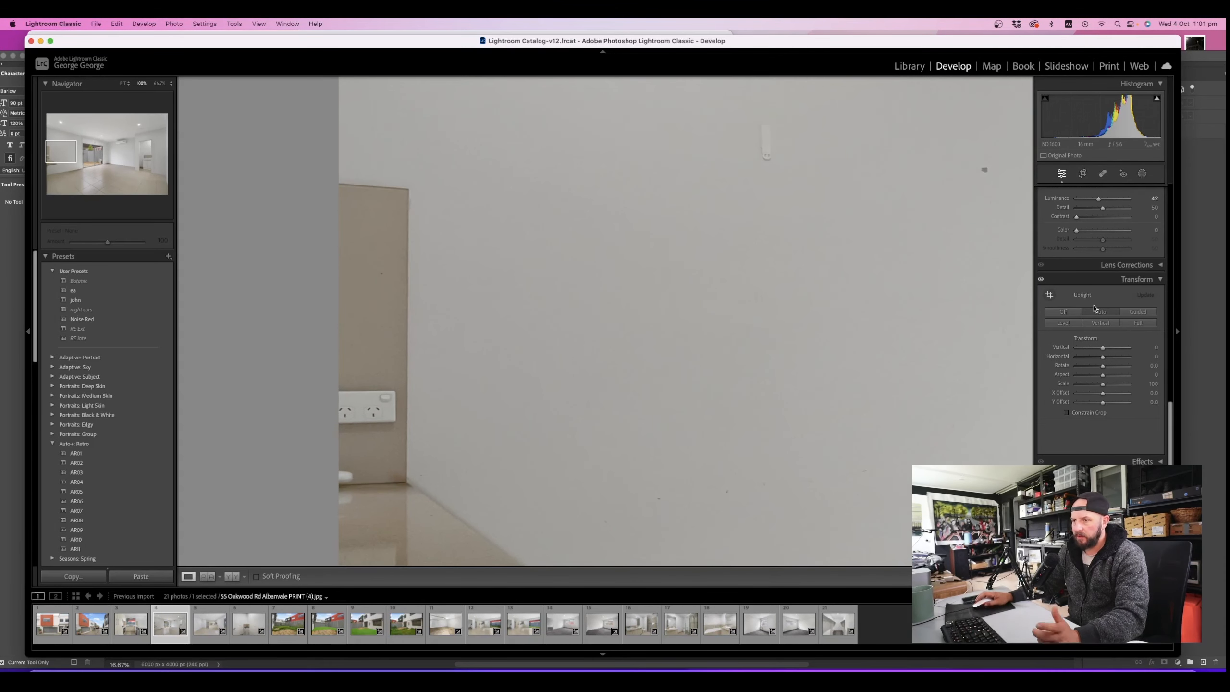
pyautogui.click(821, 331)
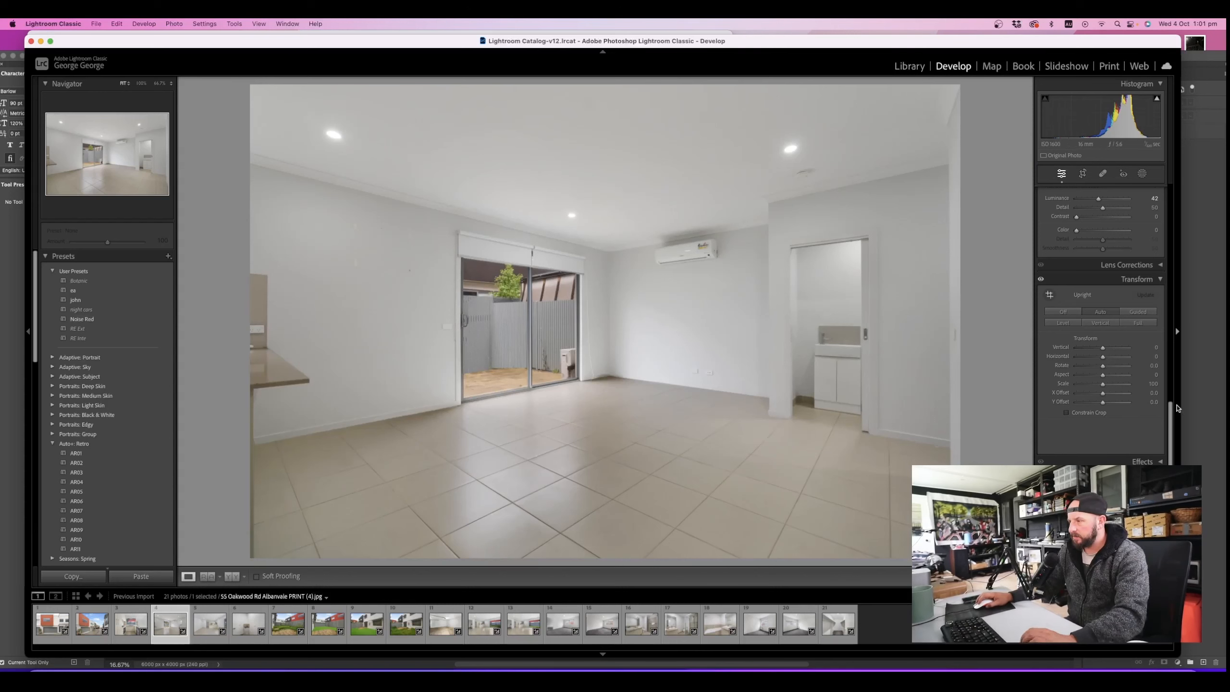
# Set the living room photo's Whites to +8 and Blacks to -5 using the clipping preview
pyautogui.scroll(3, 1135, 420)
pyautogui.scroll(10, 1136, 421)
pyautogui.keyDown('alt'); pyautogui.click(1103, 335); pyautogui.keyUp('alt')
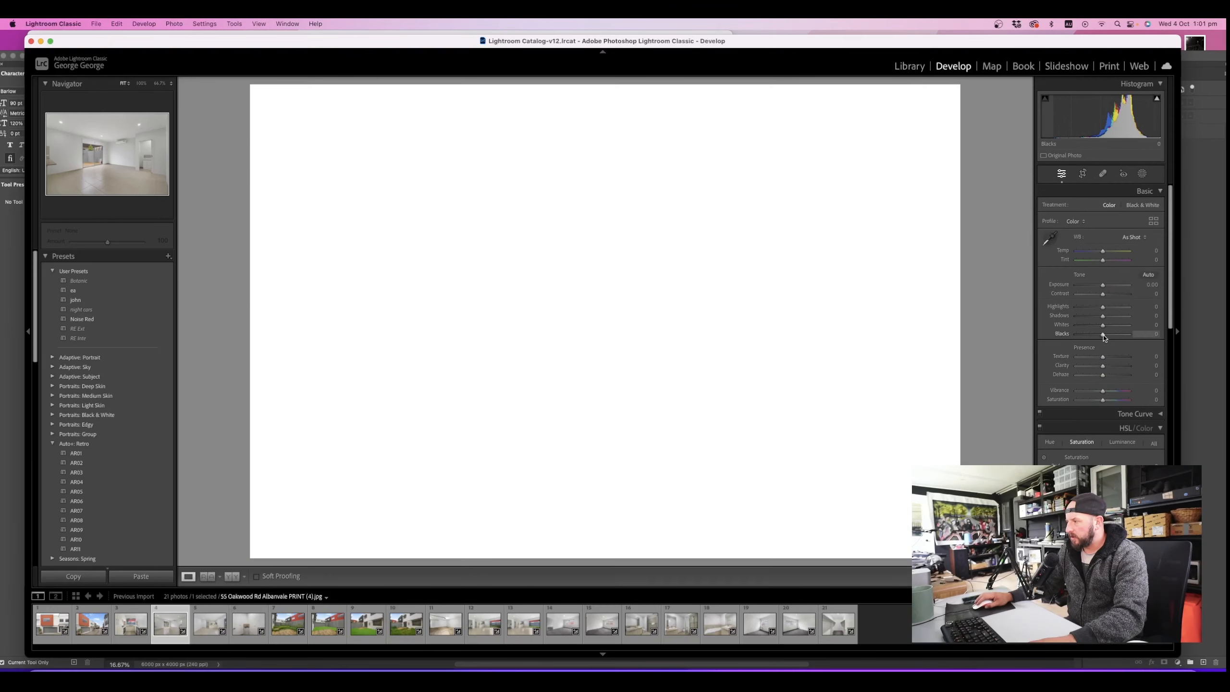
pyautogui.keyDown('alt'); pyautogui.moveTo(1103, 325); pyautogui.dragTo(1105, 325); pyautogui.keyUp('alt')
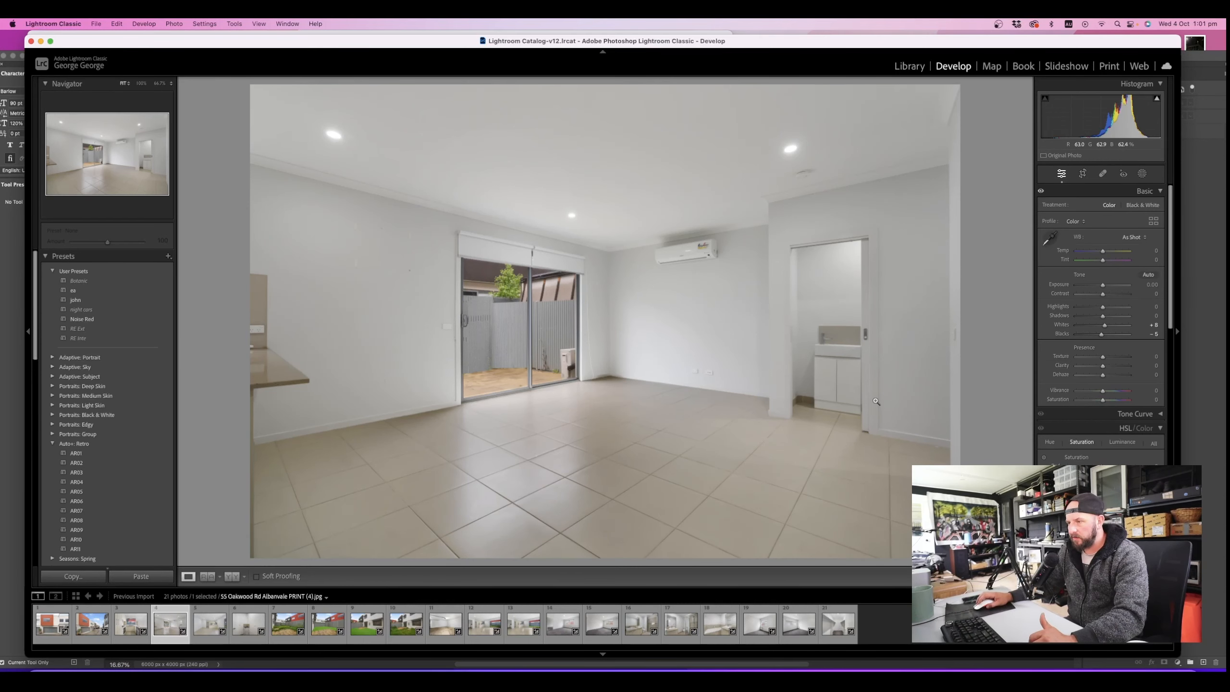
# Select the open-plan kitchen photo, PRINT (5).jpg, and inspect its floor tiles at full size
pyautogui.click(209, 624)
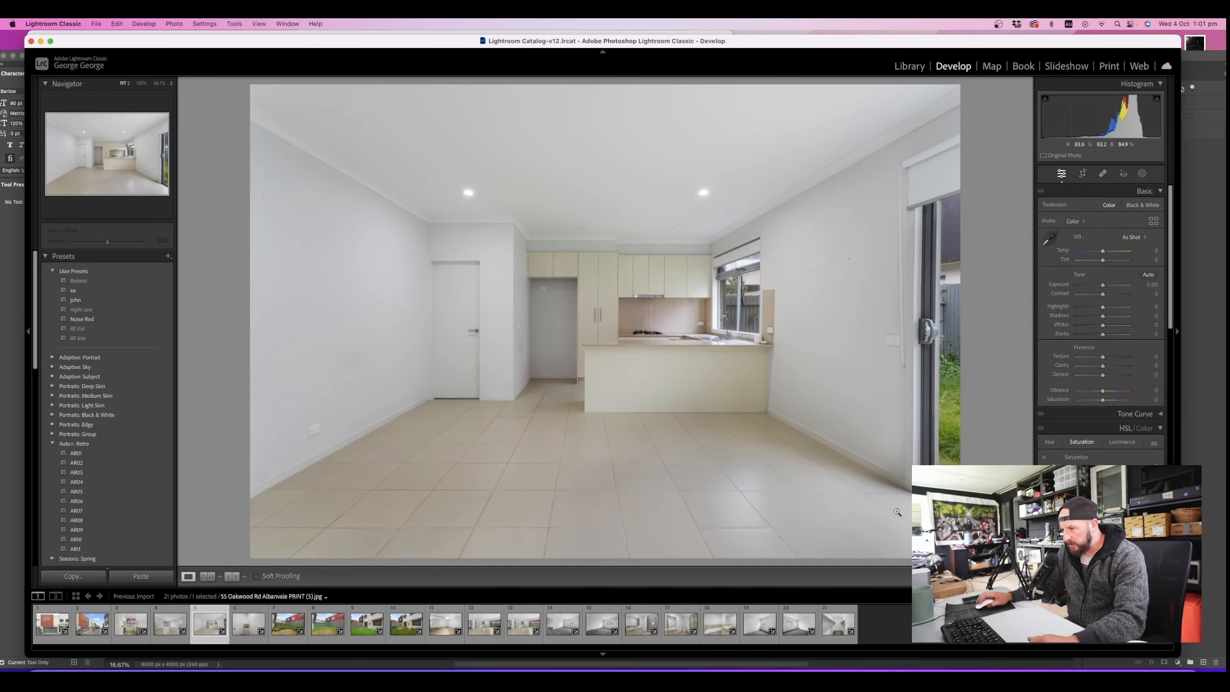
pyautogui.click(687, 506)
pyautogui.moveTo(703, 501); pyautogui.dragTo(720, 144)
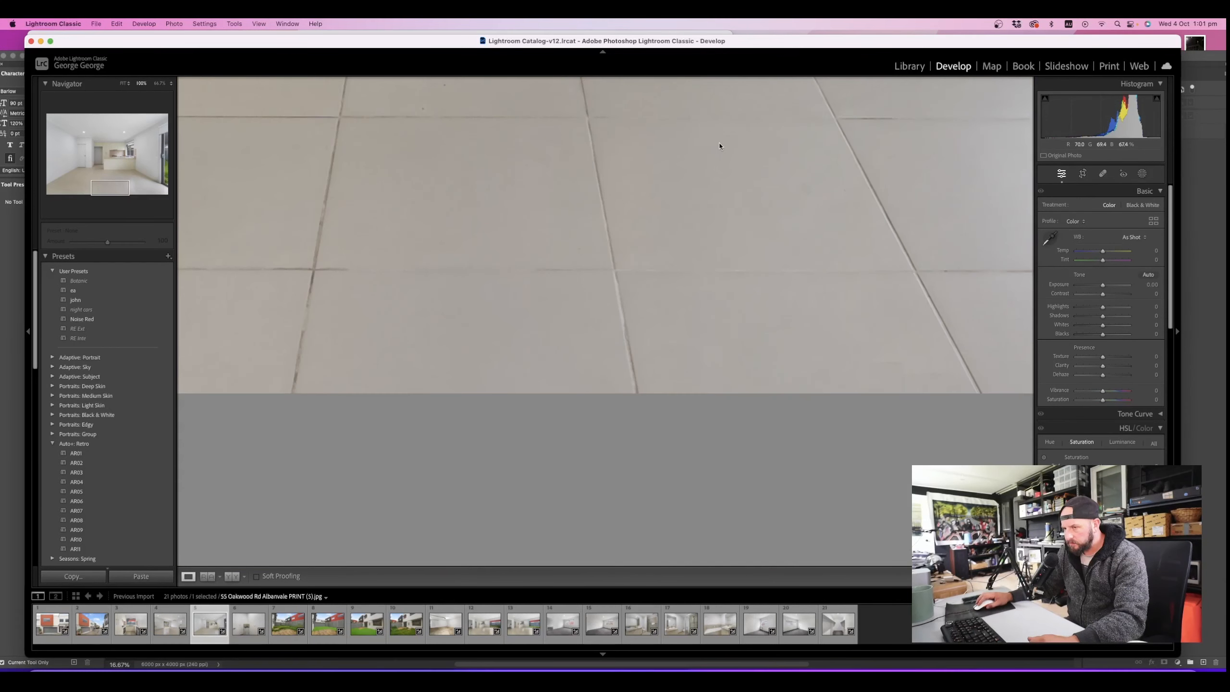
pyautogui.click(720, 144)
pyautogui.click(474, 519)
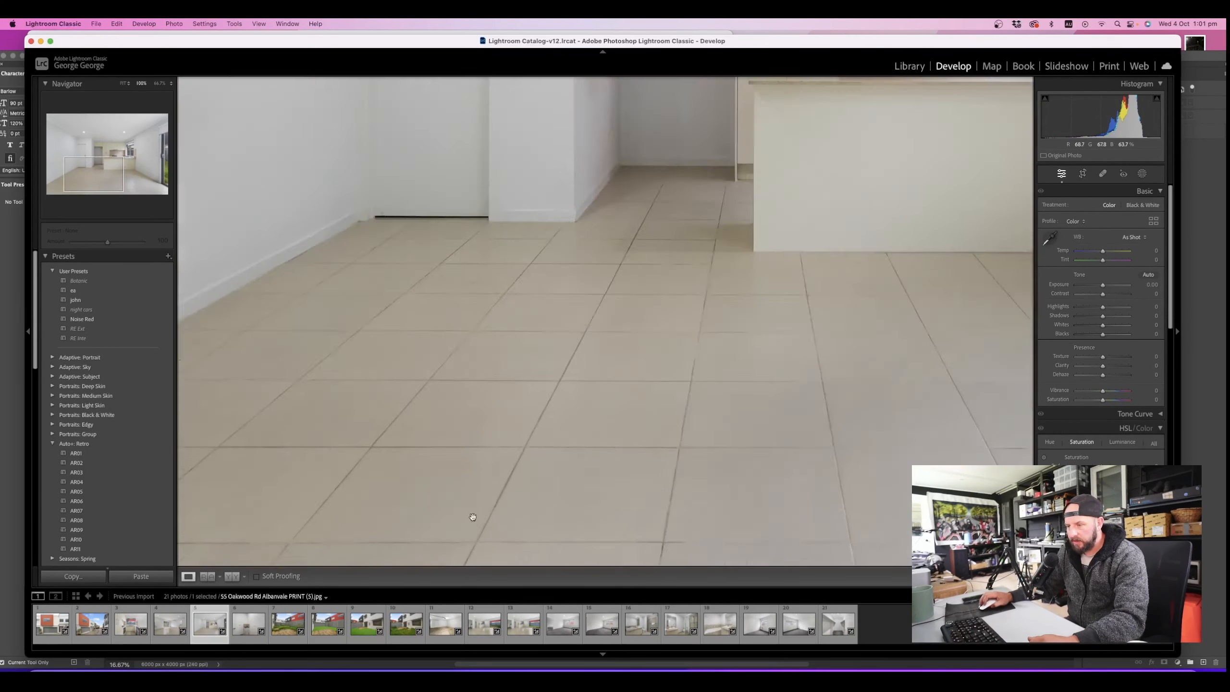
pyautogui.click(537, 464)
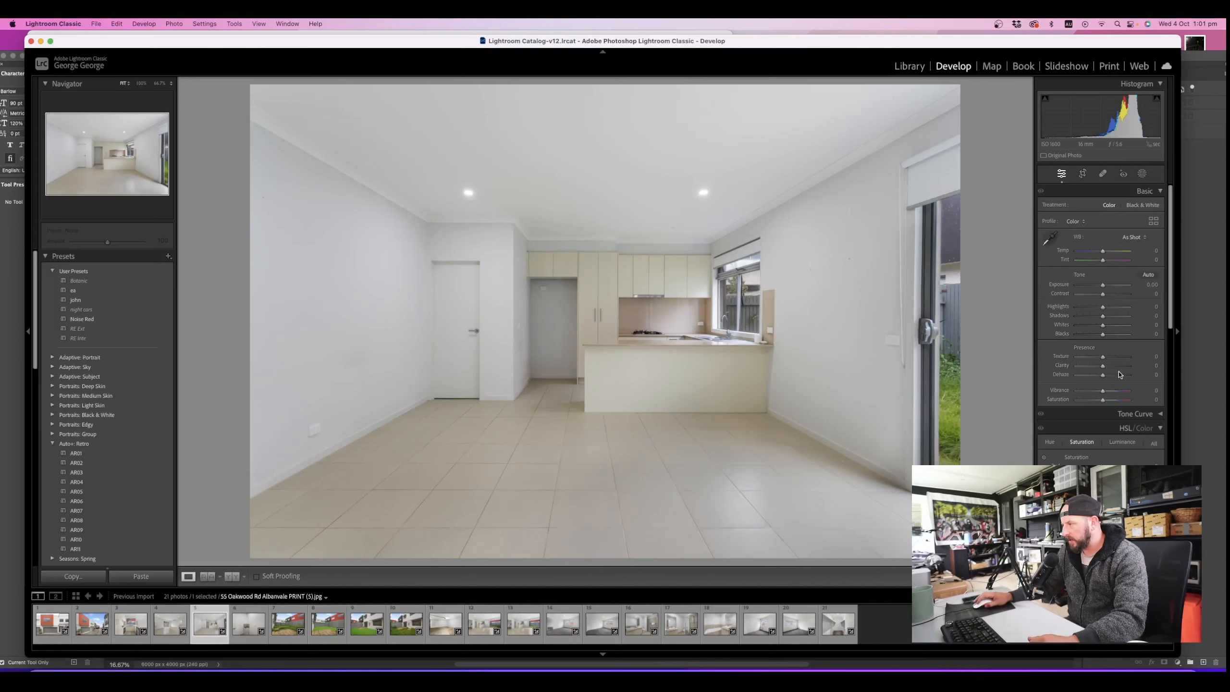
# Apply an Upright perspective correction to the open-plan kitchen photo and check the area beside the sliding door
pyautogui.scroll(-15, 1040, 361)
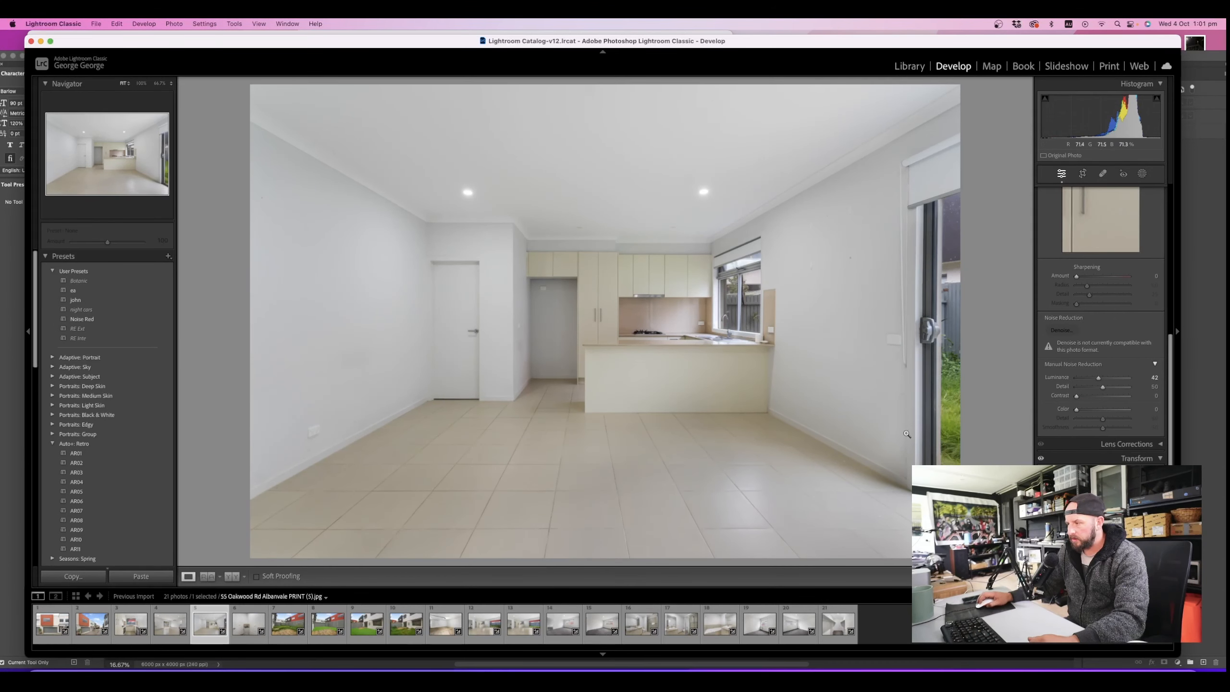
pyautogui.click(950, 421)
pyautogui.click(950, 422)
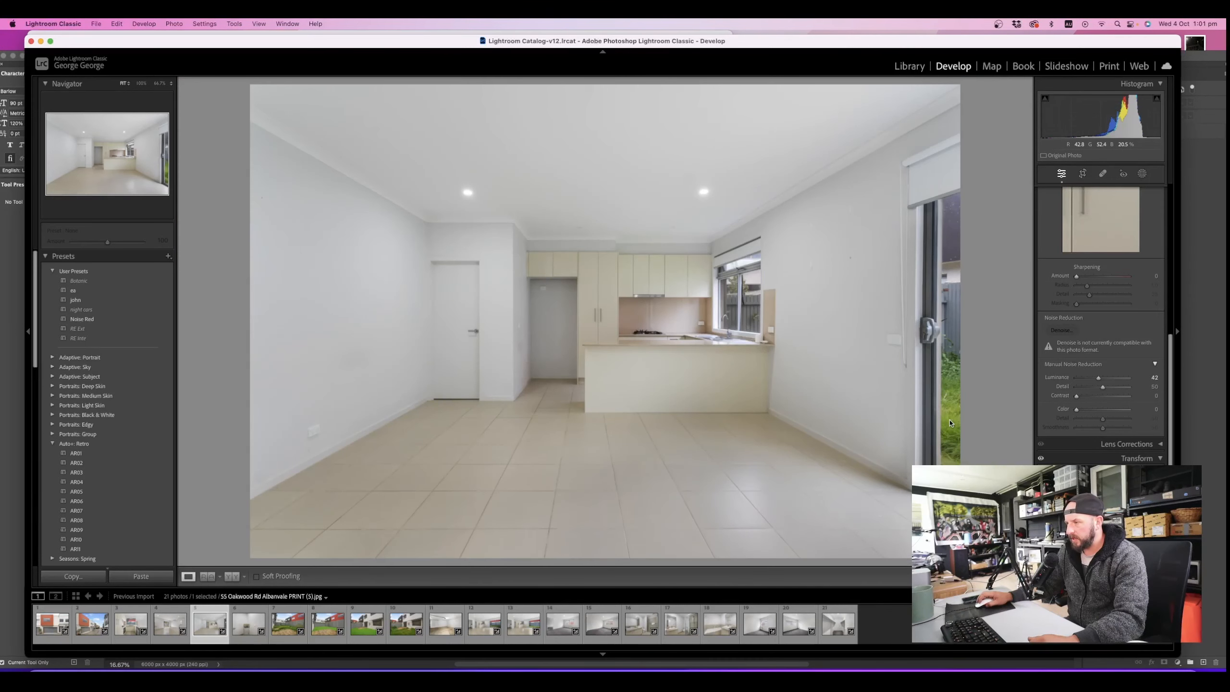
# Lower the Blacks and raise the Whites slightly on the open-plan kitchen photo
pyautogui.scroll(3, 1120, 350)
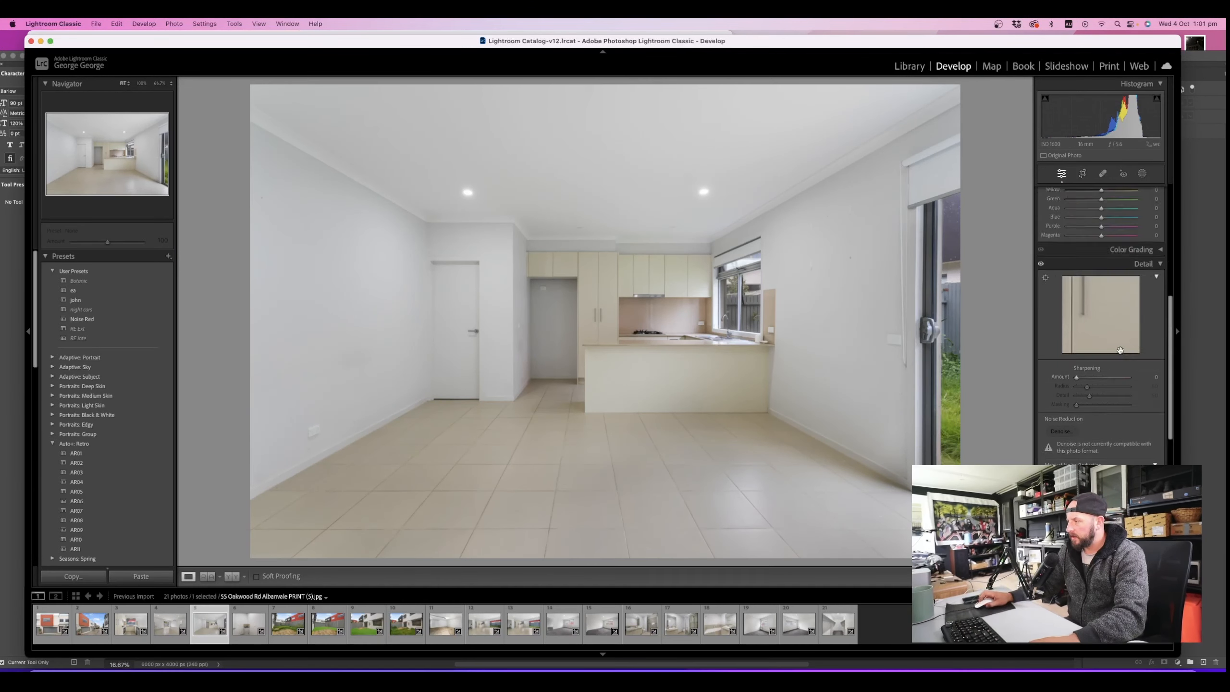
pyautogui.scroll(6, 1120, 350)
pyautogui.moveTo(1103, 334); pyautogui.dragTo(1101, 334)
pyautogui.moveTo(1103, 326); pyautogui.dragTo(1105, 327)
# Set the laundry photo, PRINT (6).jpg, to Whites +29 and Blacks -14, and heal away the brown mark low on the wall
pyautogui.click(242, 639)
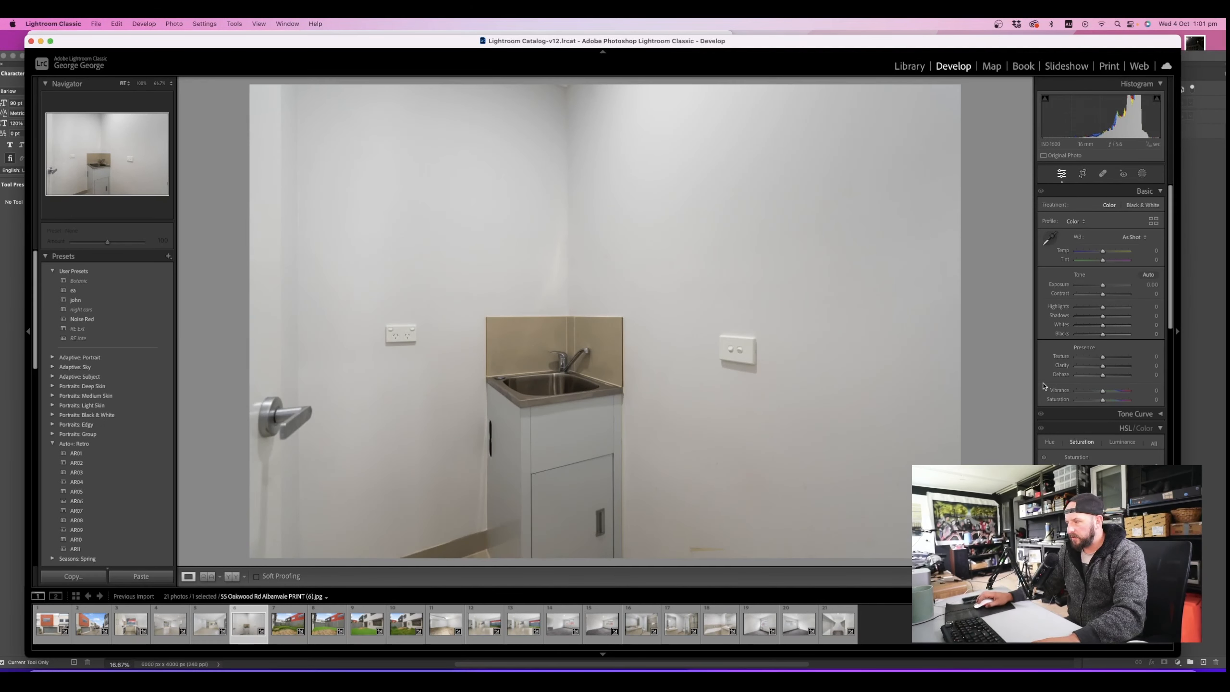
pyautogui.moveTo(1103, 335); pyautogui.dragTo(1110, 328)
pyautogui.press('q')
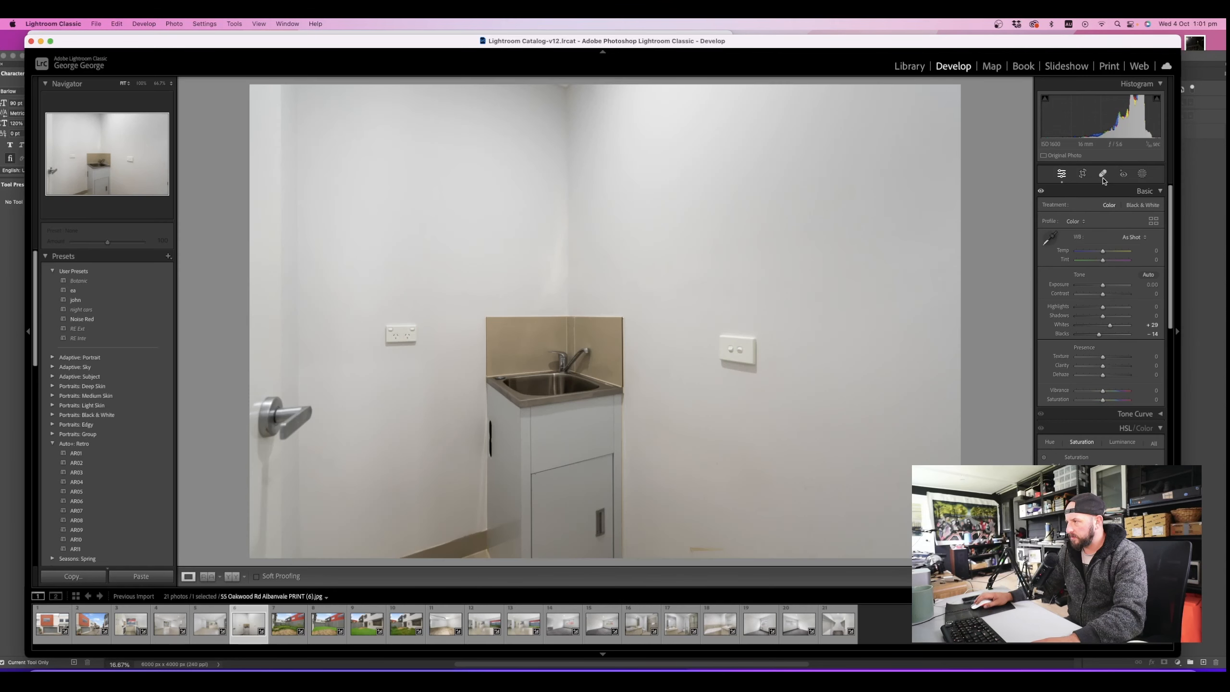
pyautogui.click(695, 545)
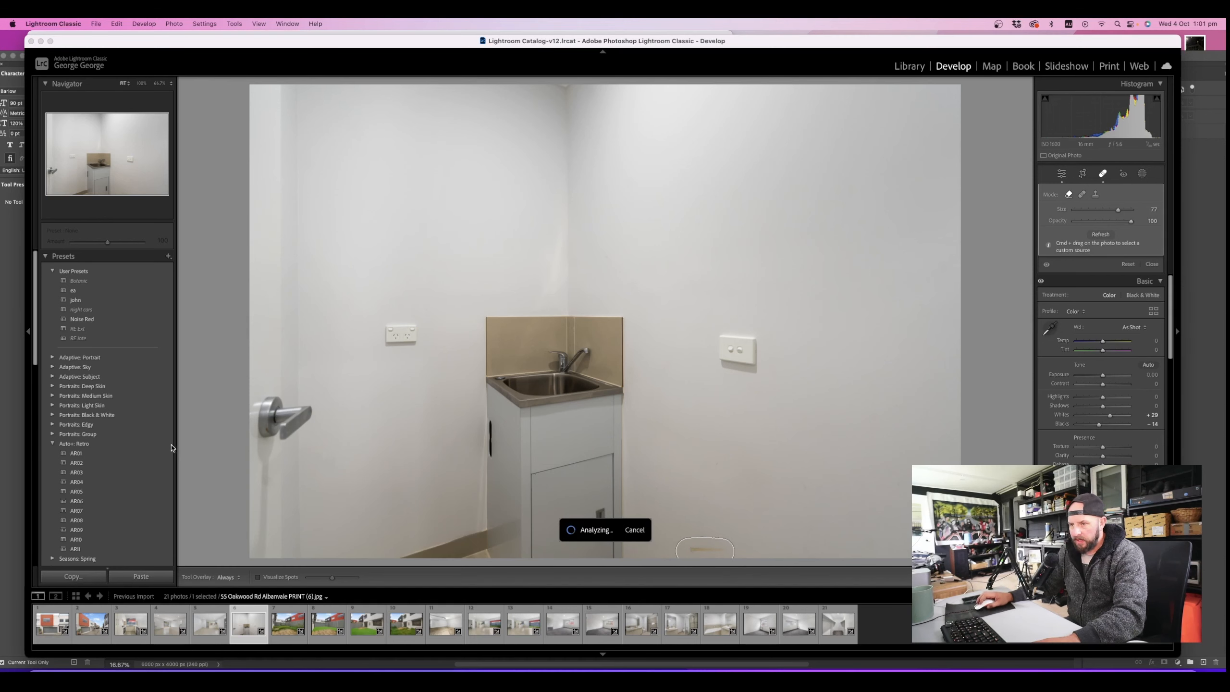
pyautogui.click(1083, 174)
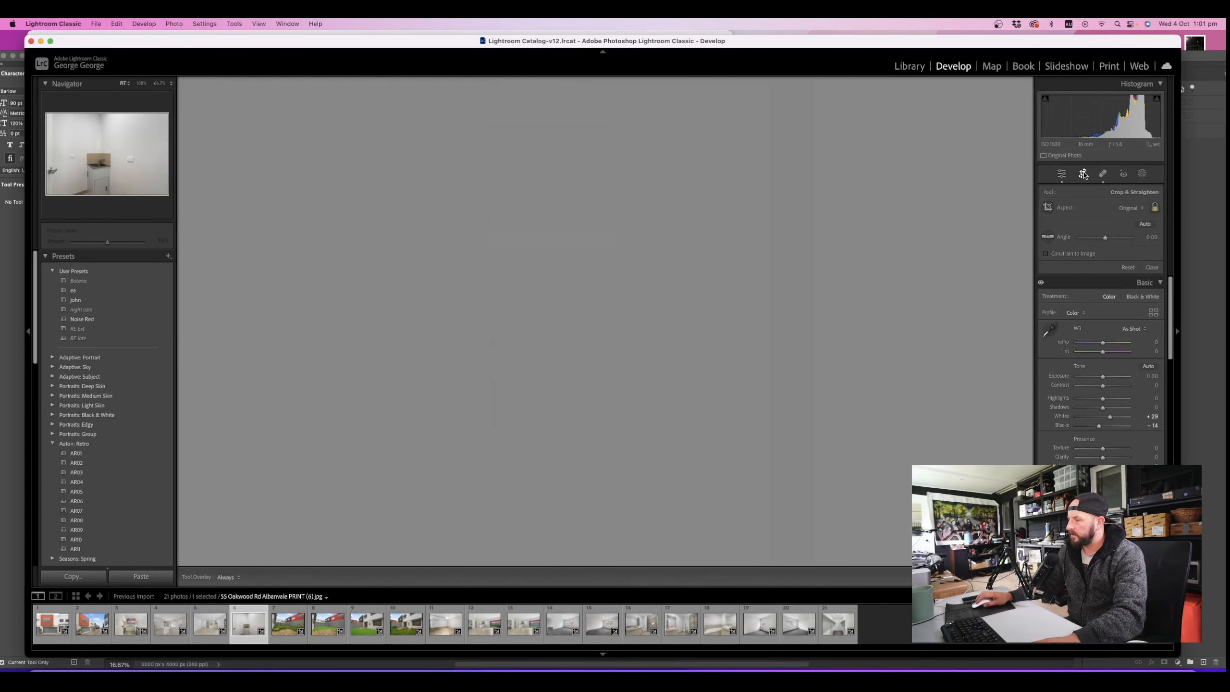
pyautogui.click(1082, 174)
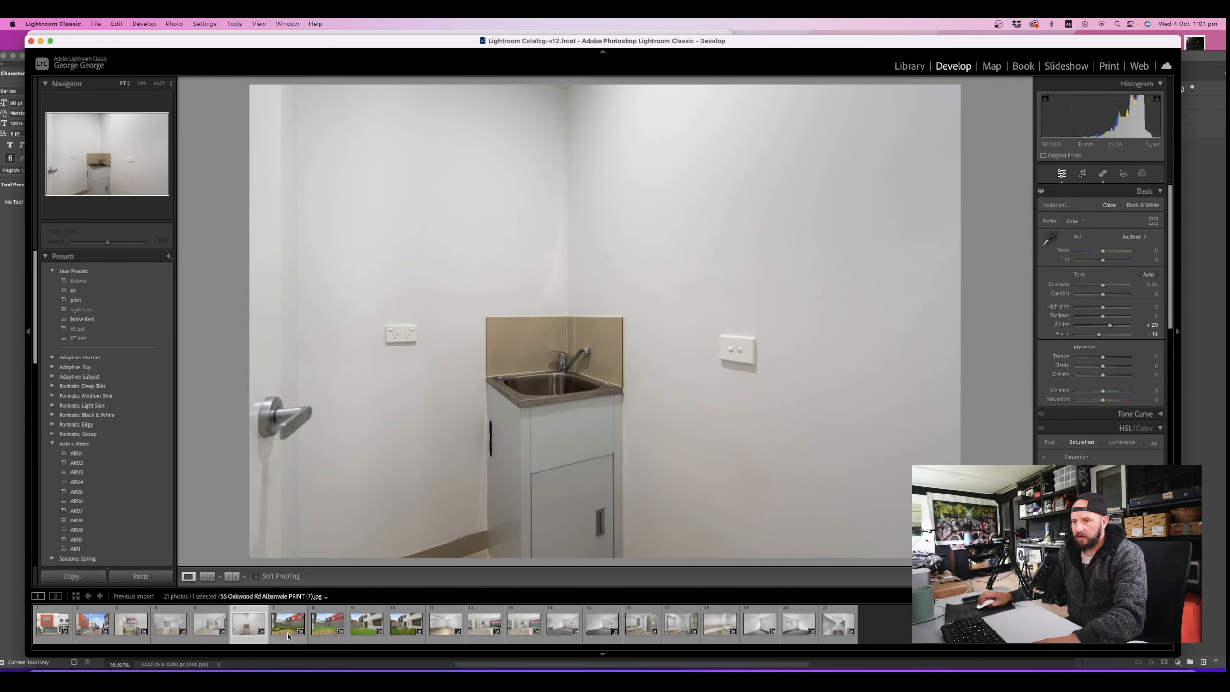
# Compare the overgrown backyard photo, PRINT (7).jpg, with its replaced-lawn version, PRINT (8).jpg, and inspect the new grass edge at full size
pyautogui.click(313, 638)
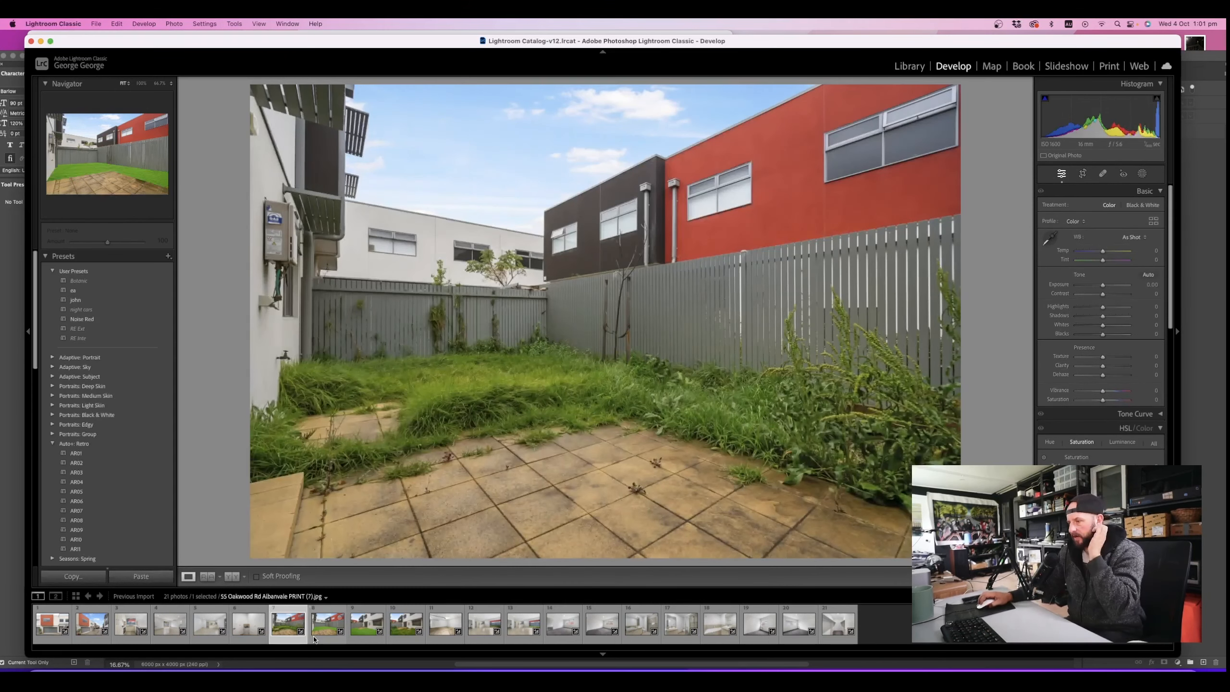
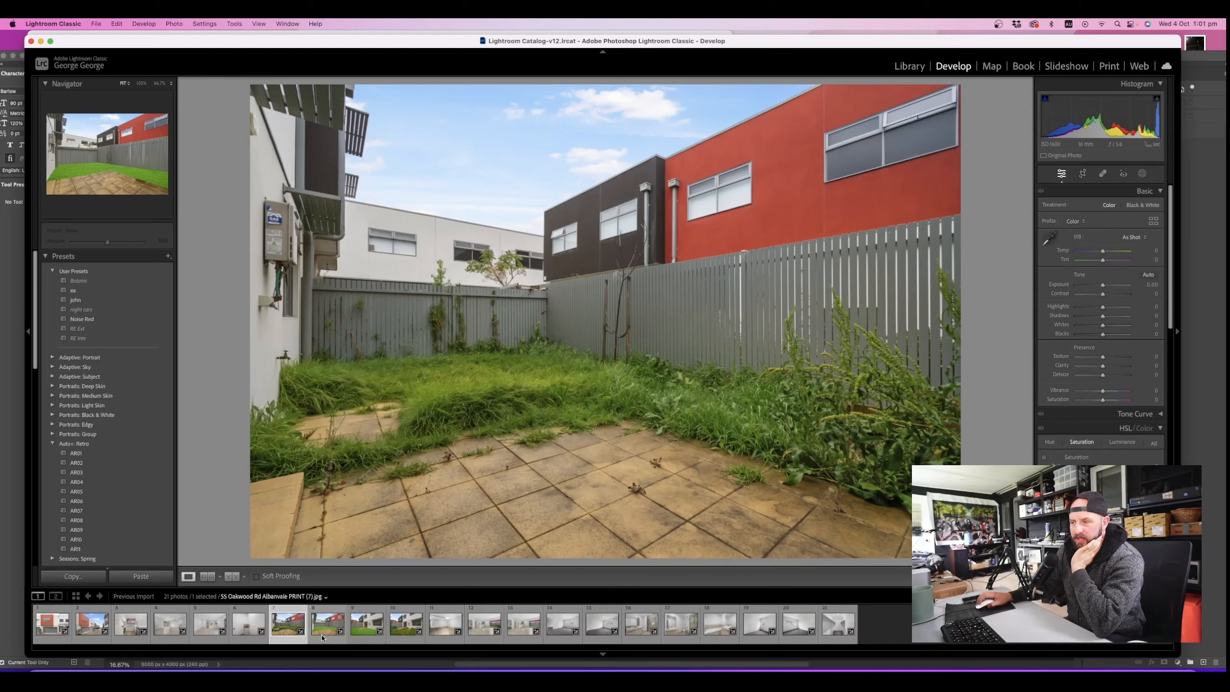
pyautogui.click(322, 638)
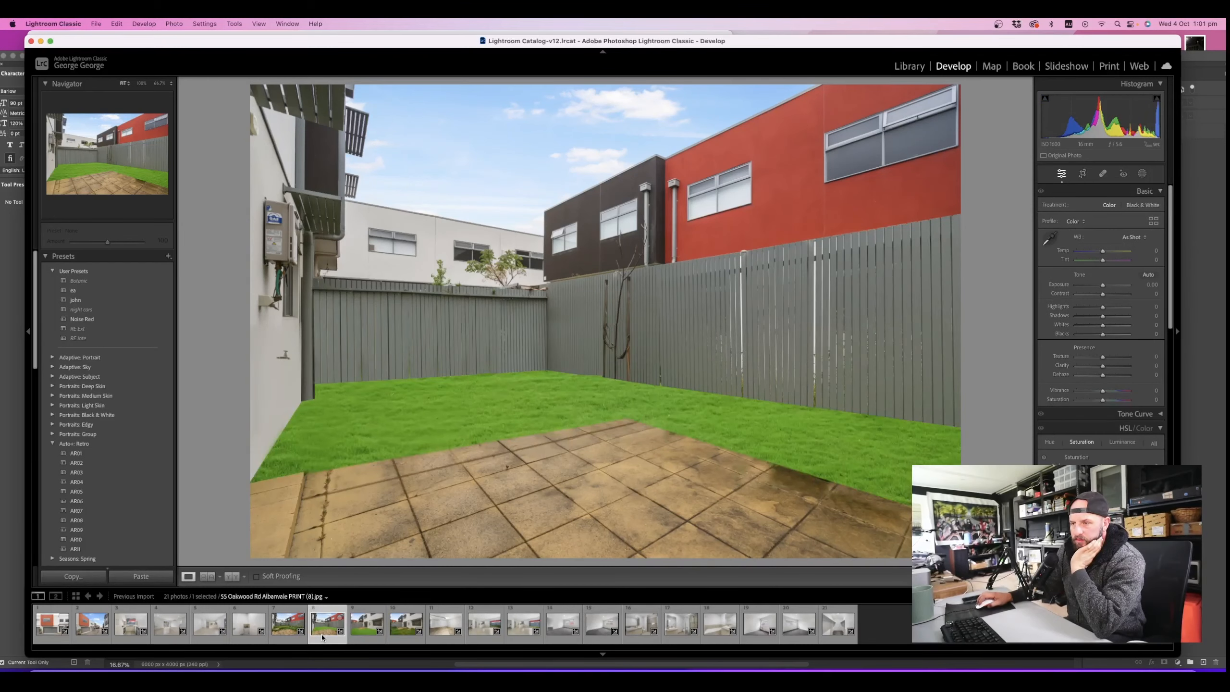
pyautogui.click(270, 463)
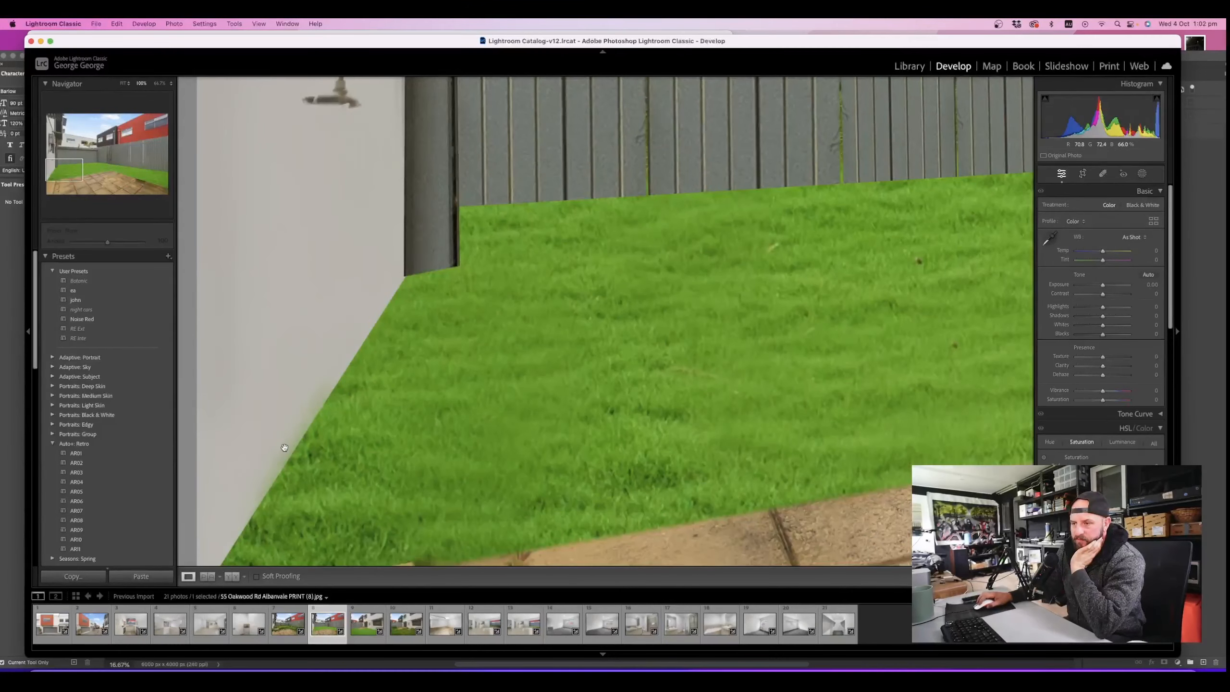
pyautogui.click(285, 446)
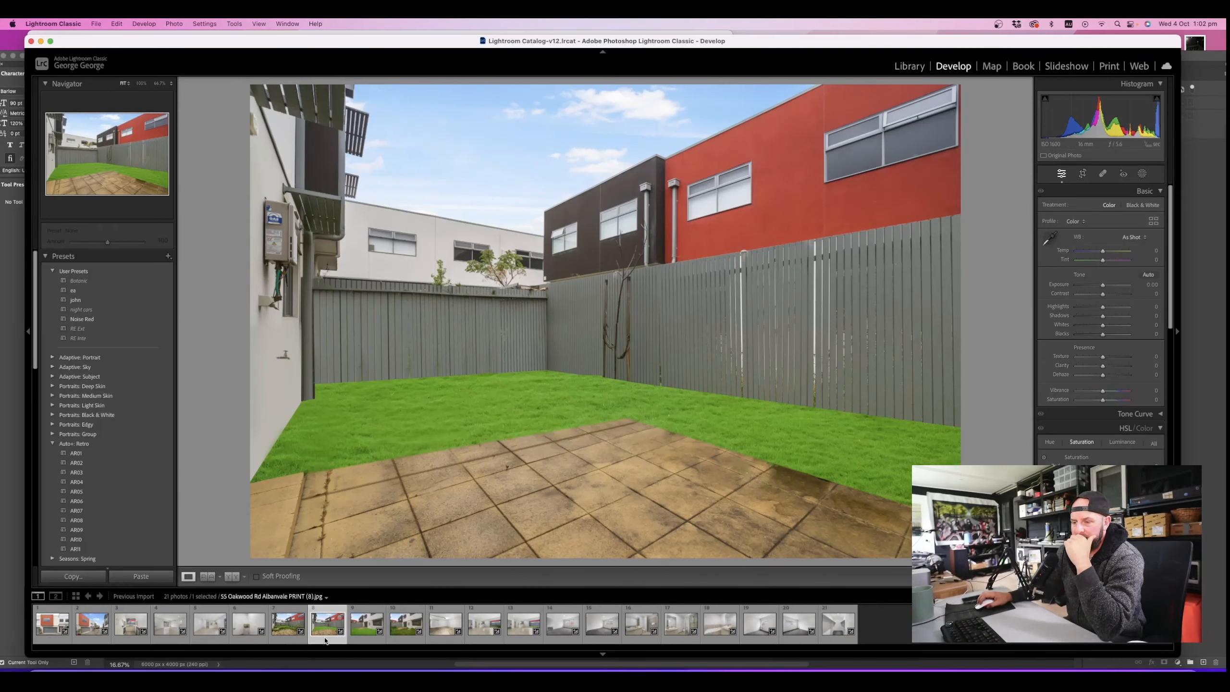
pyautogui.click(301, 634)
pyautogui.click(330, 634)
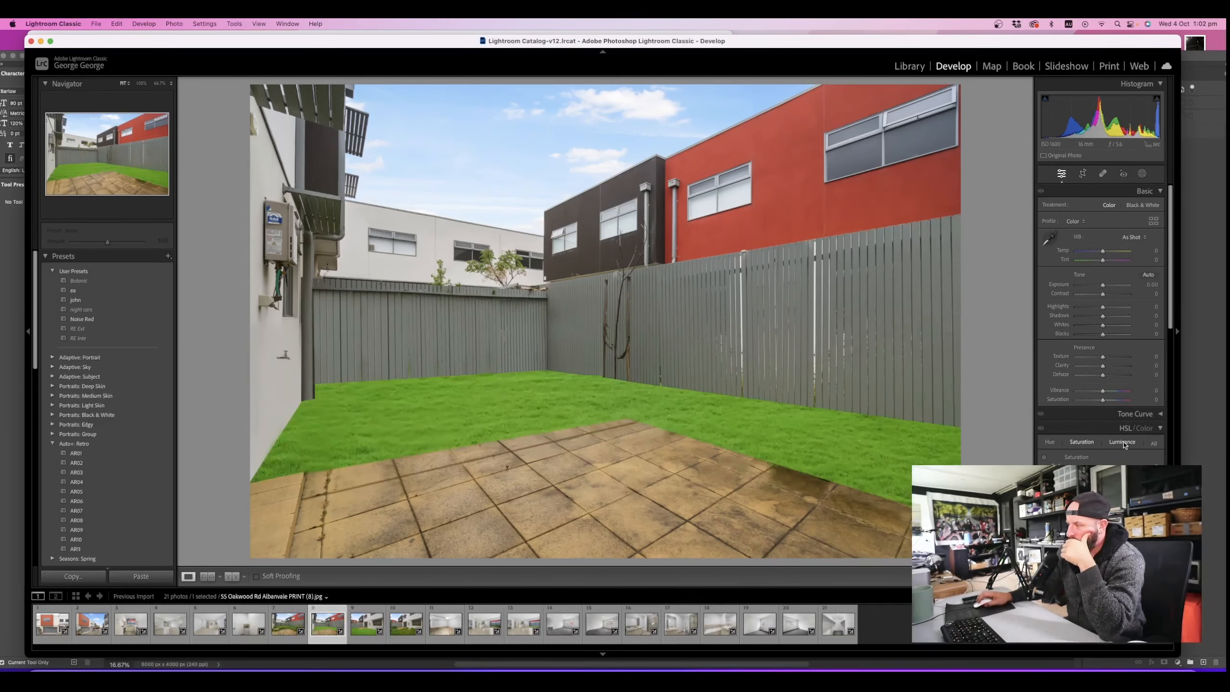
# Darken the lawn in PRINT (8).jpg with the targeted Luminance adjustment, bringing Yellow to -9 and Green to -40
pyautogui.click(1044, 458)
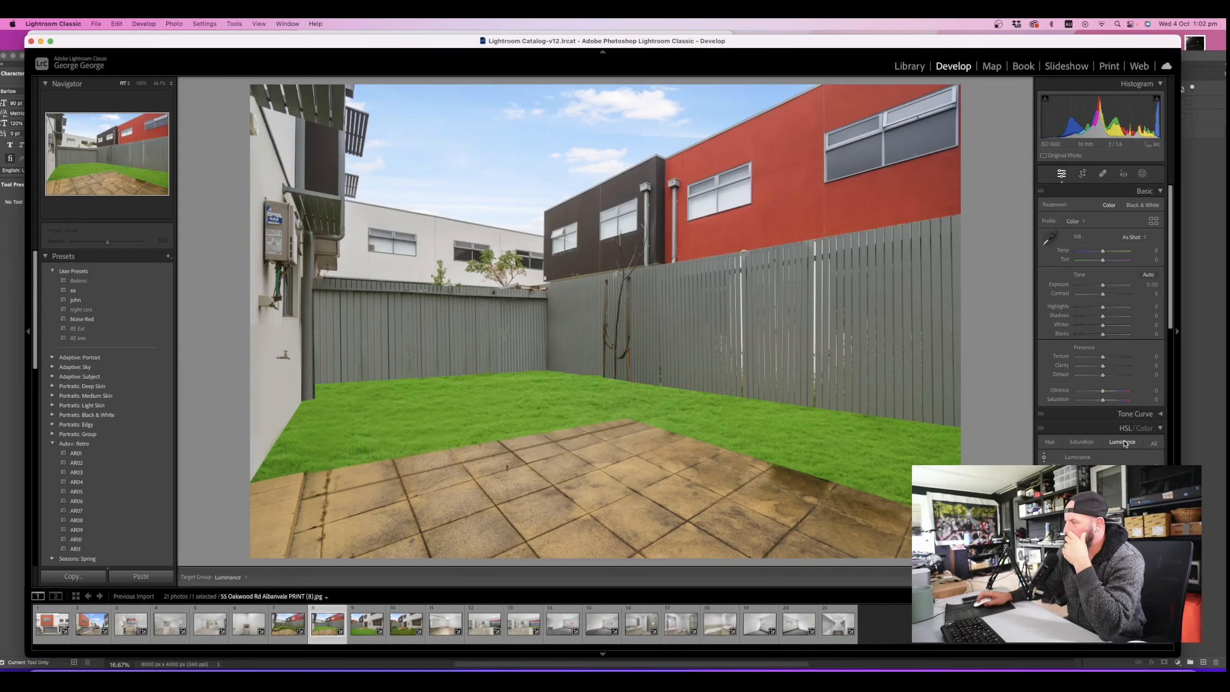
pyautogui.click(1125, 444)
pyautogui.click(1044, 459)
pyautogui.scroll(-5, 1099, 387)
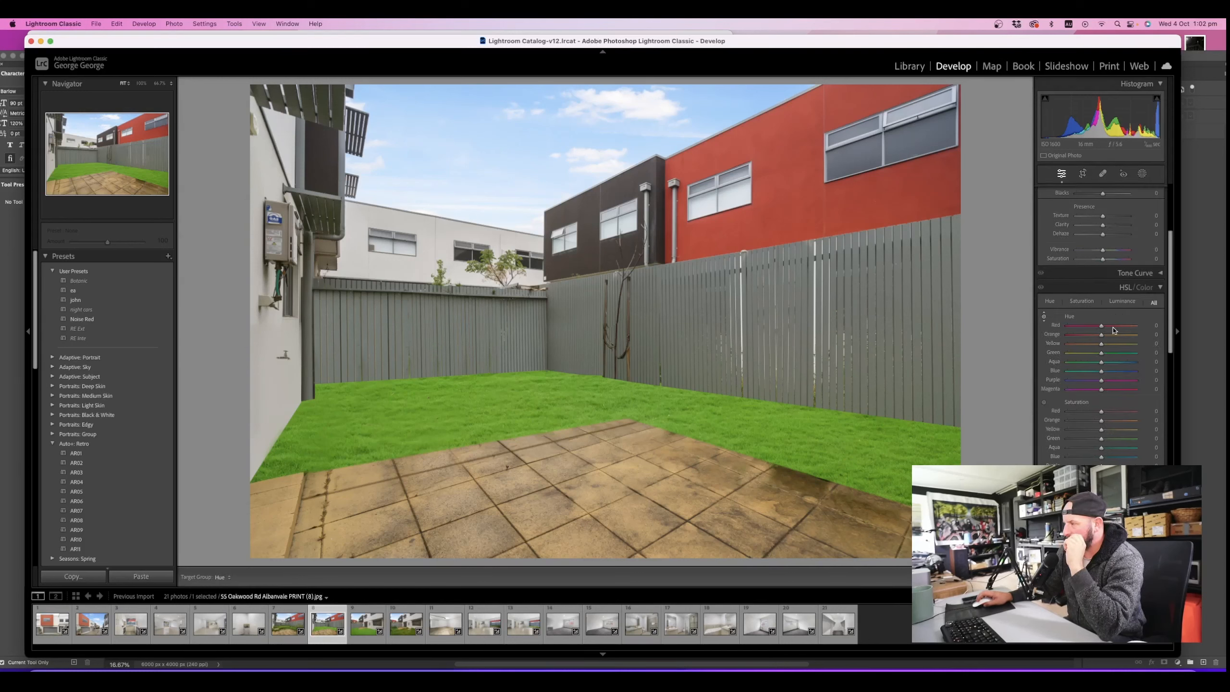
pyautogui.click(1119, 301)
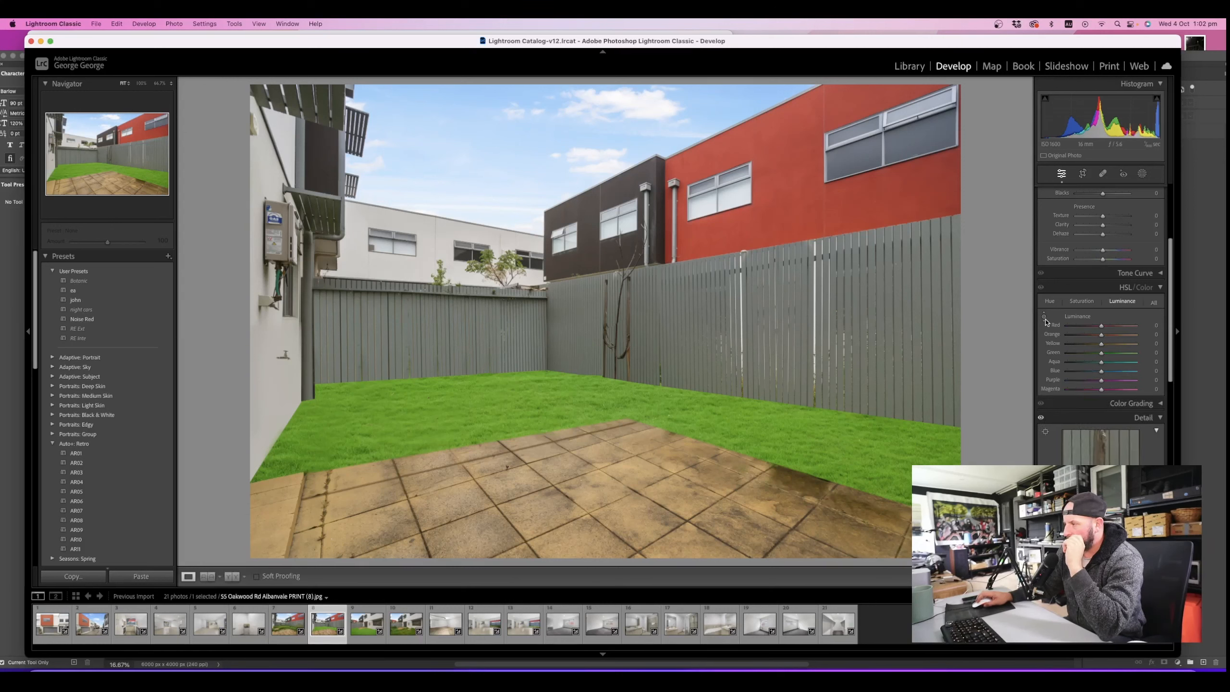
pyautogui.moveTo(544, 396); pyautogui.dragTo(545, 396)
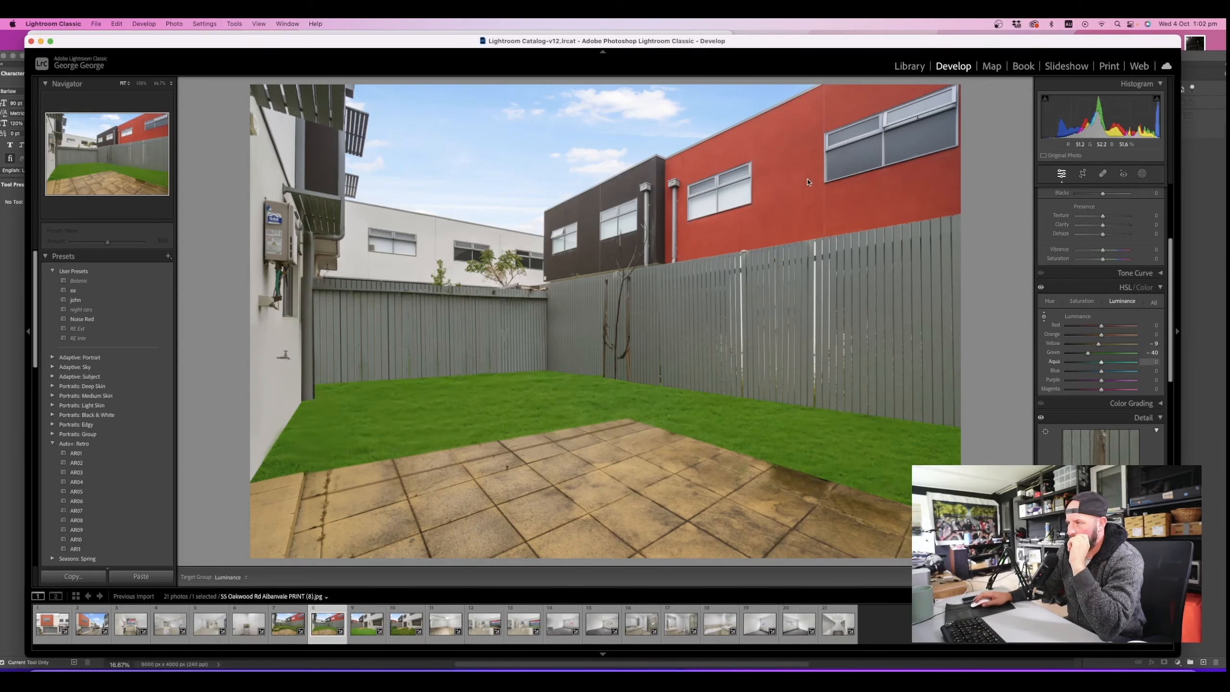
# Adjust Luminance to Red -4, Orange -3, Yellow -12 and Green -57, and compare the result with the overgrown backyard photo
pyautogui.moveTo(794, 188); pyautogui.dragTo(793, 189)
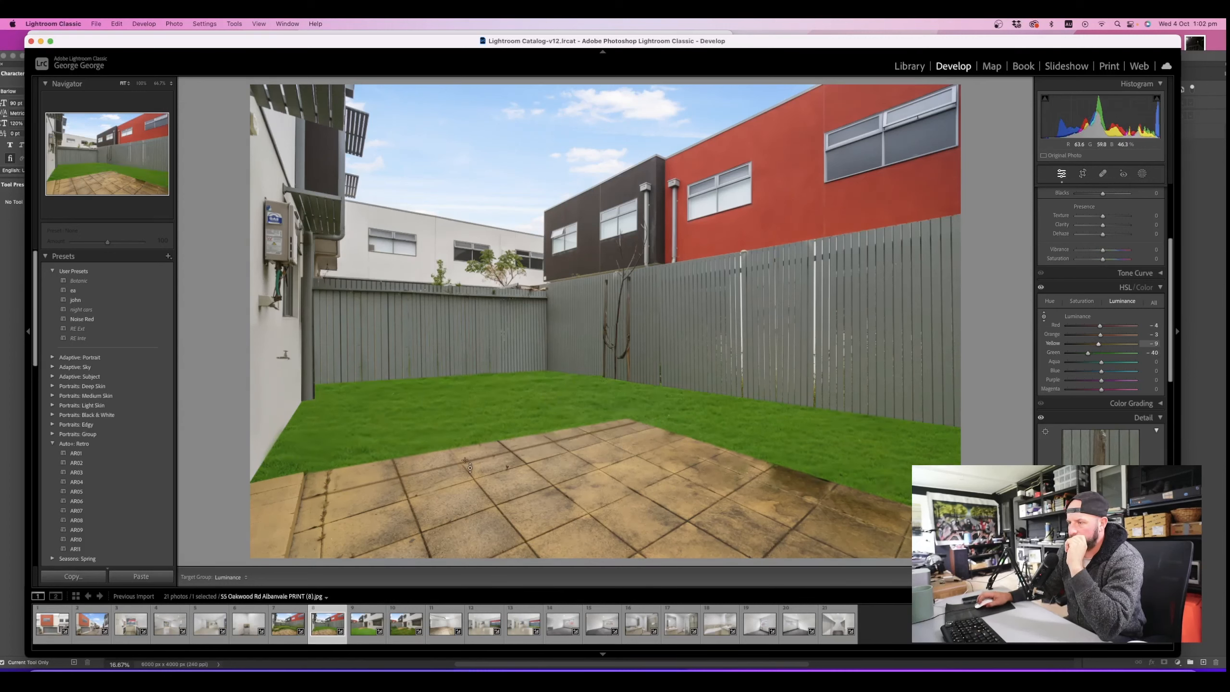
pyautogui.moveTo(467, 460); pyautogui.dragTo(468, 440)
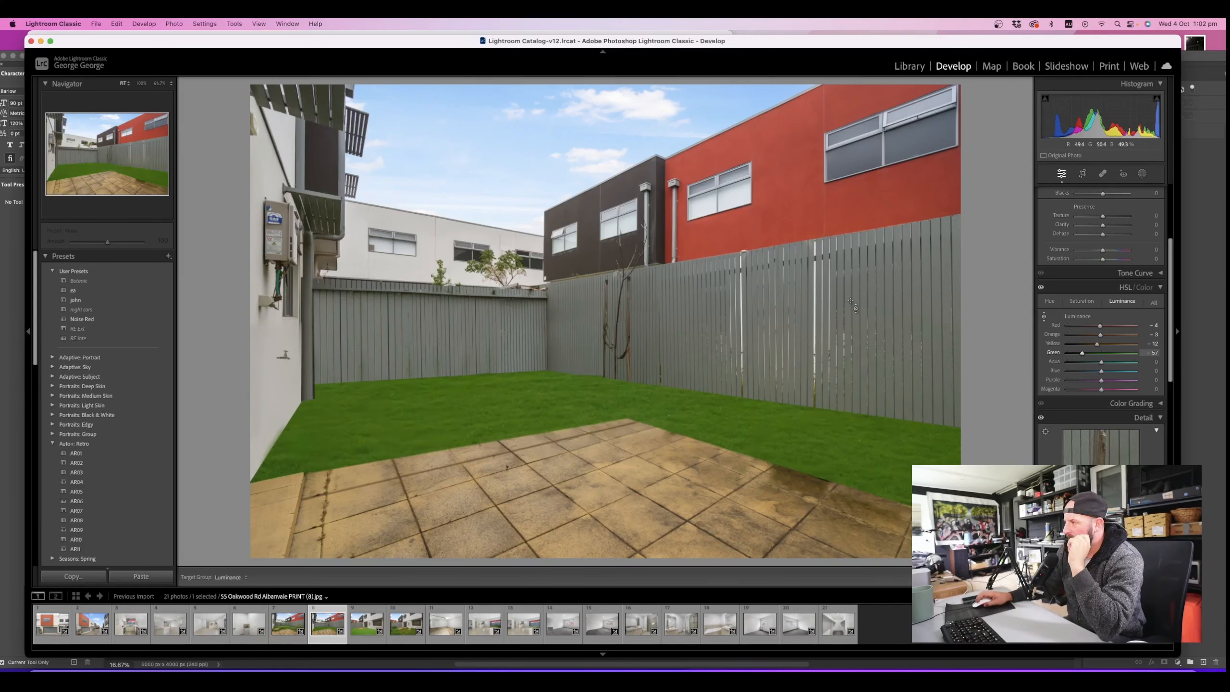
pyautogui.click(290, 626)
pyautogui.click(324, 635)
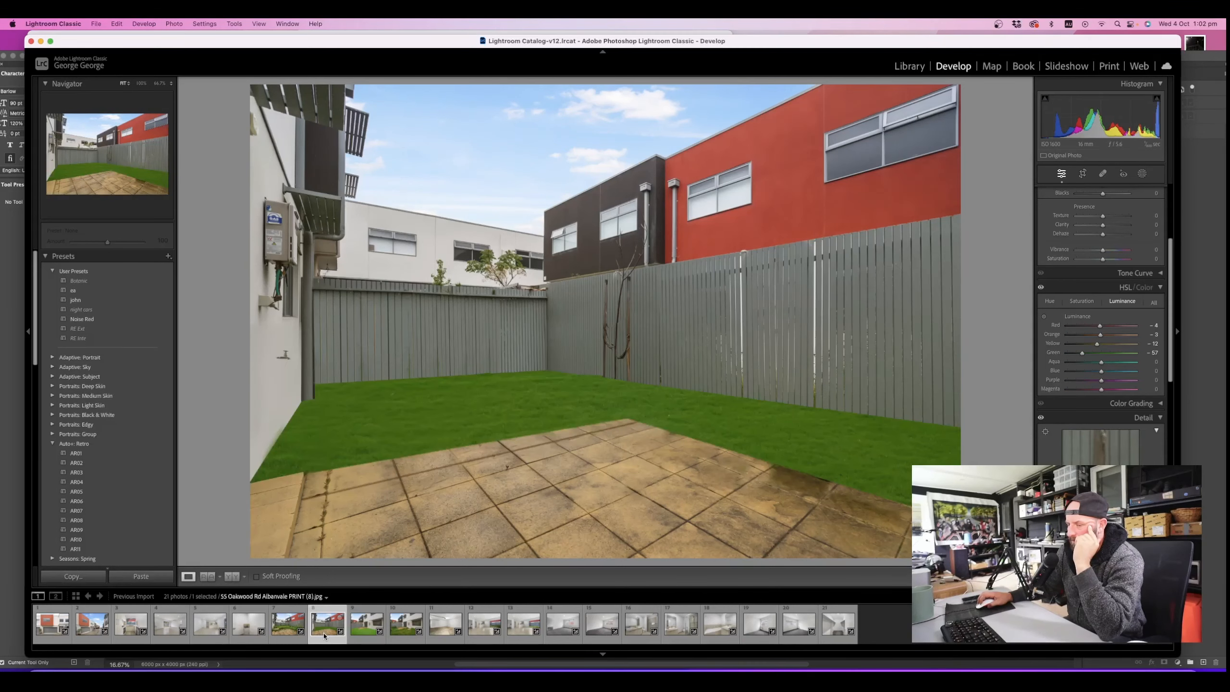
# Set Green Luminance to -47 on the lawn photo, PRINT (8).jpg, and compare it with the overgrown backyard photo, PRINT (7).jpg
pyautogui.press('Right')
pyautogui.press('Left')
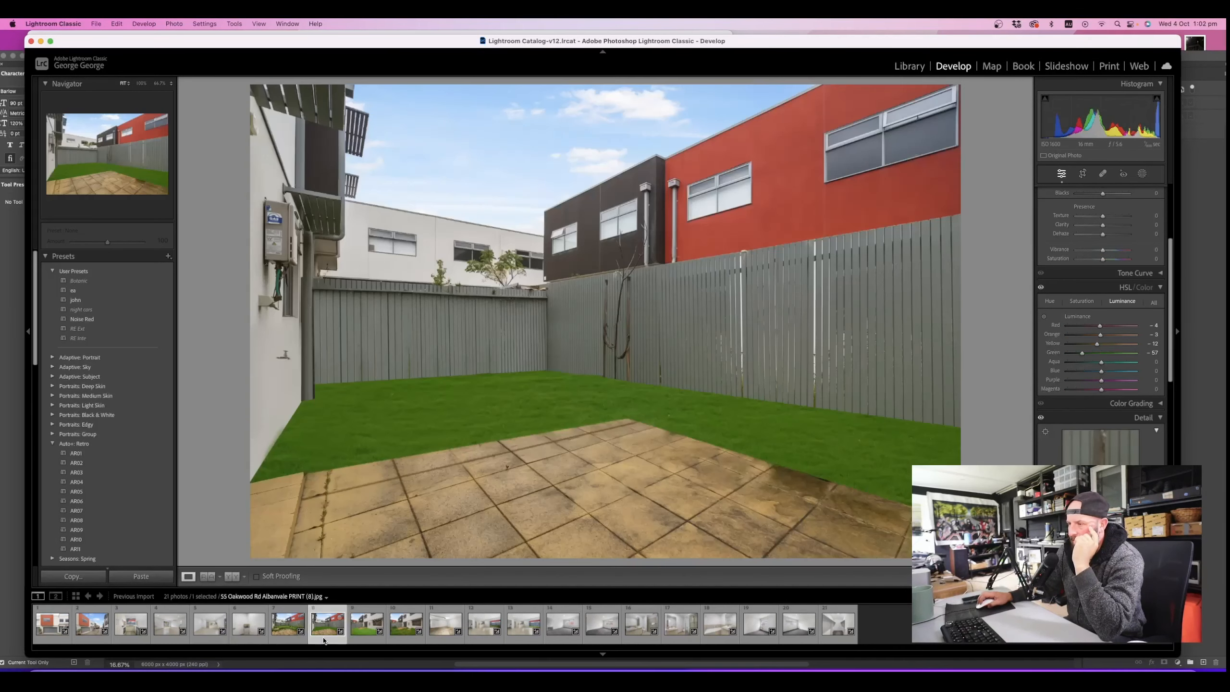
pyautogui.click(367, 633)
pyautogui.click(327, 630)
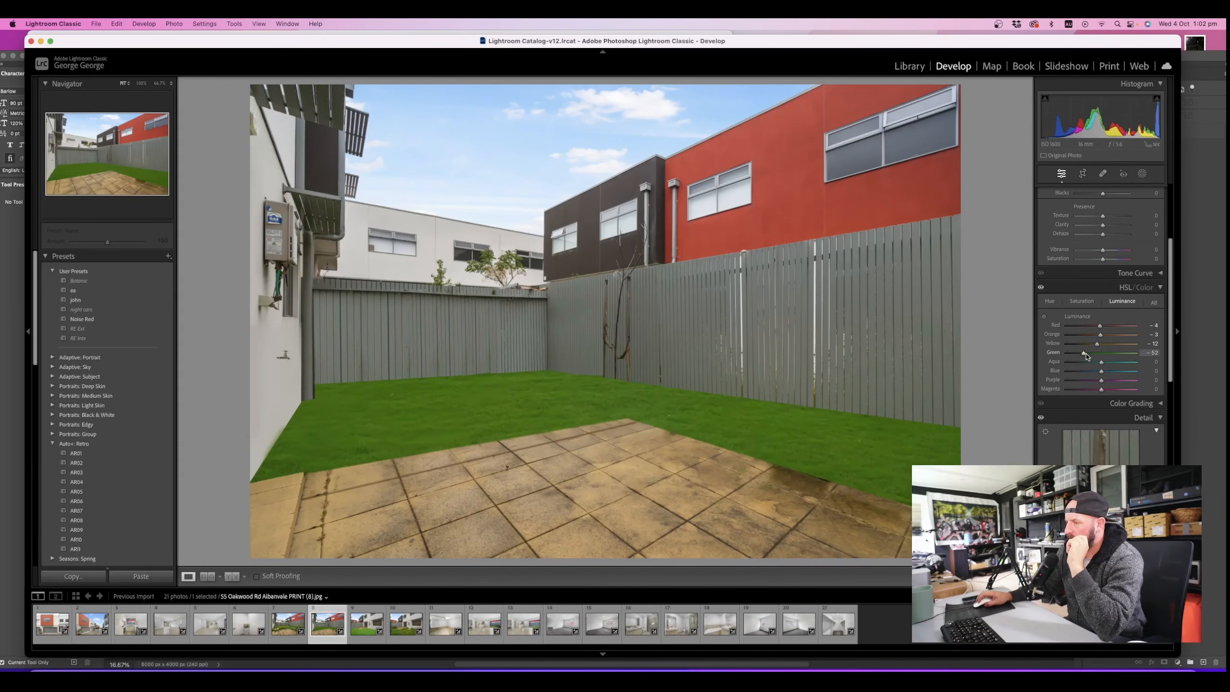
pyautogui.moveTo(1082, 353); pyautogui.dragTo(1085, 352)
pyautogui.click(1084, 174)
pyautogui.click(1084, 174)
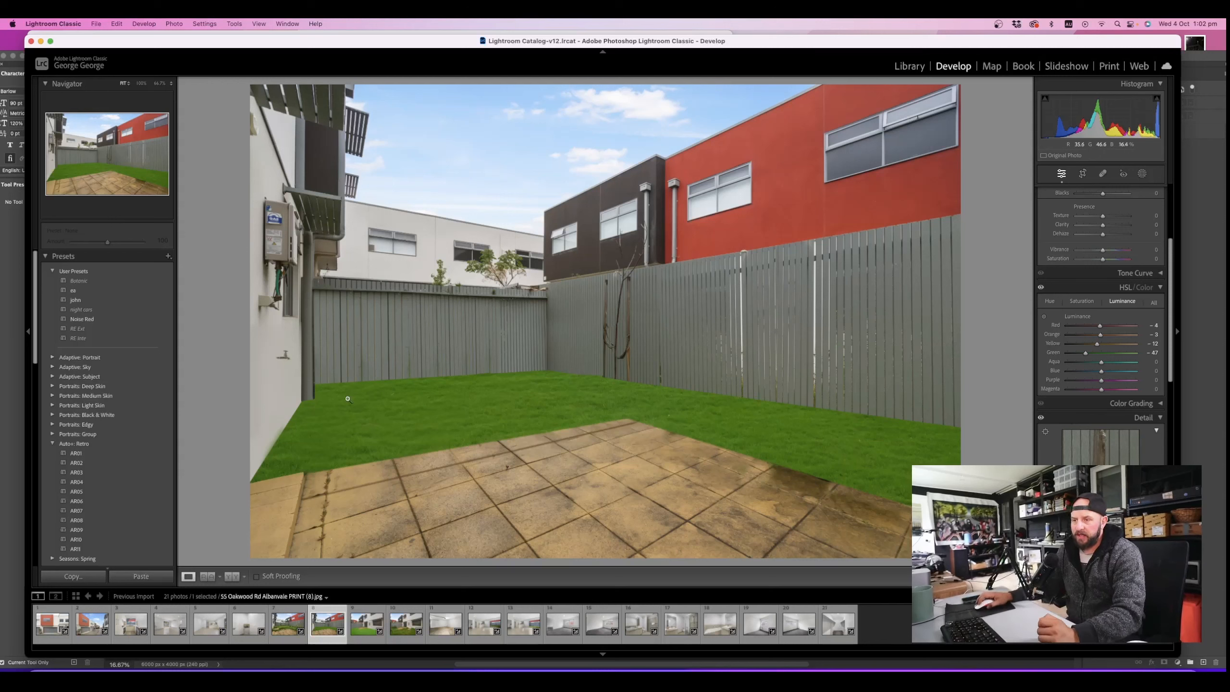
pyautogui.click(297, 630)
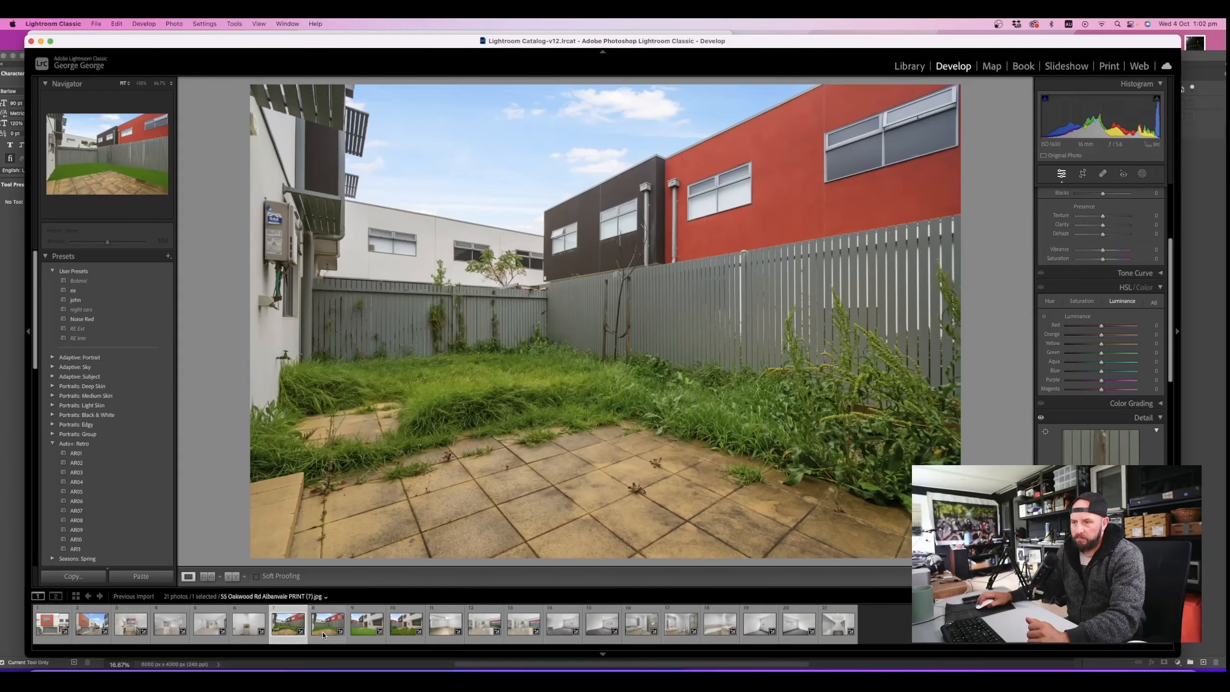
pyautogui.click(325, 635)
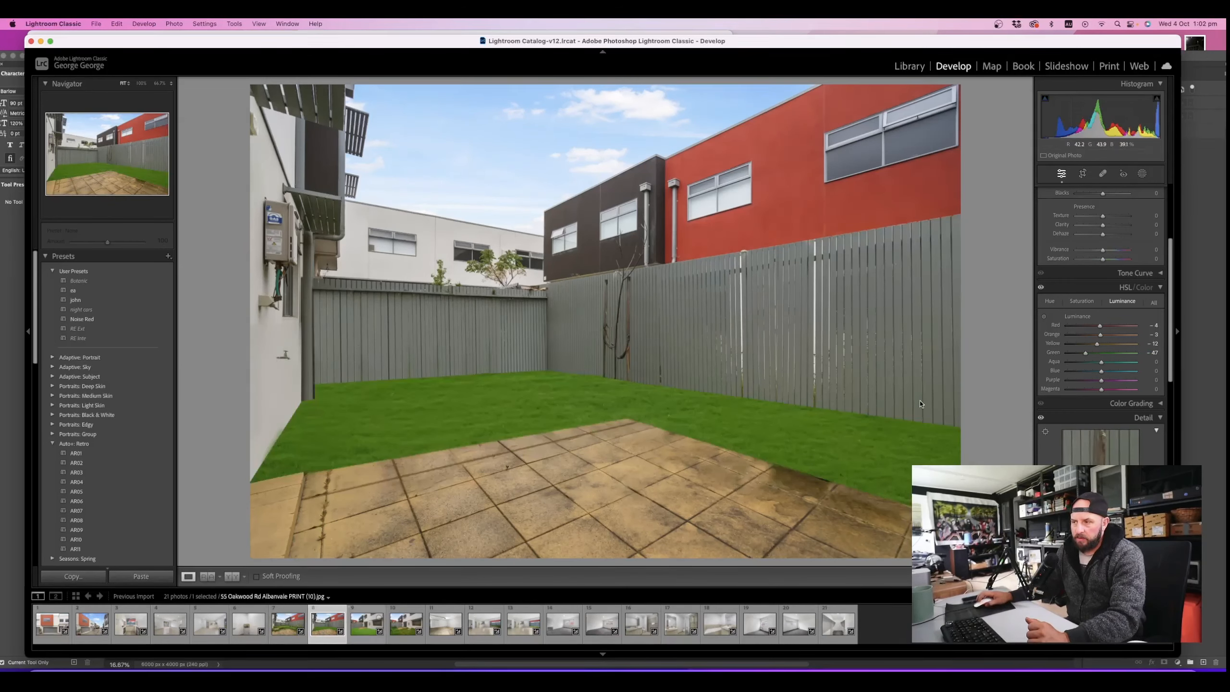
# Apply the Auto Upright perspective correction to PRINT (8).jpg and compare the result with PRINT (7).jpg
pyautogui.click(1084, 174)
pyautogui.click(1085, 175)
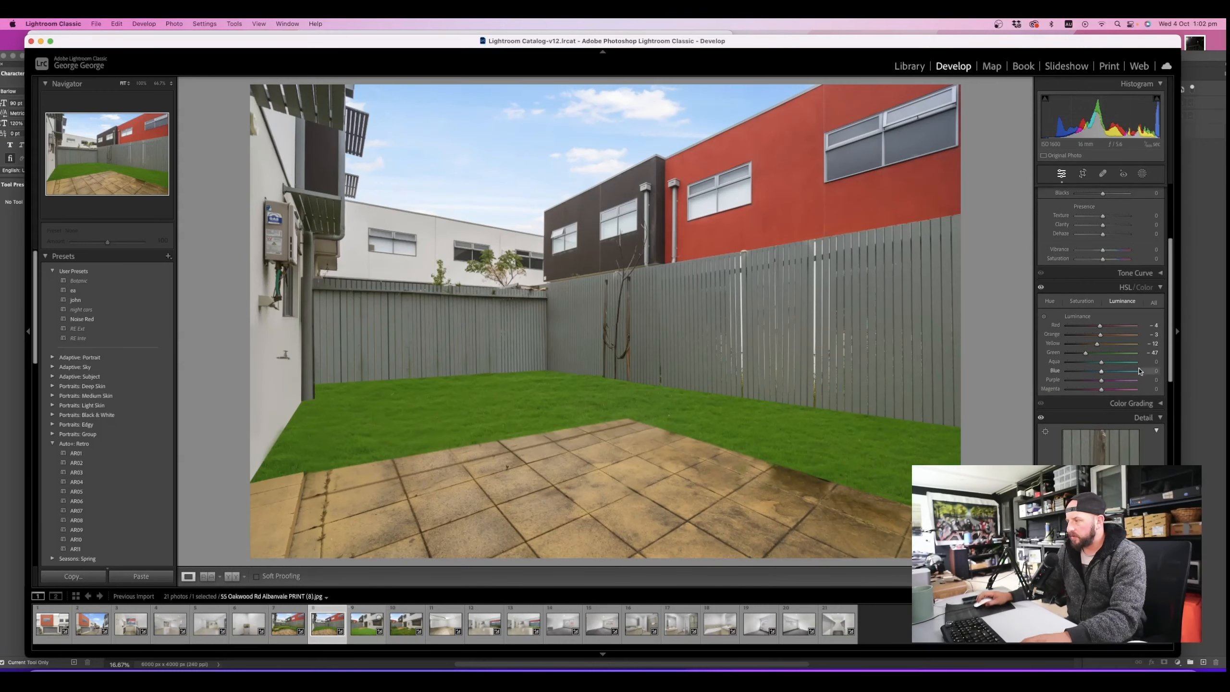
pyautogui.scroll(-6, 1113, 361)
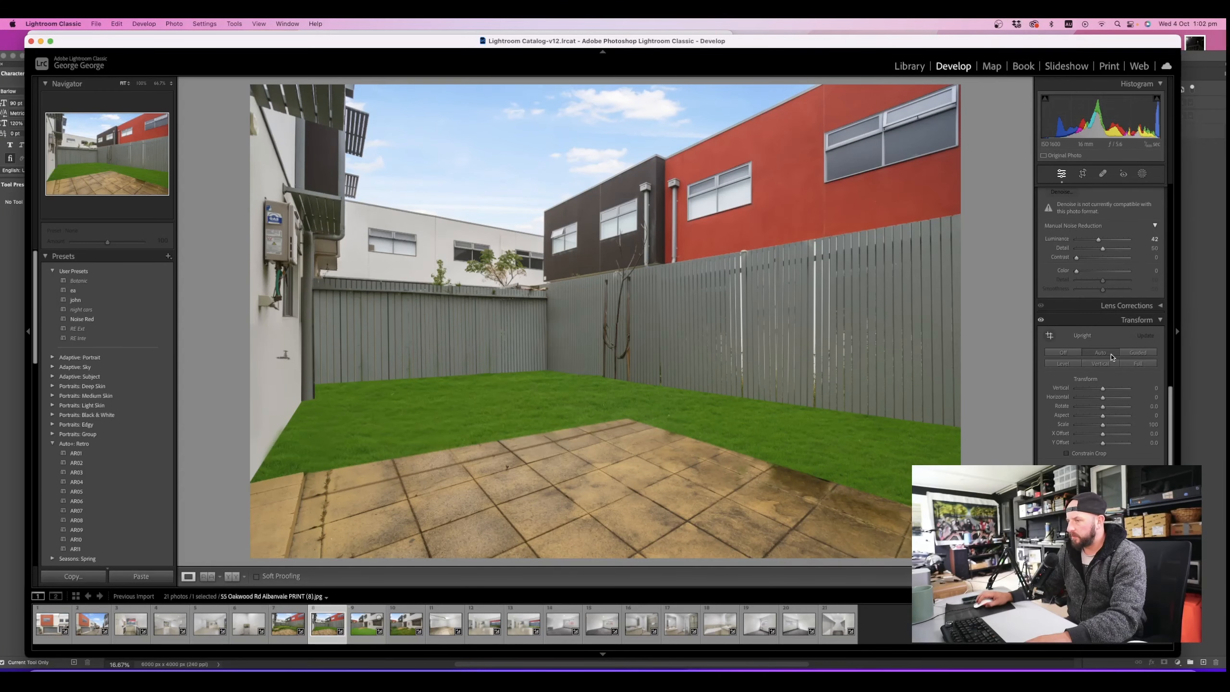
pyautogui.click(1109, 353)
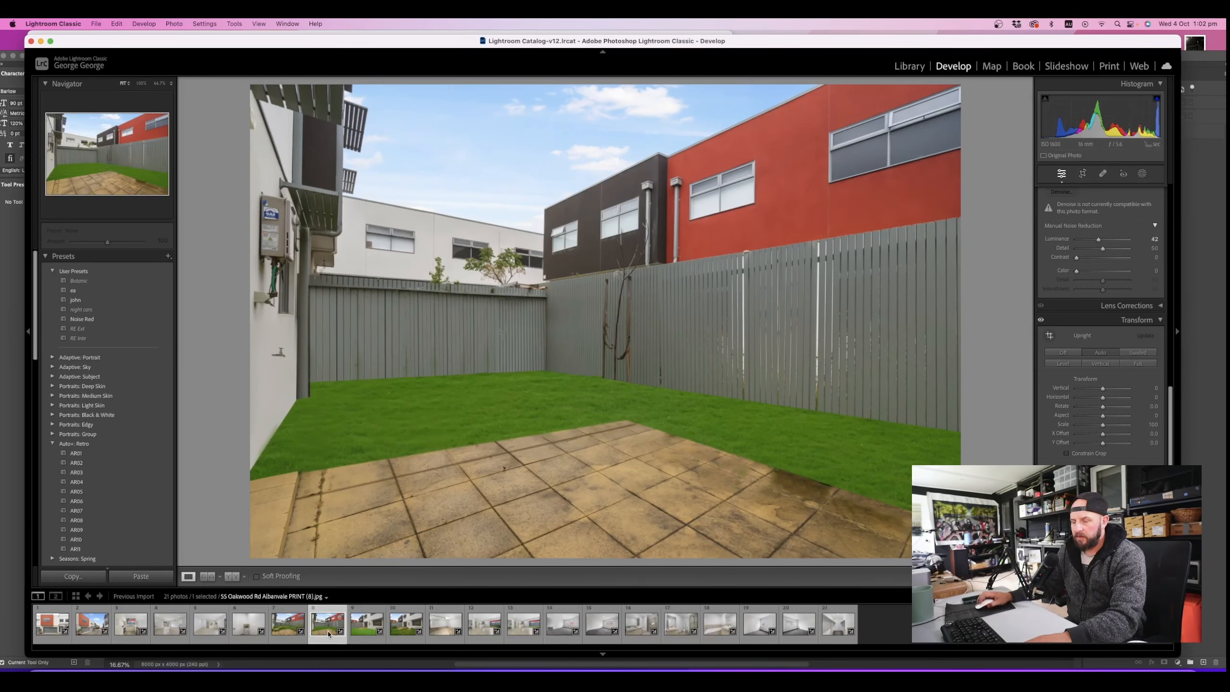
pyautogui.click(288, 623)
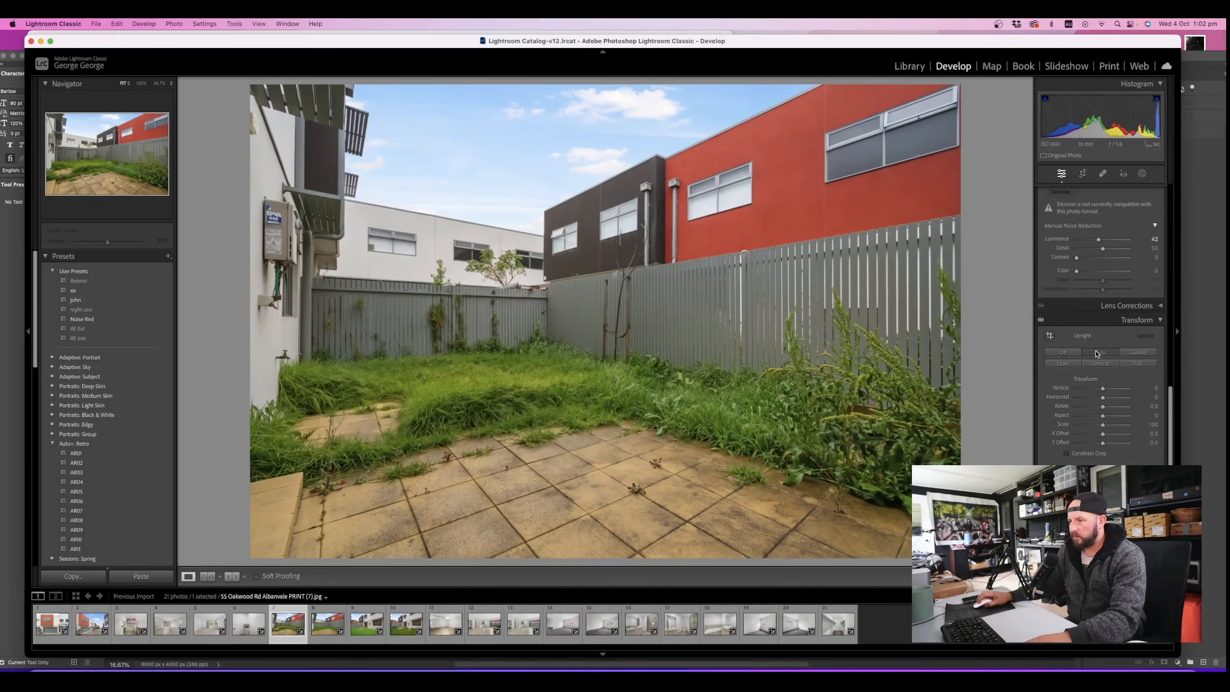
pyautogui.click(323, 640)
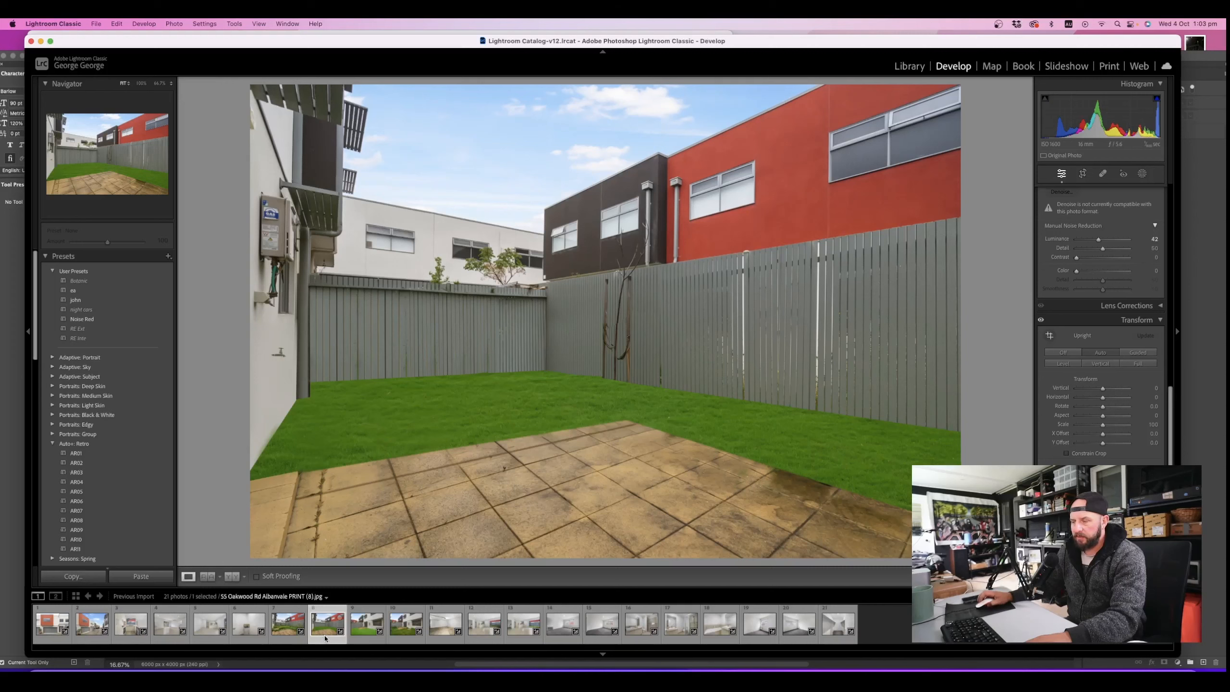
# Open PRINT (8).jpg for editing in Adobe Photoshop 2024
pyautogui.rightClick(325, 639)
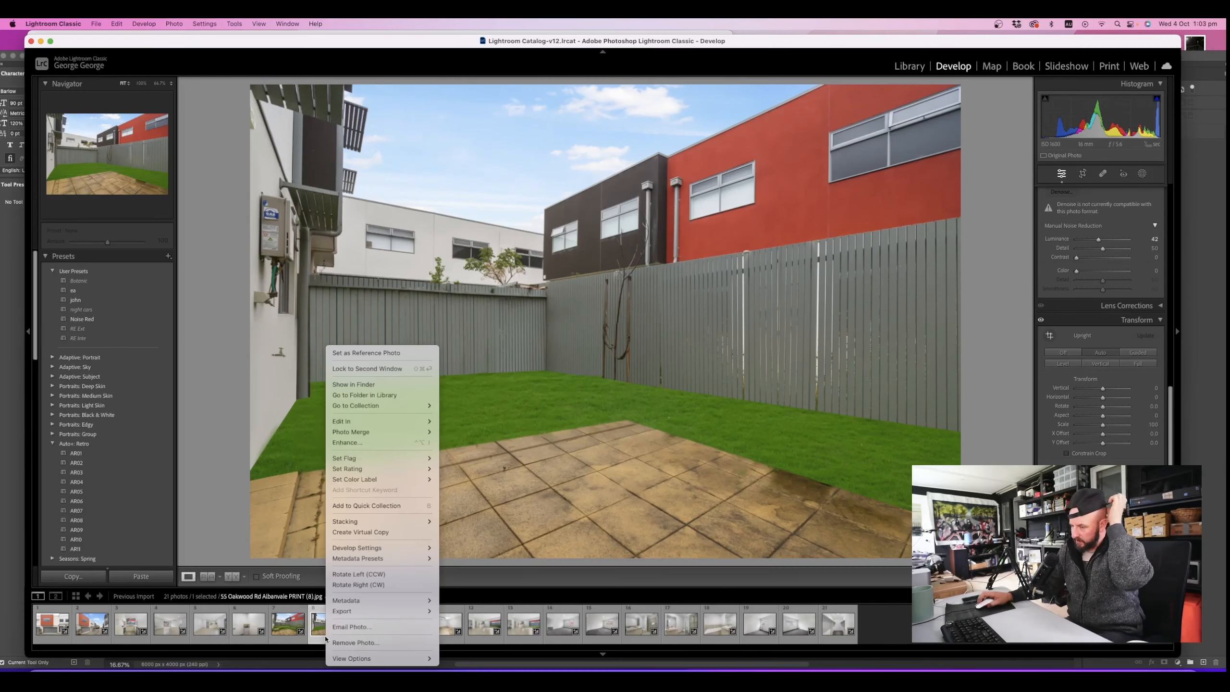
pyautogui.moveTo(412, 421)
pyautogui.click(468, 421)
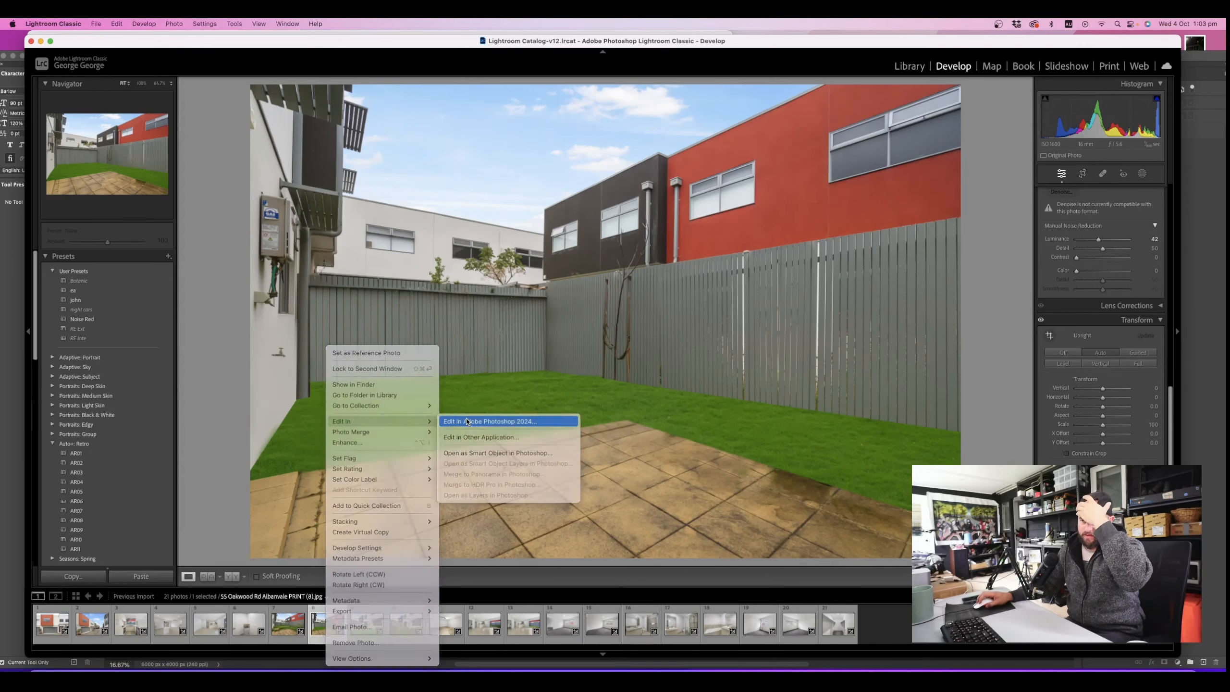
pyautogui.click(677, 287)
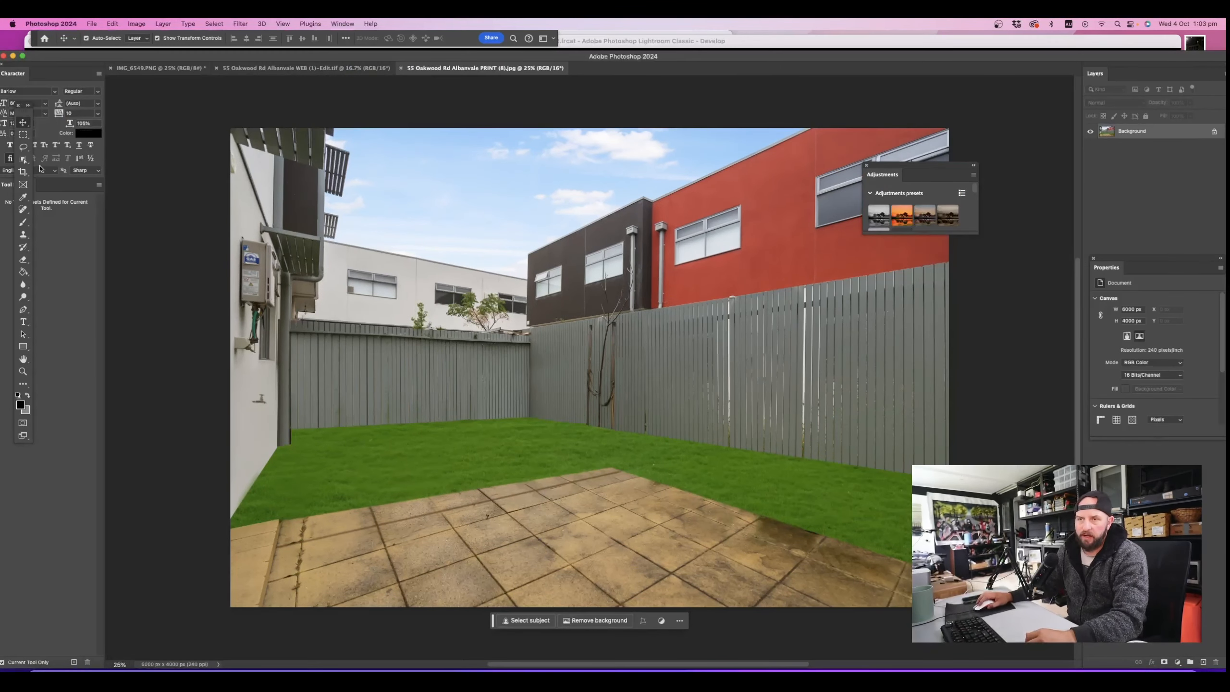
# Select the whole green lawn with the Lasso tool, following the wall, the fence base and the paving edge
pyautogui.click(23, 147)
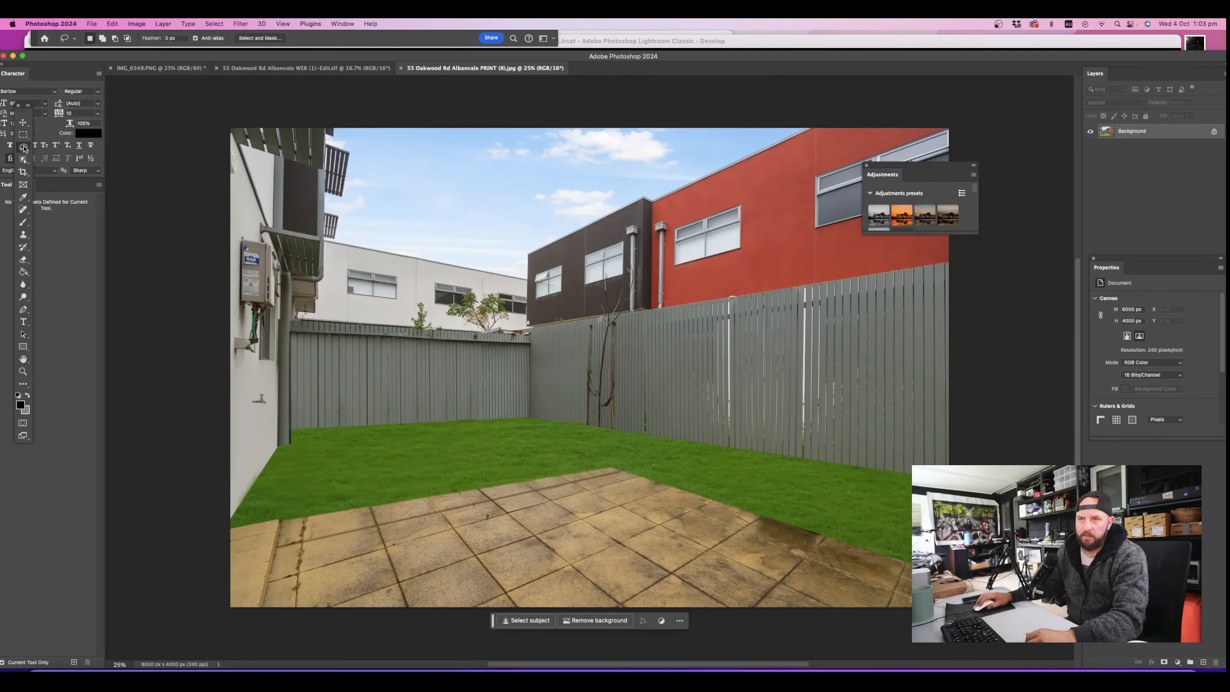
pyautogui.moveTo(279, 444); pyautogui.dragTo(263, 462)
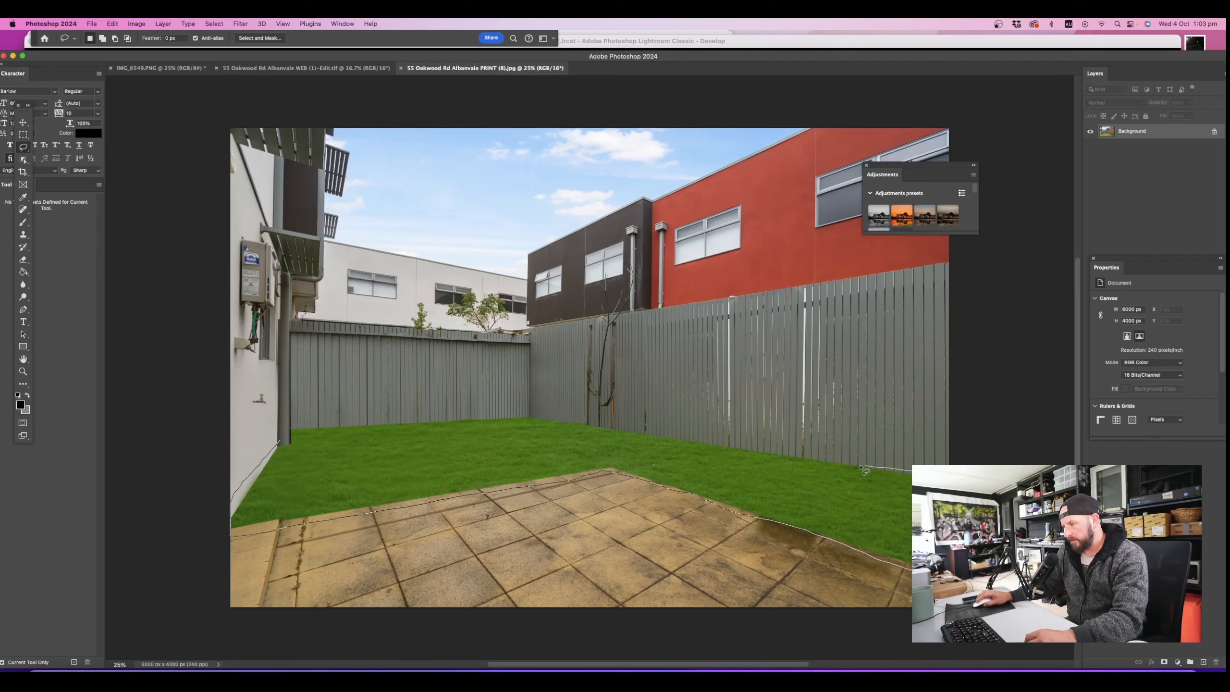
pyautogui.moveTo(750, 451); pyautogui.dragTo(630, 429)
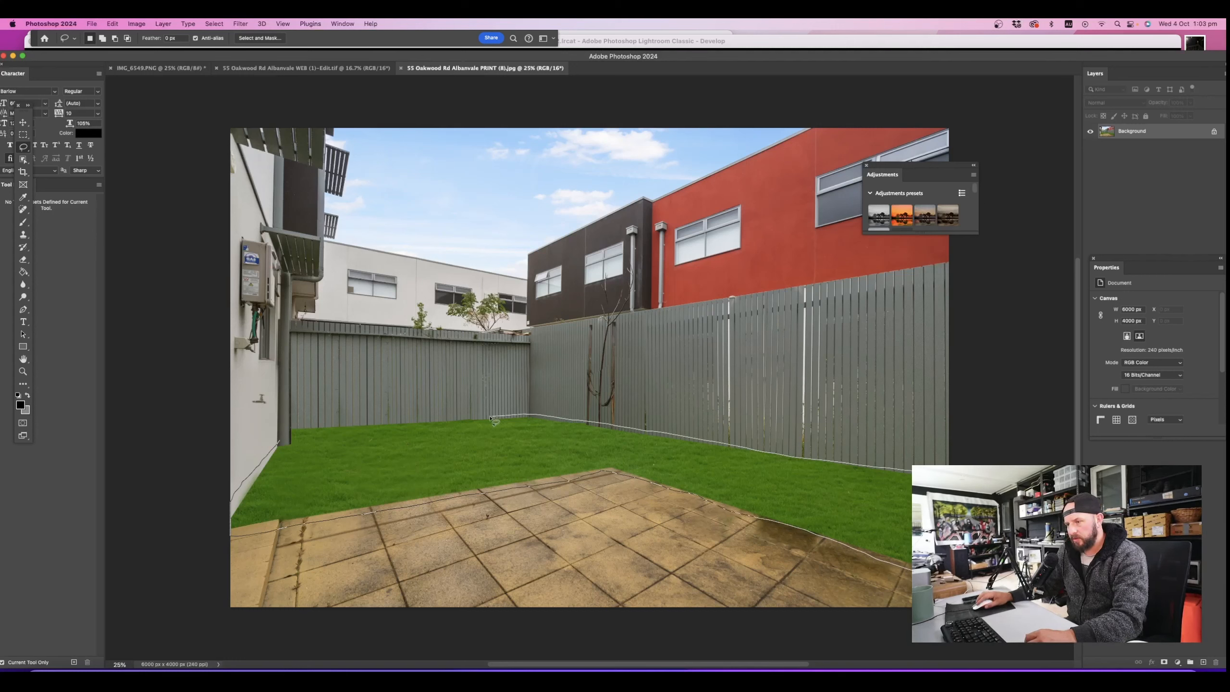
pyautogui.moveTo(491, 419); pyautogui.dragTo(406, 422)
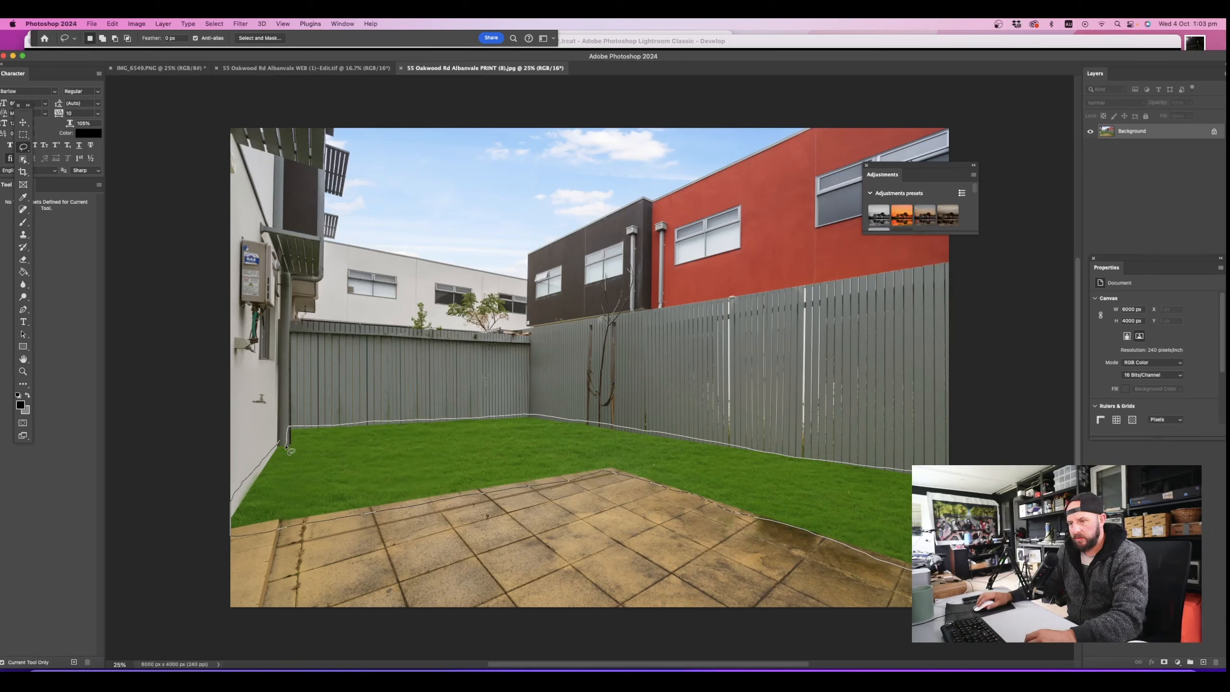
pyautogui.moveTo(283, 445); pyautogui.dragTo(285, 444)
# Try replacing the selected lawn with Generative Fill using the prompt "green grass"
pyautogui.click(531, 594)
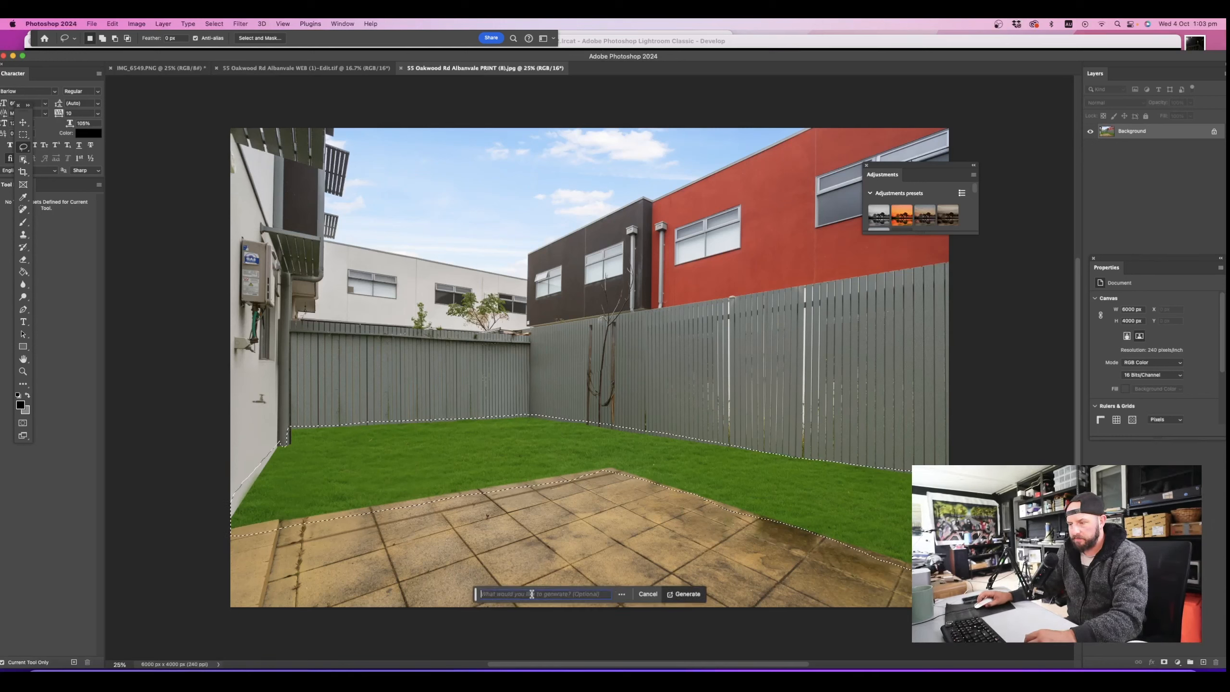
pyautogui.write('green')
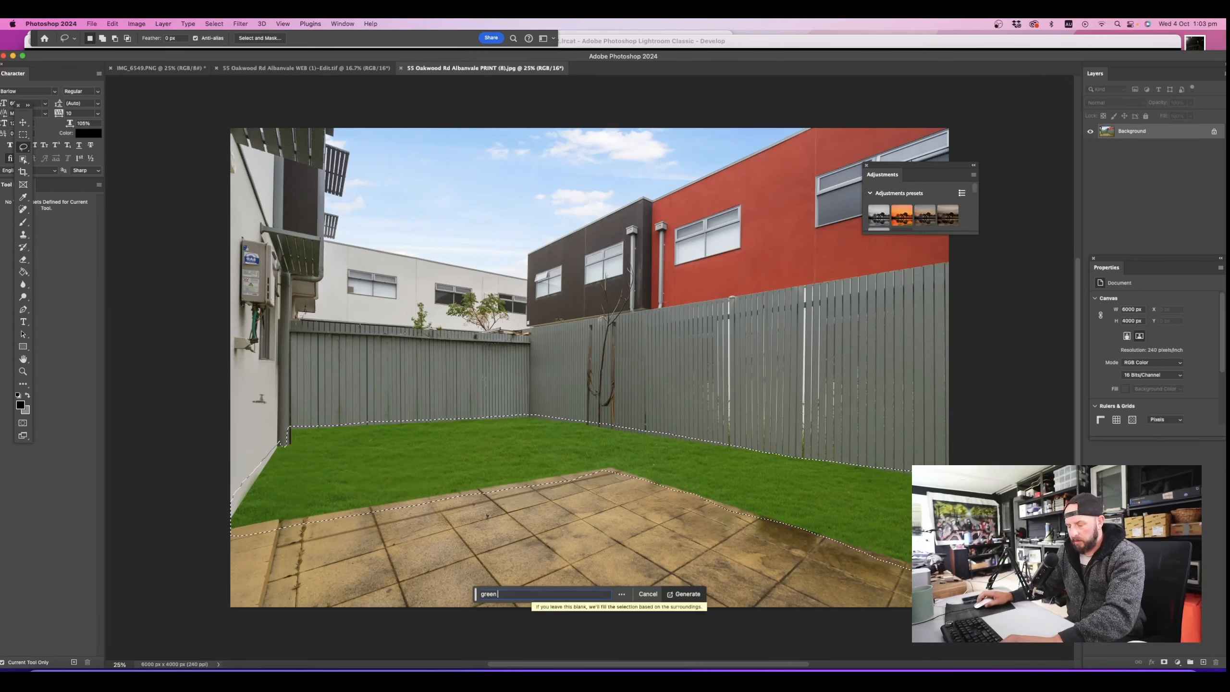
pyautogui.write(' grass')
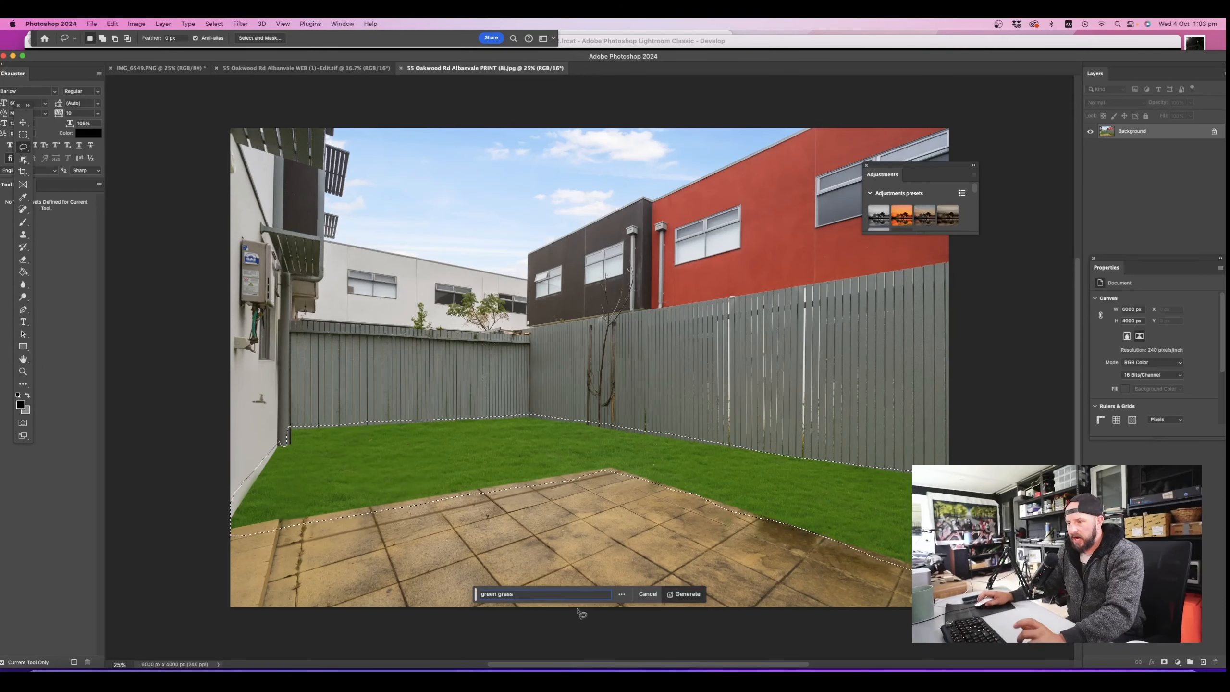
pyautogui.click(685, 595)
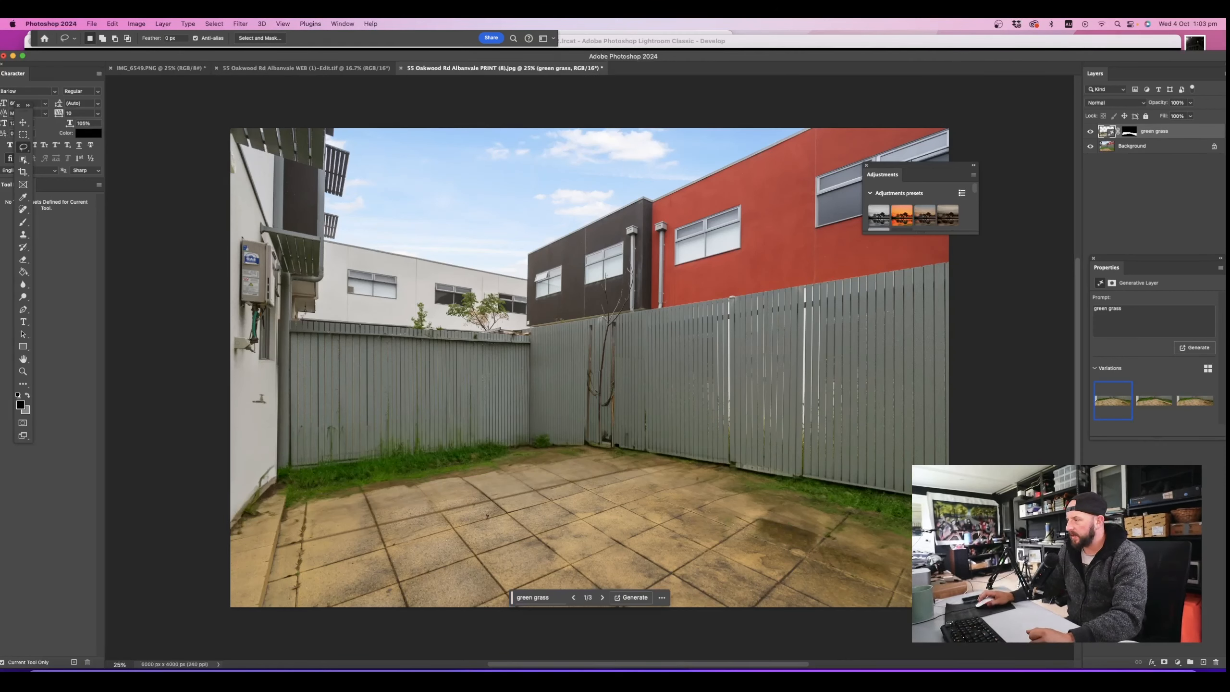
# Review the three generated green grass variations, toggling the layer's visibility to compare them with the original lawn
pyautogui.click(1155, 405)
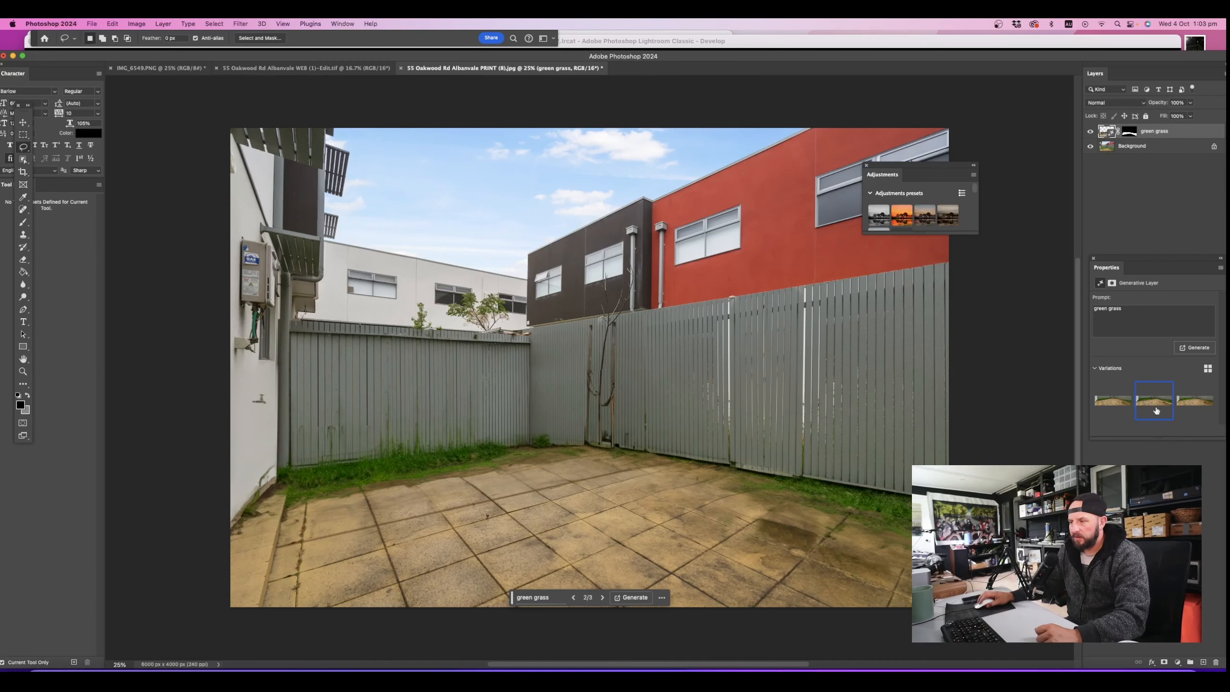
pyautogui.click(1092, 132)
pyautogui.click(1091, 132)
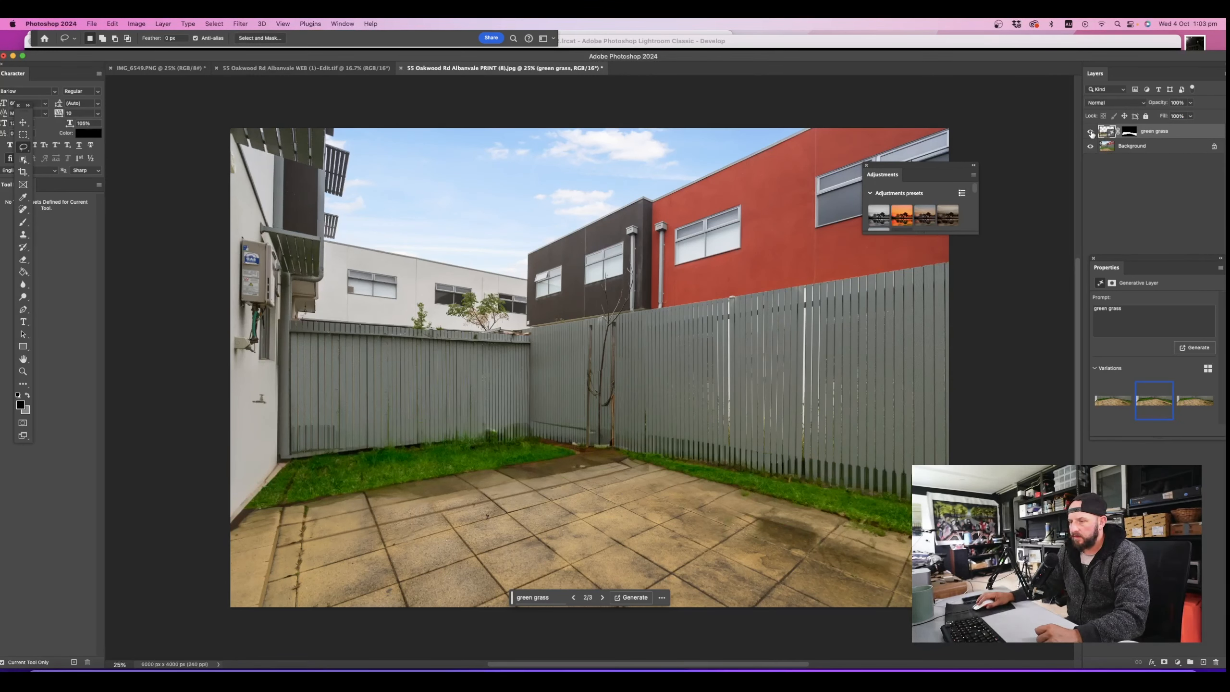
pyautogui.click(1092, 132)
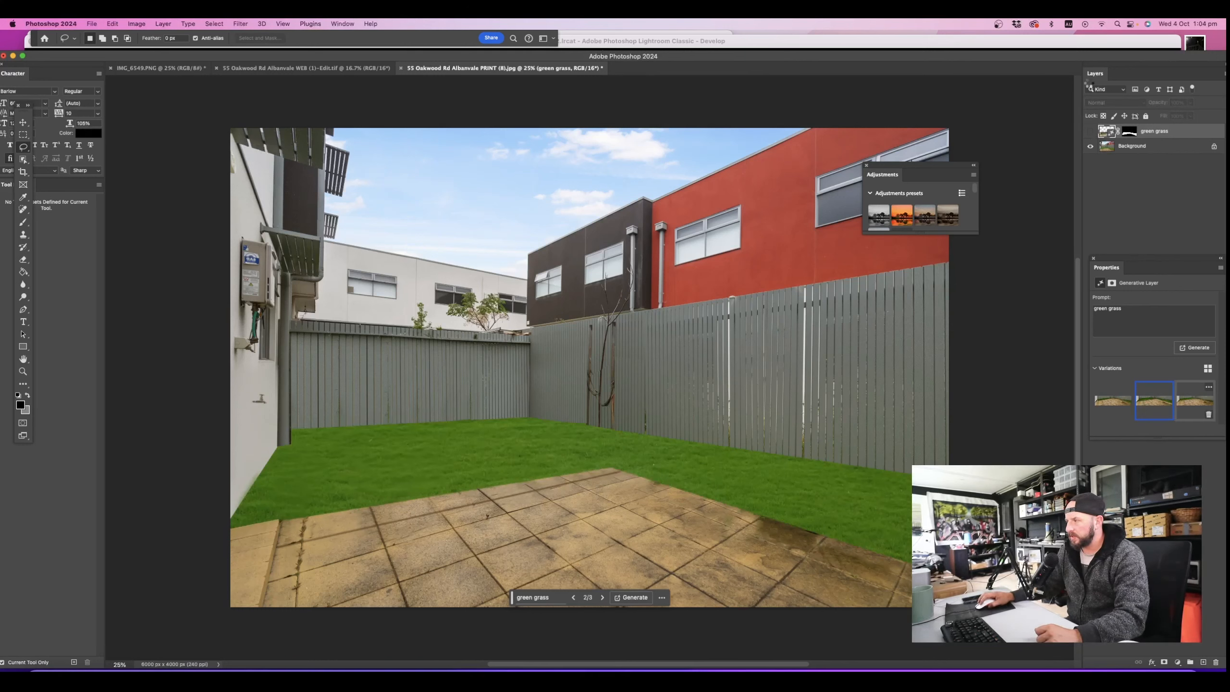
pyautogui.click(1194, 401)
pyautogui.click(1092, 132)
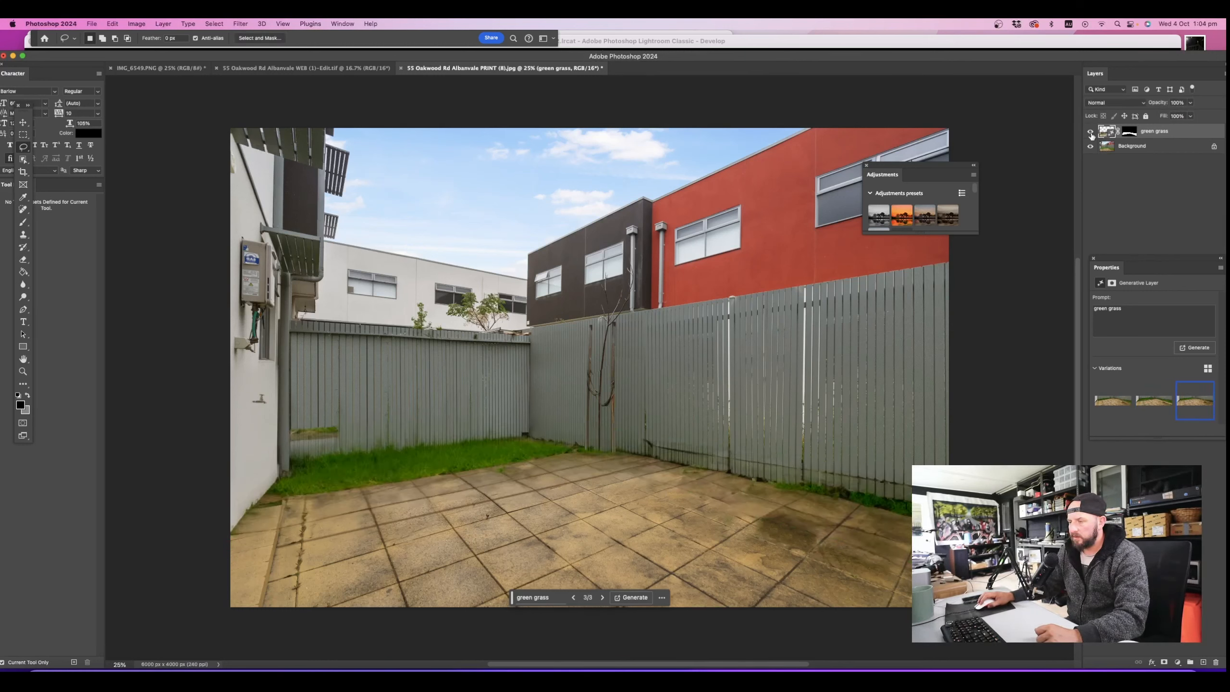
pyautogui.click(1092, 134)
pyautogui.click(1092, 133)
pyautogui.click(1091, 134)
pyautogui.moveTo(1121, 407)
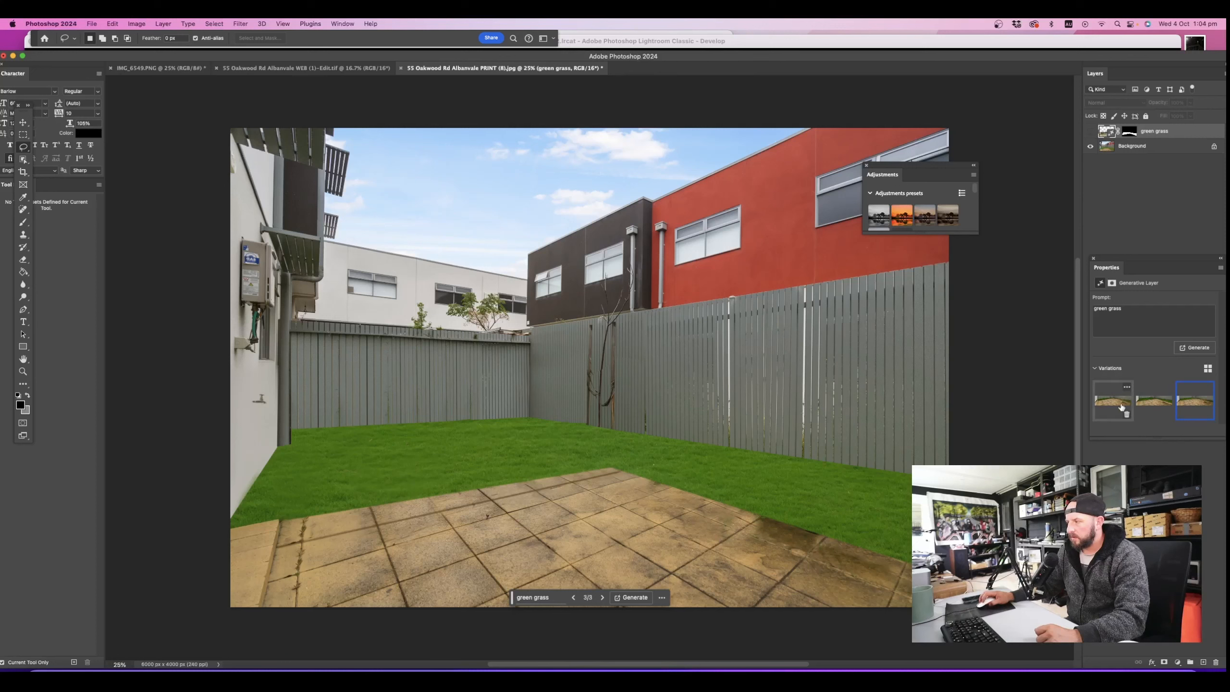
pyautogui.click(1129, 405)
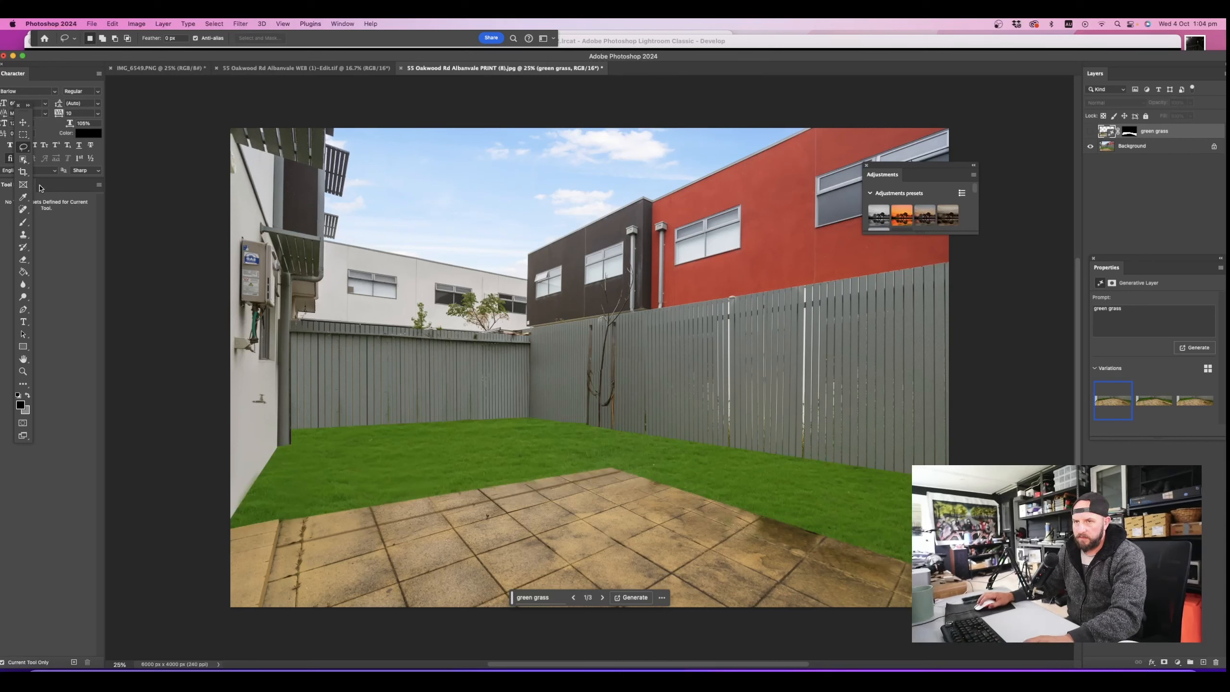
# Show the green grass layer, generate more variations from the same prompt, and view the third one
pyautogui.click(1147, 313)
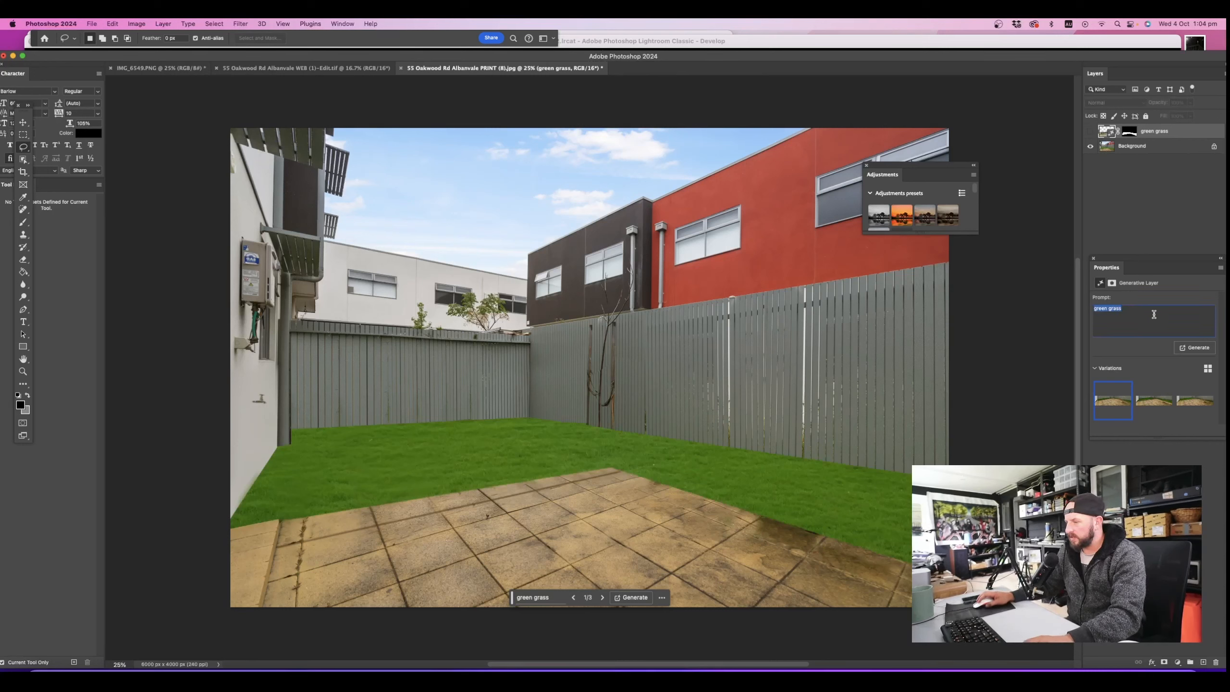
pyautogui.click(1155, 313)
pyautogui.click(1090, 131)
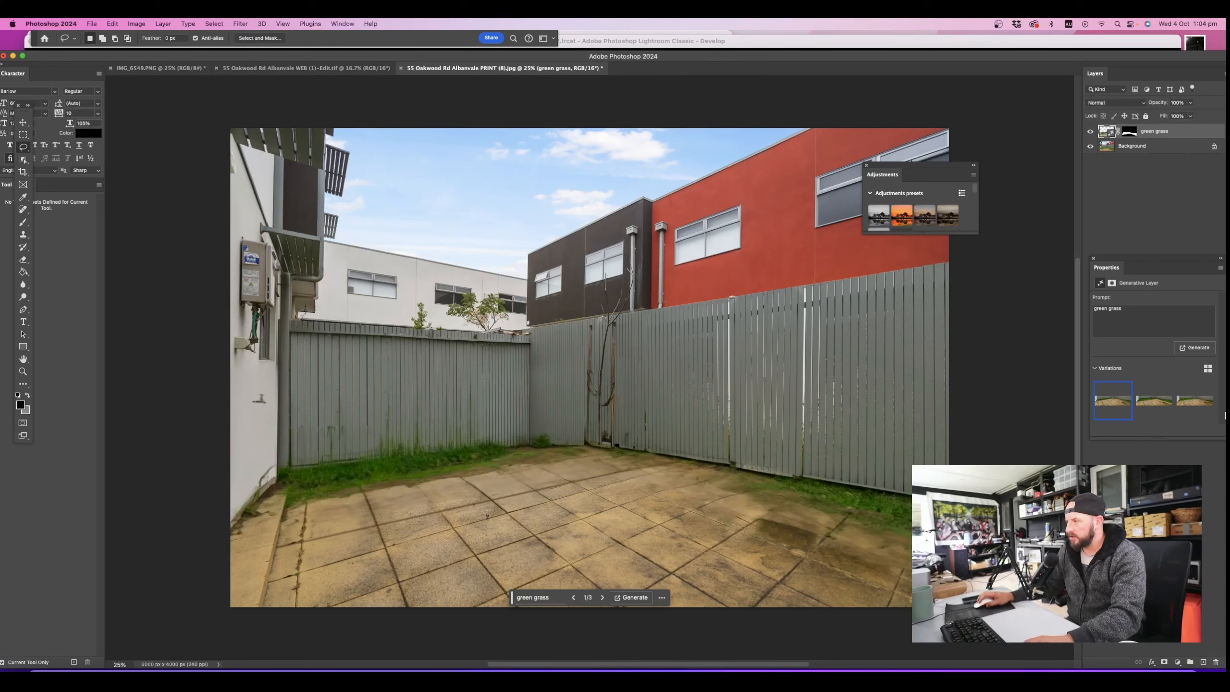
pyautogui.click(1144, 317)
pyautogui.click(1149, 315)
pyautogui.click(1195, 350)
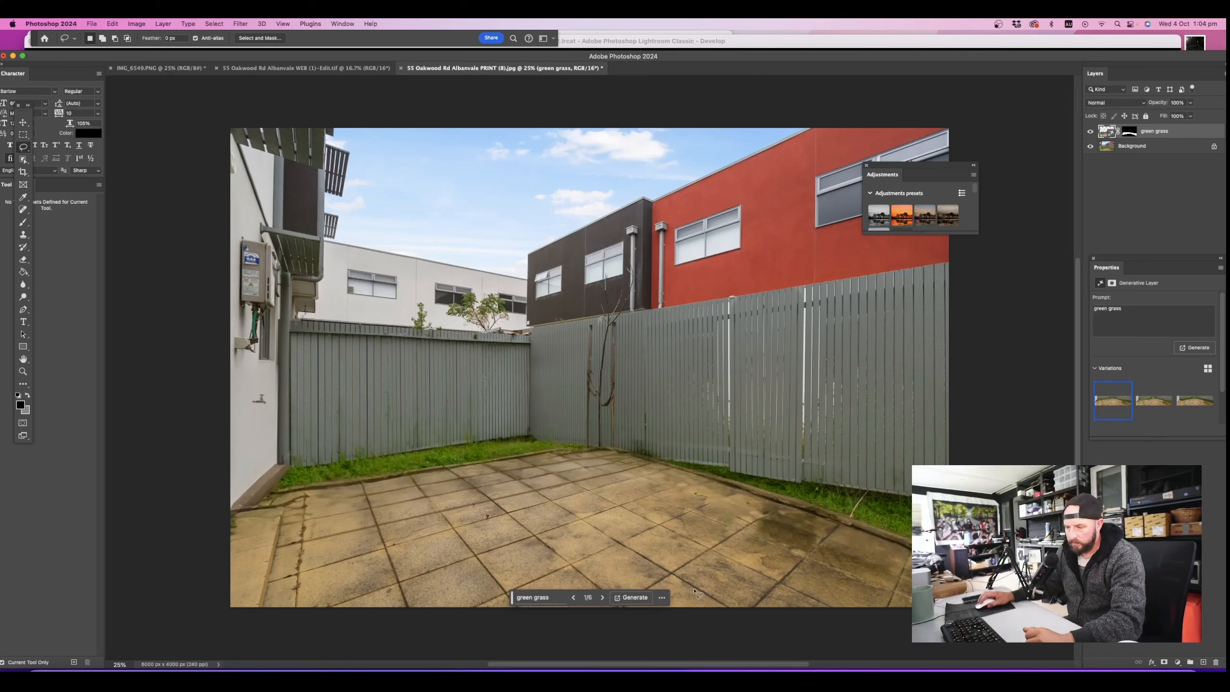
pyautogui.click(1190, 406)
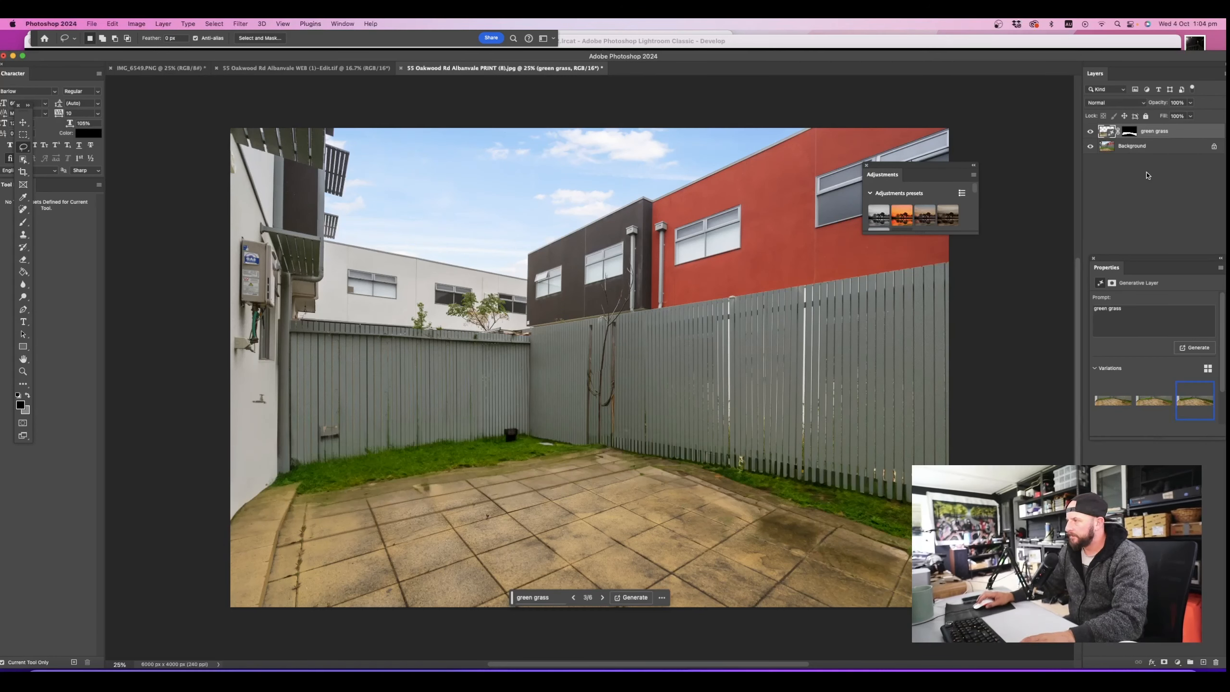
# Undo the latest green grass generation and variation changes, and delete the green grass layer
pyautogui.press('super+z')
pyautogui.press('super+z')
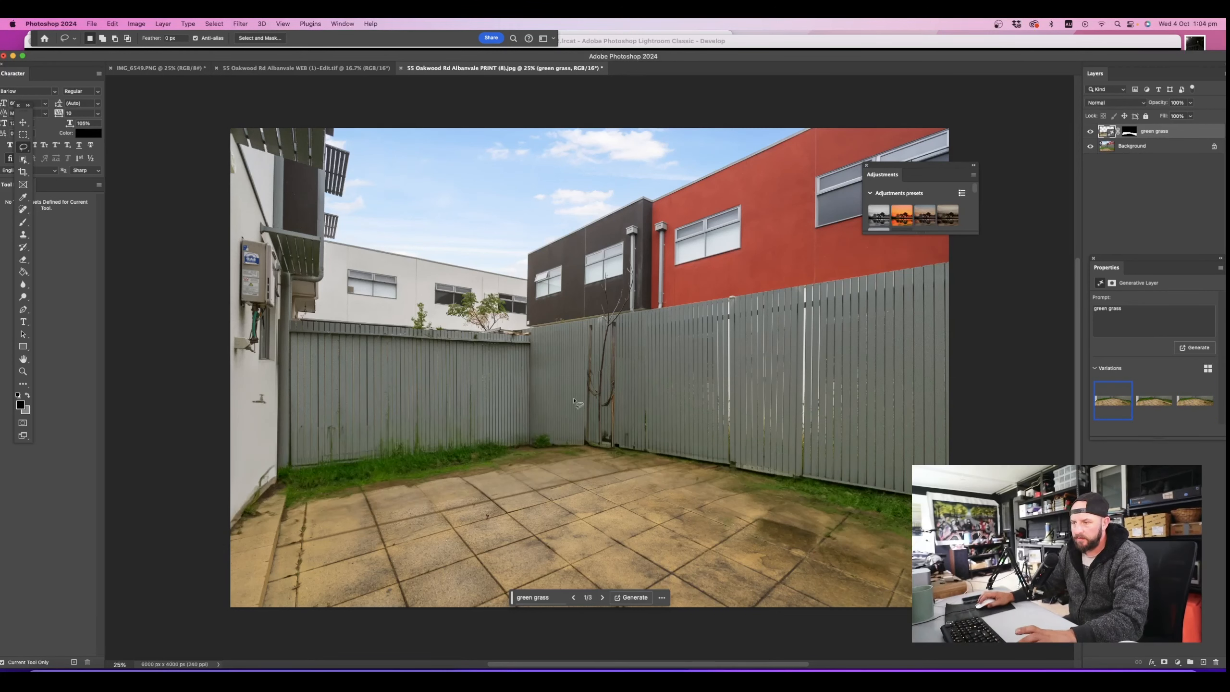
pyautogui.press('super+z')
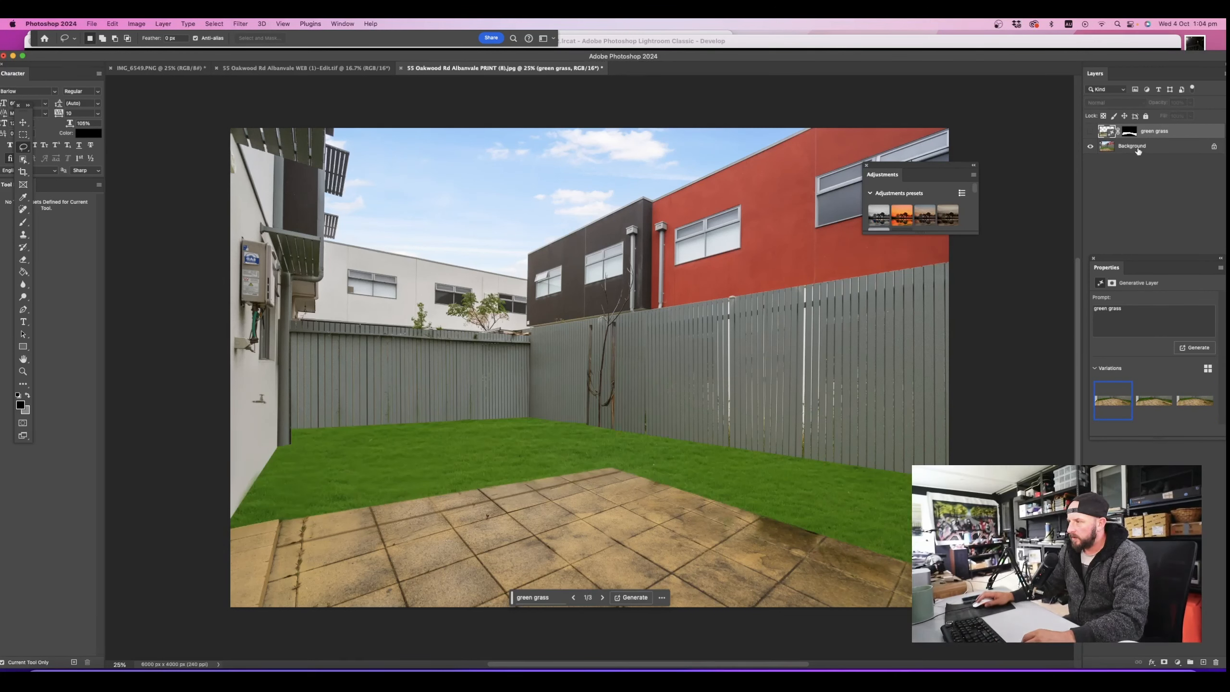
pyautogui.rightClick(1156, 134)
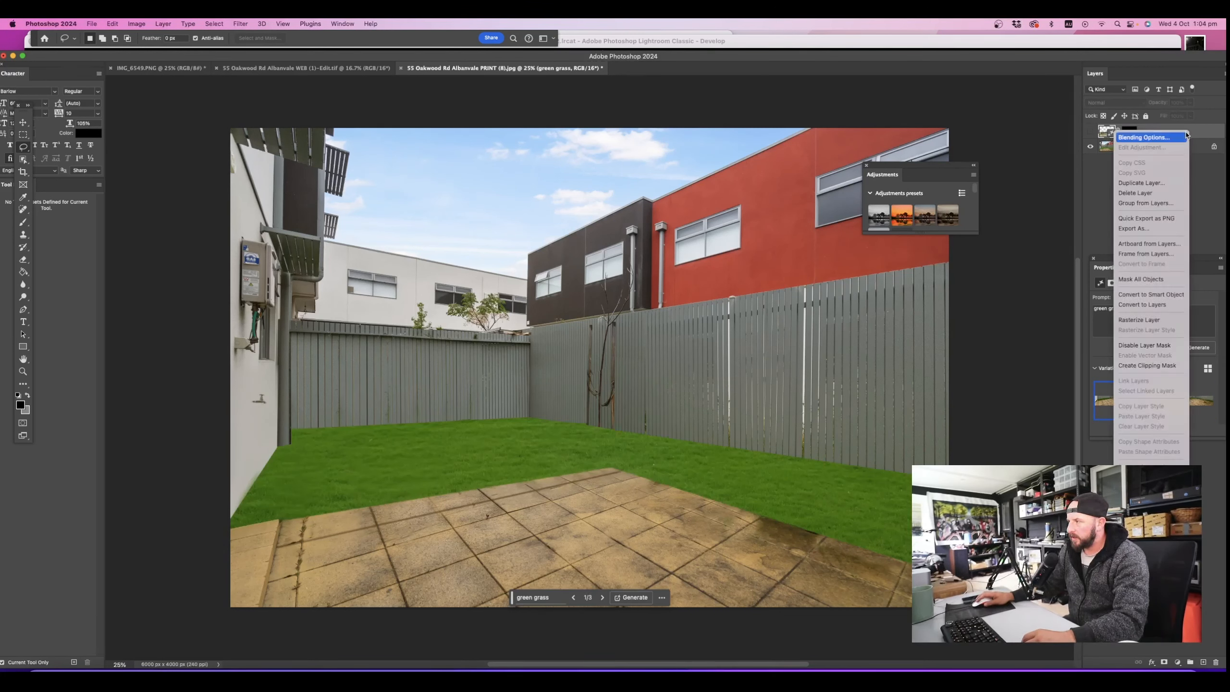
pyautogui.click(1157, 193)
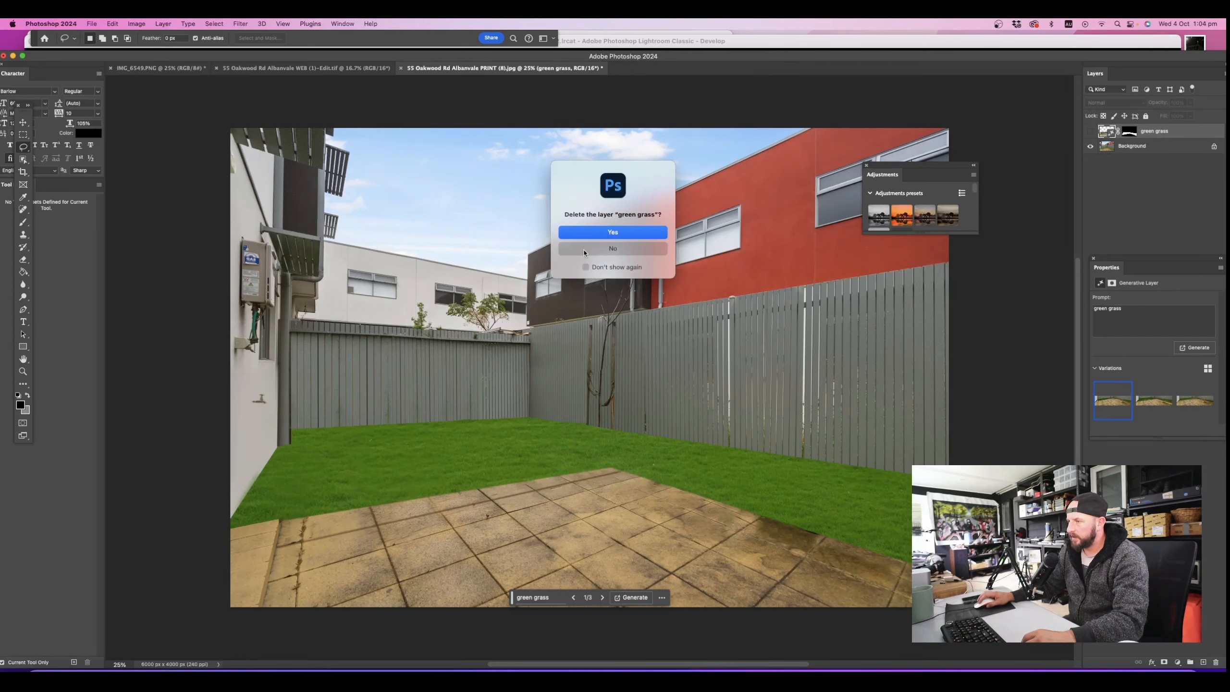
pyautogui.click(605, 233)
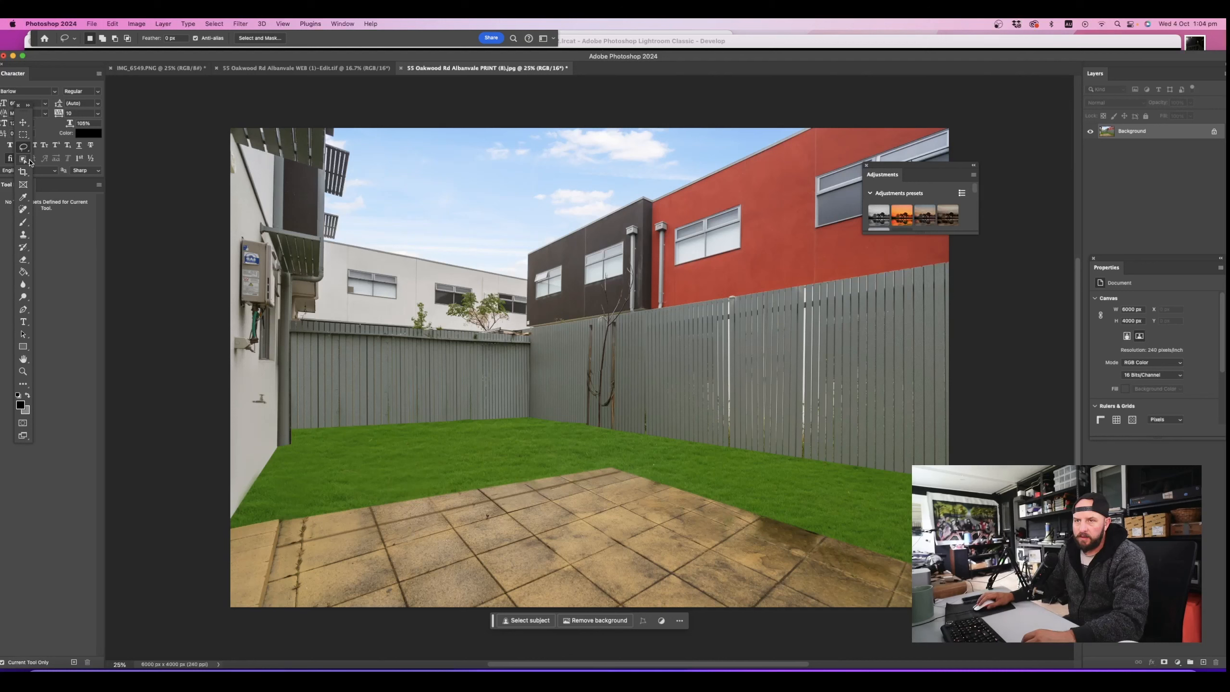
# Select the whole lawn with the Polygonal Lasso tool, following the fence base, the paving edge and the white wall
pyautogui.rightClick(23, 146)
pyautogui.click(63, 156)
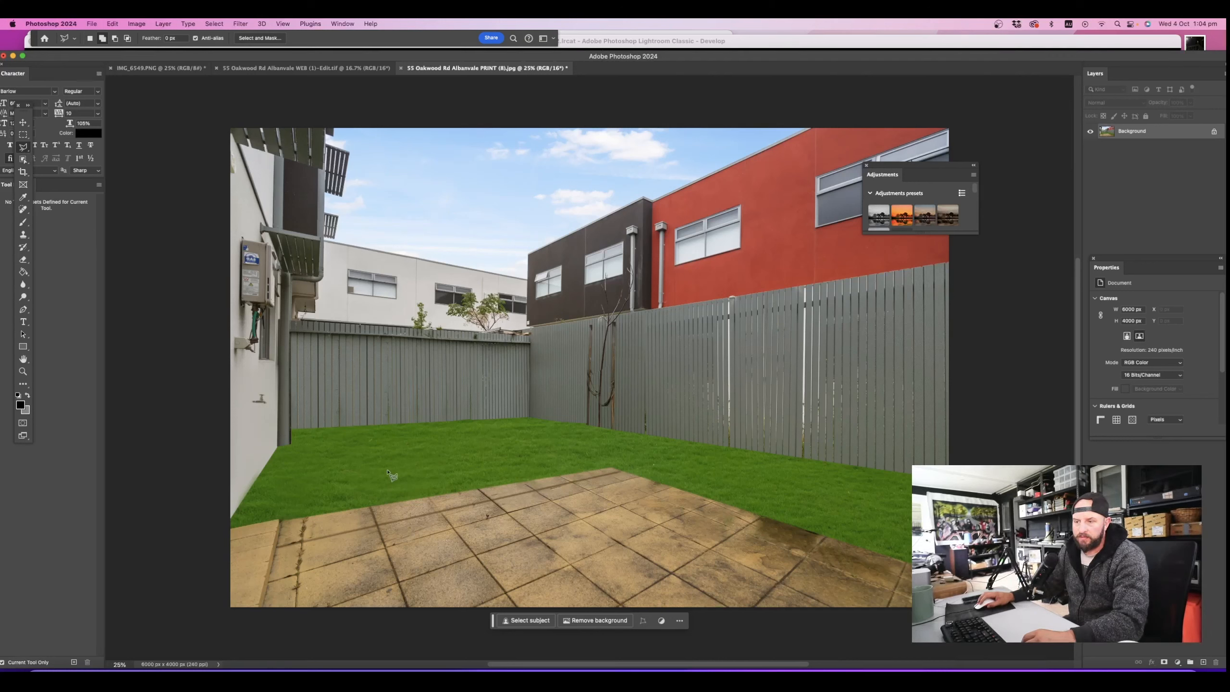
pyautogui.click(293, 429)
pyautogui.click(531, 415)
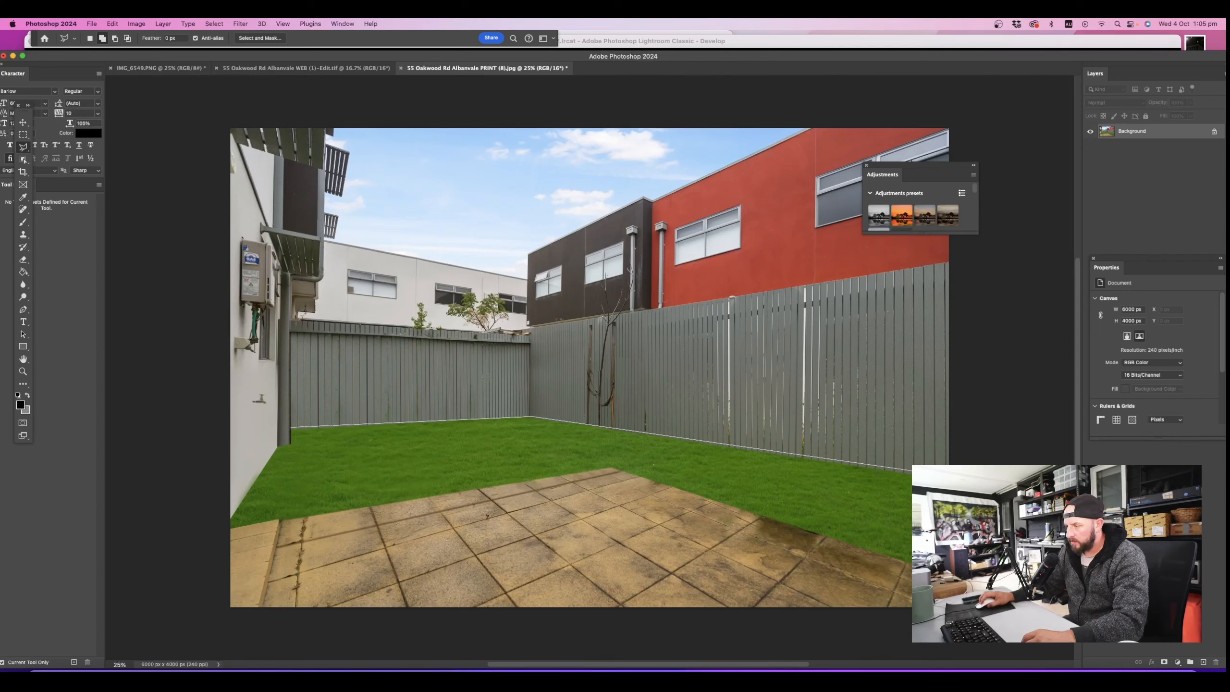
pyautogui.click(613, 468)
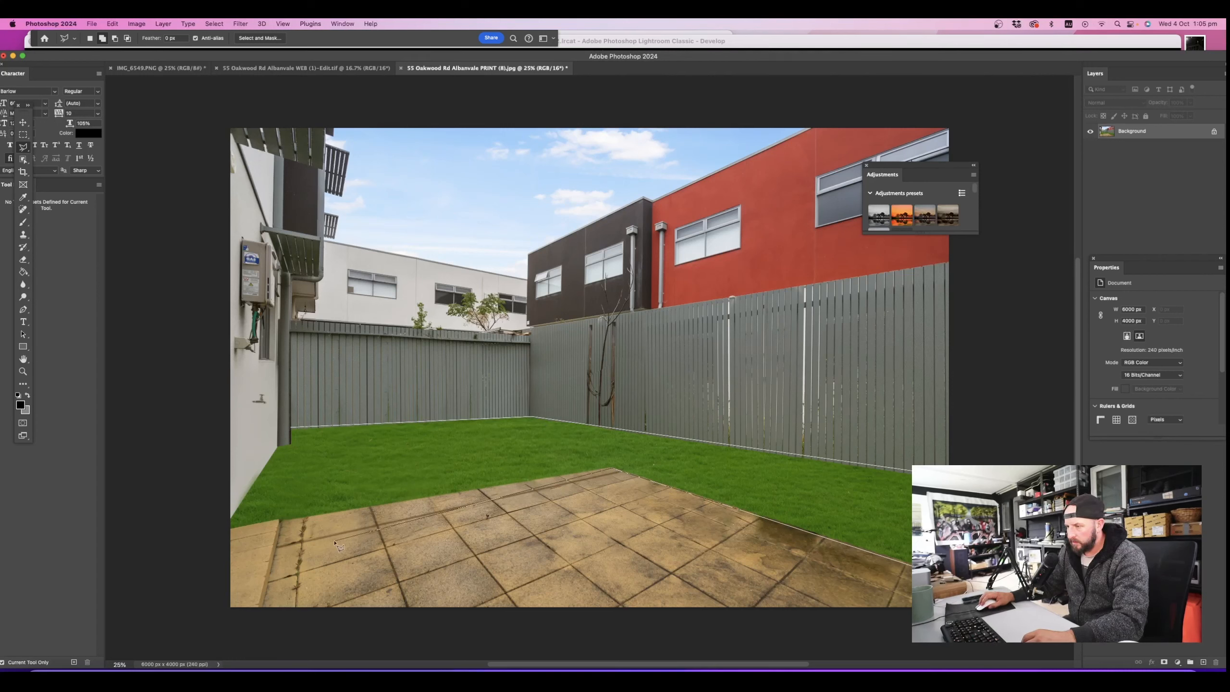
pyautogui.click(225, 531)
pyautogui.click(280, 444)
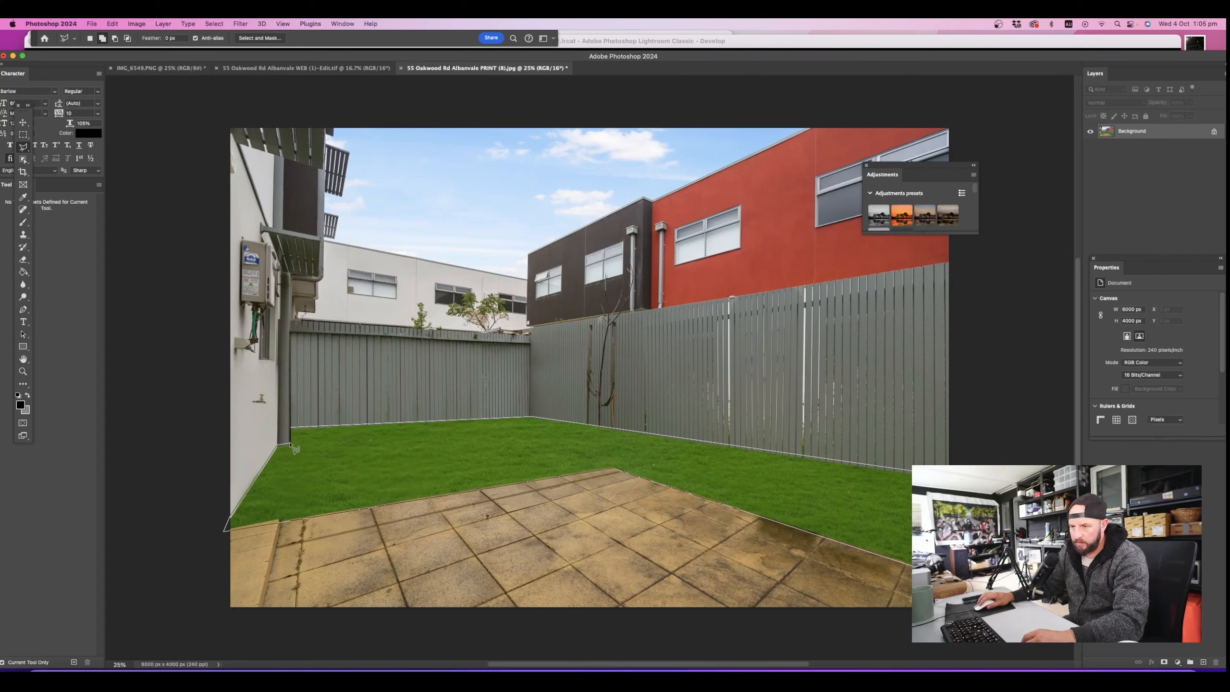
pyautogui.click(292, 430)
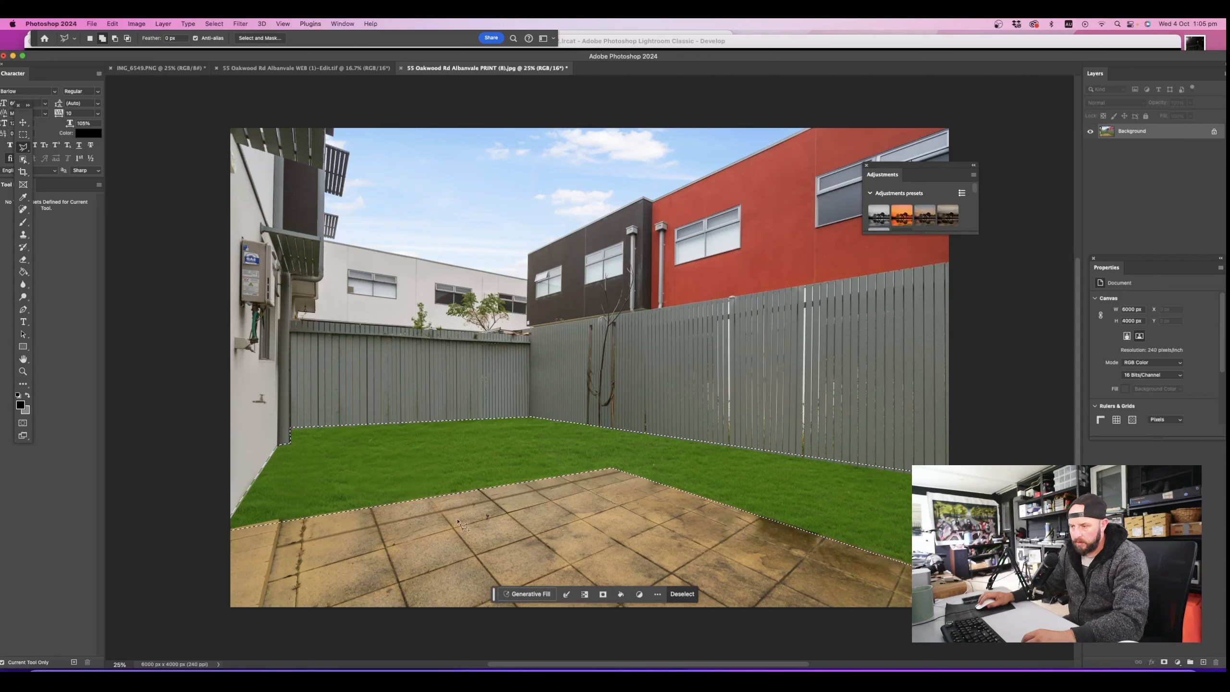
# Run Generative Fill on the selected lawn using the prompt "green grass"
pyautogui.click(538, 592)
pyautogui.write('g')
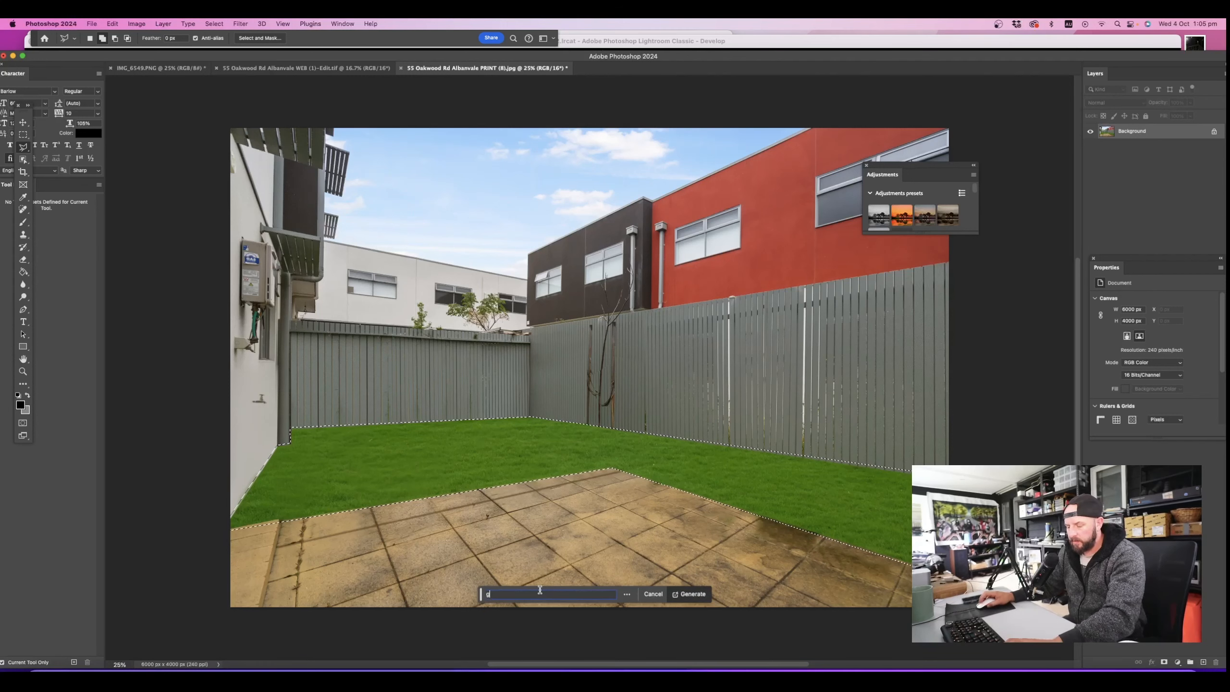
pyautogui.write('reen grass')
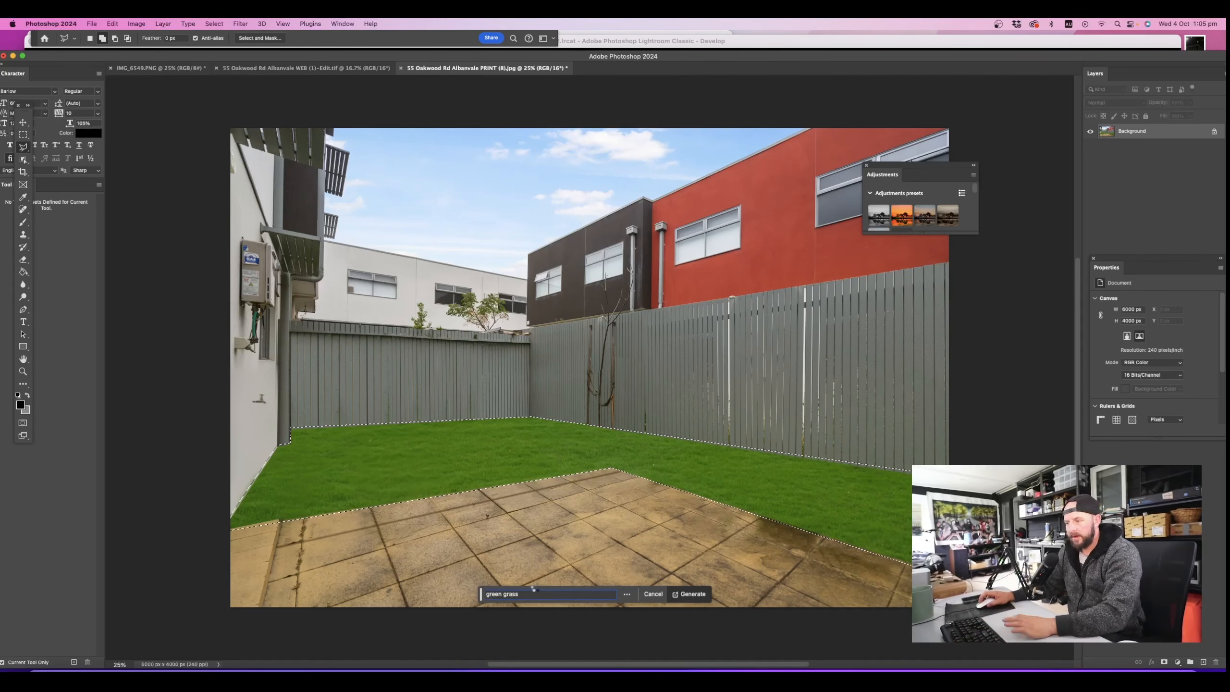
pyautogui.press('Return')
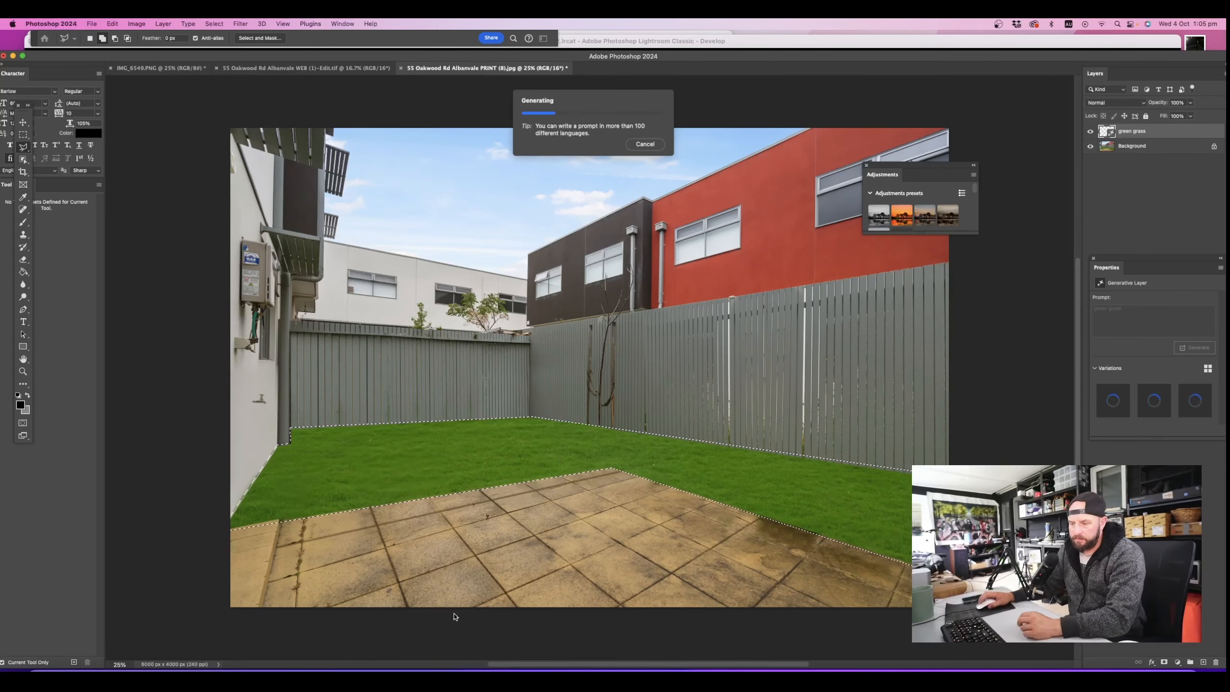
# Switch to Lightroom Classic and lower the green luminance to -21 on the lawn photo with the white rear house wall
pyautogui.click(444, 673)
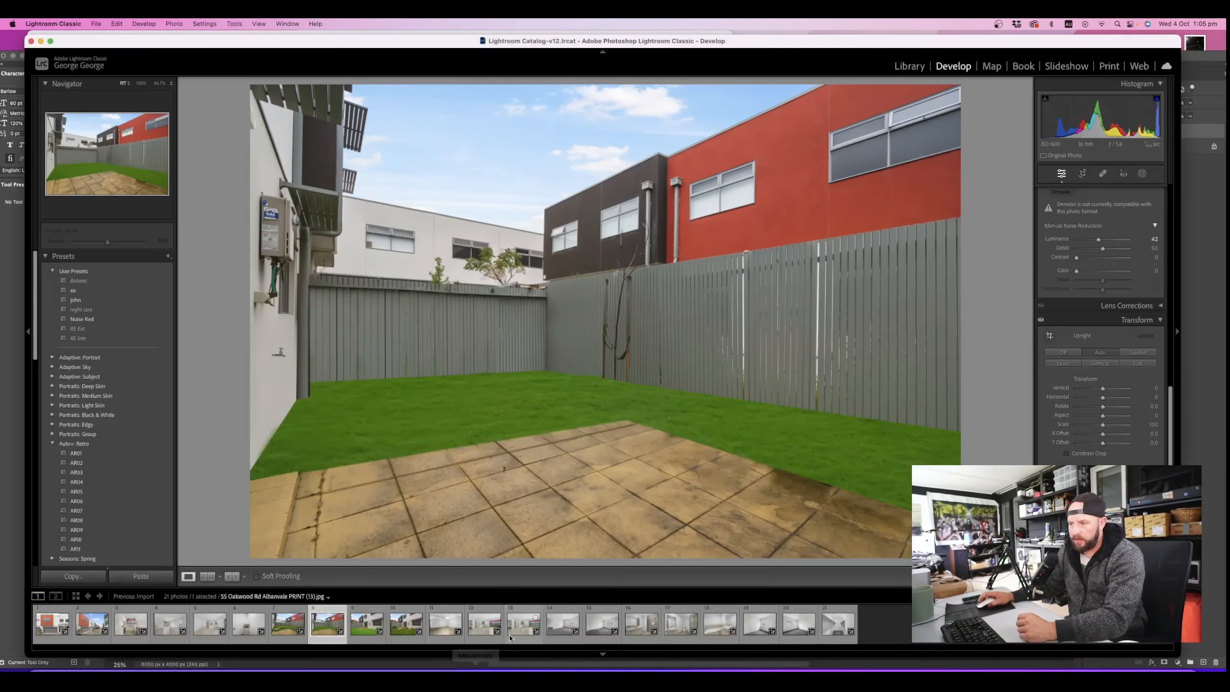
pyautogui.click(368, 636)
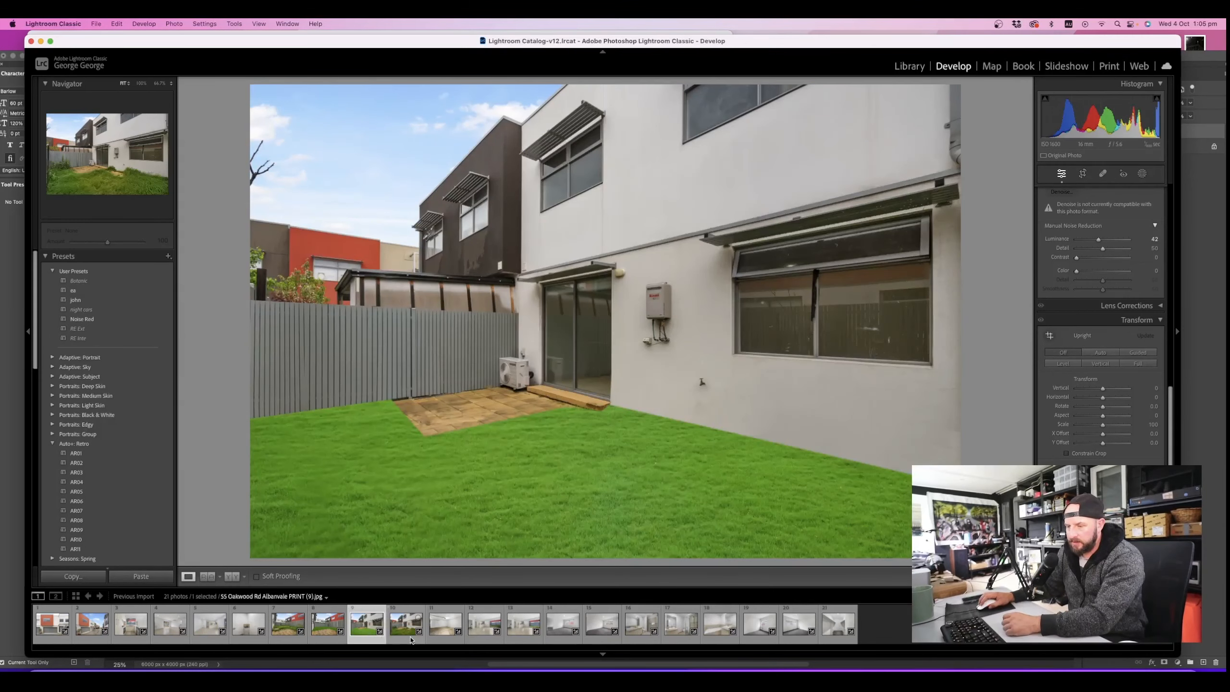
pyautogui.click(393, 630)
pyautogui.click(379, 640)
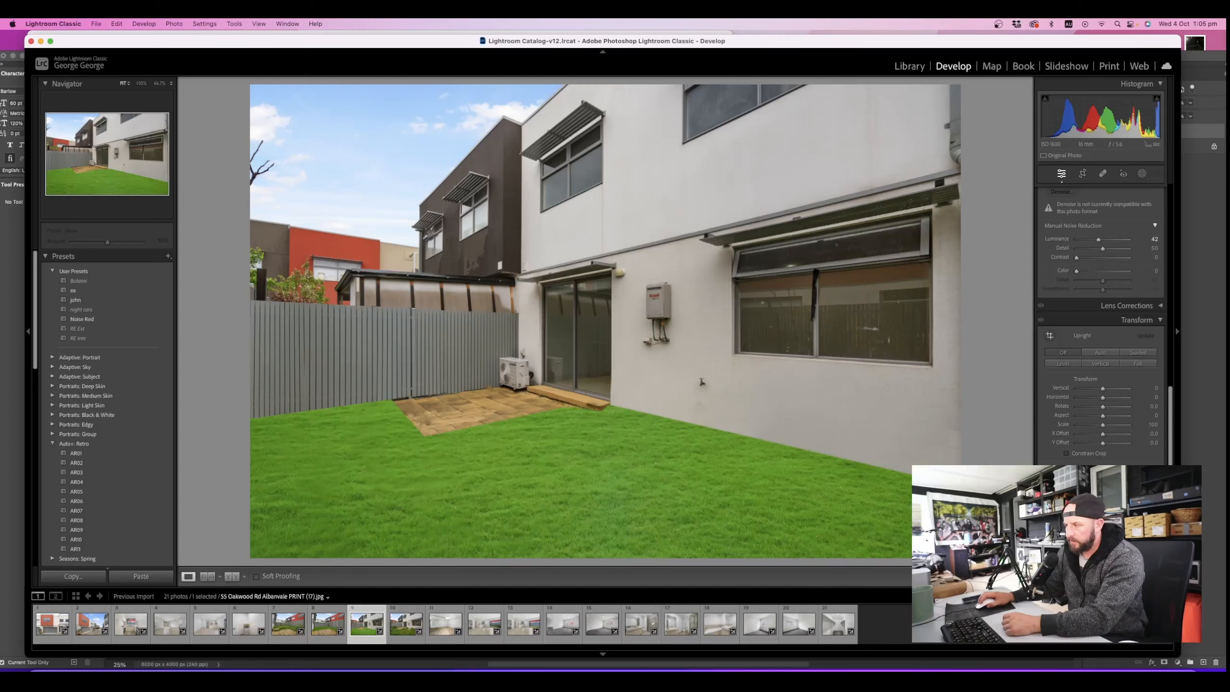
pyautogui.scroll(-4, 1143, 407)
pyautogui.scroll(6, 1129, 286)
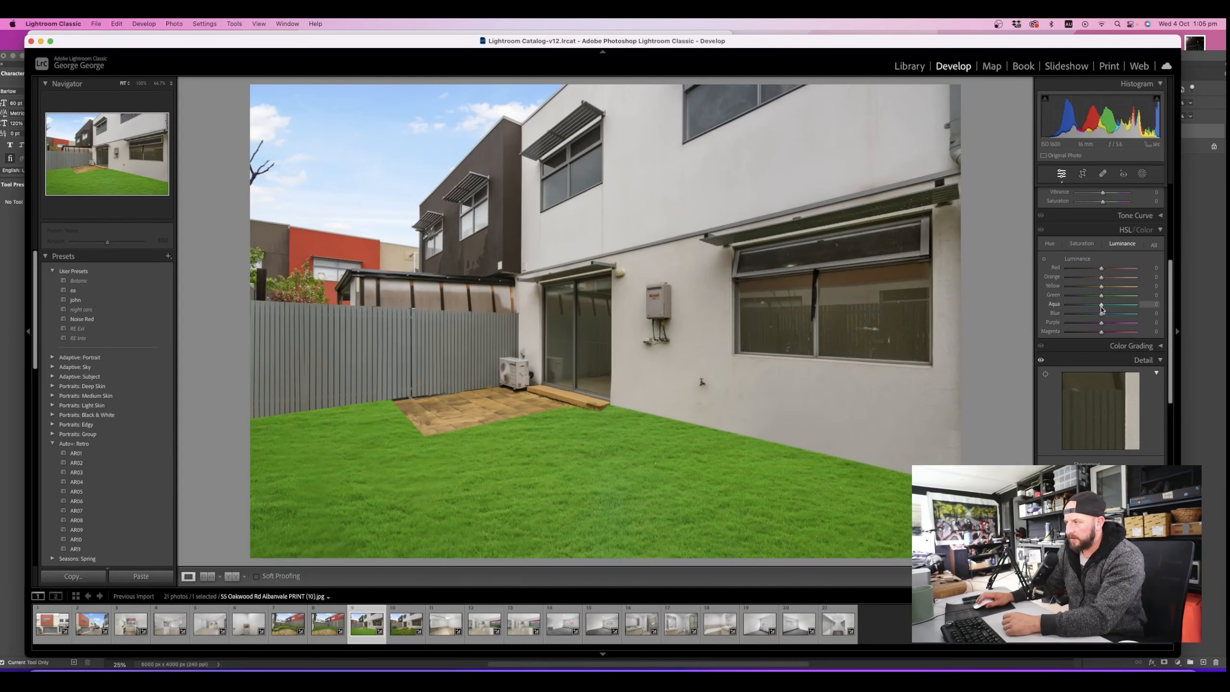
pyautogui.moveTo(1101, 295); pyautogui.dragTo(1094, 297)
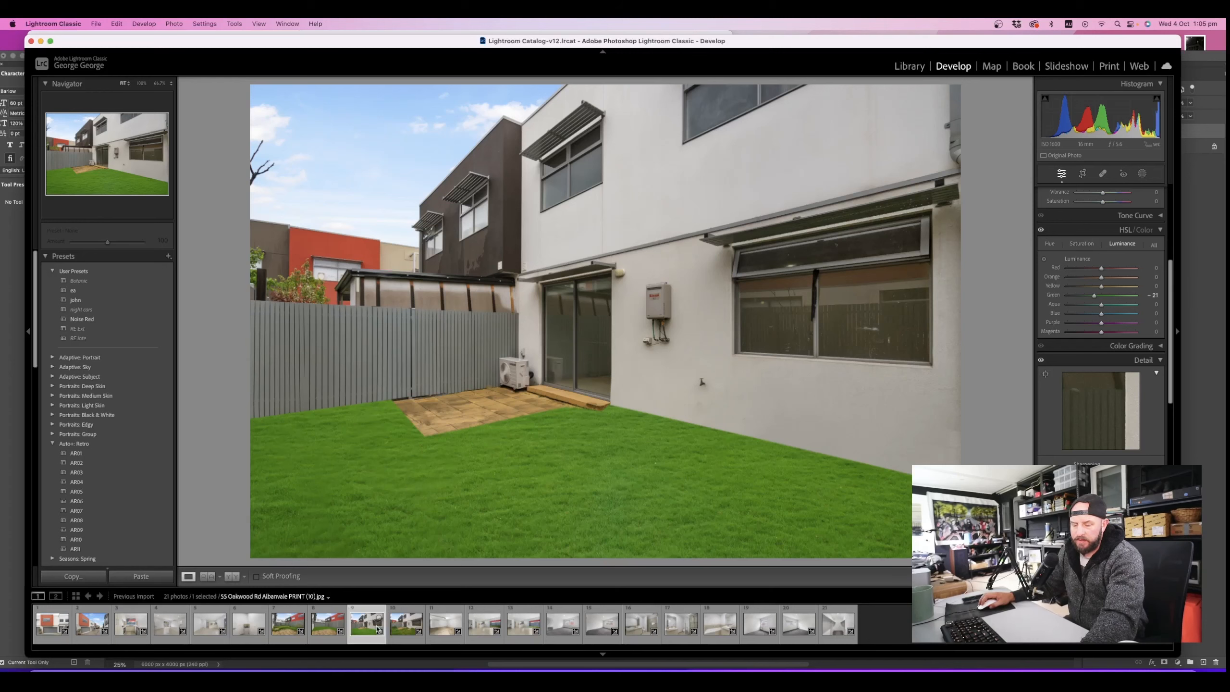
pyautogui.click(353, 639)
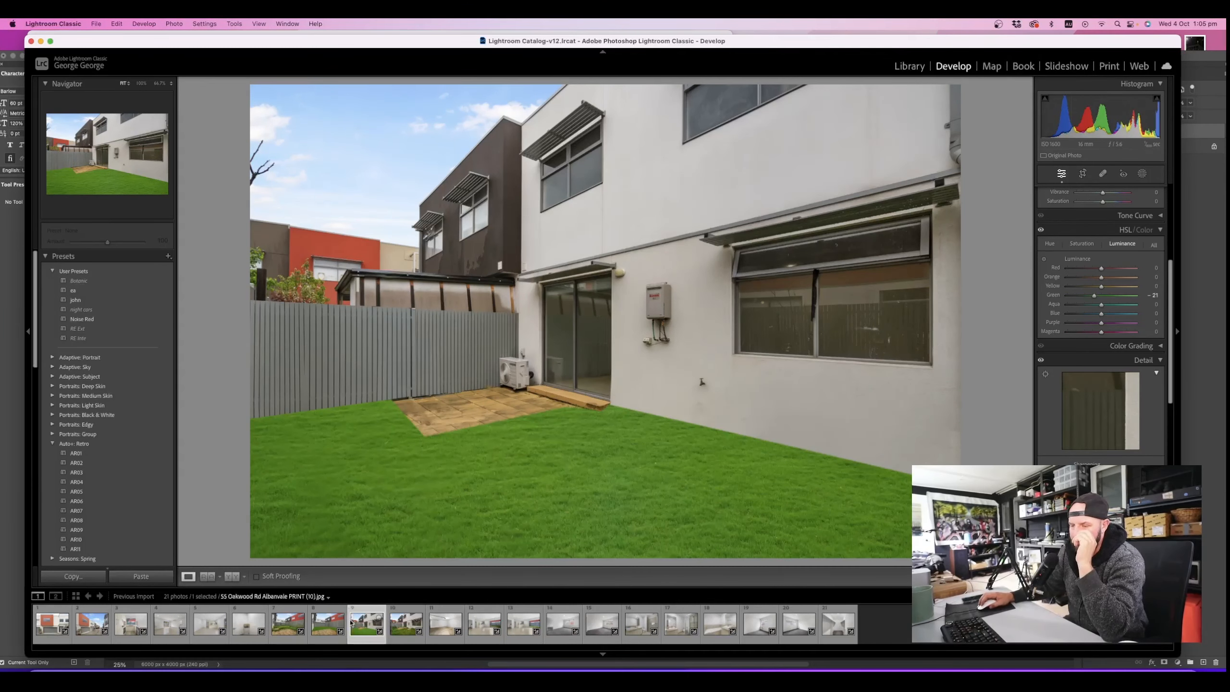
# View the original overgrown red-building backyard photo and its replaced-lawn version, and switch back to Photoshop
pyautogui.click(288, 624)
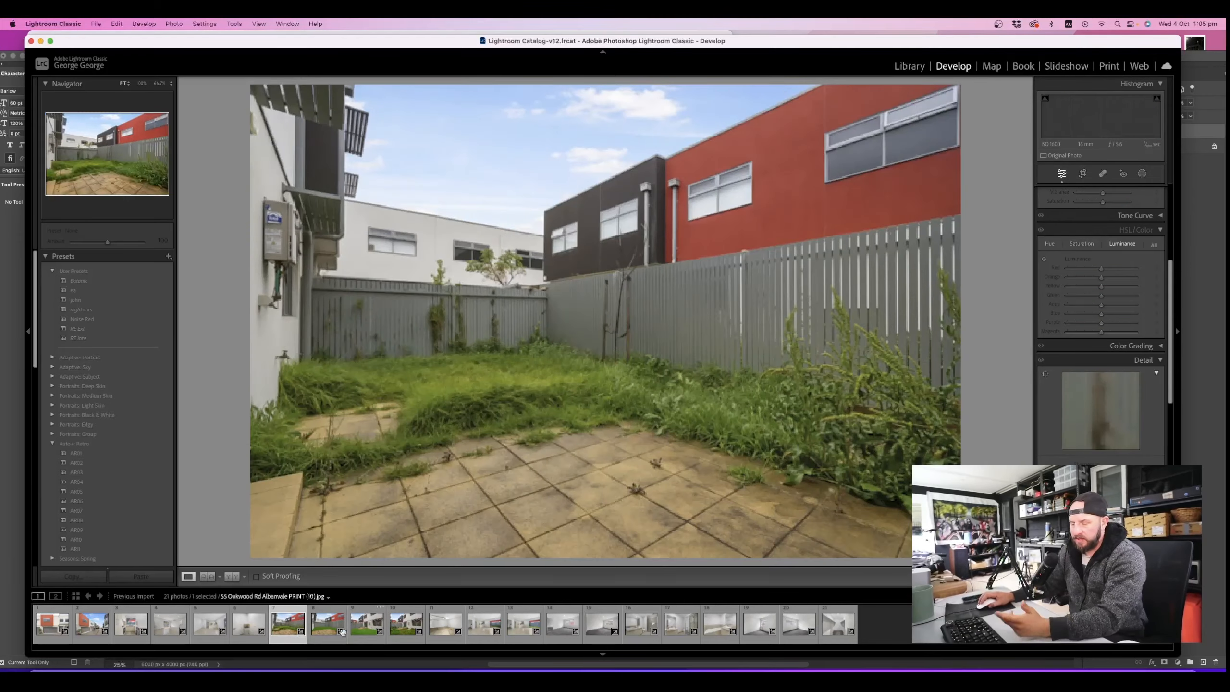
pyautogui.click(342, 631)
pyautogui.click(413, 669)
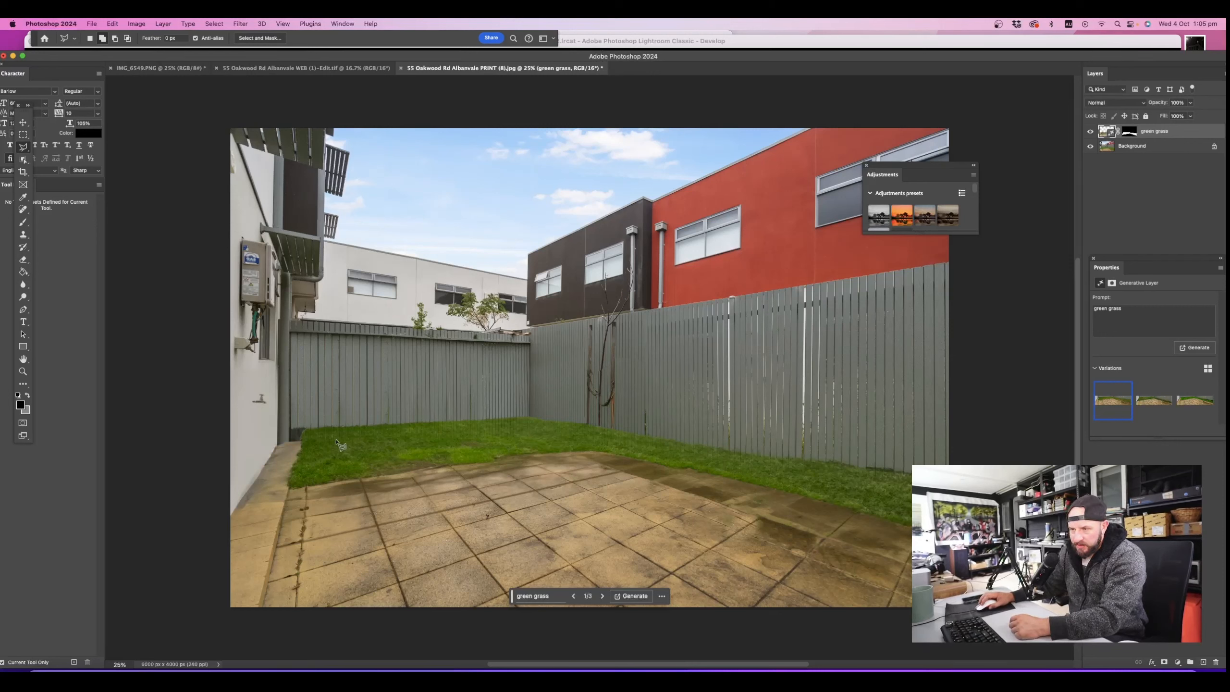
# Review the second and third green grass variations, toggling the layer's visibility to compare the third with the lawn underneath
pyautogui.moveTo(1157, 411)
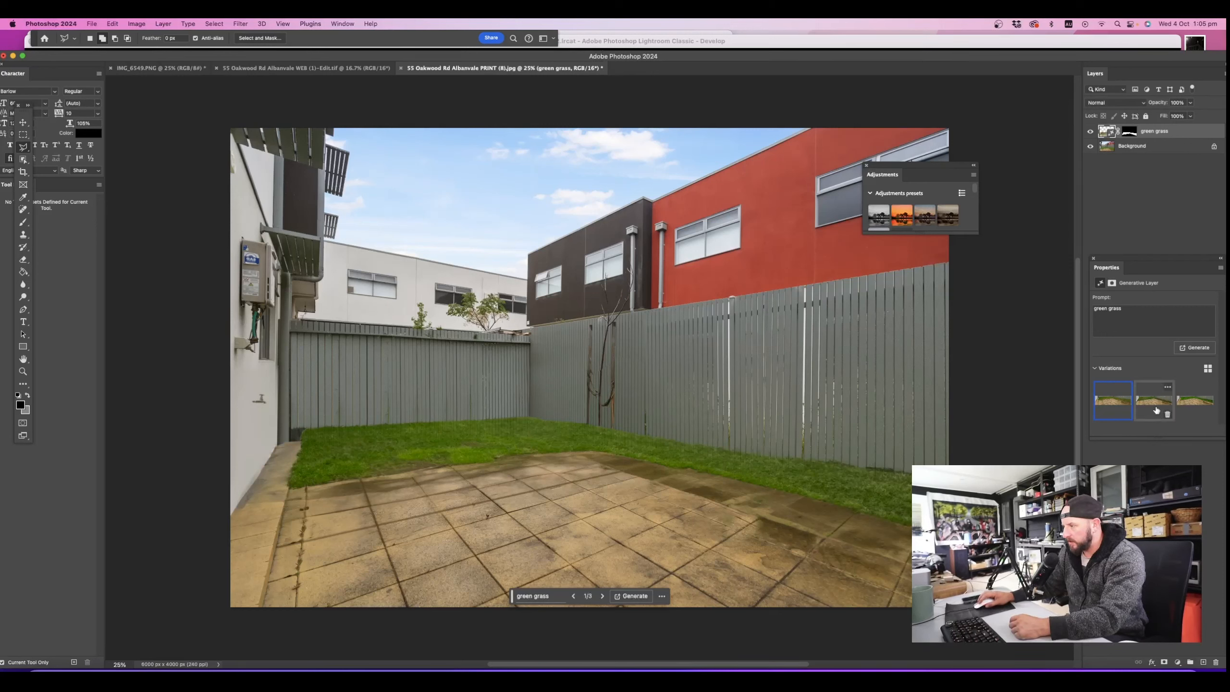
pyautogui.click(1157, 410)
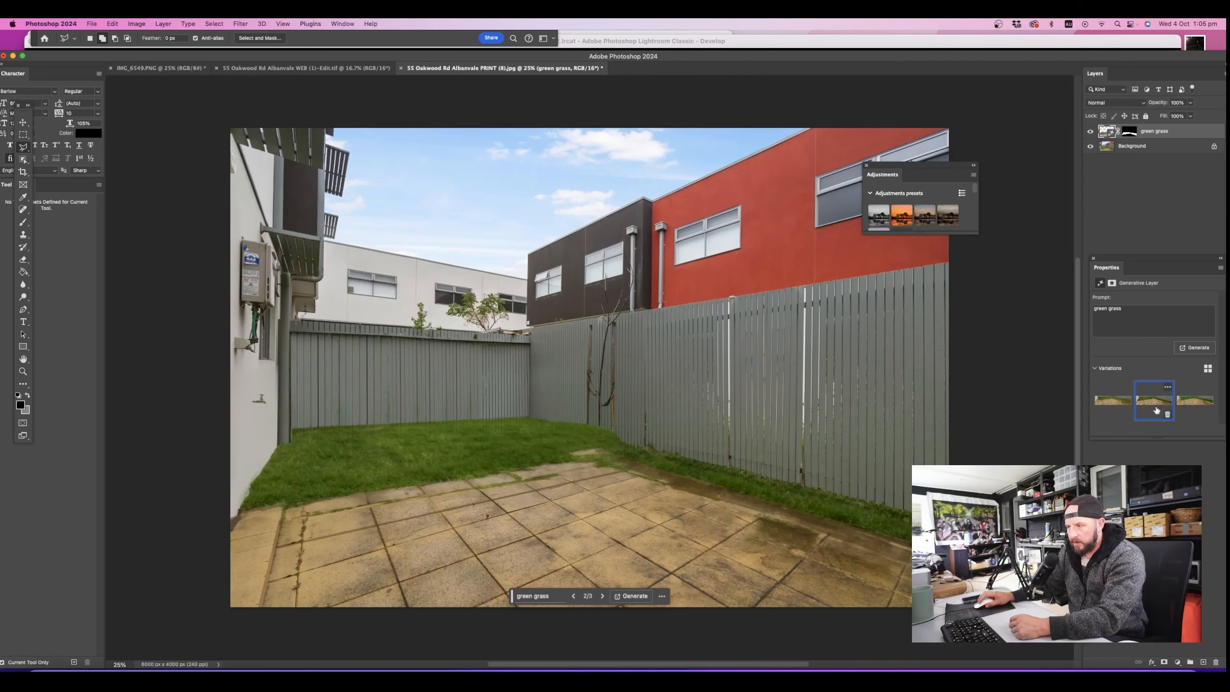
pyautogui.click(1200, 410)
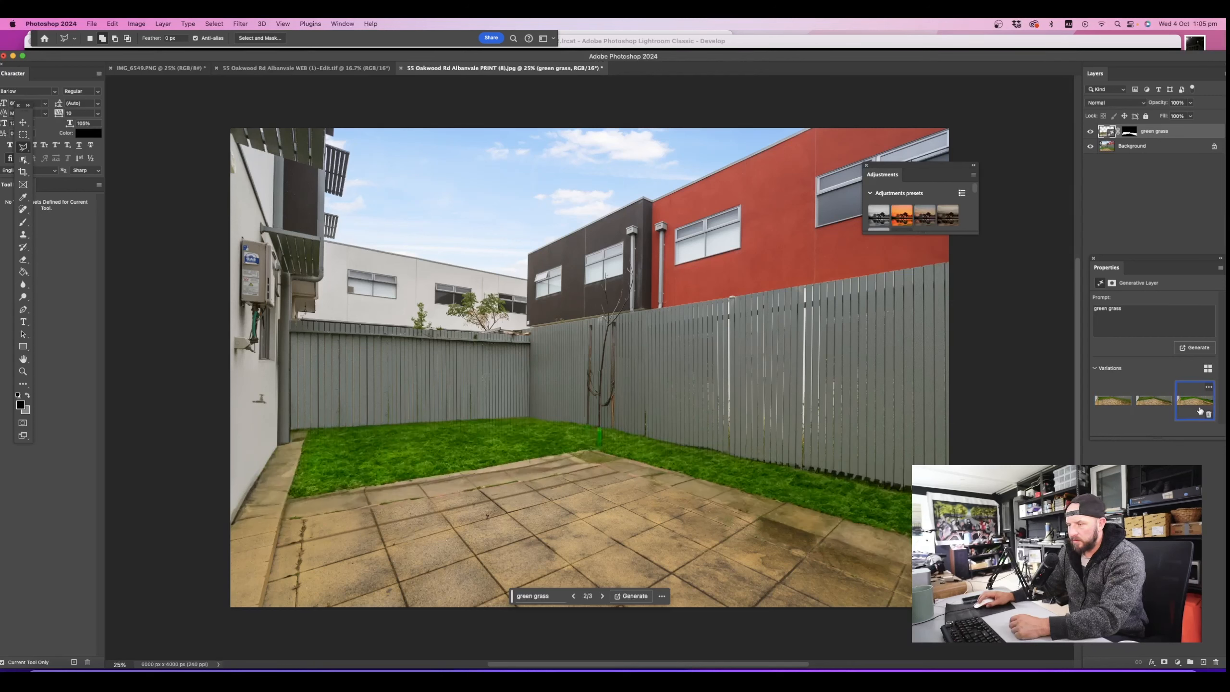
pyautogui.click(1090, 135)
pyautogui.click(1091, 135)
pyautogui.click(1091, 134)
pyautogui.click(1091, 134)
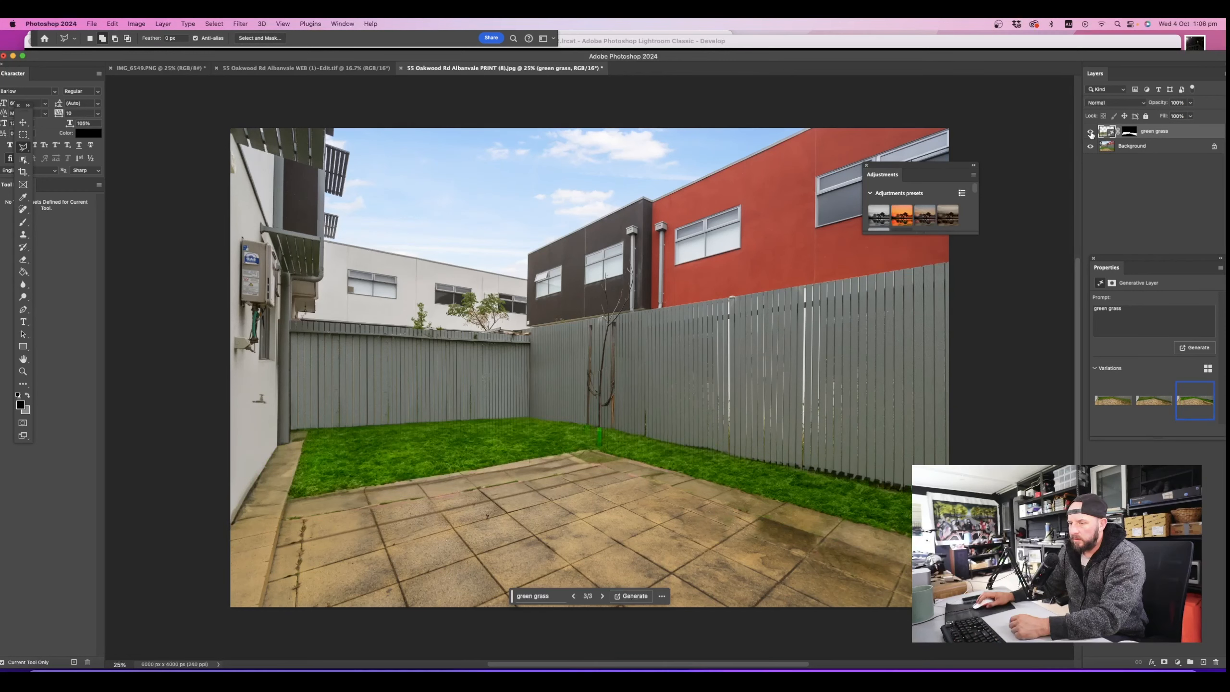
pyautogui.click(1090, 134)
pyautogui.click(1091, 135)
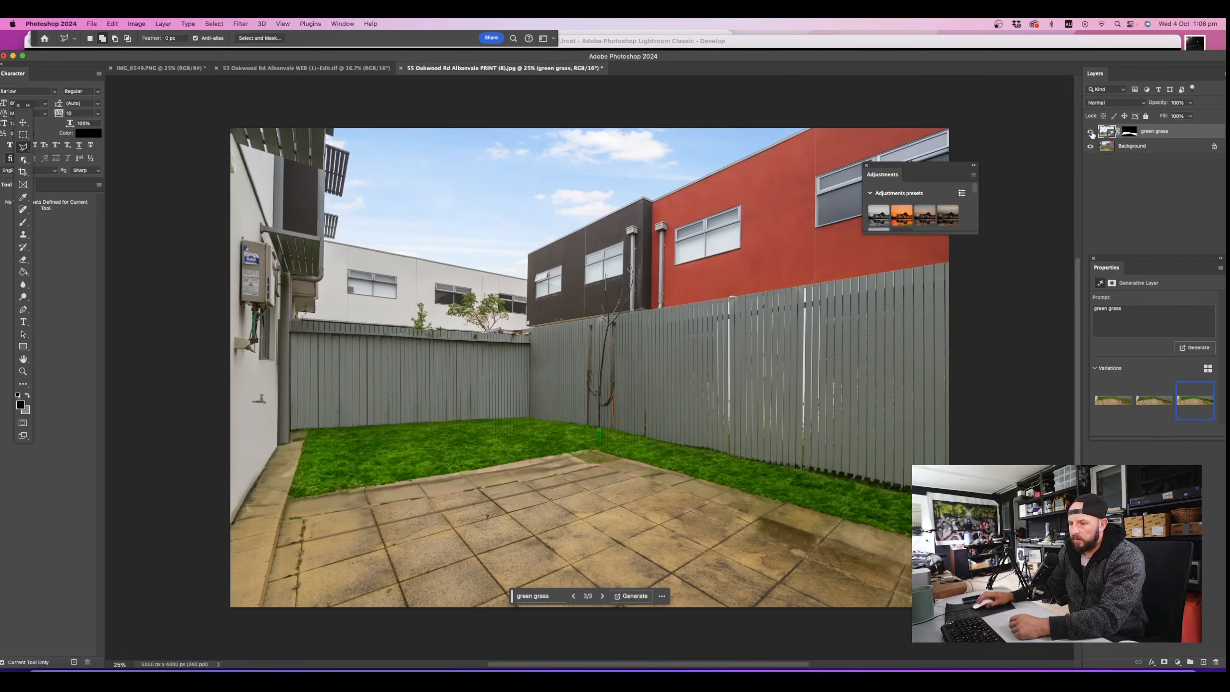
pyautogui.click(1091, 134)
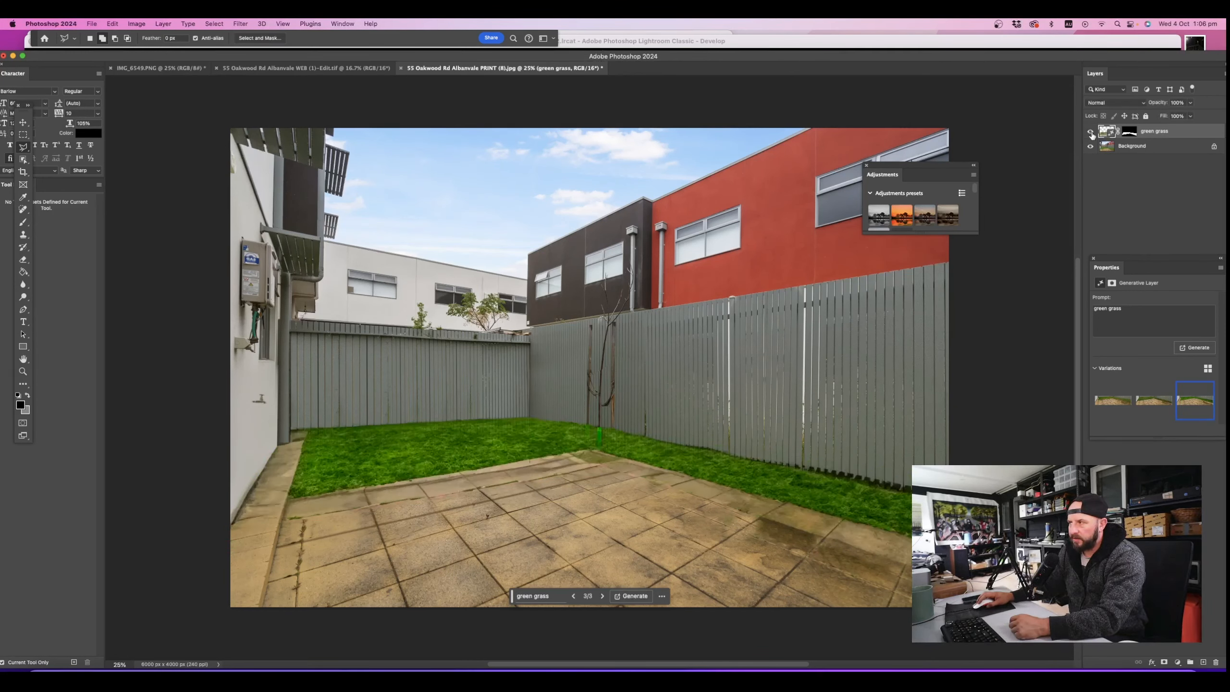
pyautogui.click(1091, 134)
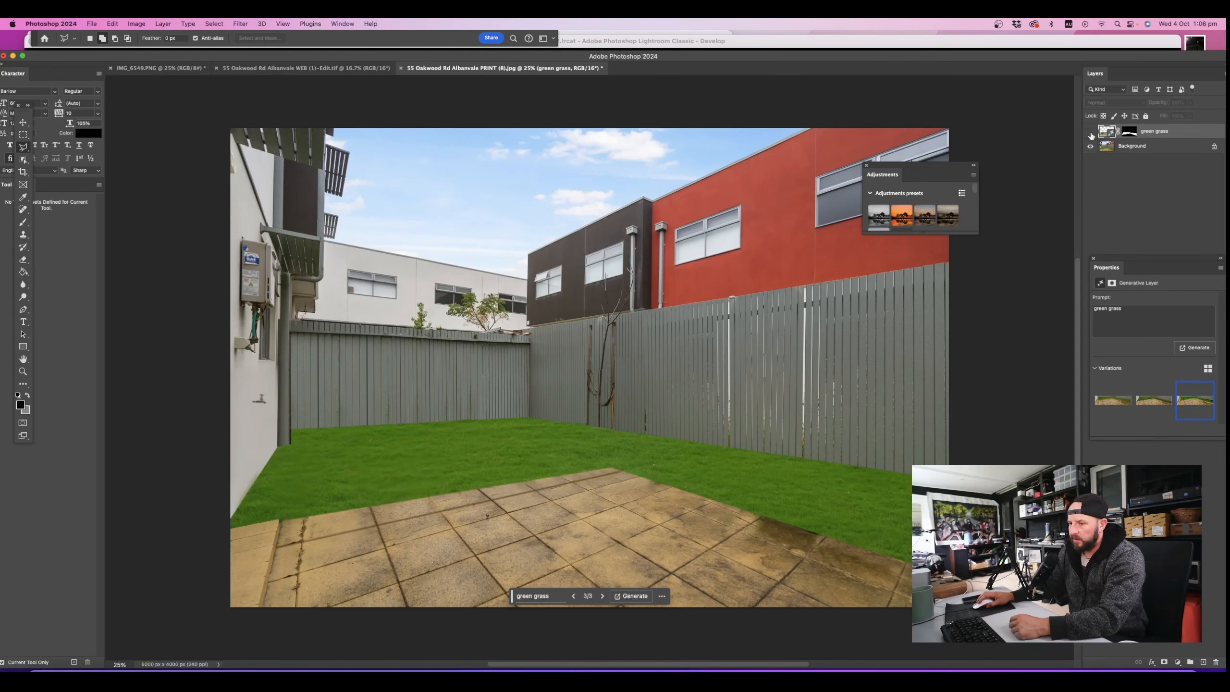
# Check the original overgrown backyard photo in Lightroom Classic and return to the Photoshop document
pyautogui.click(444, 671)
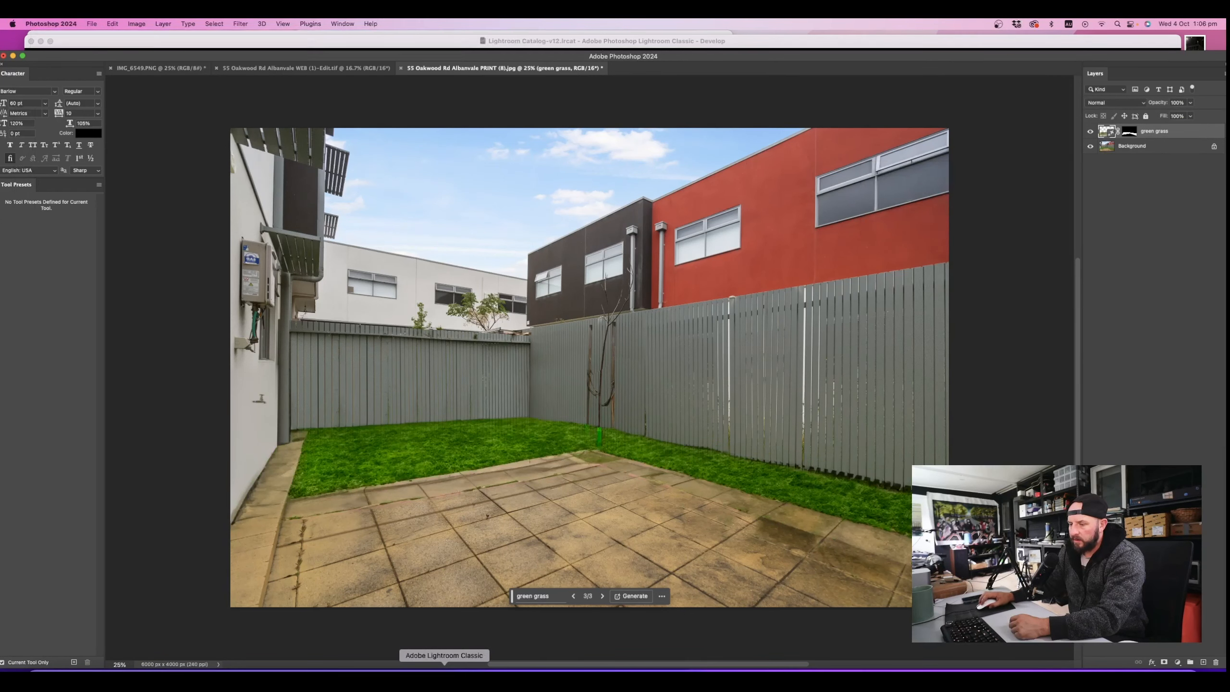
pyautogui.click(288, 624)
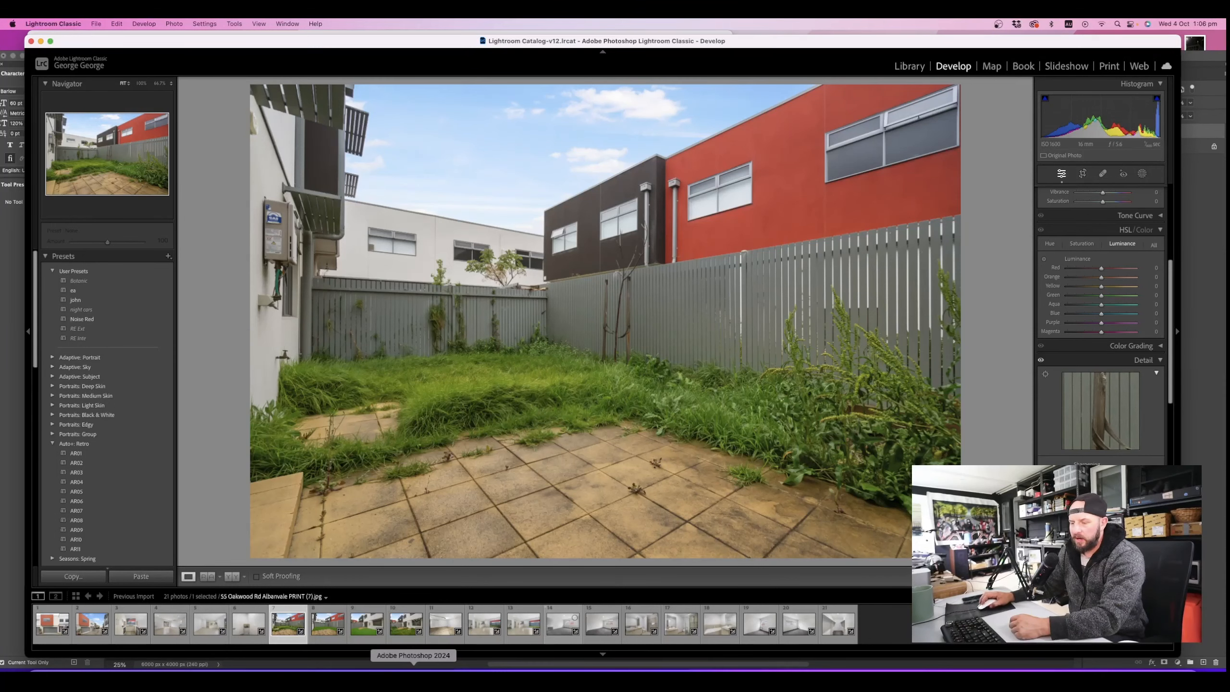
pyautogui.click(414, 674)
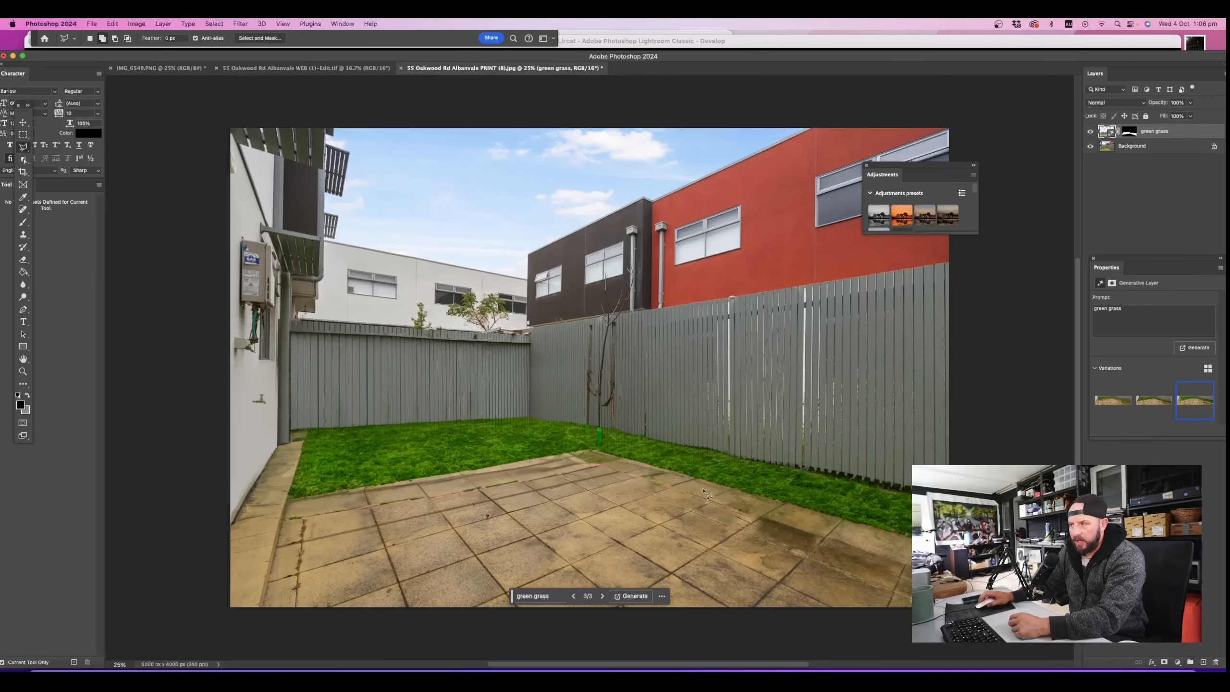
# Choose the first green grass variation and toggle the layer's visibility to compare it with the lawn underneath
pyautogui.click(1121, 398)
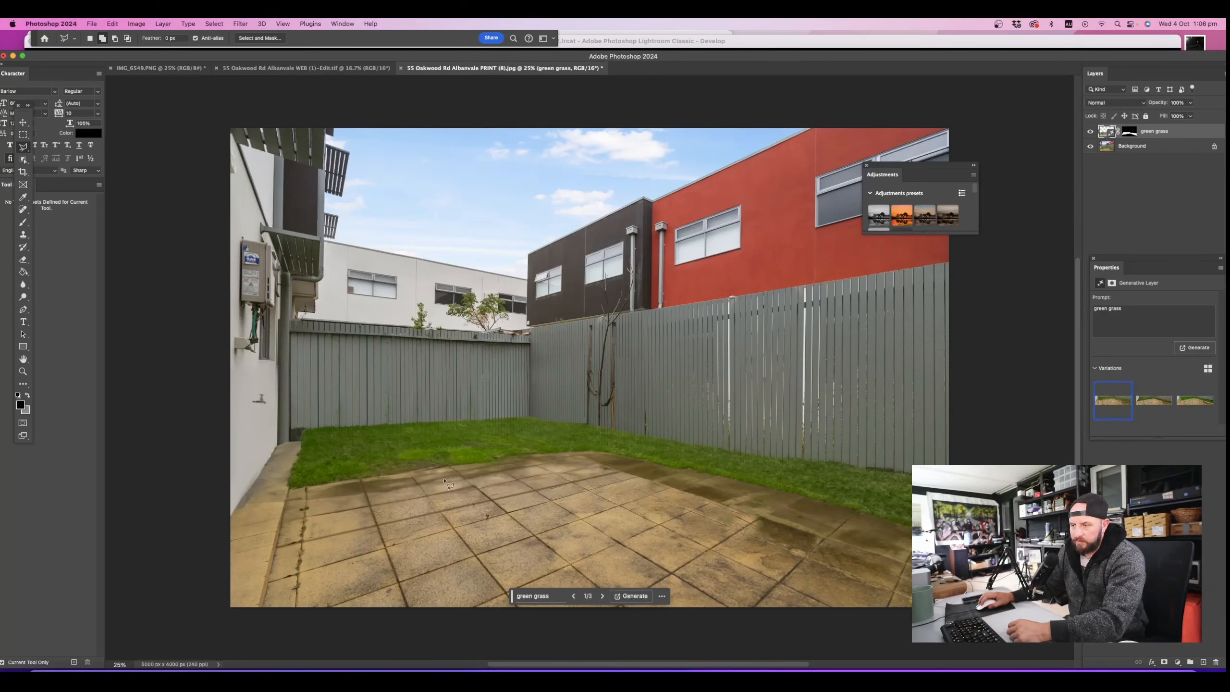
pyautogui.moveTo(756, 465); pyautogui.dragTo(769, 477)
pyautogui.click(596, 233)
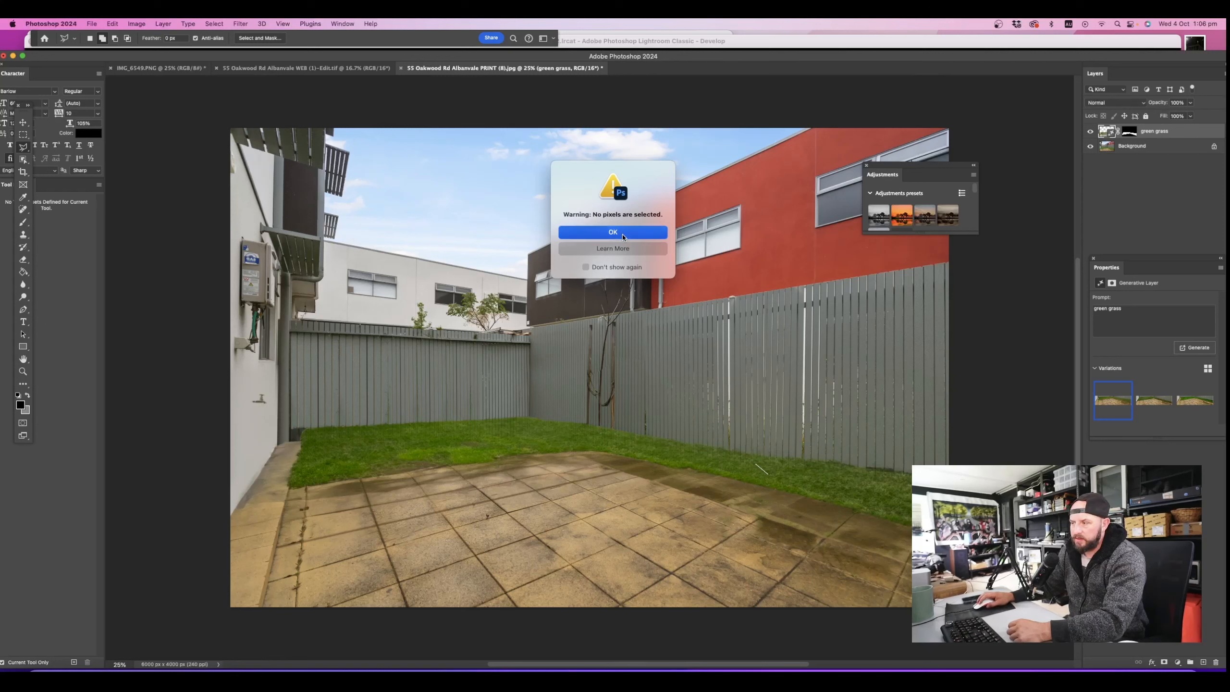
pyautogui.click(23, 134)
pyautogui.click(1090, 132)
pyautogui.click(1089, 131)
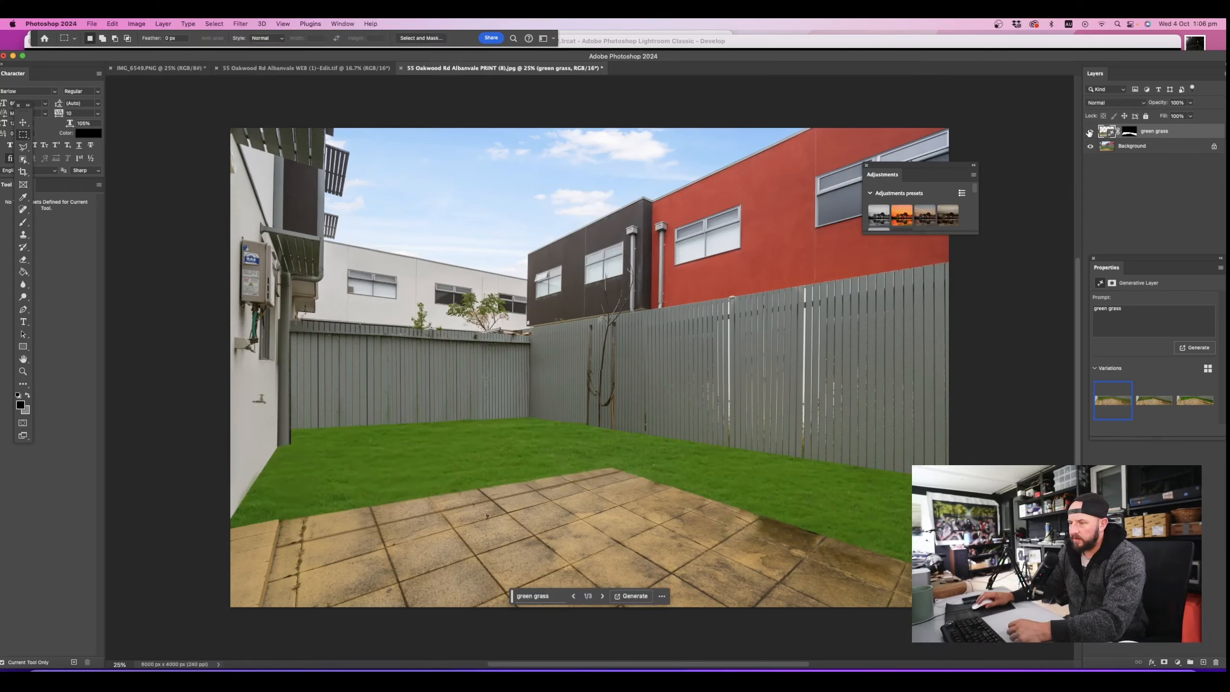
pyautogui.click(1090, 132)
pyautogui.click(1090, 132)
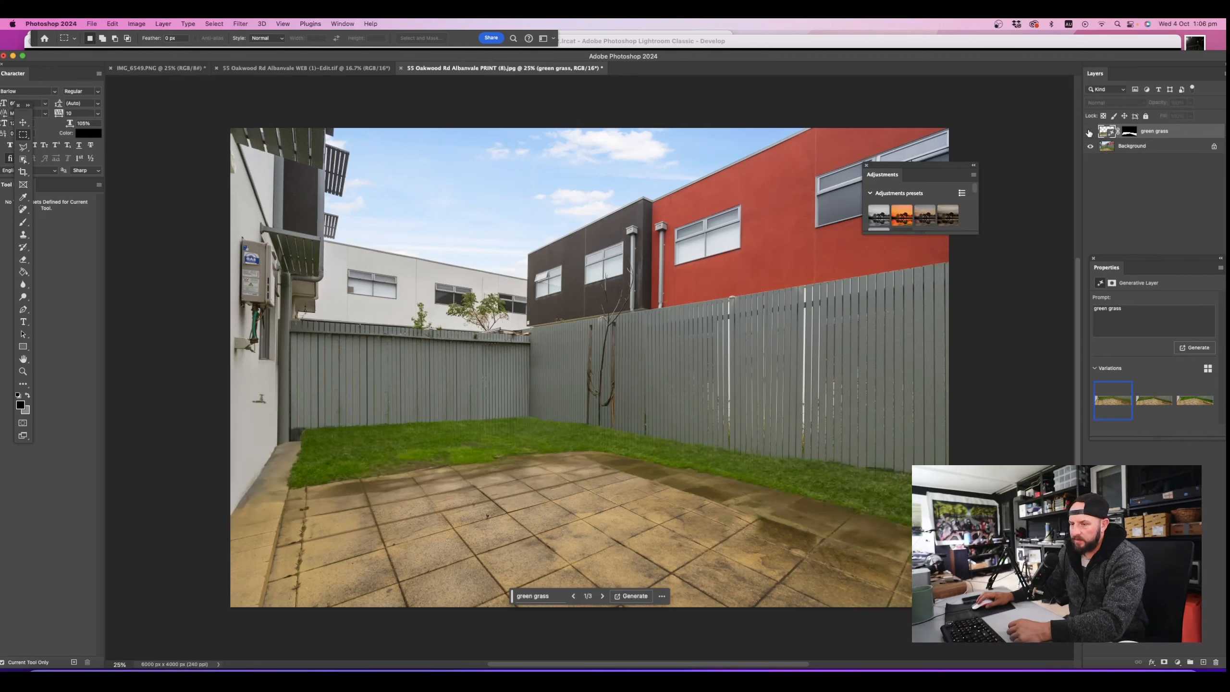
# Toggle the green grass layer's visibility repeatedly to compare the first variation with the lawn underneath
pyautogui.click(1089, 132)
pyautogui.click(1090, 132)
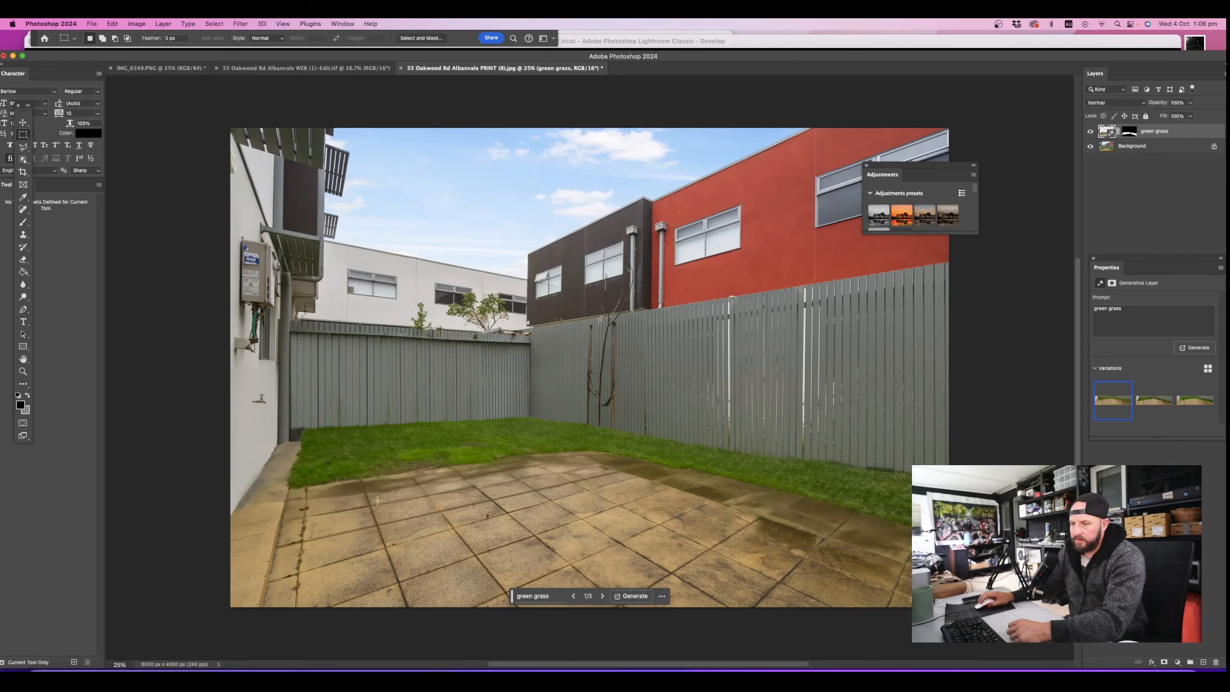
pyautogui.click(24, 149)
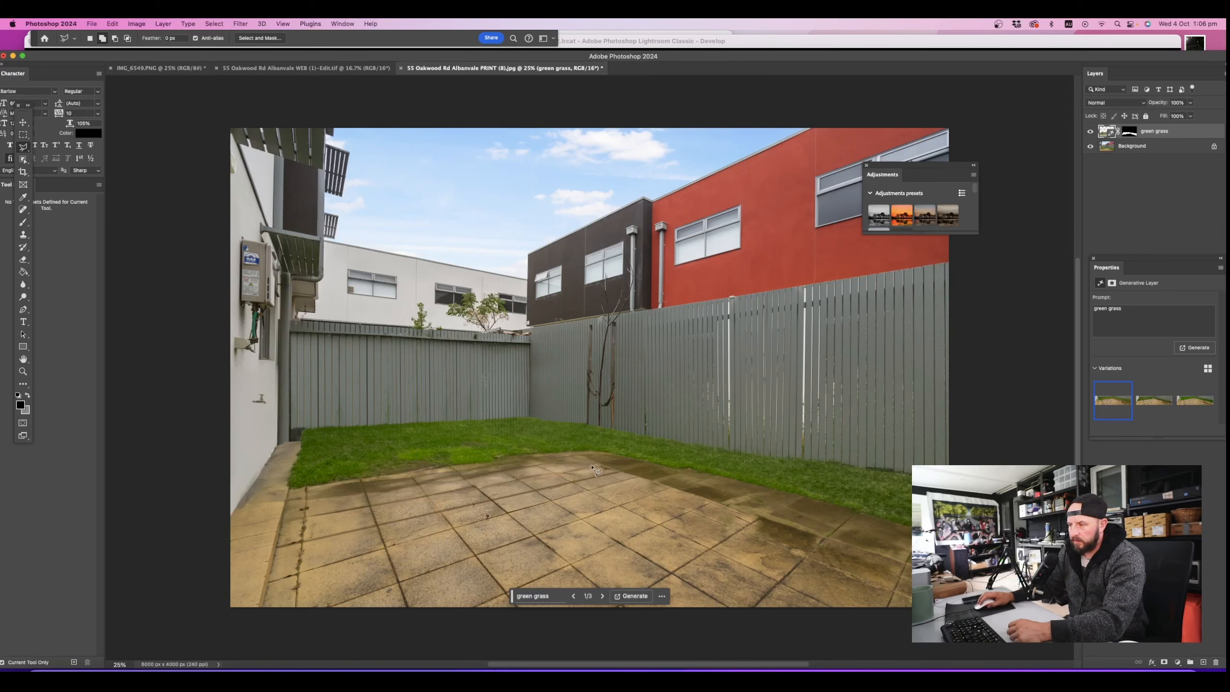
pyautogui.click(1090, 132)
pyautogui.click(1090, 132)
pyautogui.click(1090, 132)
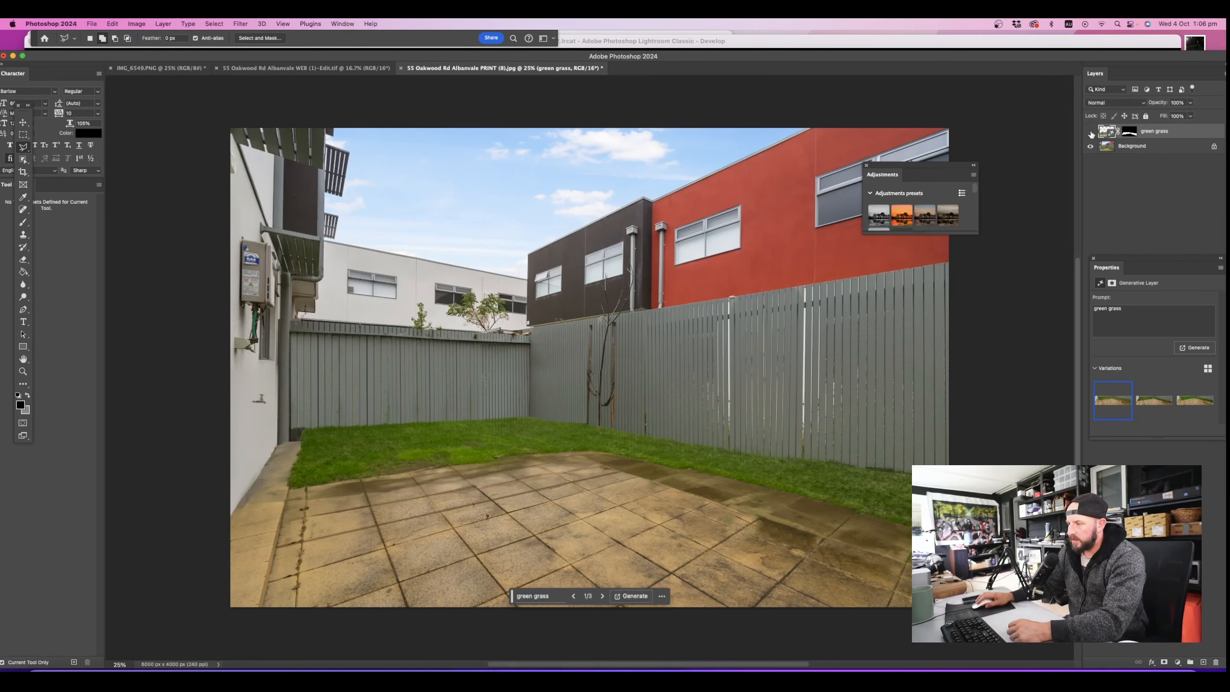
pyautogui.click(1090, 131)
pyautogui.click(1090, 132)
pyautogui.click(1090, 132)
pyautogui.click(1090, 132)
pyautogui.click(1090, 132)
pyautogui.click(1090, 131)
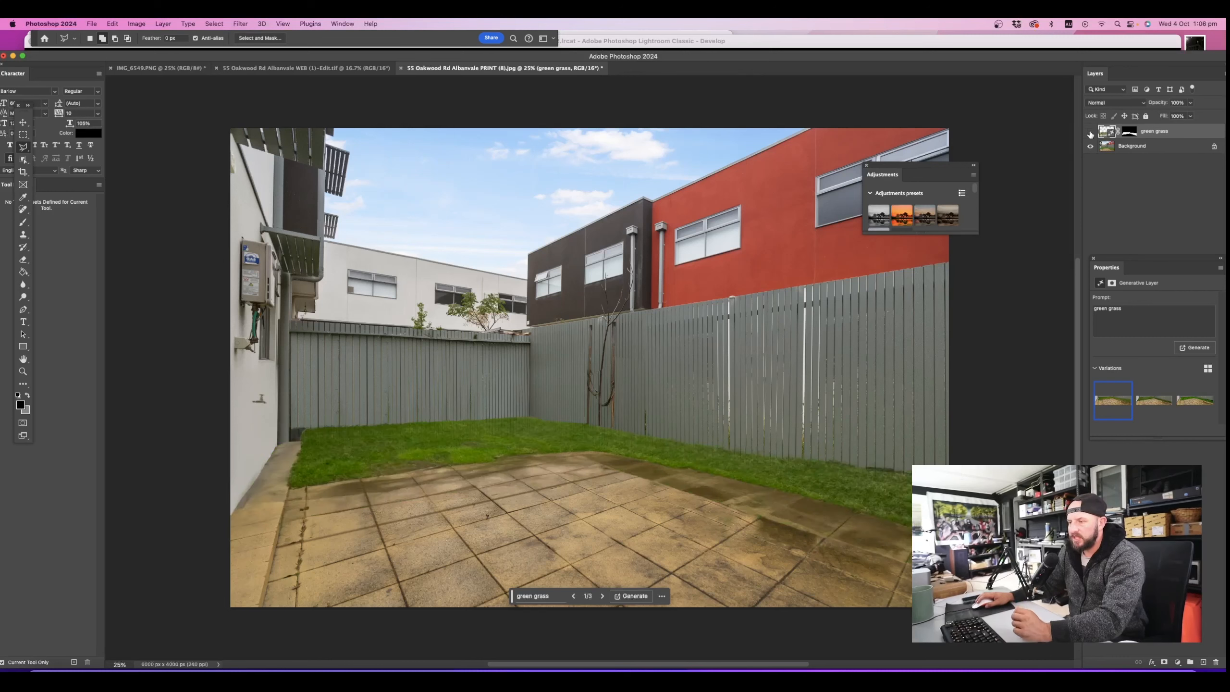
pyautogui.click(1091, 132)
# Regenerate the grass layer's variations with the prompt "green grass everywhere"
pyautogui.click(1137, 308)
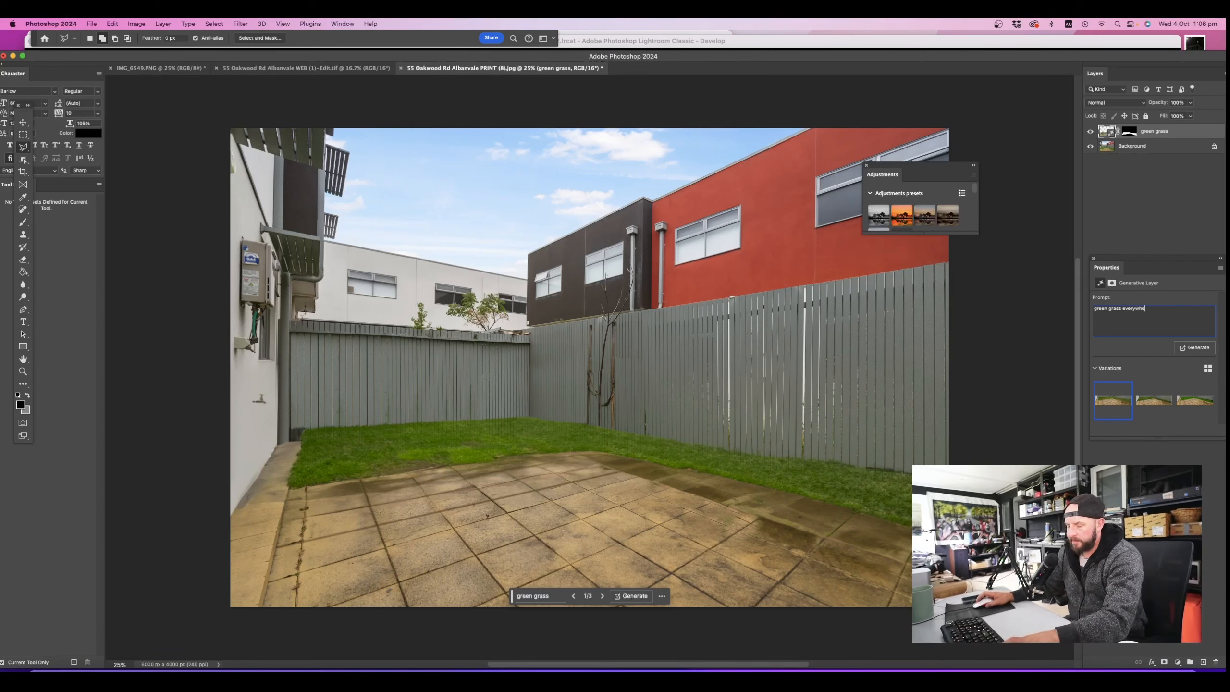
pyautogui.write('here')
pyautogui.press('Return')
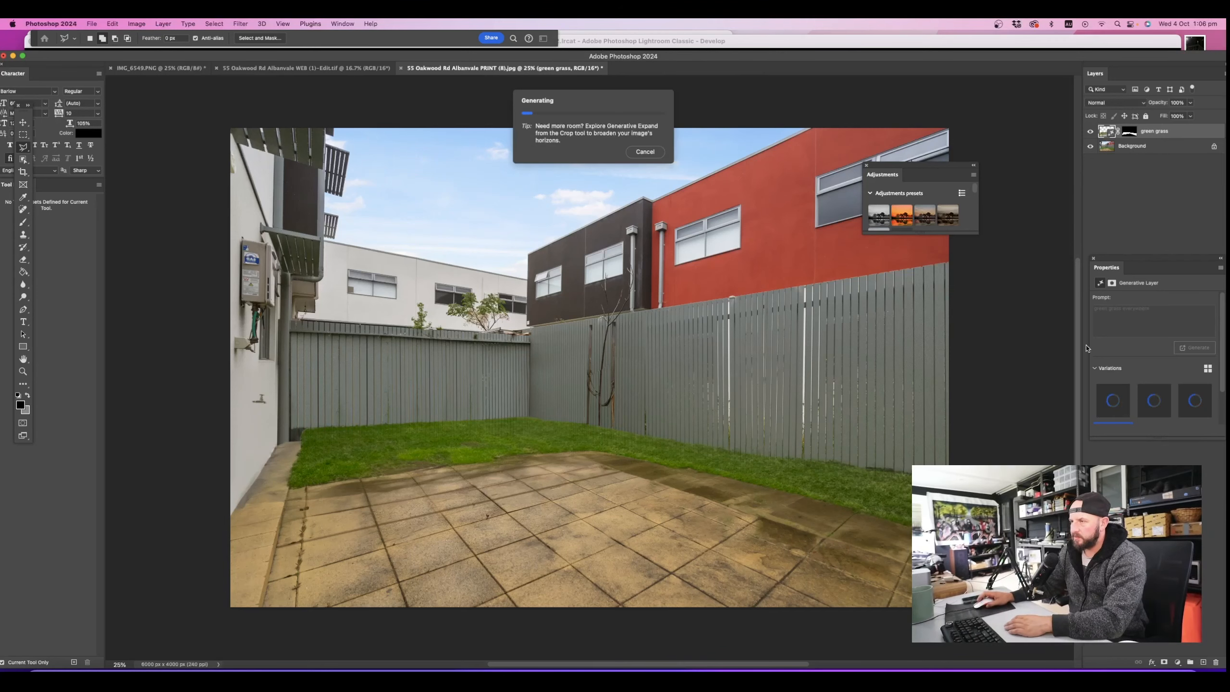
# Switch to Lightroom Classic and open the empty garage photo
pyautogui.click(444, 670)
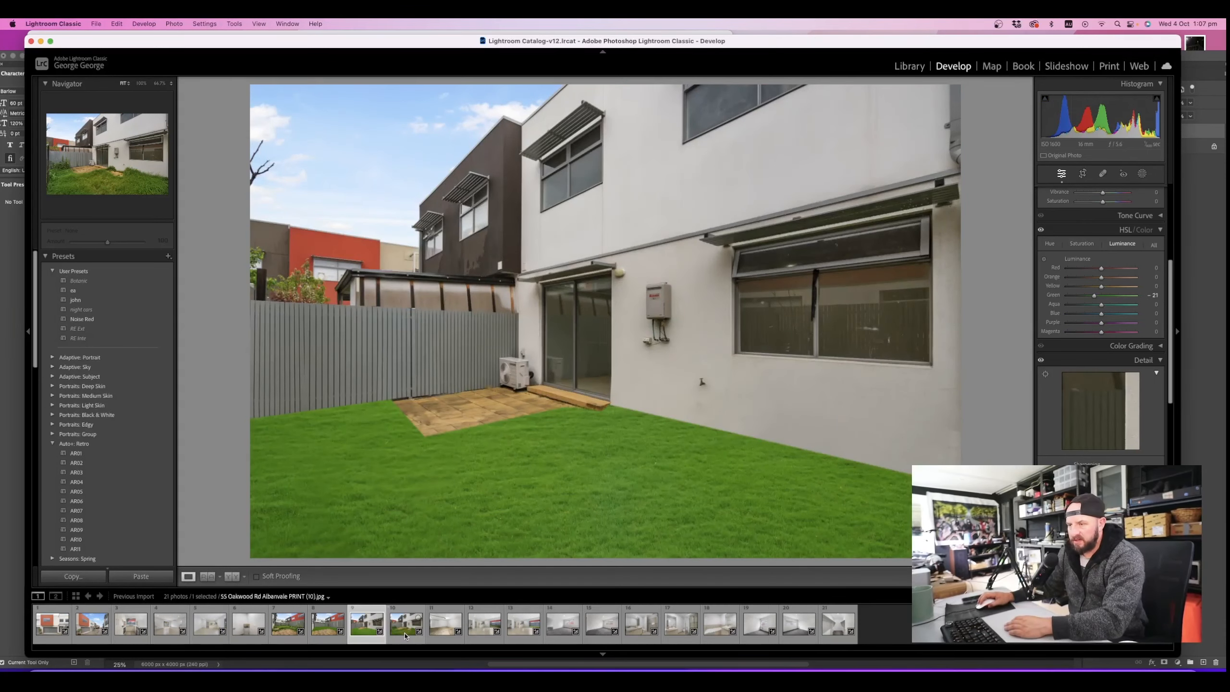
pyautogui.click(442, 638)
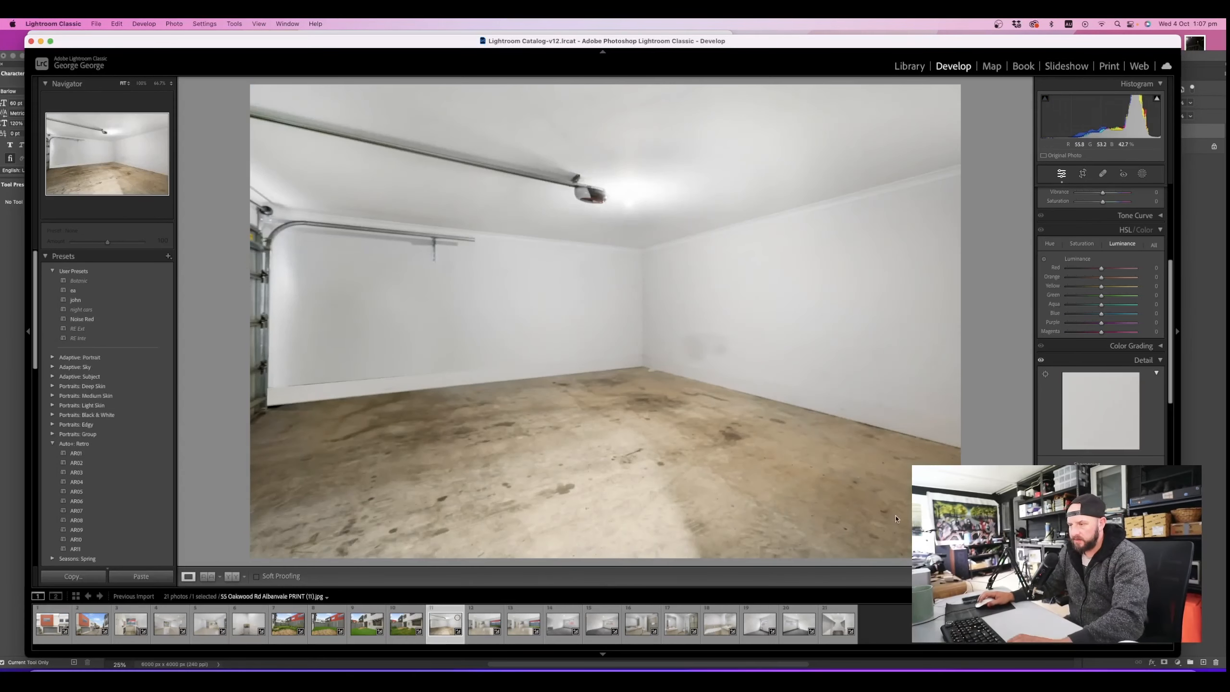
pyautogui.rightClick(443, 637)
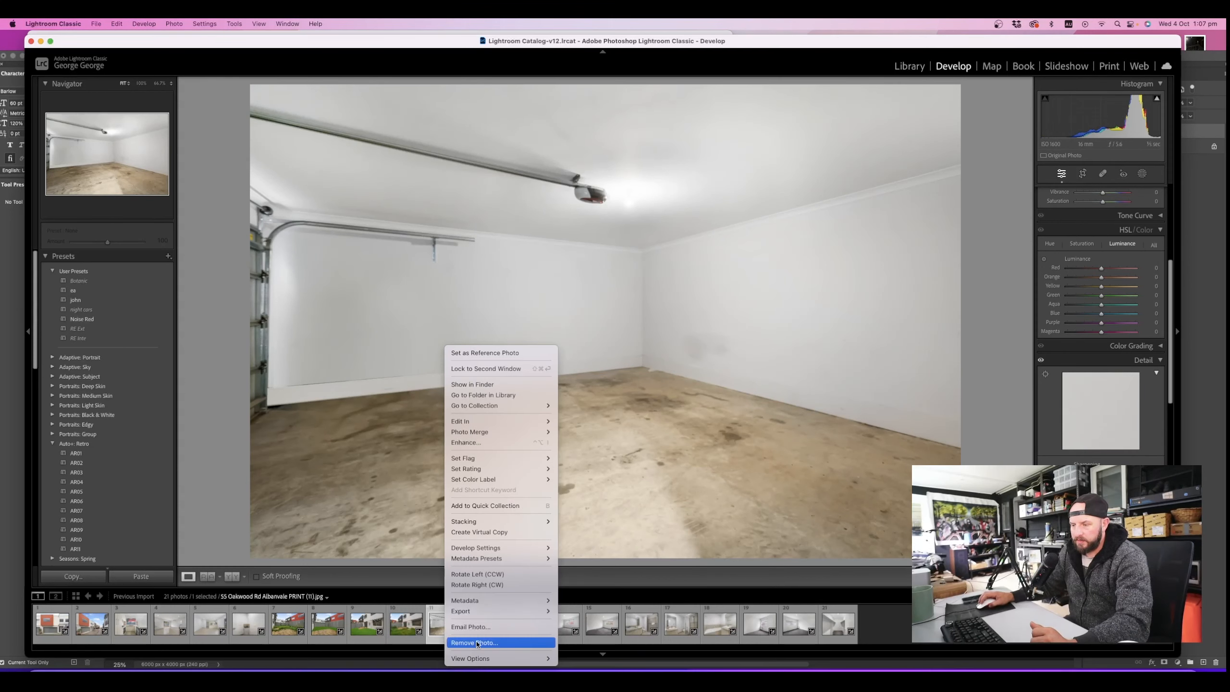
pyautogui.click(438, 639)
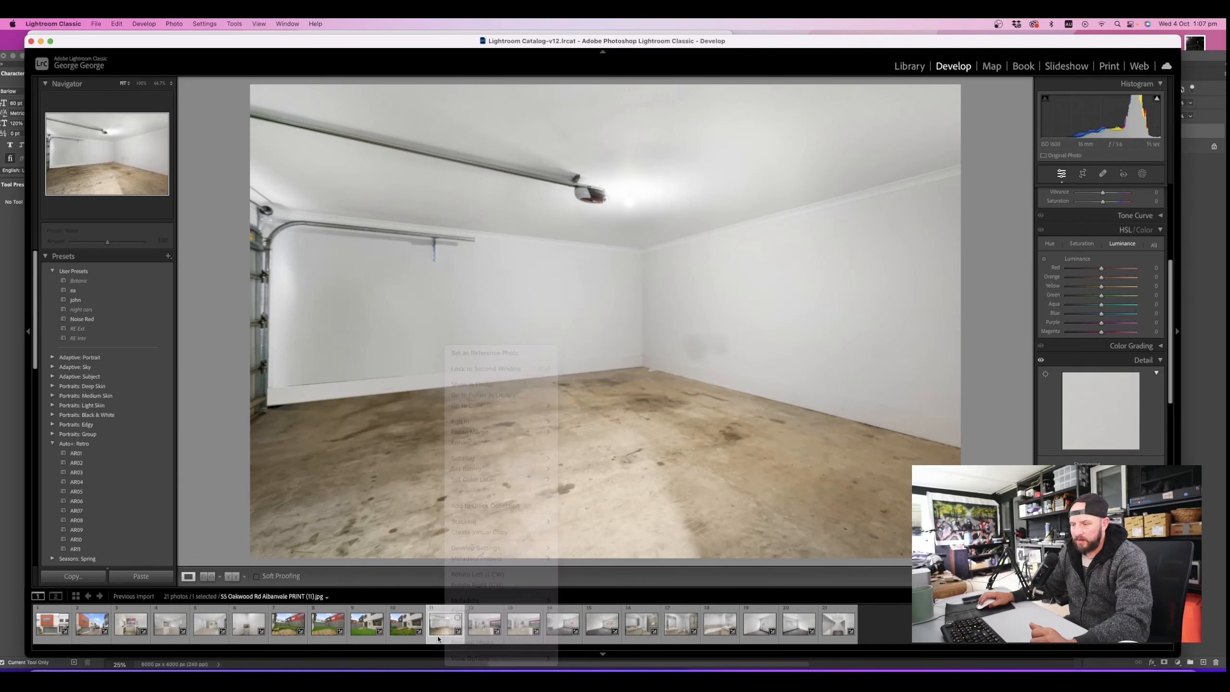
pyautogui.rightClick(437, 640)
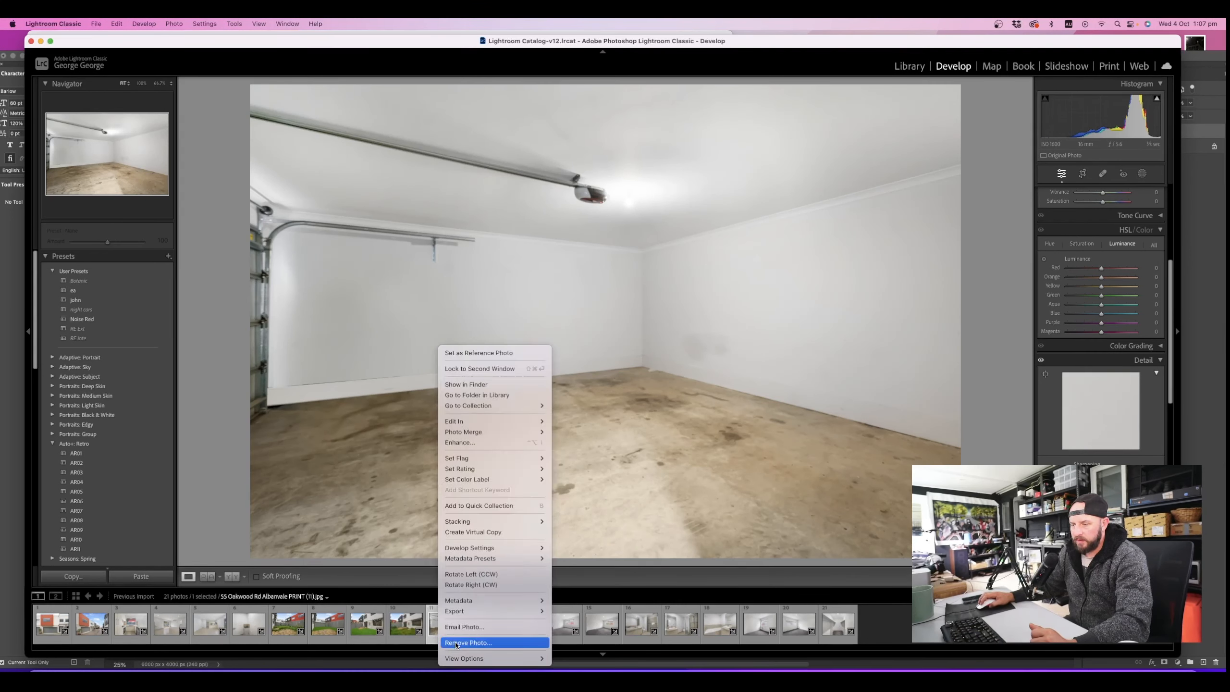
pyautogui.click(485, 642)
pyautogui.press('Escape')
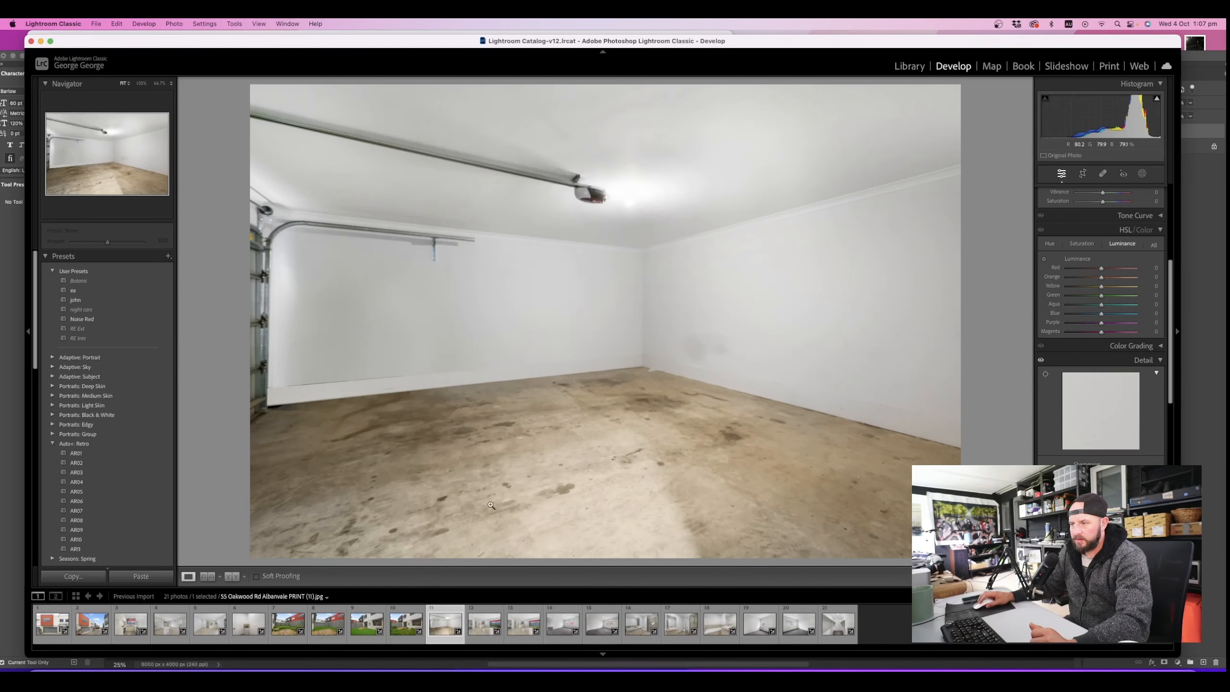
pyautogui.rightClick(443, 641)
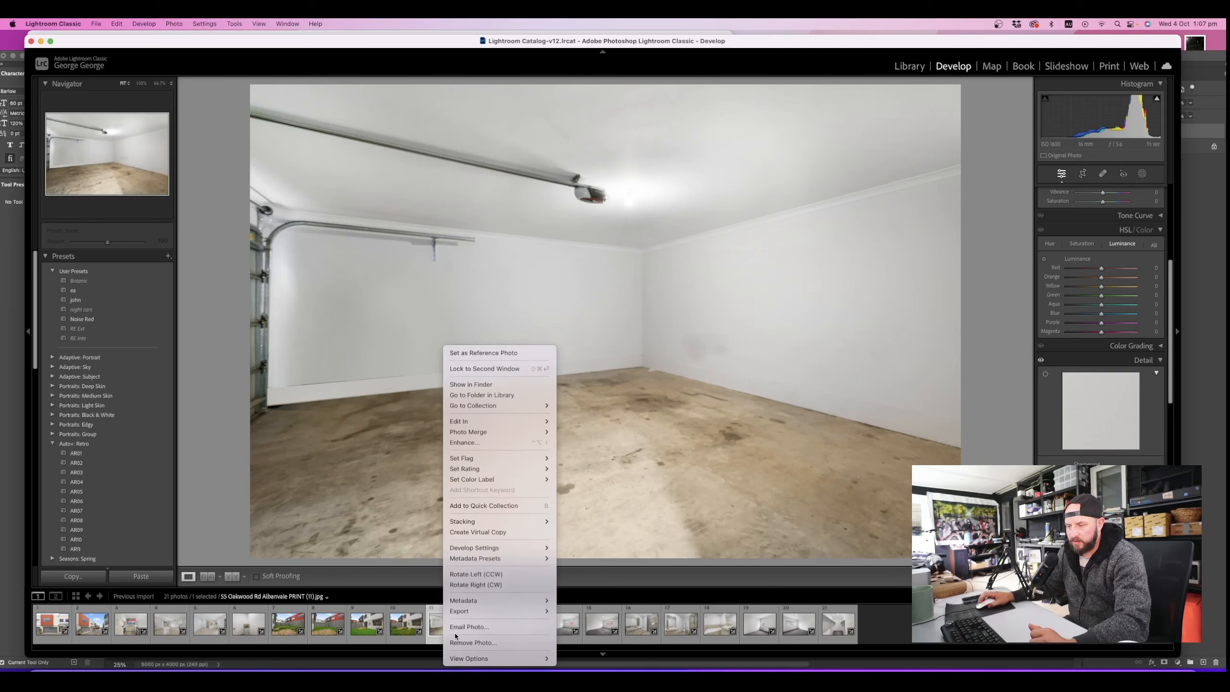
pyautogui.click(470, 642)
pyautogui.press('Escape')
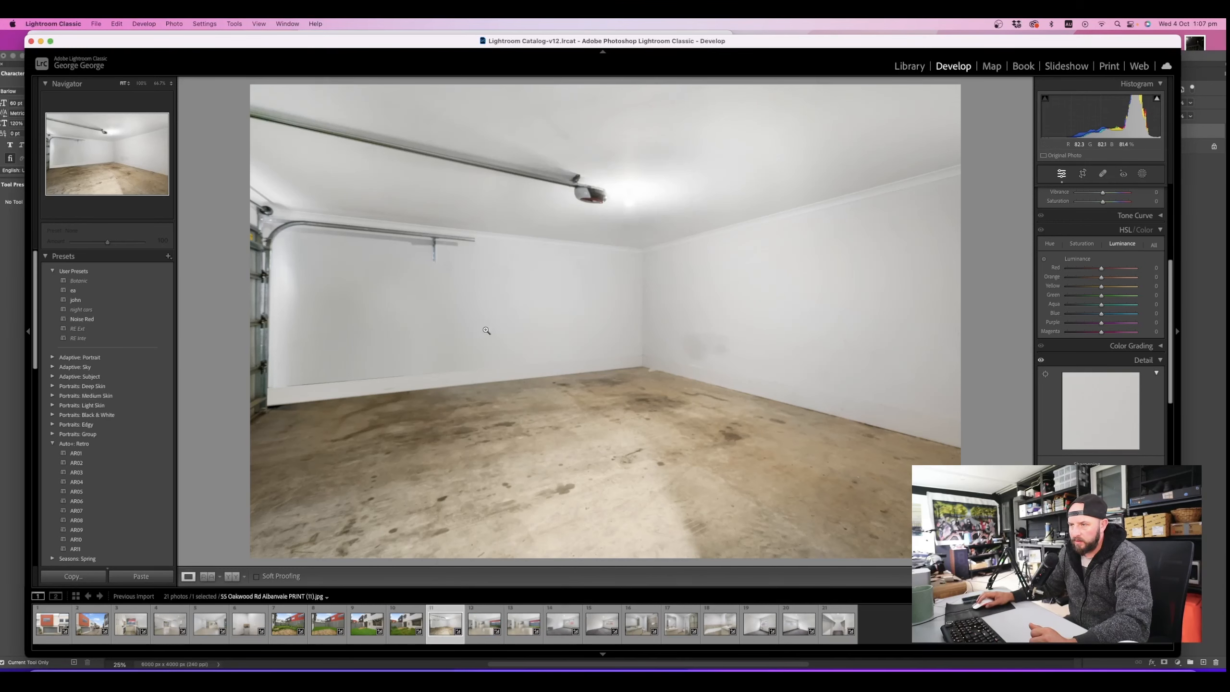
# Inspect the garage photo up close and view the two open-plan kitchen photos with the sliding door
pyautogui.click(273, 331)
pyautogui.click(271, 331)
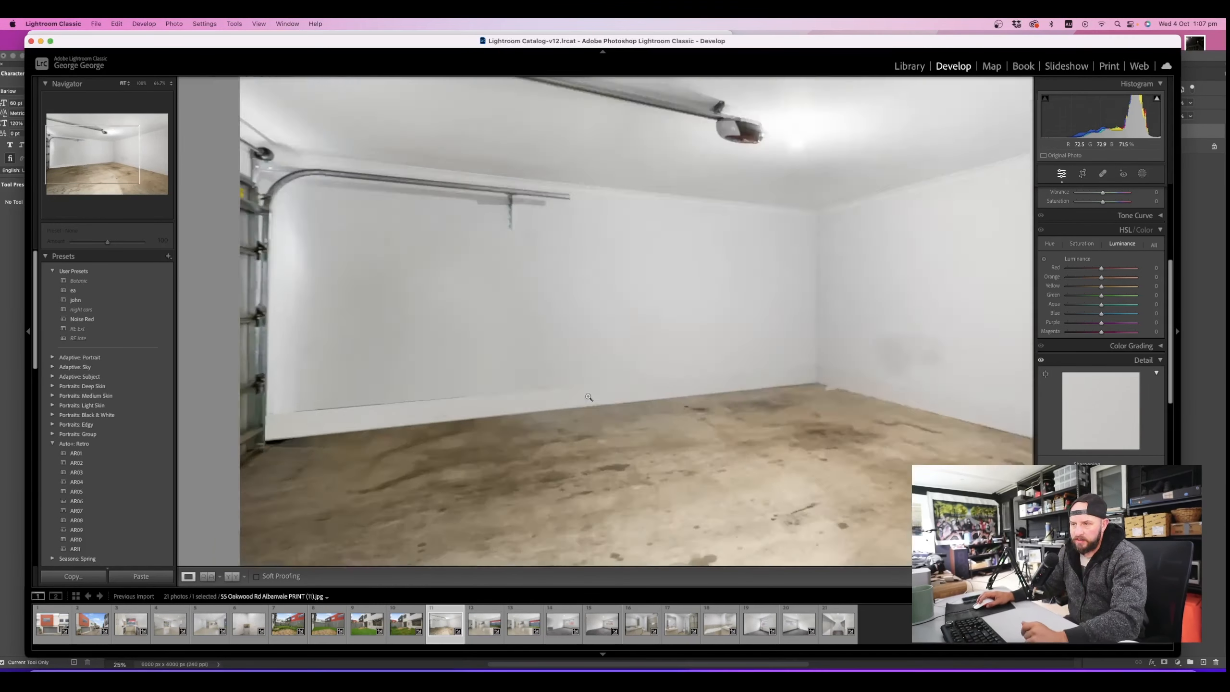
pyautogui.click(485, 630)
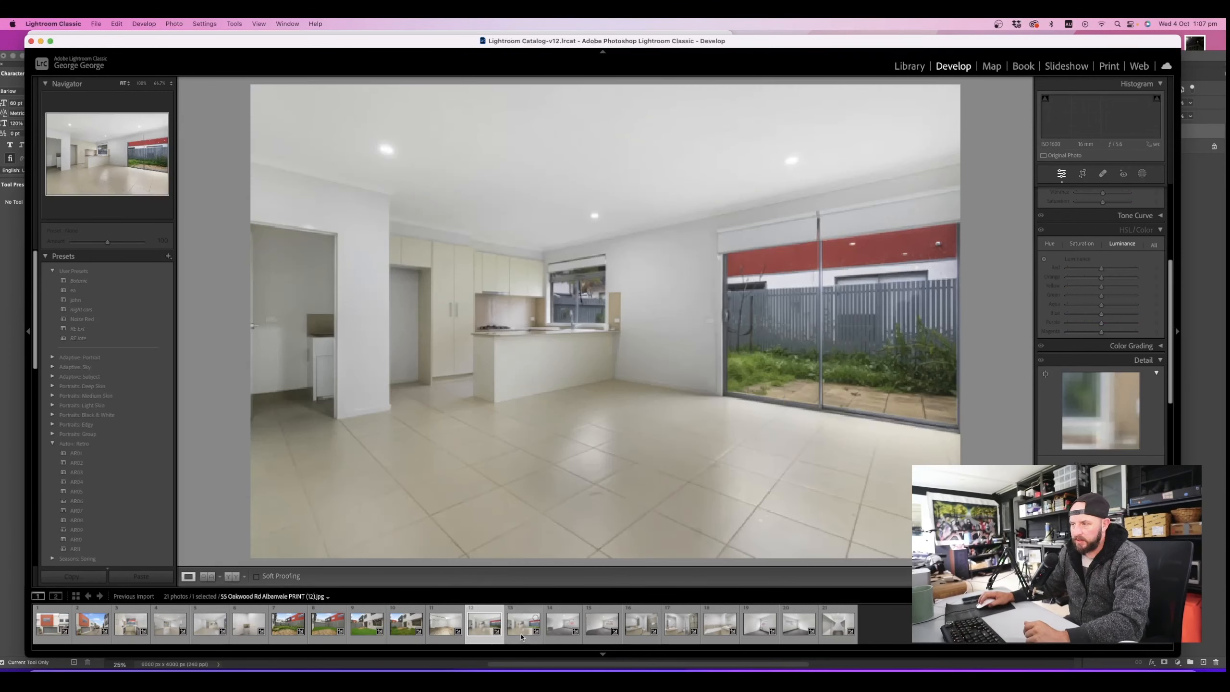
pyautogui.click(524, 634)
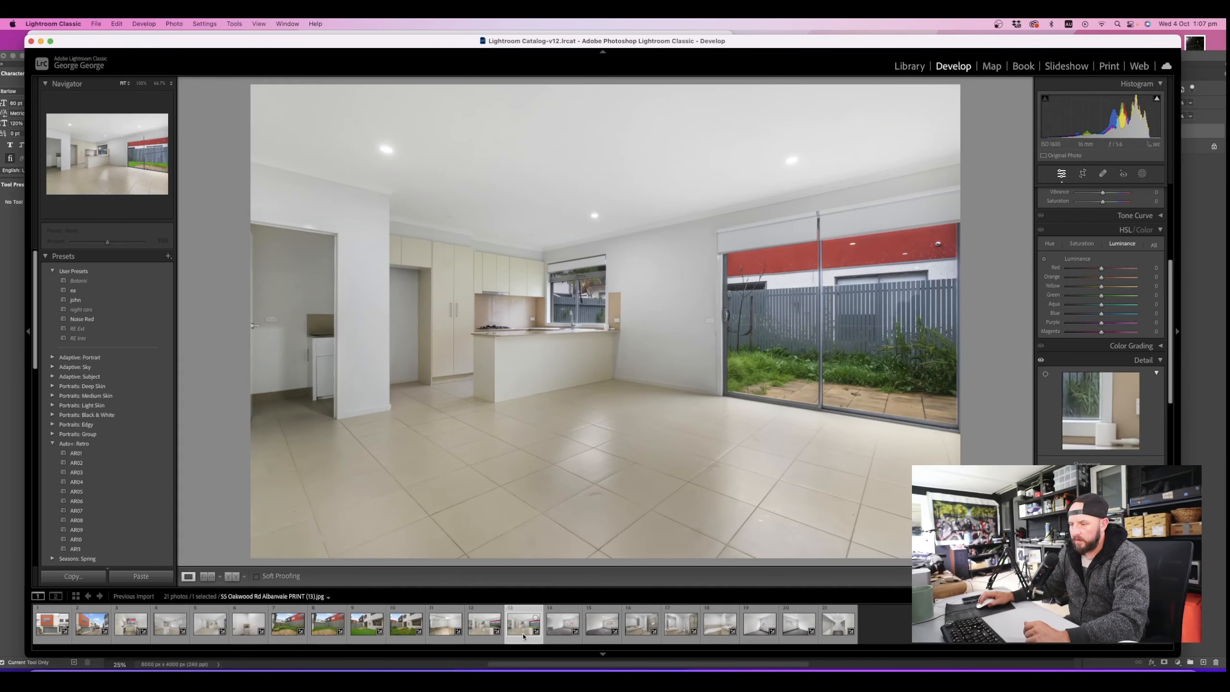
# Remove the open-plan kitchen photo with the overgrown grass outside from the catalog
pyautogui.click(477, 632)
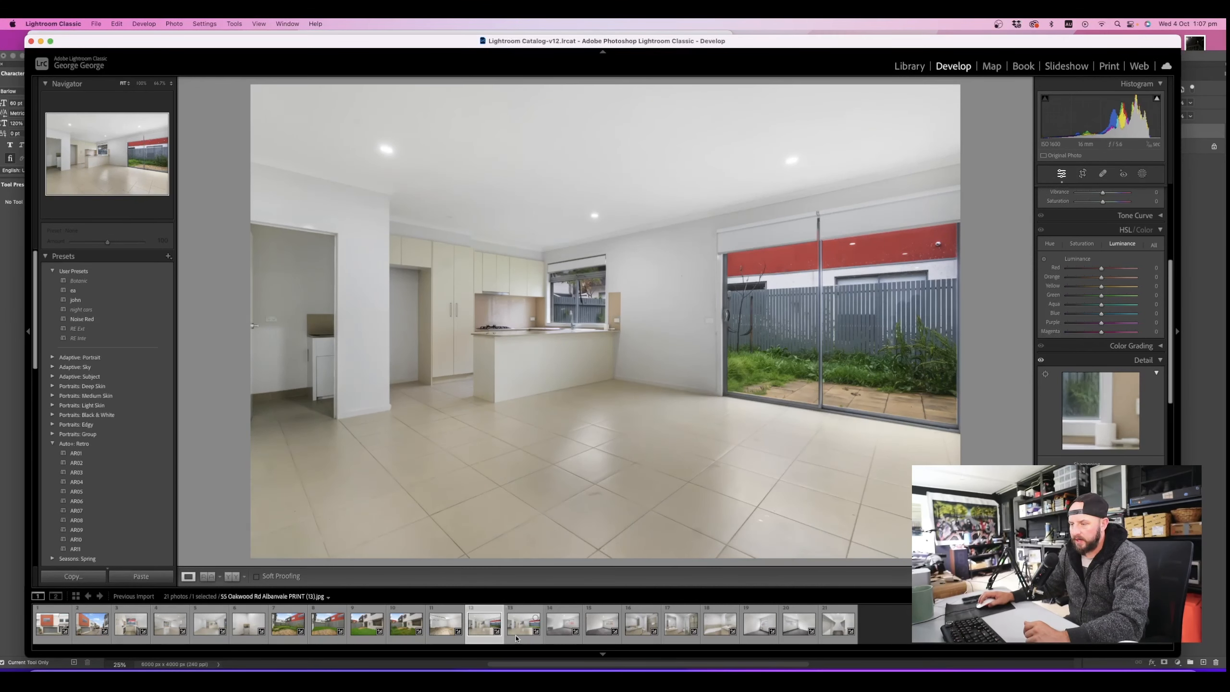
pyautogui.rightClick(486, 638)
pyautogui.click(502, 642)
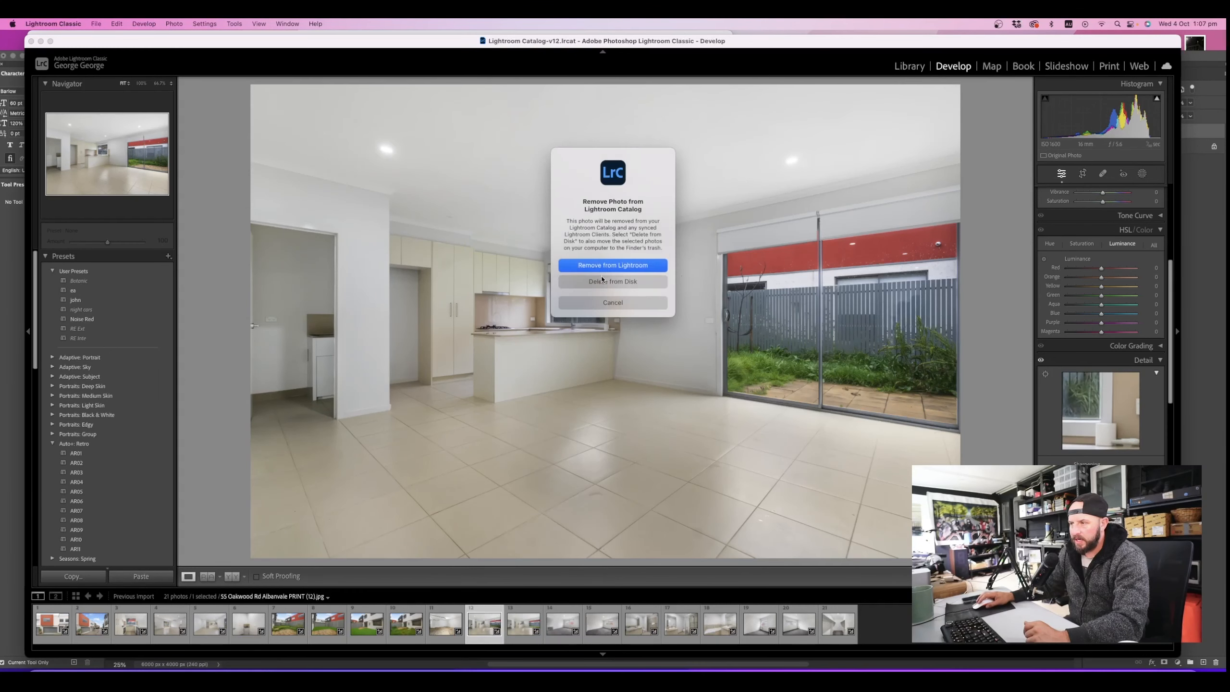
pyautogui.press('Return')
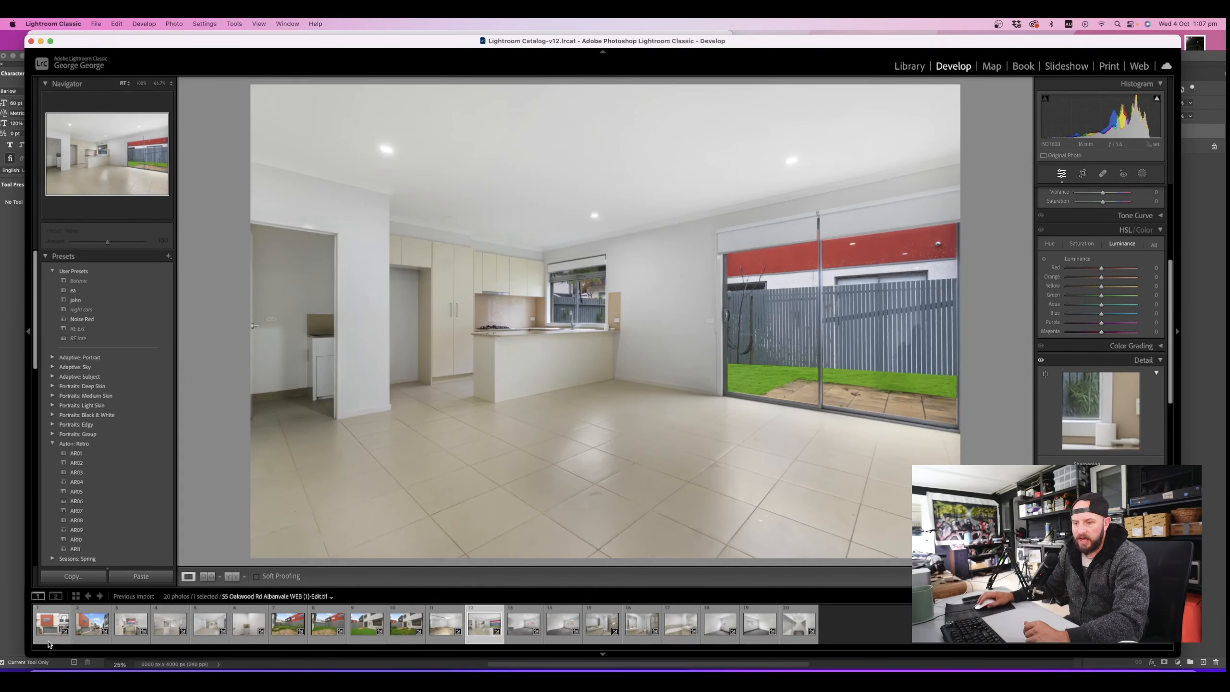
# Review the photo of the living room with the air conditioner and the straight-on kitchen photo
pyautogui.click(172, 630)
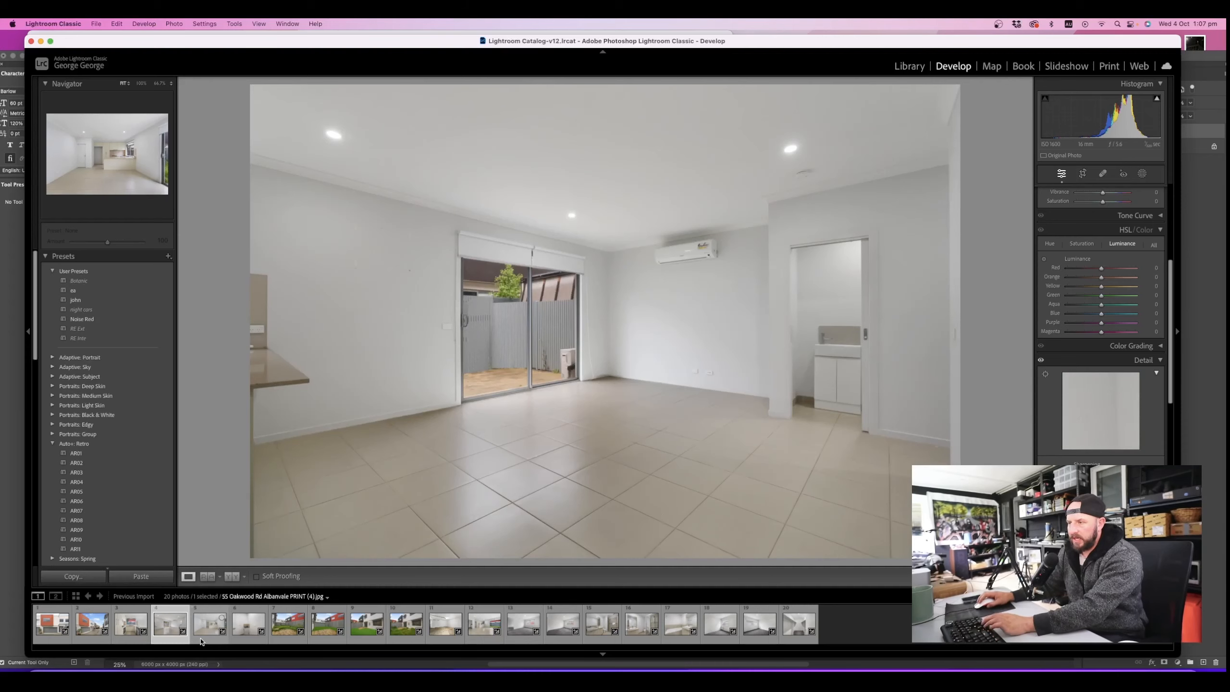
pyautogui.click(202, 642)
pyautogui.press('Left')
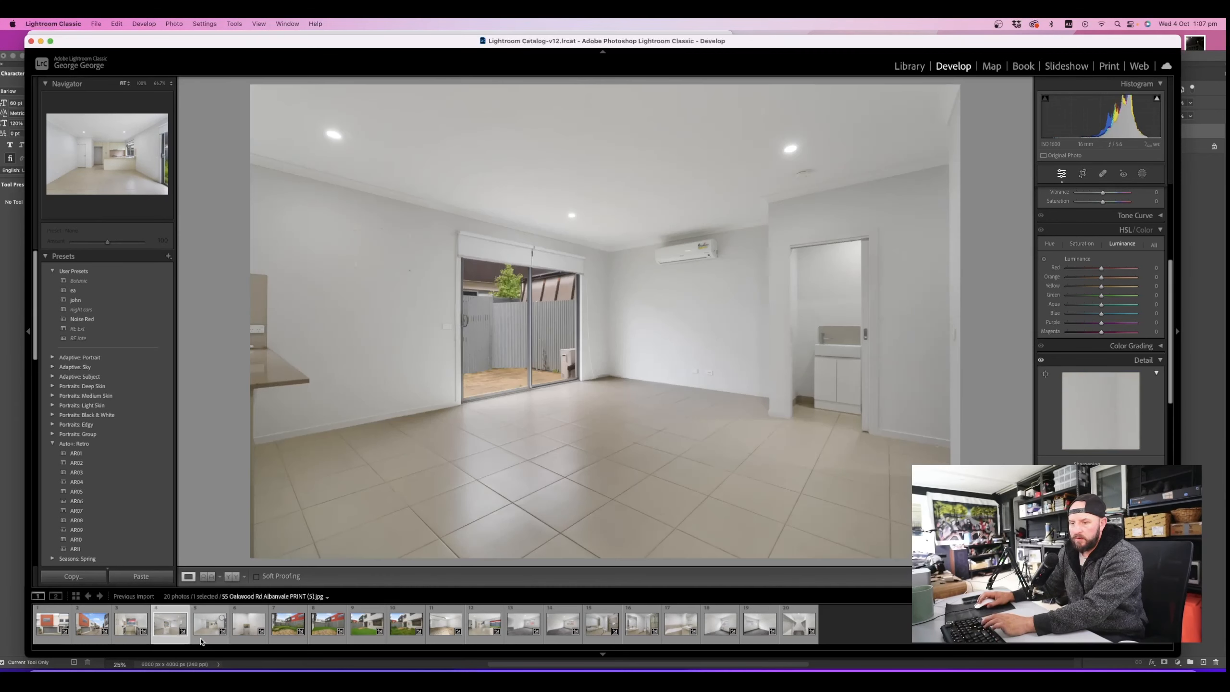
pyautogui.press('Right')
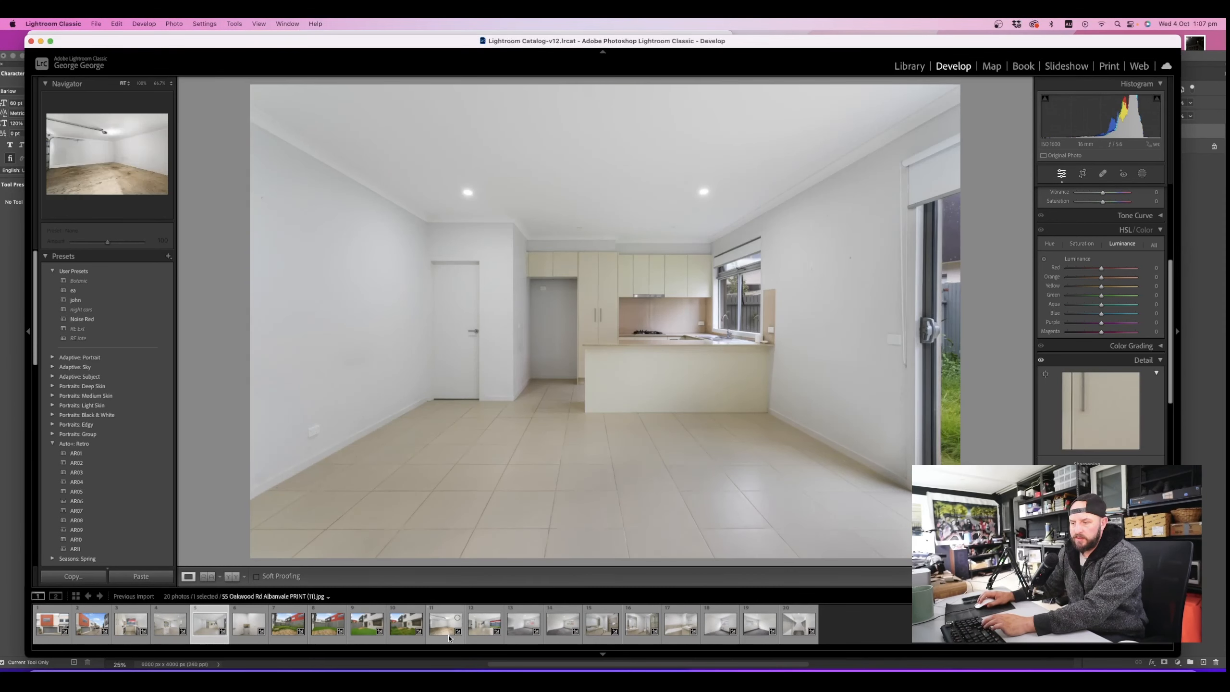
# Darken the lawn outside the sliding door with targeted luminance adjustment, setting Green to -47 and Yellow to -6
pyautogui.click(481, 639)
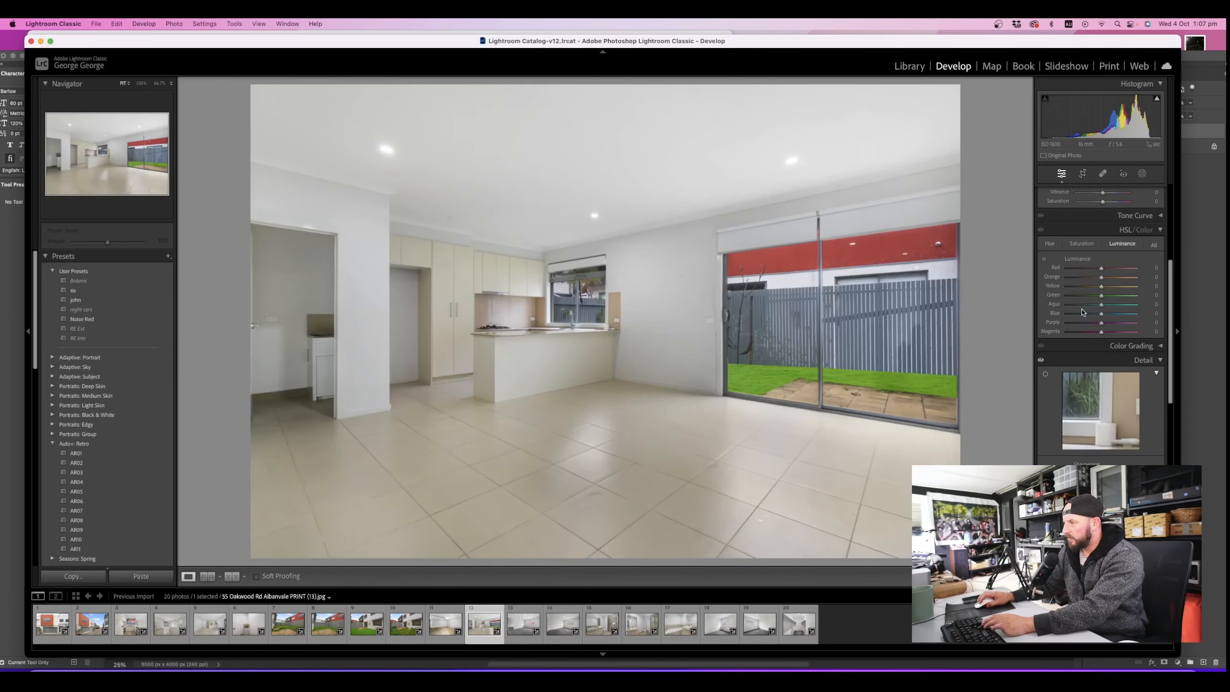
pyautogui.click(1044, 259)
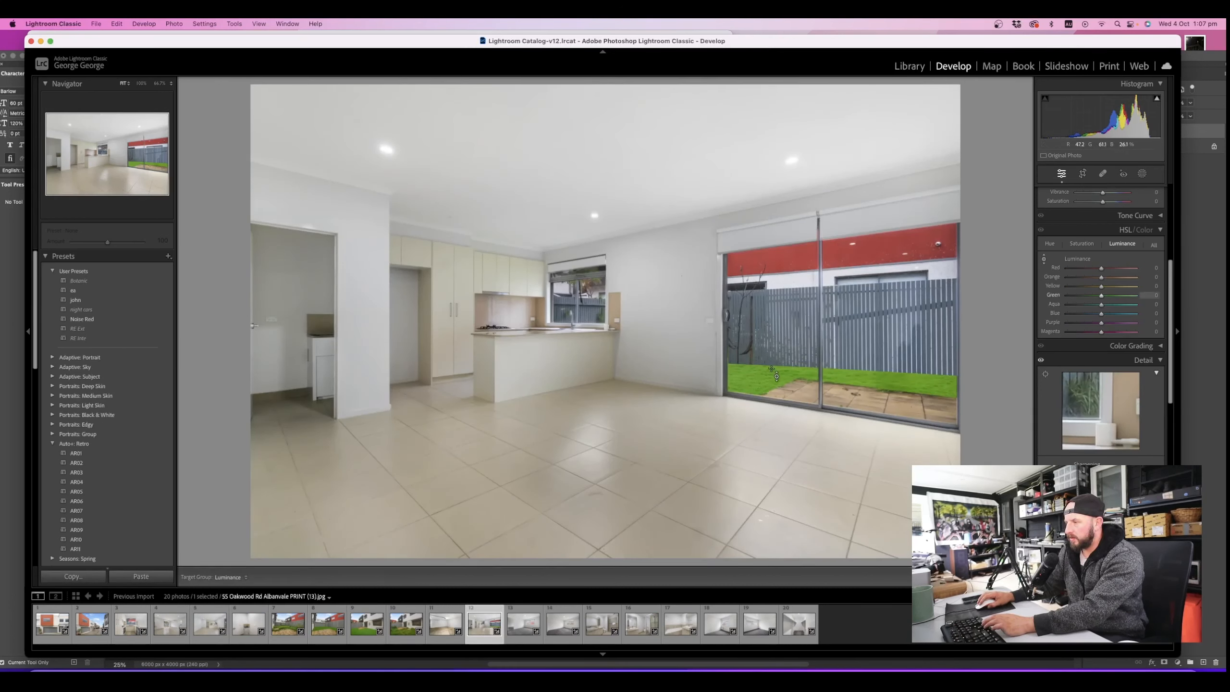
pyautogui.moveTo(776, 376); pyautogui.dragTo(777, 401)
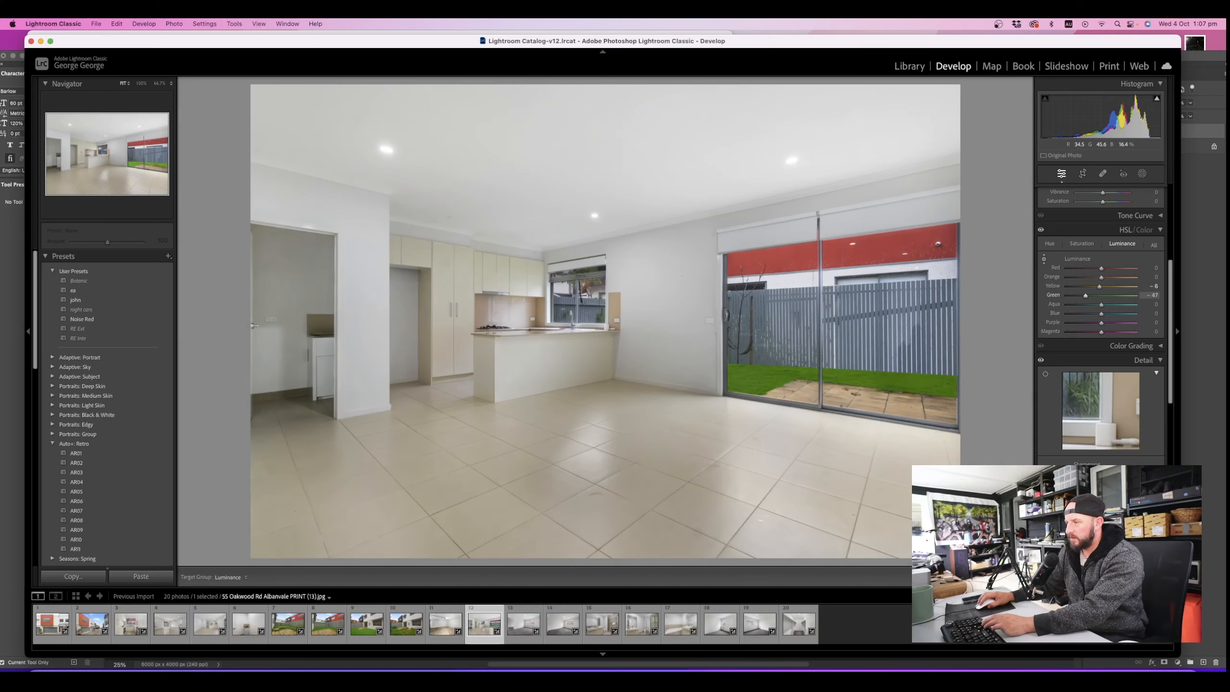
# Remove spots from the paving seen through the sliding door using content-aware removal
pyautogui.click(1103, 174)
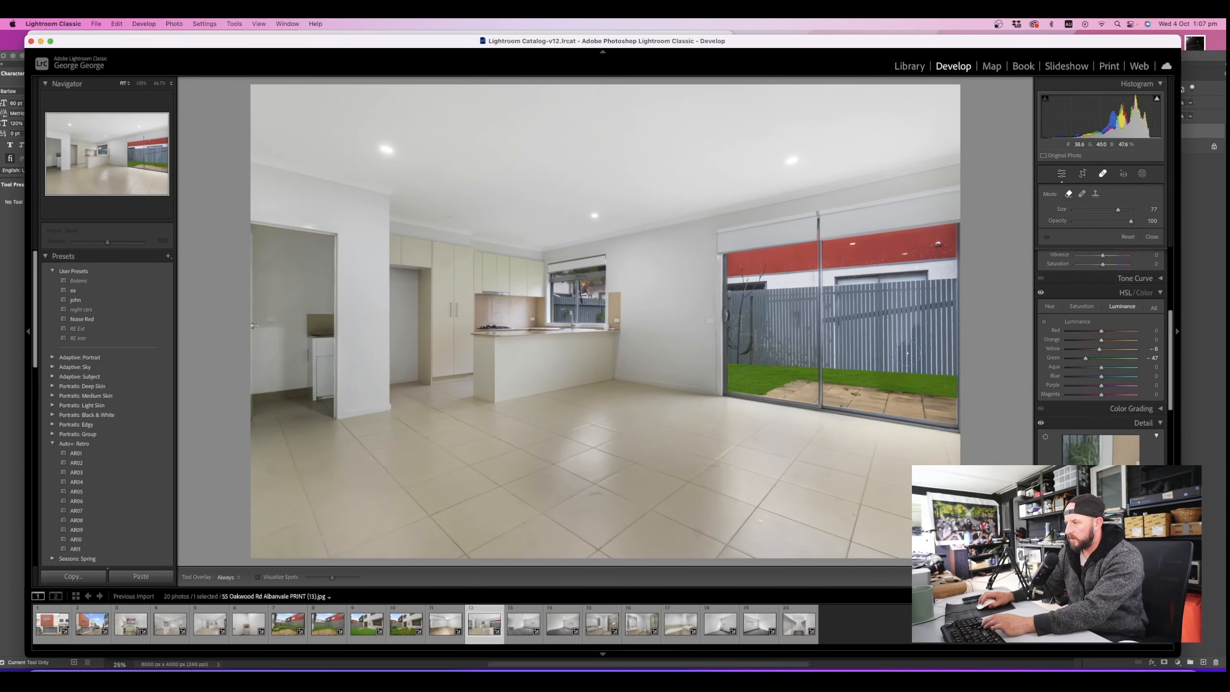
pyautogui.click(849, 390)
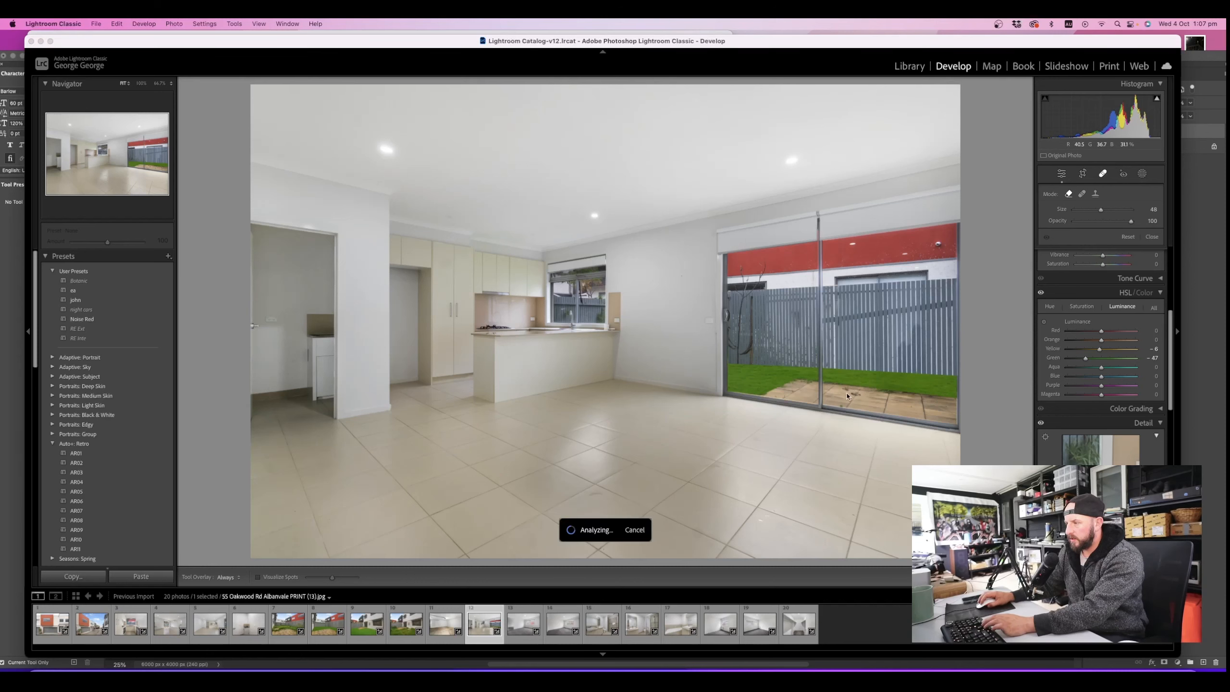
pyautogui.click(843, 404)
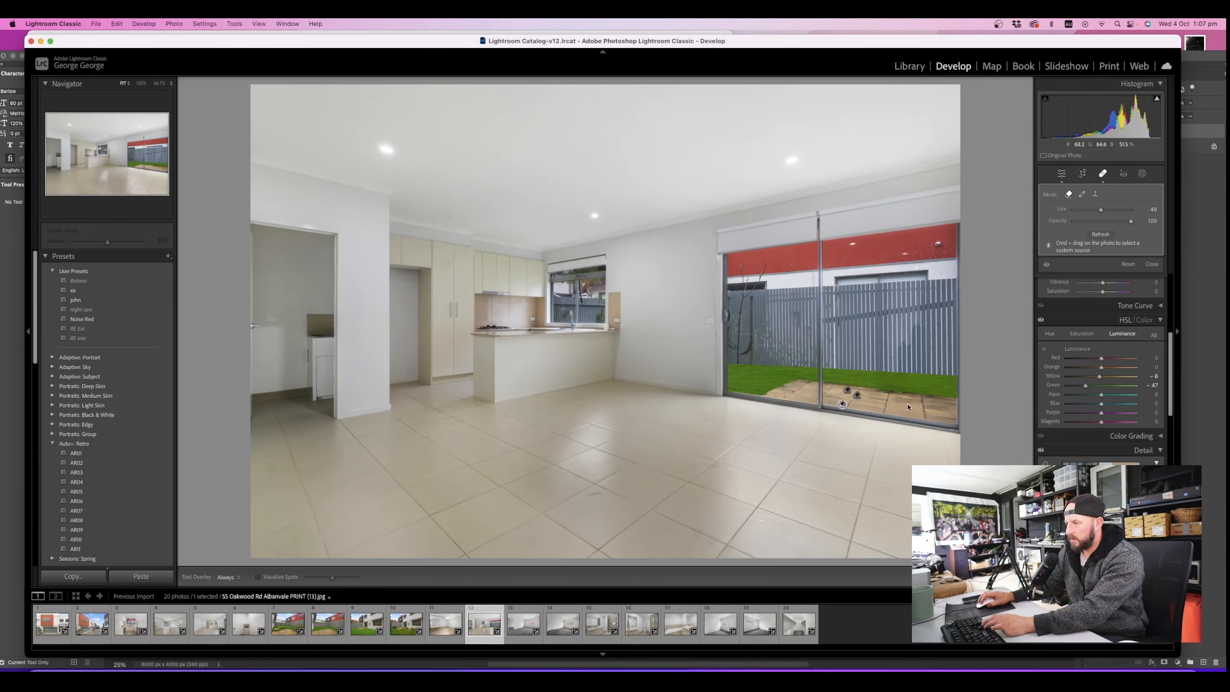
pyautogui.click(910, 405)
pyautogui.click(1083, 177)
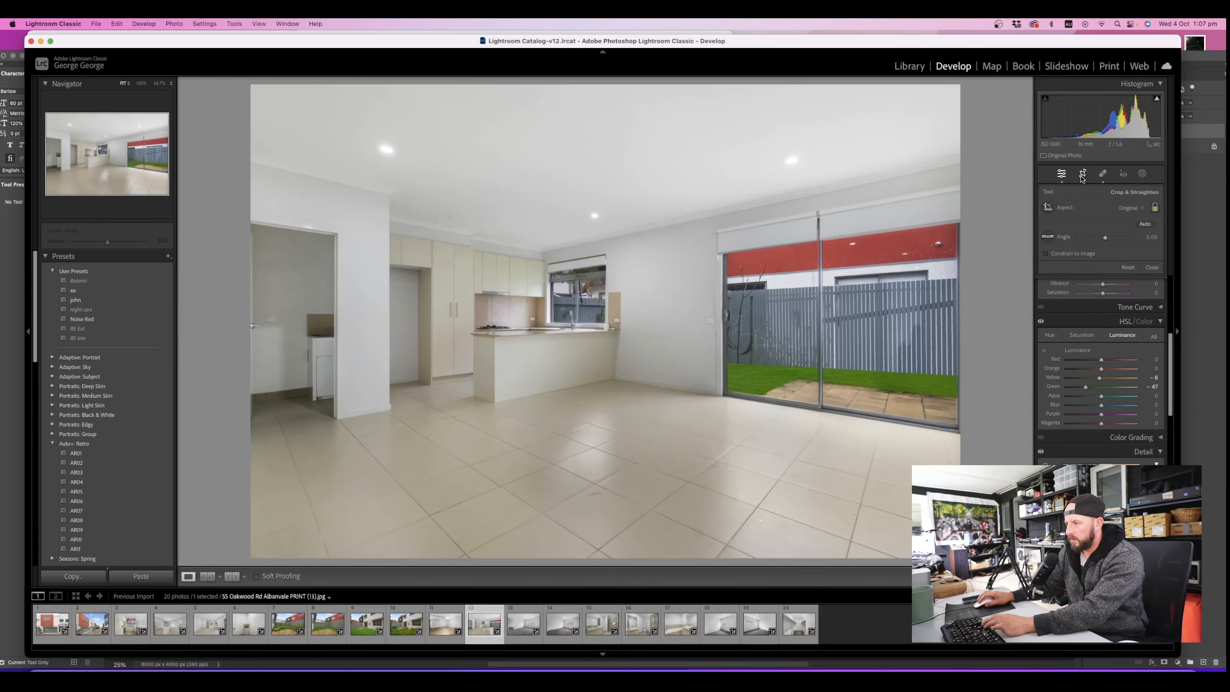
# Remove marks from the frosted window in the bedroom photo with the open doorway using content-aware removal
pyautogui.click(527, 641)
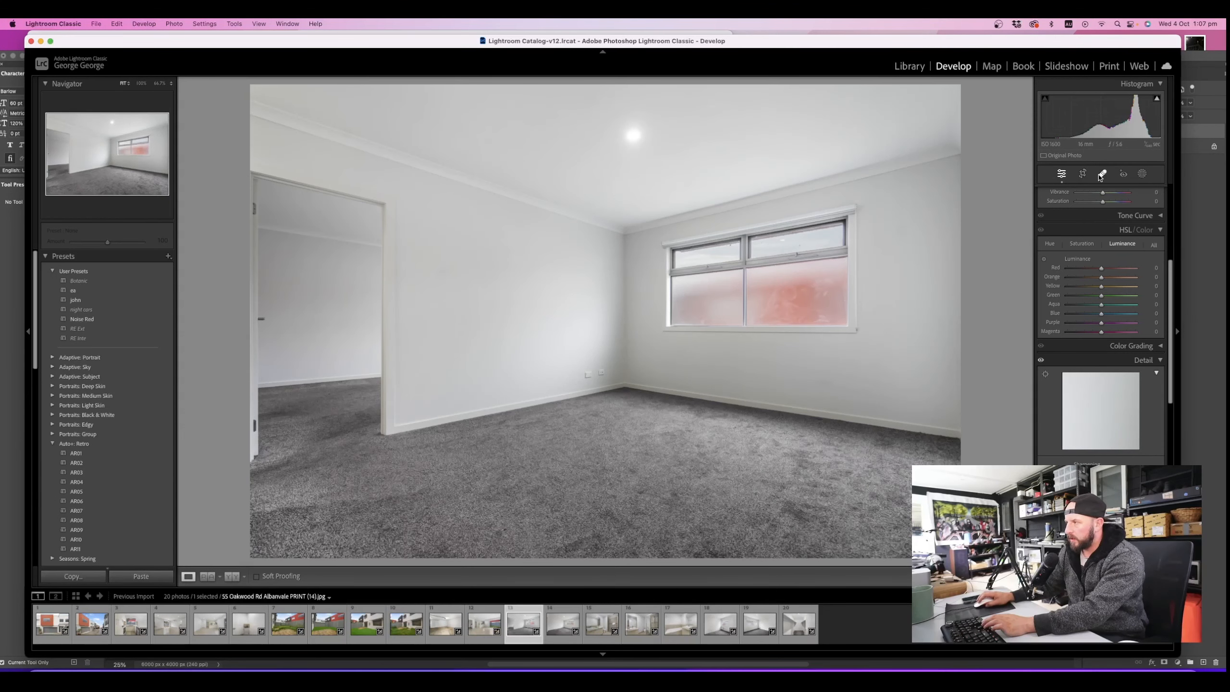
pyautogui.click(1102, 173)
pyautogui.moveTo(775, 300); pyautogui.dragTo(777, 299)
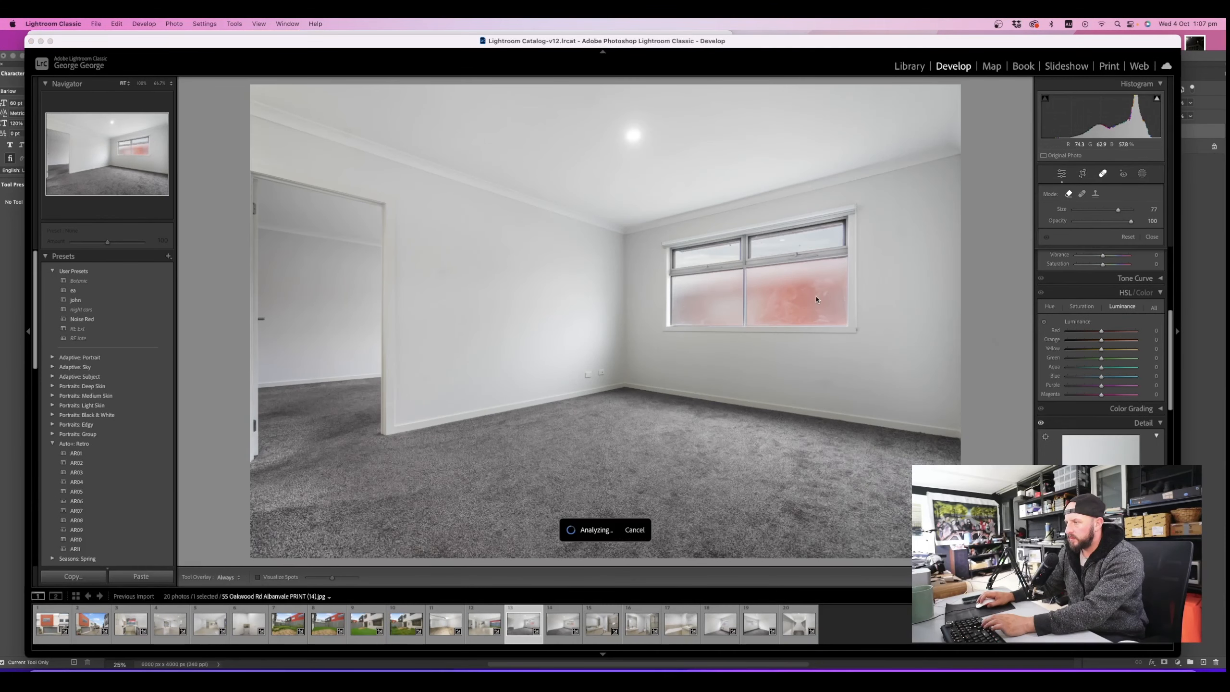
pyautogui.click(822, 291)
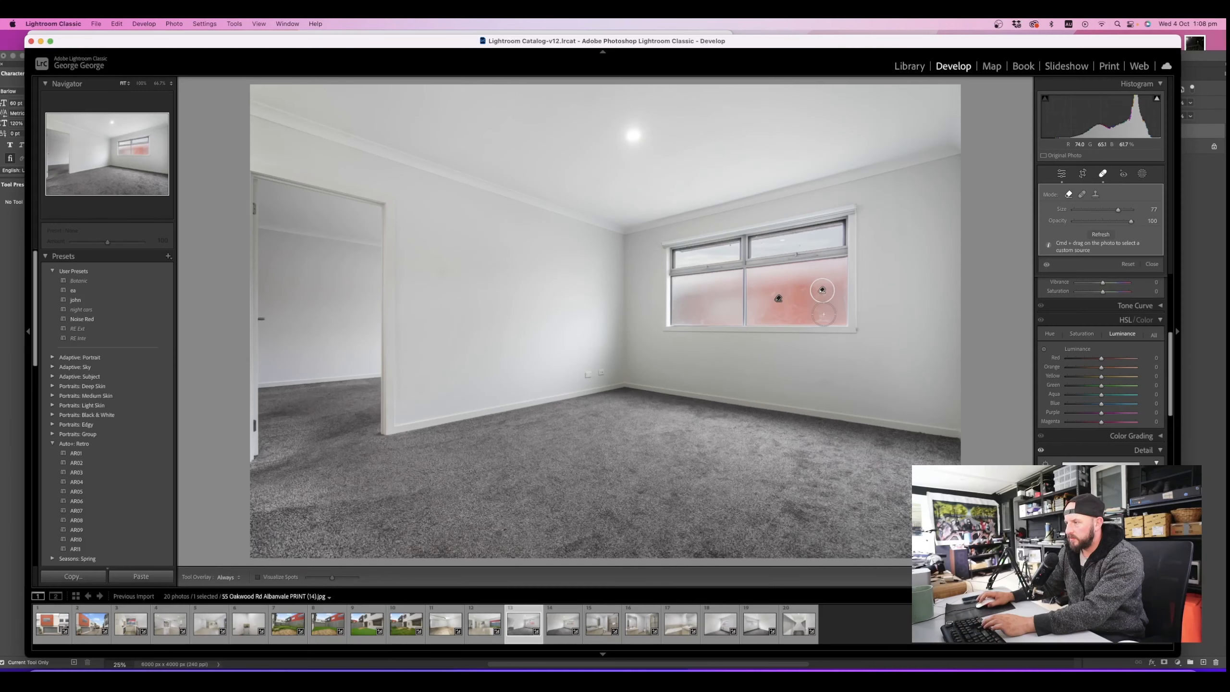
pyautogui.click(819, 312)
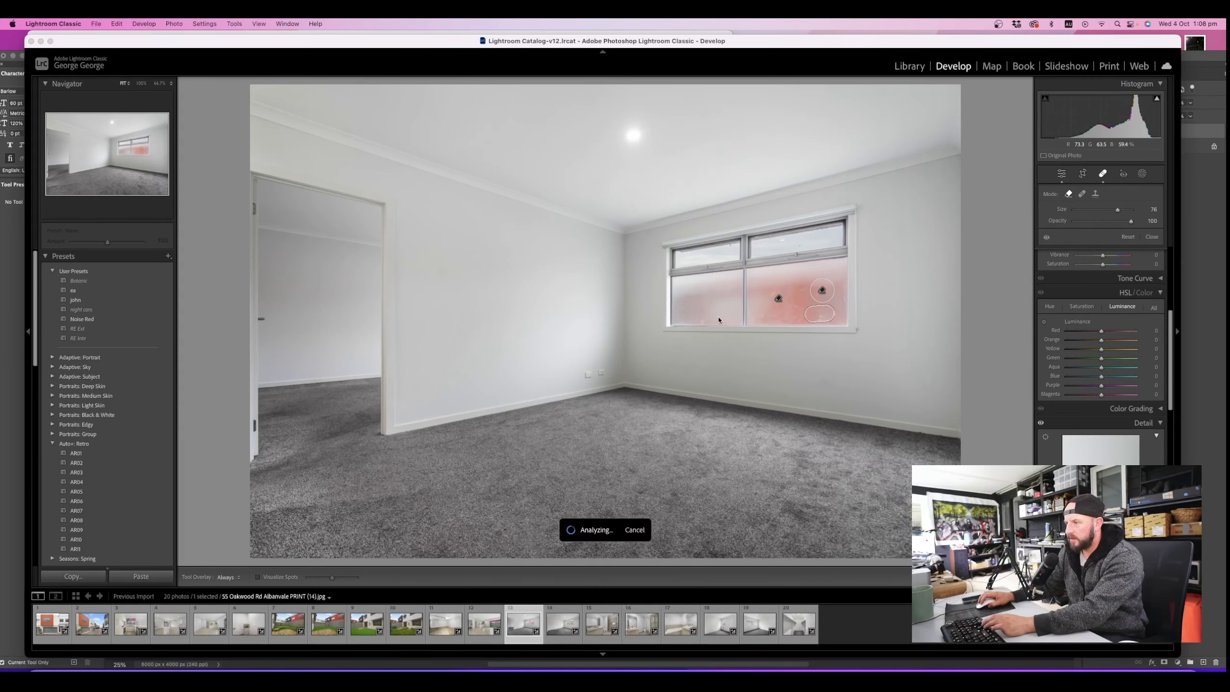
pyautogui.click(703, 319)
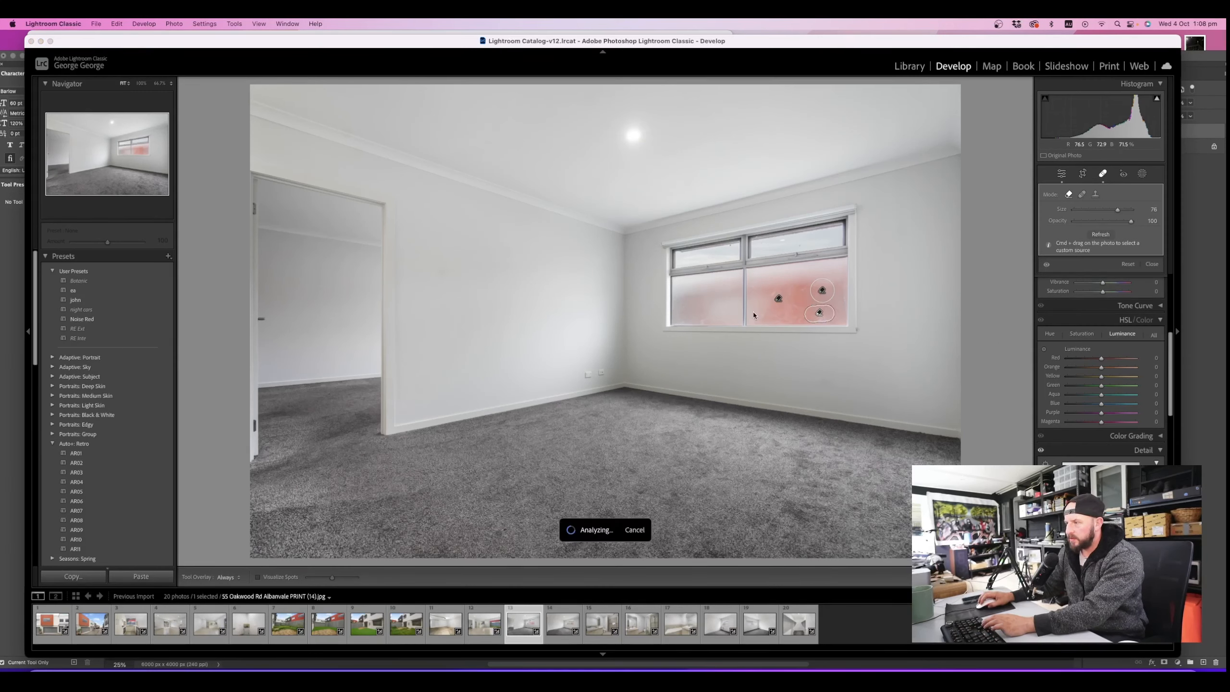
pyautogui.click(797, 316)
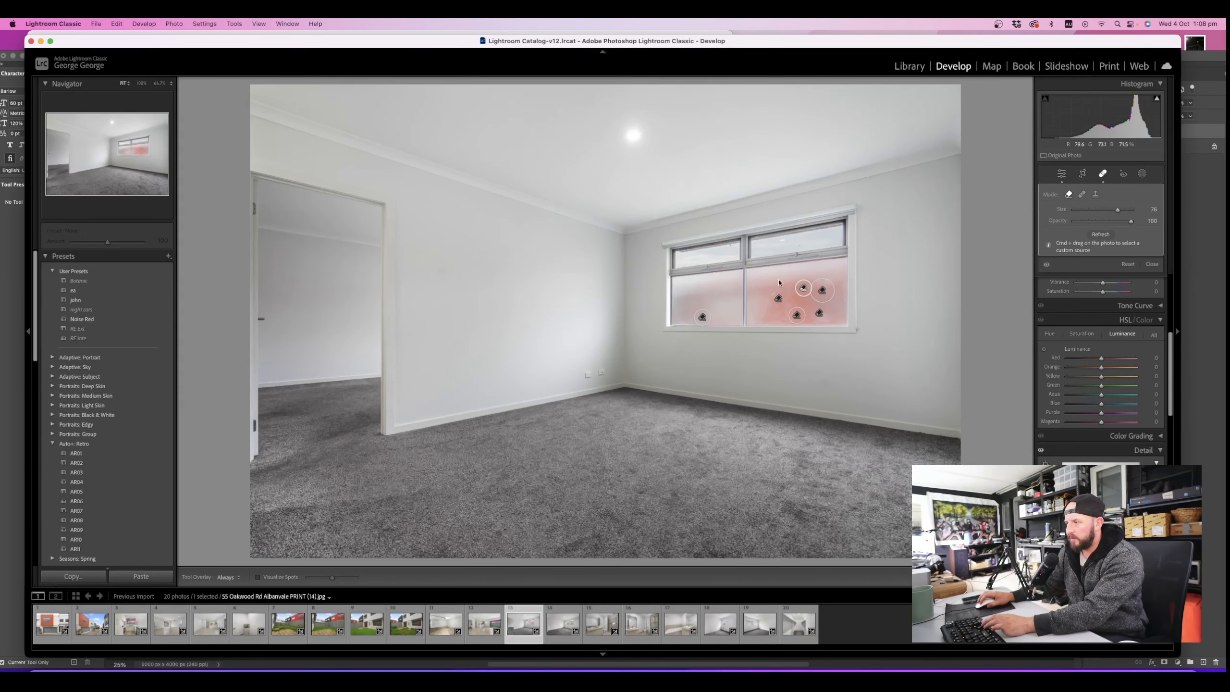
pyautogui.moveTo(779, 282); pyautogui.dragTo(785, 295)
pyautogui.click(1082, 174)
pyautogui.click(1082, 174)
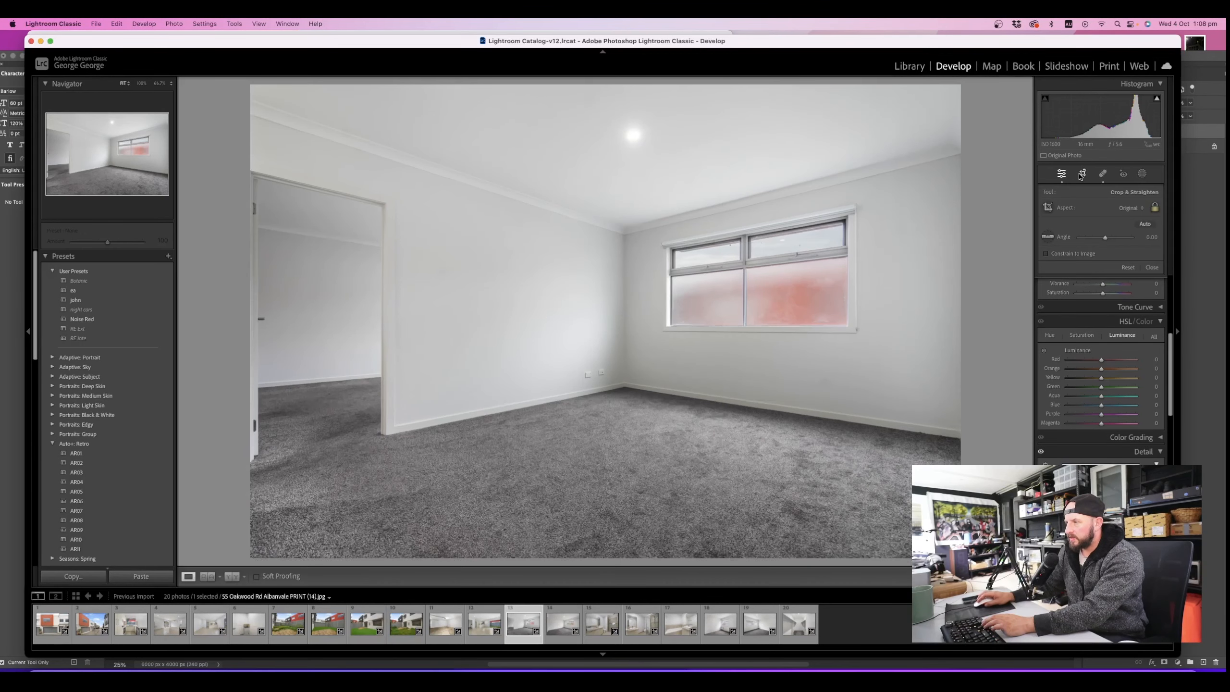
# Try content-aware removal on the reflections in both frosted window panes of the next bedroom photo, deleting unwanted correction spots
pyautogui.click(562, 628)
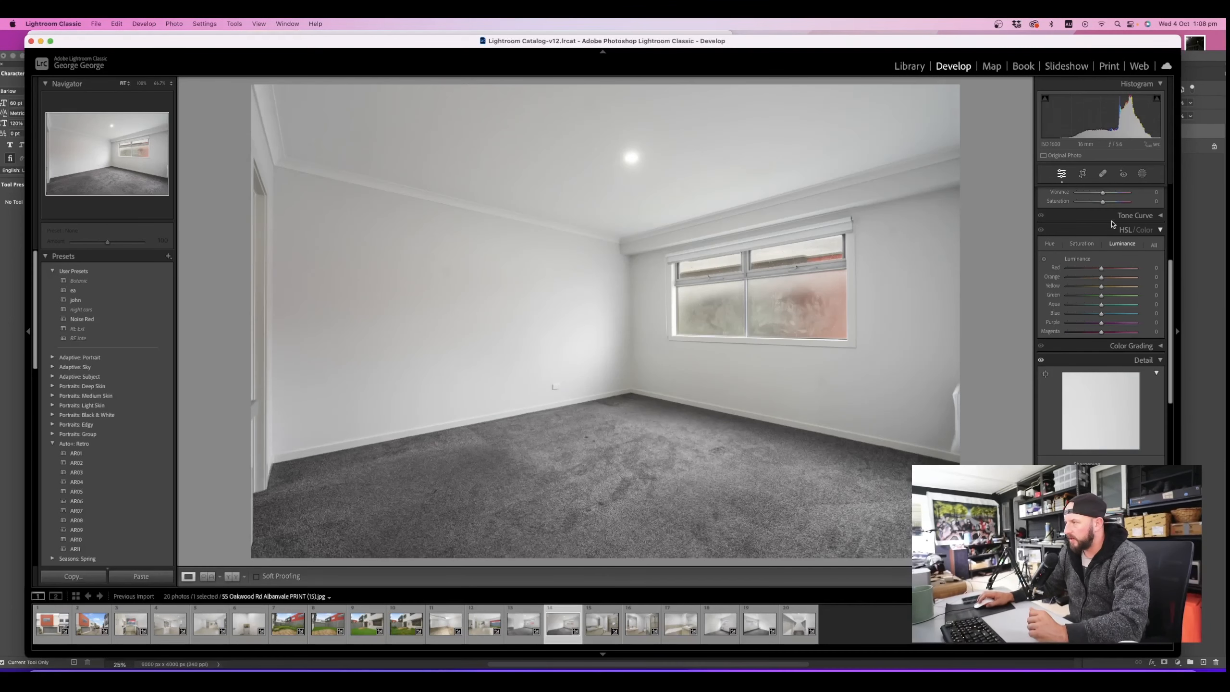
pyautogui.click(1103, 175)
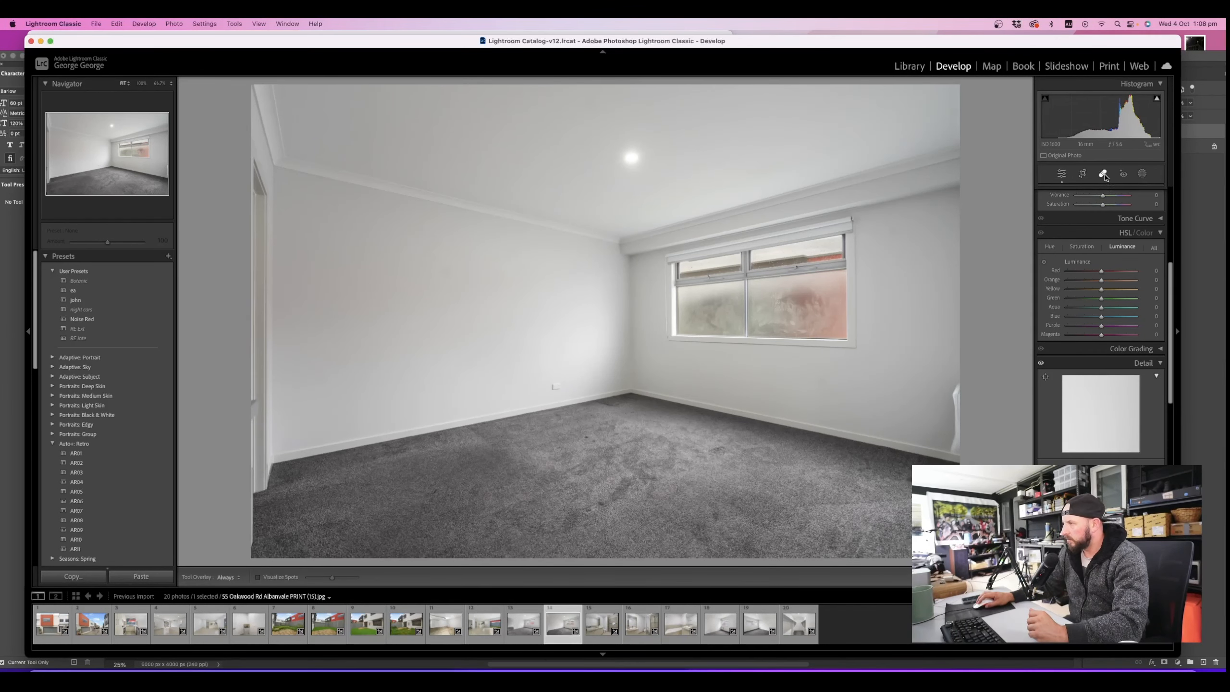
pyautogui.moveTo(793, 303); pyautogui.dragTo(815, 304)
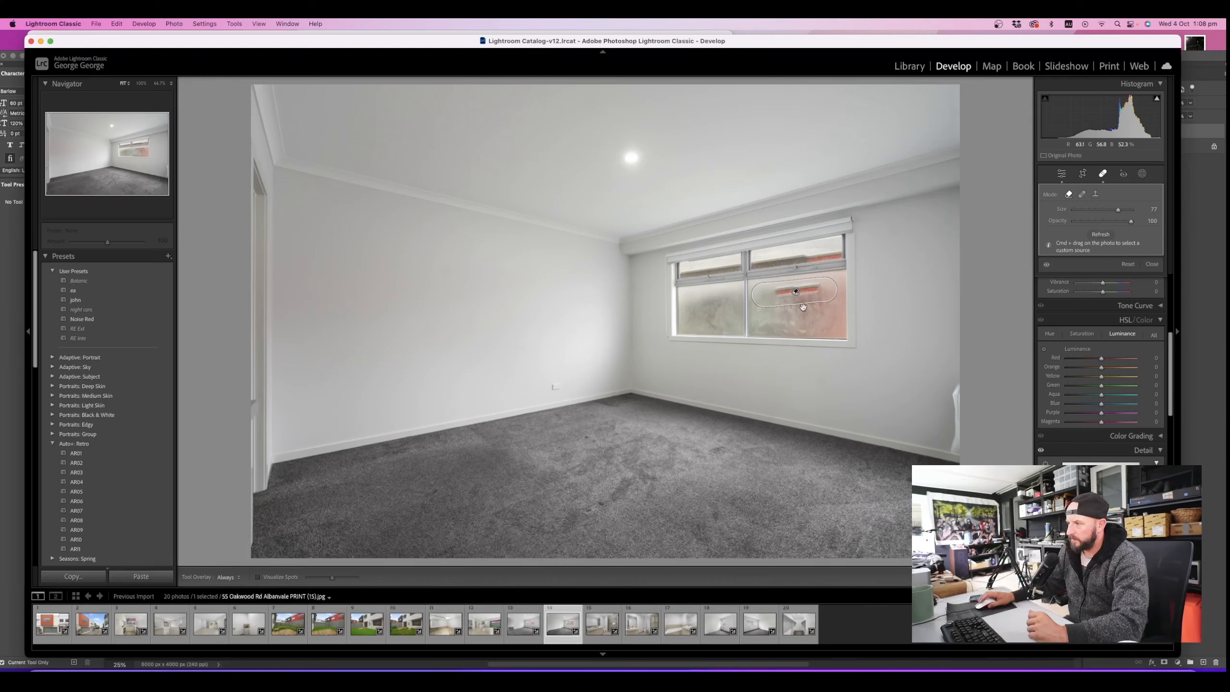
pyautogui.moveTo(805, 299); pyautogui.dragTo(826, 323)
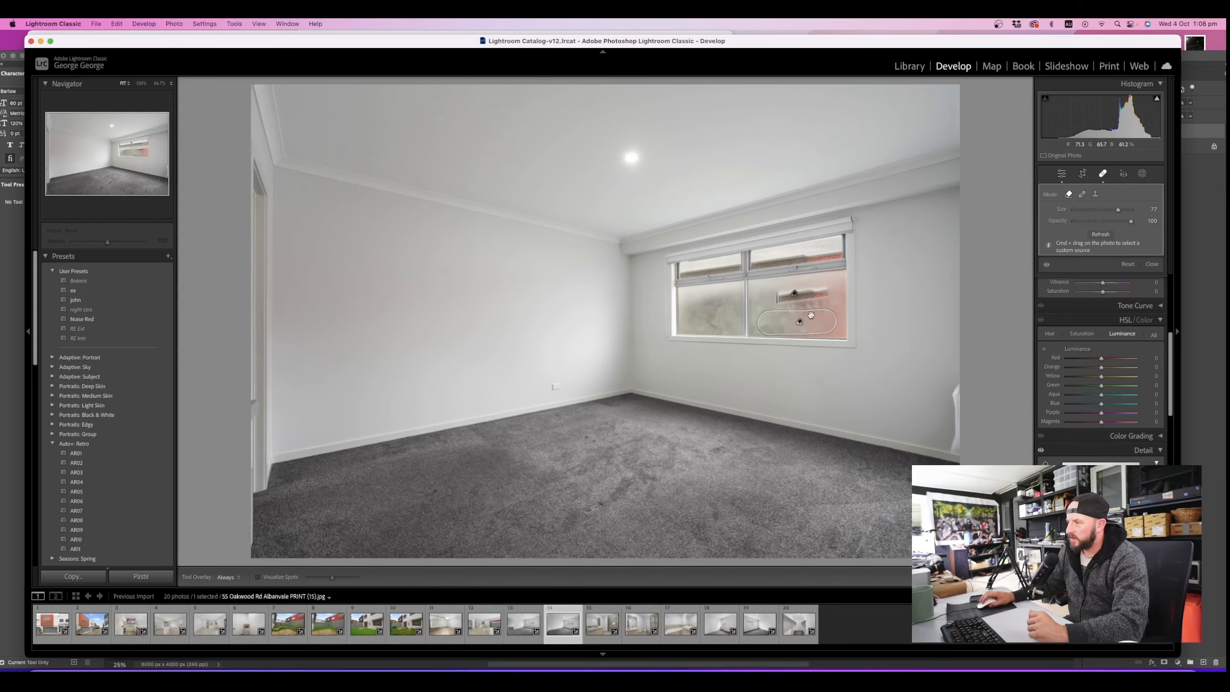
pyautogui.click(795, 294)
pyautogui.moveTo(798, 295); pyautogui.dragTo(696, 309)
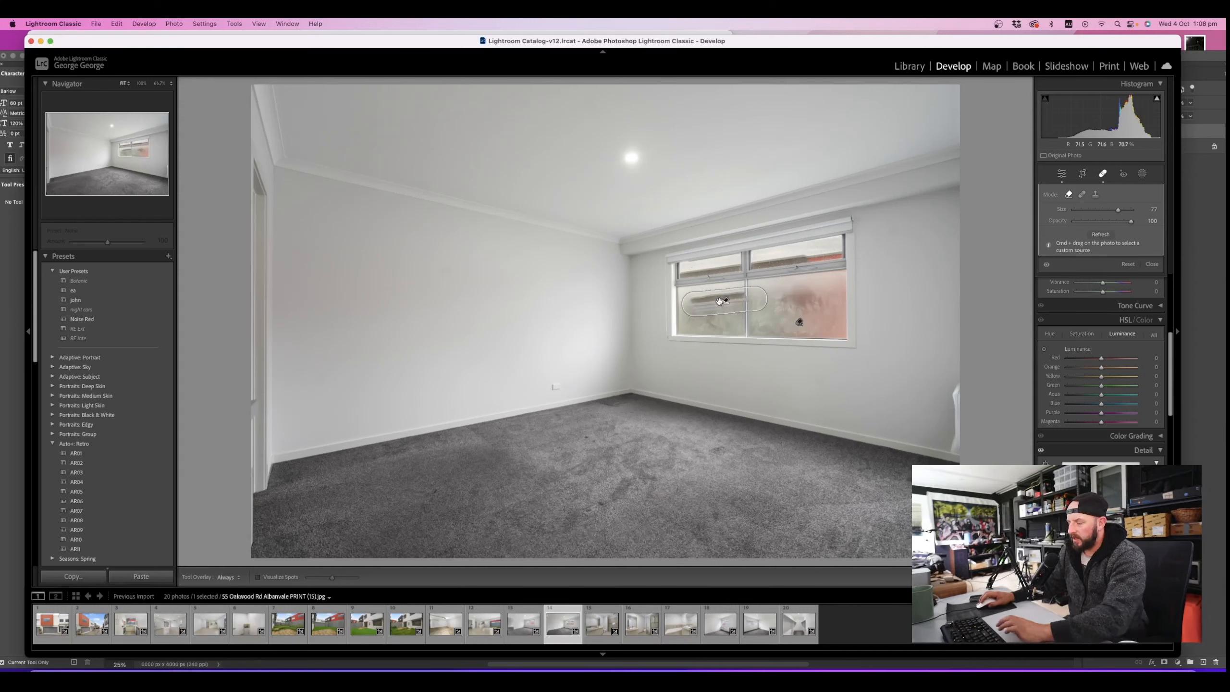
pyautogui.moveTo(724, 304); pyautogui.dragTo(803, 322)
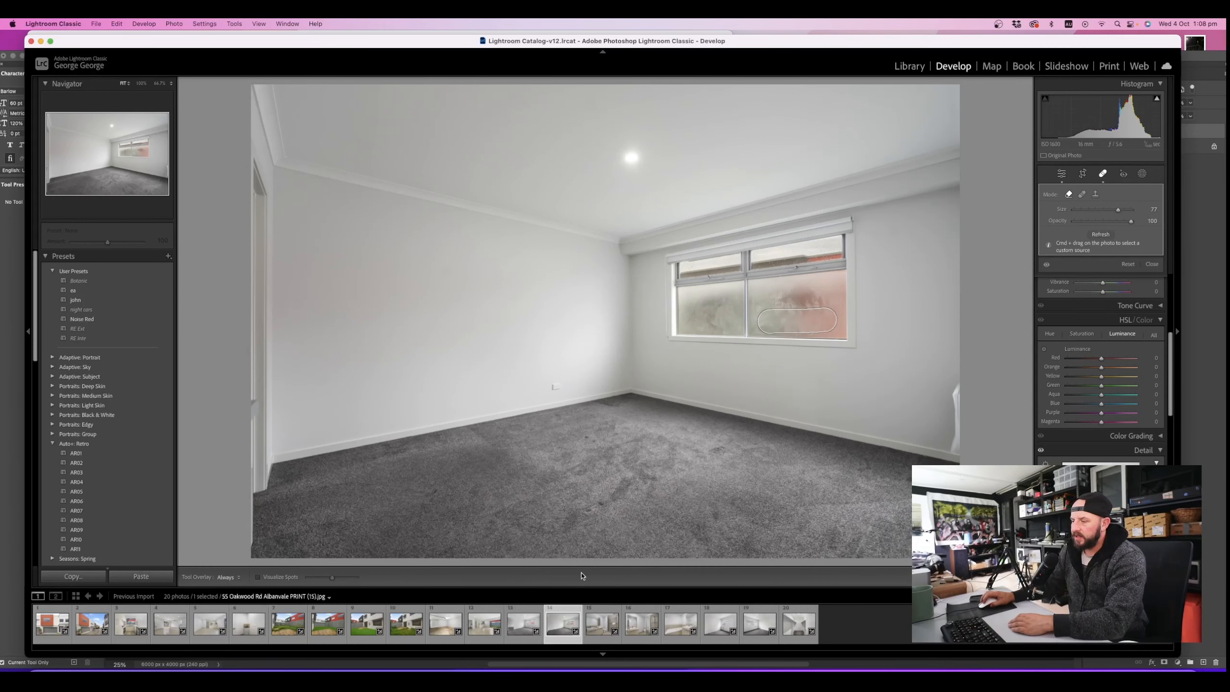
# Switch to Photoshop, compare the second and third generated grass variations, and hide the green grass layer
pyautogui.click(604, 629)
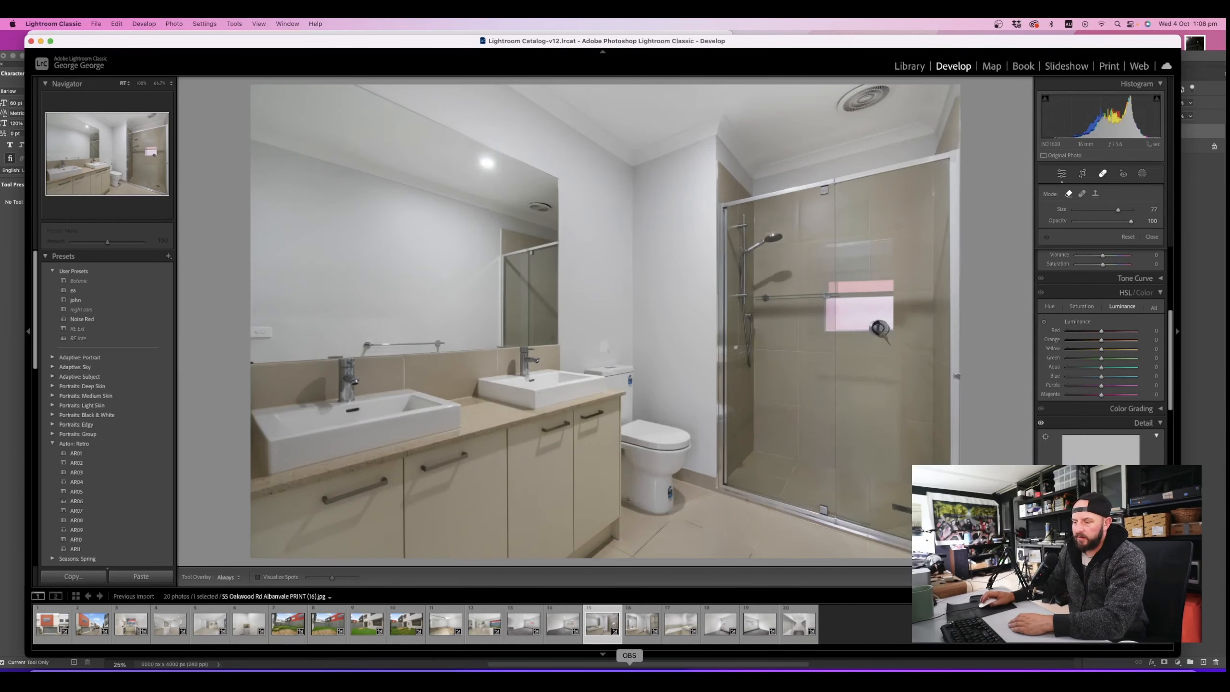
pyautogui.click(413, 677)
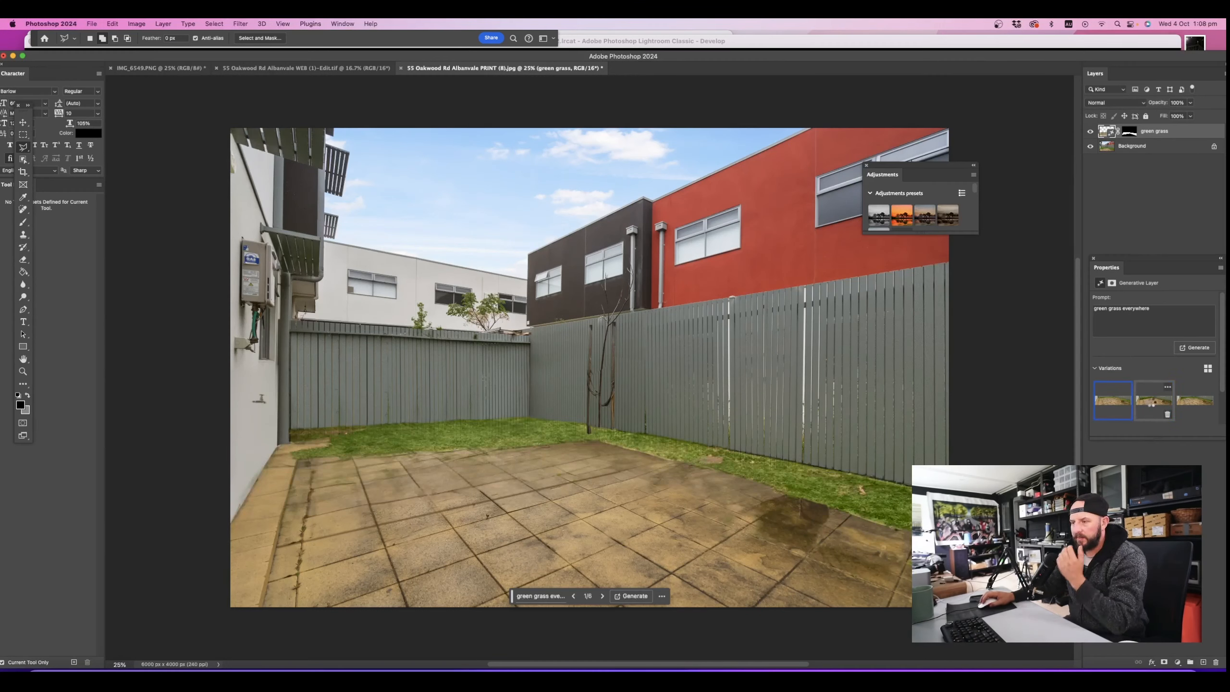
pyautogui.click(1153, 403)
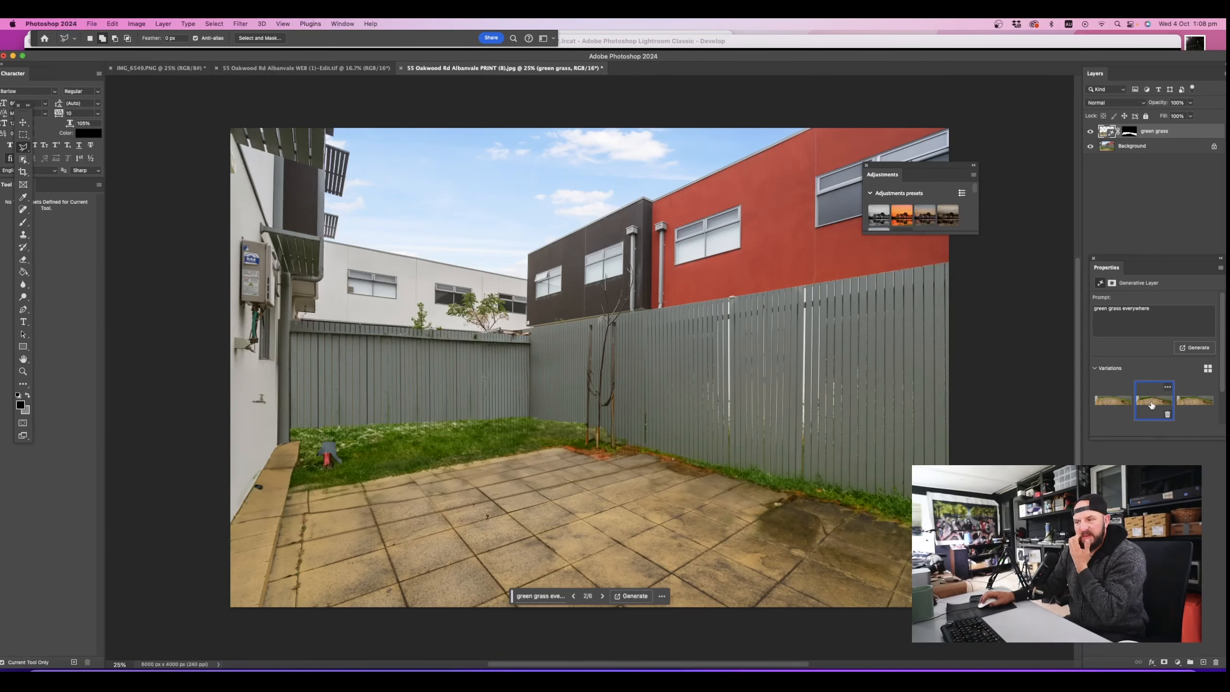
pyautogui.click(1188, 405)
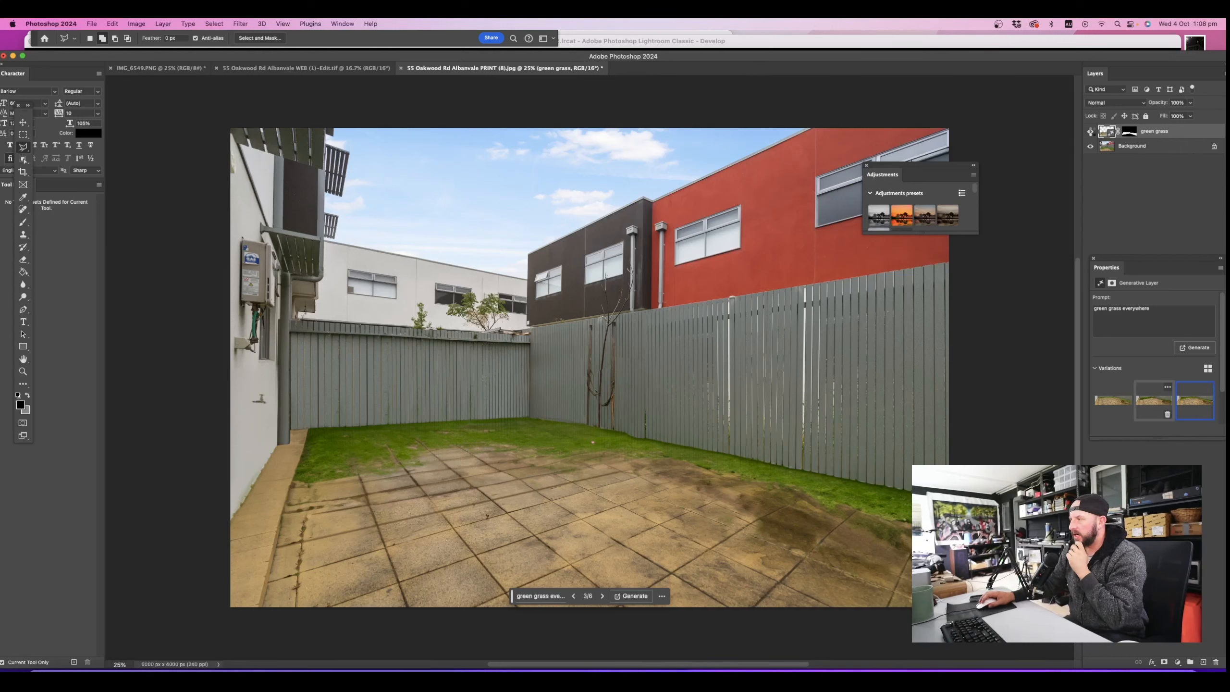
pyautogui.click(1090, 131)
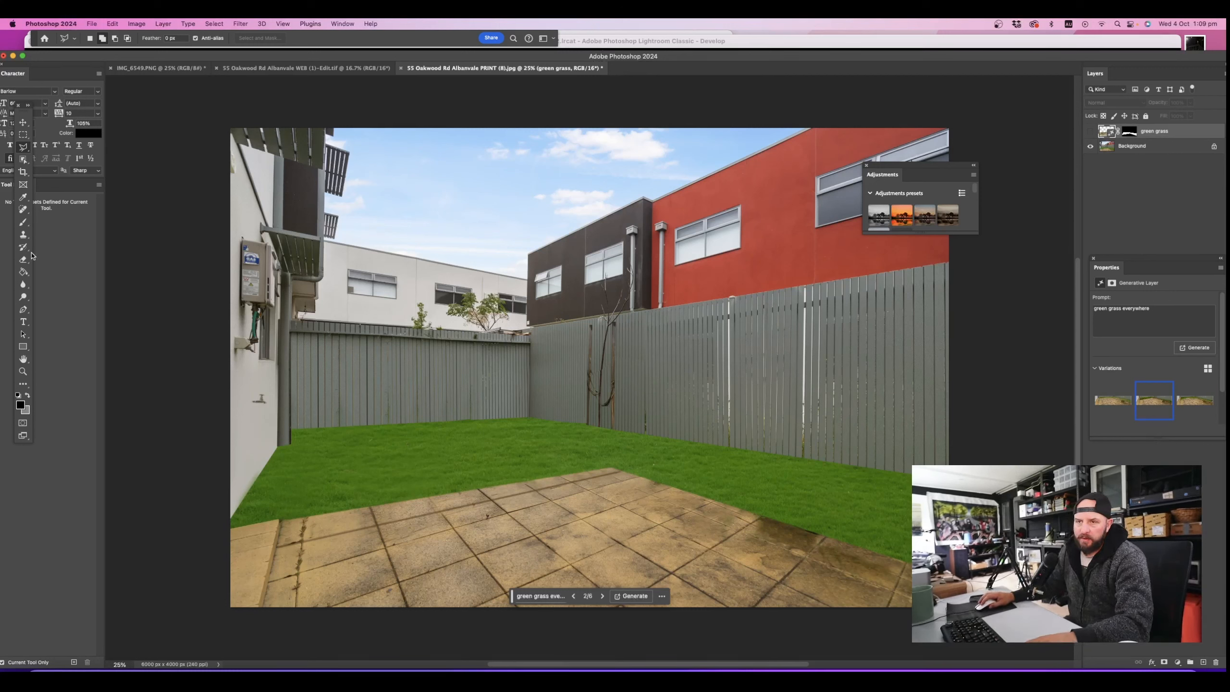
# Clone grass on the Background layer along the lawn's edge beside the white wall, using the Clone Stamp with an enlarged brush
pyautogui.click(22, 235)
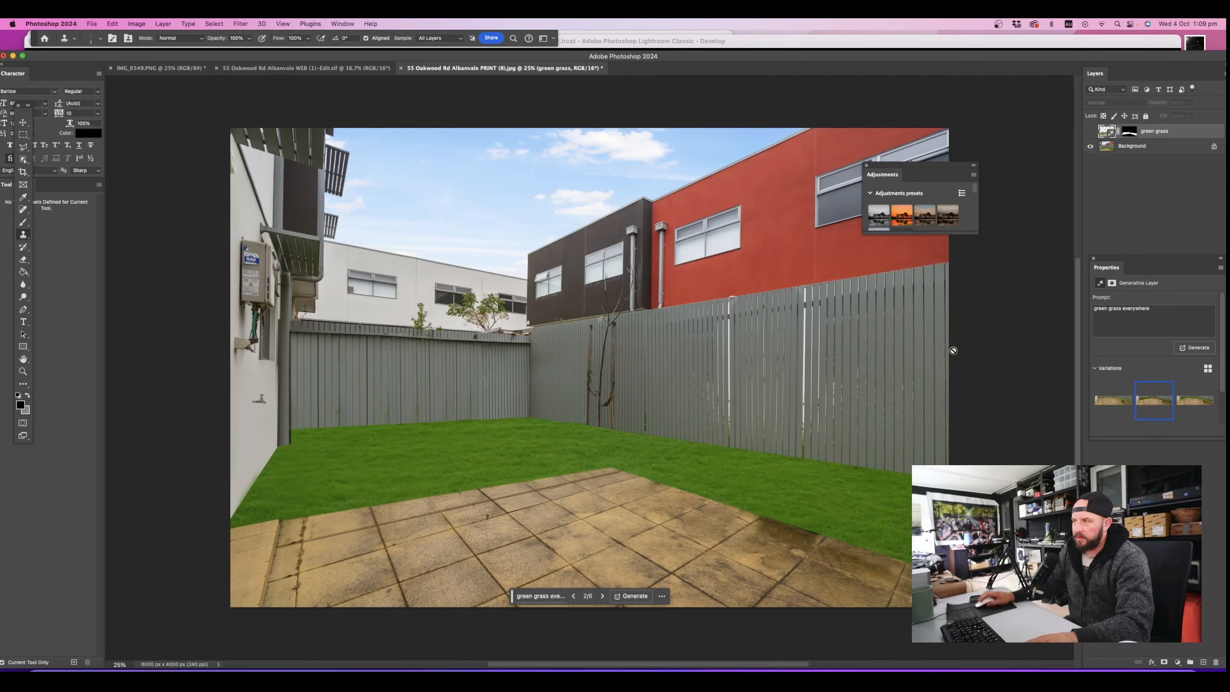
pyautogui.click(1112, 147)
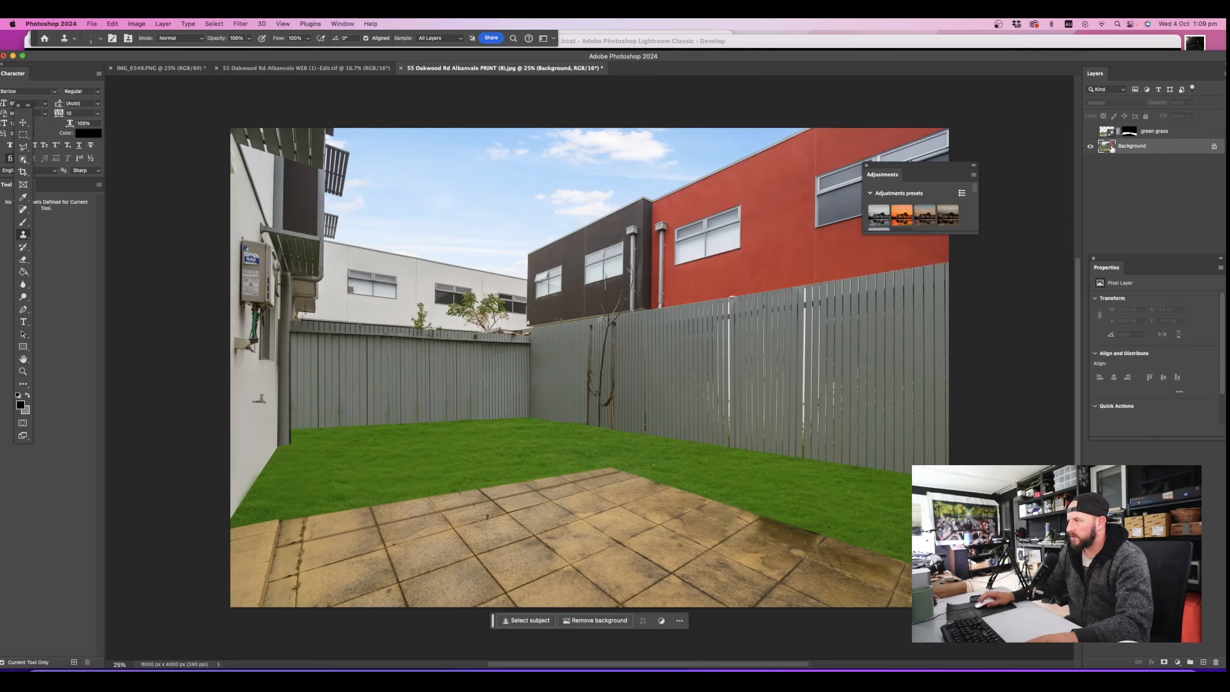
pyautogui.keyDown('ctrl'); pyautogui.keyDown('alt'); pyautogui.moveTo(290, 472); pyautogui.dragTo(287, 473); pyautogui.keyUp('alt'); pyautogui.keyUp('ctrl')
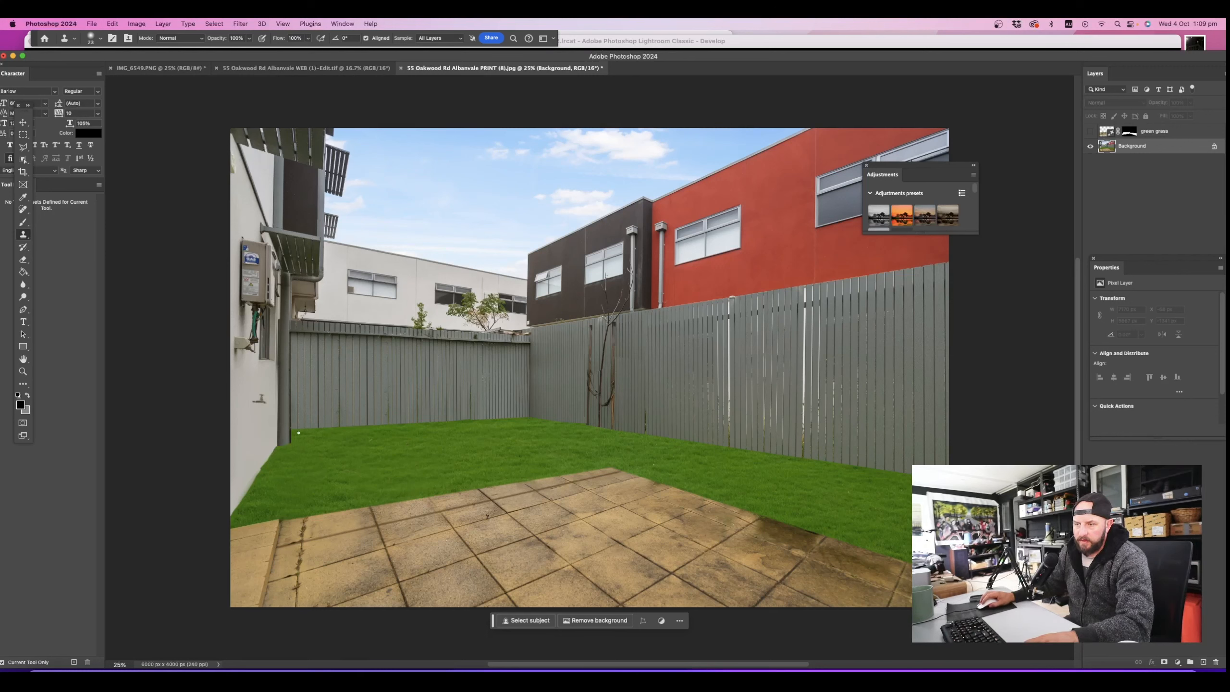
pyautogui.press(']')
pyautogui.press(']')
pyautogui.press(']')
pyautogui.press(']')
pyautogui.press(']')
pyautogui.press(']')
pyautogui.press(']')
pyautogui.moveTo(233, 518); pyautogui.dragTo(247, 498)
# Clean up the lawn's edge along the base of the long grey fence using a smaller Clone Stamp brush
pyautogui.press('[')
pyautogui.press('[')
pyautogui.press('[')
pyautogui.press('[')
pyautogui.press('[')
pyautogui.press('[')
pyautogui.moveTo(722, 460); pyautogui.dragTo(737, 462)
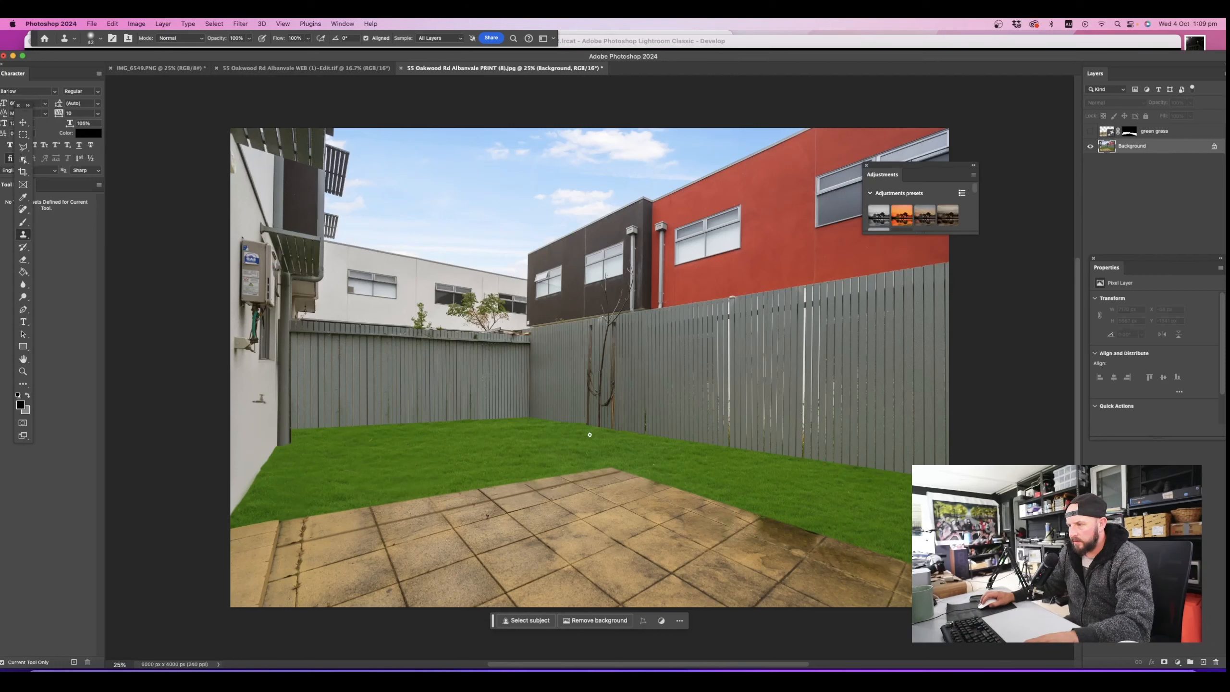
# Extend the tree trunk and its two wooden stakes down into the lawn with a small Clone Stamp brush
pyautogui.press('z')
pyautogui.moveTo(589, 435)
pyautogui.mouseDown()
pyautogui.moveTo(625, 423)
pyautogui.moveTo(595, 392)
pyautogui.mouseUp()
pyautogui.click(23, 235)
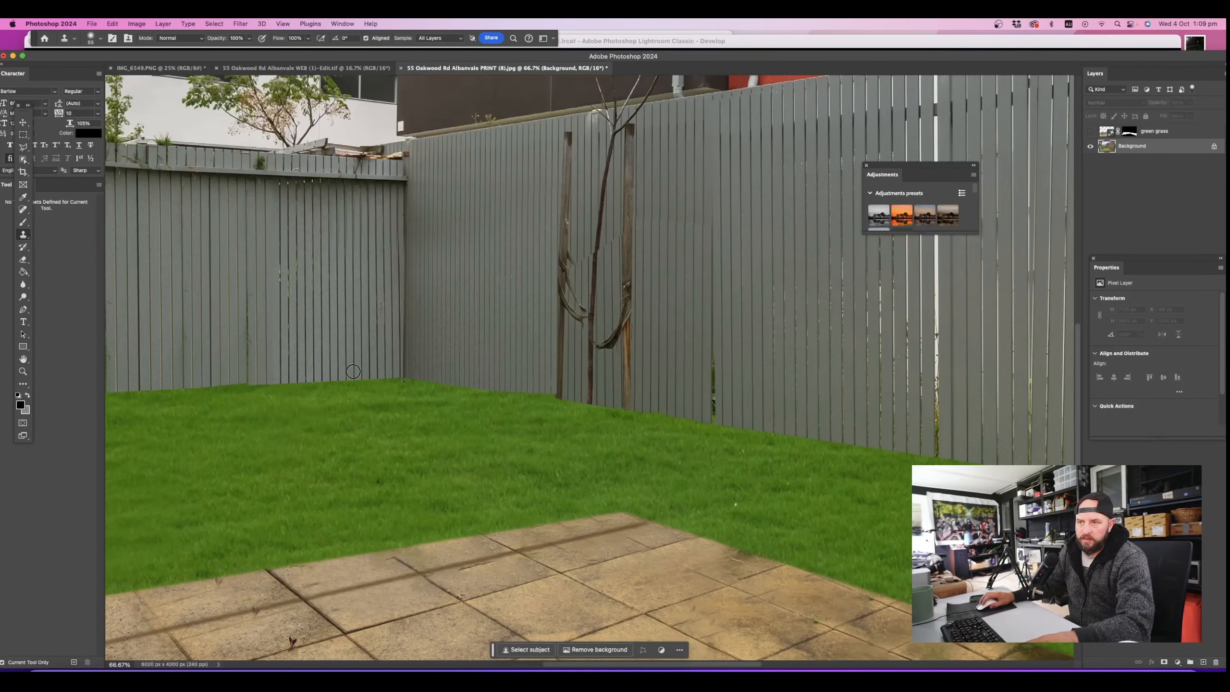
pyautogui.press('[')
pyautogui.press('[')
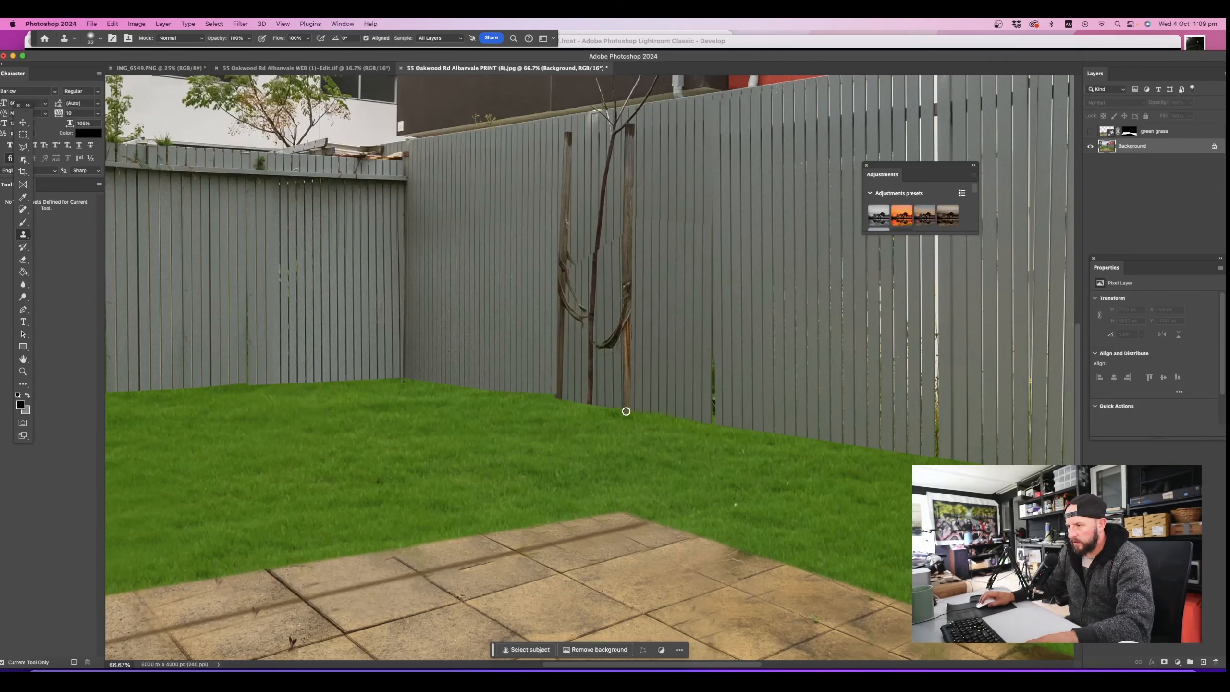
pyautogui.moveTo(627, 411)
pyautogui.mouseDown()
pyautogui.moveTo(588, 404)
pyautogui.moveTo(586, 421)
pyautogui.moveTo(557, 412)
pyautogui.mouseUp()
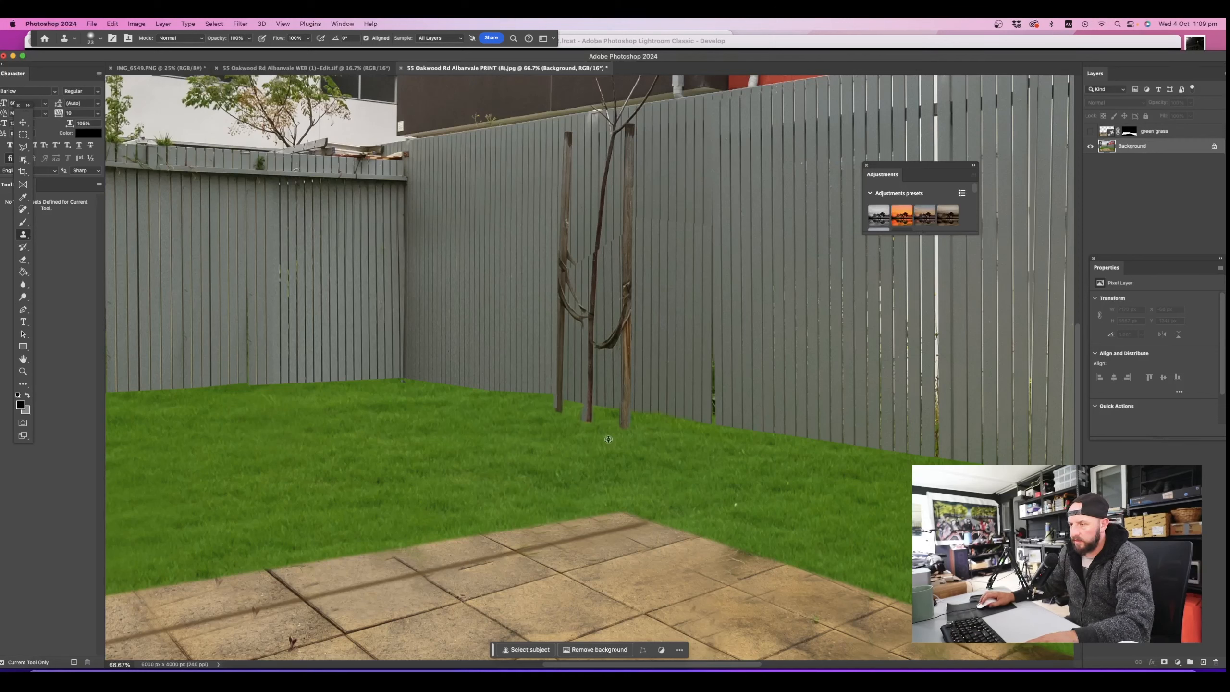
# Clone a brown soil patch around the base of the tree and its stakes
pyautogui.moveTo(625, 477); pyautogui.dragTo(288, 137)
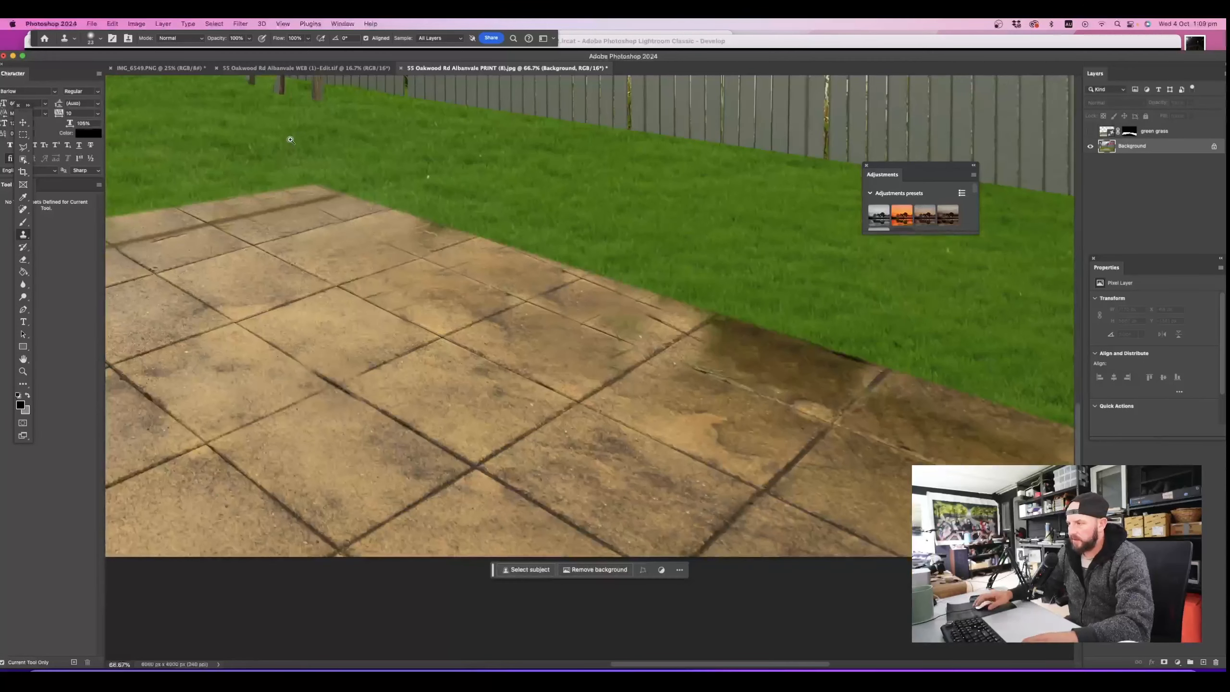
pyautogui.press('super+minus')
pyautogui.press('super+minus')
pyautogui.press('super+minus')
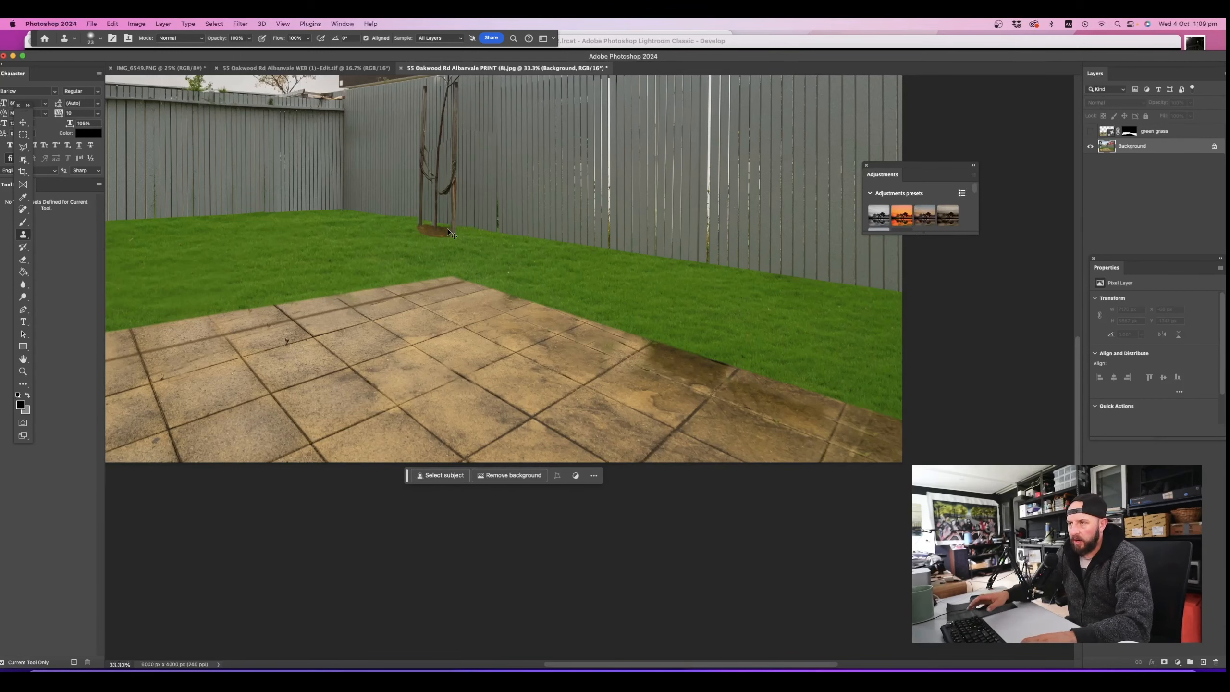
pyautogui.hotkey('ctrl', '-')
pyautogui.hotkey('ctrl', '-')
pyautogui.hotkey('ctrl', '-')
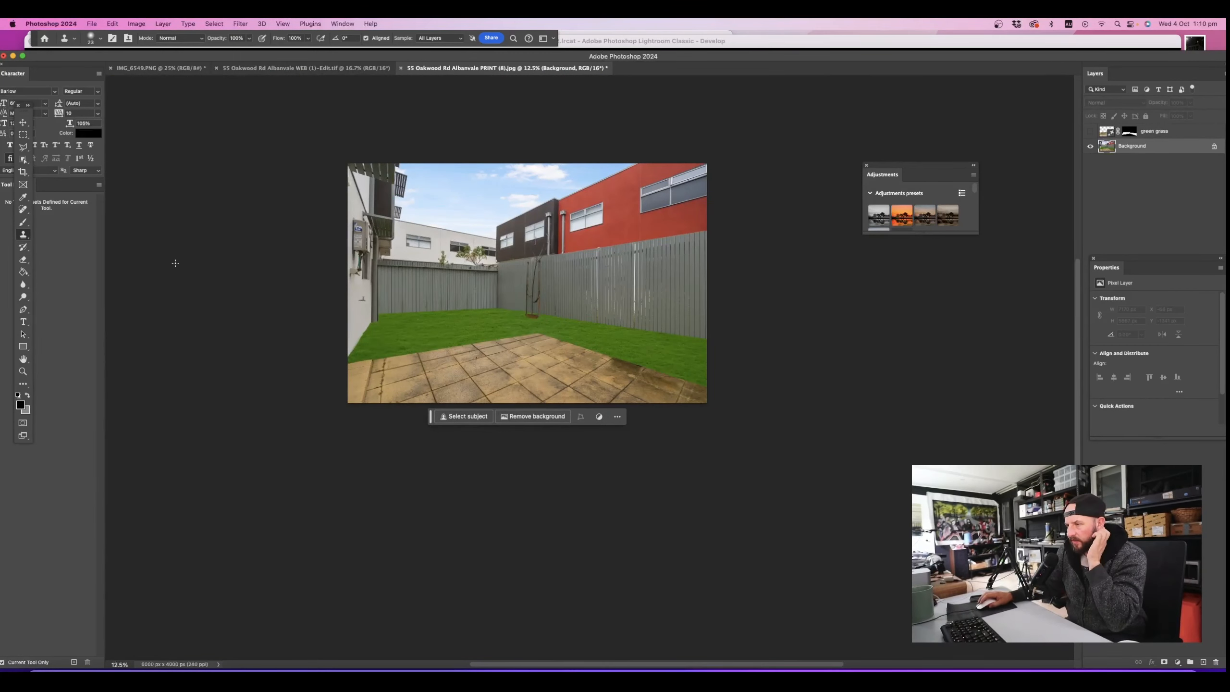
# Save the retouched backyard image and switch to Lightroom Classic to view the matching backyard photo
pyautogui.click(28, 136)
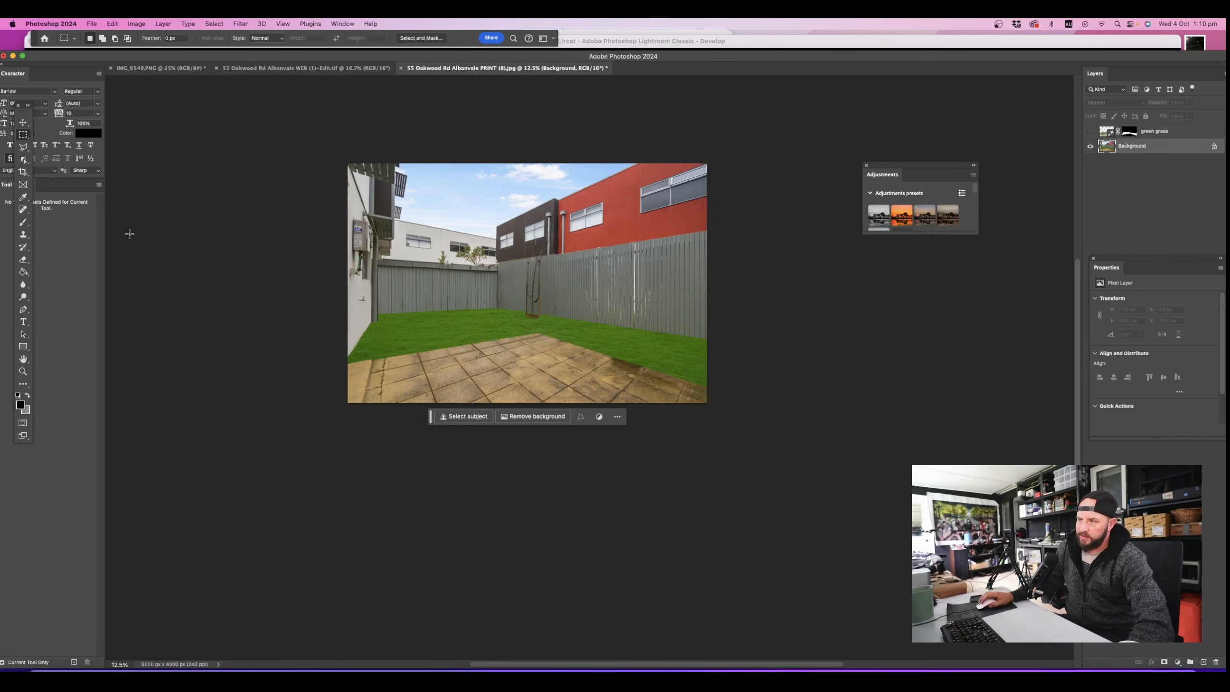
pyautogui.press('super+s')
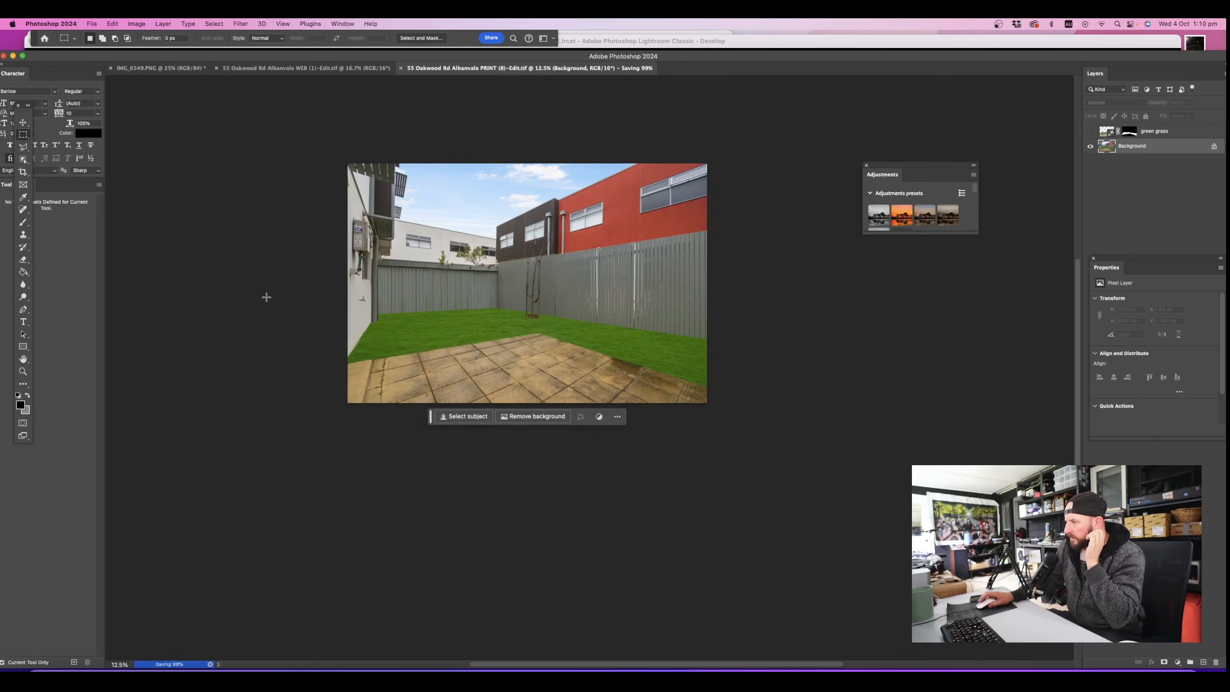
pyautogui.click(451, 678)
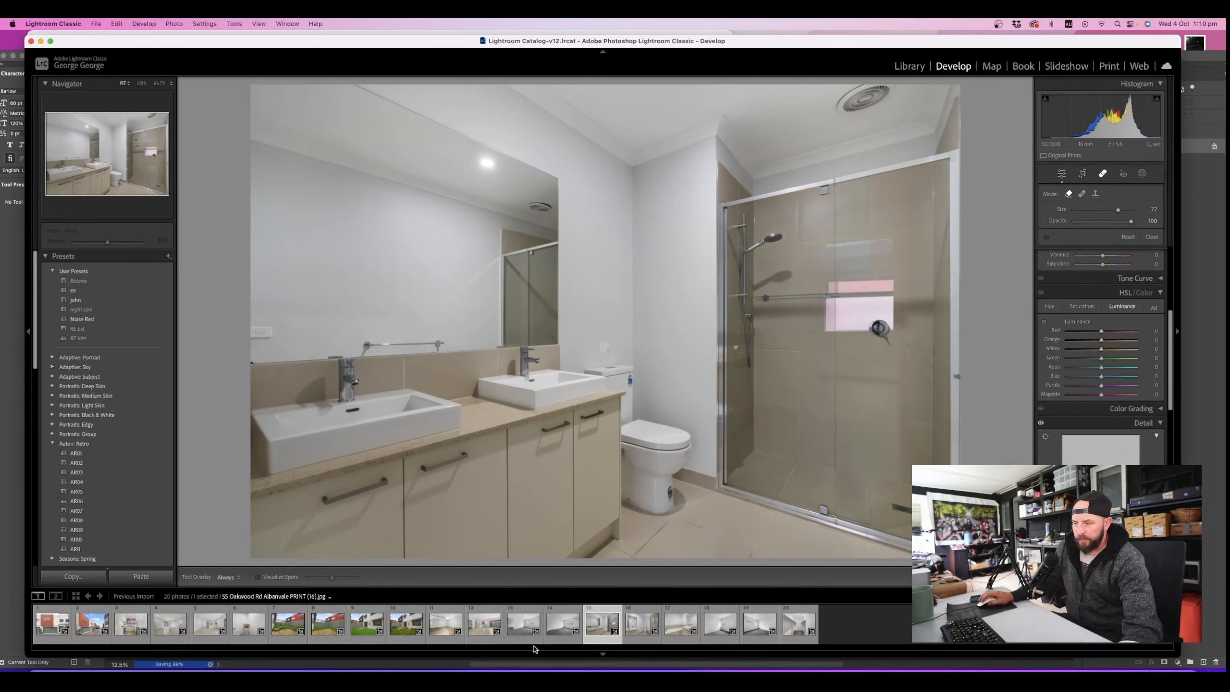
pyautogui.click(364, 630)
pyautogui.click(323, 637)
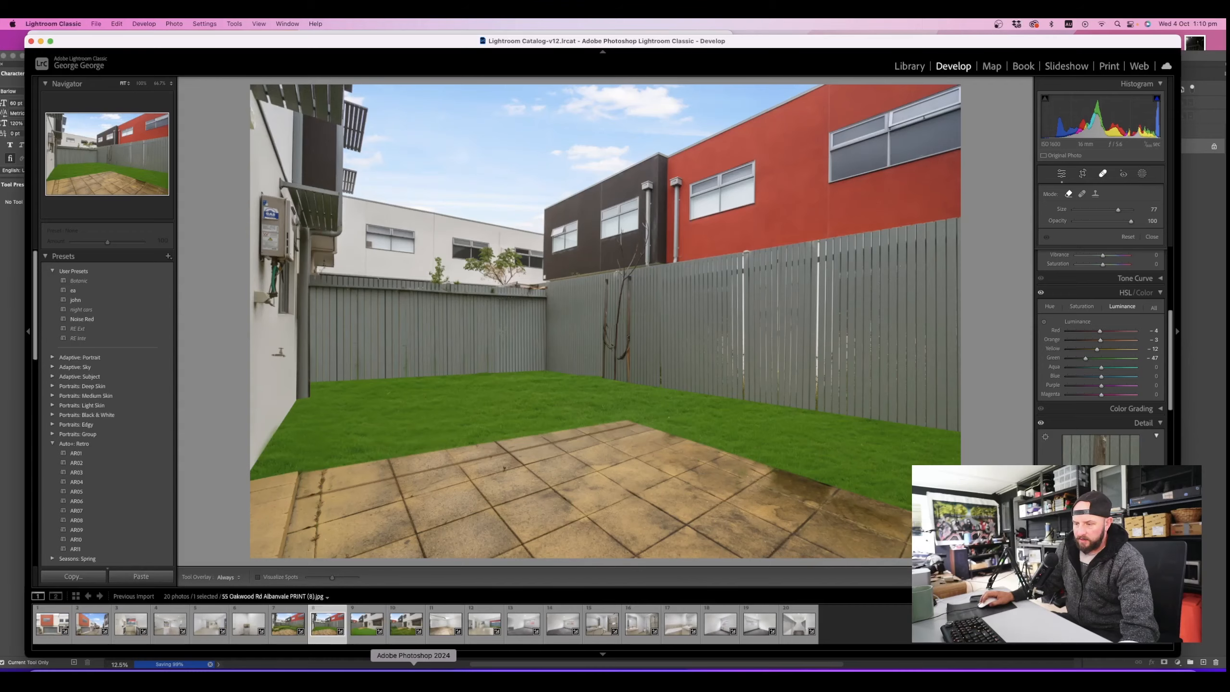
# Switch to Photoshop, flatten the backyard image without its hidden layer, save it and return to Lightroom Classic
pyautogui.click(411, 670)
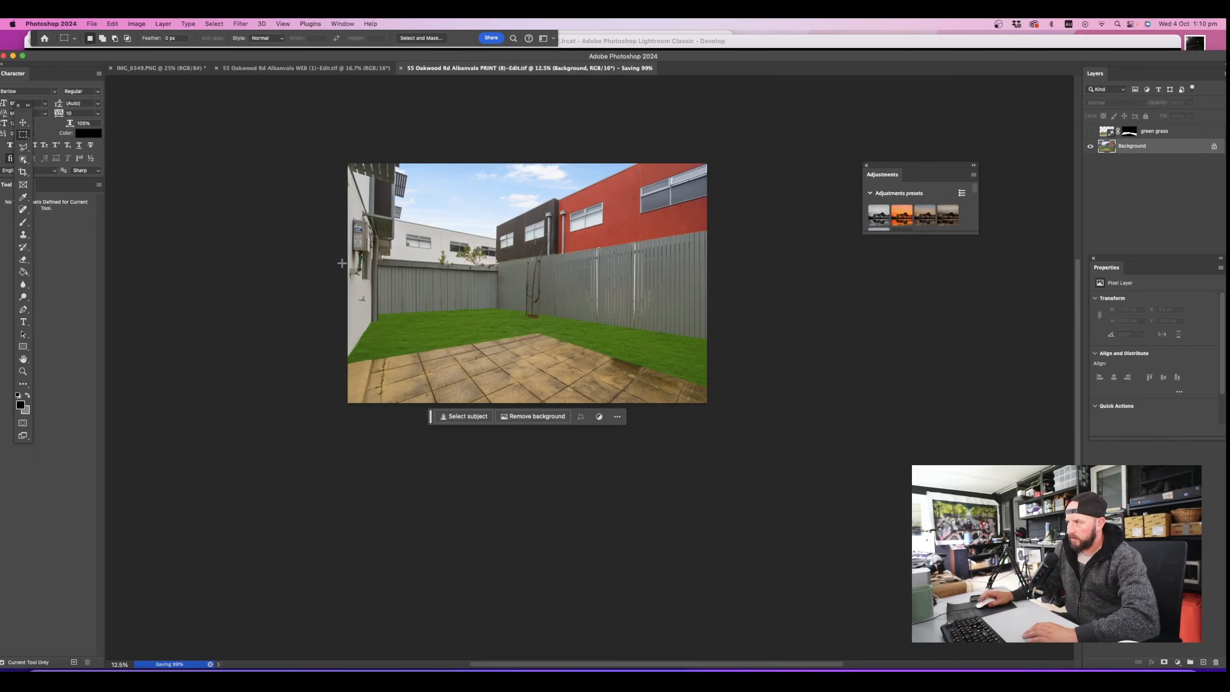
pyautogui.click(163, 23)
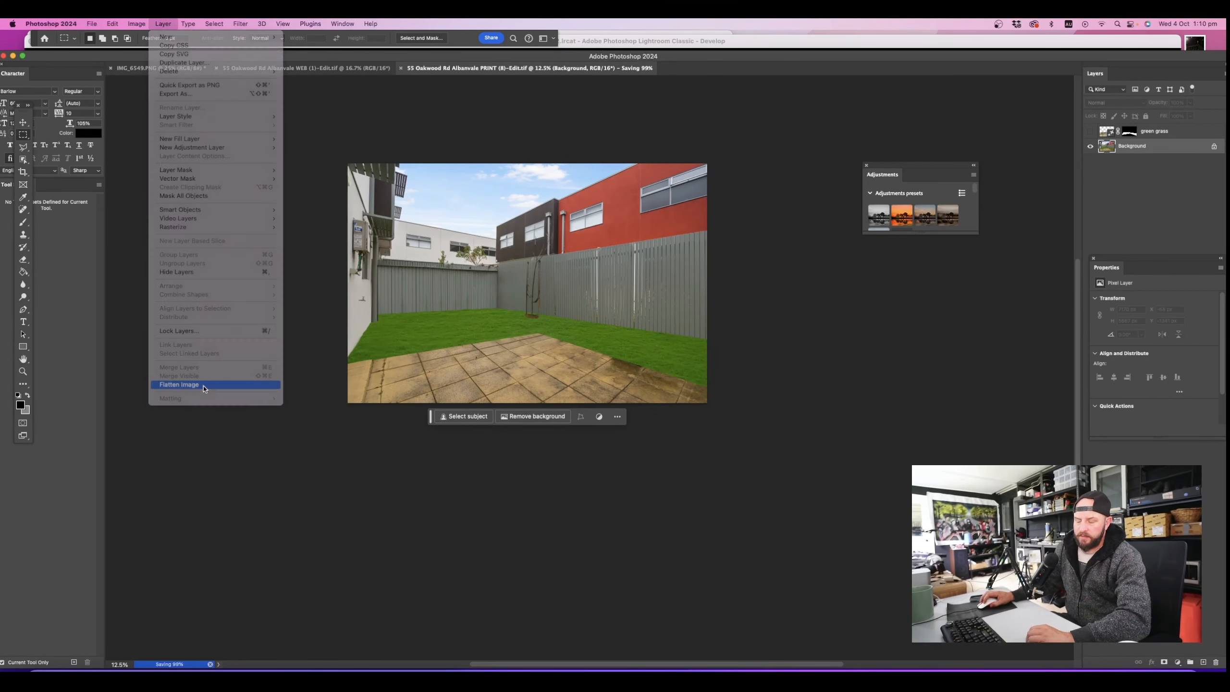
pyautogui.click(180, 385)
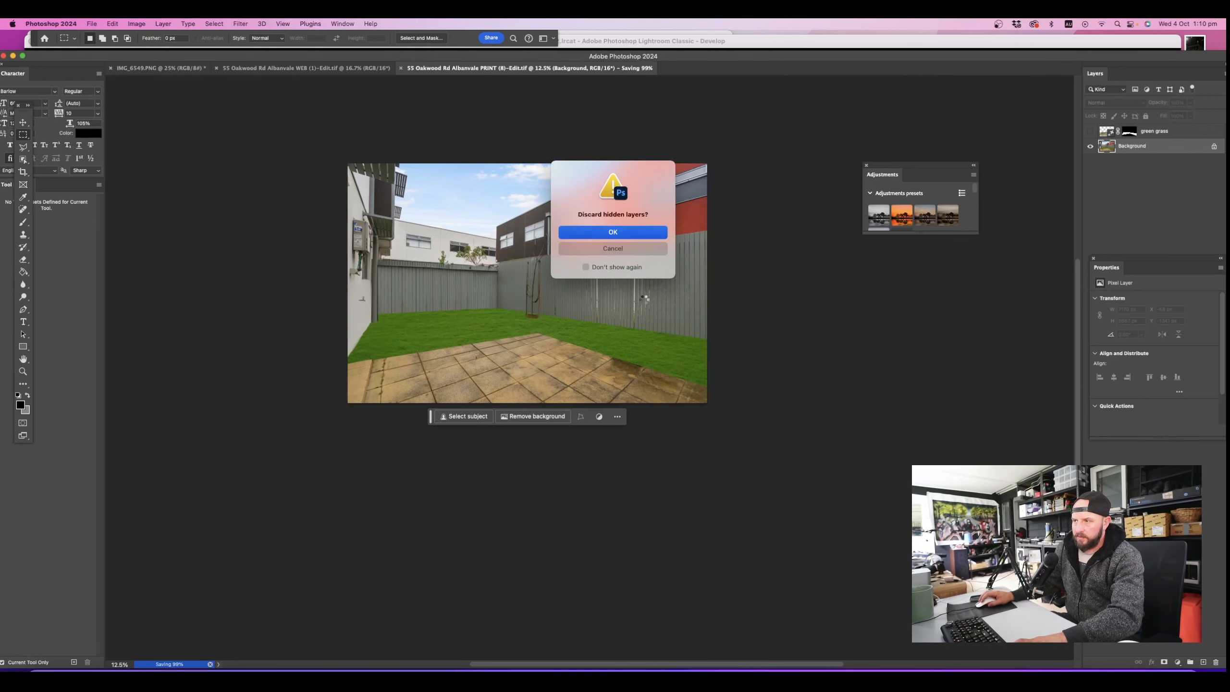
pyautogui.press('super+s')
pyautogui.click(444, 674)
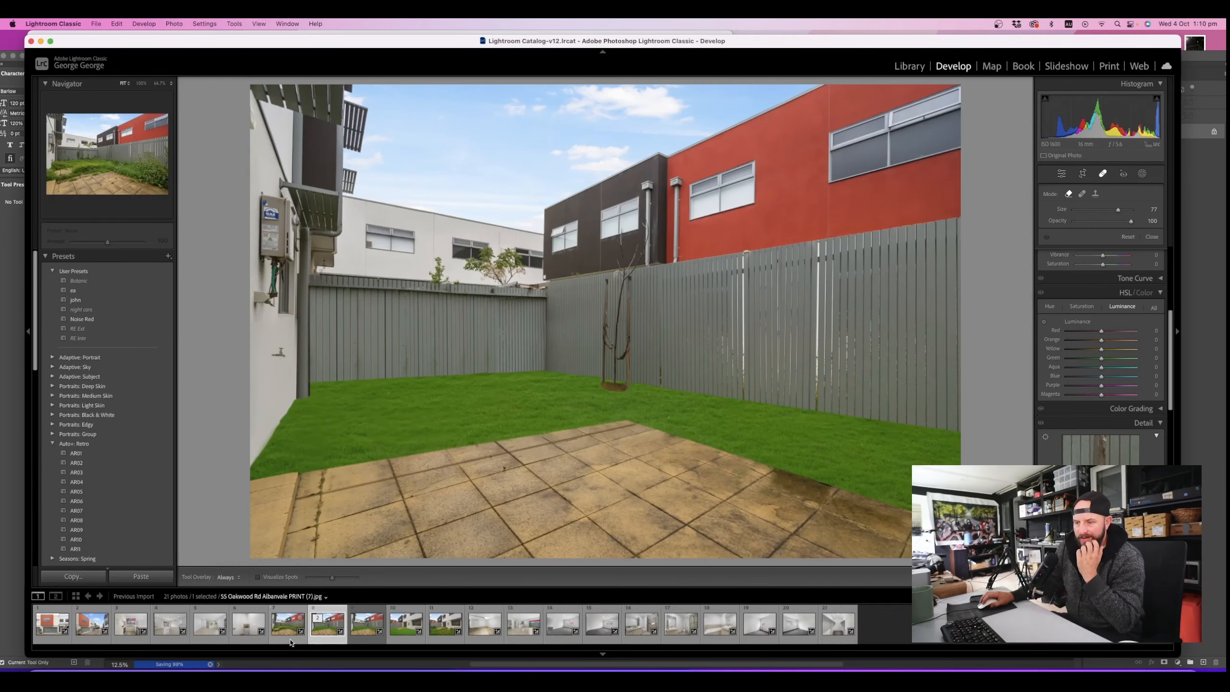
# Compare the retouched backyard photo with its neighbours and remove the superseded PRINT (8).jpg version from the Lightroom catalog
pyautogui.click(319, 637)
pyautogui.click(285, 640)
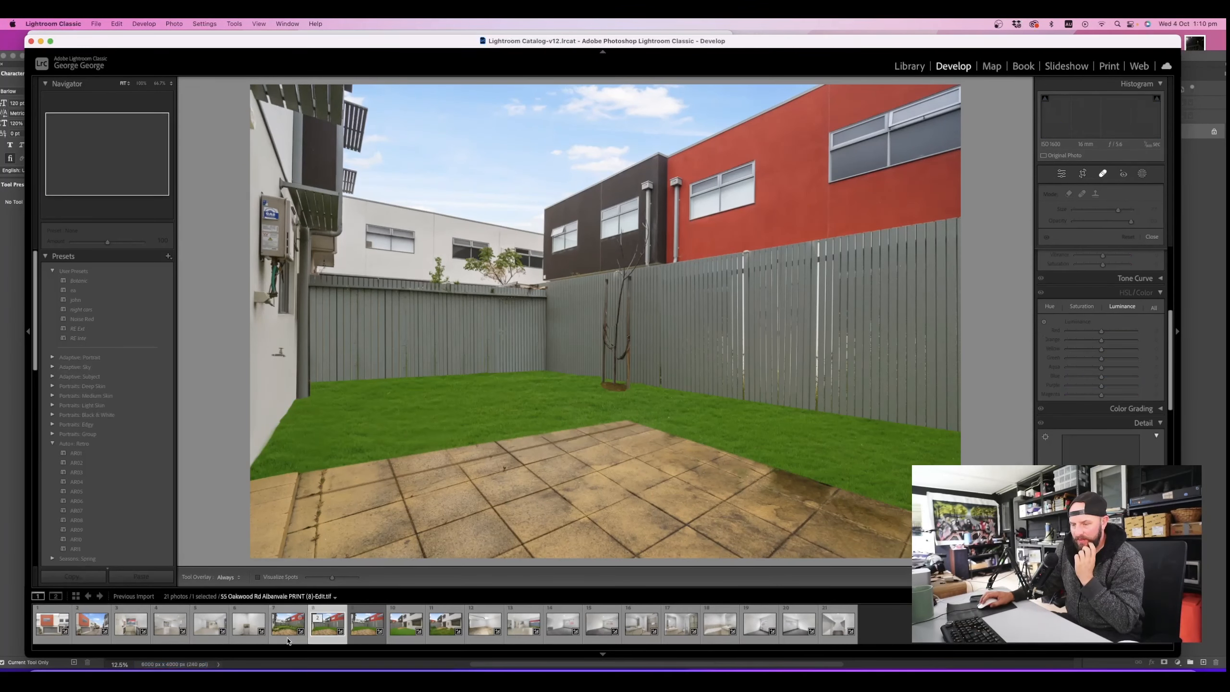
pyautogui.click(367, 630)
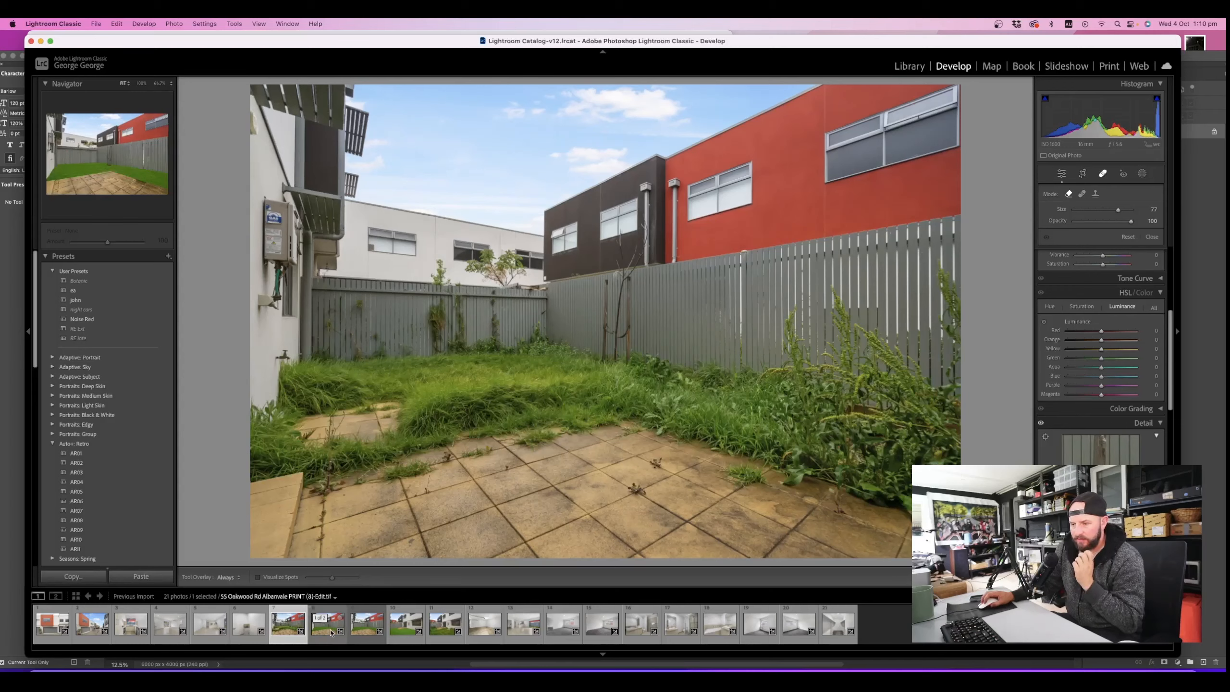
pyautogui.rightClick(367, 637)
pyautogui.click(421, 647)
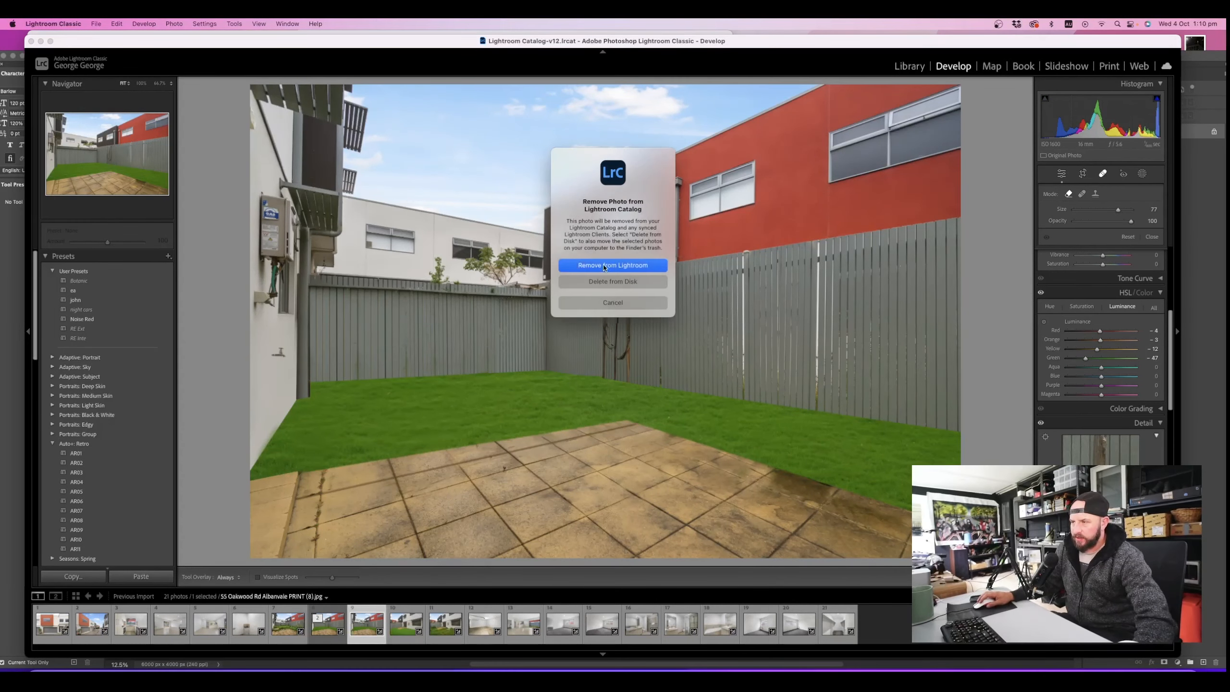
pyautogui.press('Return')
# Compare the rear-wall lawn photo PRINT (10).jpg with its overgrown original and lower its green luminance to -29
pyautogui.click(408, 641)
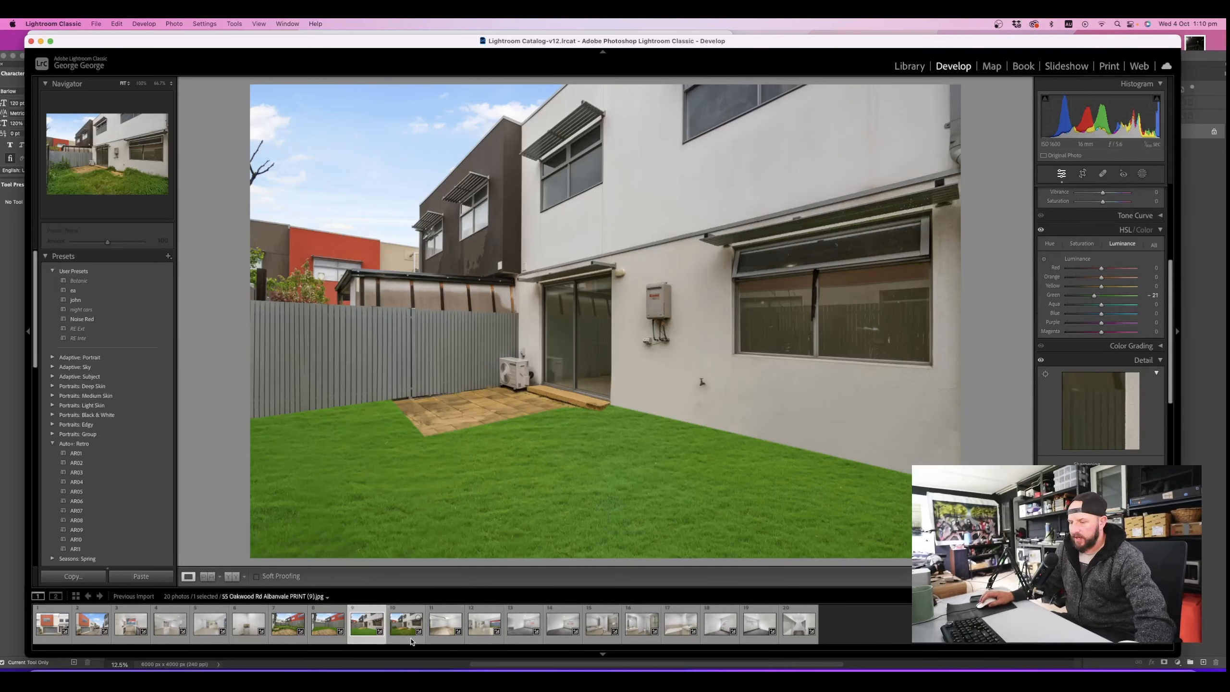
pyautogui.click(374, 639)
pyautogui.click(402, 639)
pyautogui.click(371, 640)
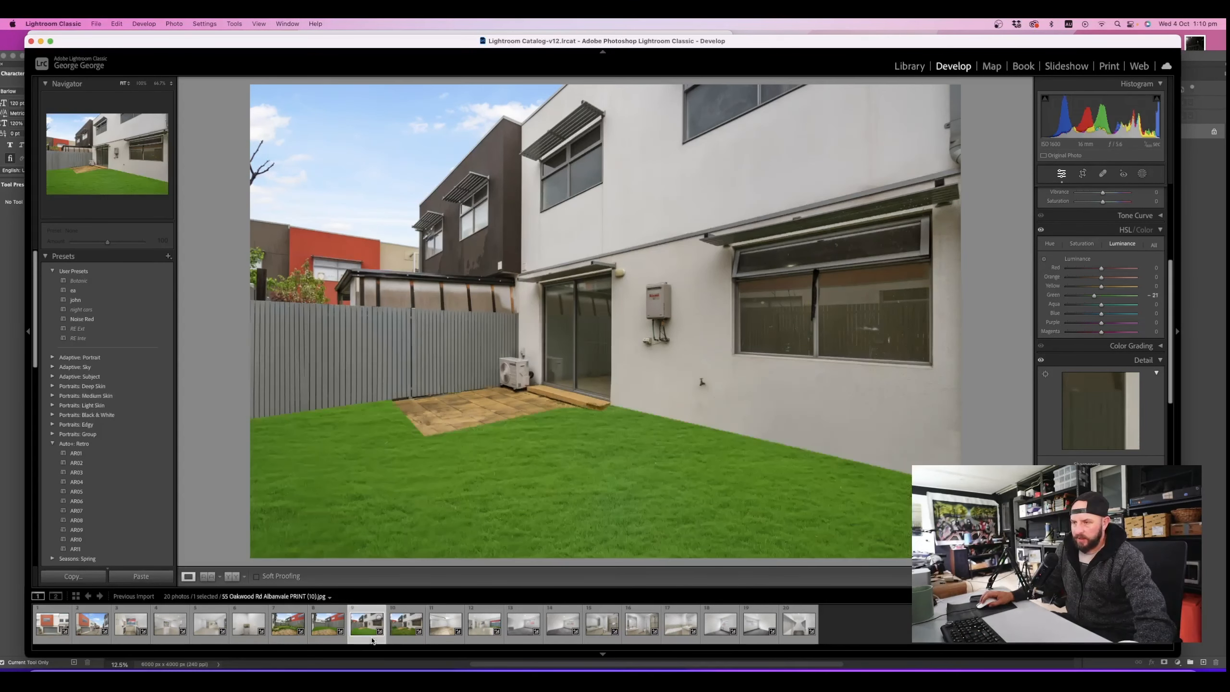
pyautogui.click(405, 640)
pyautogui.click(369, 640)
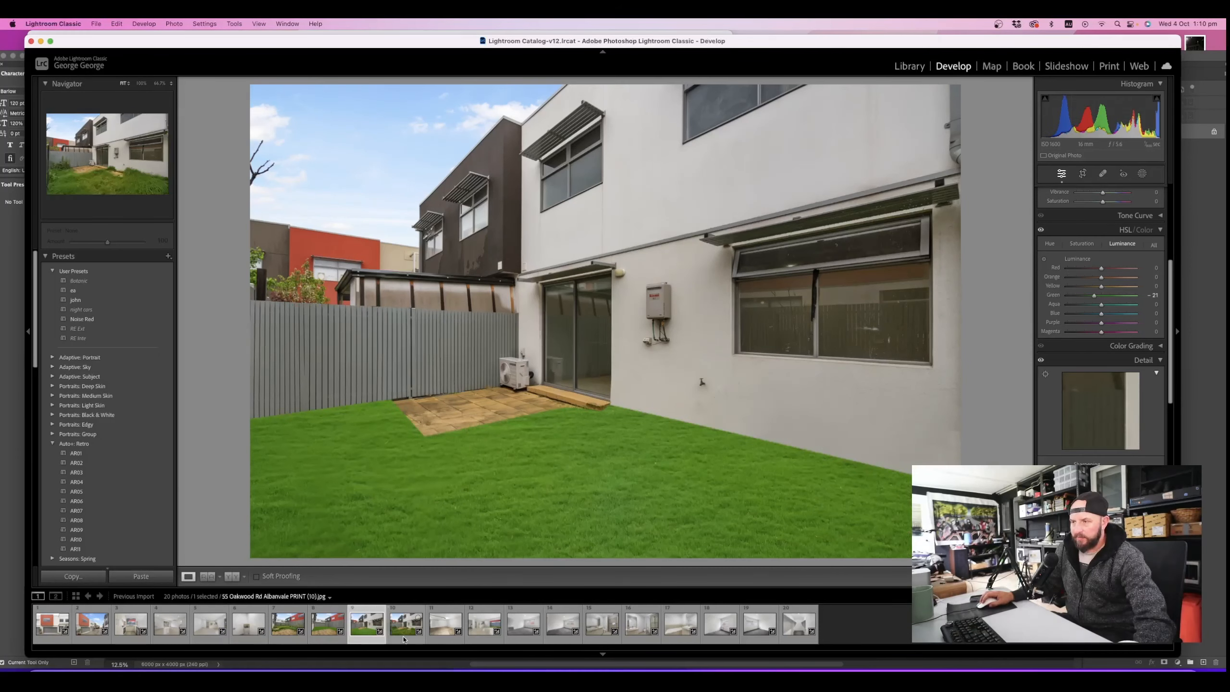
pyautogui.click(405, 640)
pyautogui.click(373, 640)
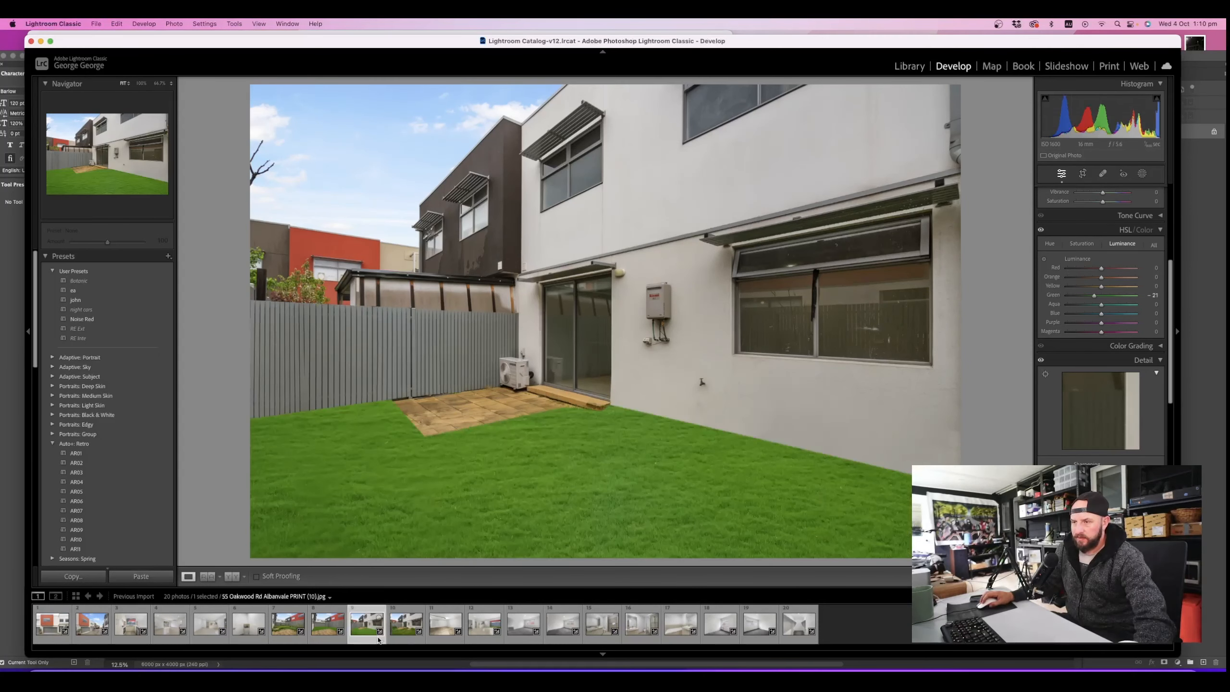
pyautogui.click(402, 638)
pyautogui.click(372, 638)
pyautogui.click(404, 639)
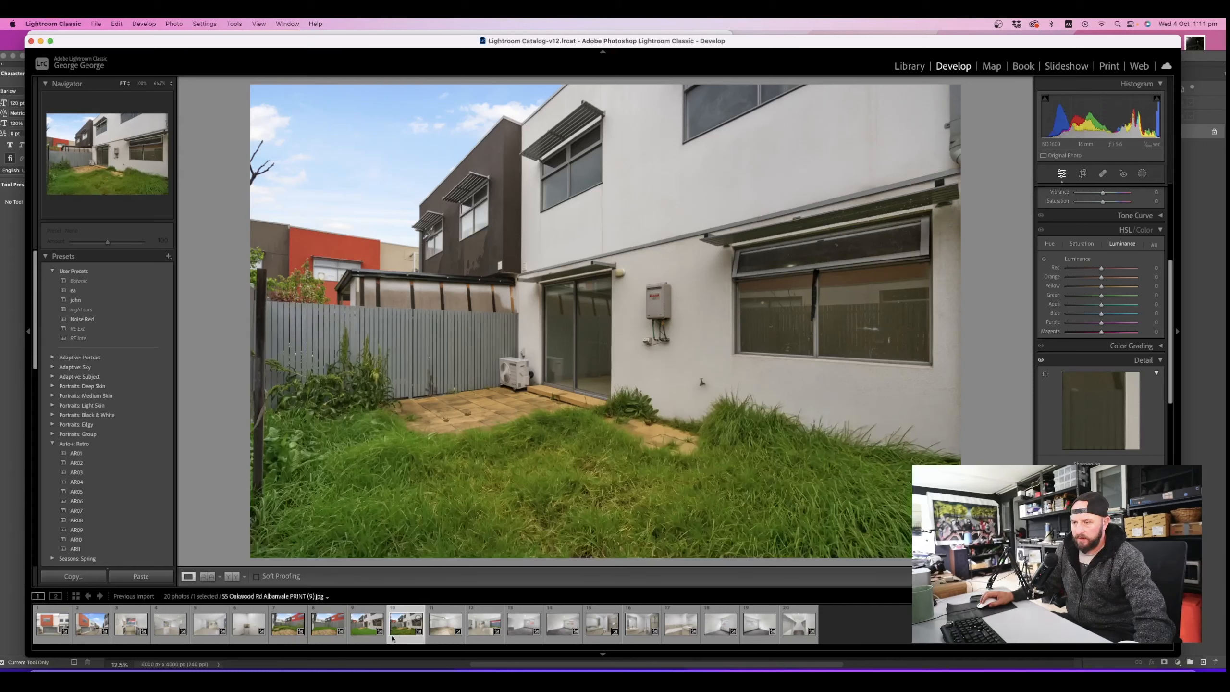
pyautogui.click(370, 638)
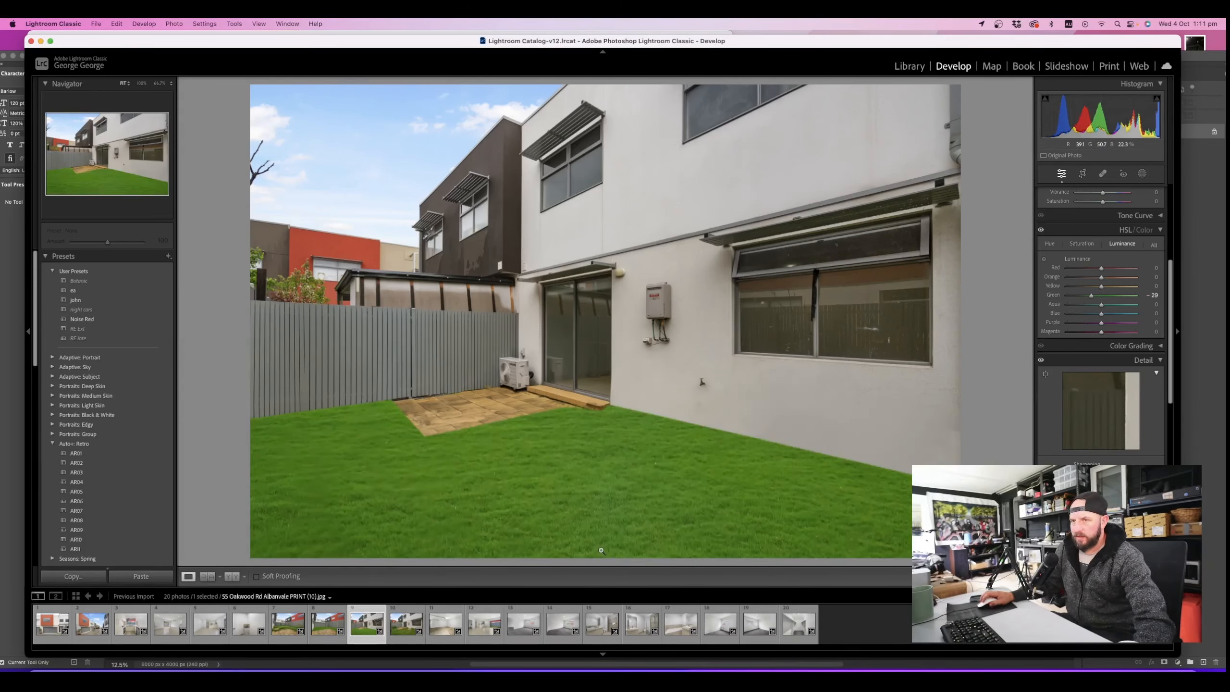
# Remove the empty garage photo PRINT (11).jpg from the Lightroom catalog
pyautogui.click(406, 639)
pyautogui.click(446, 640)
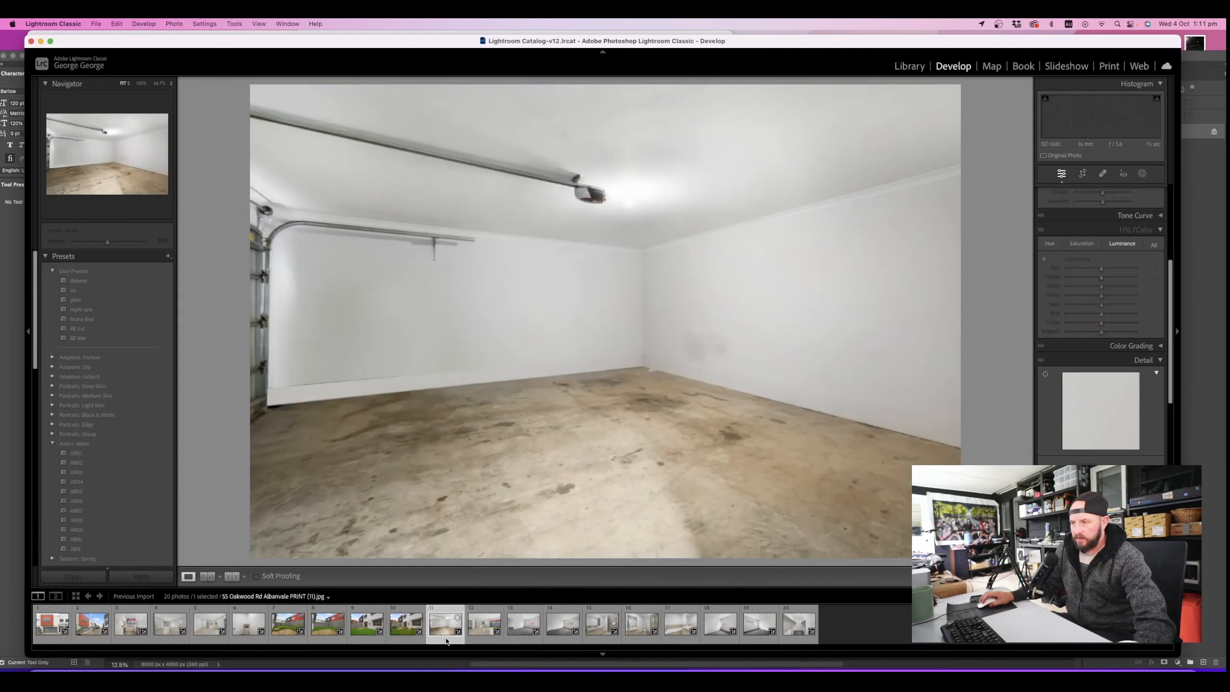
pyautogui.rightClick(446, 641)
pyautogui.click(468, 643)
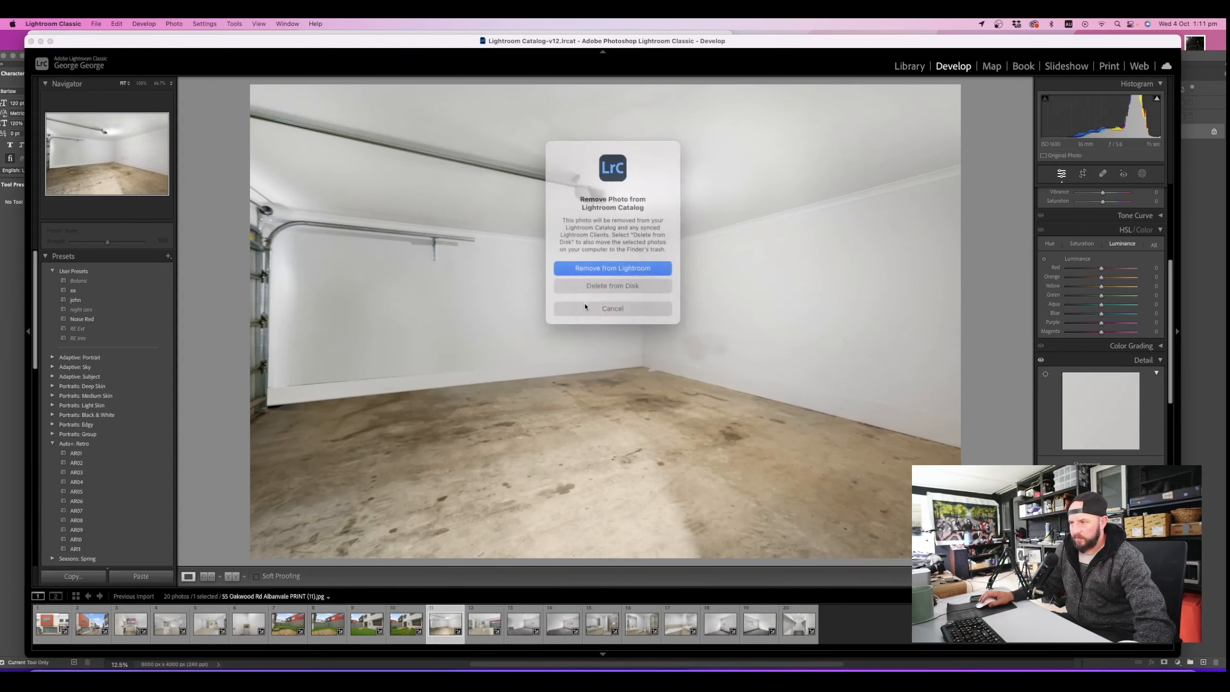
pyautogui.press('Return')
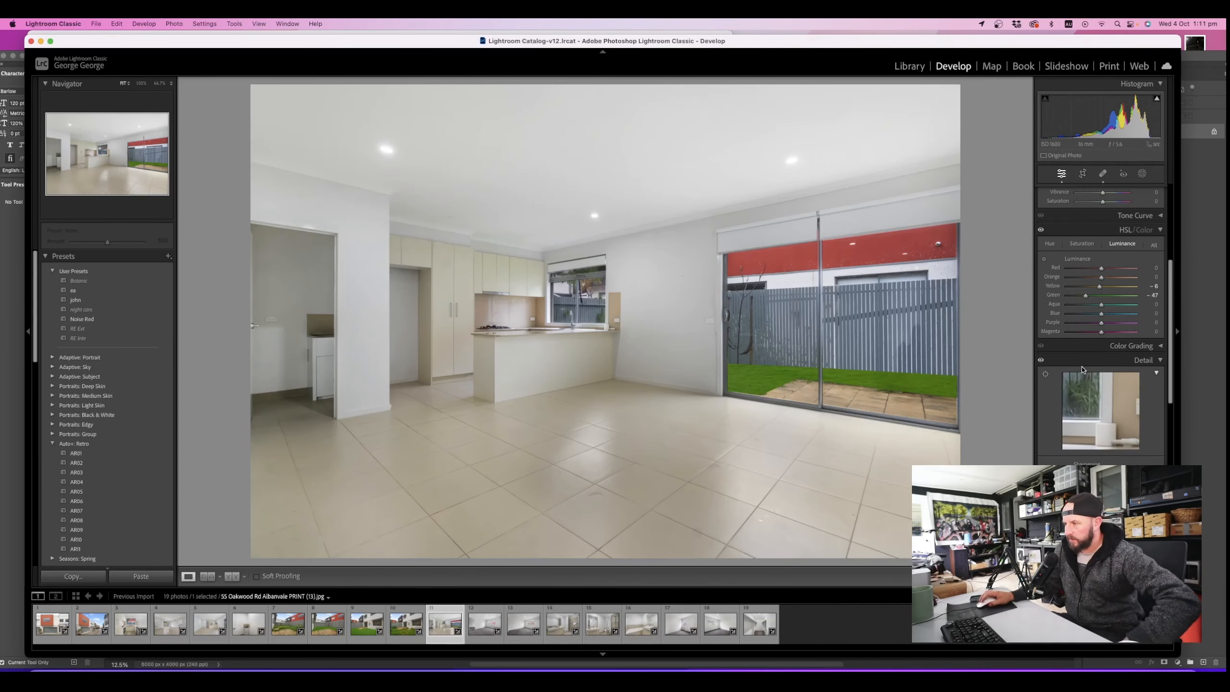
# Heal away the white object at the right edge of the bedroom photo PRINT (15).jpg
pyautogui.click(494, 638)
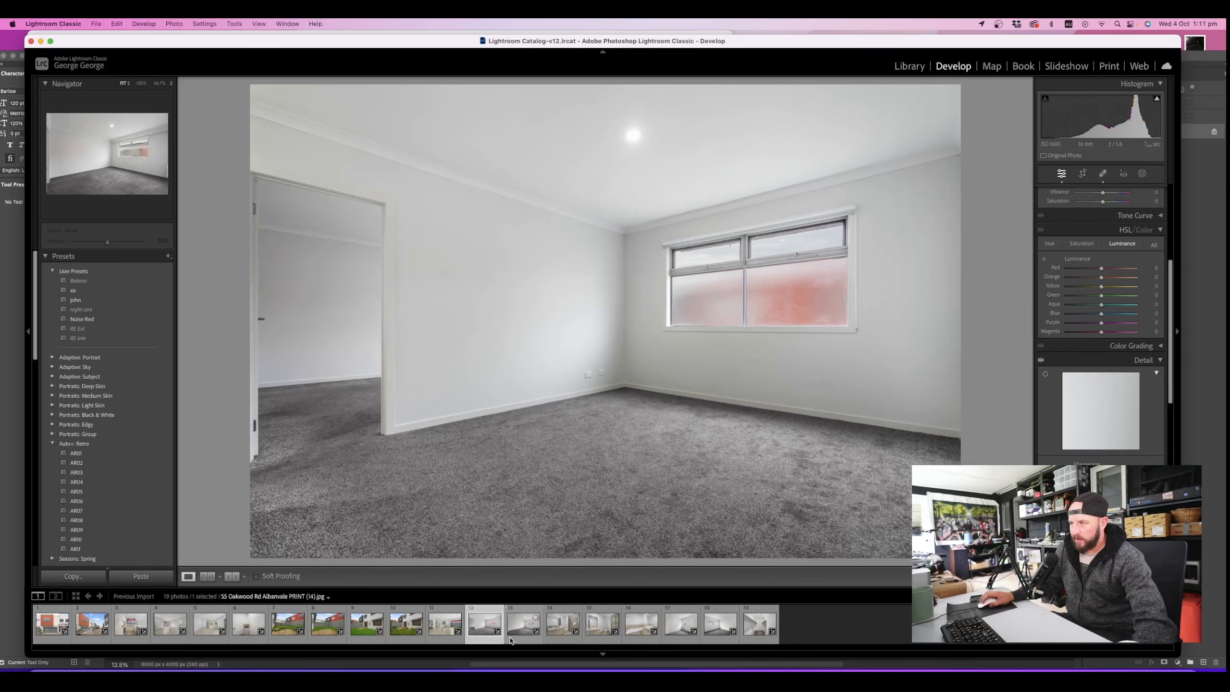
pyautogui.click(511, 640)
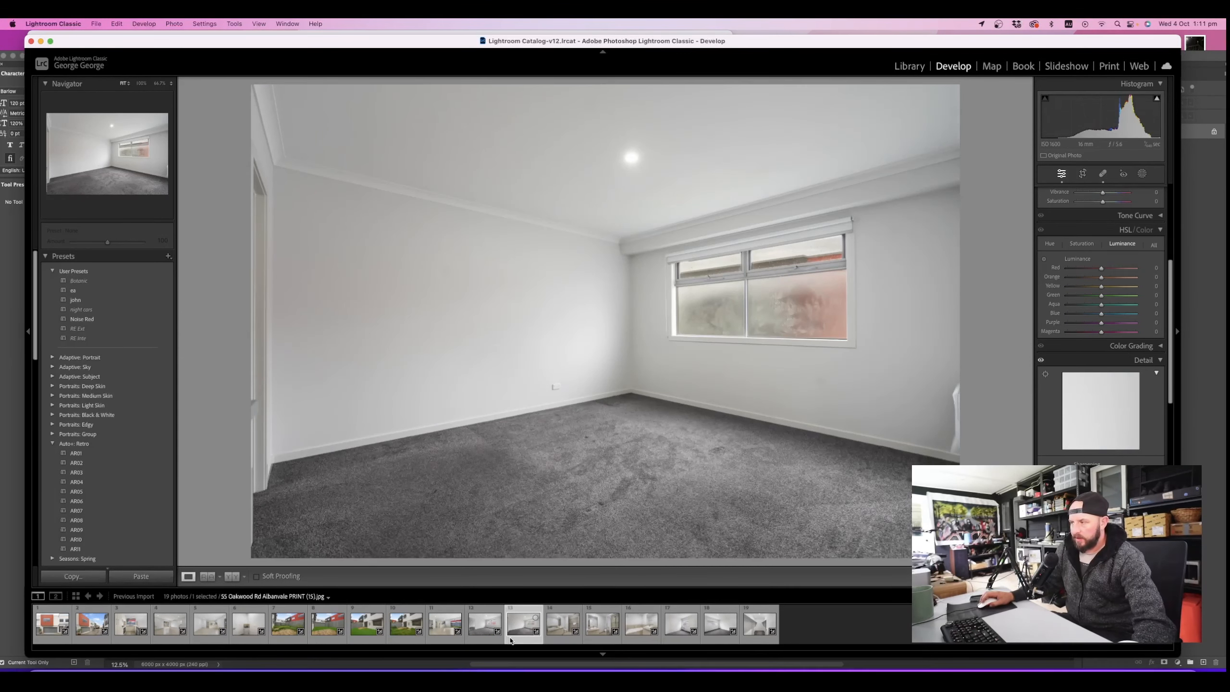
pyautogui.click(1103, 173)
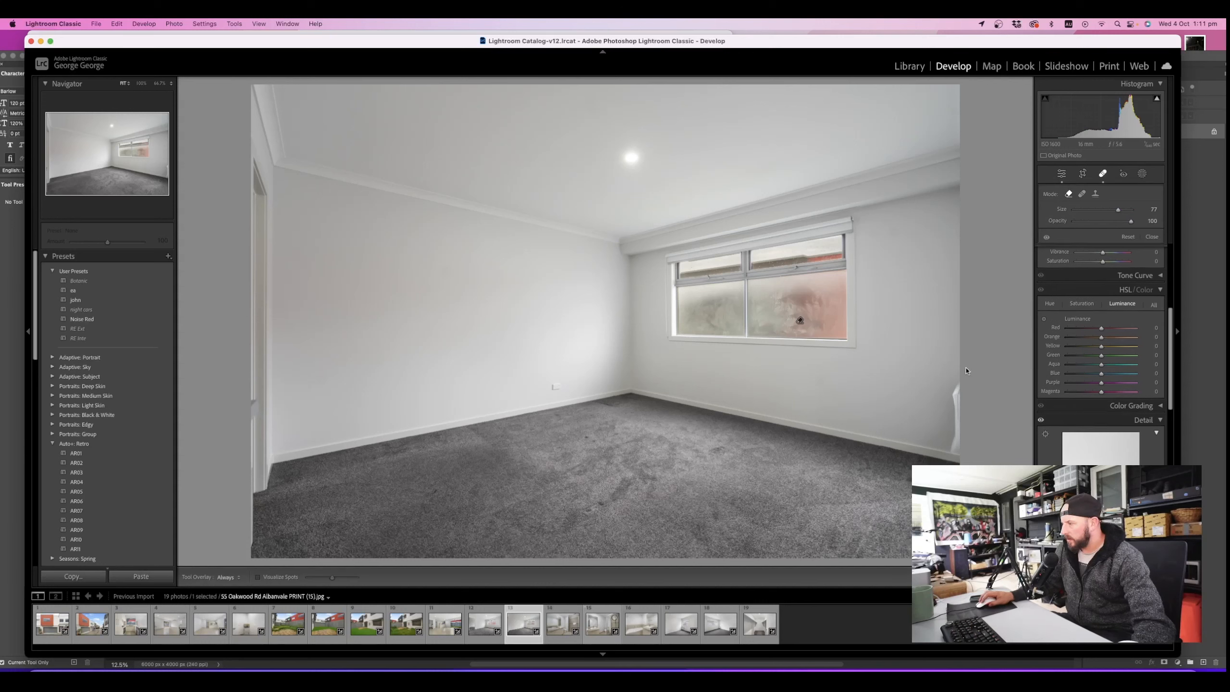
pyautogui.moveTo(959, 429); pyautogui.dragTo(961, 442)
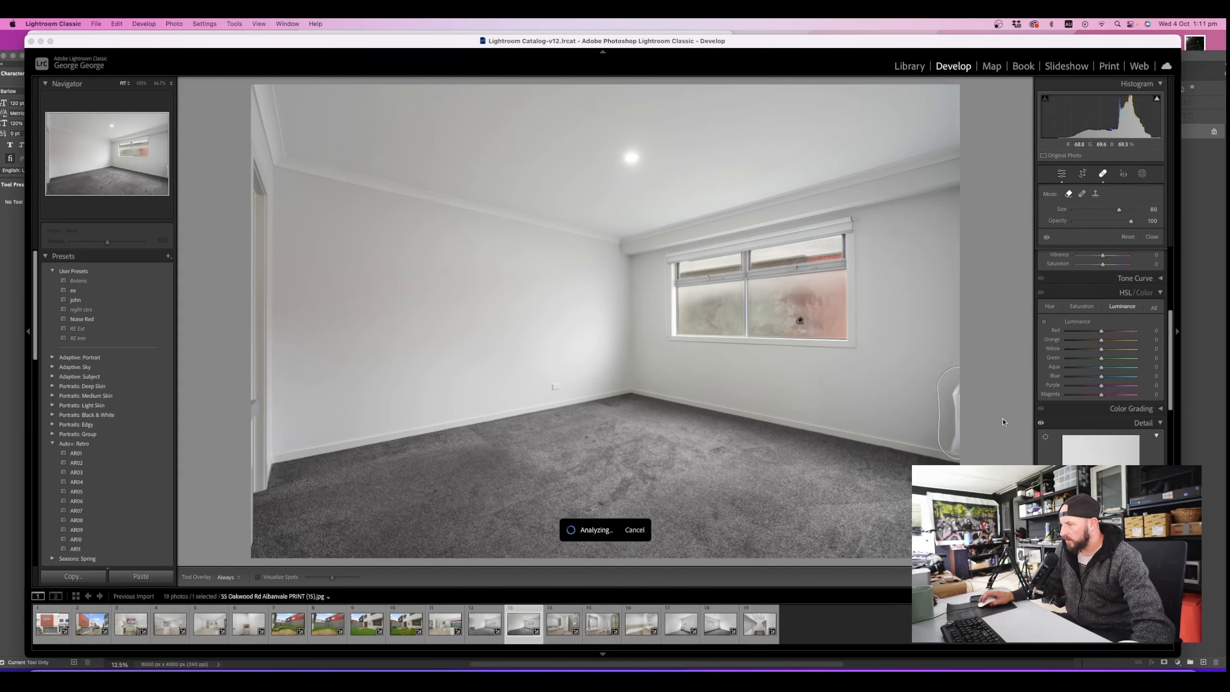
pyautogui.click(1061, 173)
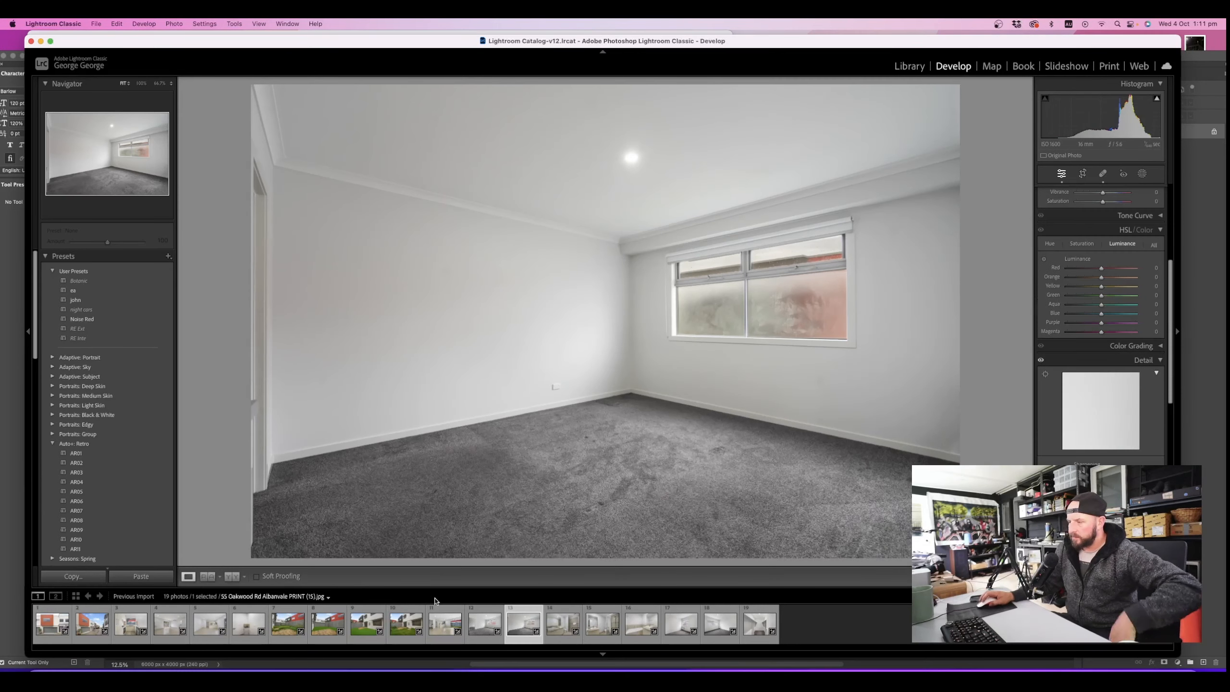
# Open the bedroom photo in Photoshop 2024 as a copy with Lightroom adjustments
pyautogui.rightClick(512, 640)
pyautogui.moveTo(605, 421)
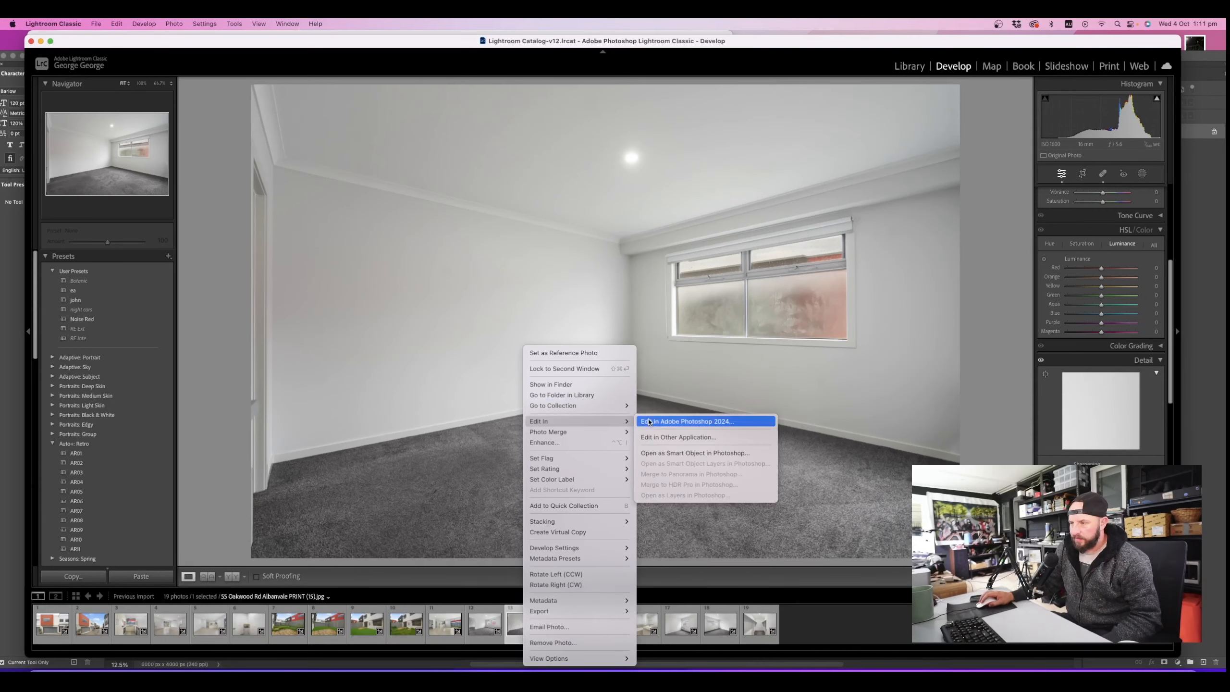
pyautogui.click(676, 422)
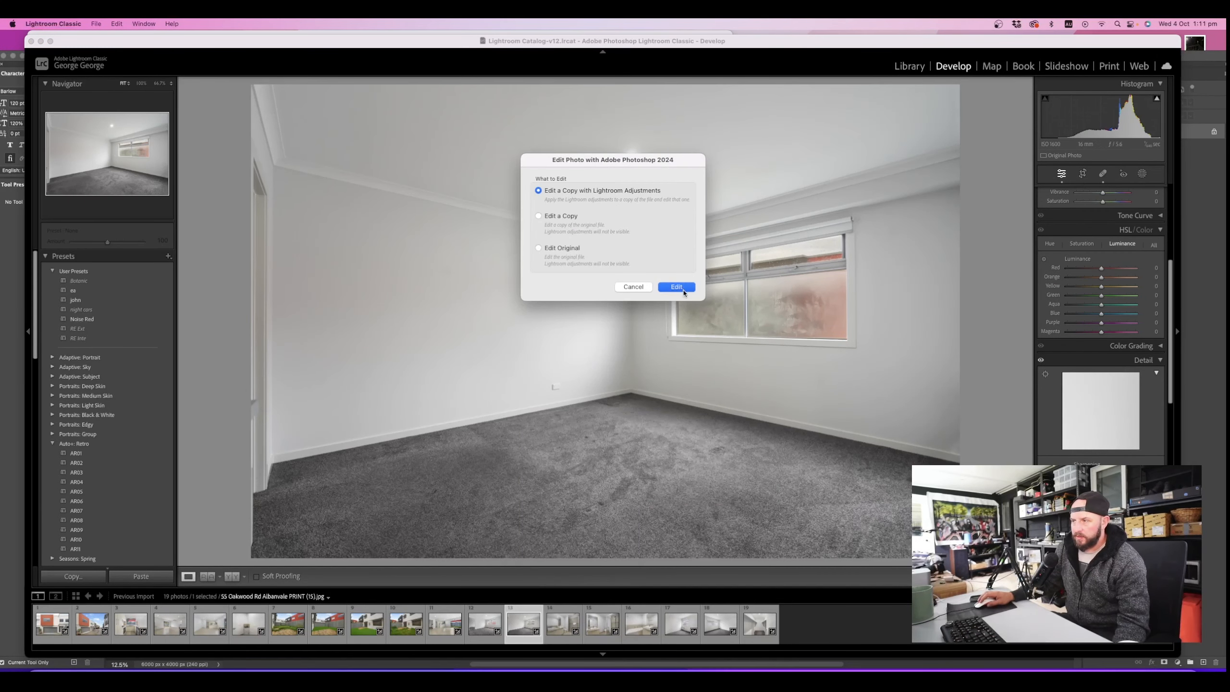
pyautogui.click(682, 289)
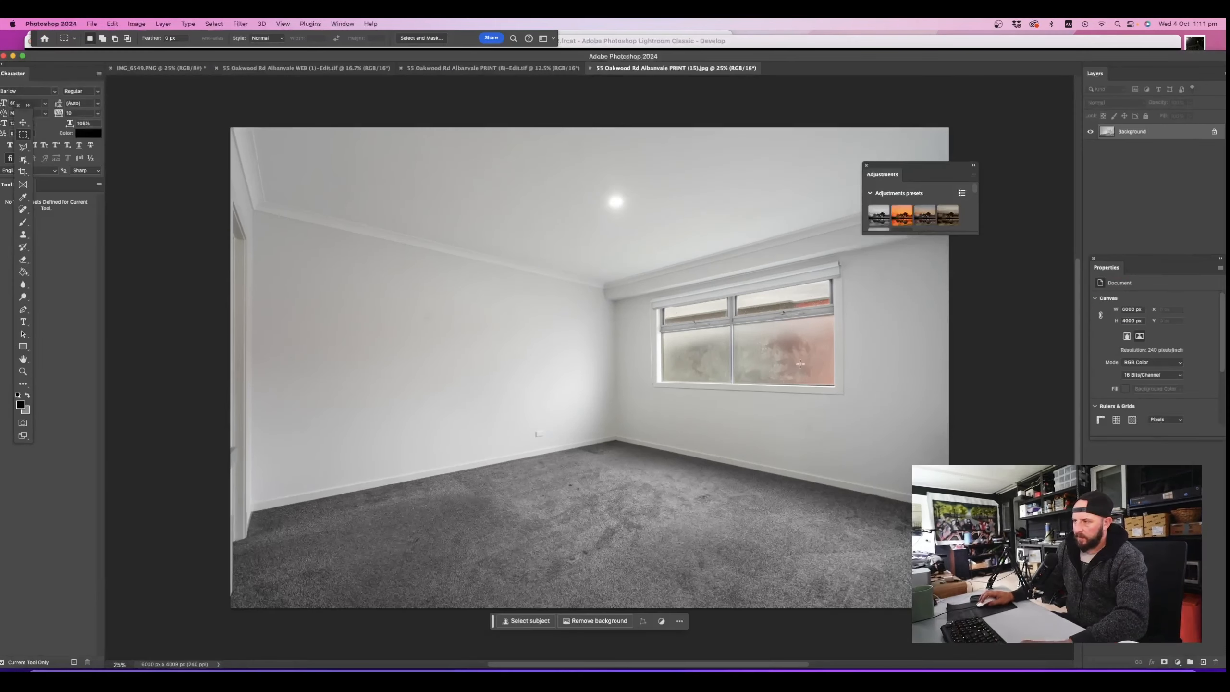
# Select both frosted lower panes of the bedroom window with the Polygonal Lasso tool
pyautogui.press('z')
pyautogui.click(801, 364)
pyautogui.click(800, 363)
pyautogui.click(800, 363)
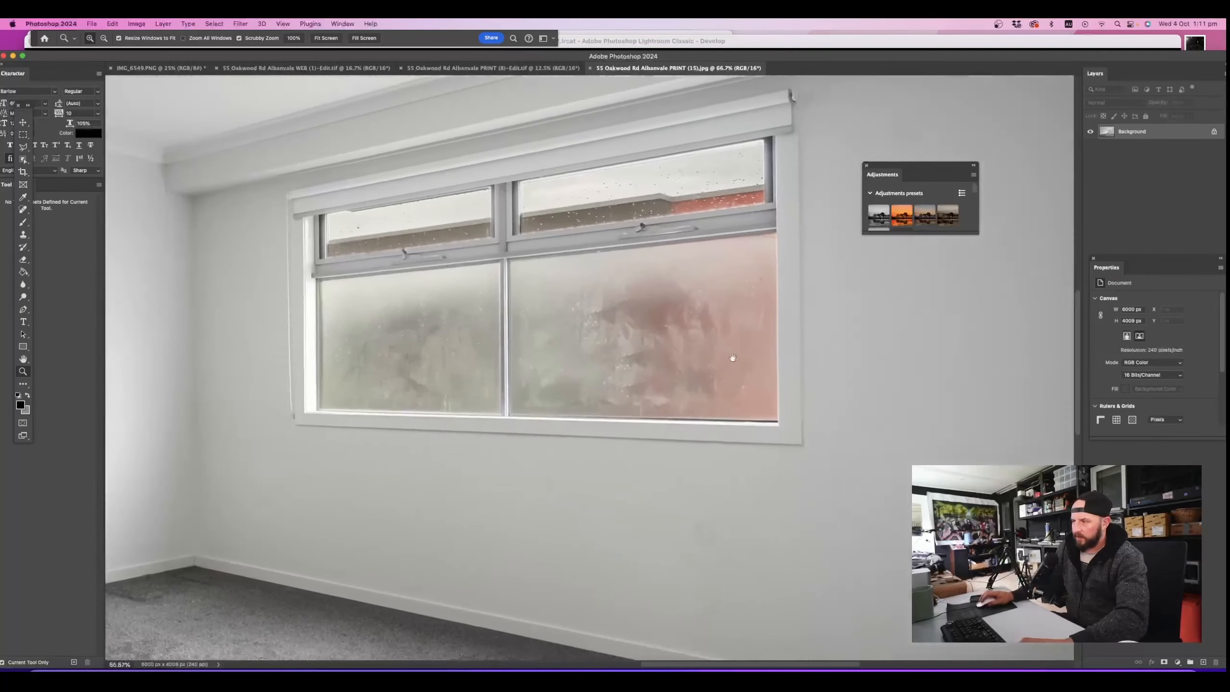
pyautogui.click(24, 148)
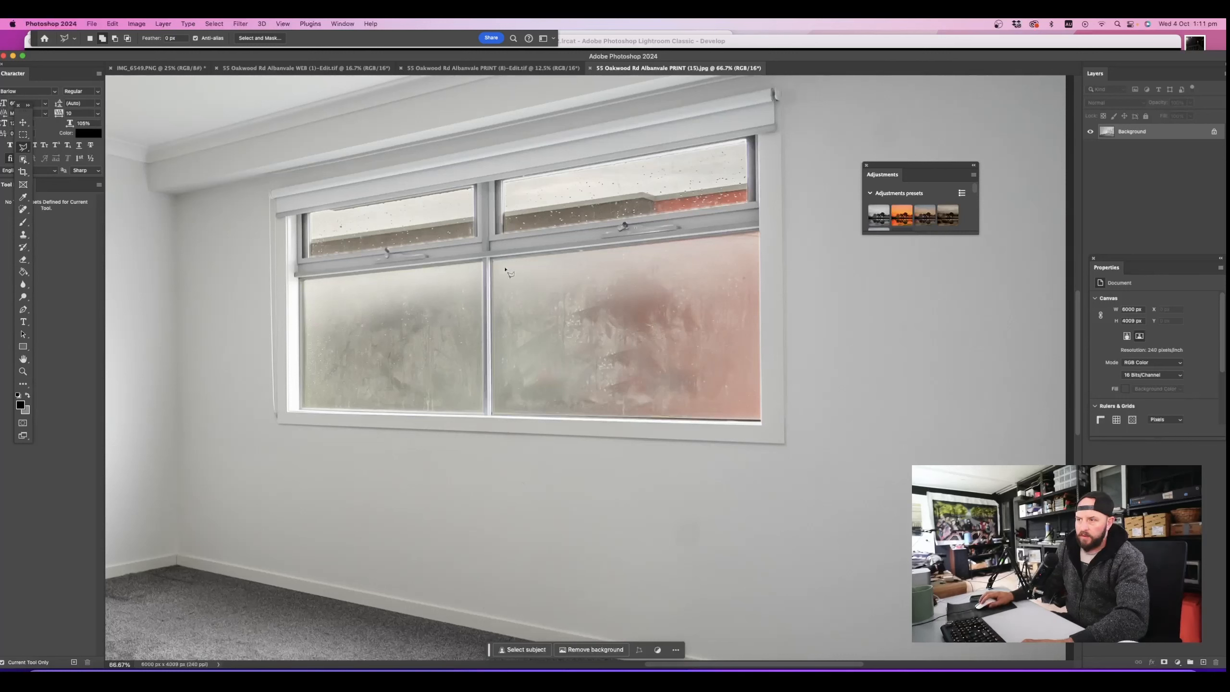
pyautogui.moveTo(493, 263)
pyautogui.mouseDown()
pyautogui.moveTo(787, 263)
pyautogui.moveTo(756, 234)
pyautogui.mouseUp()
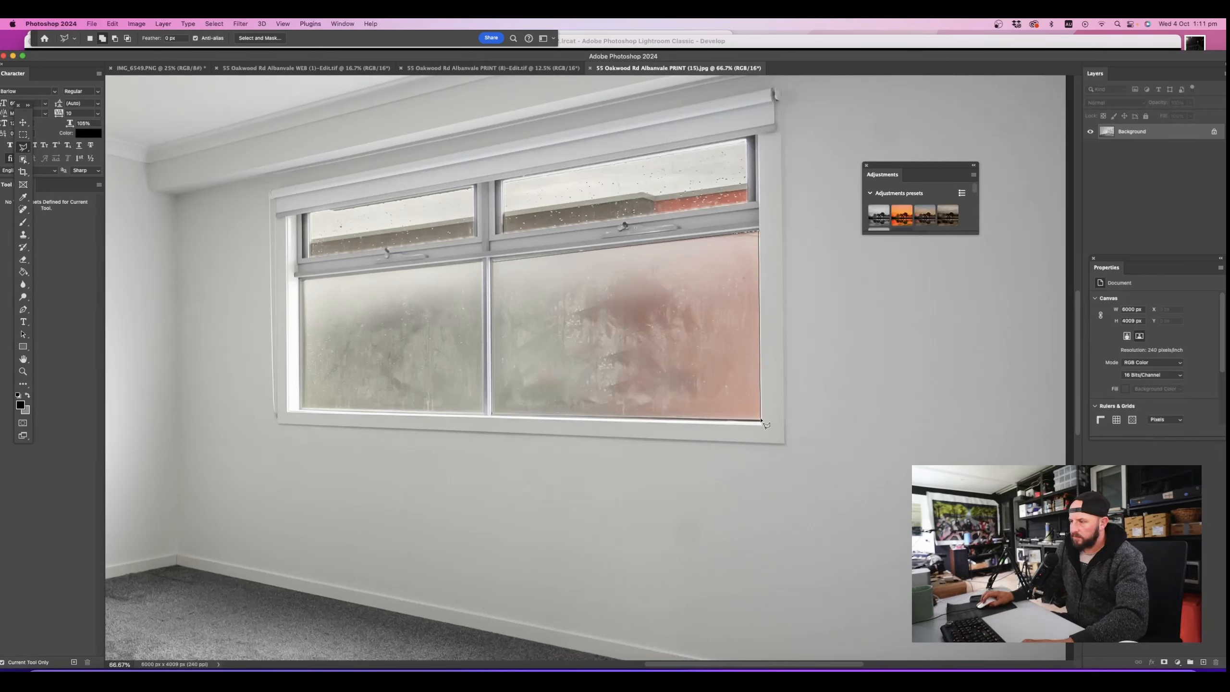
pyautogui.moveTo(632, 412); pyautogui.dragTo(502, 415)
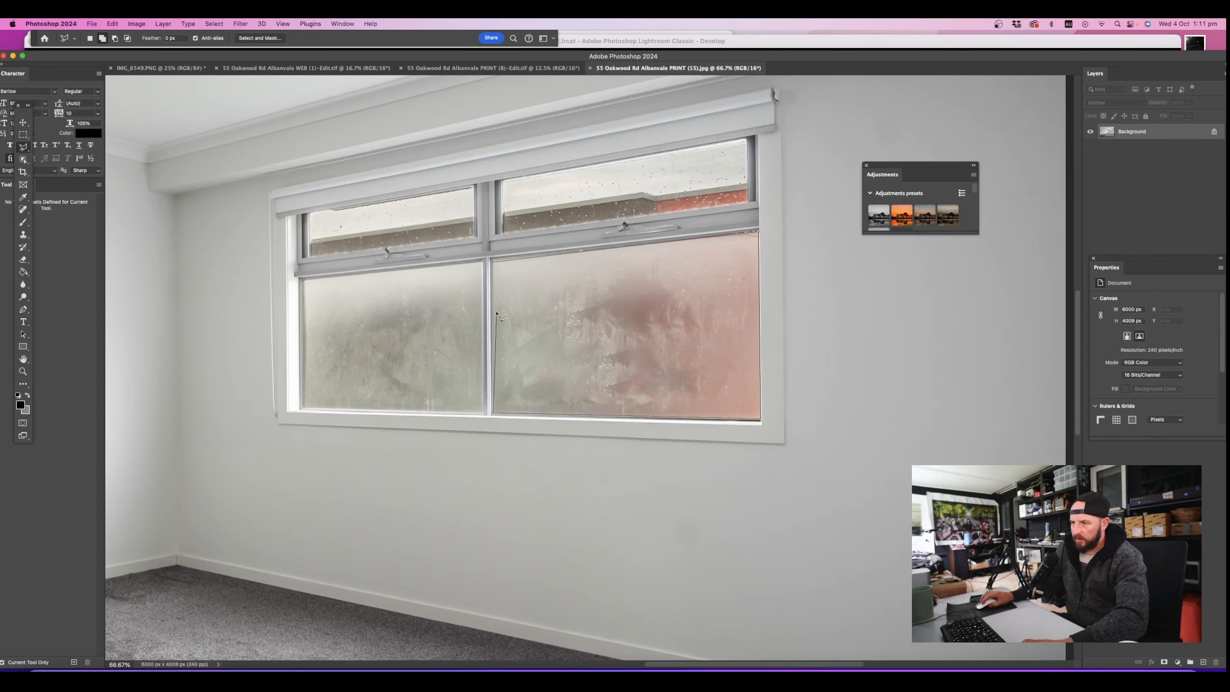
pyautogui.moveTo(493, 263); pyautogui.dragTo(493, 263)
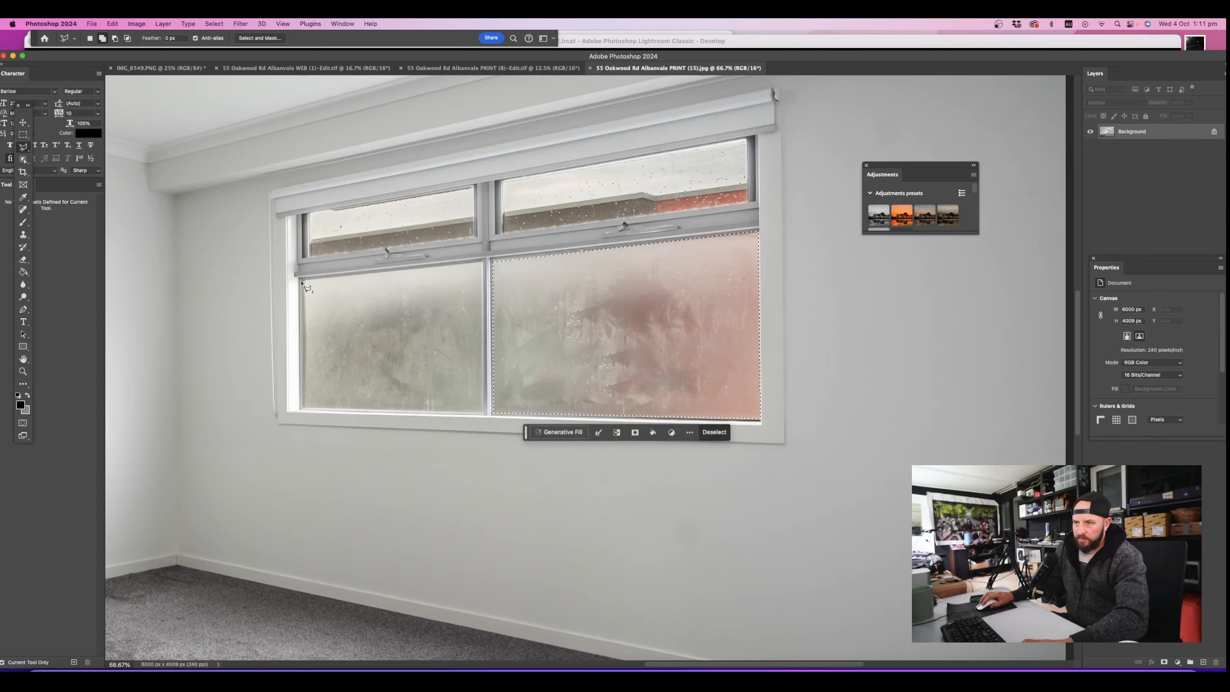
pyautogui.moveTo(302, 279); pyautogui.dragTo(385, 277)
pyautogui.moveTo(483, 265); pyautogui.dragTo(480, 368)
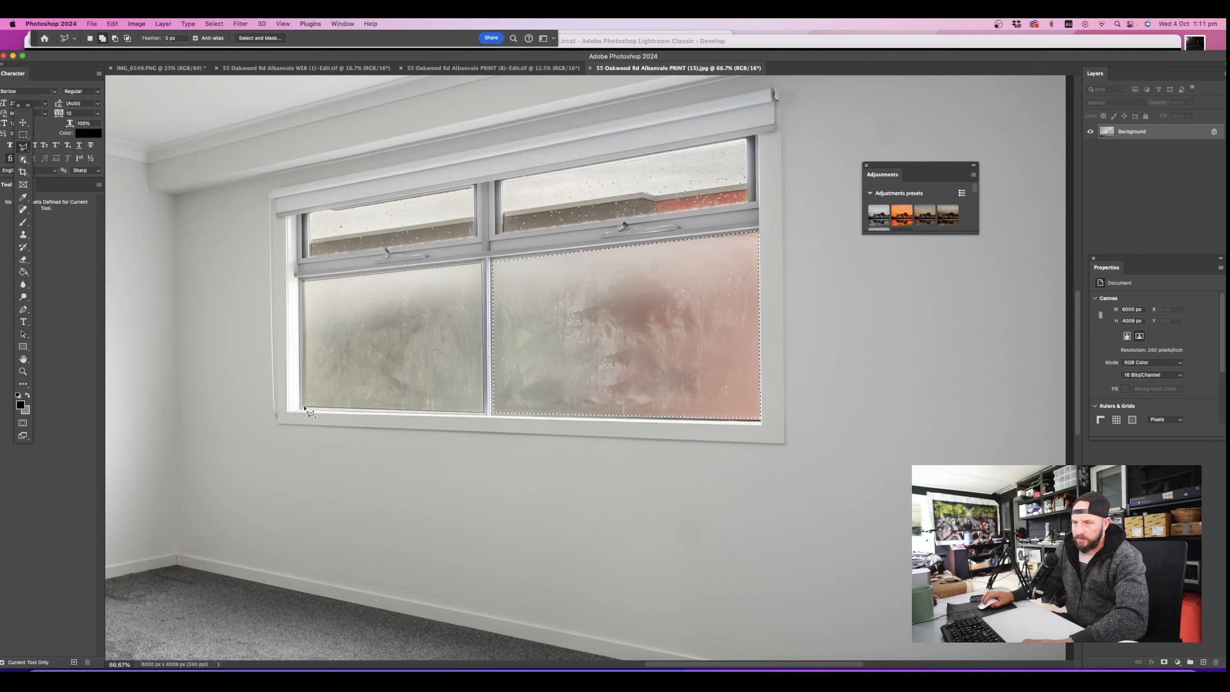
pyautogui.moveTo(305, 286); pyautogui.dragTo(303, 282)
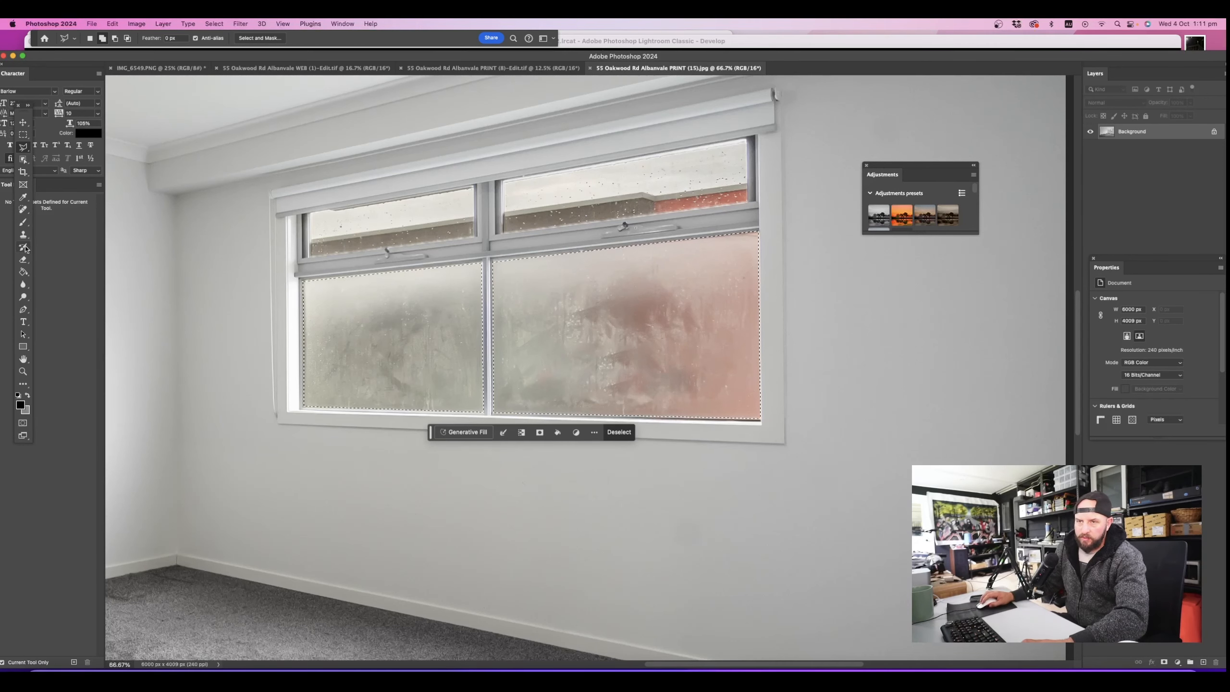
# Brush over the stains on the right frosted pane with pink and grey-green colours sampled from the glass
pyautogui.press('b')
pyautogui.moveTo(699, 355); pyautogui.dragTo(750, 358)
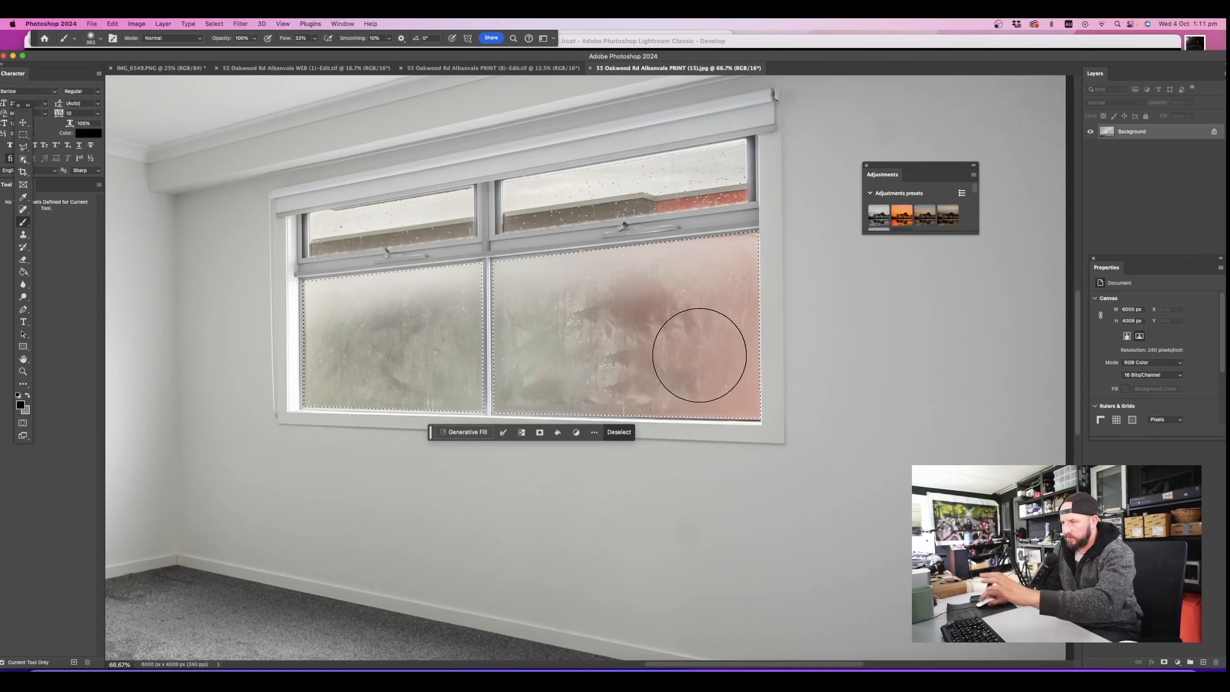
pyautogui.moveTo(680, 389)
pyautogui.mouseDown()
pyautogui.moveTo(724, 365)
pyautogui.moveTo(745, 369)
pyautogui.mouseUp()
pyautogui.keyDown('alt'); pyautogui.click(724, 364); pyautogui.keyUp('alt')
pyautogui.keyDown('alt'); pyautogui.click(716, 367); pyautogui.keyUp('alt')
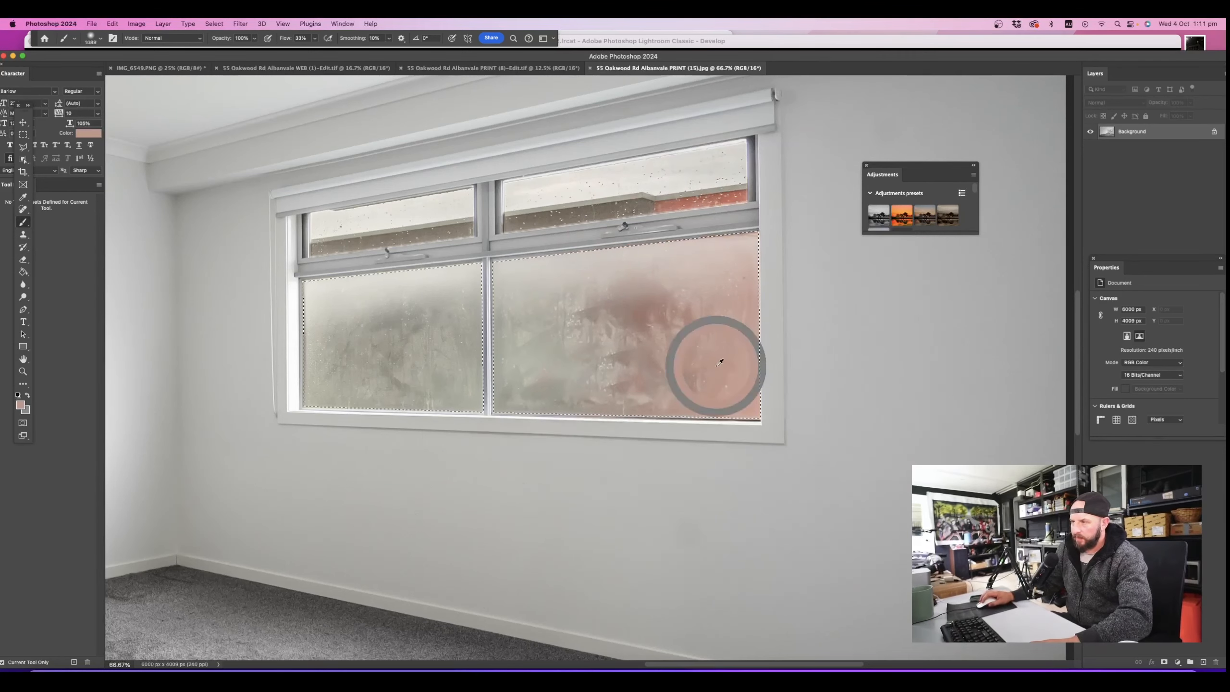
pyautogui.moveTo(711, 180)
pyautogui.mouseDown()
pyautogui.moveTo(756, 495)
pyautogui.moveTo(757, 277)
pyautogui.moveTo(731, 423)
pyautogui.moveTo(749, 267)
pyautogui.mouseUp()
pyautogui.moveTo(675, 350)
pyautogui.mouseDown()
pyautogui.moveTo(535, 360)
pyautogui.moveTo(572, 368)
pyautogui.moveTo(526, 350)
pyautogui.moveTo(519, 384)
pyautogui.moveTo(557, 258)
pyautogui.moveTo(562, 394)
pyautogui.moveTo(580, 358)
pyautogui.moveTo(579, 313)
pyautogui.moveTo(574, 388)
pyautogui.moveTo(524, 398)
pyautogui.mouseUp()
pyautogui.keyDown('alt'); pyautogui.click(523, 359); pyautogui.keyUp('alt')
pyautogui.moveTo(483, 353); pyautogui.dragTo(528, 353)
# Brush over the stains on the left frosted pane with grey-green and off-white colours sampled from the glass
pyautogui.keyDown('alt'); pyautogui.click(337, 376); pyautogui.keyUp('alt')
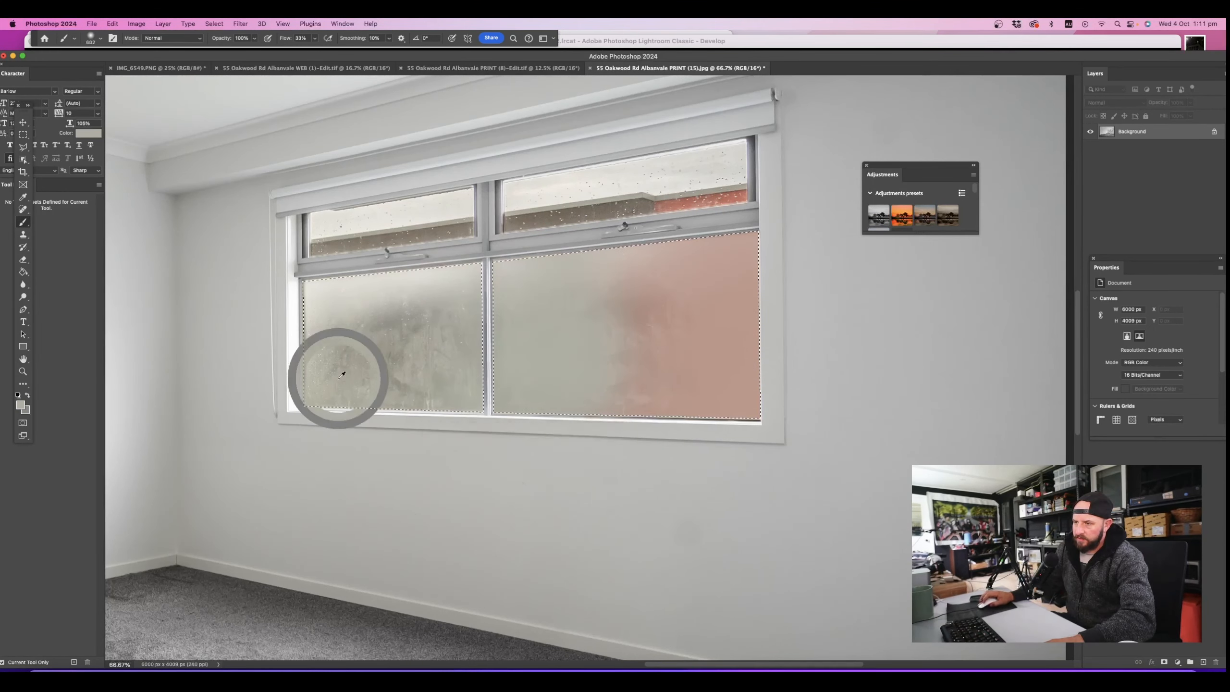
pyautogui.moveTo(443, 361)
pyautogui.mouseDown()
pyautogui.moveTo(365, 391)
pyautogui.moveTo(443, 361)
pyautogui.moveTo(384, 332)
pyautogui.mouseUp()
pyautogui.keyDown('alt'); pyautogui.click(314, 286); pyautogui.keyUp('alt')
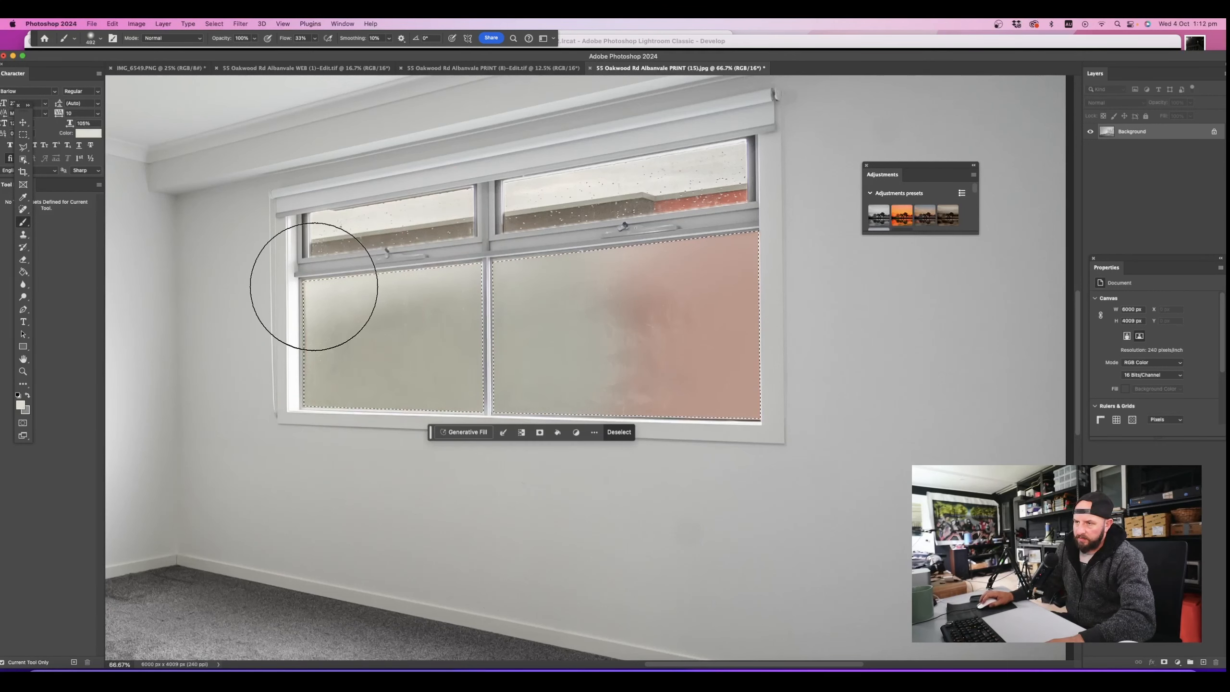
pyautogui.moveTo(407, 278); pyautogui.dragTo(286, 343)
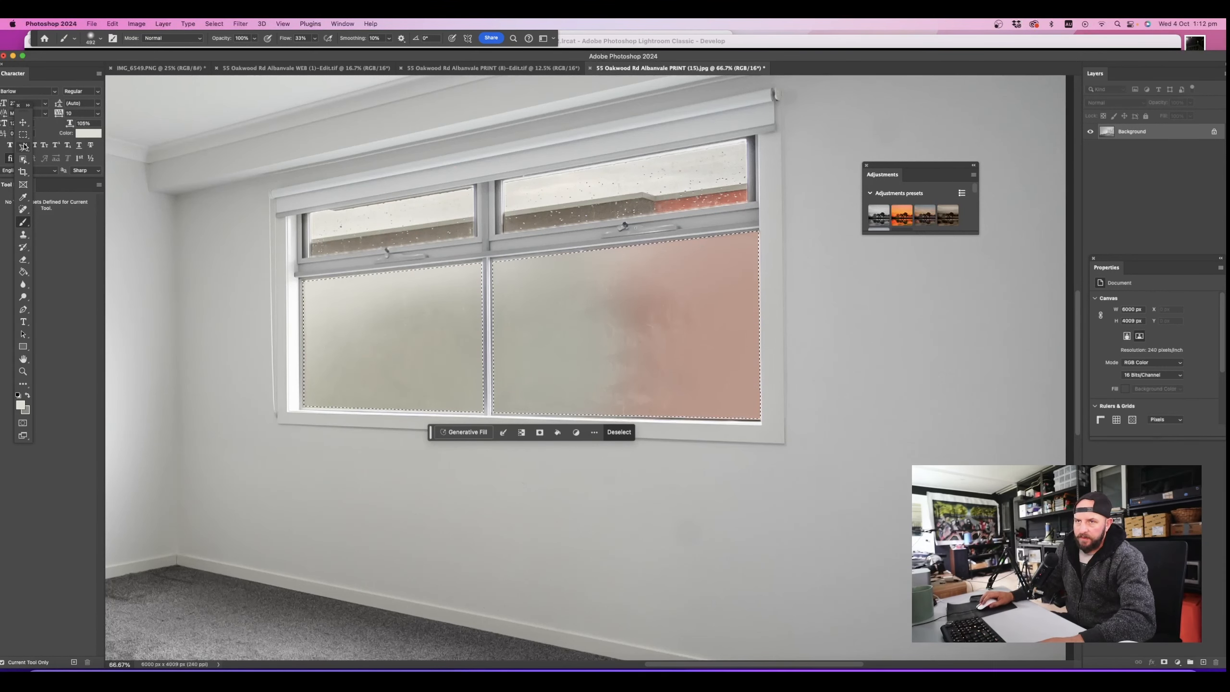
# Deselect the two frosted window panes and bring the whole bedroom photo into view
pyautogui.click(22, 134)
pyautogui.click(248, 200)
pyautogui.press('super+minus')
pyautogui.press('super+minus')
pyautogui.press('super+minus')
pyautogui.press('super+minus')
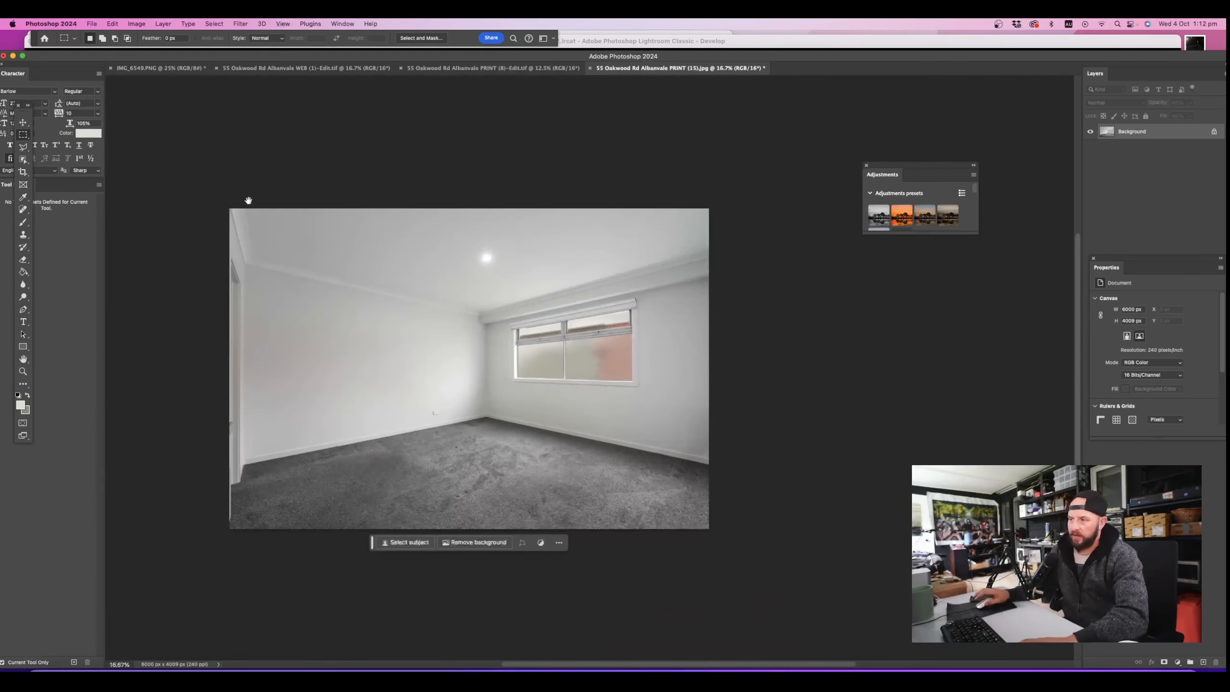
pyautogui.moveTo(363, 246); pyautogui.dragTo(380, 273)
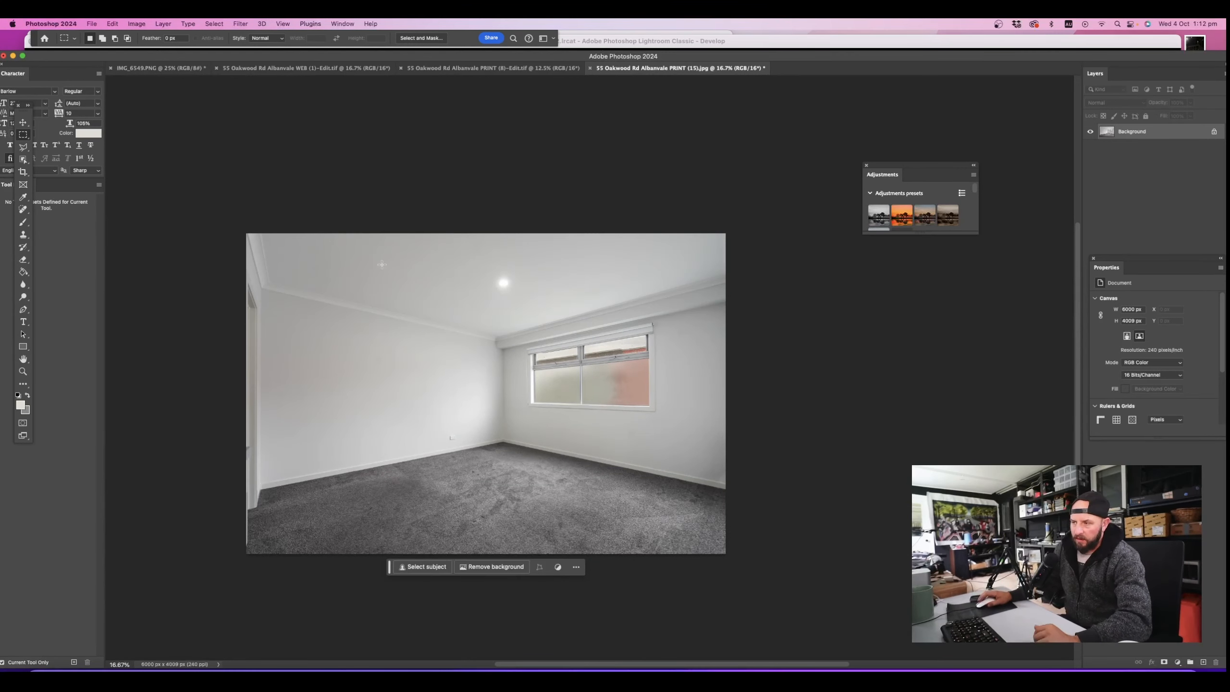
# Touch up the colour transition in the right frosted pane with pink sampled from the glass and save the photo
pyautogui.click(23, 222)
pyautogui.moveTo(621, 390)
pyautogui.mouseDown()
pyautogui.moveTo(633, 390)
pyautogui.moveTo(618, 390)
pyautogui.mouseUp()
pyautogui.keyDown('alt'); pyautogui.click(620, 387); pyautogui.keyUp('alt')
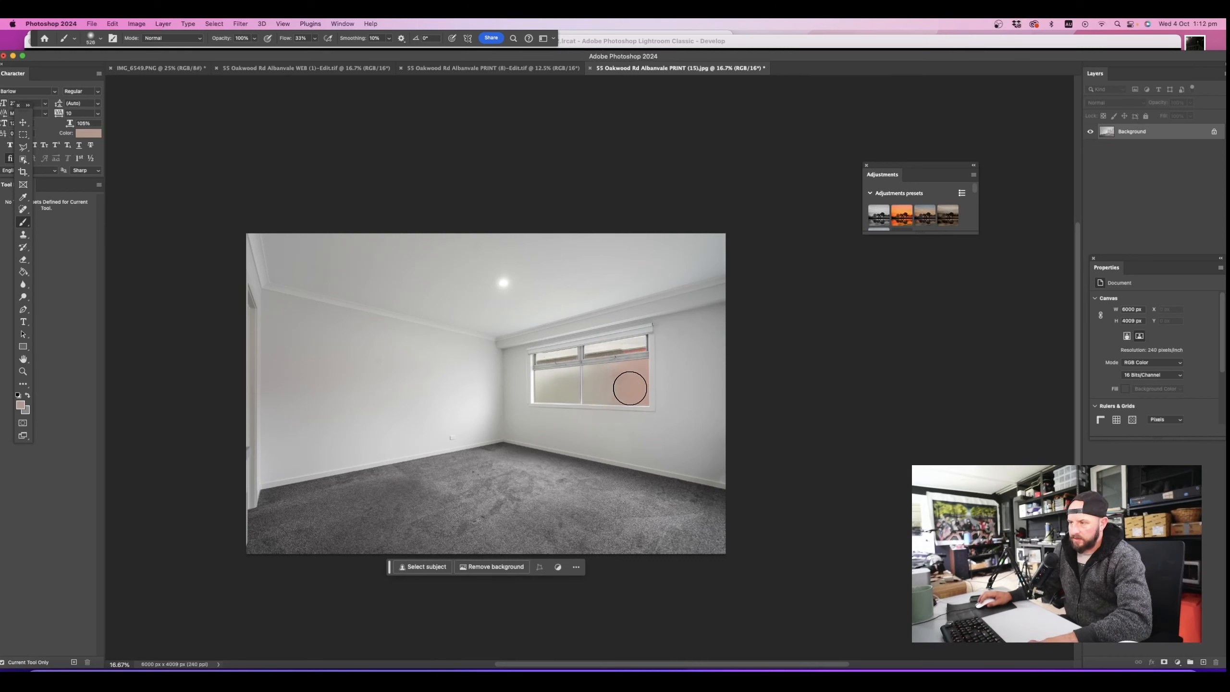
pyautogui.click(21, 132)
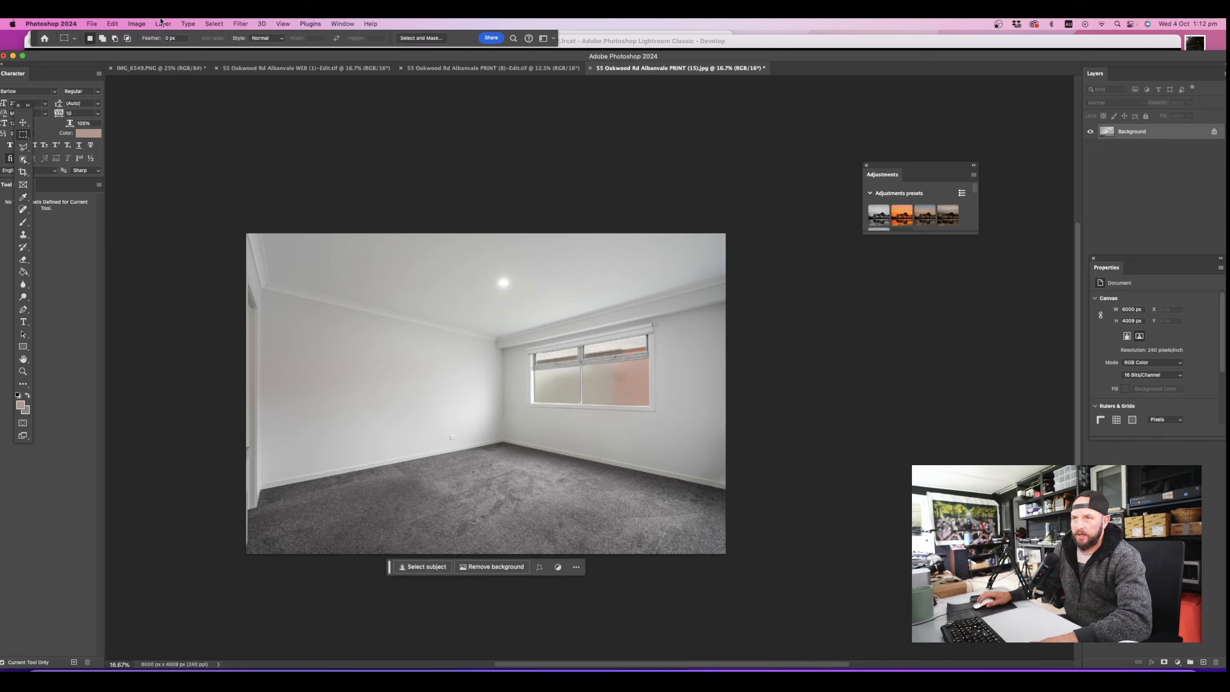
pyautogui.press('super+s')
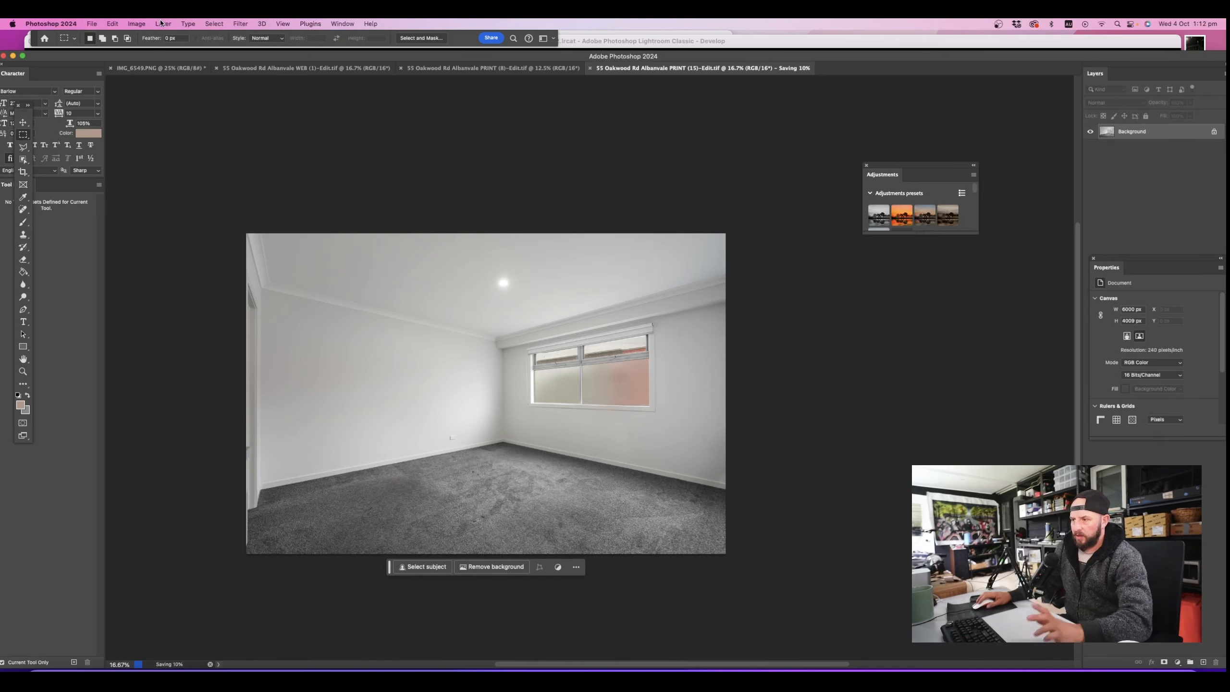
# Clone clean carpet over the marks in the middle of the bedroom floor with the Clone Stamp tool and save the photo
pyautogui.click(24, 235)
pyautogui.keyDown('ctrl'); pyautogui.keyDown('alt'); pyautogui.moveTo(439, 486); pyautogui.dragTo(448, 487); pyautogui.keyUp('alt'); pyautogui.keyUp('ctrl')
pyautogui.keyDown('ctrl'); pyautogui.keyDown('alt'); pyautogui.moveTo(475, 483); pyautogui.dragTo(469, 480); pyautogui.keyUp('alt'); pyautogui.keyUp('ctrl')
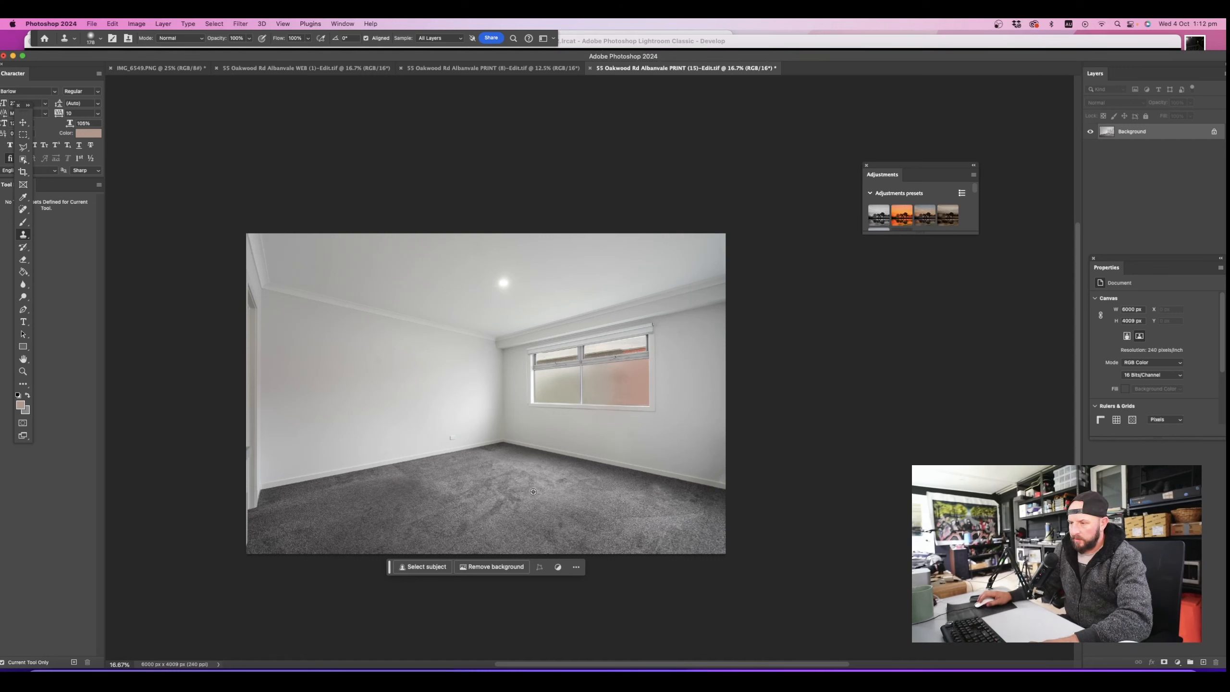
pyautogui.keyDown('ctrl'); pyautogui.keyDown('alt'); pyautogui.click(495, 470); pyautogui.keyUp('alt'); pyautogui.keyUp('ctrl')
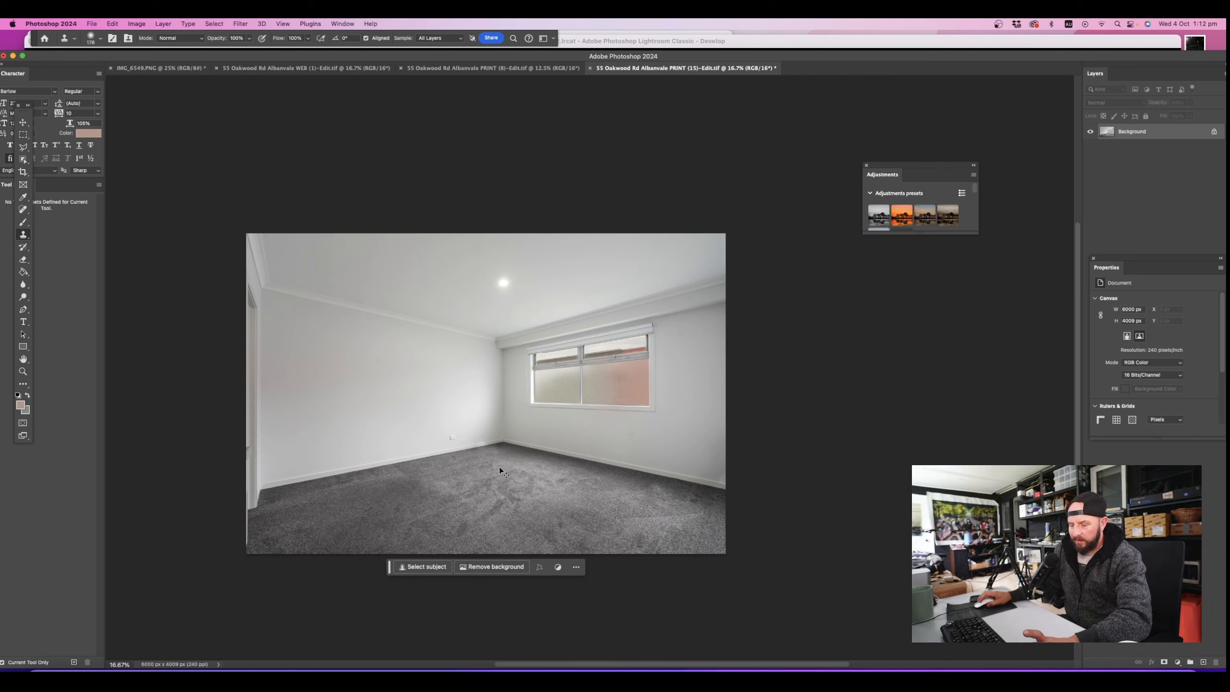
pyautogui.press('super+s')
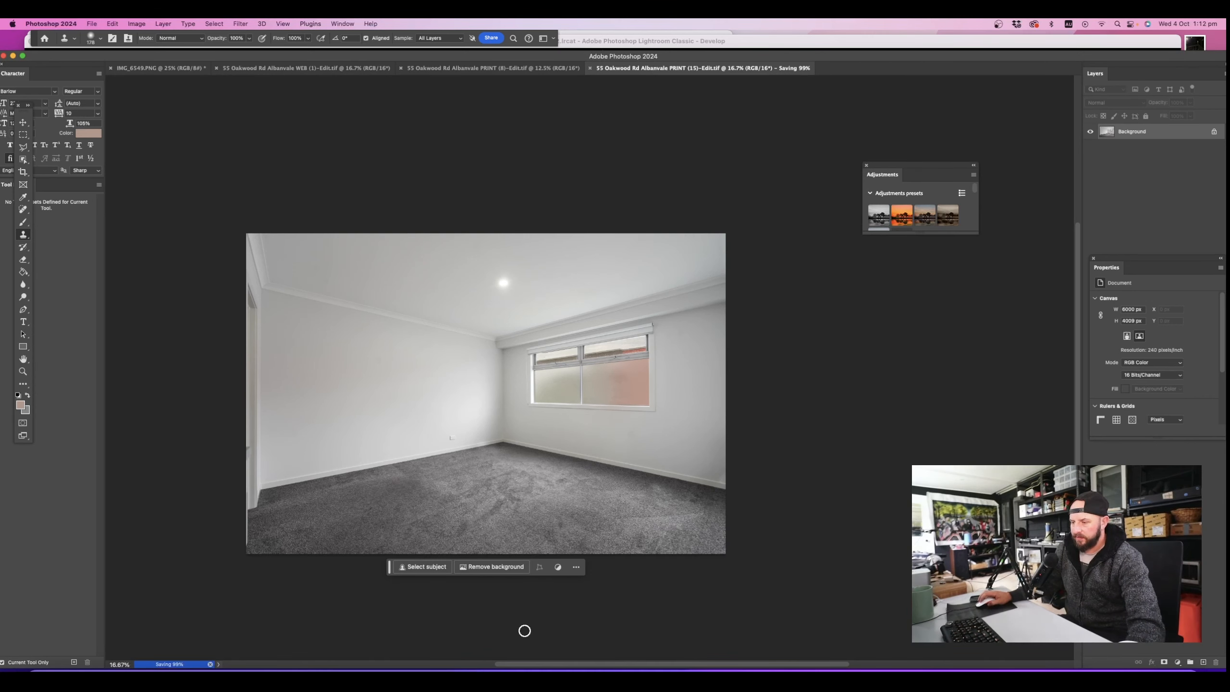
# Switch to Lightroom Classic, compare the edited bedroom photo with its original, and remove the original PRINT (15).jpg
pyautogui.click(444, 670)
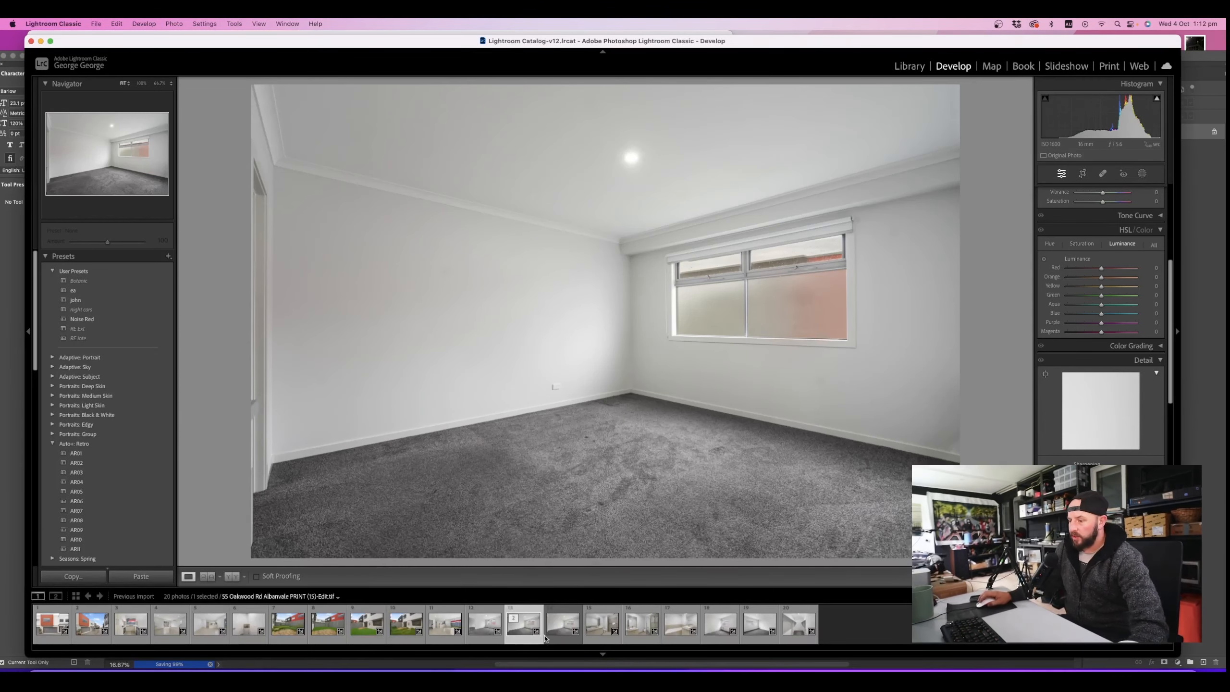
pyautogui.click(559, 631)
pyautogui.click(525, 640)
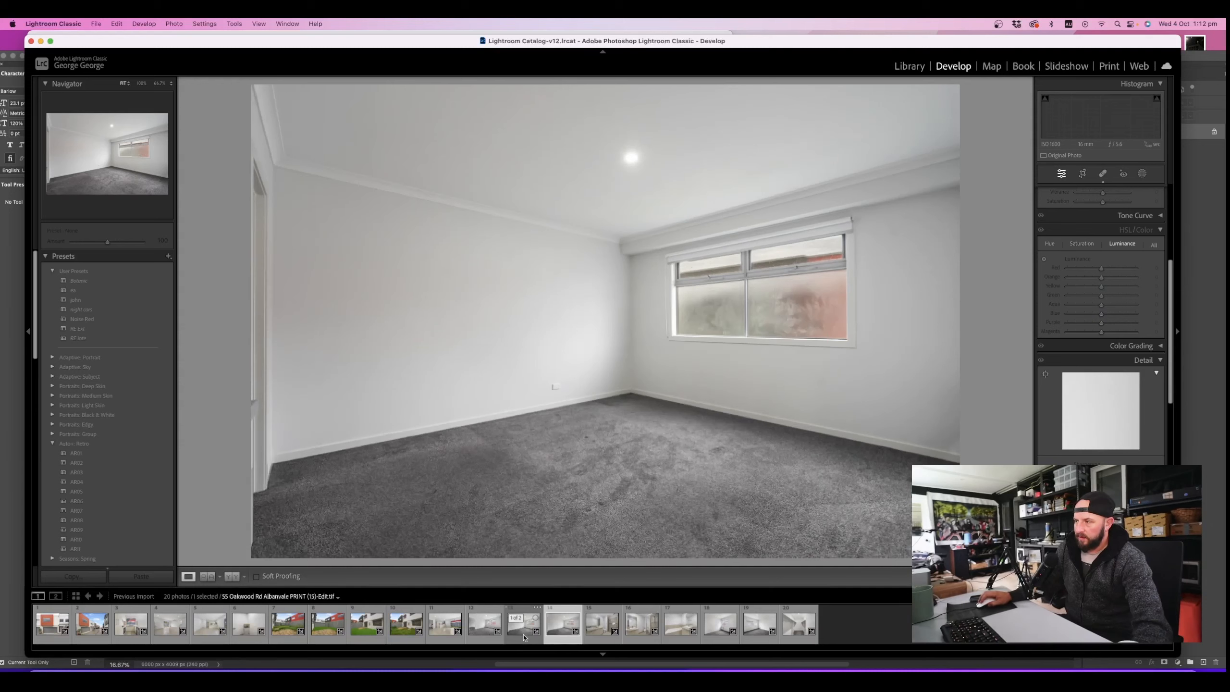
pyautogui.click(558, 638)
pyautogui.rightClick(558, 642)
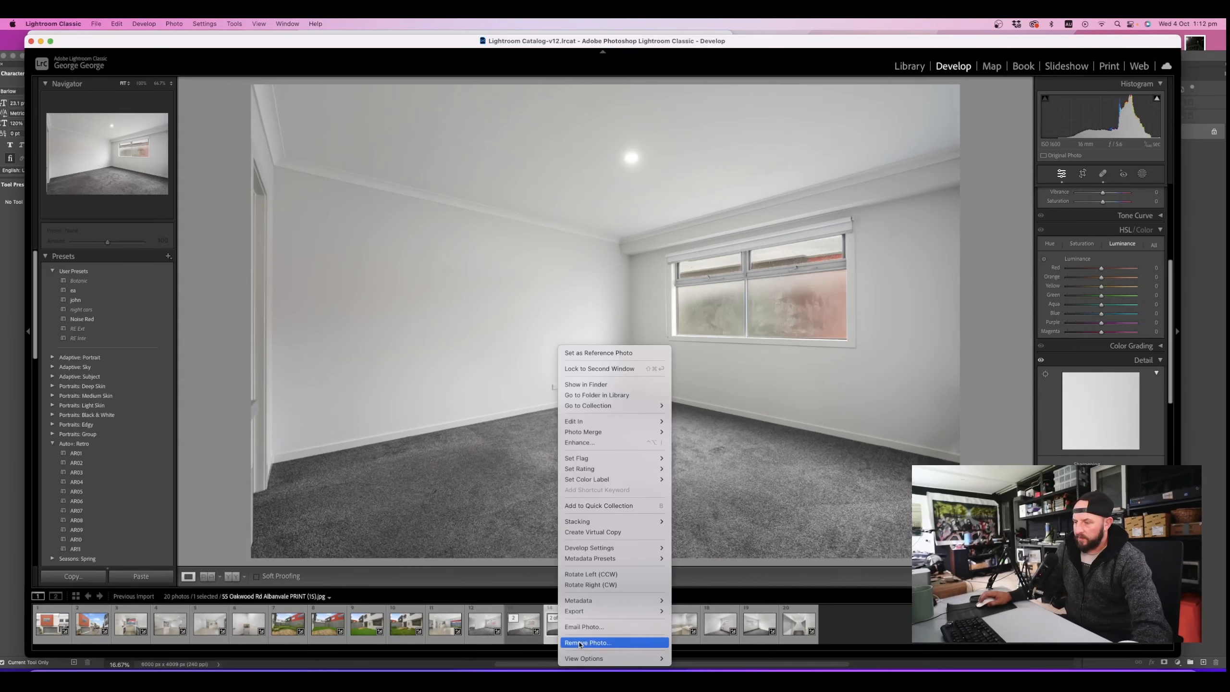
pyautogui.click(569, 643)
pyautogui.click(617, 265)
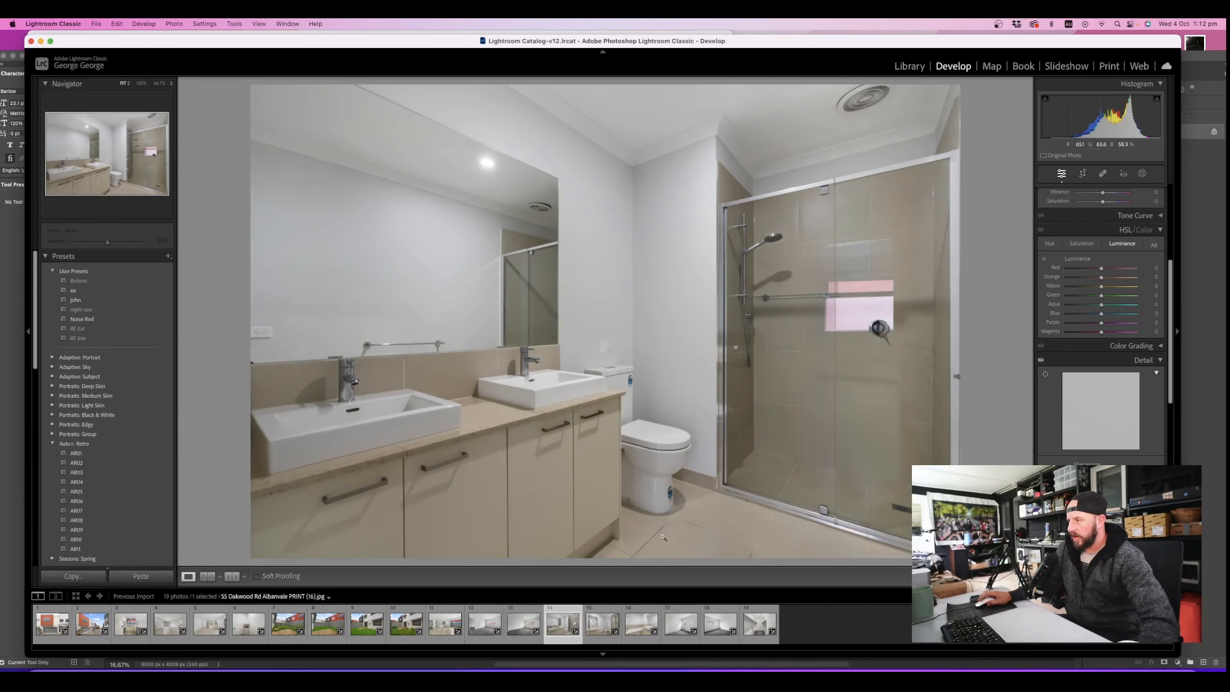
# Set Blacks to -13, Whites to +17 and Exposure to +0.25 on the double-basin bathroom photo PRINT (16).jpg
pyautogui.scroll(5, 1167, 388)
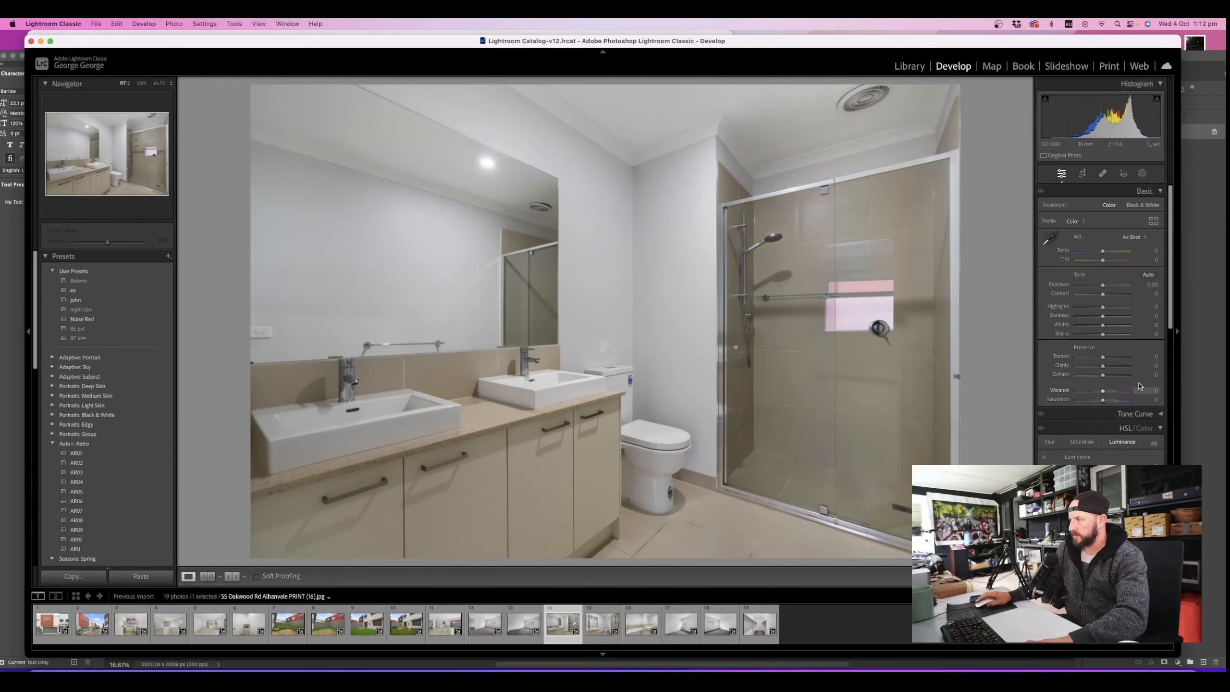
pyautogui.moveTo(1103, 335); pyautogui.dragTo(1100, 335)
pyautogui.moveTo(1103, 325); pyautogui.dragTo(1105, 287)
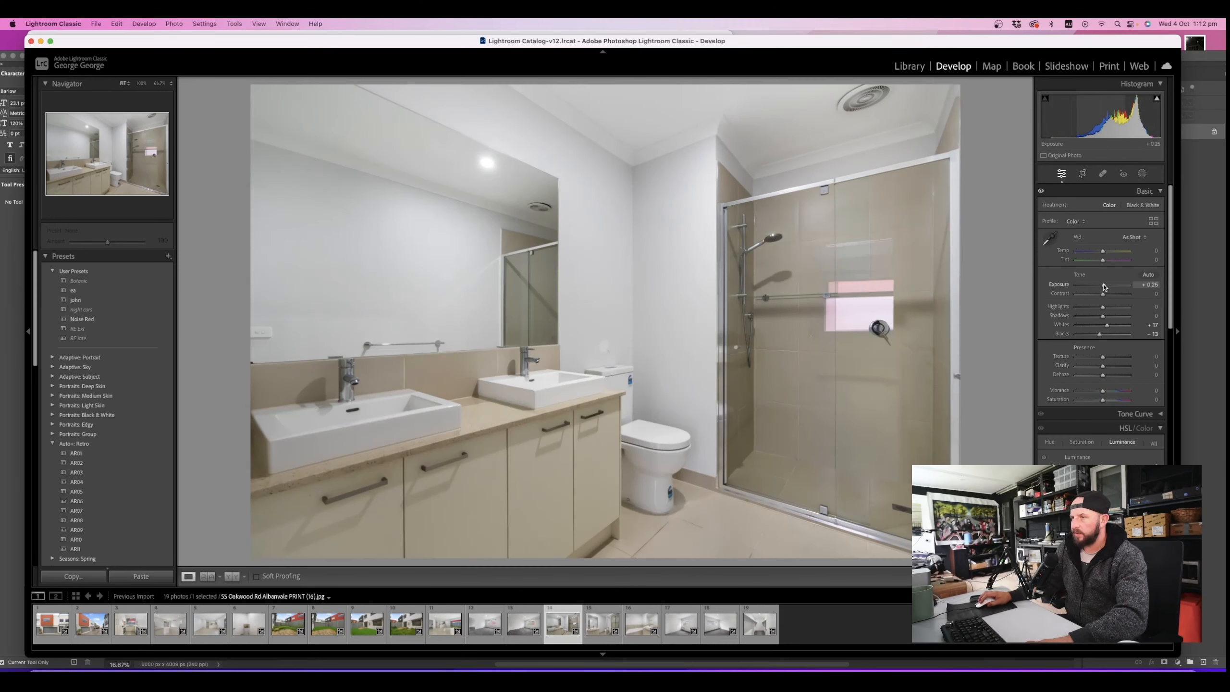
# On bathroom photo PRINT (17).jpg, remove the blemish near the mirror's upper edge and set Blacks to -1 and Whites to +14
pyautogui.click(605, 630)
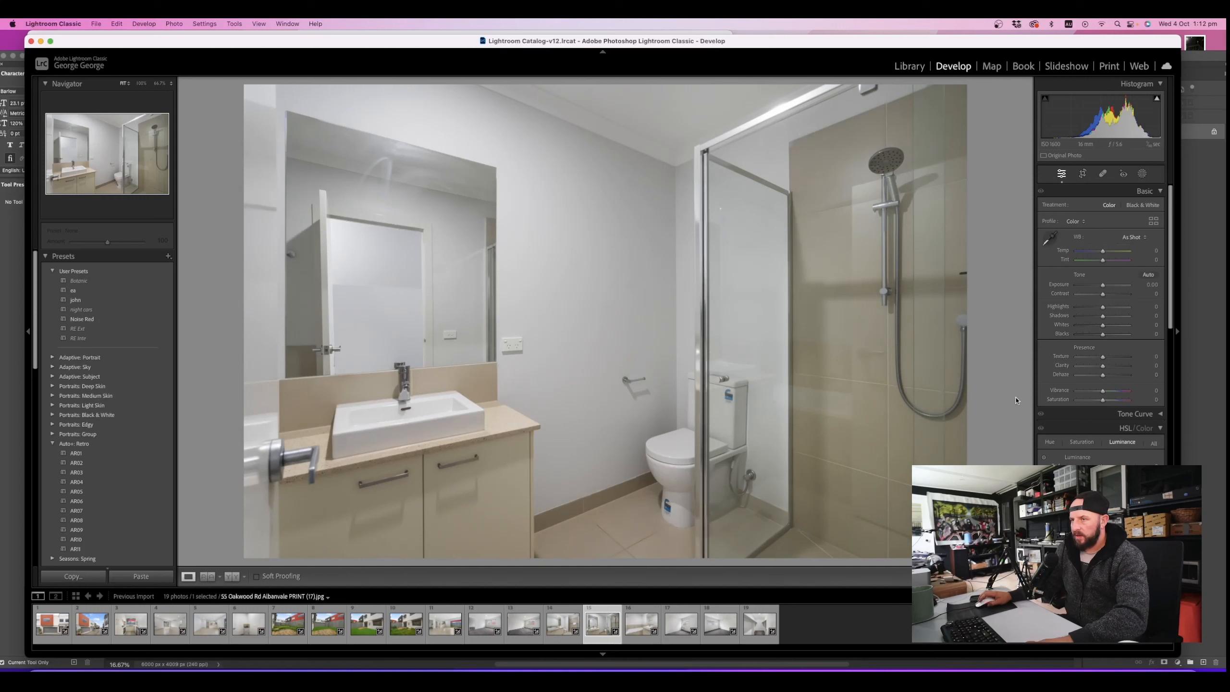
pyautogui.click(1102, 174)
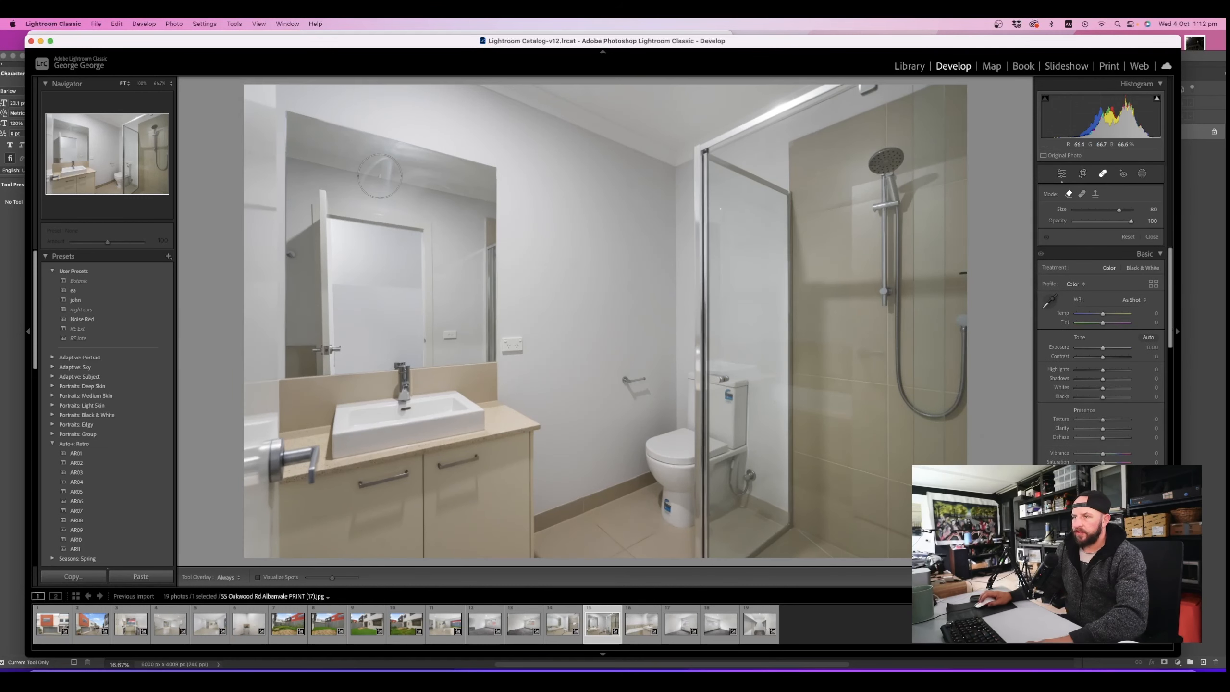
pyautogui.click(380, 168)
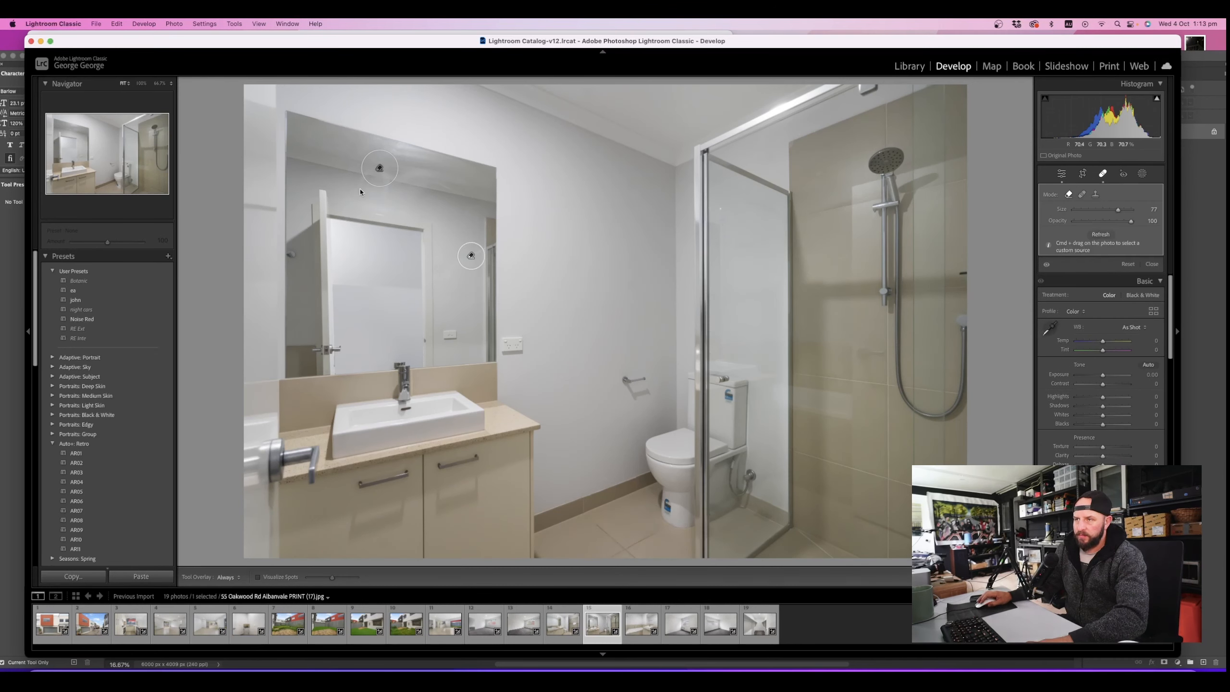
pyautogui.click(1083, 173)
pyautogui.click(1083, 173)
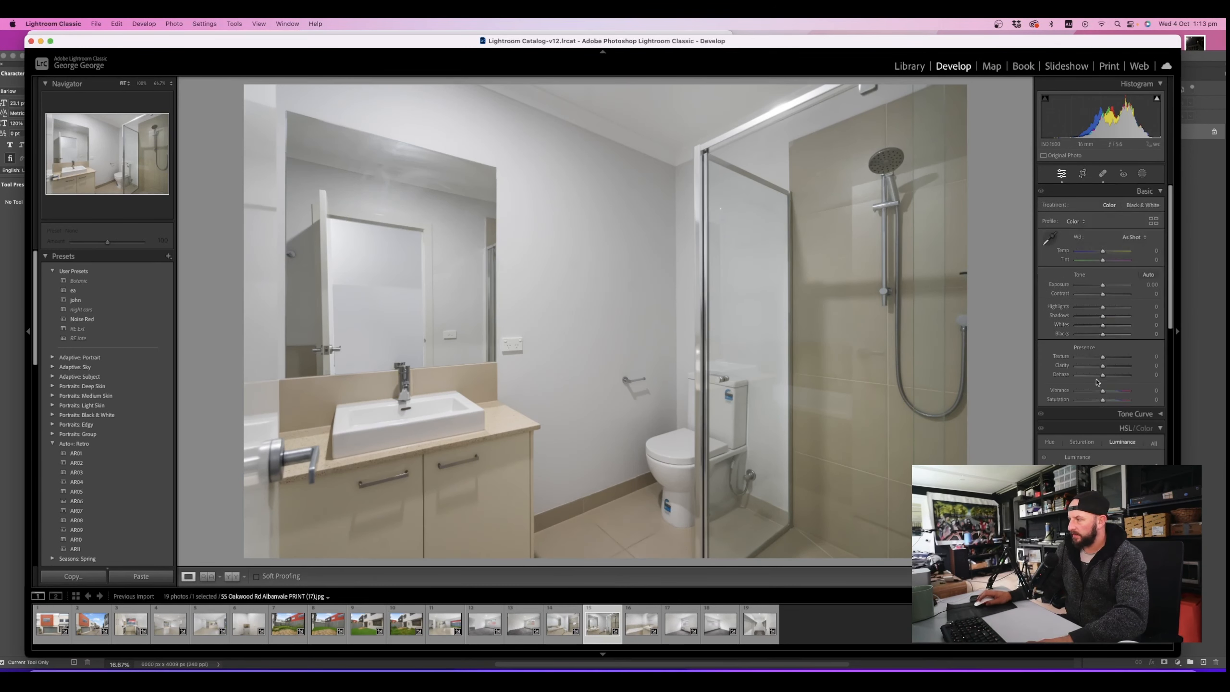
pyautogui.moveTo(1102, 333); pyautogui.dragTo(1102, 334)
pyautogui.moveTo(1103, 325); pyautogui.dragTo(1106, 325)
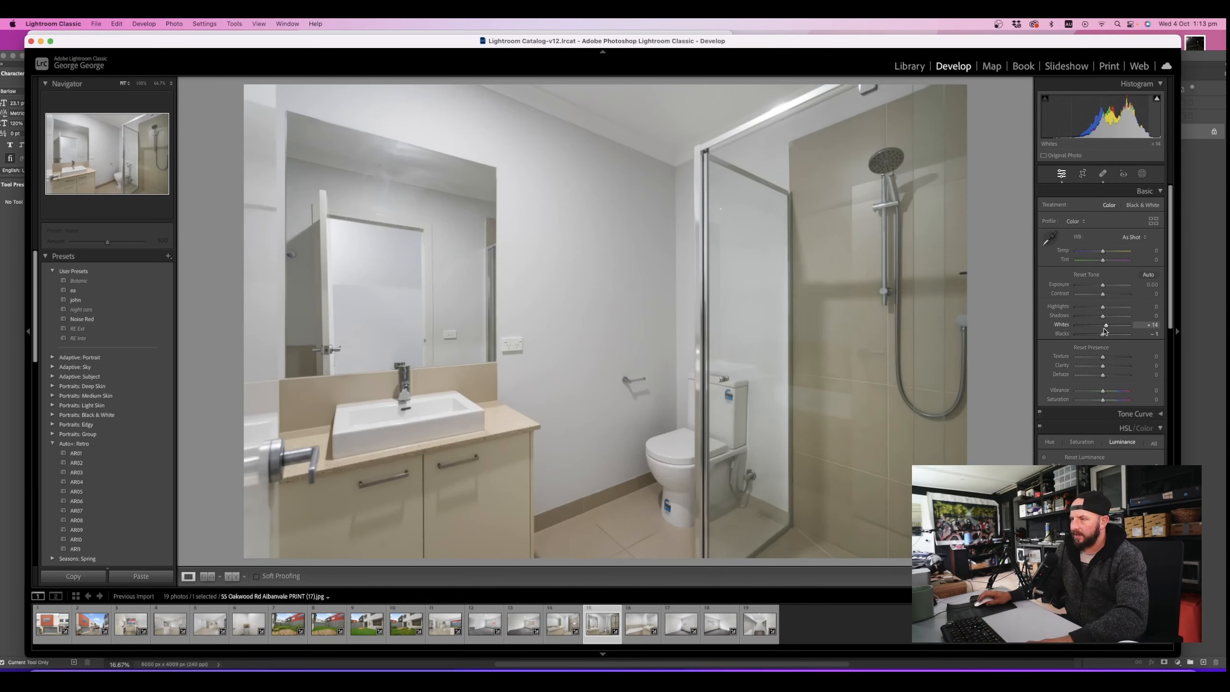
# Lower the Blacks and raise the Whites slightly on the bathtub photo PRINT (18).jpg
pyautogui.click(659, 615)
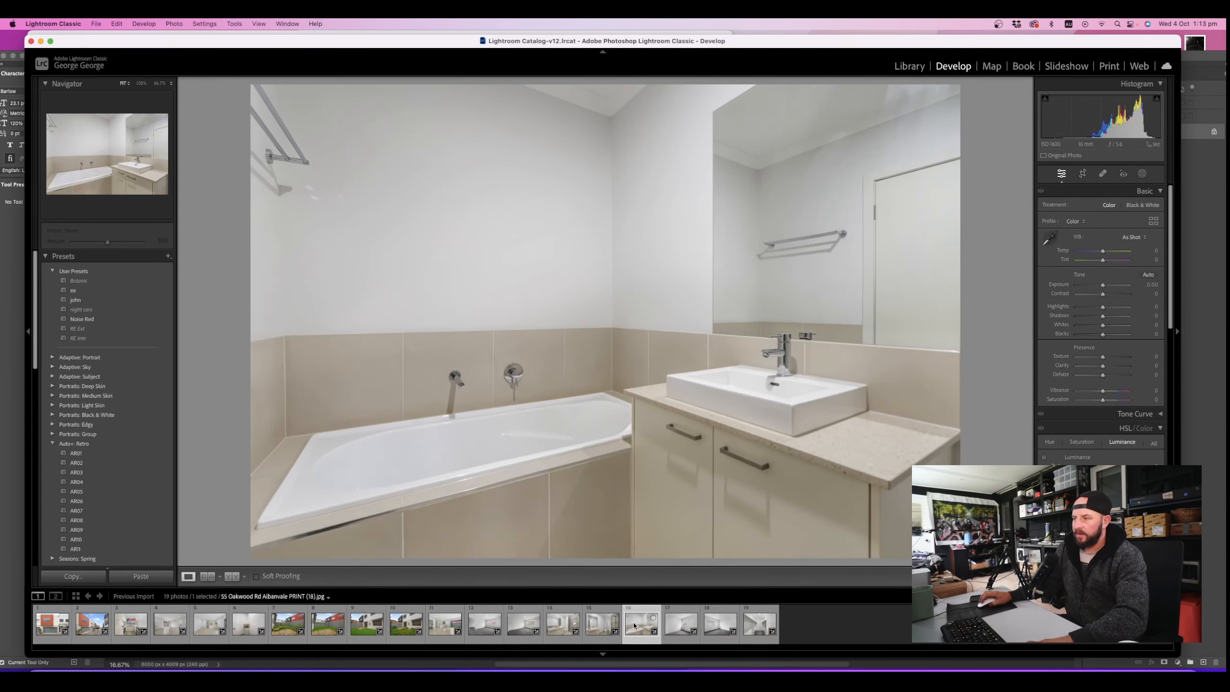
pyautogui.moveTo(1102, 334); pyautogui.dragTo(1101, 334)
pyautogui.moveTo(1103, 324); pyautogui.dragTo(1105, 324)
# Remove the streaks and smudges from the left frosted pane in bedroom photo PRINT (20).jpg with Content-Aware Remove
pyautogui.click(684, 632)
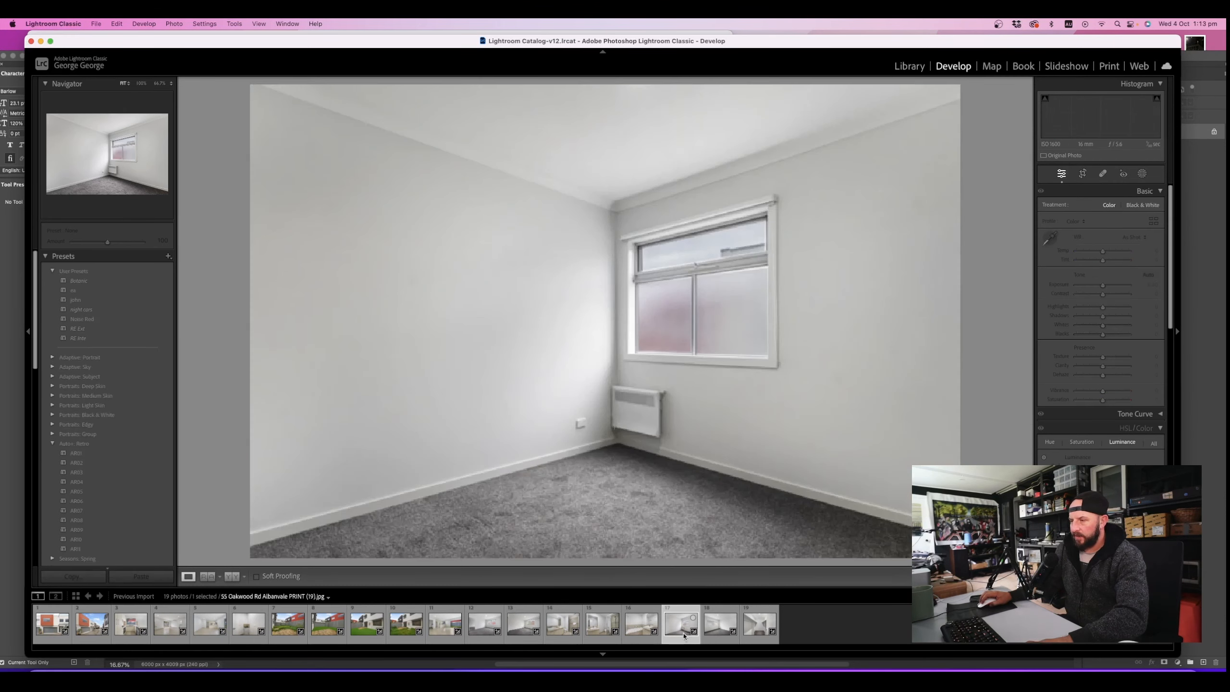
pyautogui.click(720, 638)
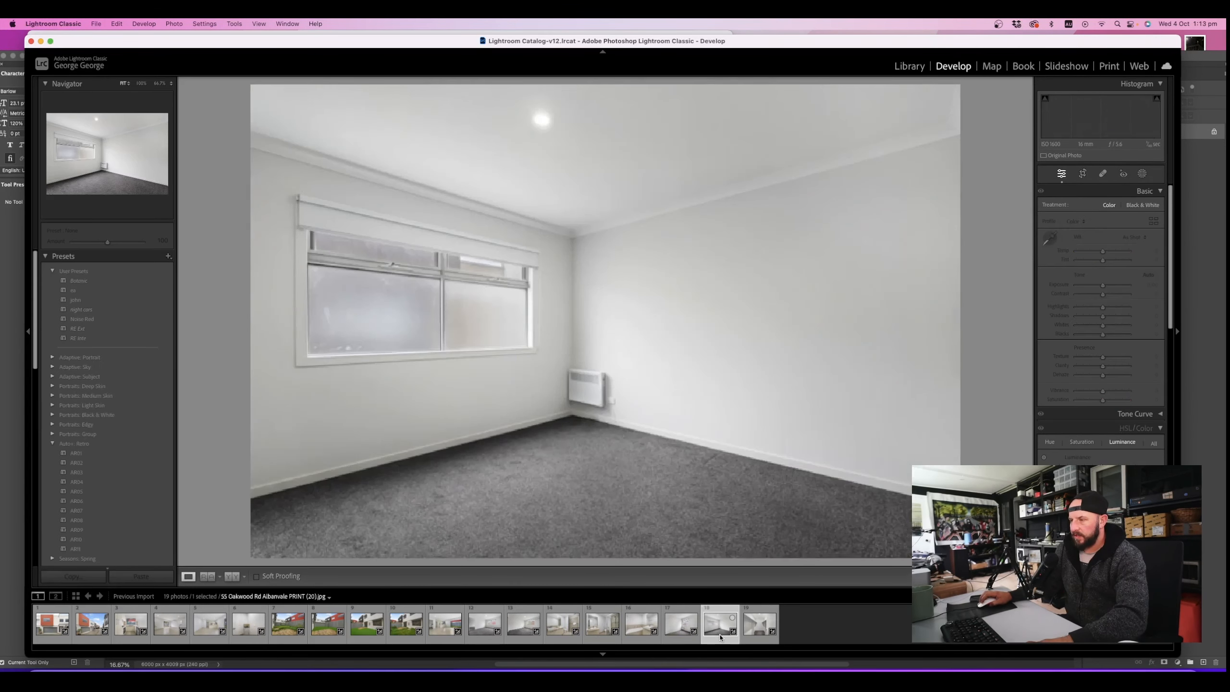
pyautogui.click(376, 320)
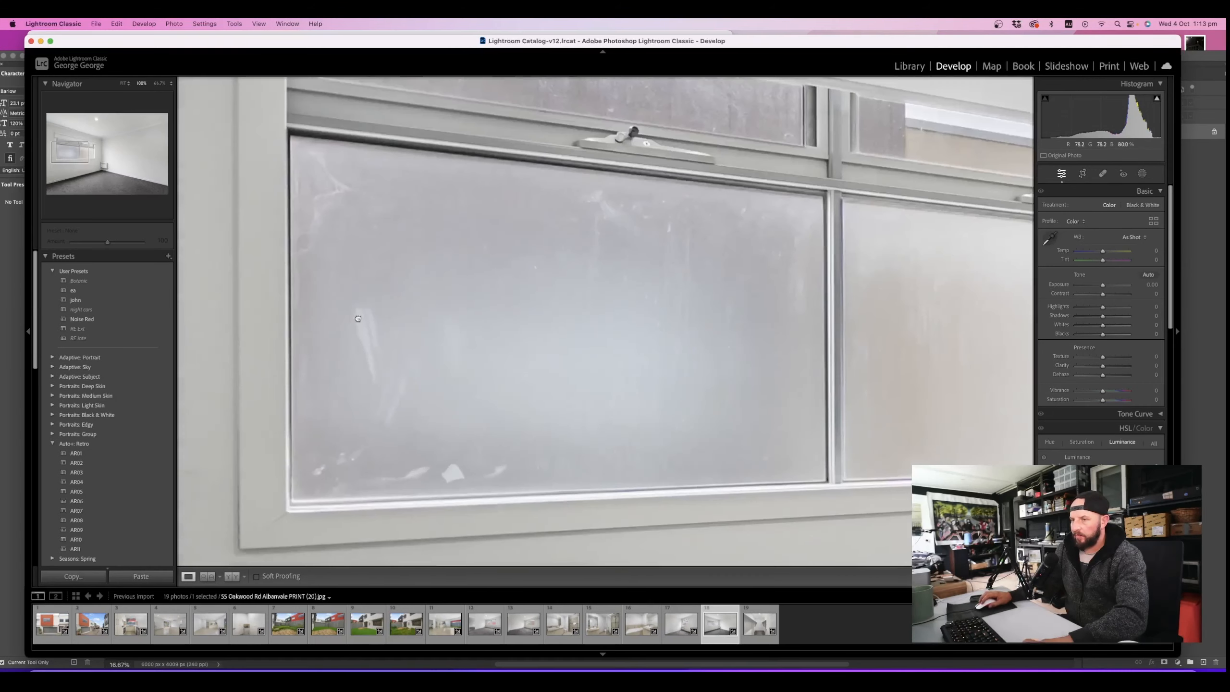
pyautogui.click(1103, 174)
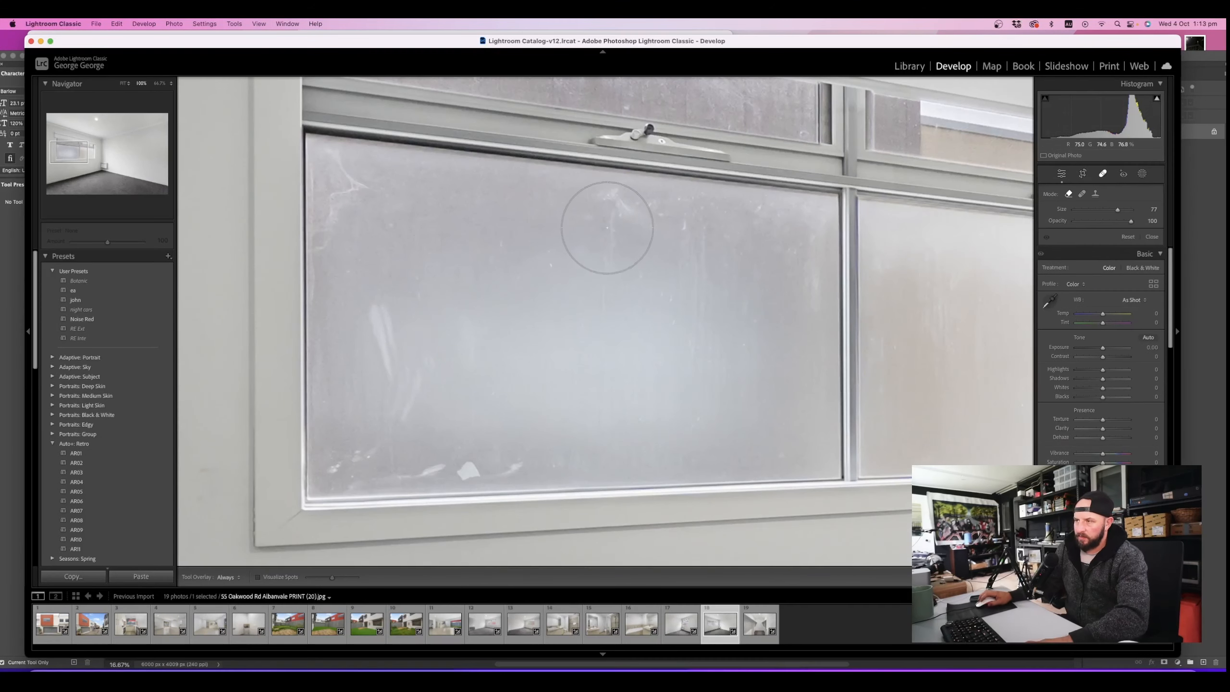
pyautogui.moveTo(609, 209); pyautogui.dragTo(739, 222)
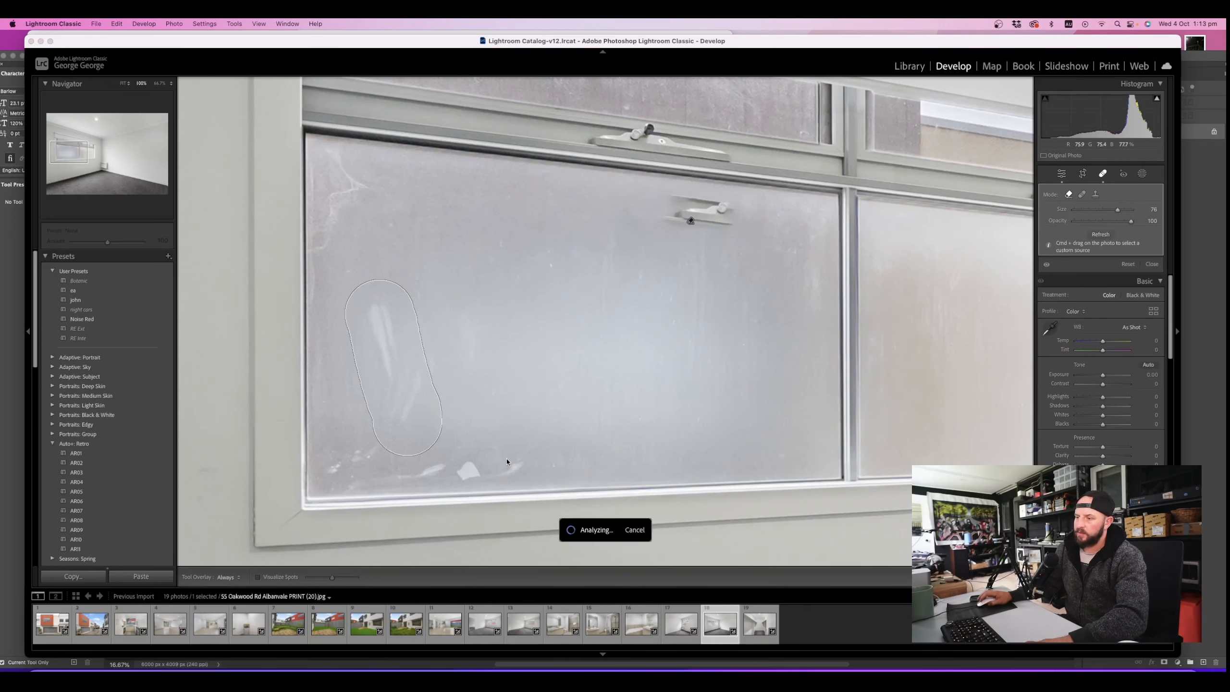
pyautogui.scroll(-4, 499, 458)
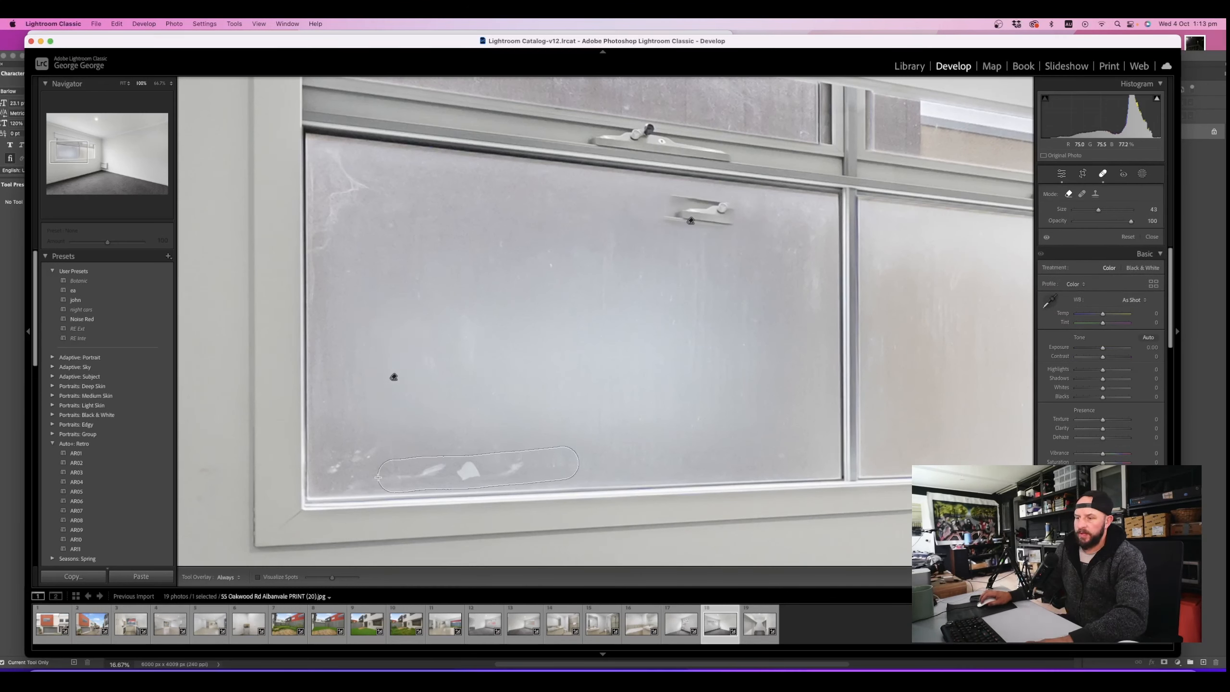
pyautogui.moveTo(334, 466); pyautogui.dragTo(374, 463)
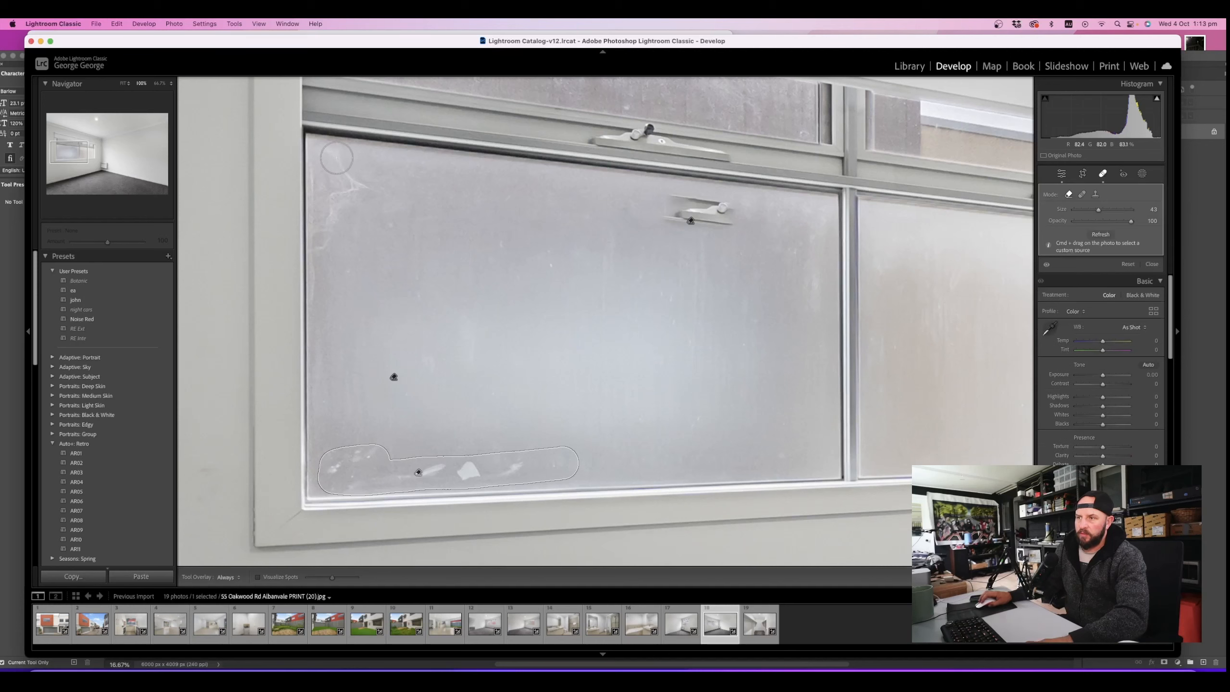
pyautogui.moveTo(323, 276); pyautogui.dragTo(327, 290)
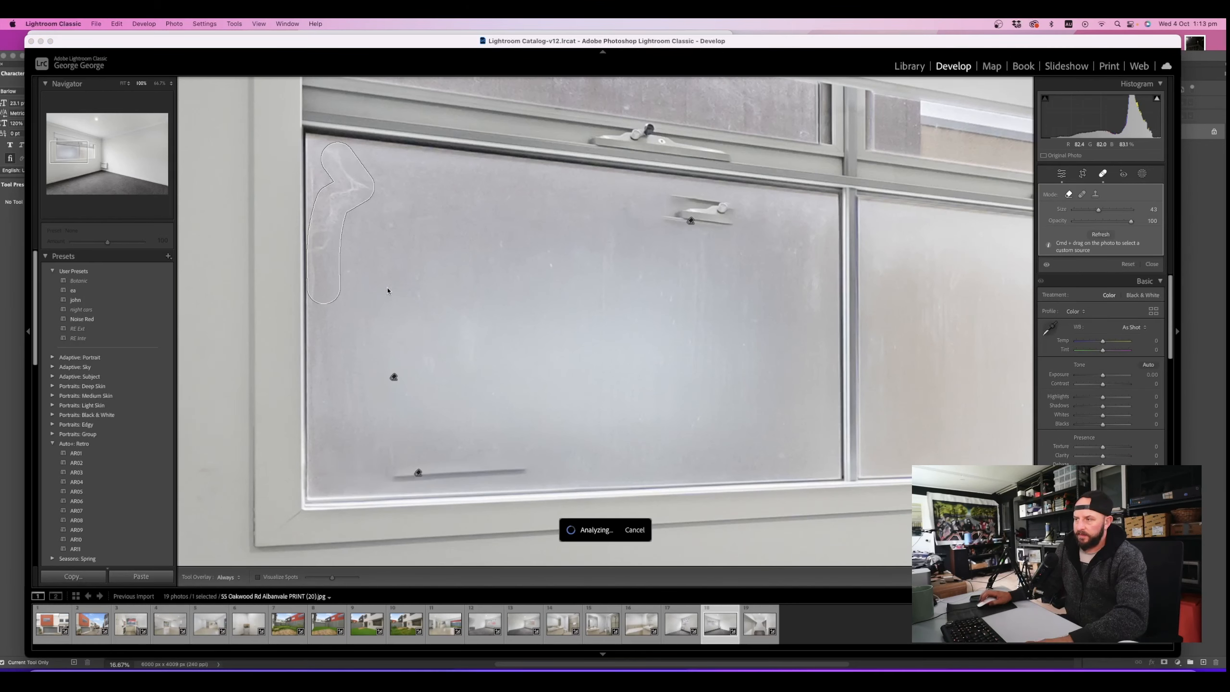
# Retouch the latch-shaped artifact near the left frosted pane's upper edge and the spots around its centre with Content-Aware Remove
pyautogui.press('z')
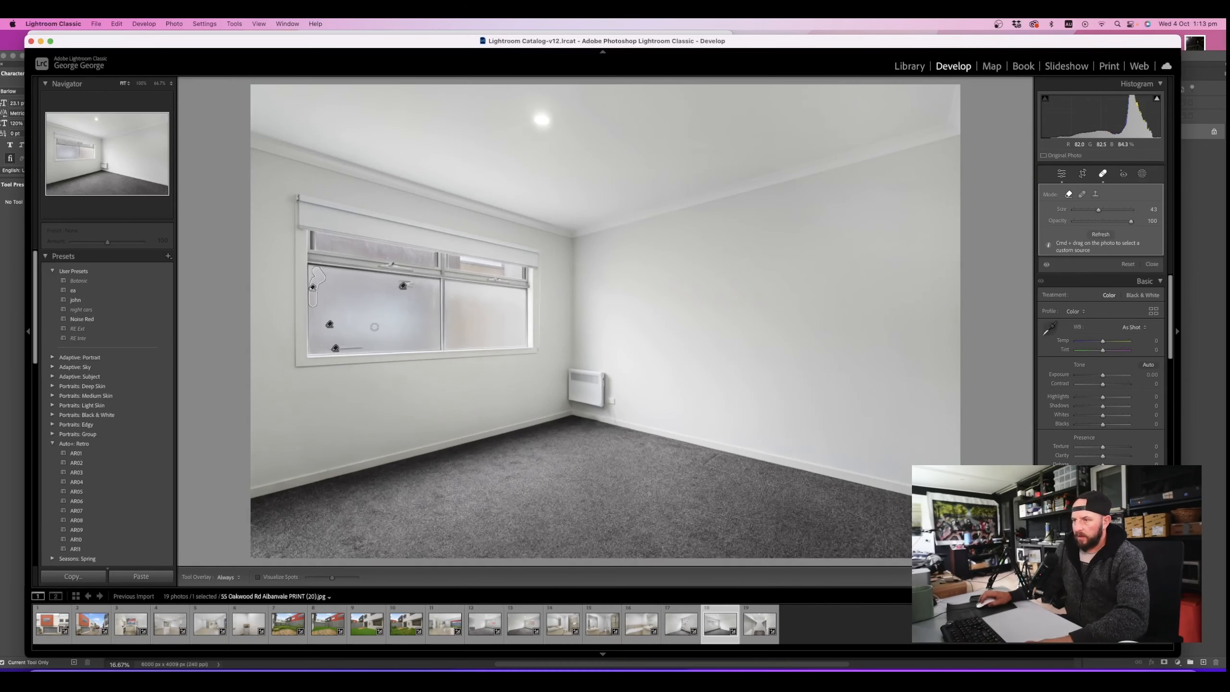
pyautogui.press('z')
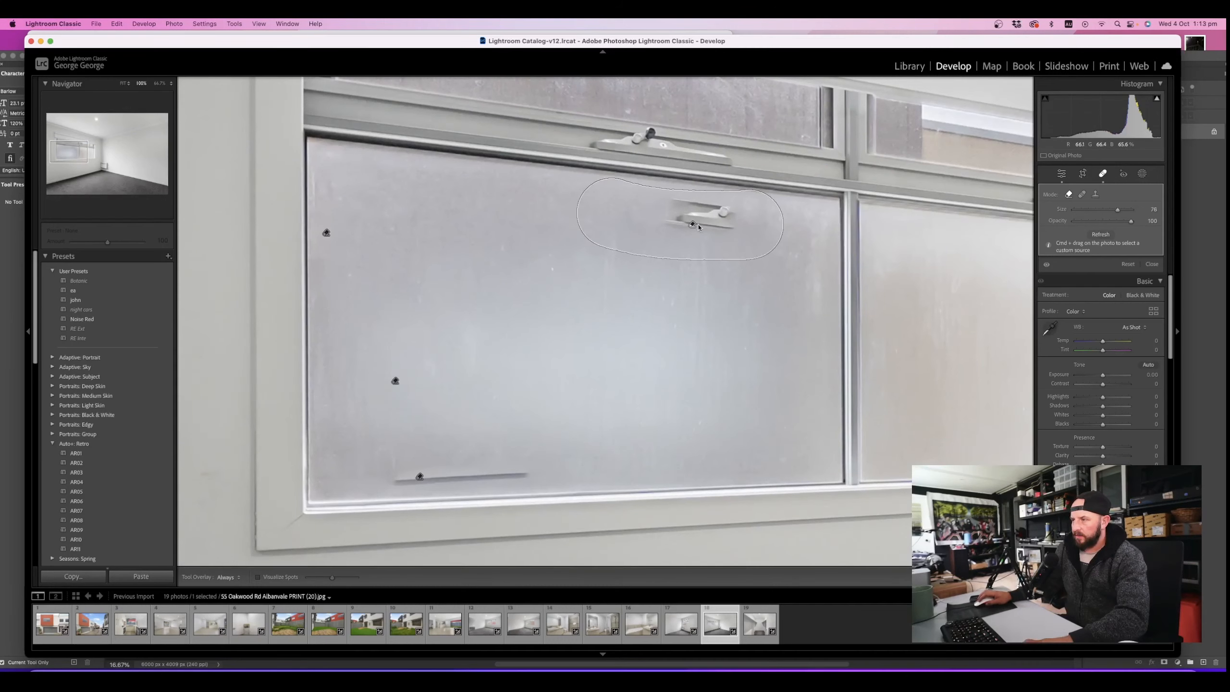
pyautogui.moveTo(690, 224); pyautogui.dragTo(700, 222)
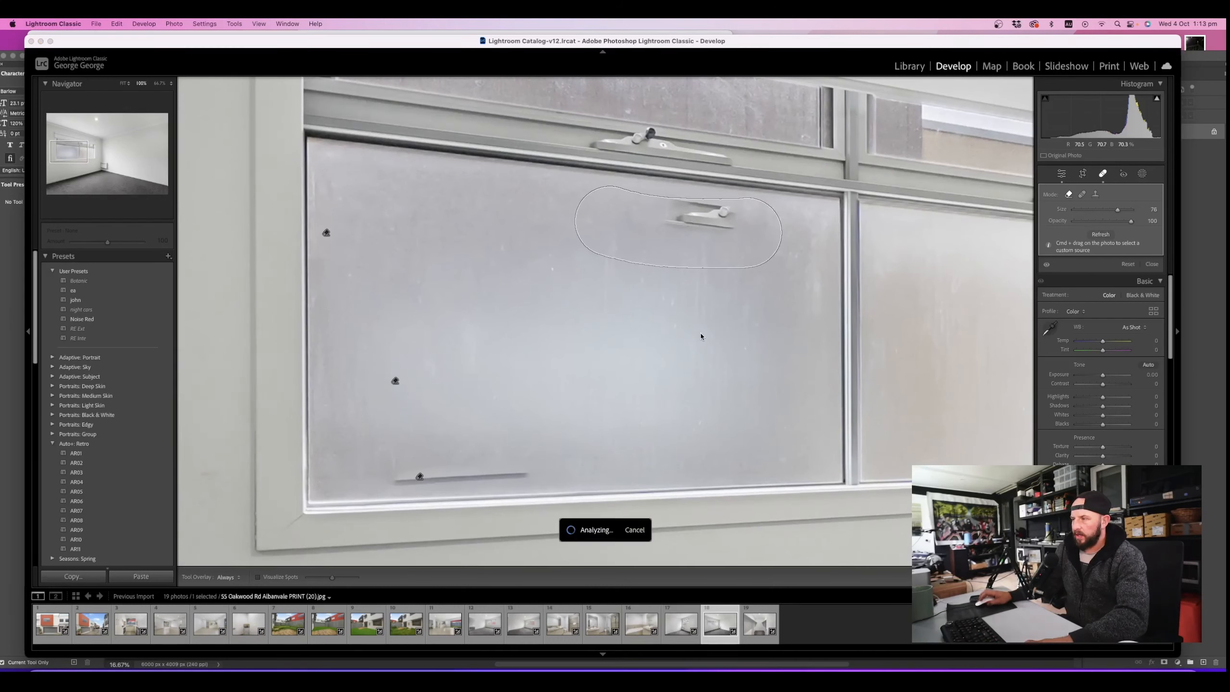
pyautogui.moveTo(699, 254); pyautogui.dragTo(713, 247)
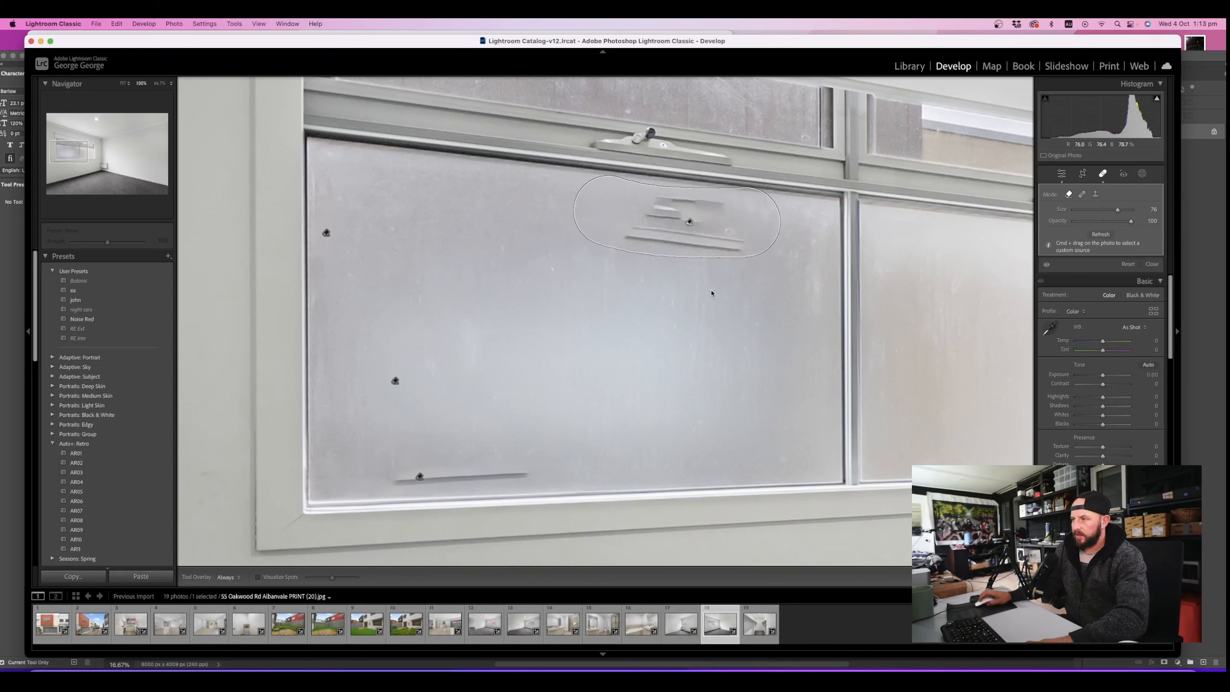
pyautogui.click(576, 347)
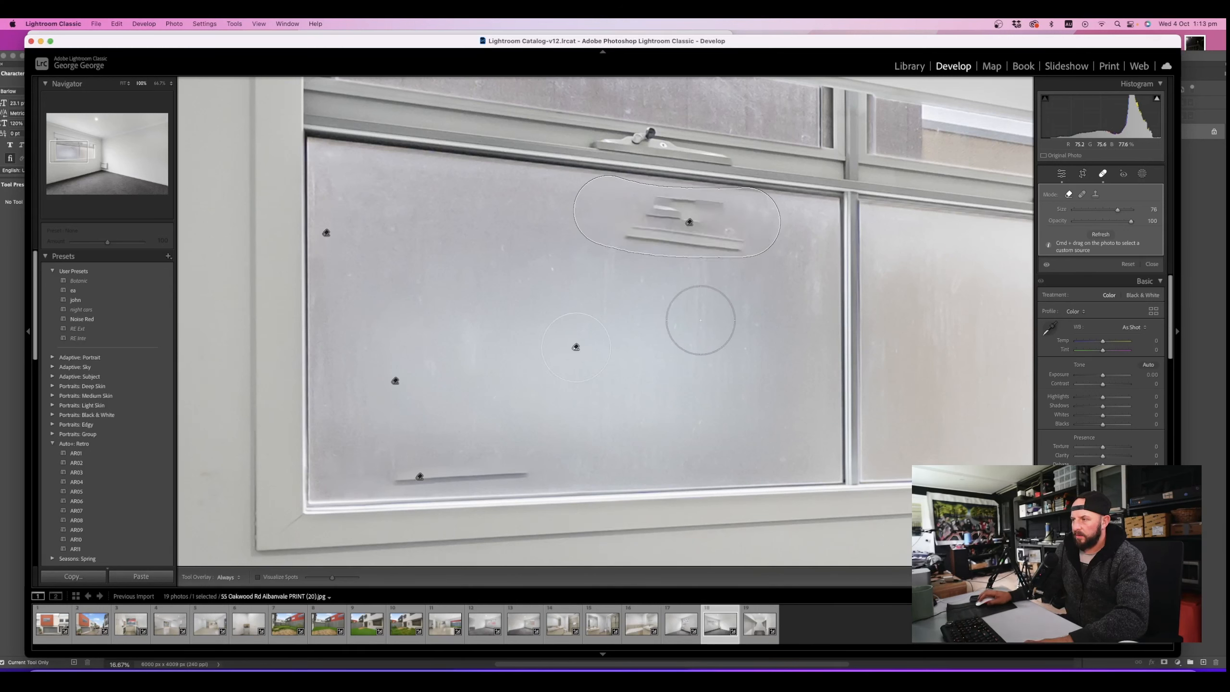
pyautogui.moveTo(702, 320)
pyautogui.mouseDown()
pyautogui.moveTo(734, 297)
pyautogui.moveTo(744, 245)
pyautogui.mouseUp()
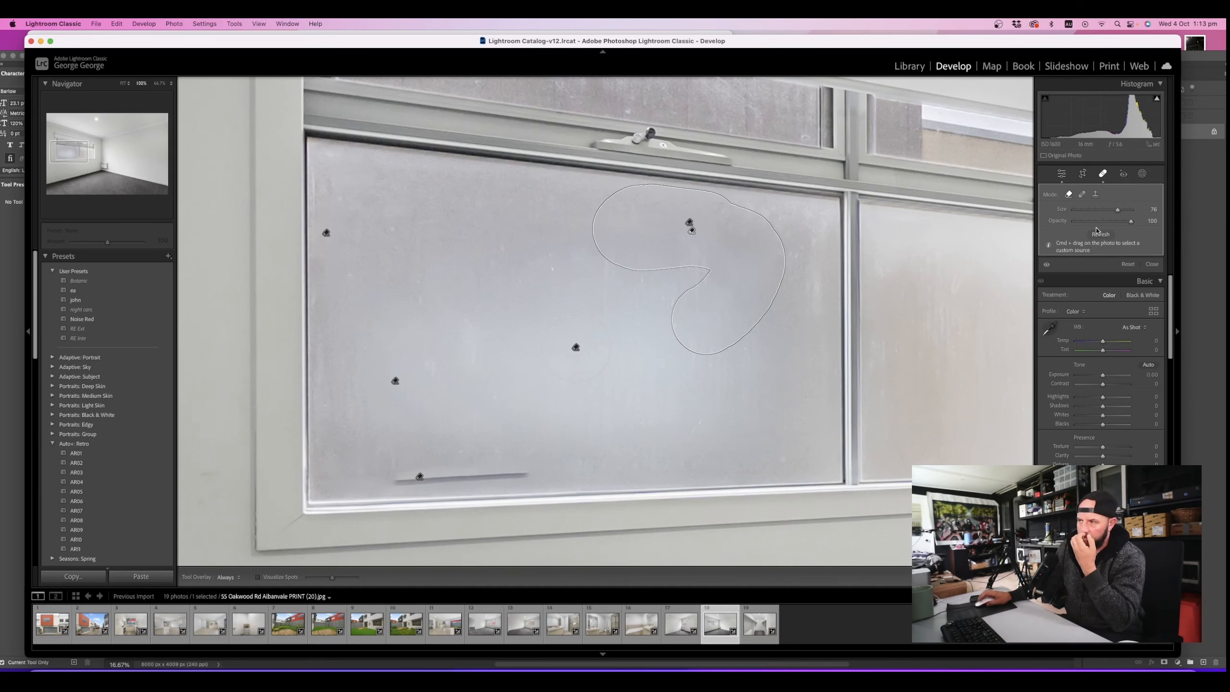
pyautogui.click(1103, 175)
pyautogui.click(442, 333)
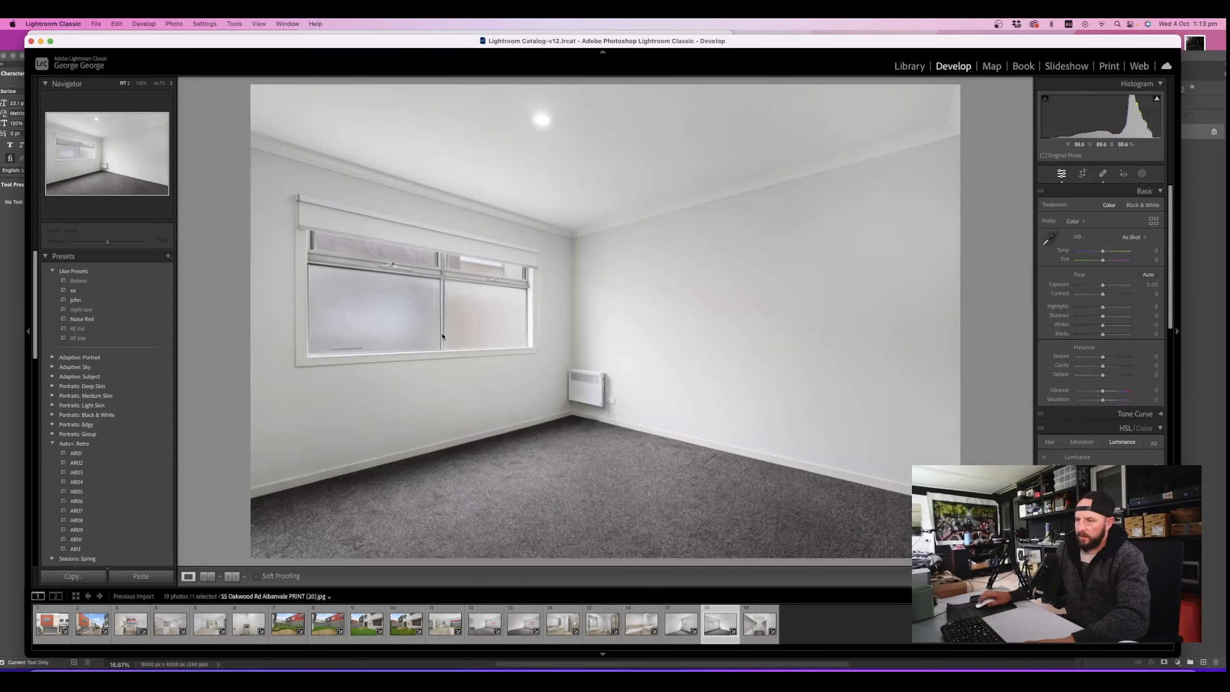
# Remove the dark streak along the lower edge of the left frosted pane and close the Remove tool
pyautogui.click(1102, 173)
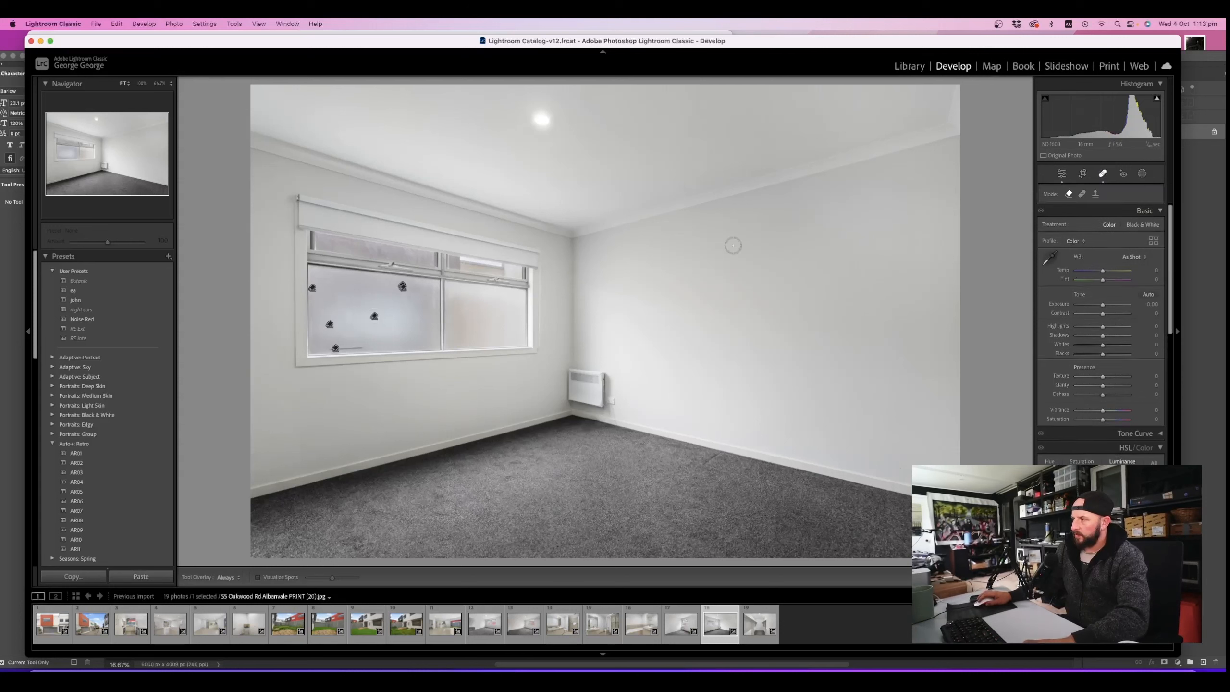
pyautogui.click(375, 349)
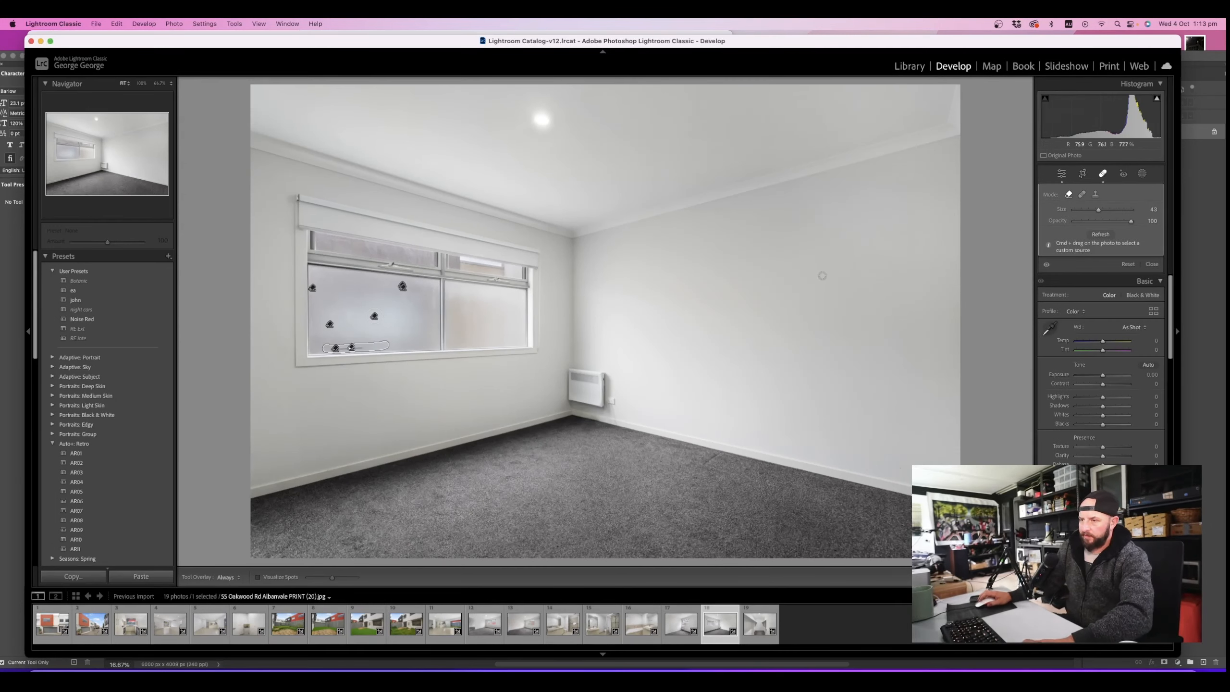
pyautogui.click(1082, 175)
pyautogui.click(1083, 175)
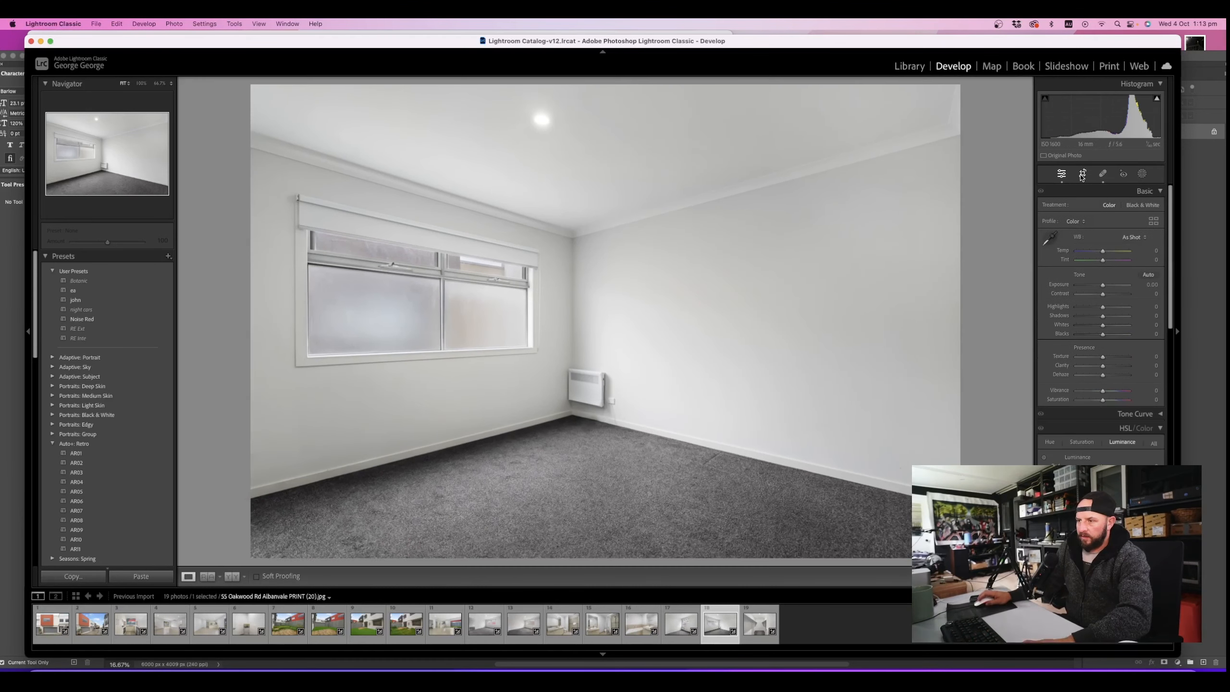
# Set Blacks to -18 and Whites to +11 on the walk-in wardrobe photo PRINT (21).jpg
pyautogui.click(758, 625)
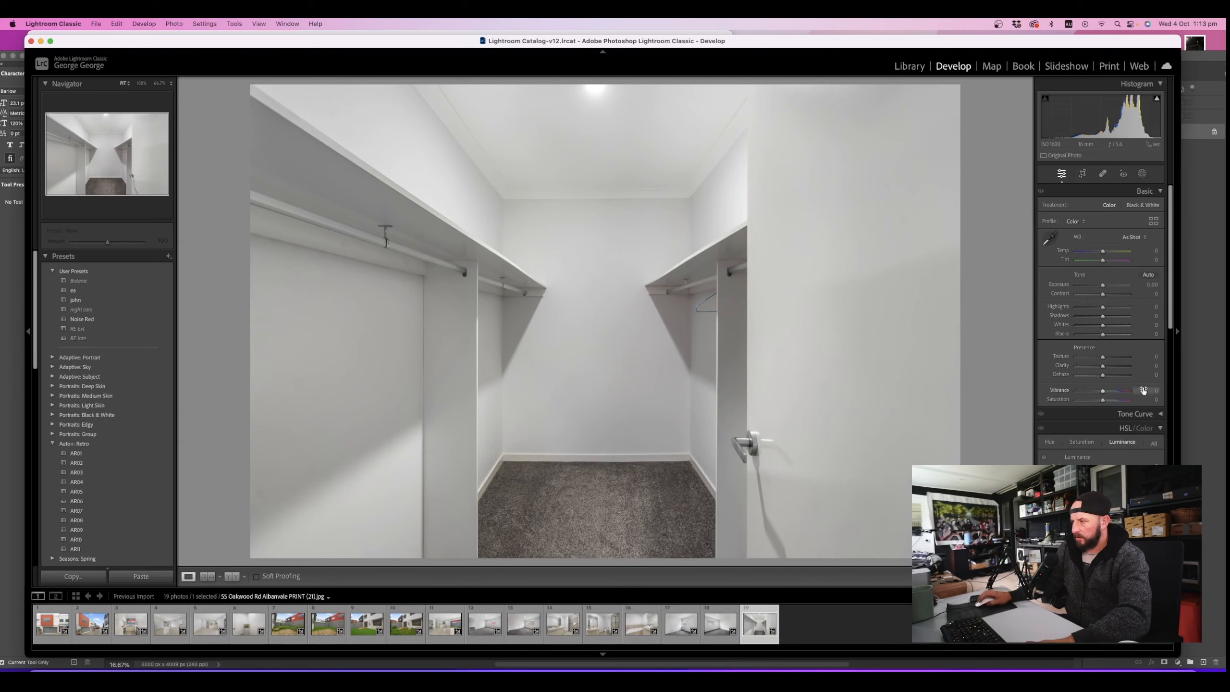
pyautogui.keyDown('alt'); pyautogui.click(1102, 340); pyautogui.keyUp('alt')
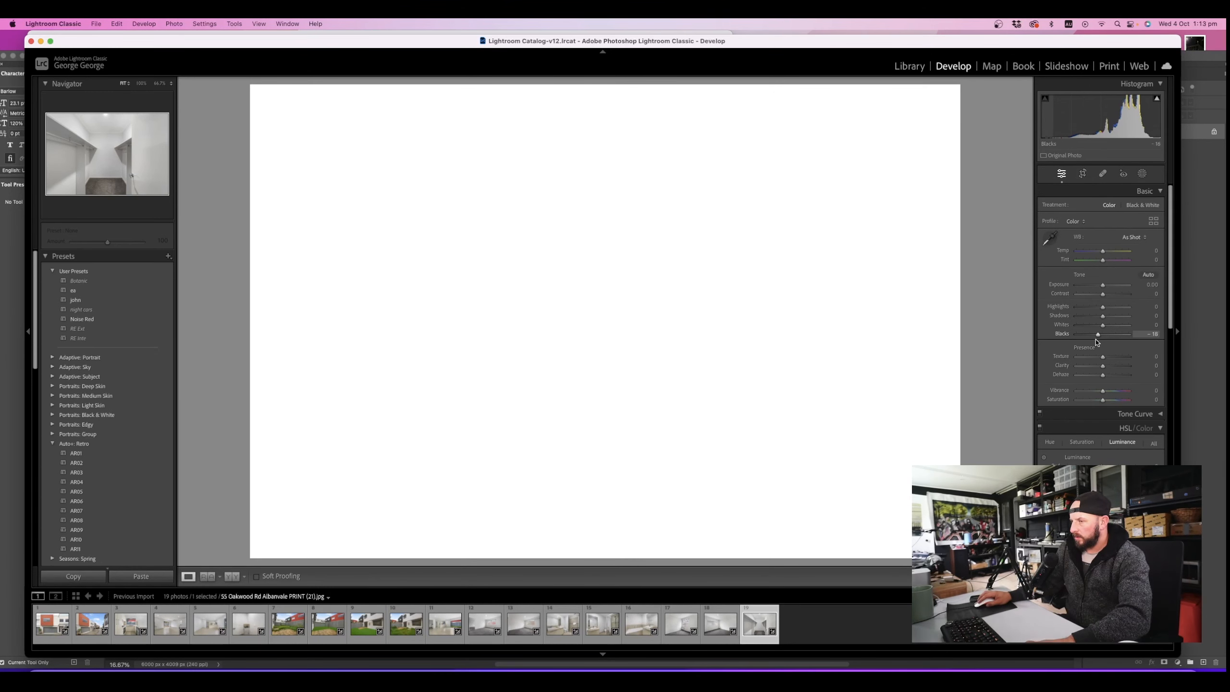
pyautogui.moveTo(1103, 325); pyautogui.dragTo(1105, 325)
# Remove the coat hanger under the wardrobe's right-hand shelf with Content-Aware Remove at size 33
pyautogui.click(1103, 175)
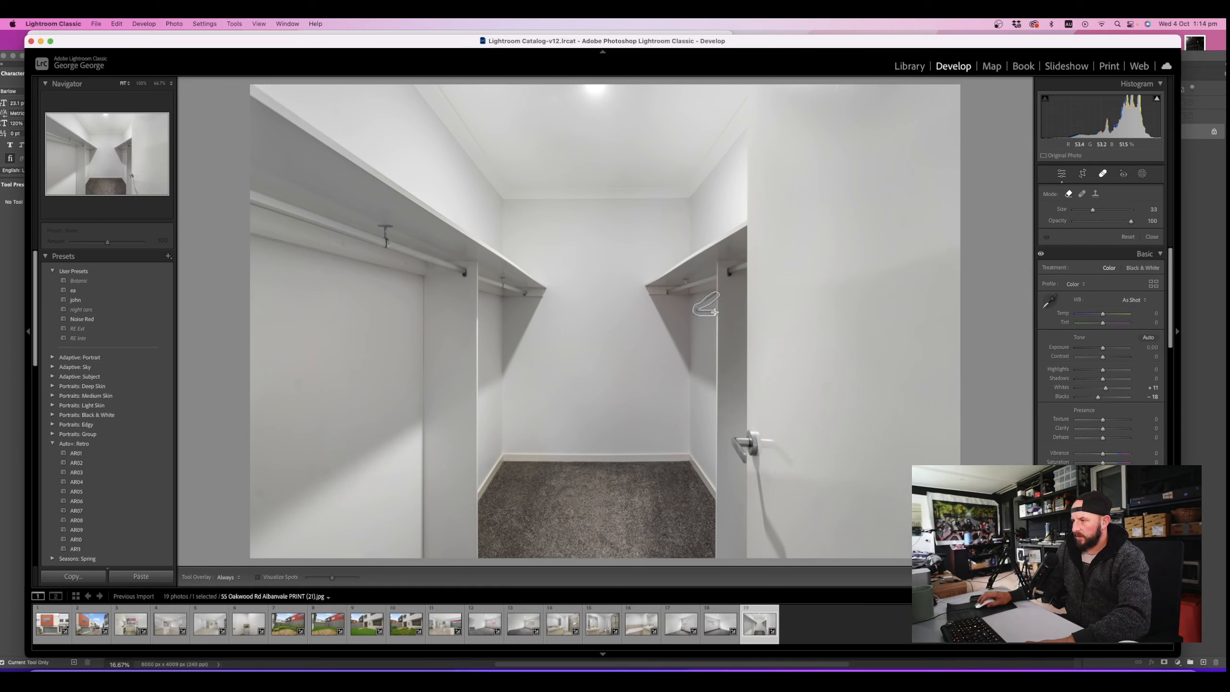
pyautogui.moveTo(714, 312); pyautogui.dragTo(716, 313)
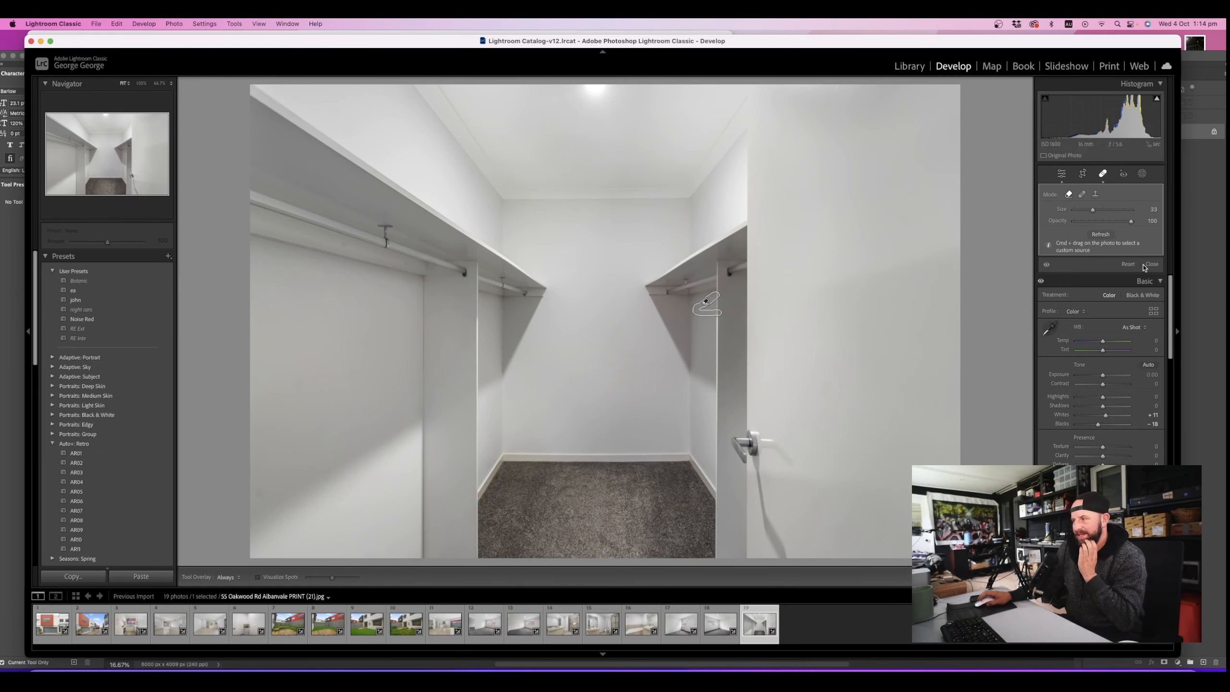
pyautogui.click(1147, 265)
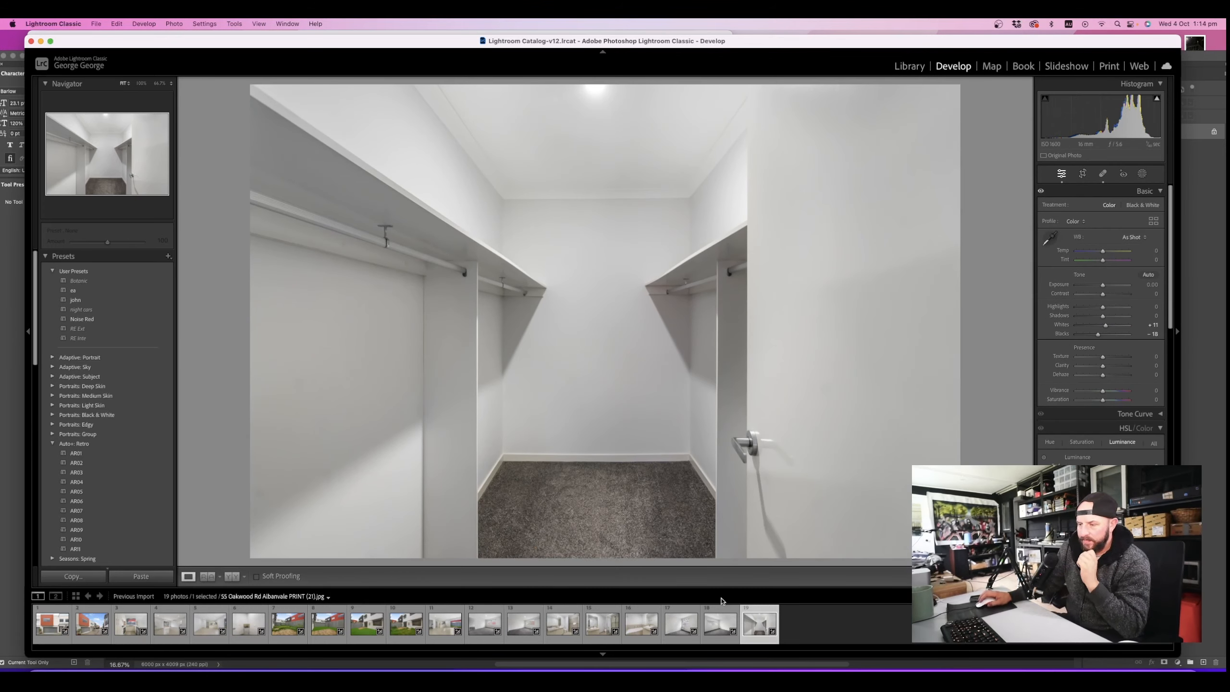
# Examine the front façade photo WEB (1)-Edit.tif, checking the entrance and driveway up close
pyautogui.click(398, 637)
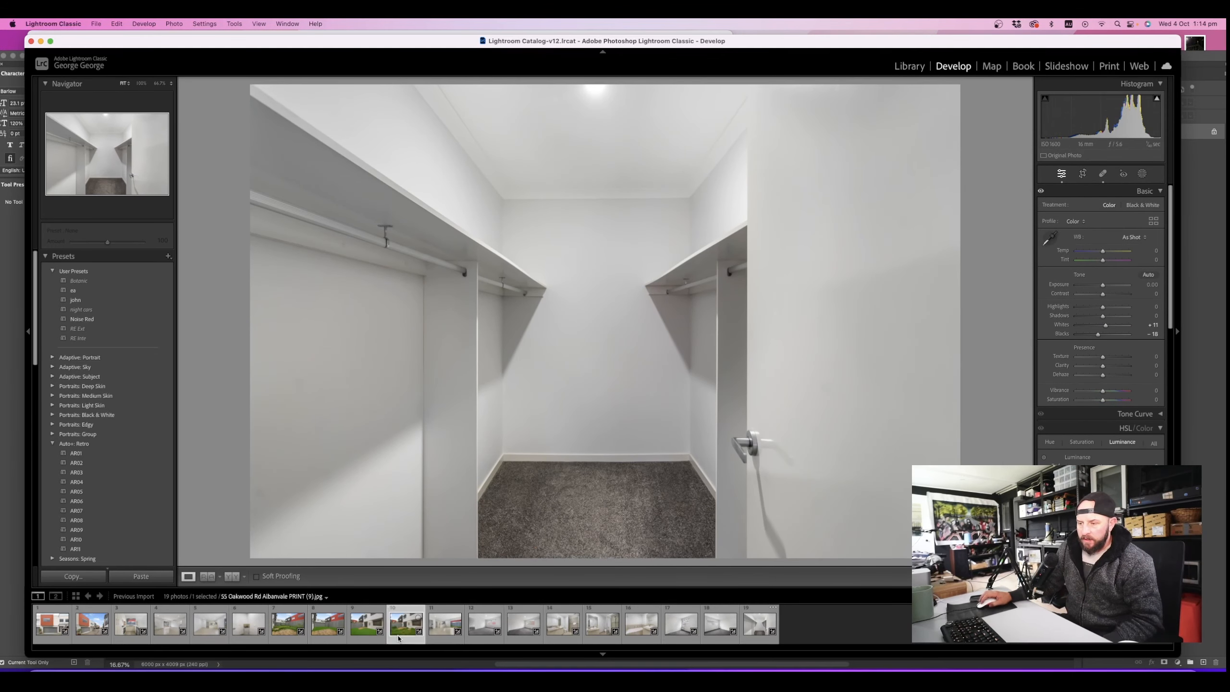
pyautogui.click(66, 632)
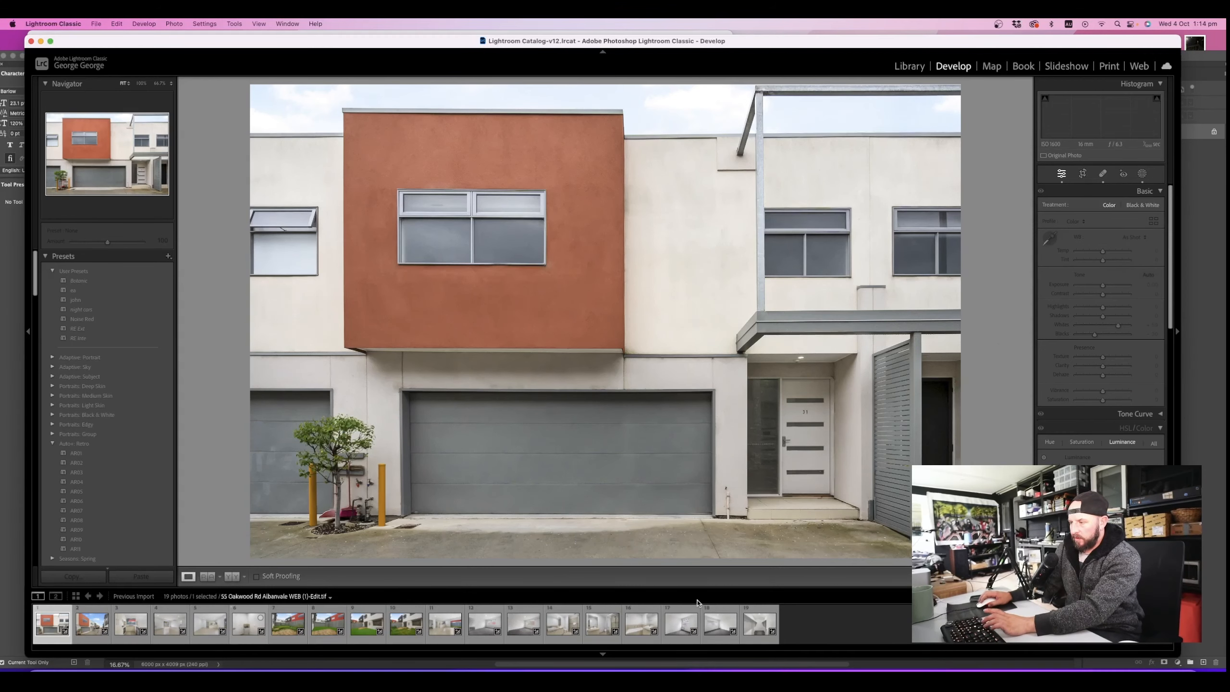
pyautogui.click(833, 529)
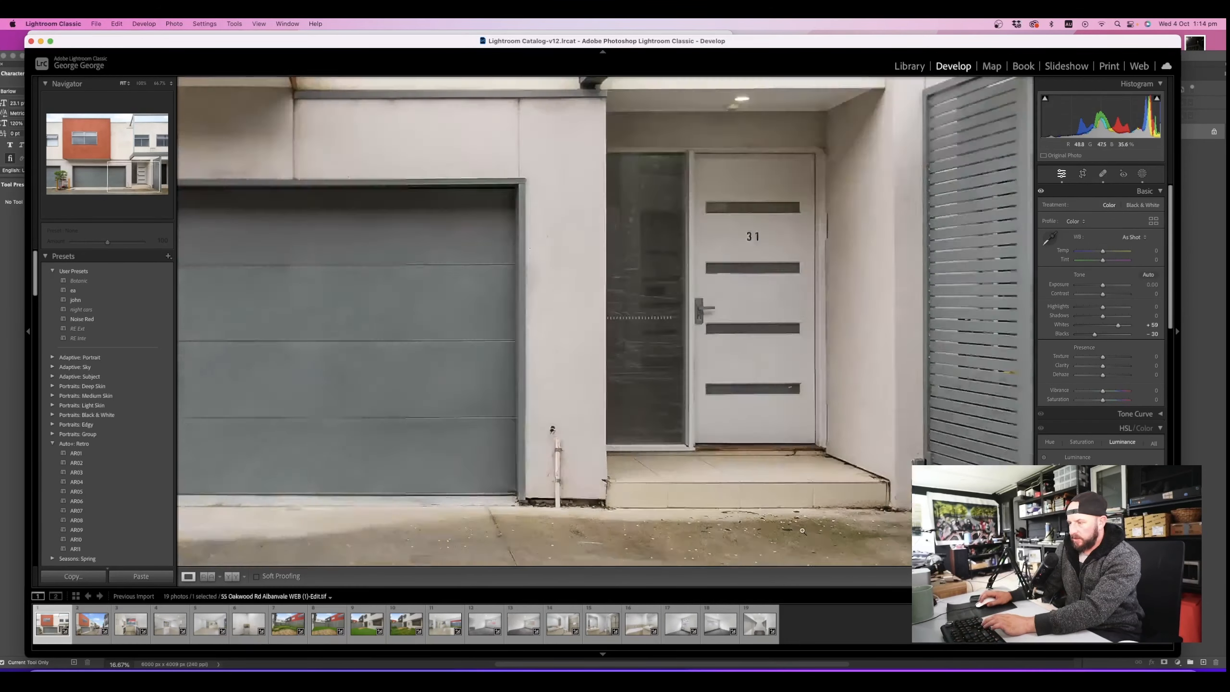
pyautogui.click(802, 530)
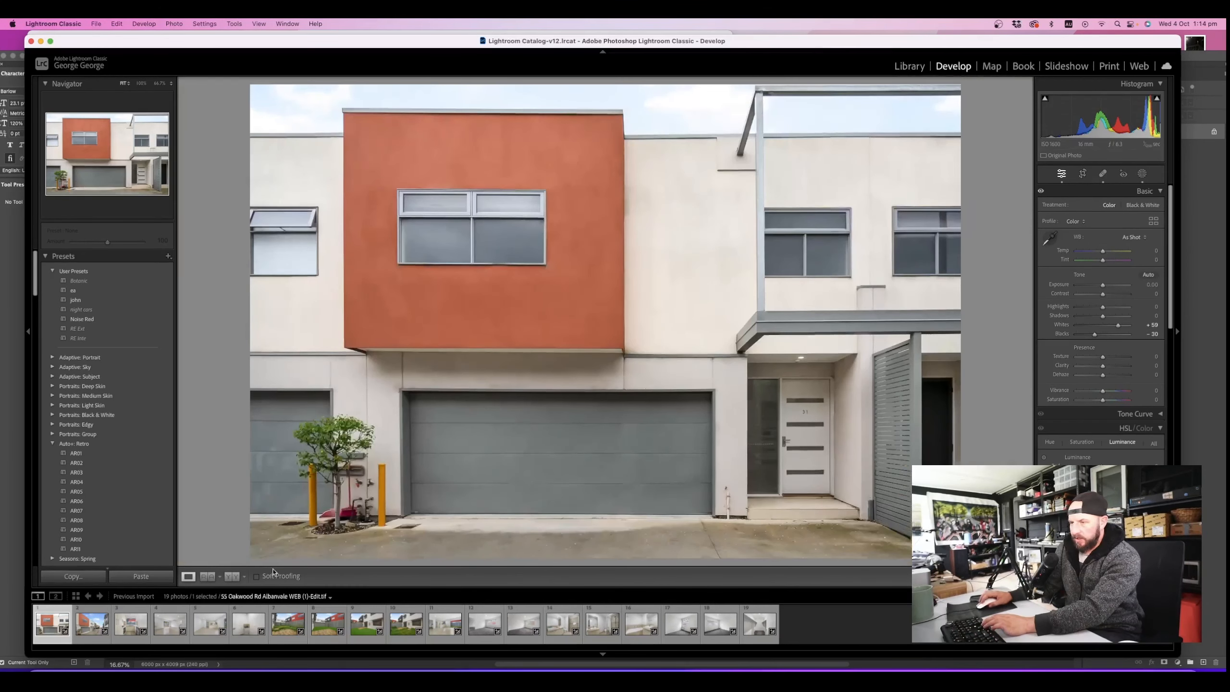
# Review the edited photos one by one from the driveway photo PRINT (2).jpg through the exterior, living-area, bedroom and bathroom shots
pyautogui.click(88, 638)
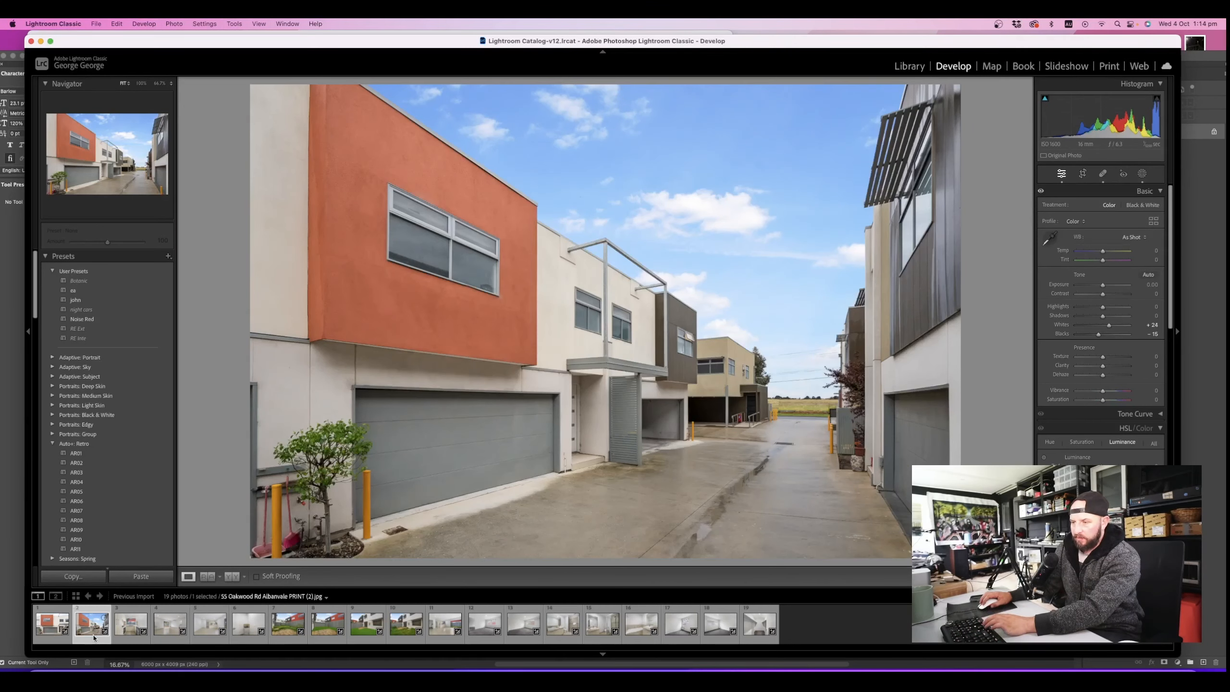
pyautogui.press('Right')
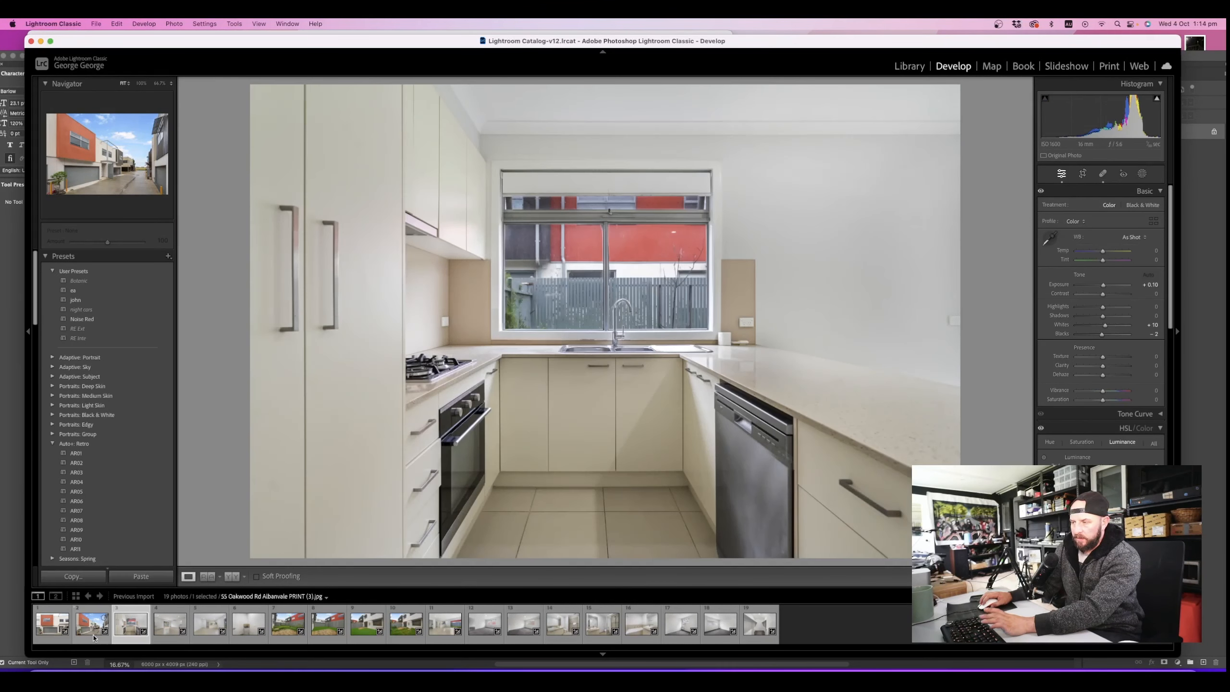
pyautogui.press('Right')
pyautogui.press('Right')
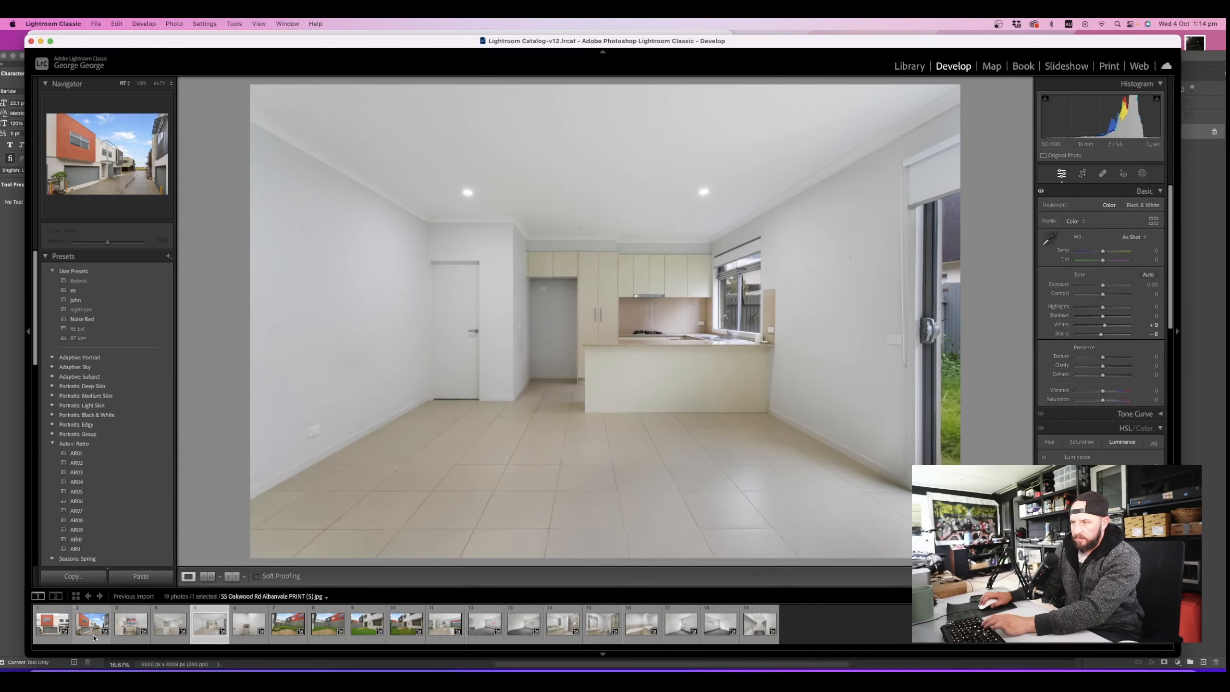
pyautogui.press('Right')
pyautogui.press('Right')
pyautogui.press('Right')
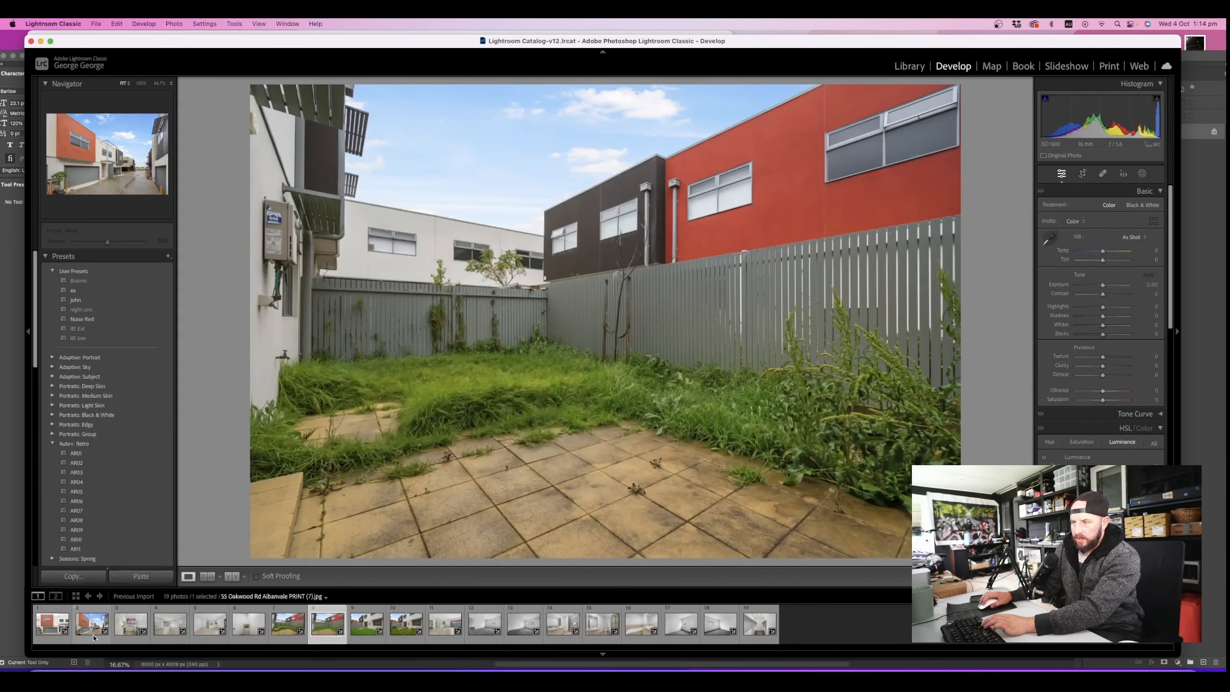
pyautogui.press('Right')
pyautogui.press('Right')
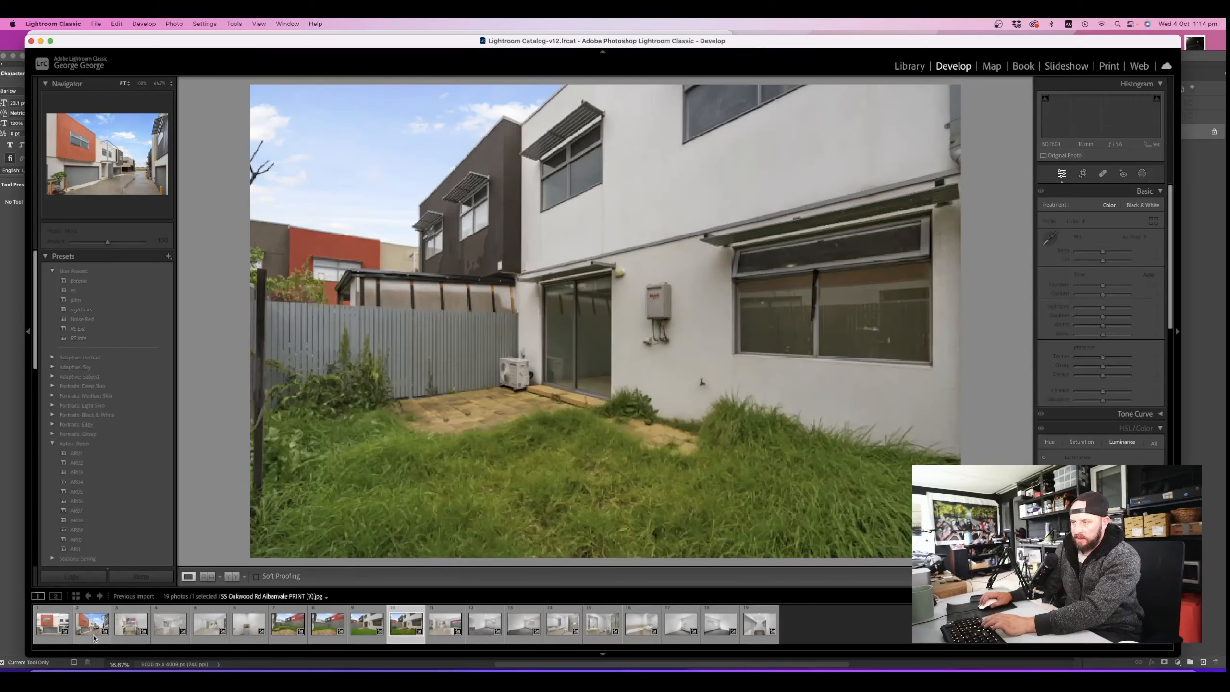
pyautogui.press('Right')
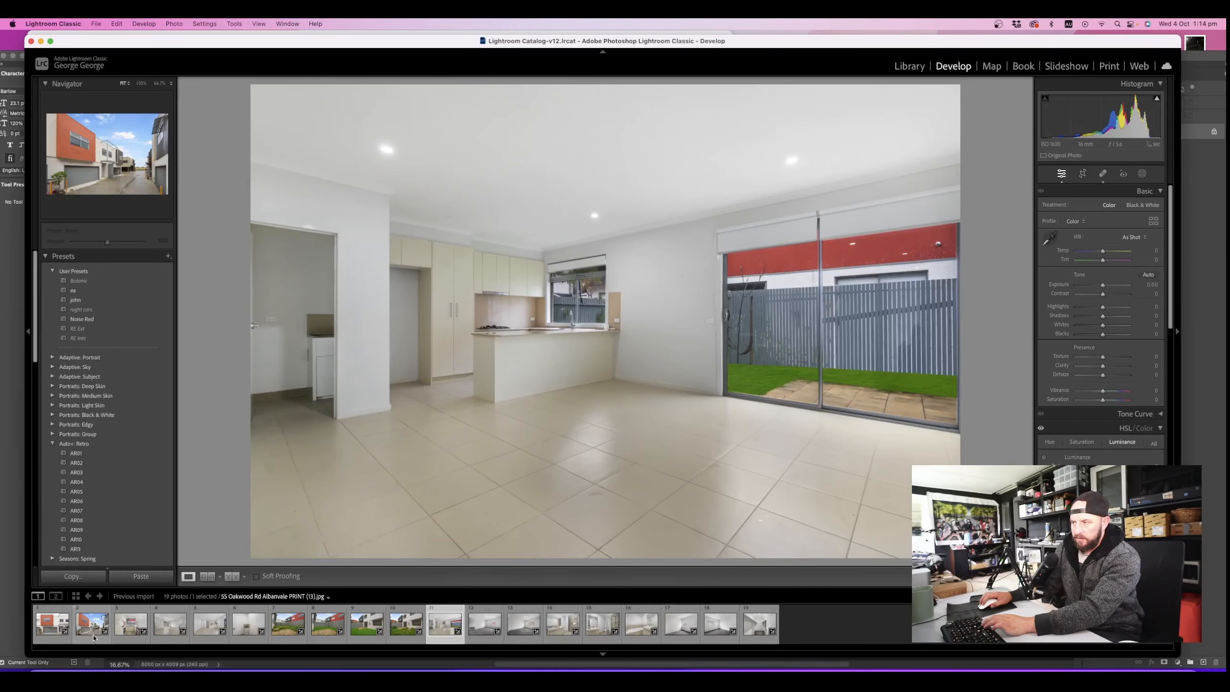
pyautogui.press('Right')
pyautogui.press('Right')
pyautogui.press('Right')
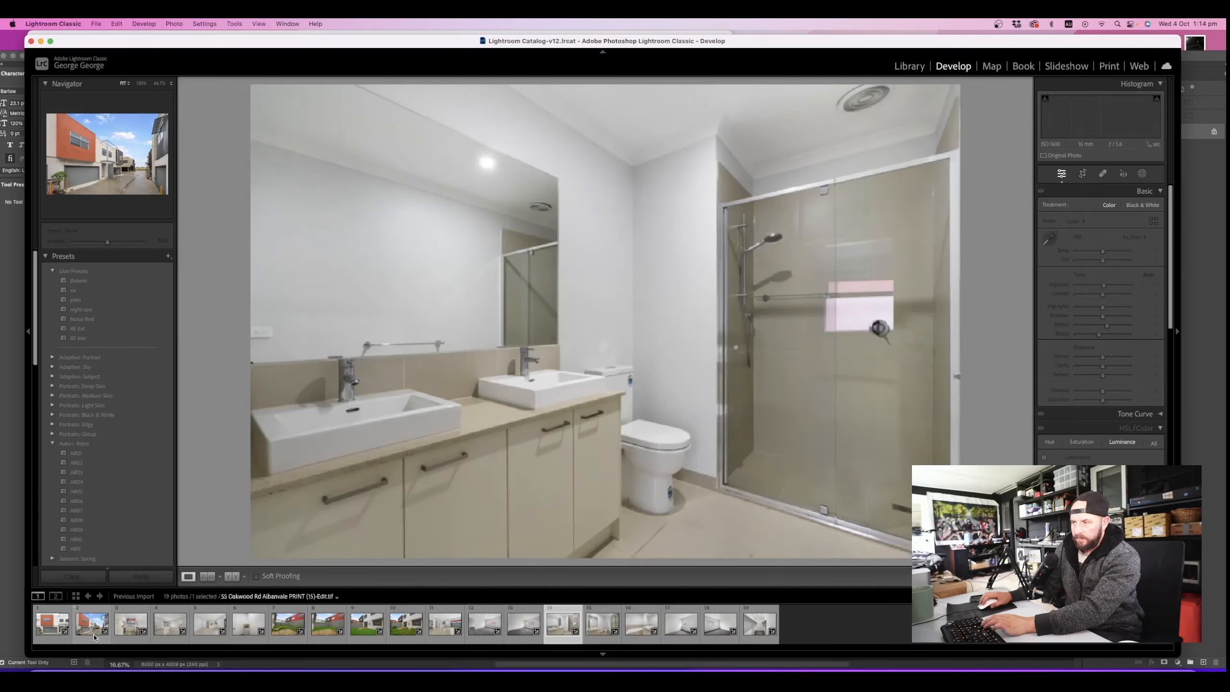
pyautogui.press('Left')
pyautogui.press('Left')
pyautogui.press('Right')
pyautogui.press('Right')
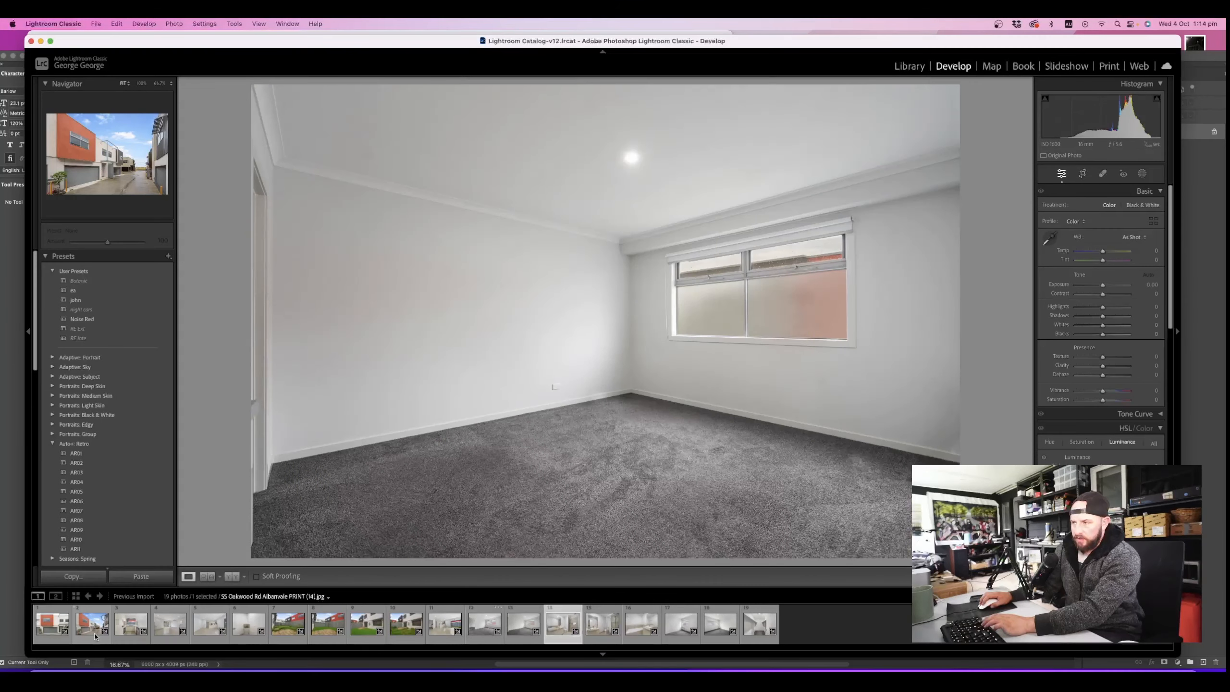
pyautogui.press('Right')
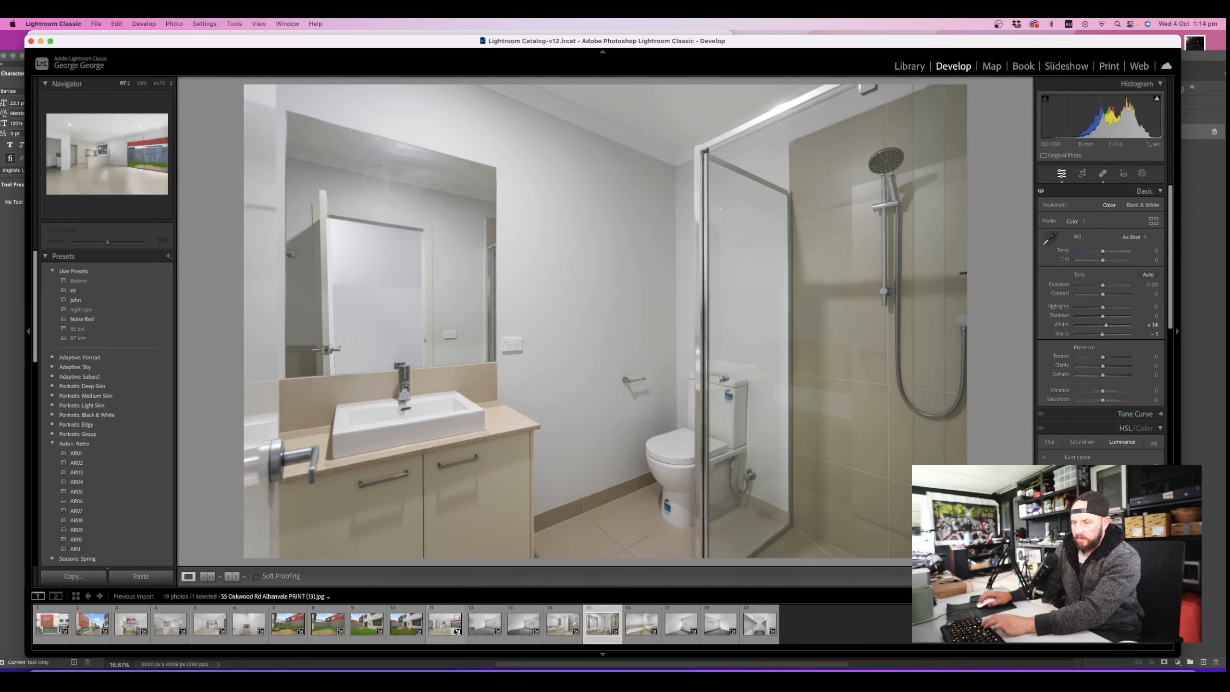
# Recheck bedroom photo PRINT (14).jpg and the remaining bedroom and wardrobe photos, and return to the first façade photo
pyautogui.click(483, 630)
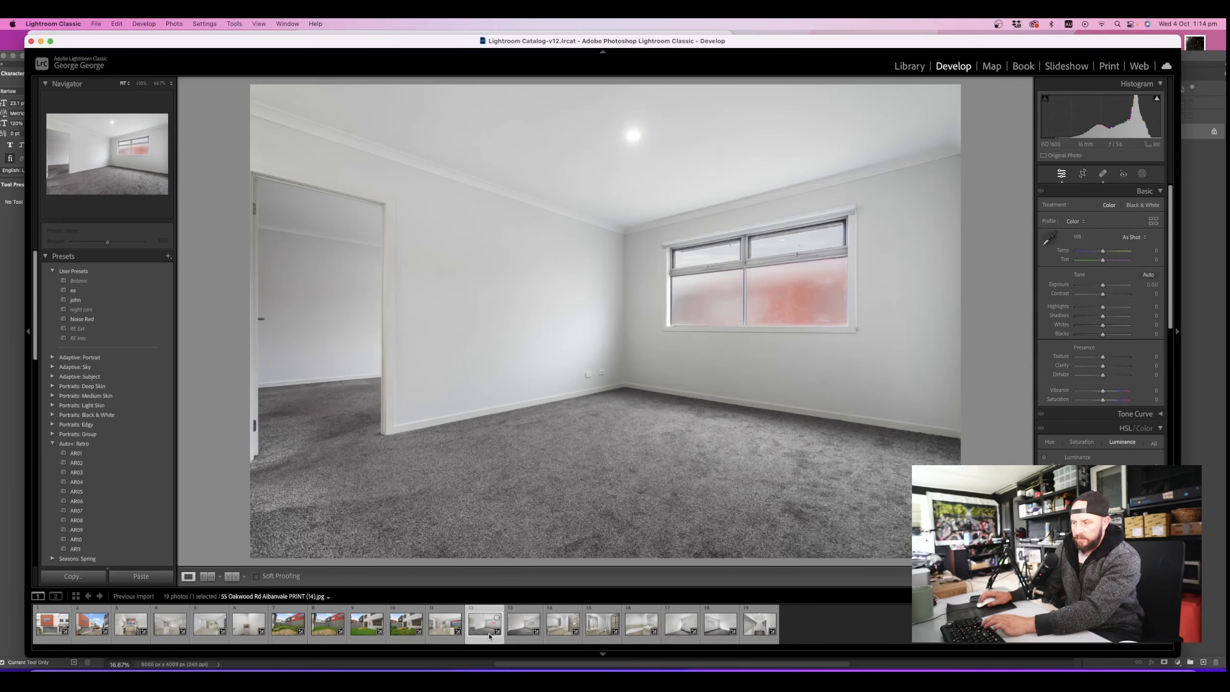
pyautogui.click(550, 645)
pyautogui.click(682, 632)
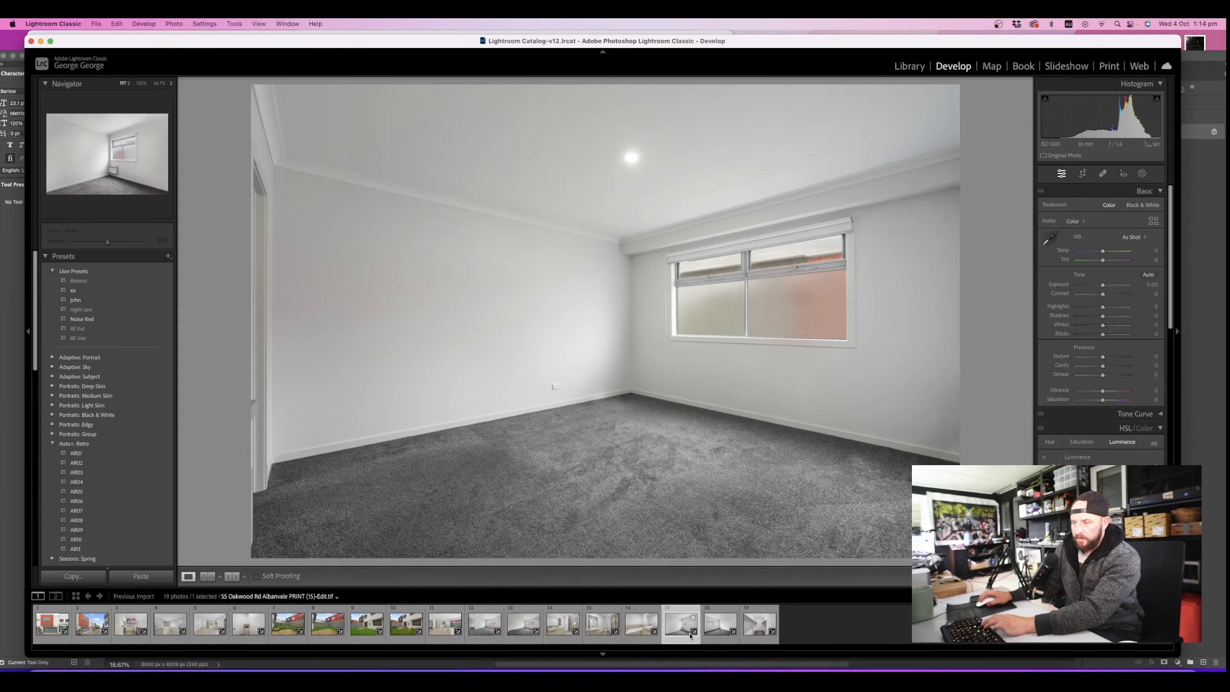
pyautogui.click(715, 637)
pyautogui.click(757, 632)
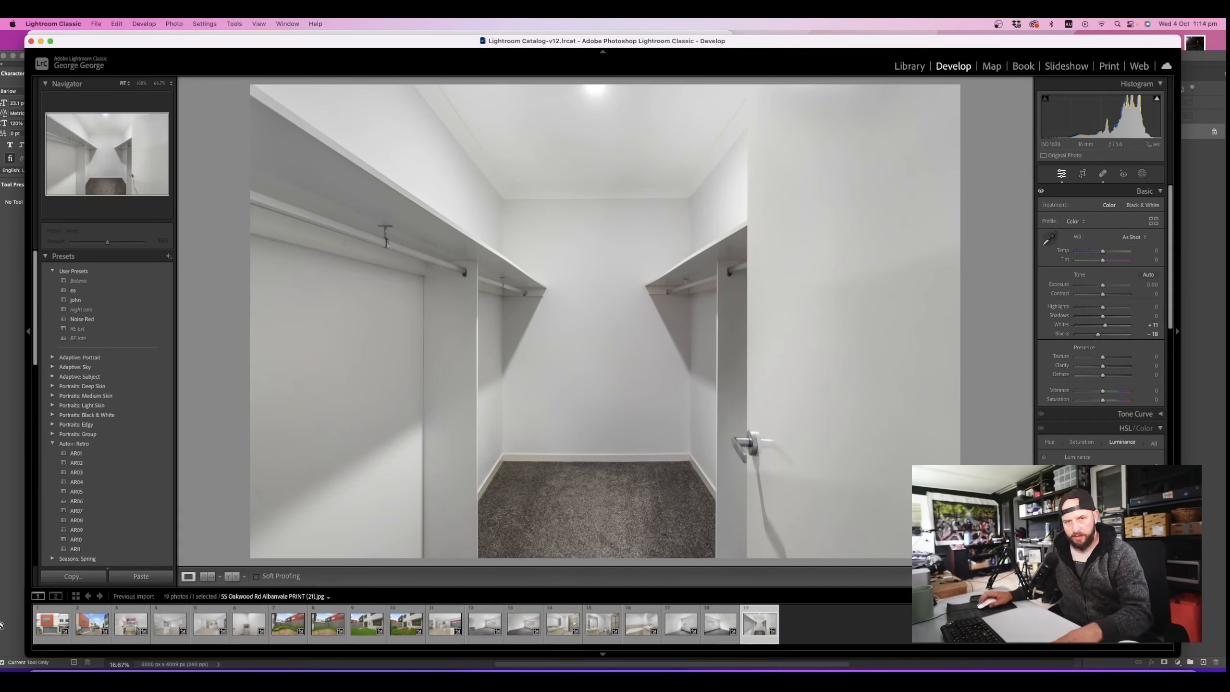
pyautogui.click(64, 631)
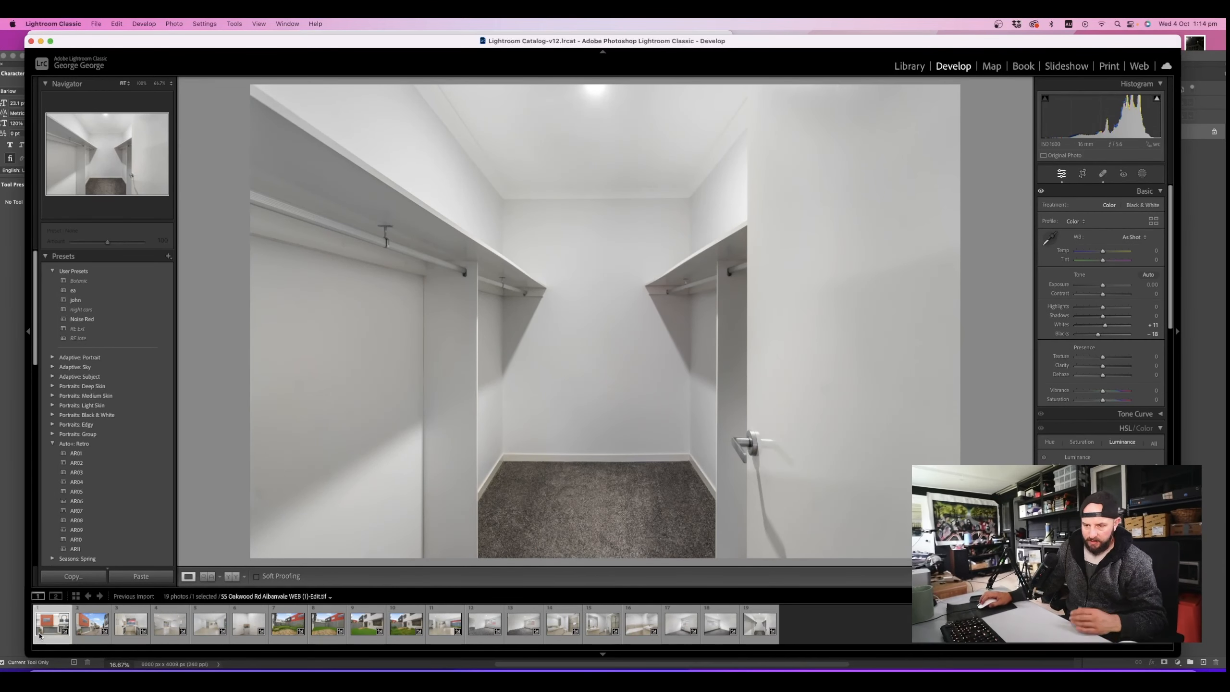